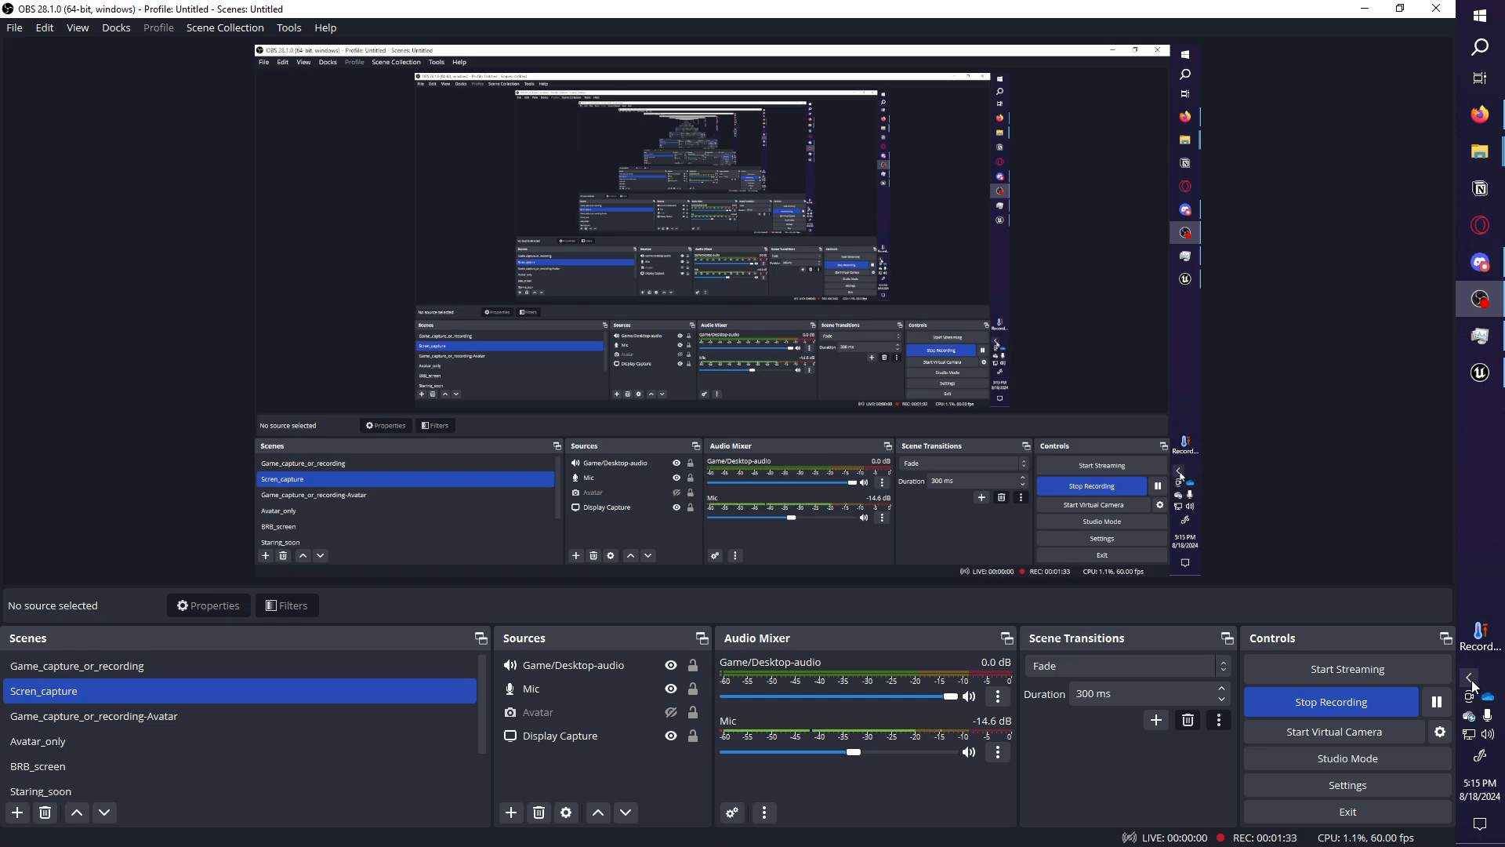
Open TA_Pak_maker_template.rar from the Downloads folder in WinRAR.
{"action": "left_click", "coordinate": [1480, 121]}
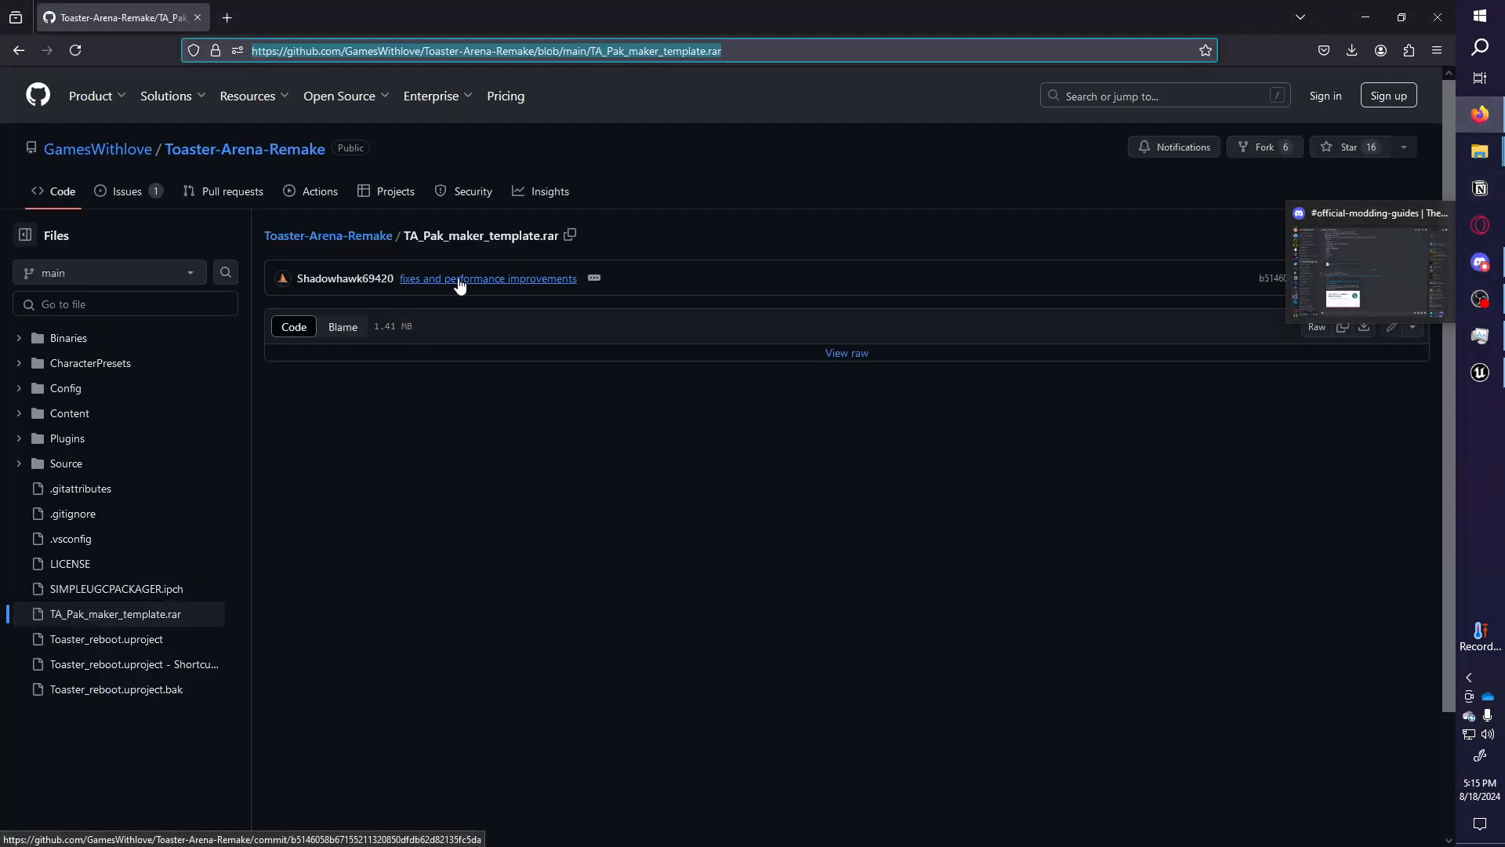
{"action": "left_click", "coordinate": [1480, 151]}
{"action": "left_click", "coordinate": [1368, 204]}
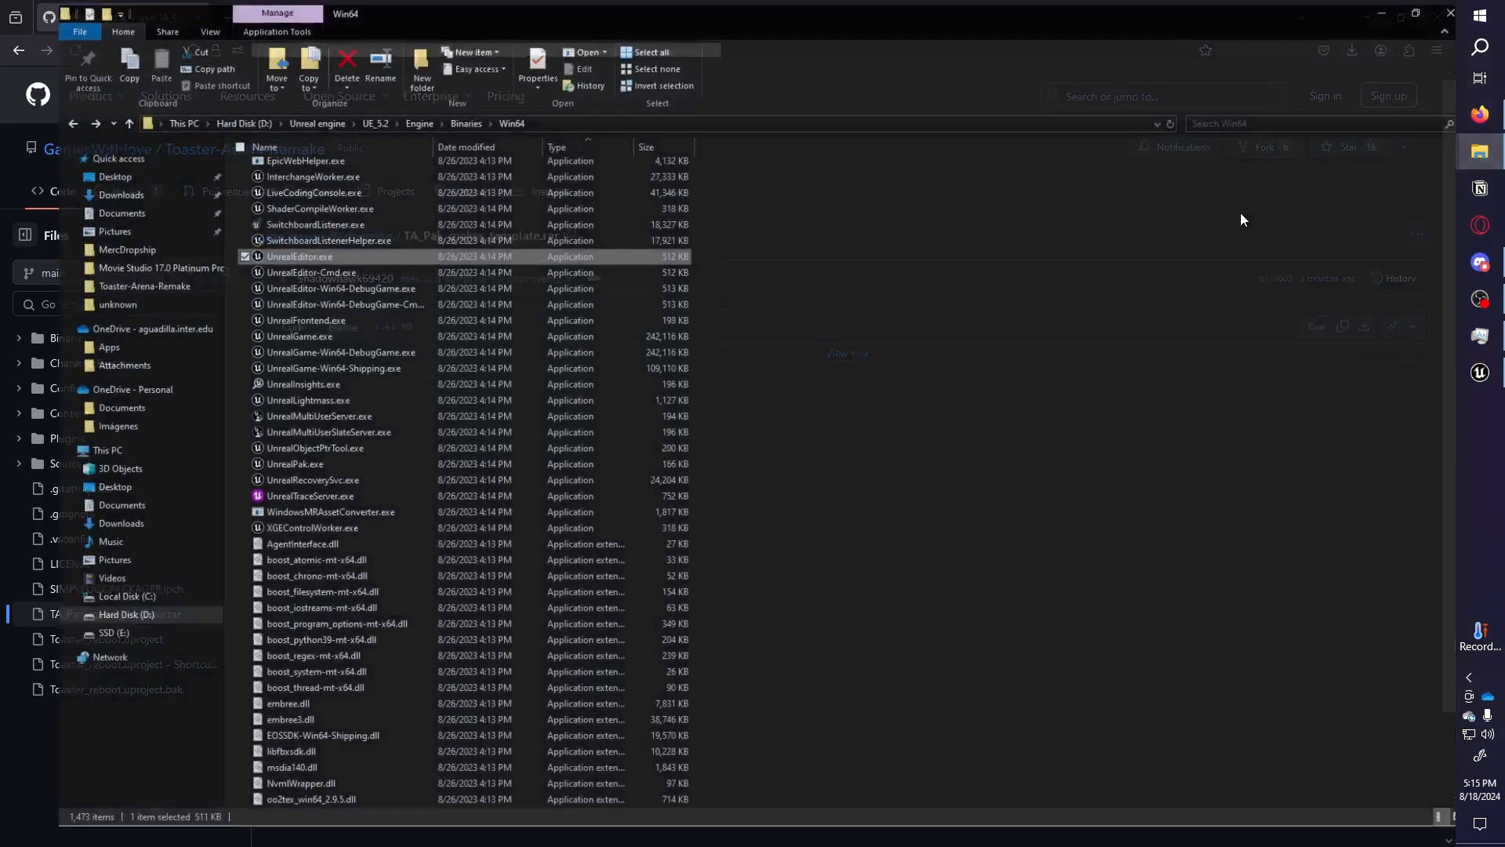
{"action": "left_click", "coordinate": [64, 195]}
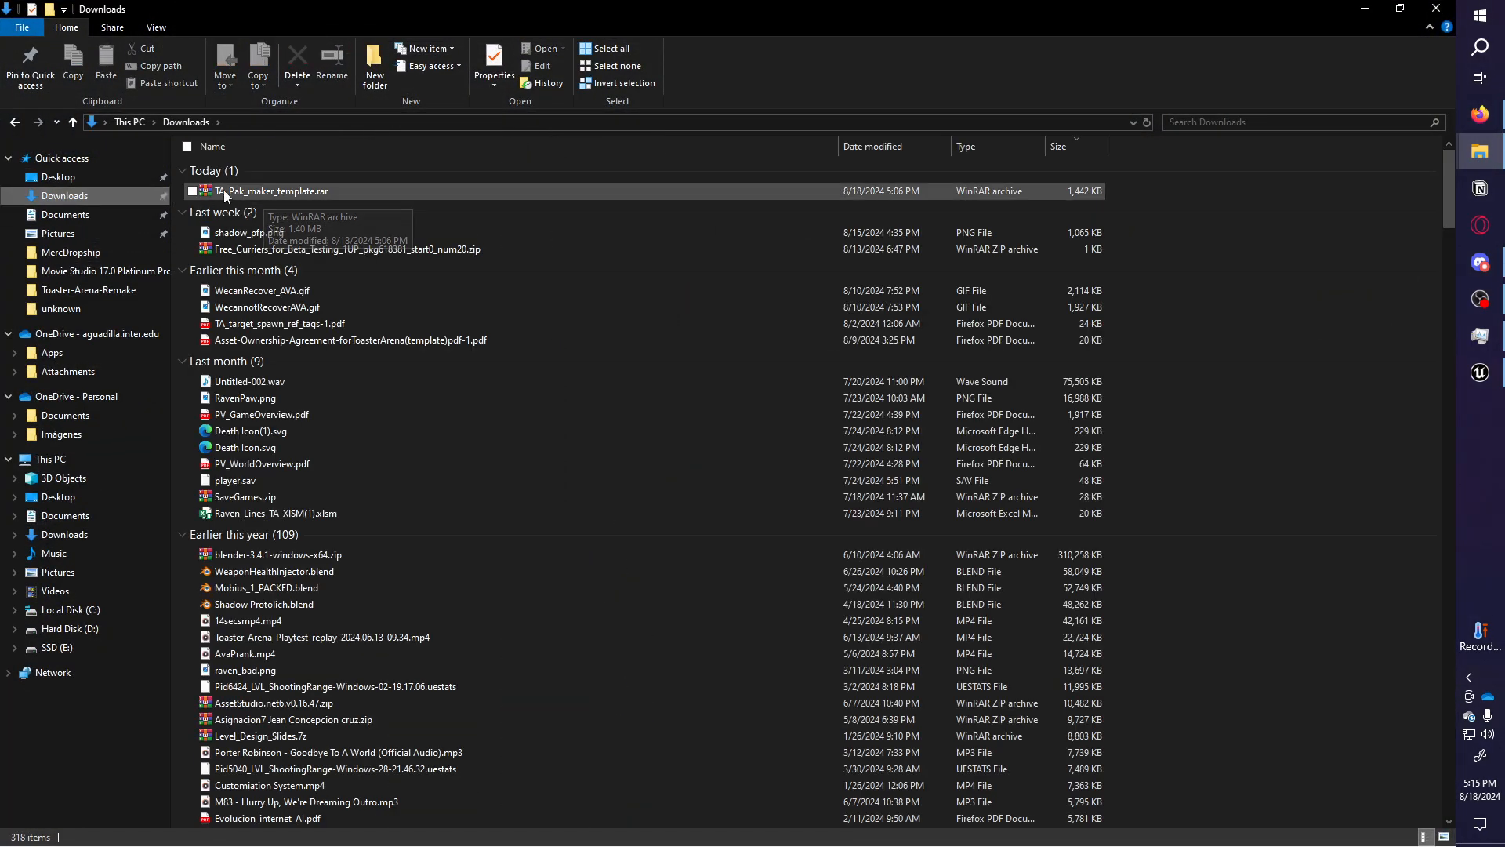
{"action": "double_click", "coordinate": [279, 191]}
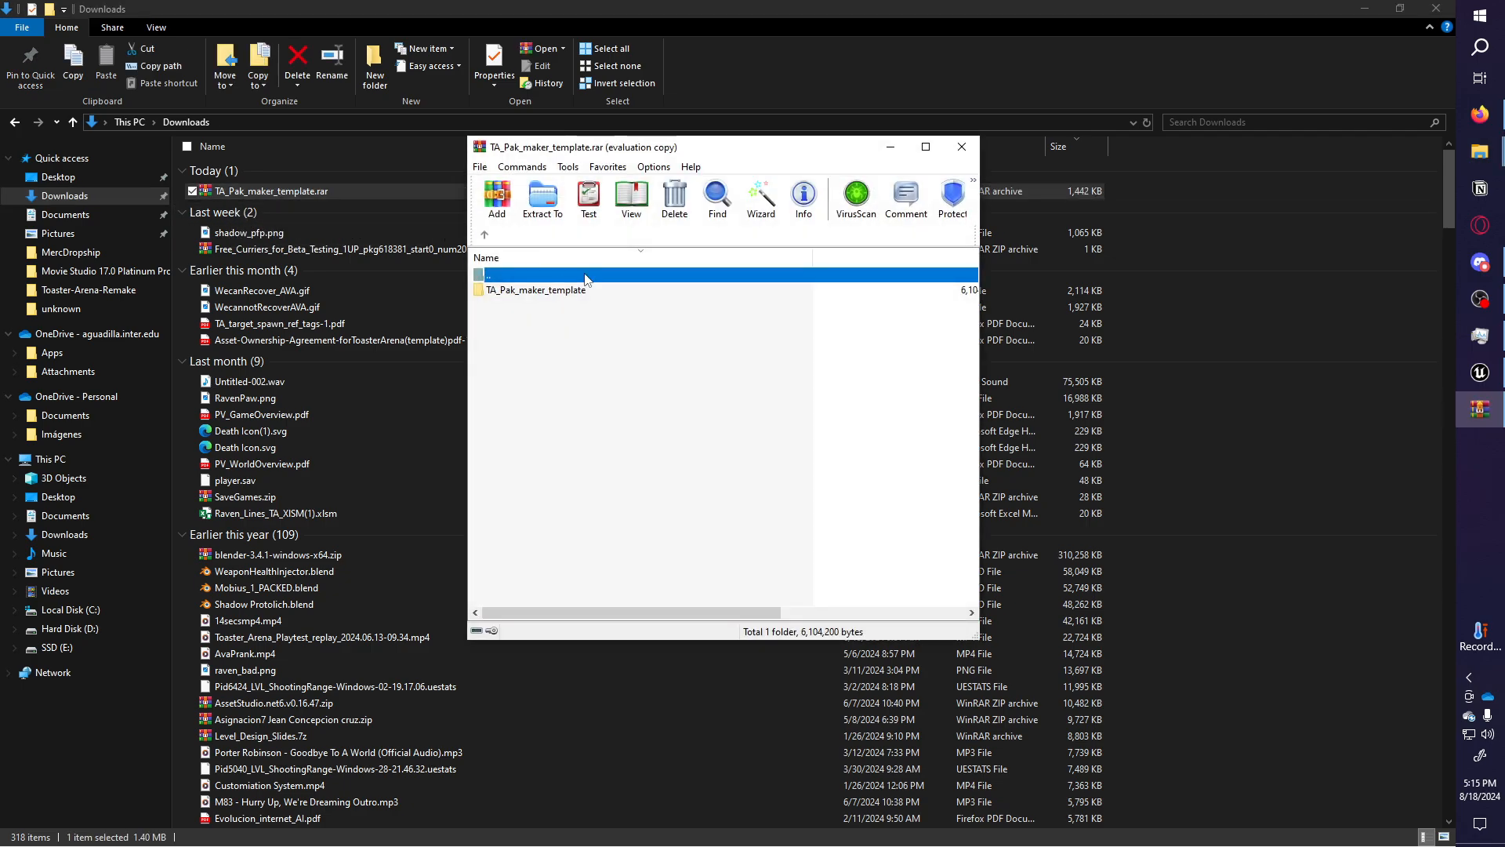
Dismiss the licence reminder and view the five files in the archive's folder, from UnrealUnpak.bat to filelist.txt.
{"action": "double_click", "coordinate": [547, 290]}
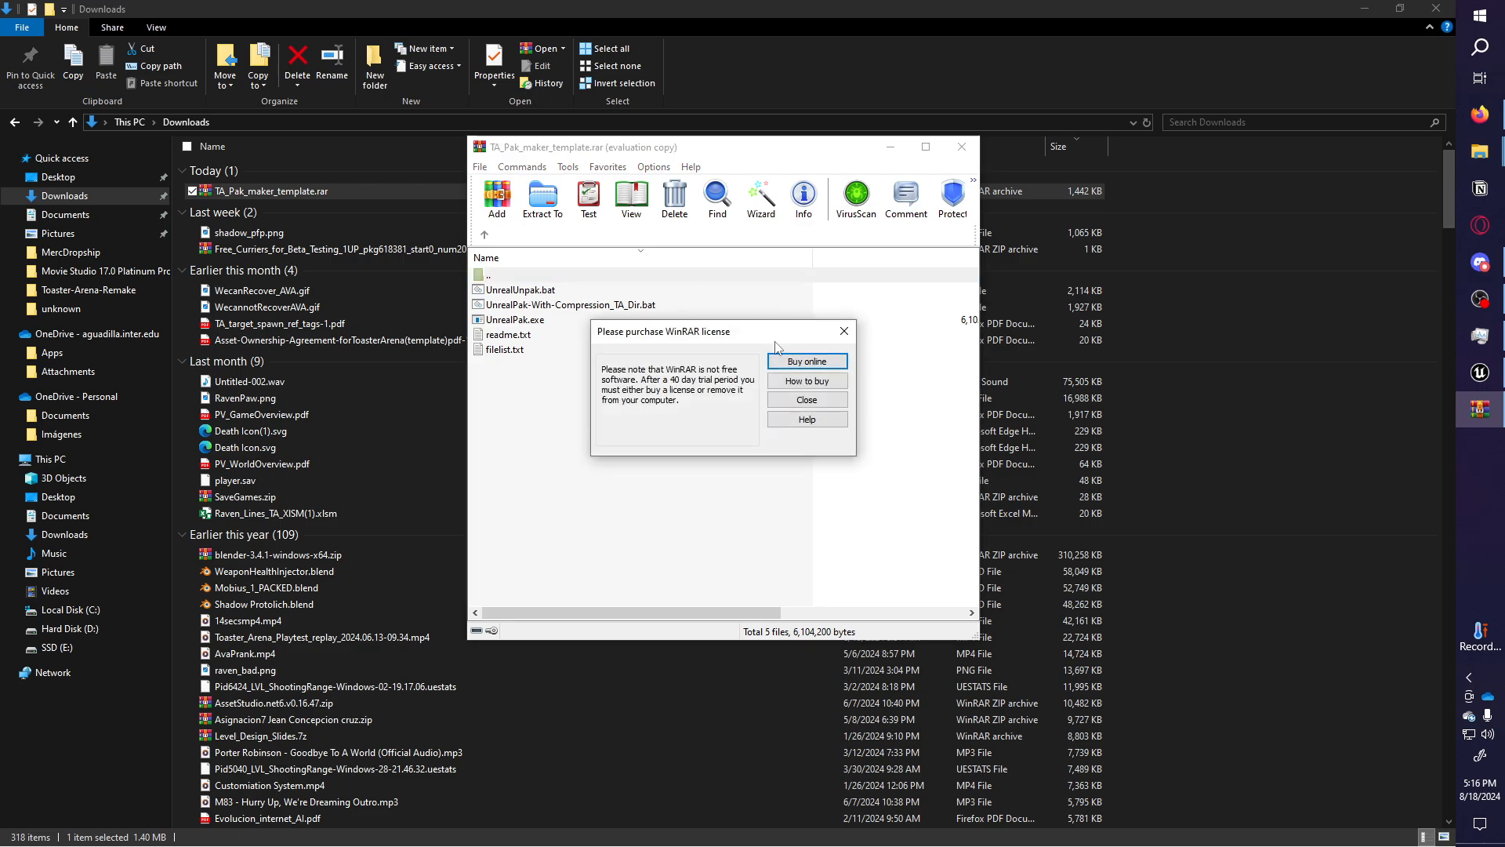
{"action": "left_click", "coordinate": [779, 400]}
{"action": "left_click", "coordinate": [551, 291]}
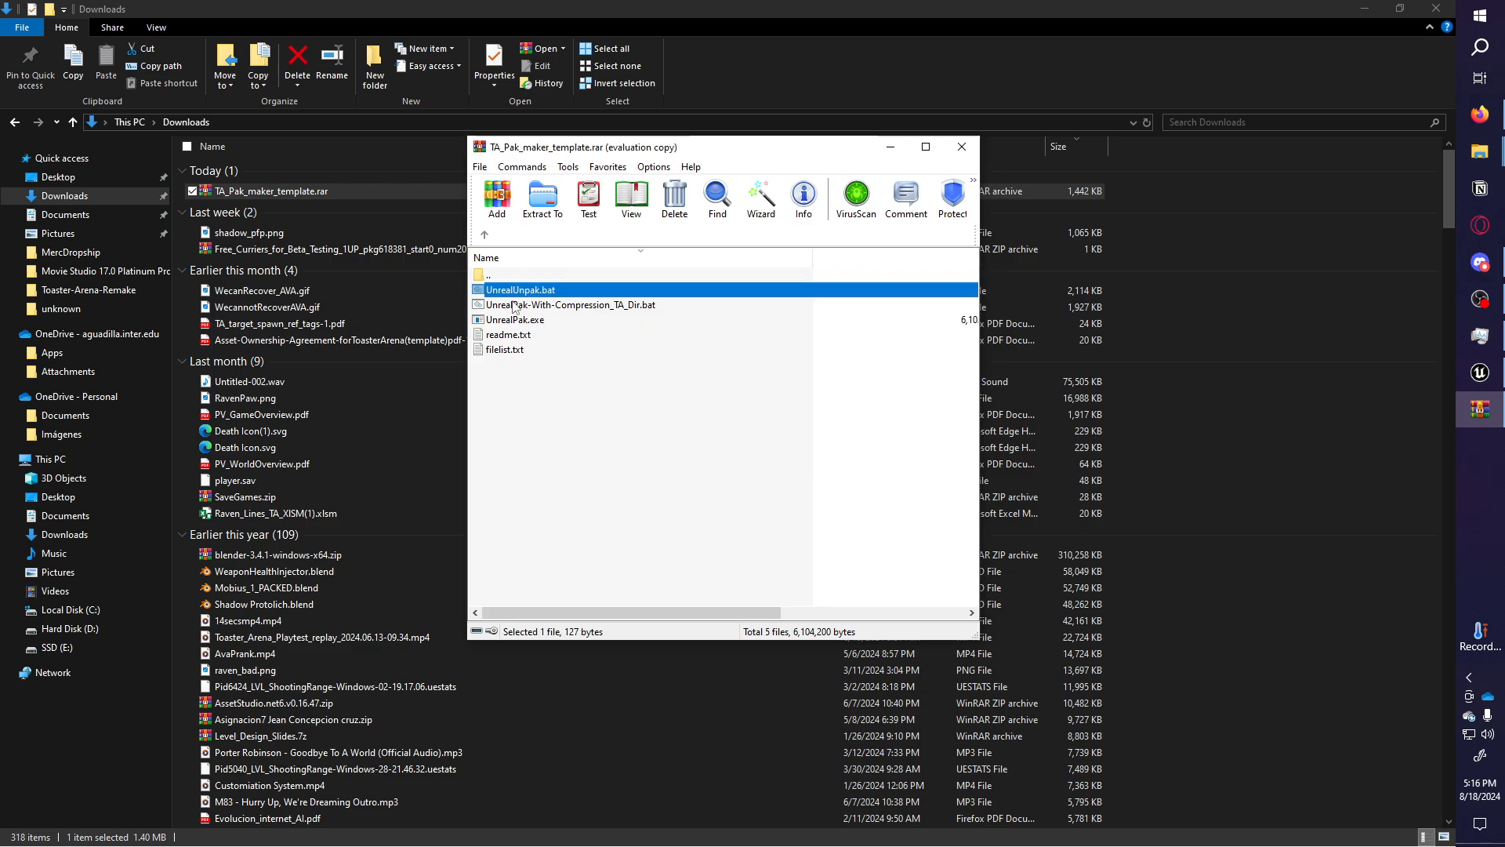
{"action": "left_click", "coordinate": [584, 309]}
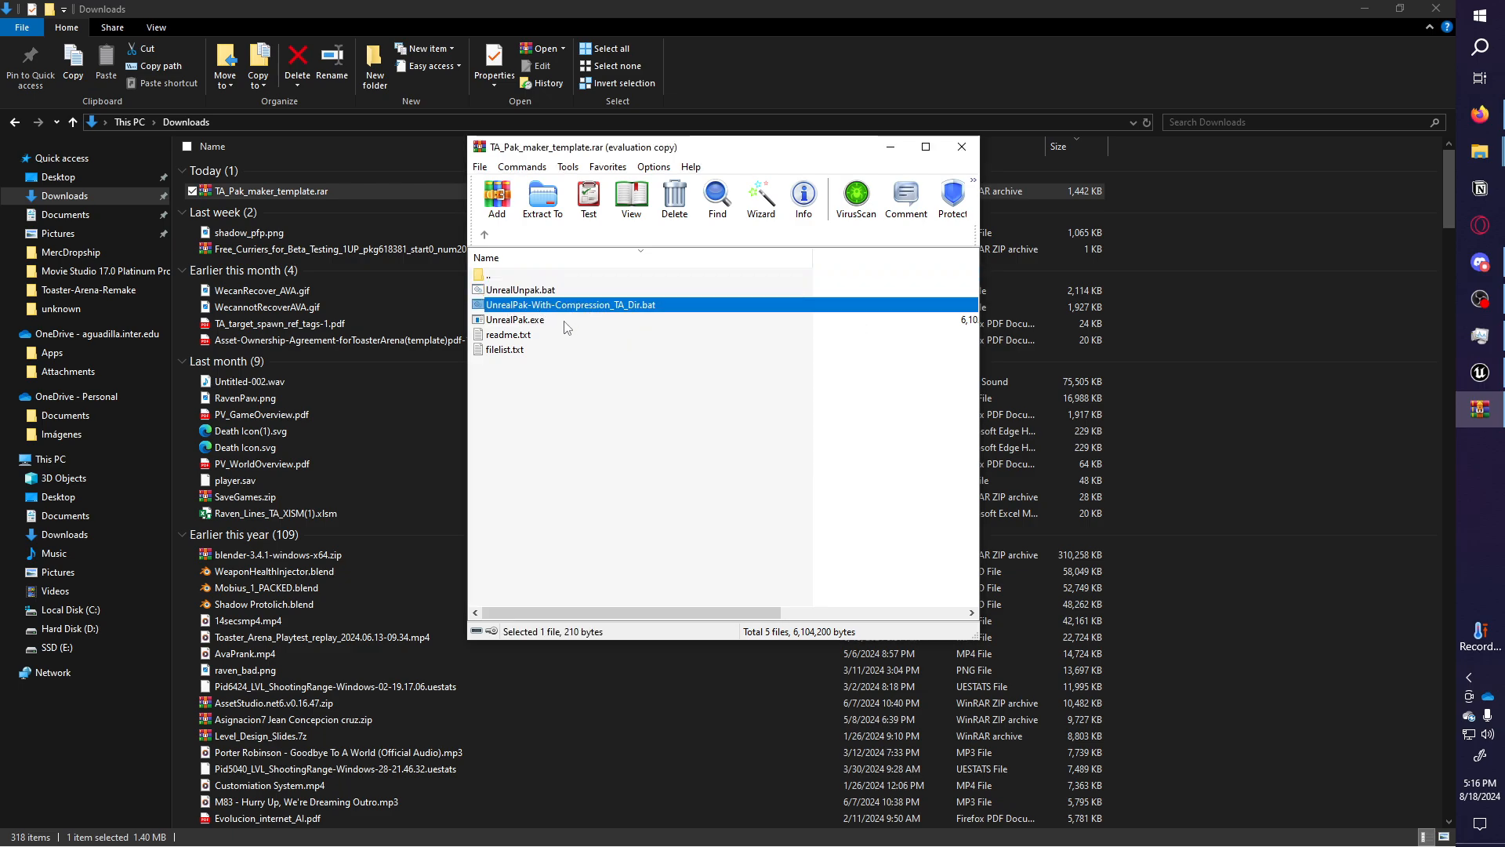
{"action": "left_click", "coordinate": [565, 322]}
{"action": "left_click", "coordinate": [525, 337]}
{"action": "left_click", "coordinate": [513, 350]}
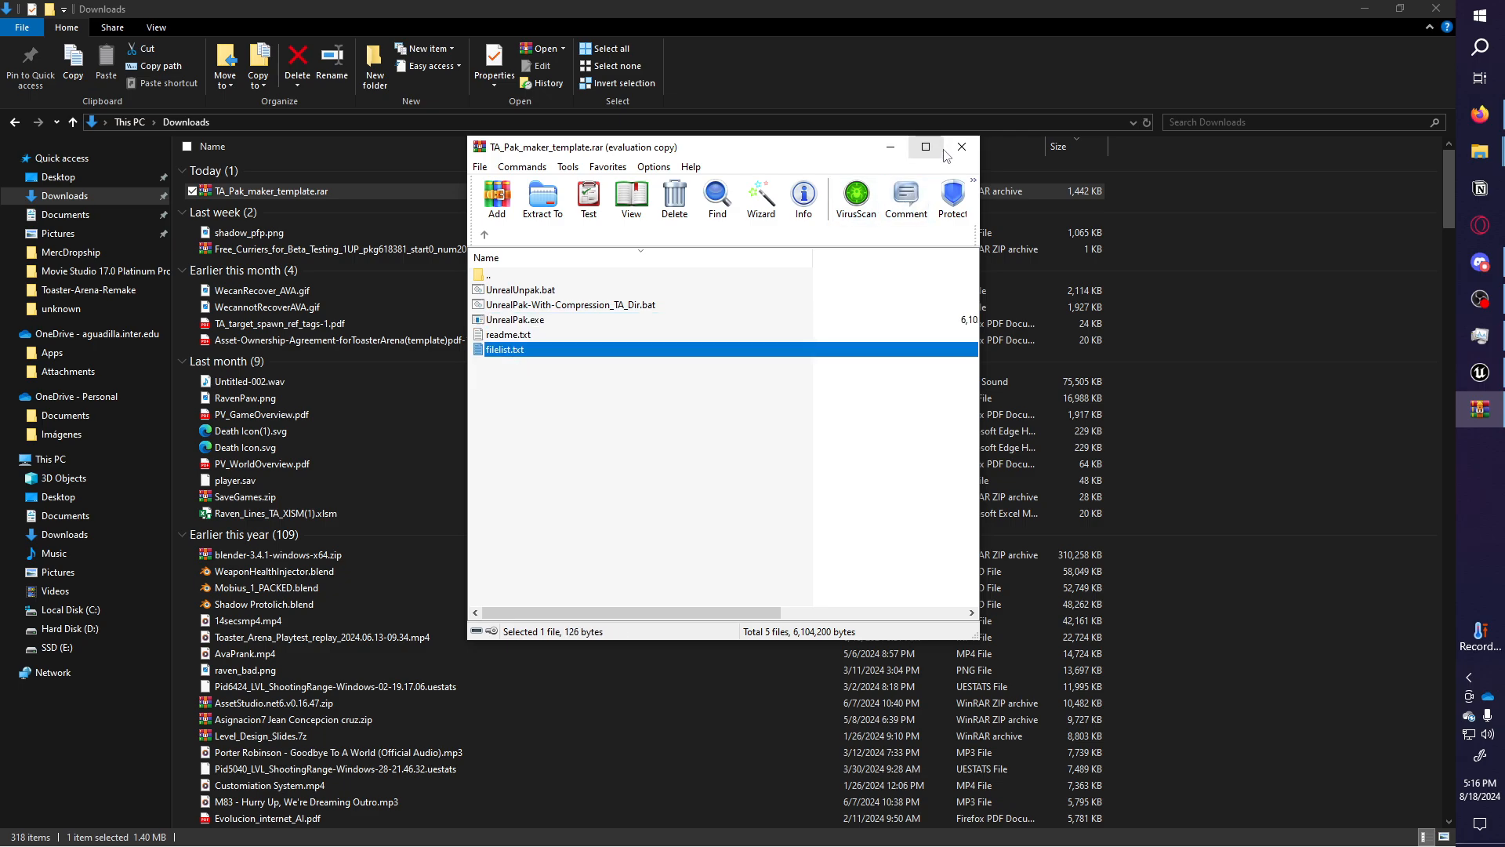
{"action": "left_click", "coordinate": [1499, 114]}
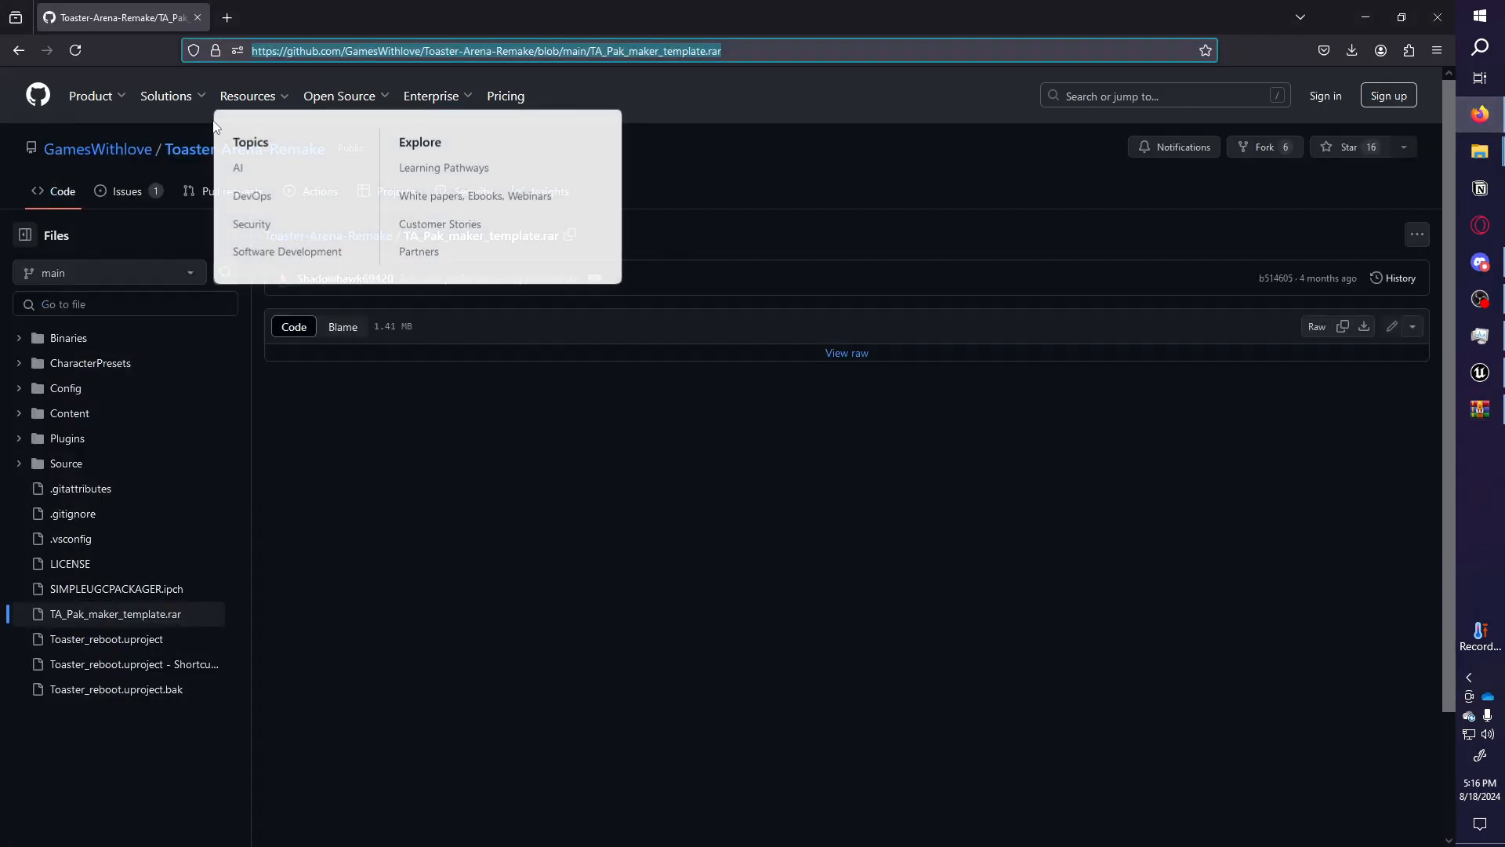
In Discord, highlight the pak maker GitHub link in the modding-guides post.
{"action": "left_click_drag", "start_coordinate": [403, 51], "coordinate": [724, 54]}
{"action": "left_click", "coordinate": [740, 55]}
{"action": "left_click", "coordinate": [600, 463]}
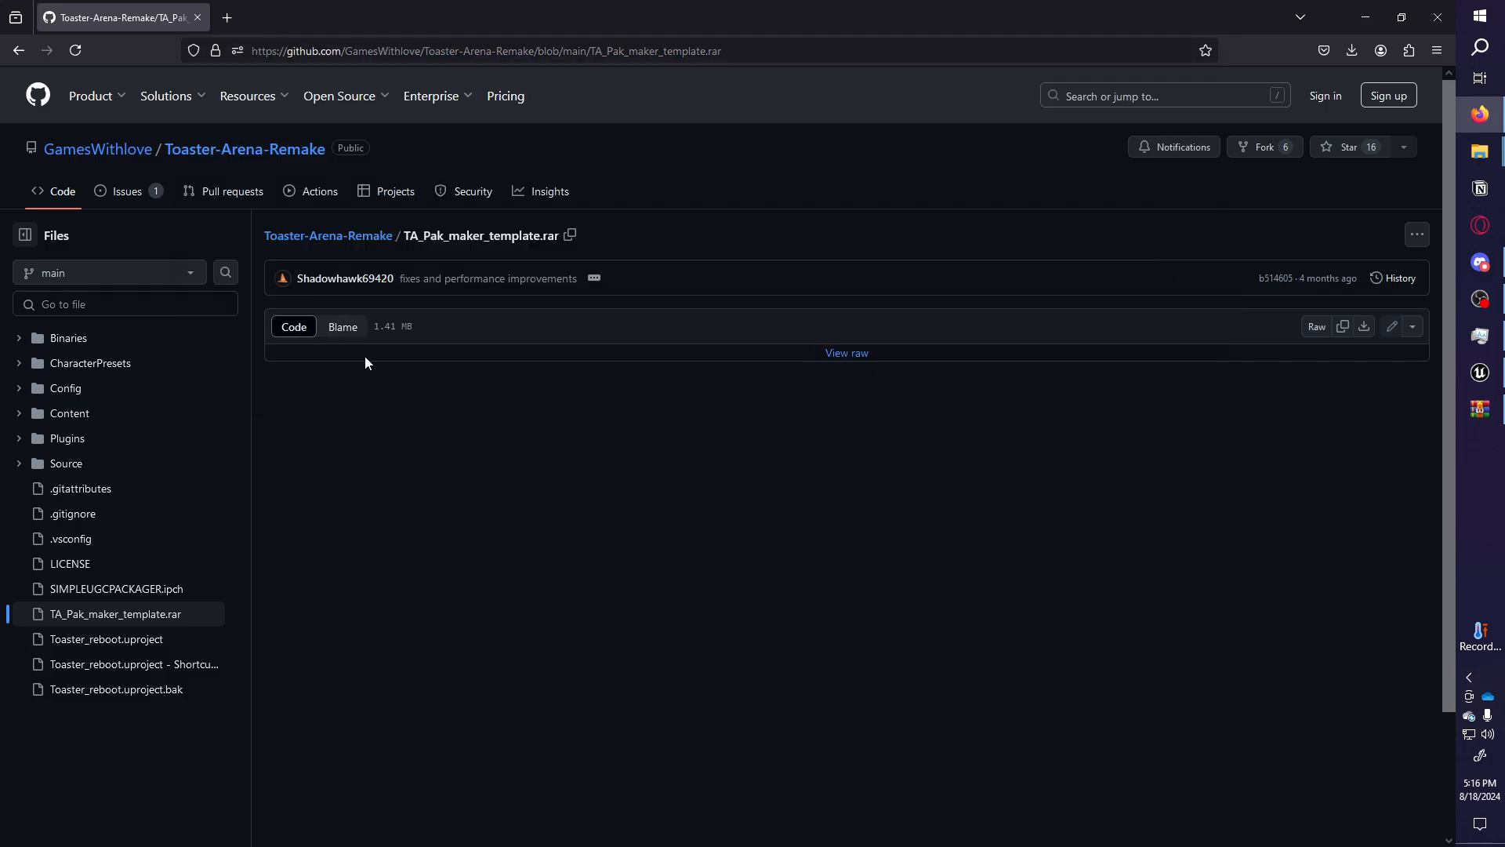
{"action": "left_click", "coordinate": [1480, 262]}
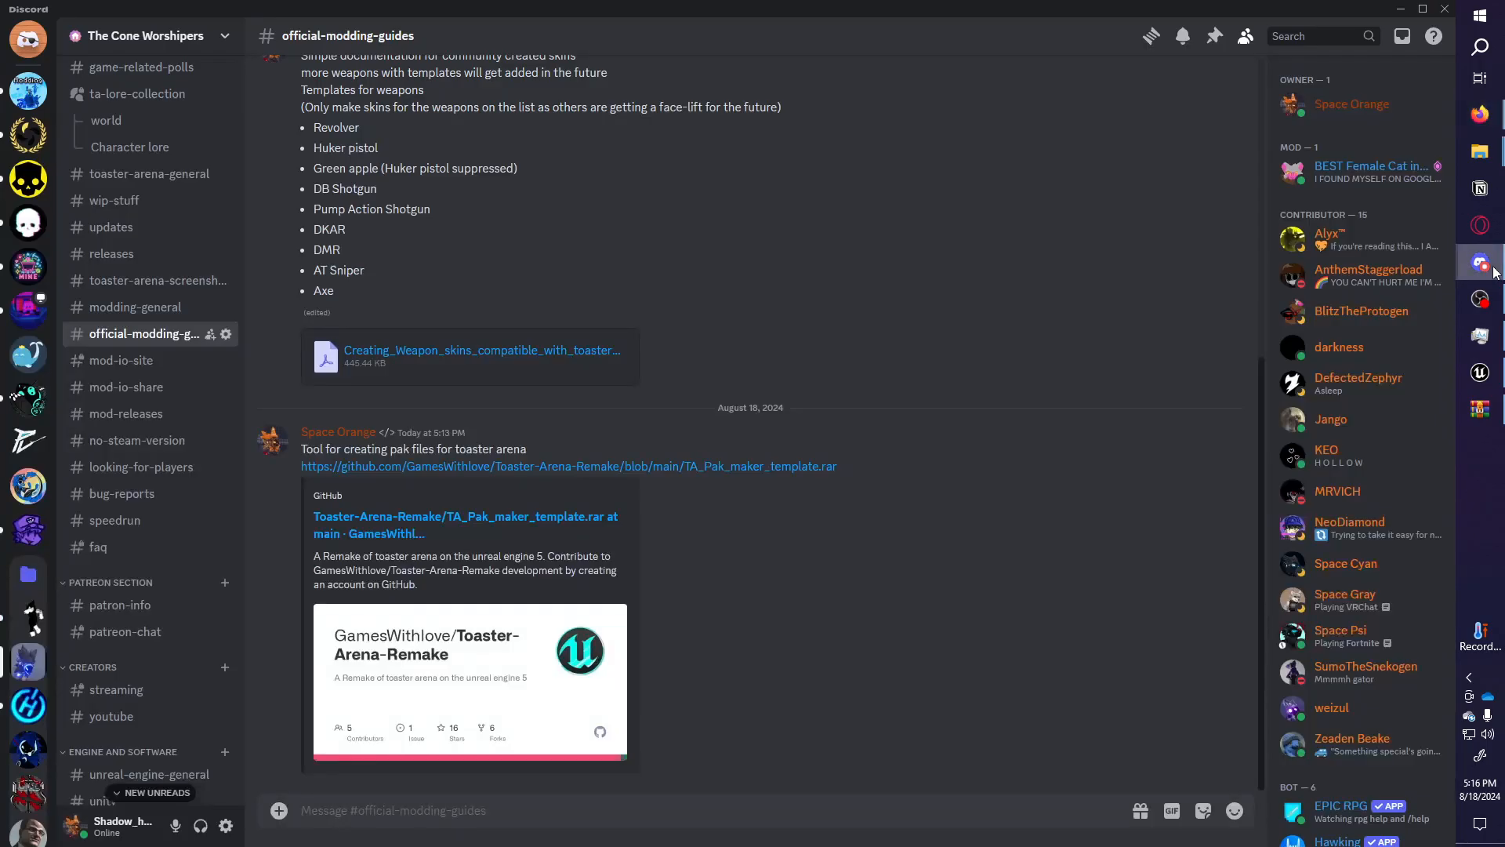
{"action": "scroll", "coordinate": [182, 294], "scroll_direction": "up", "scroll_amount": 15}
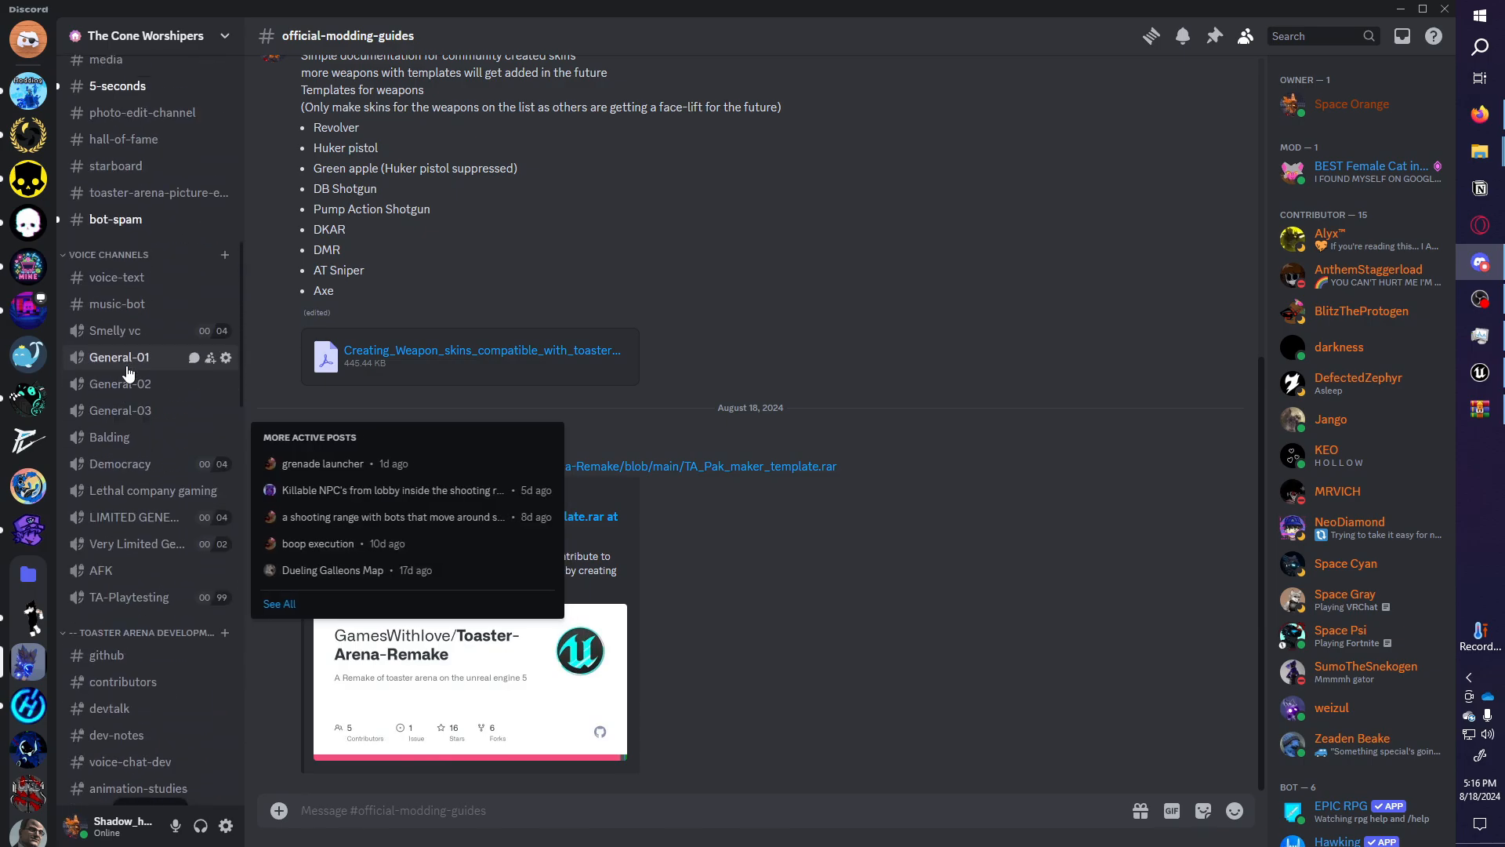
{"action": "scroll", "coordinate": [125, 376], "scroll_direction": "down", "scroll_amount": 15}
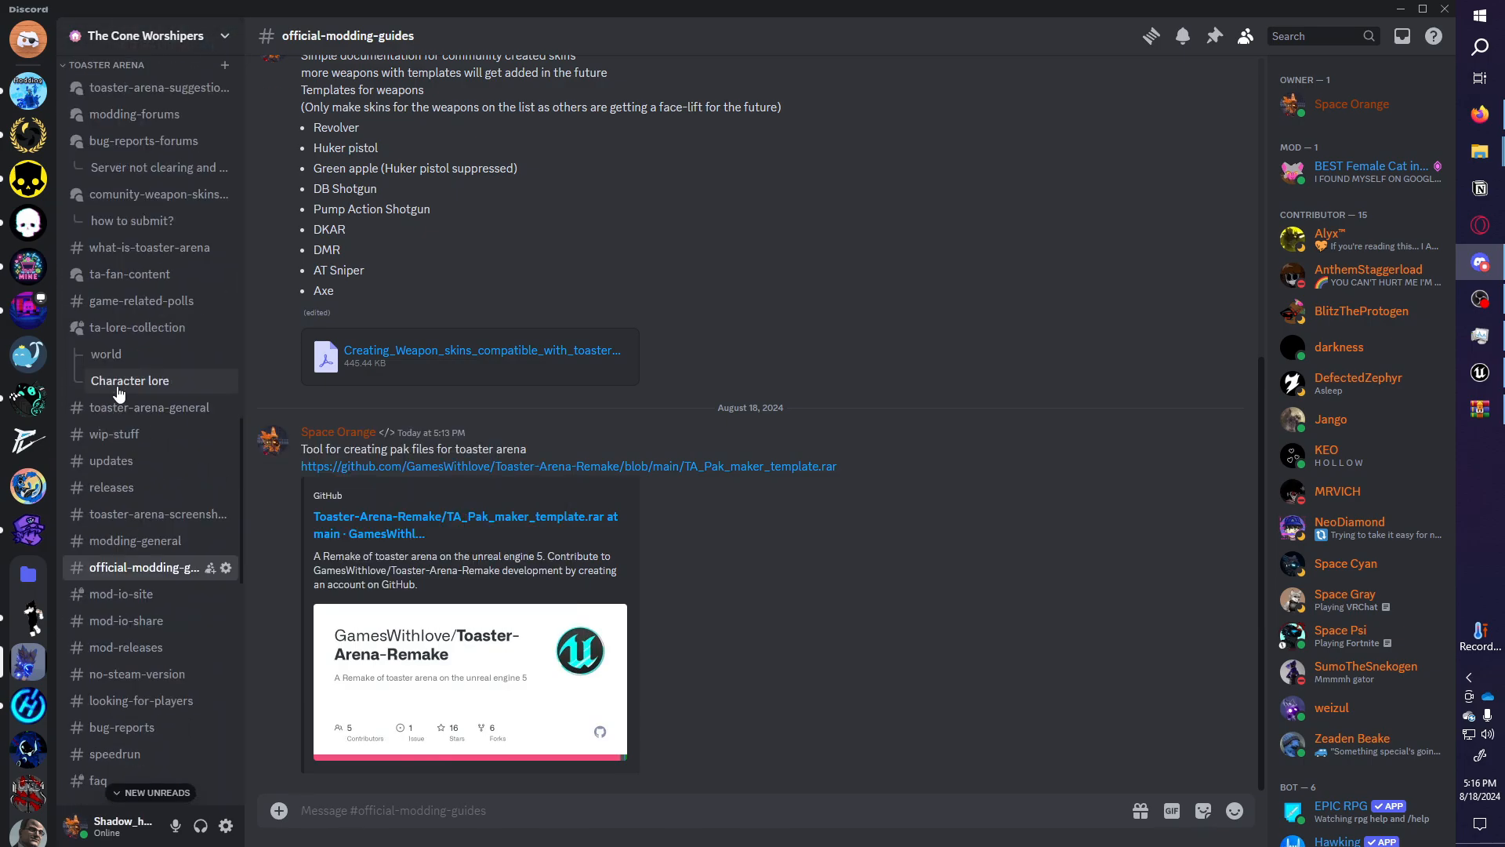
{"action": "left_click_drag", "start_coordinate": [840, 467], "coordinate": [286, 472]}
{"action": "left_click", "coordinate": [894, 548]}
{"action": "left_click_drag", "start_coordinate": [857, 474], "coordinate": [275, 476]}
{"action": "left_click", "coordinate": [1028, 750]}
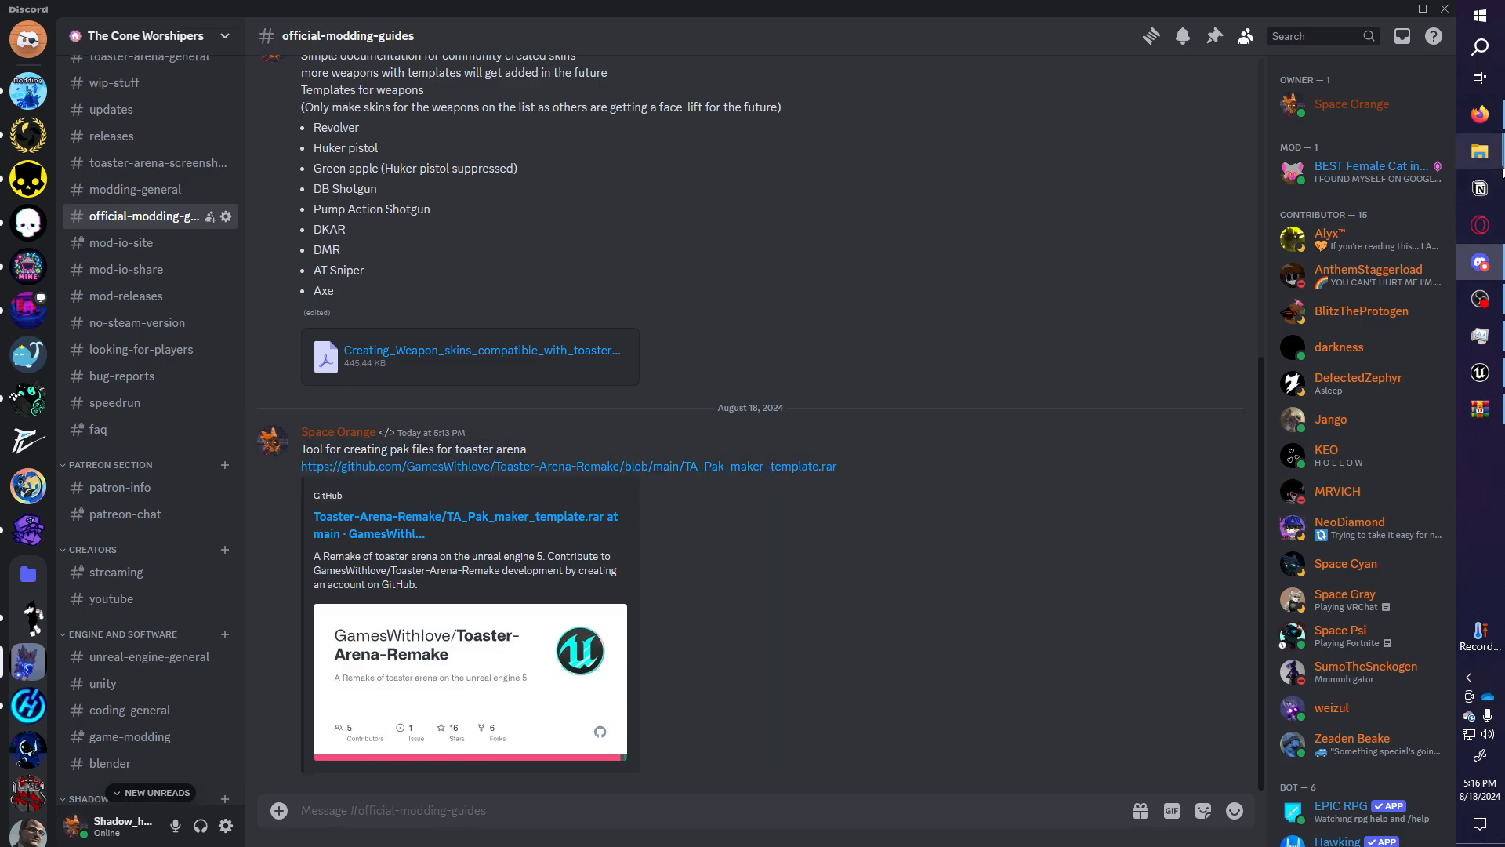
Bring WinRAR back up and select all five archive files.
{"action": "left_click", "coordinate": [1480, 409]}
{"action": "left_click_drag", "start_coordinate": [555, 433], "coordinate": [520, 289]}
{"action": "left_click_drag", "start_coordinate": [571, 390], "coordinate": [545, 276]}
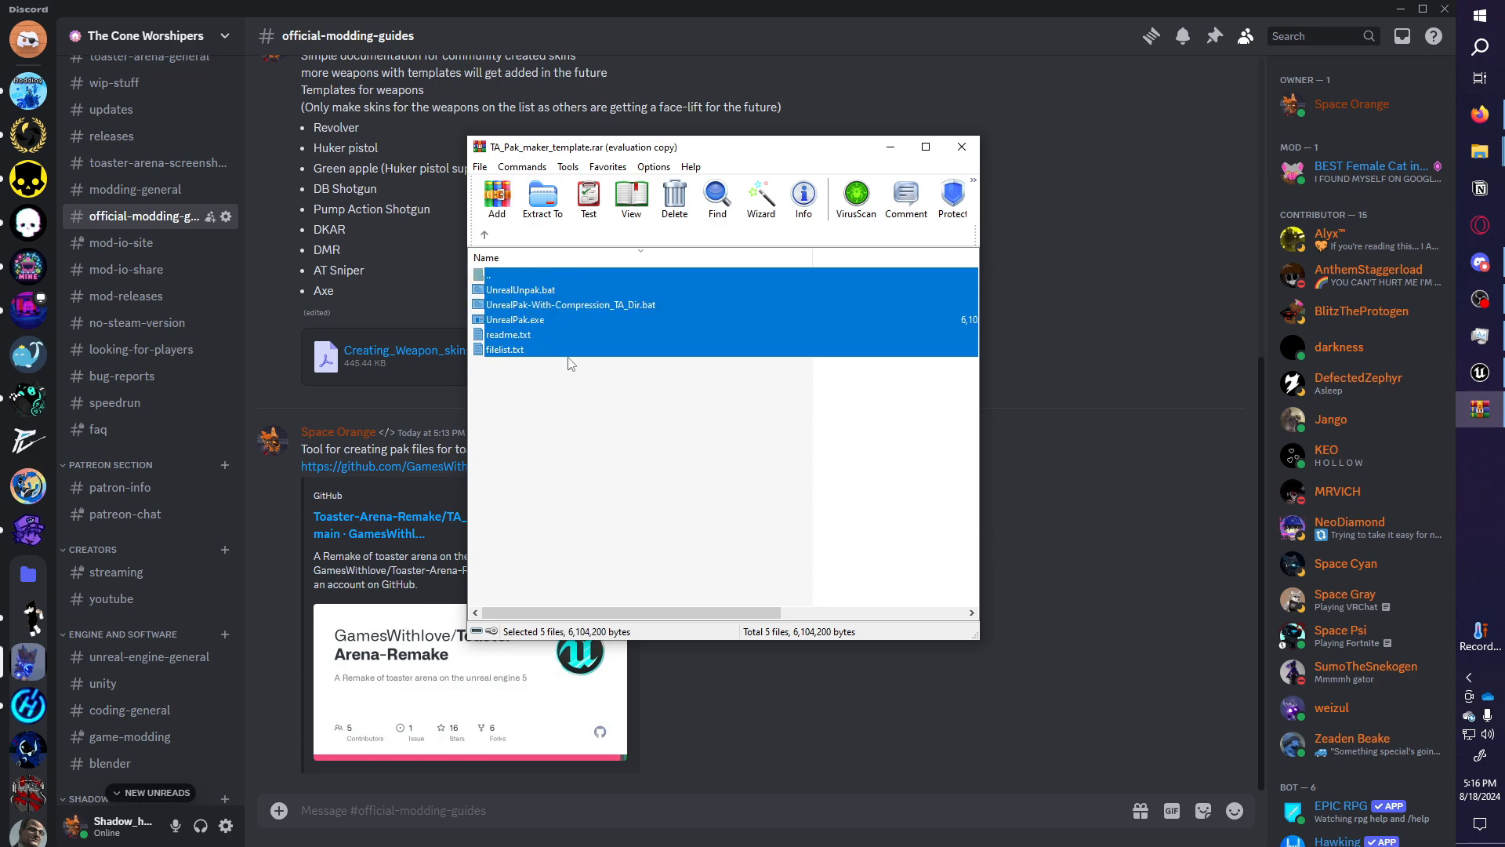
Go to SSD (E:)\Games\ToasterMOD_TEST\Windows\TA_Pak_maker_template in File Explorer.
{"action": "left_click", "coordinate": [1466, 161]}
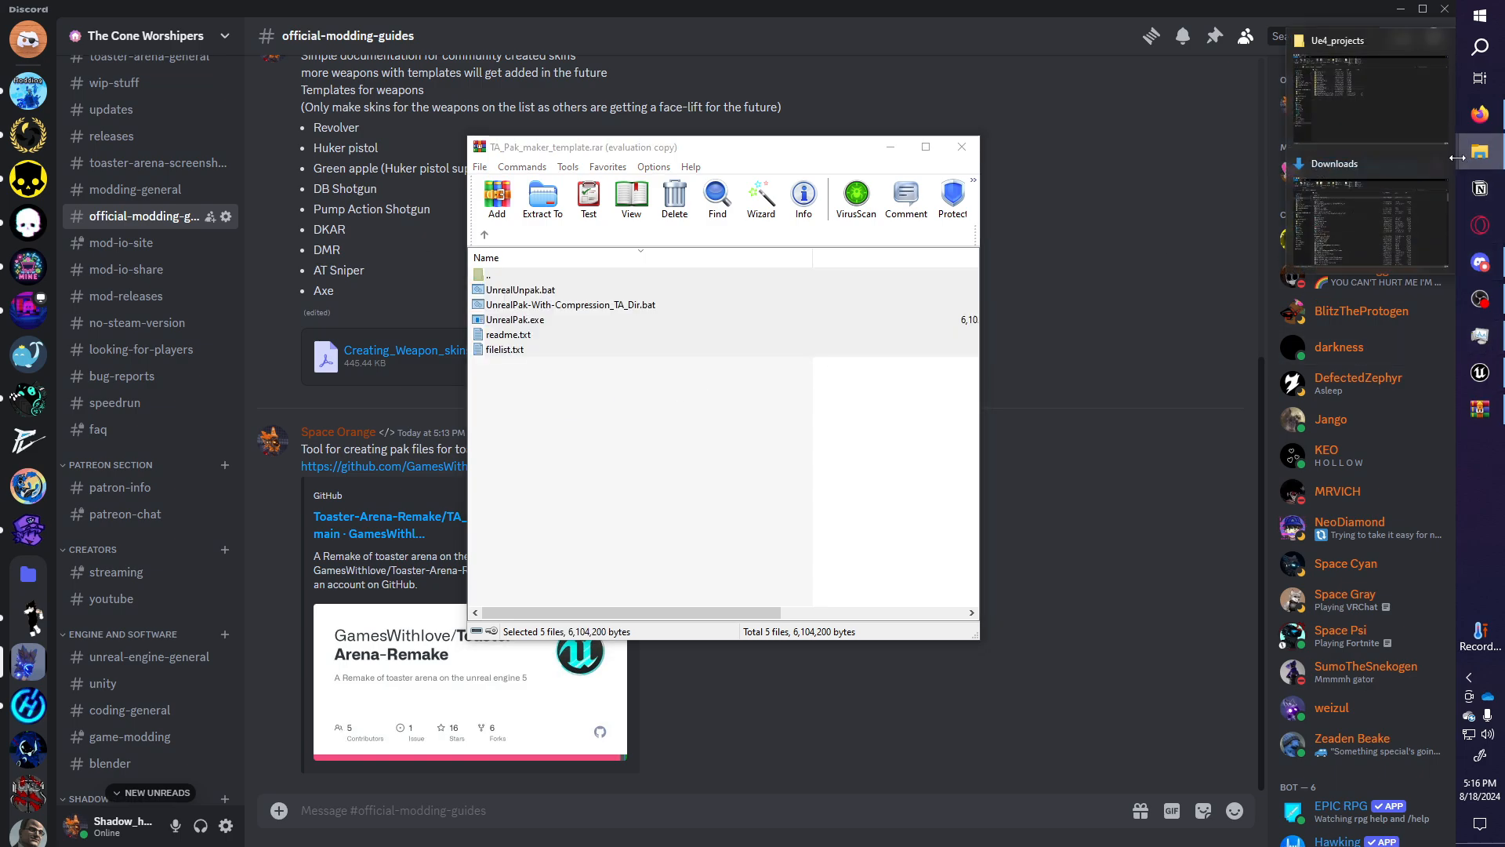
{"action": "left_click", "coordinate": [1368, 213]}
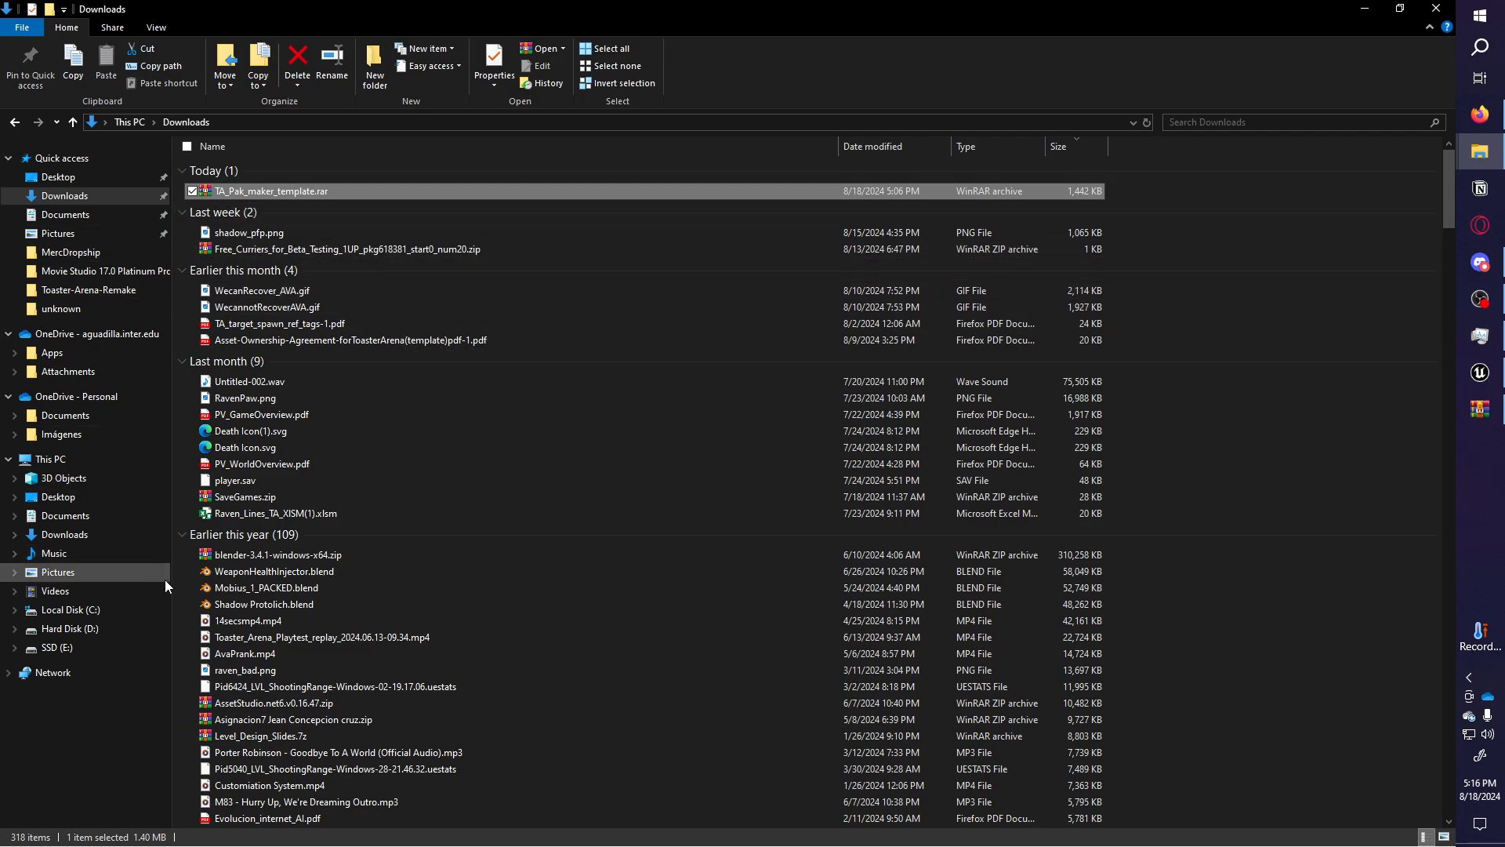
{"action": "left_click", "coordinate": [77, 646]}
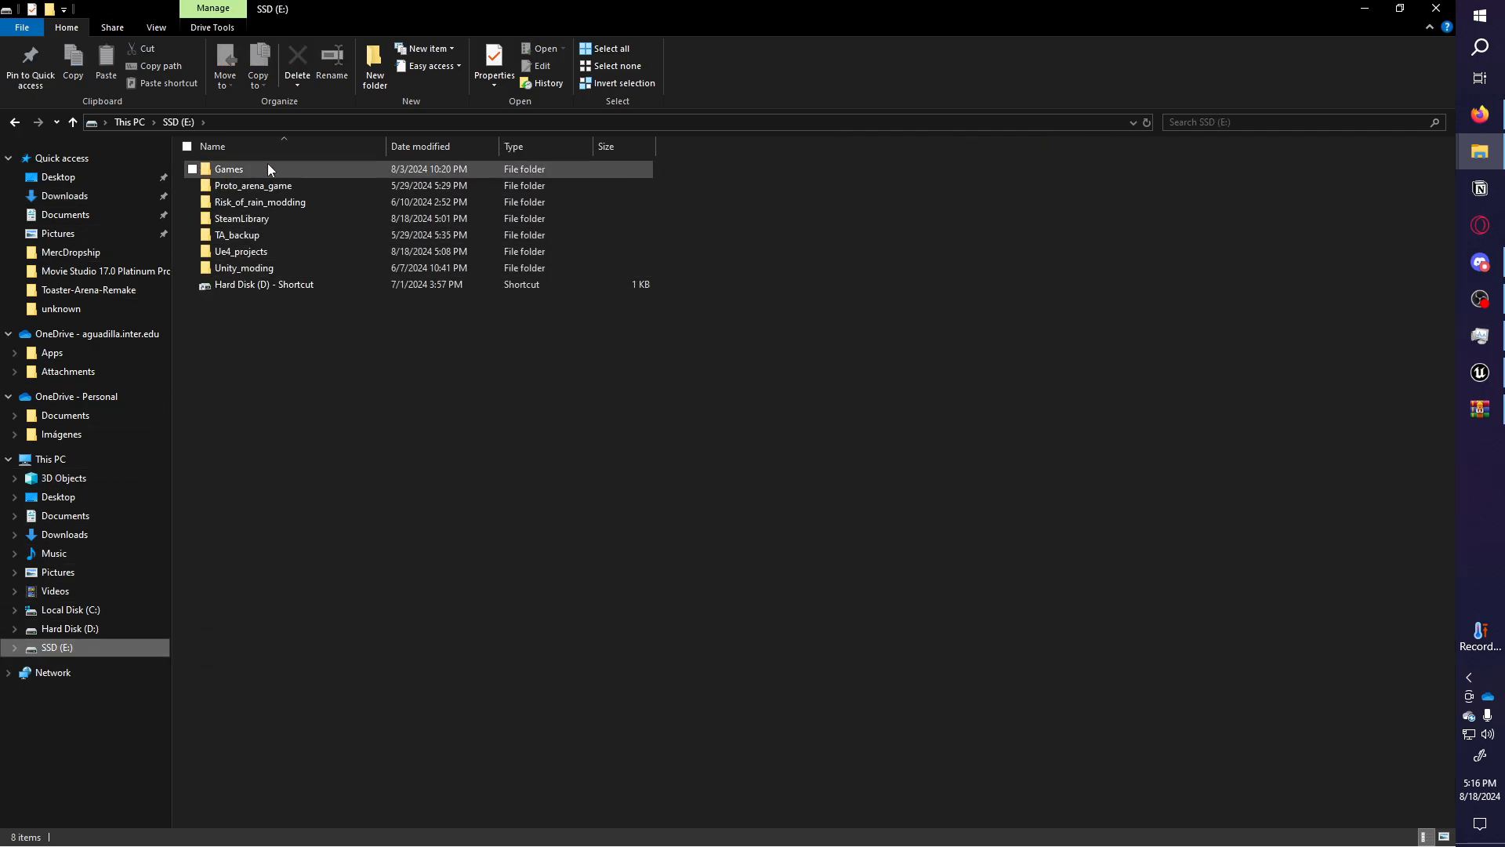
{"action": "double_click", "coordinate": [266, 168]}
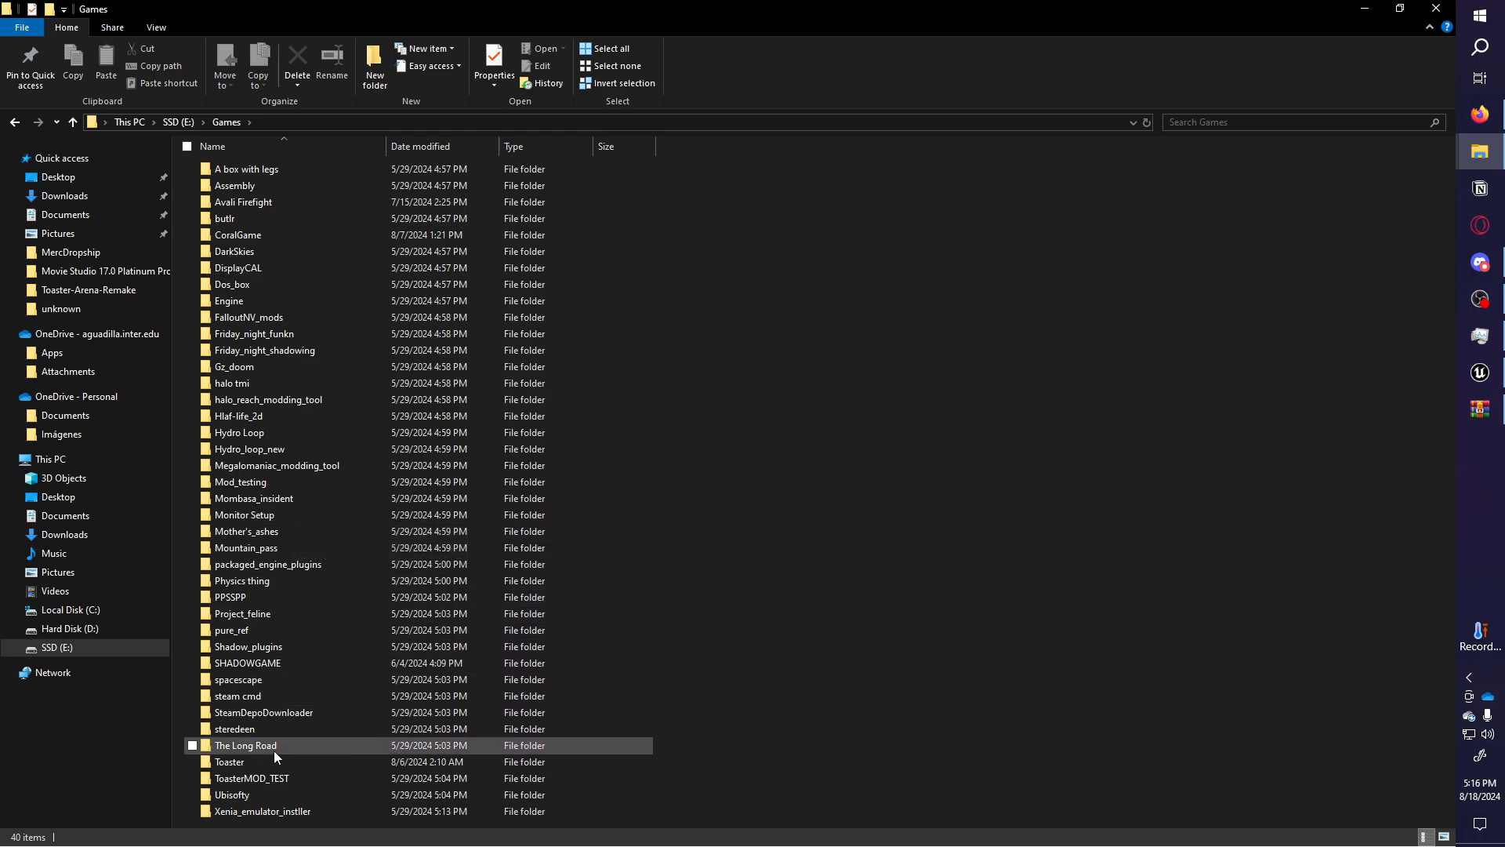
{"action": "double_click", "coordinate": [271, 784]}
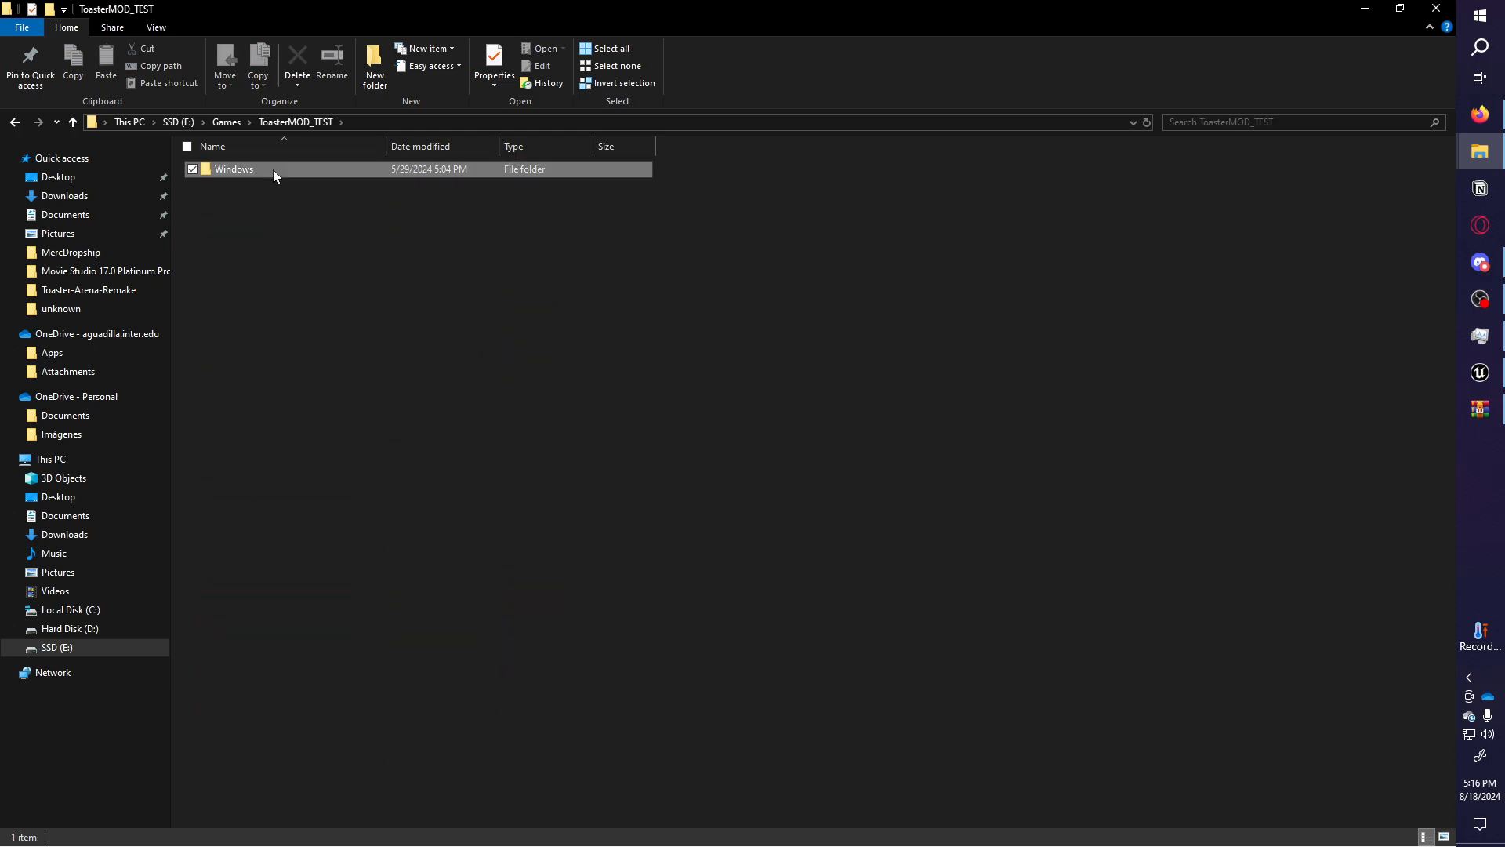
{"action": "double_click", "coordinate": [273, 169]}
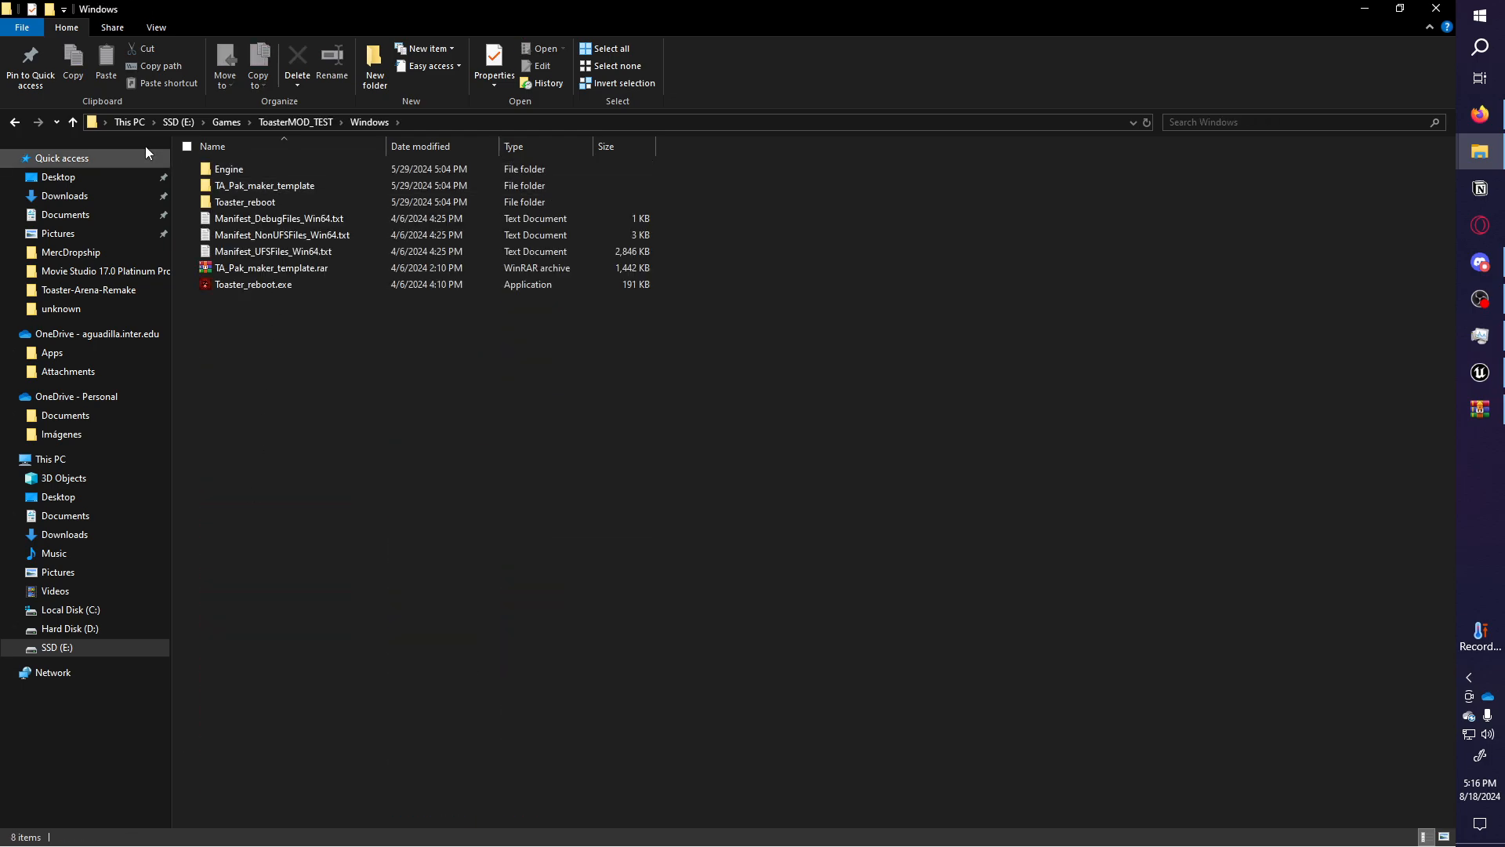
{"action": "double_click", "coordinate": [303, 187]}
Delete all seven old files in the TA_Pak_maker_template folder.
{"action": "left_click", "coordinate": [1480, 409]}
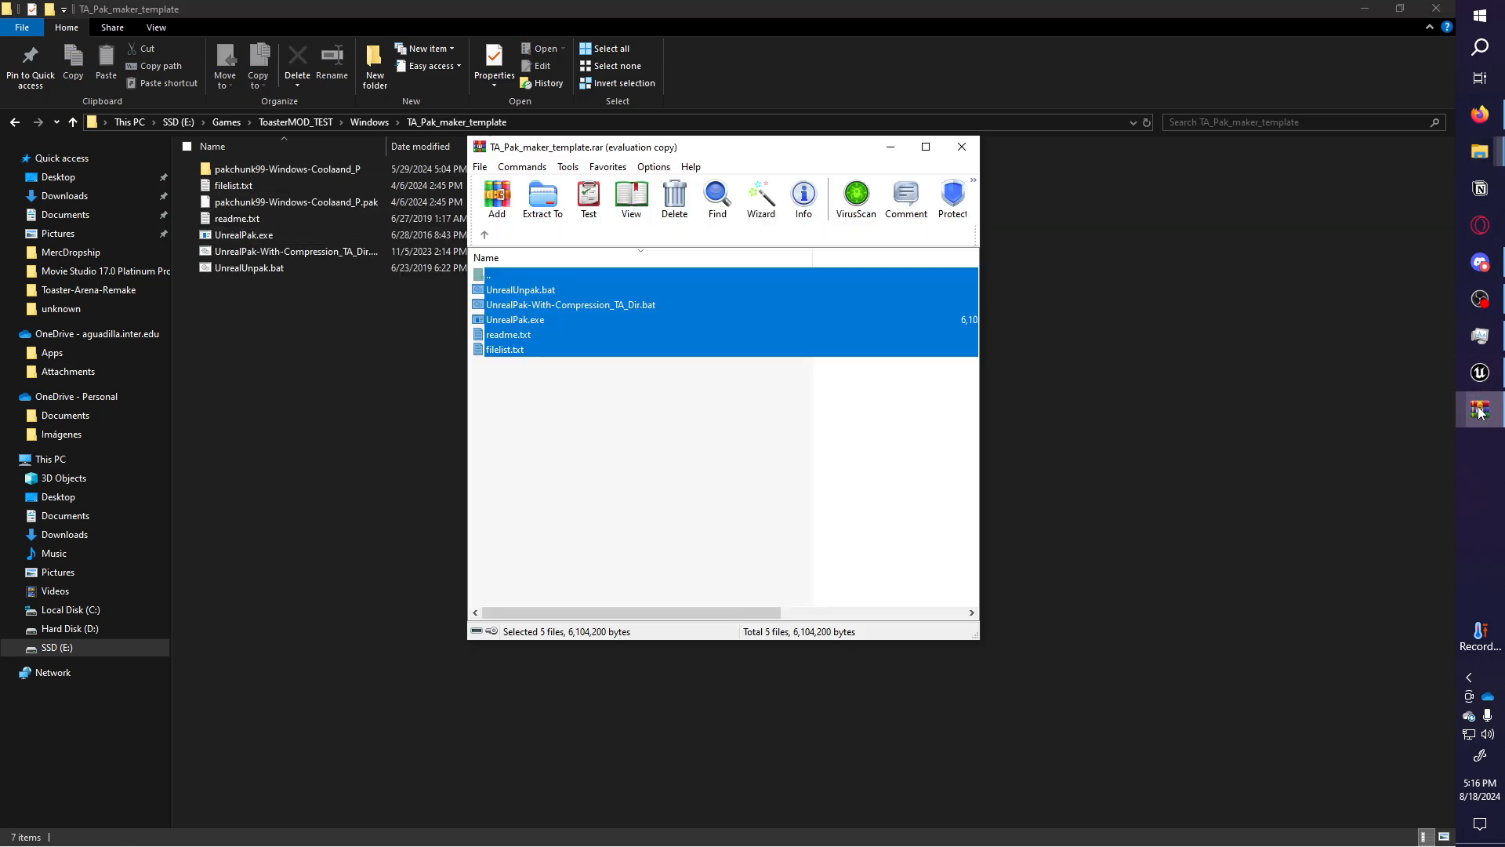
{"action": "left_click", "coordinate": [363, 143]}
{"action": "key", "text": "ctrl+a"}
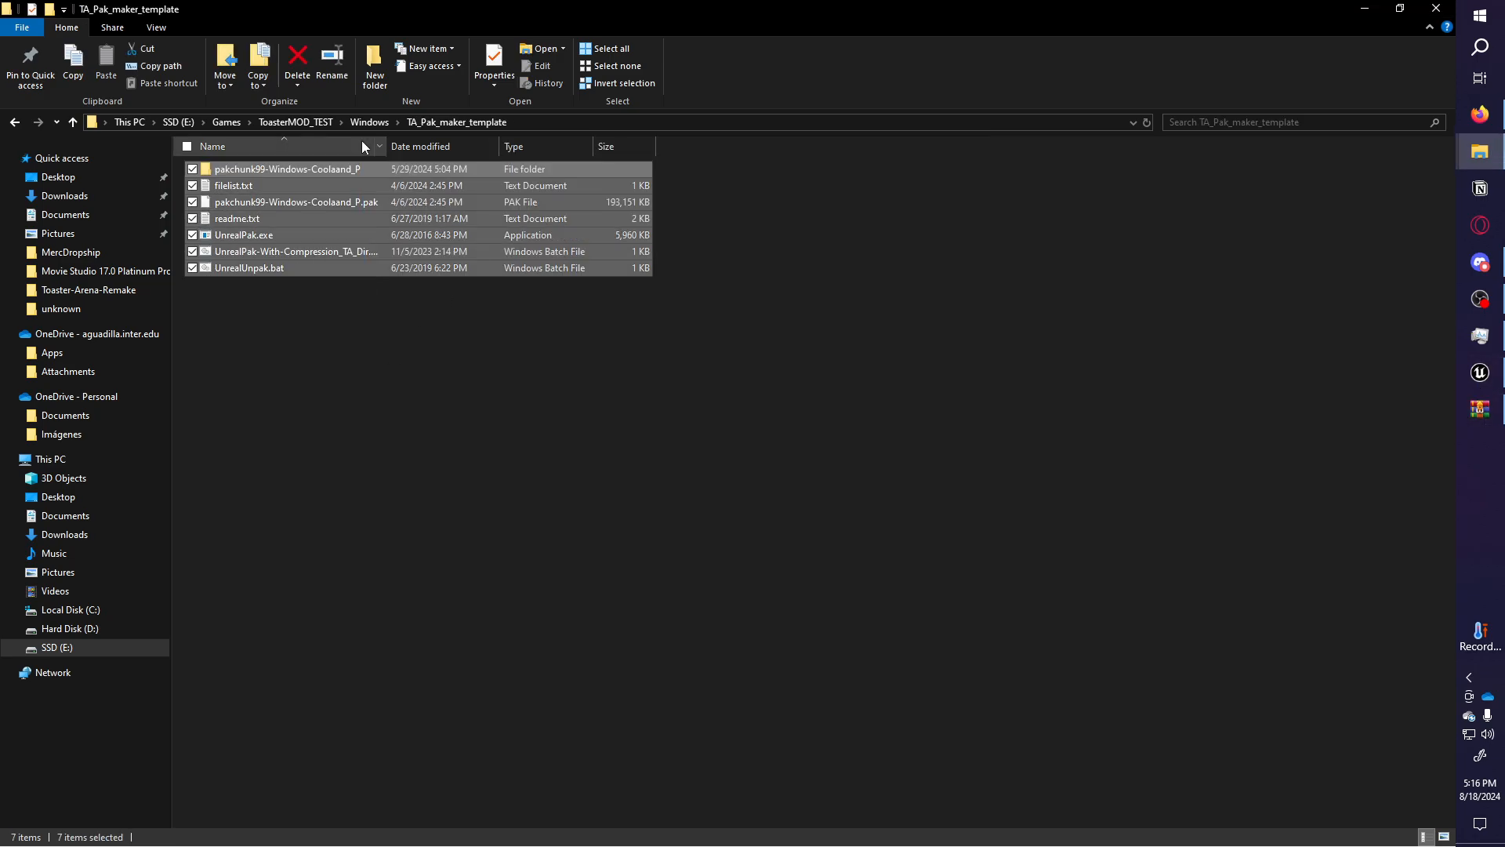
{"action": "key", "text": "Delete"}
Drag the five archive files from WinRAR into the empty TA_Pak_maker_template folder.
{"action": "left_click", "coordinate": [1480, 408]}
{"action": "left_click_drag", "start_coordinate": [671, 478], "coordinate": [614, 274]}
{"action": "left_click_drag", "start_coordinate": [605, 333], "coordinate": [432, 274]}
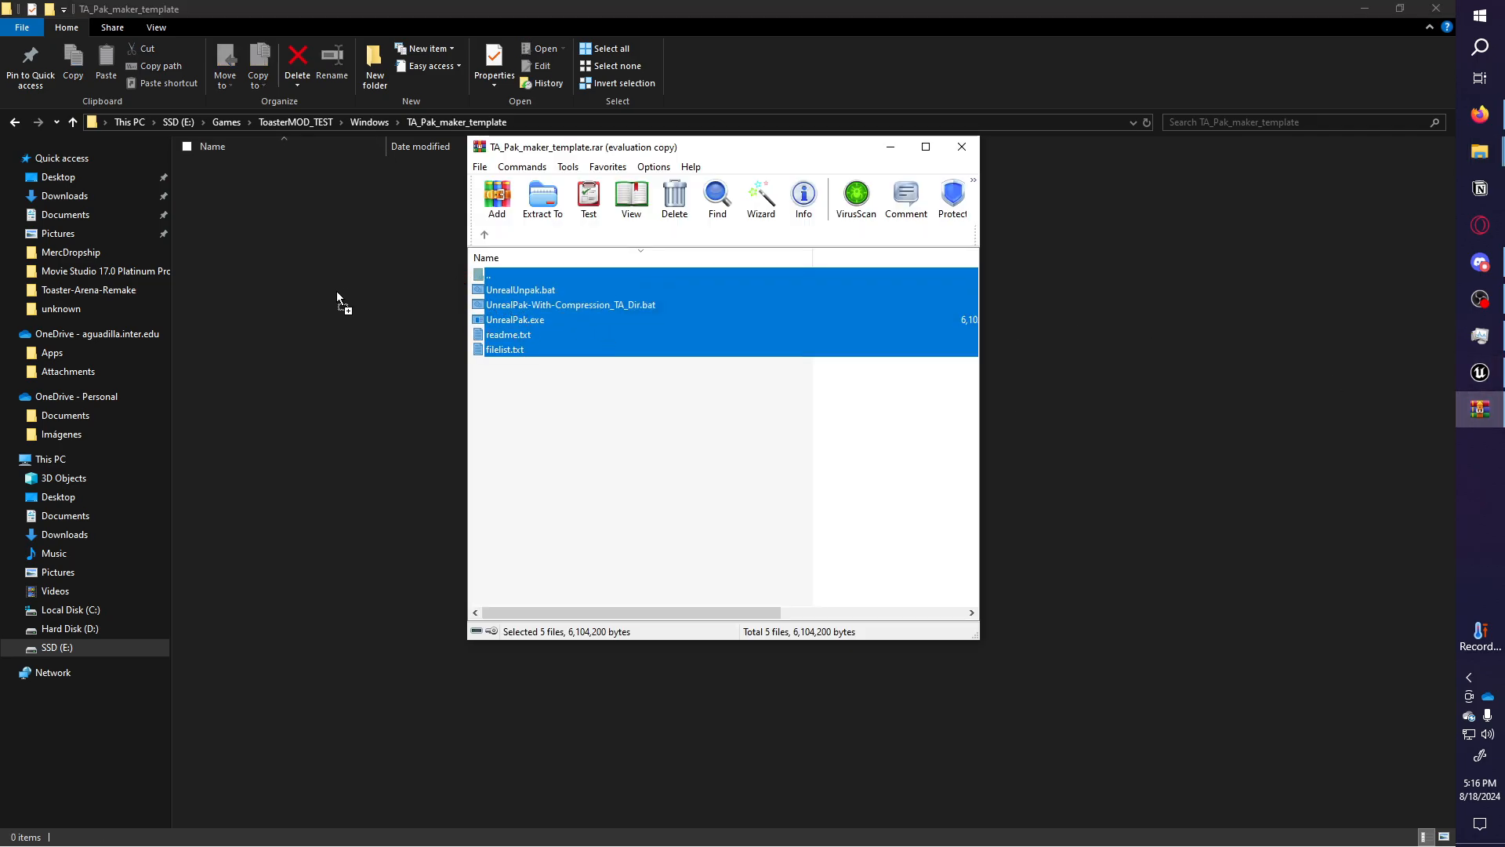
{"action": "left_click_drag", "start_coordinate": [340, 290], "coordinate": [342, 291]}
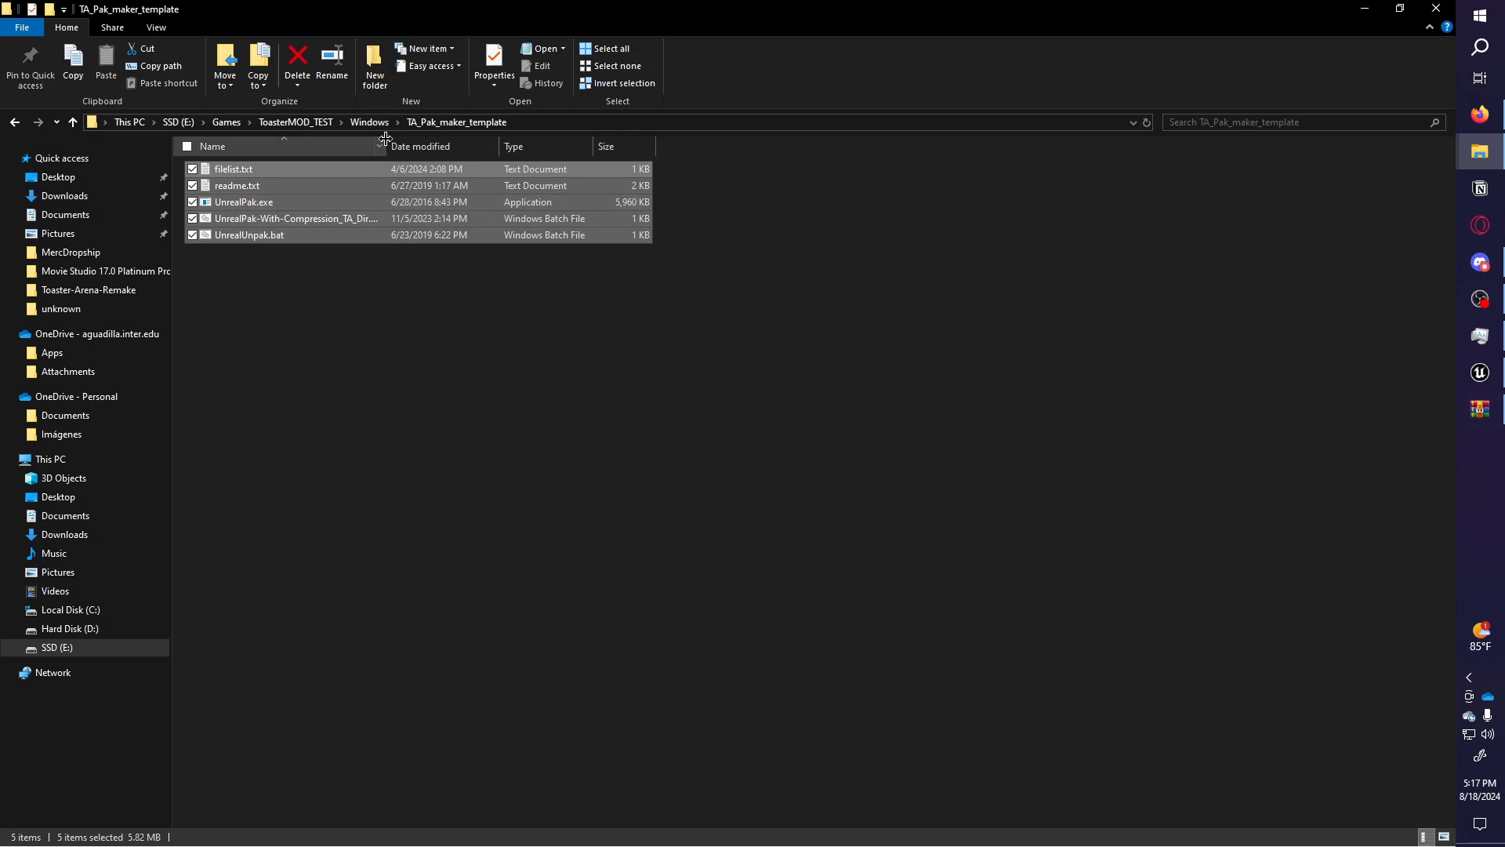
Delete the leftover TA_Pak_maker_template.rar from the ToasterMOD_TEST Windows folder.
{"action": "left_click", "coordinate": [352, 125]}
{"action": "left_click_drag", "start_coordinate": [389, 430], "coordinate": [388, 144]}
{"action": "left_click", "coordinate": [557, 341]}
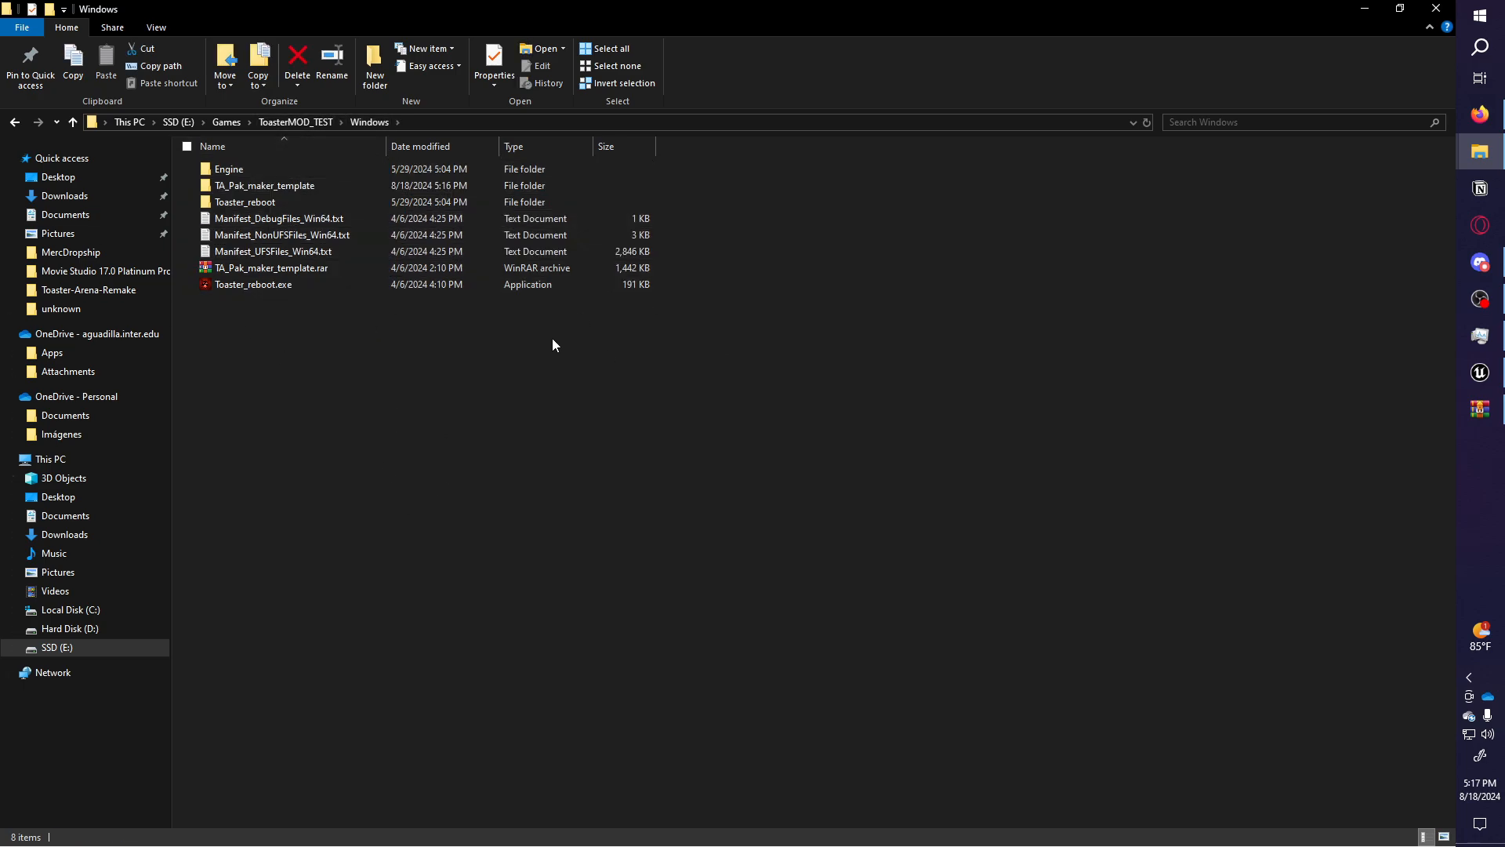
{"action": "left_click", "coordinate": [266, 275]}
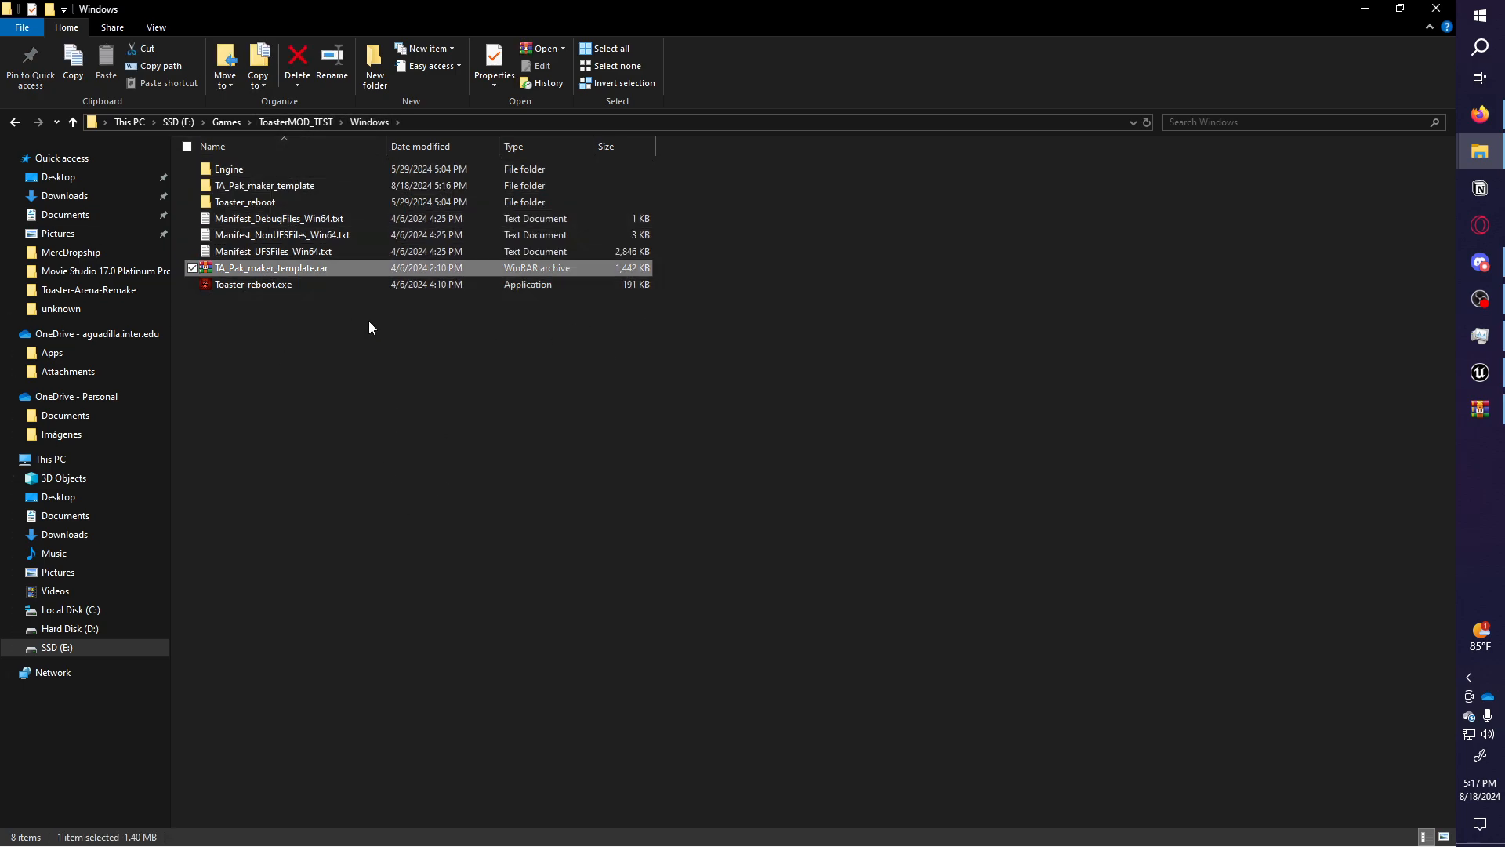
{"action": "key", "text": "Delete"}
Copy everything in Games\Toaster\Windows.
{"action": "left_click", "coordinate": [276, 123]}
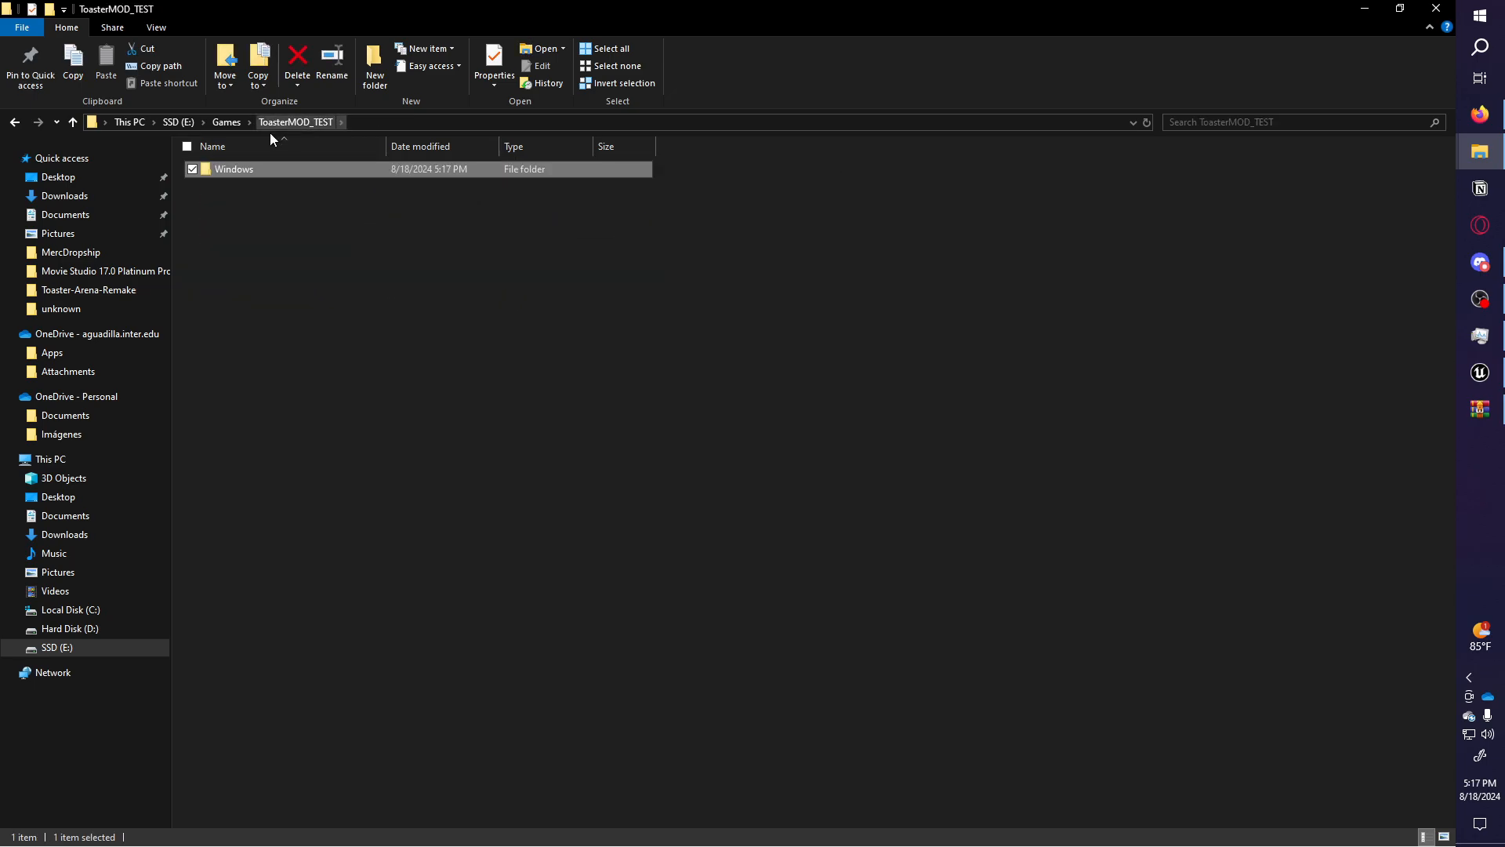
{"action": "left_click", "coordinate": [214, 124]}
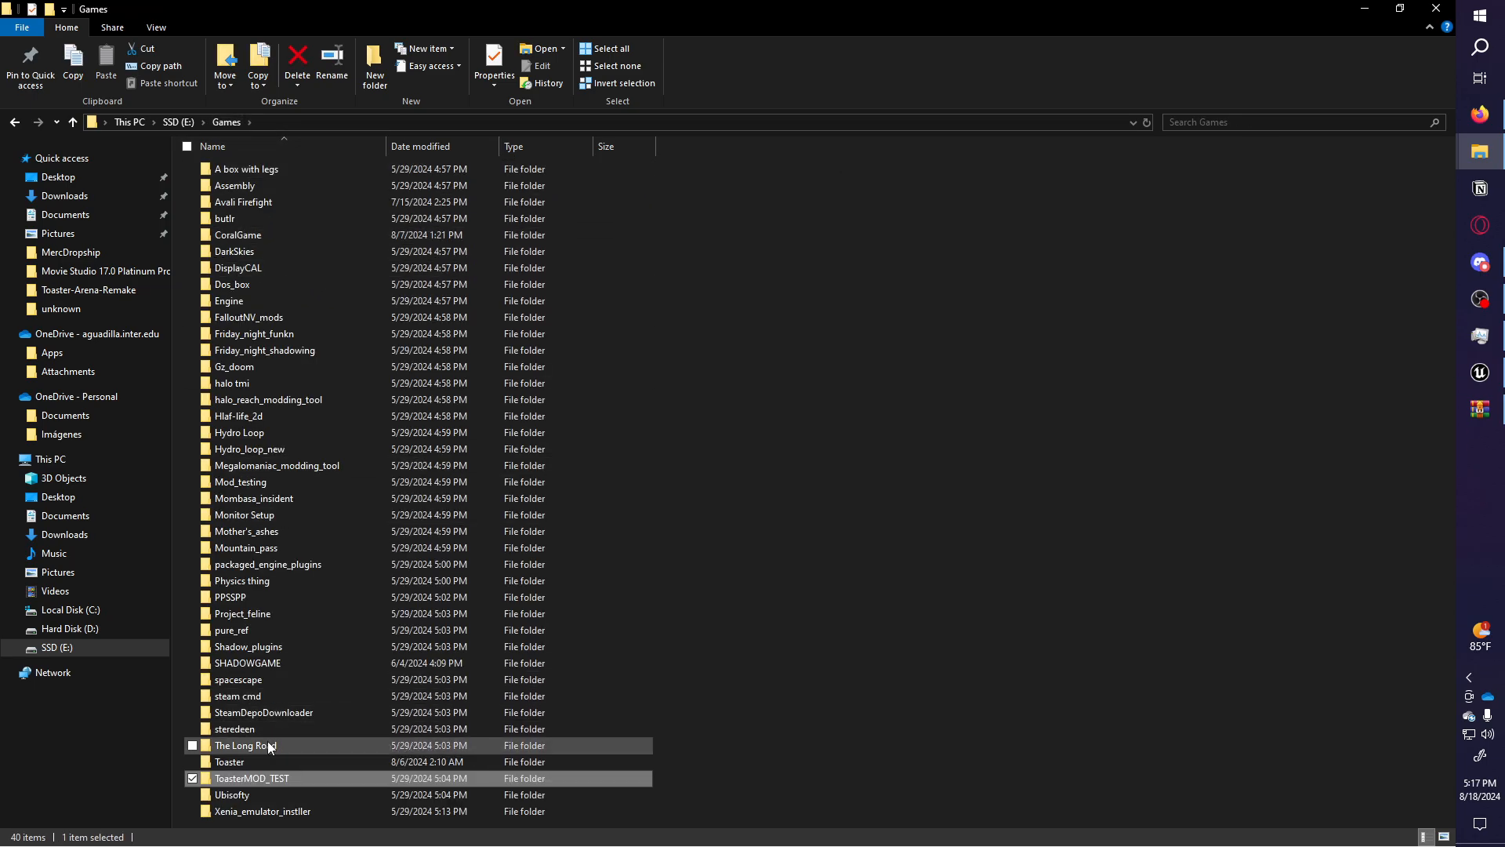
{"action": "left_click", "coordinate": [261, 760]}
{"action": "double_click", "coordinate": [261, 761]}
{"action": "double_click", "coordinate": [249, 167]}
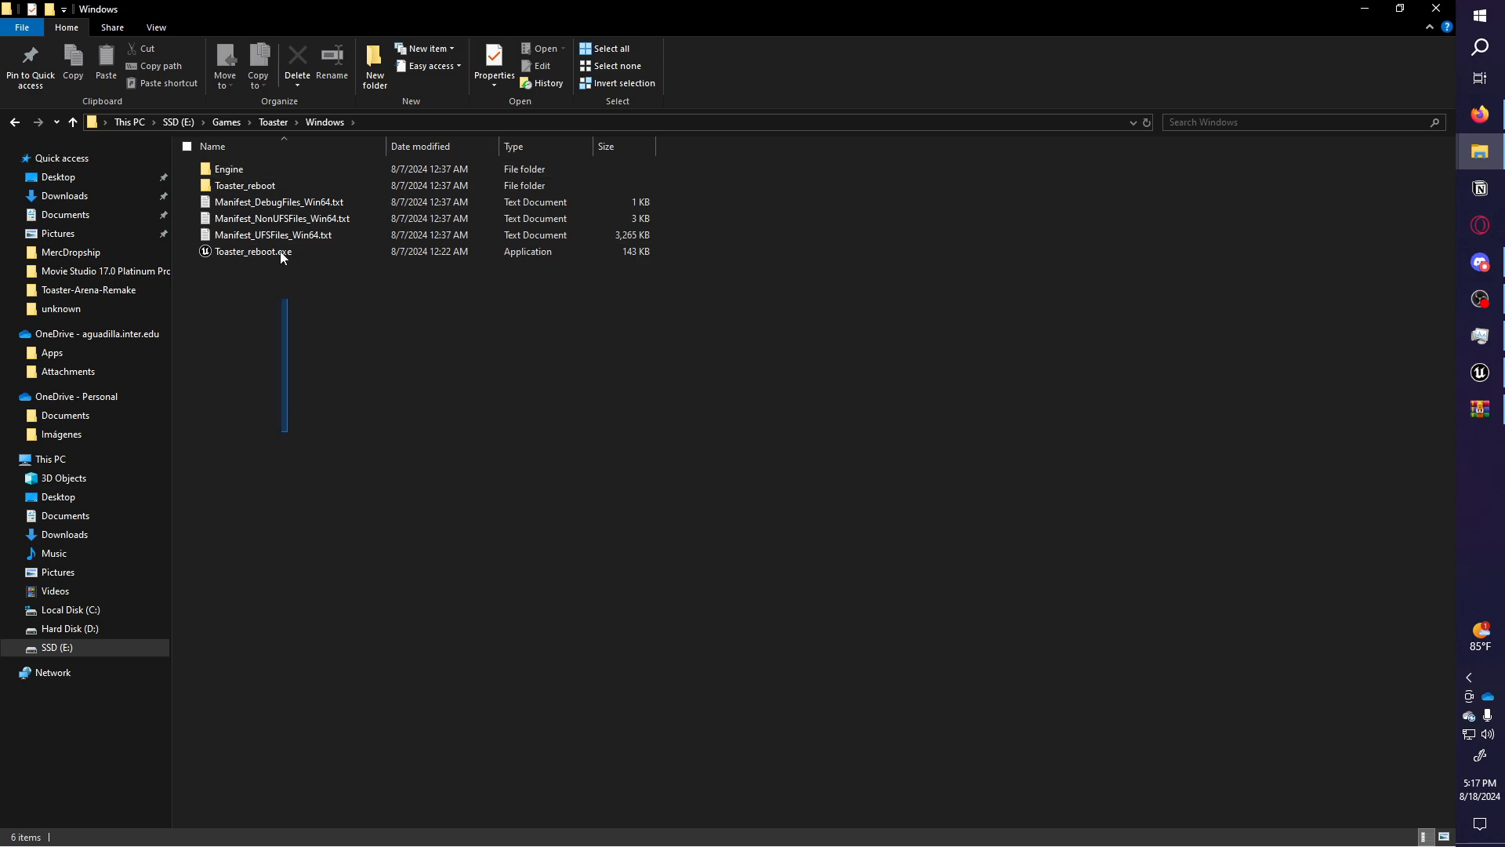
{"action": "key", "text": "ctrl+a"}
{"action": "key", "text": "ctrl+c"}
Paste the copied items into ToasterMOD_TEST\Windows, replacing the existing files.
{"action": "left_click", "coordinate": [274, 123]}
{"action": "left_click", "coordinate": [227, 123]}
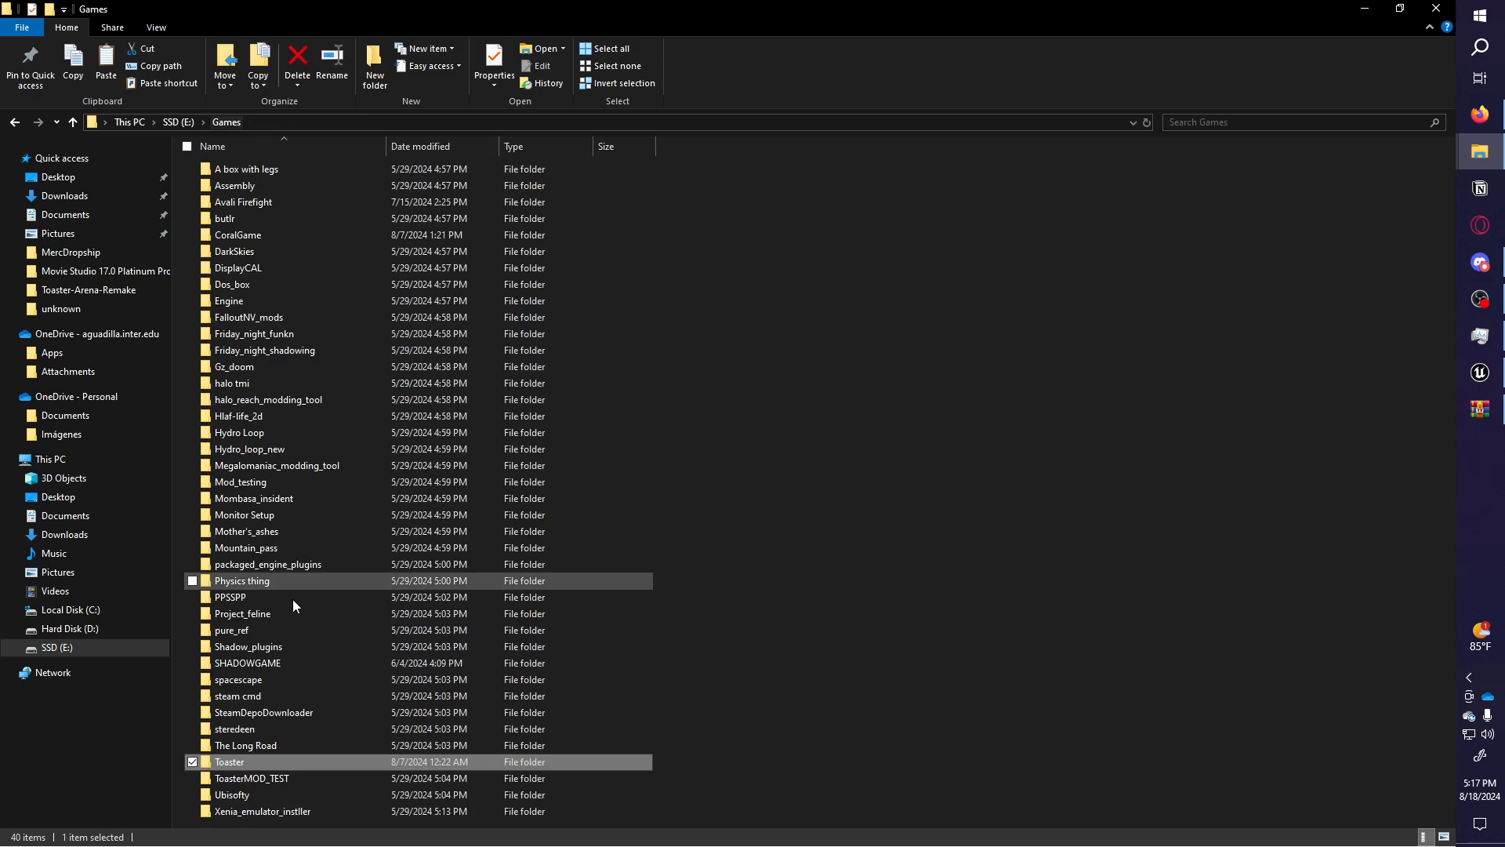
{"action": "double_click", "coordinate": [236, 781]}
{"action": "double_click", "coordinate": [369, 171]}
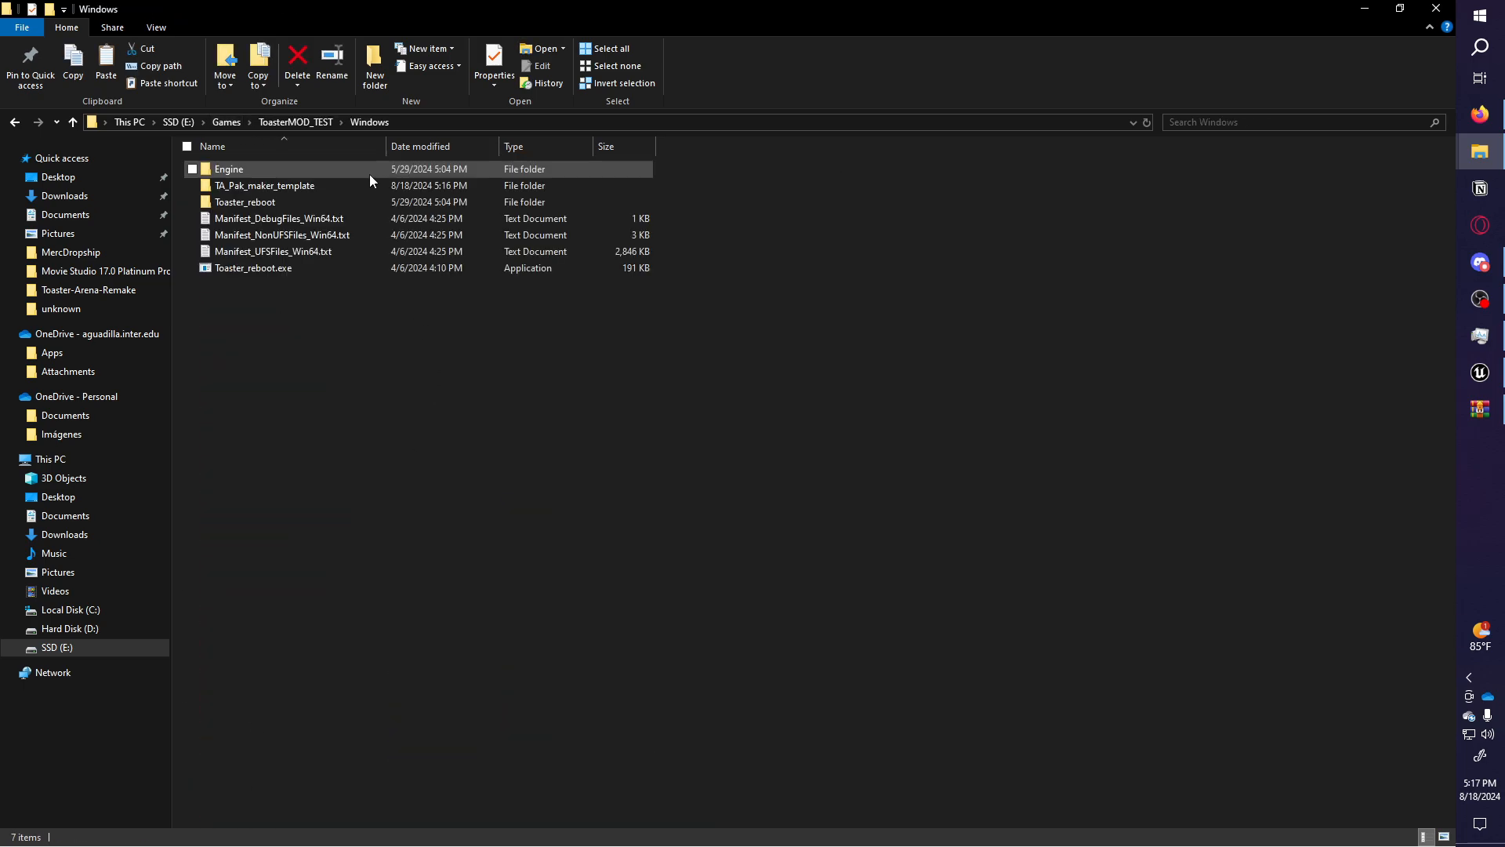
{"action": "key", "text": "ctrl+v"}
{"action": "left_click", "coordinate": [349, 306]}
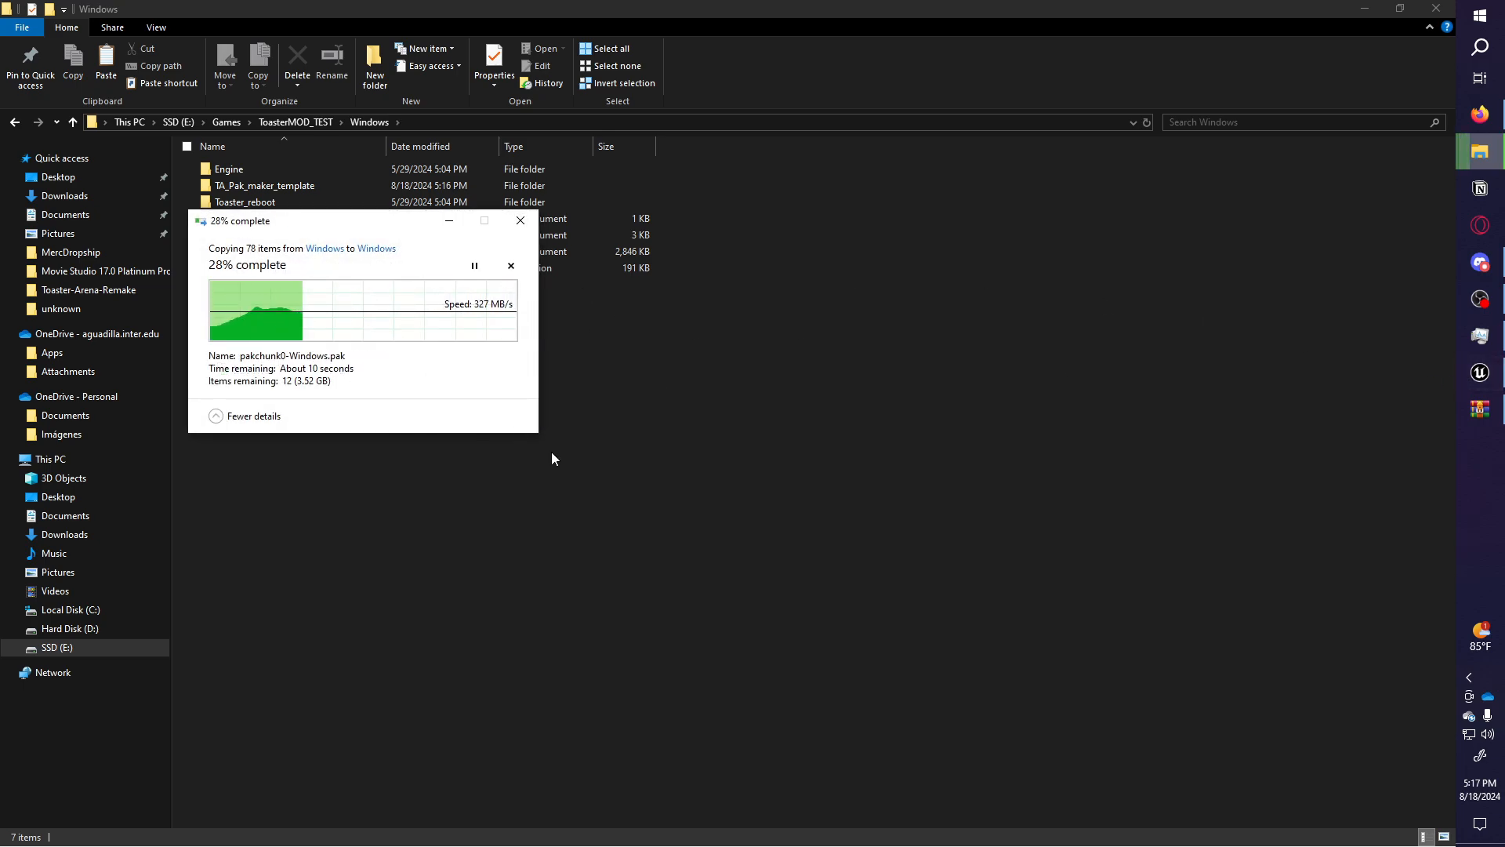
{"action": "left_click", "coordinate": [1498, 377]}
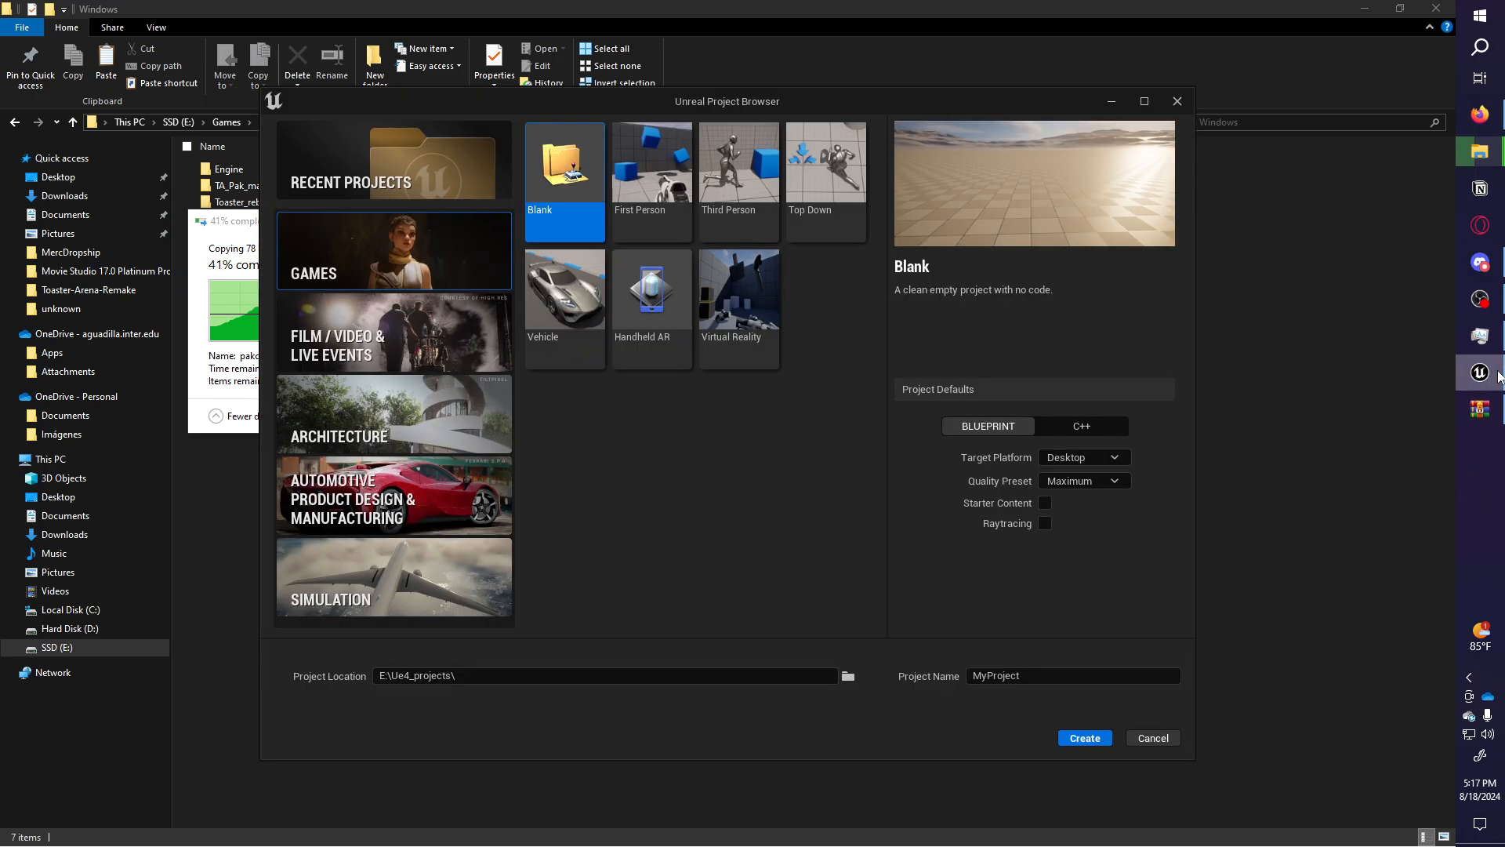
Show the Epic Games Launcher library with engine versions 5.2.1, 5.3.2 and 5.1.1.
{"action": "left_click", "coordinate": [1470, 677]}
{"action": "left_click", "coordinate": [1373, 632]}
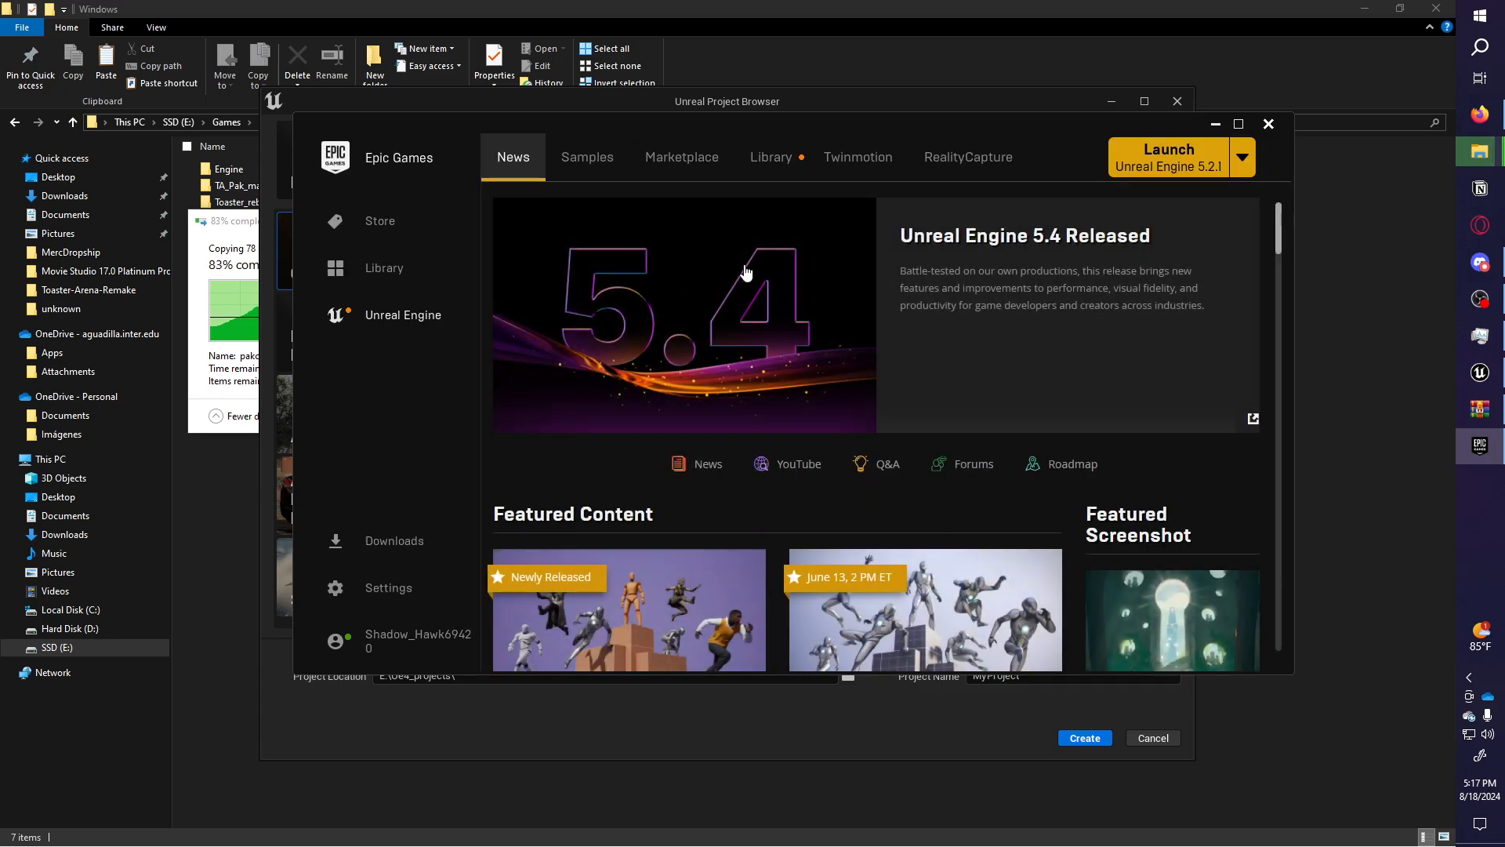
{"action": "left_click", "coordinate": [772, 157]}
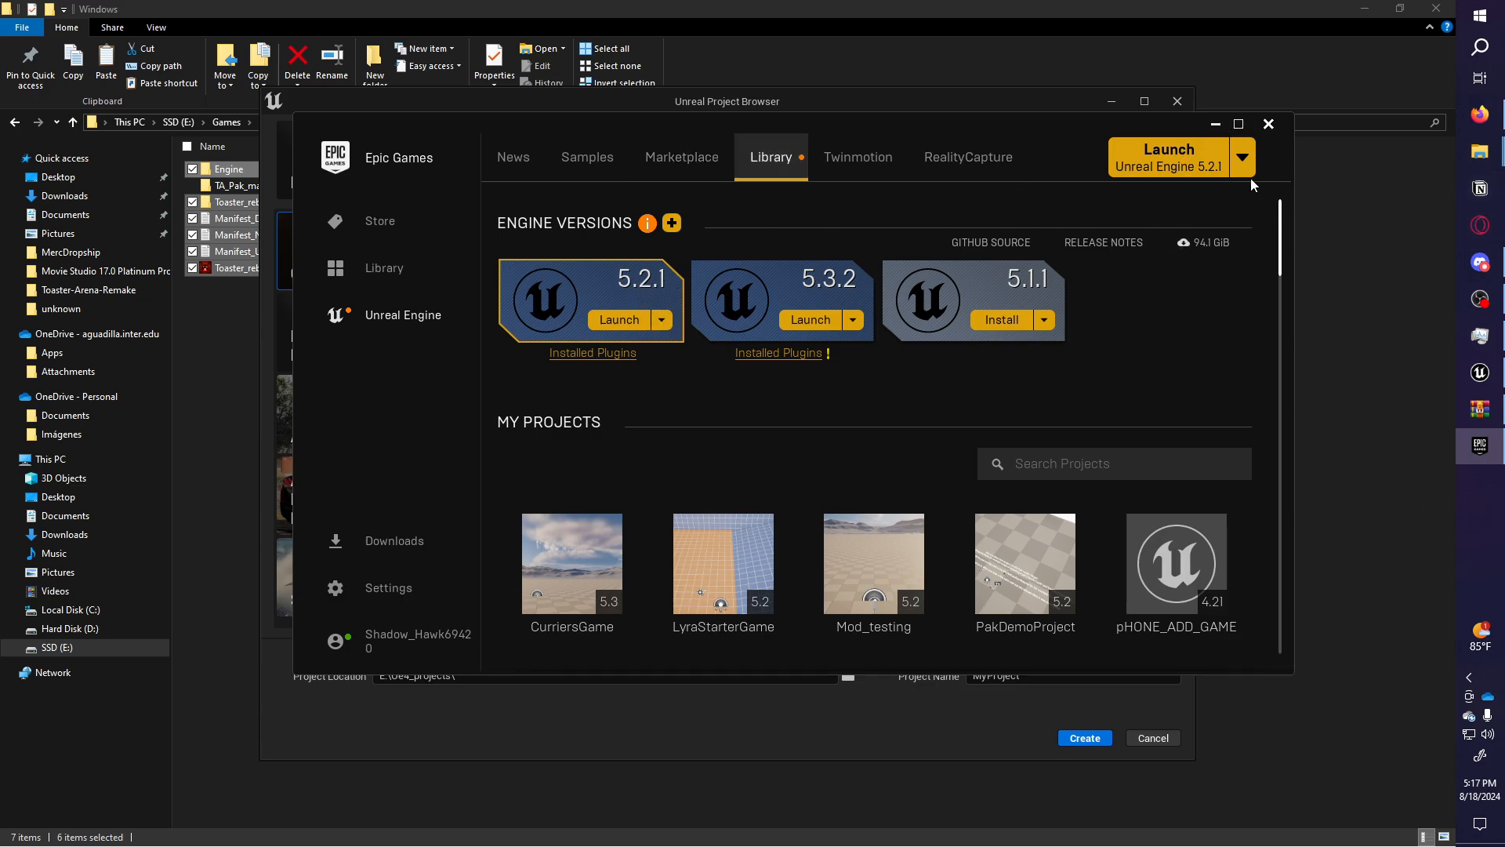
Recentre the Project Browser and preview the Third Person, Top Down, VR, Handheld AR and Vehicle templates.
{"action": "left_click", "coordinate": [1218, 125]}
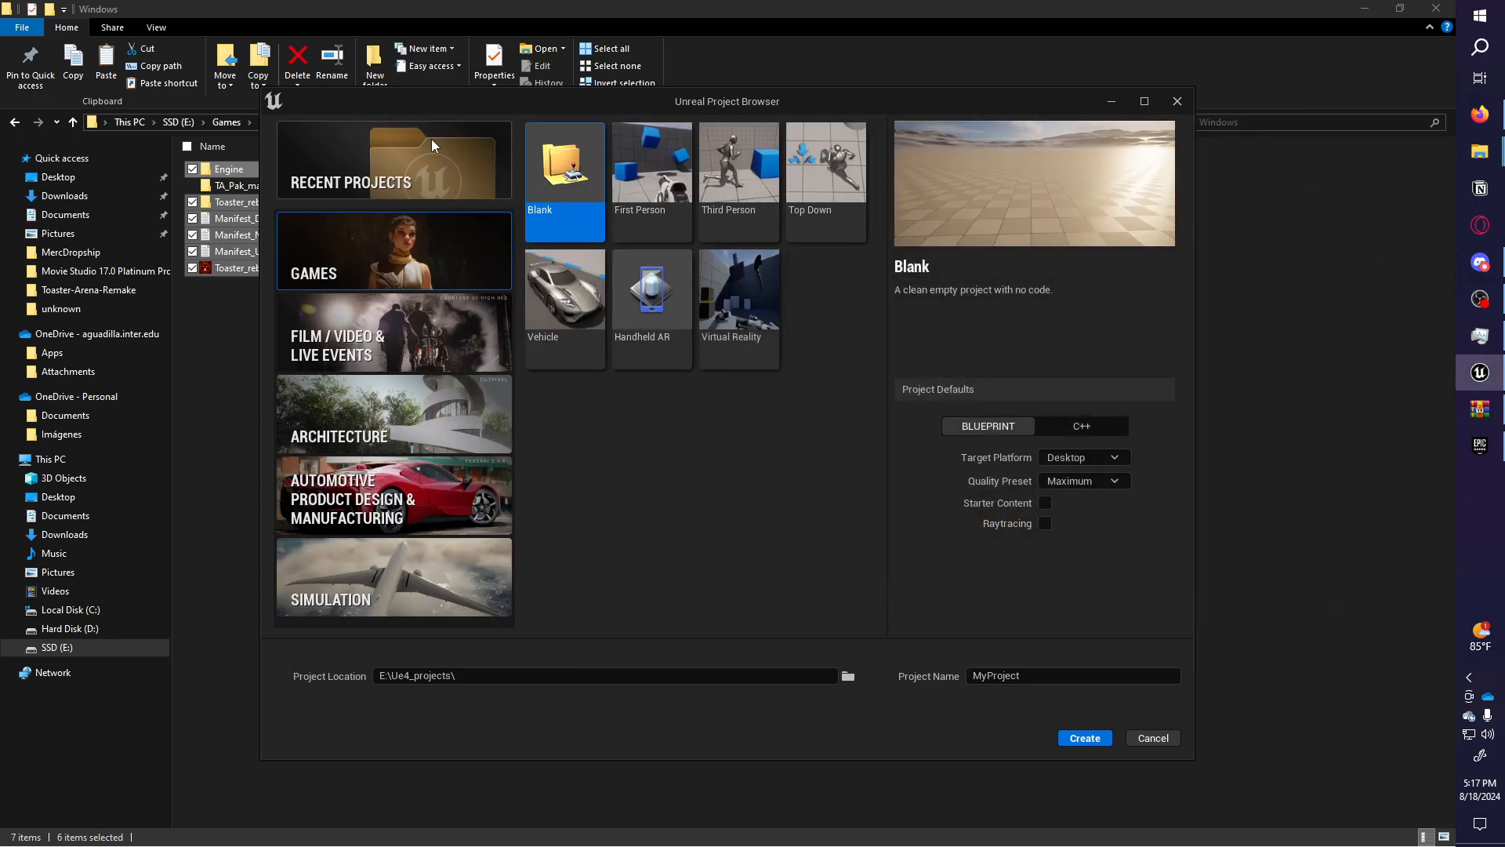
{"action": "left_click_drag", "start_coordinate": [517, 104], "coordinate": [934, 278]}
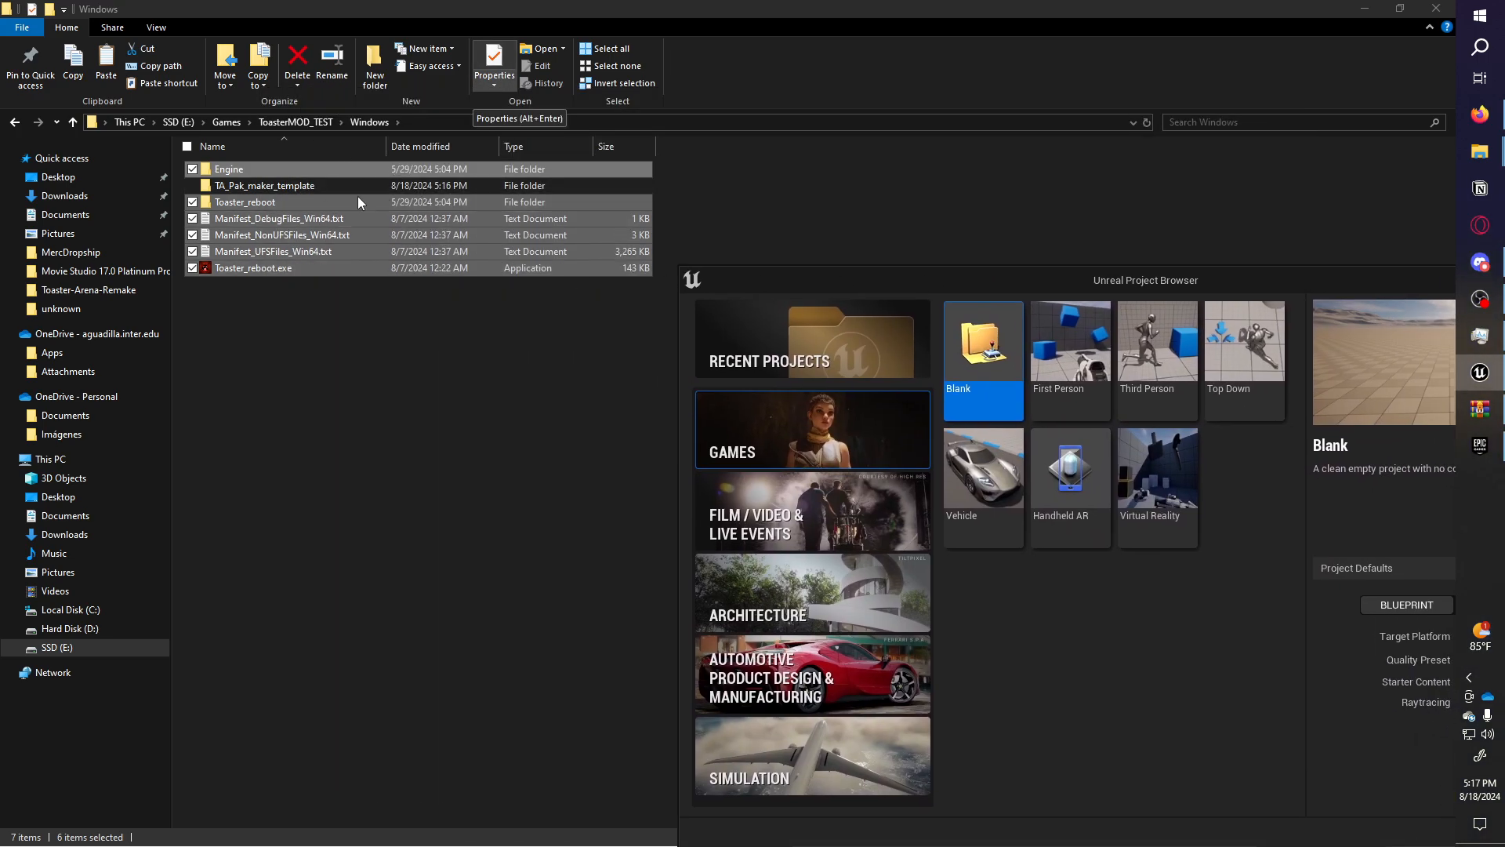
{"action": "left_click_drag", "start_coordinate": [1026, 290], "coordinate": [912, 179]}
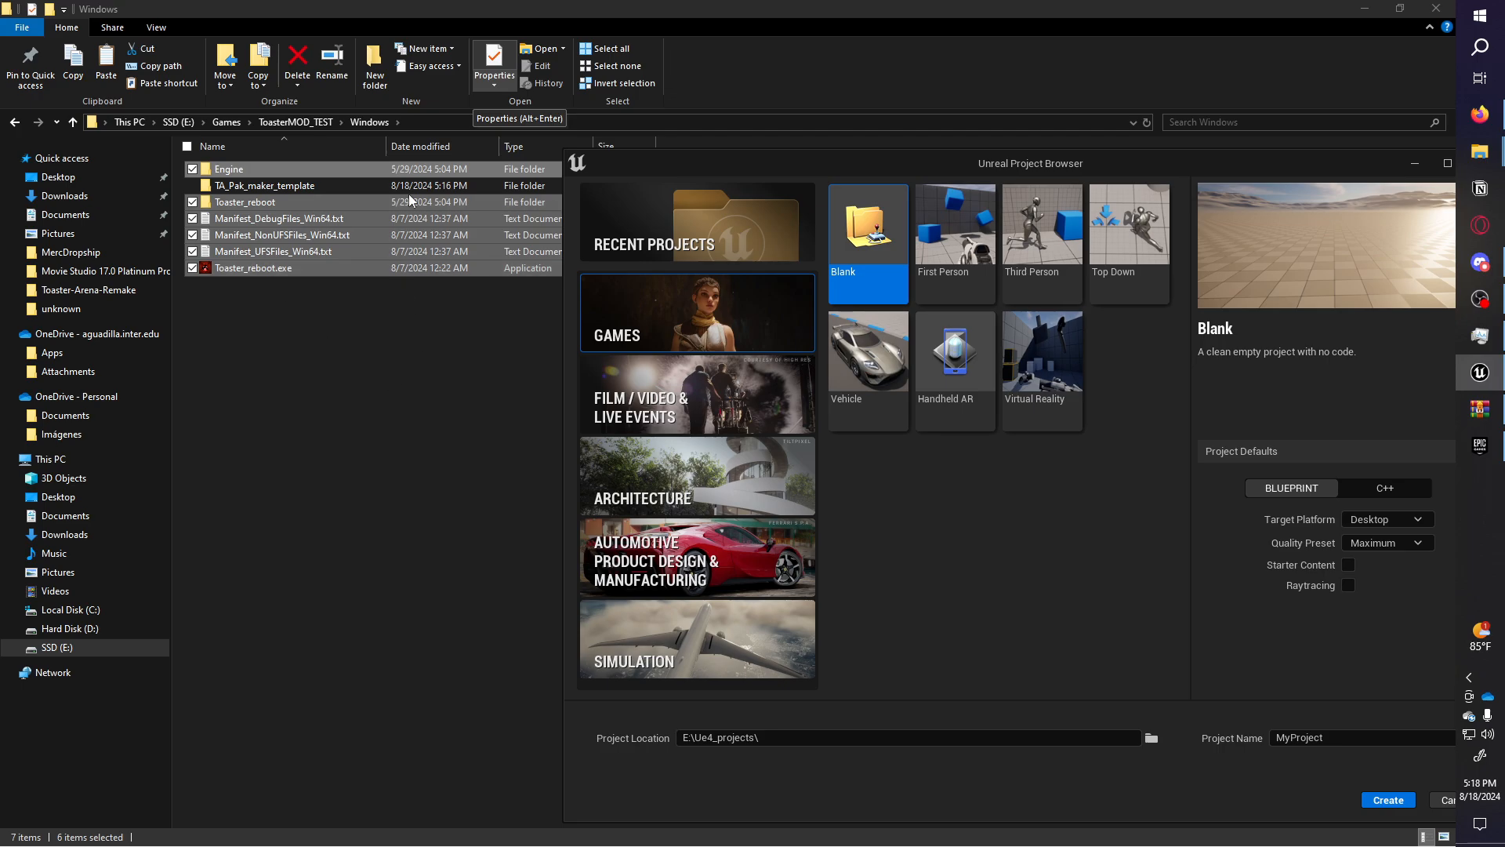
{"action": "left_click_drag", "start_coordinate": [1041, 169], "coordinate": [745, 138]}
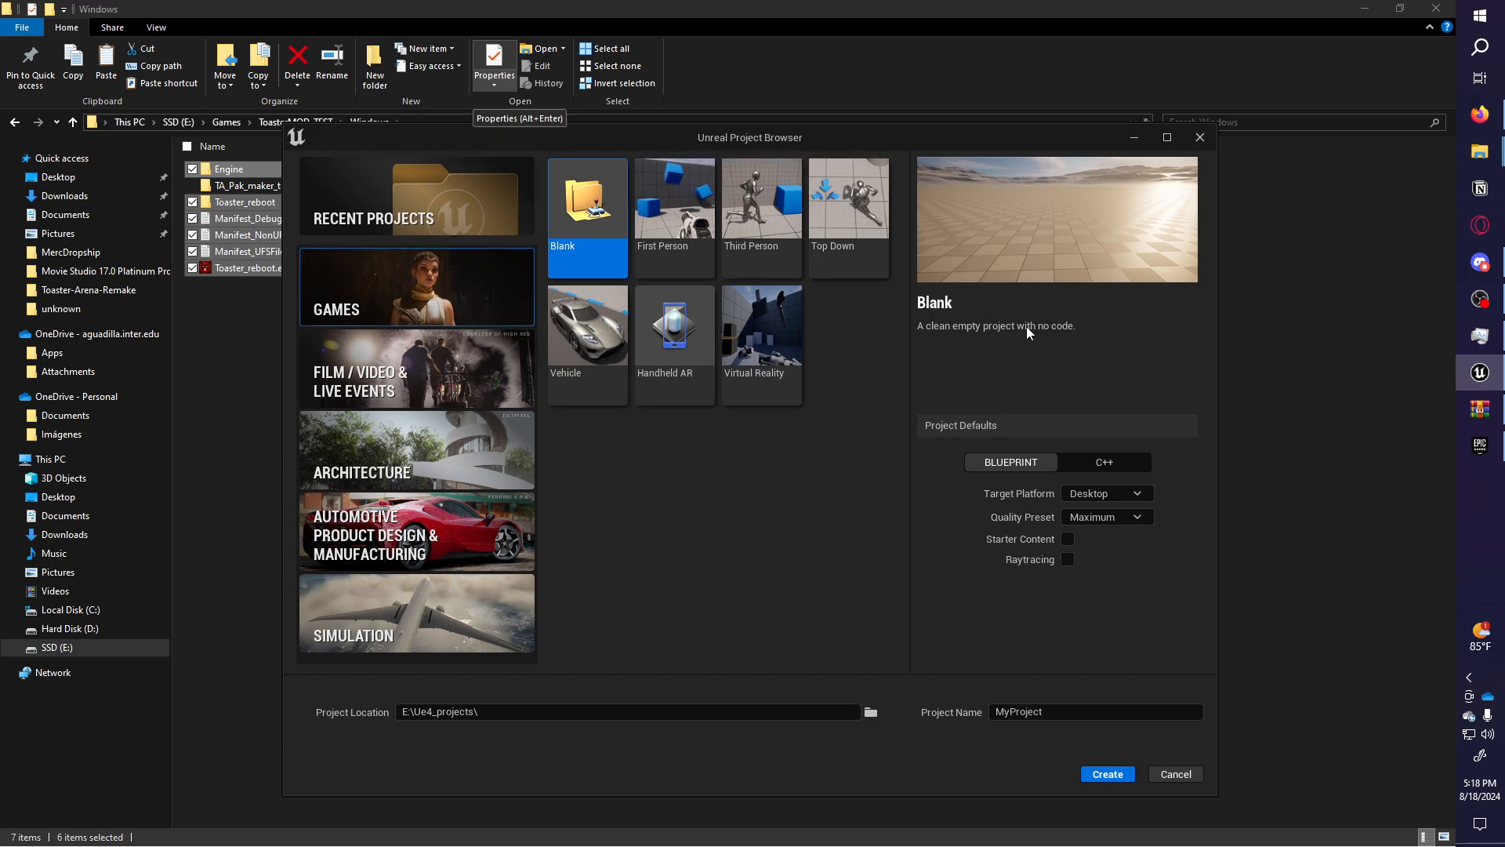
{"action": "left_click", "coordinate": [784, 196]}
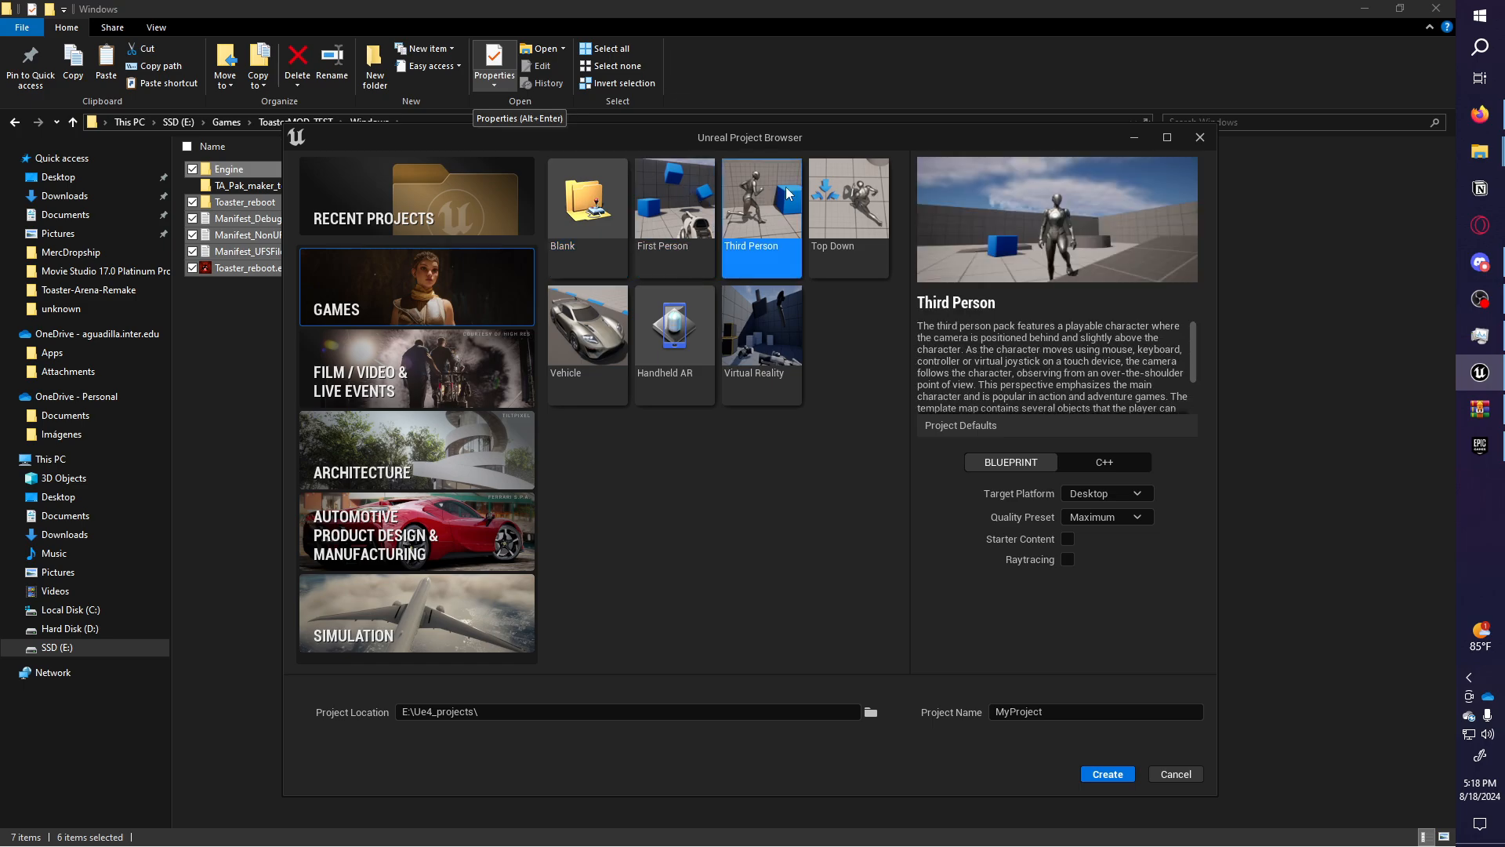
{"action": "left_click", "coordinate": [878, 196]}
{"action": "left_click", "coordinate": [741, 351]}
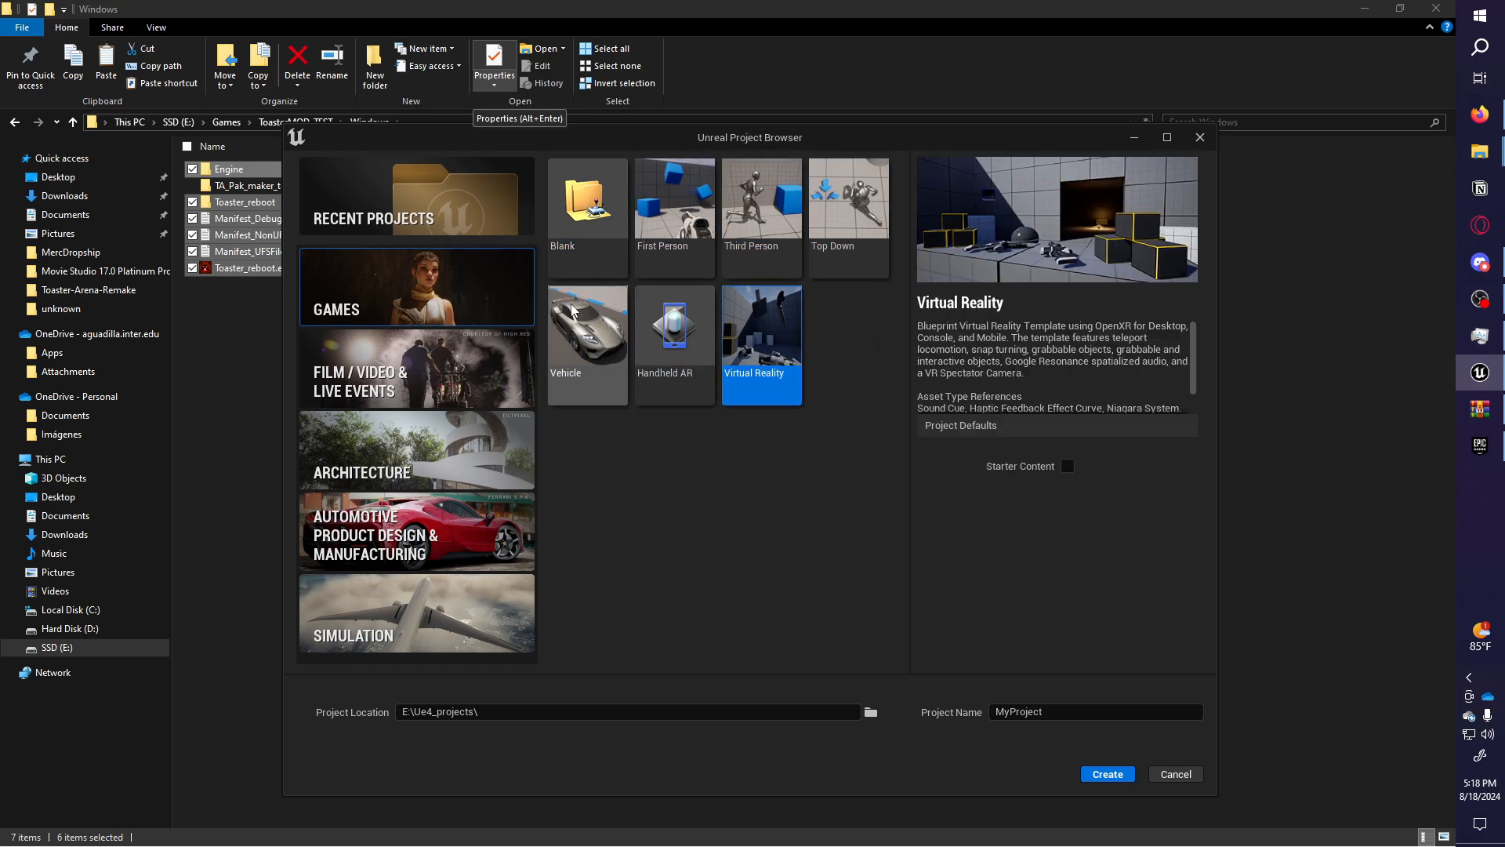
{"action": "left_click", "coordinate": [675, 344]}
{"action": "left_click", "coordinate": [588, 330]}
{"action": "left_click", "coordinate": [788, 206]}
{"action": "left_click", "coordinate": [848, 210]}
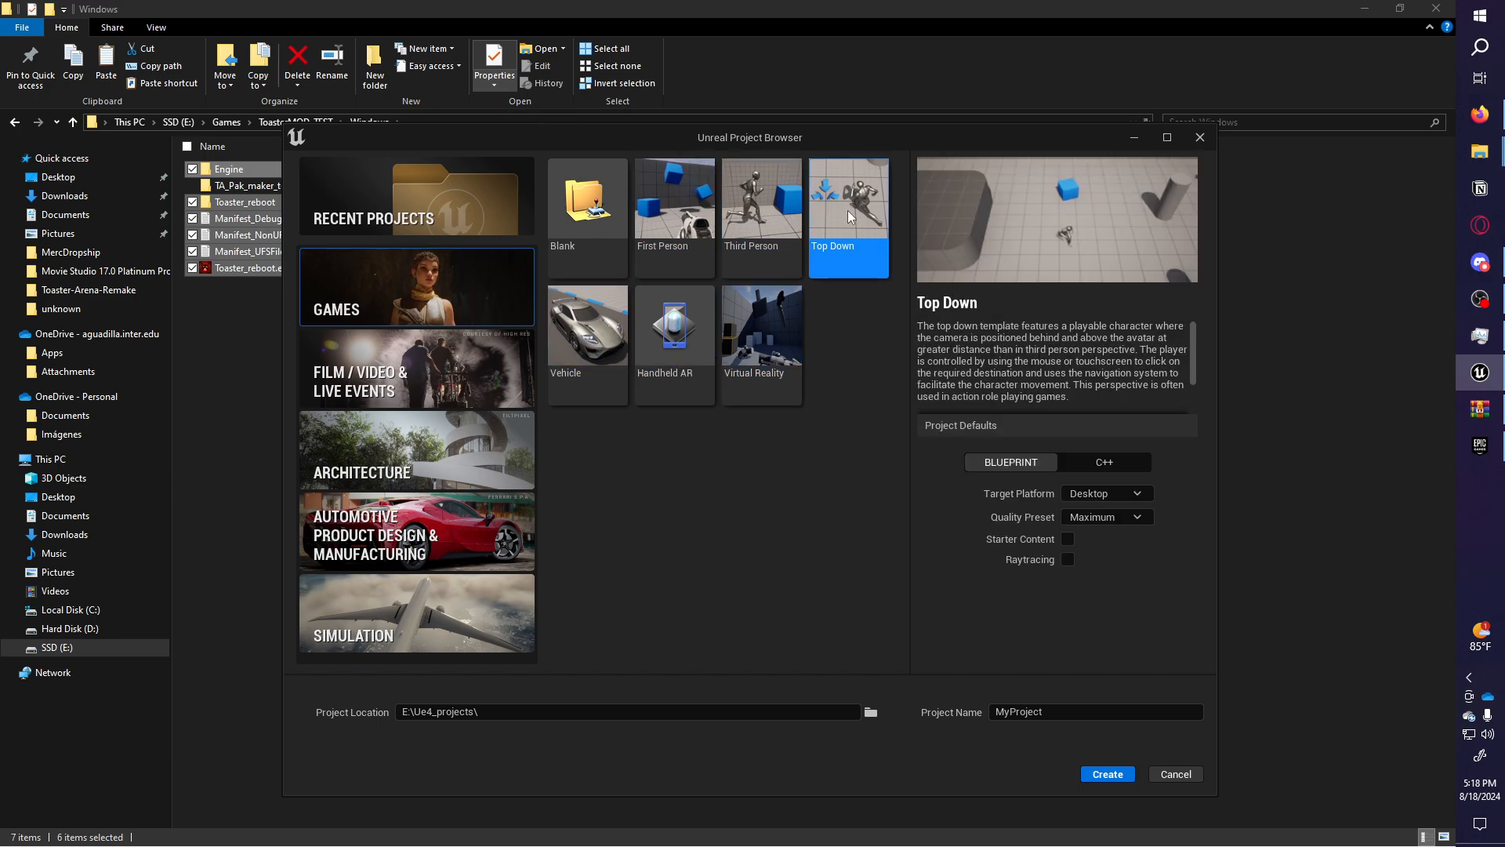
Create a Blank project with Scalable quality named TA_Mod_Making.
{"action": "left_click", "coordinate": [604, 228]}
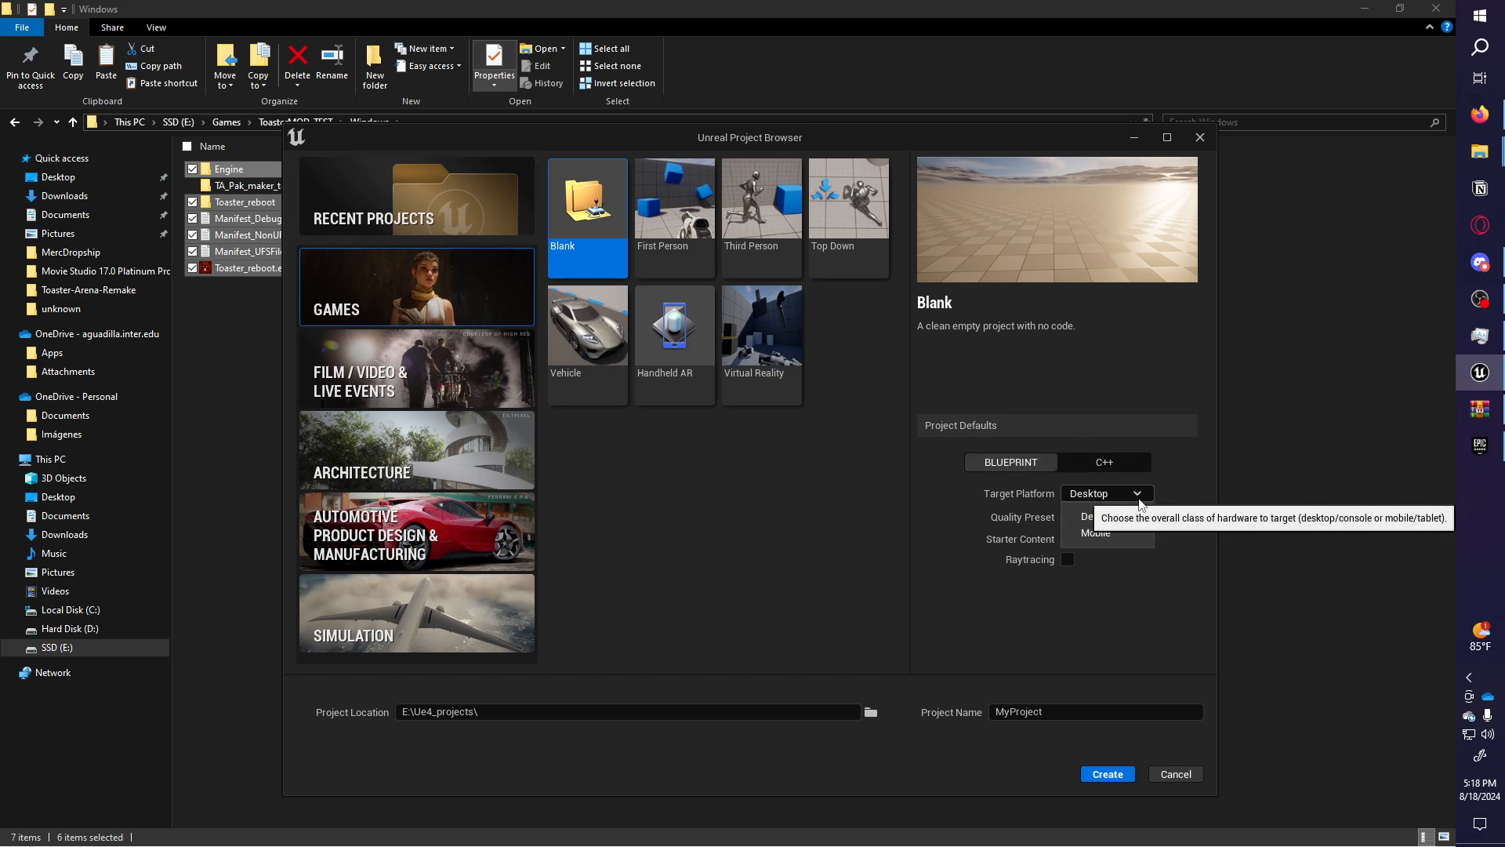
{"action": "left_click", "coordinate": [1130, 517]}
{"action": "left_click", "coordinate": [1114, 560]}
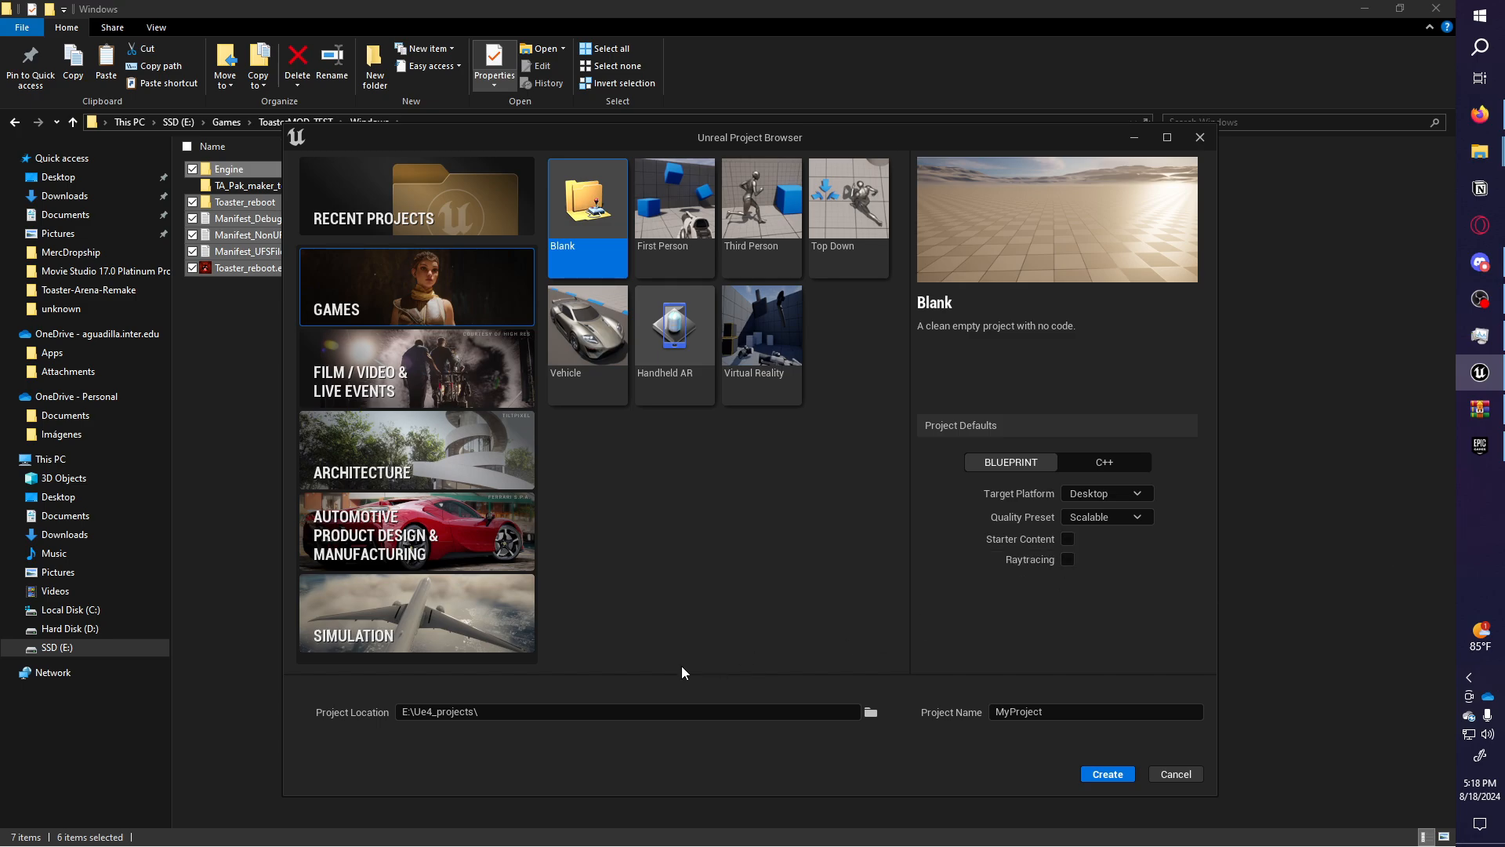
{"action": "left_click_drag", "start_coordinate": [478, 710], "coordinate": [388, 717]}
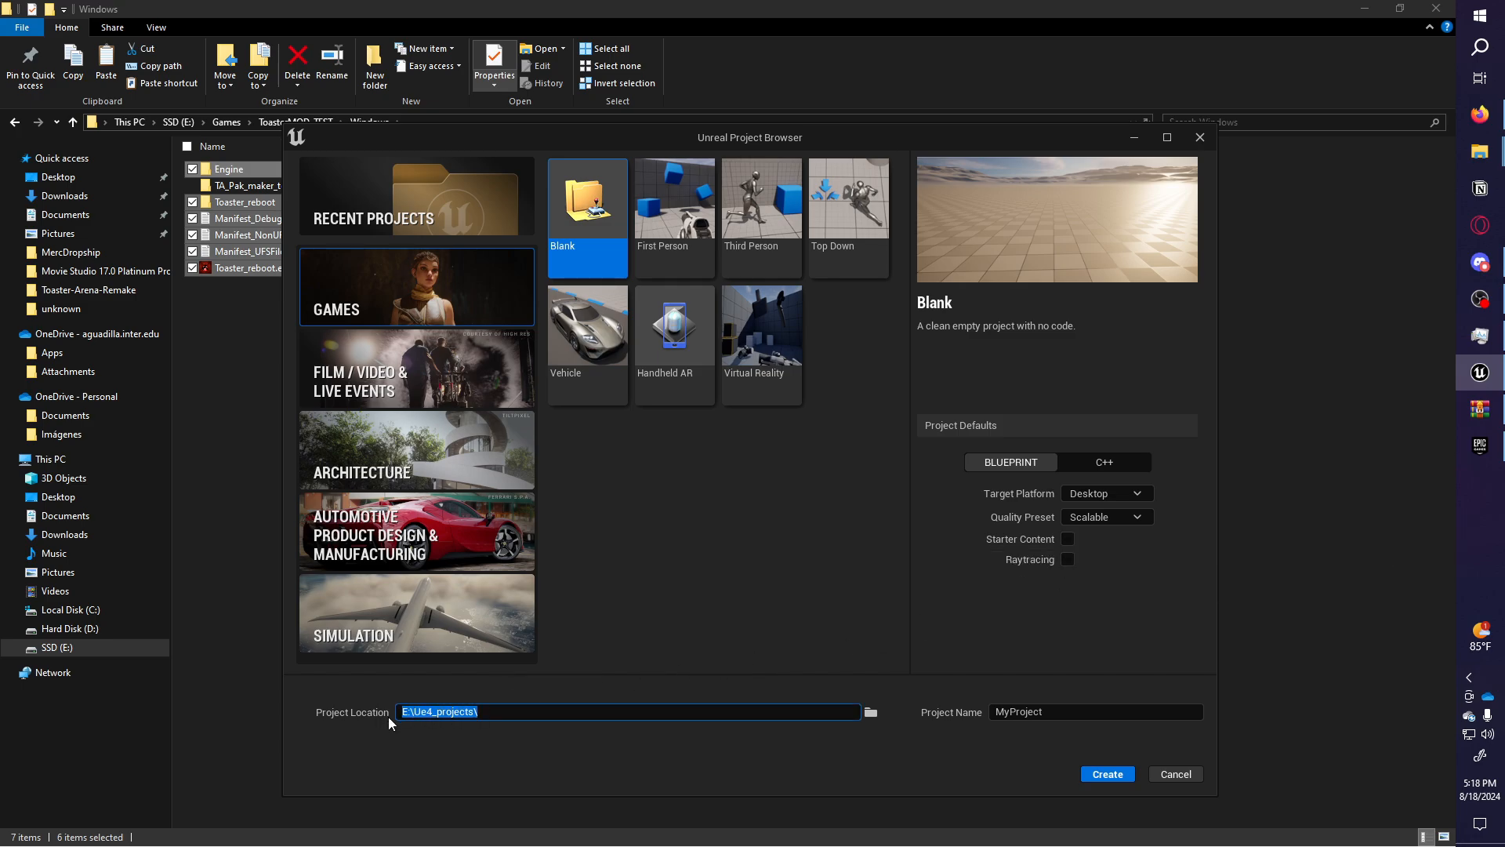
{"action": "left_click", "coordinate": [1104, 715]}
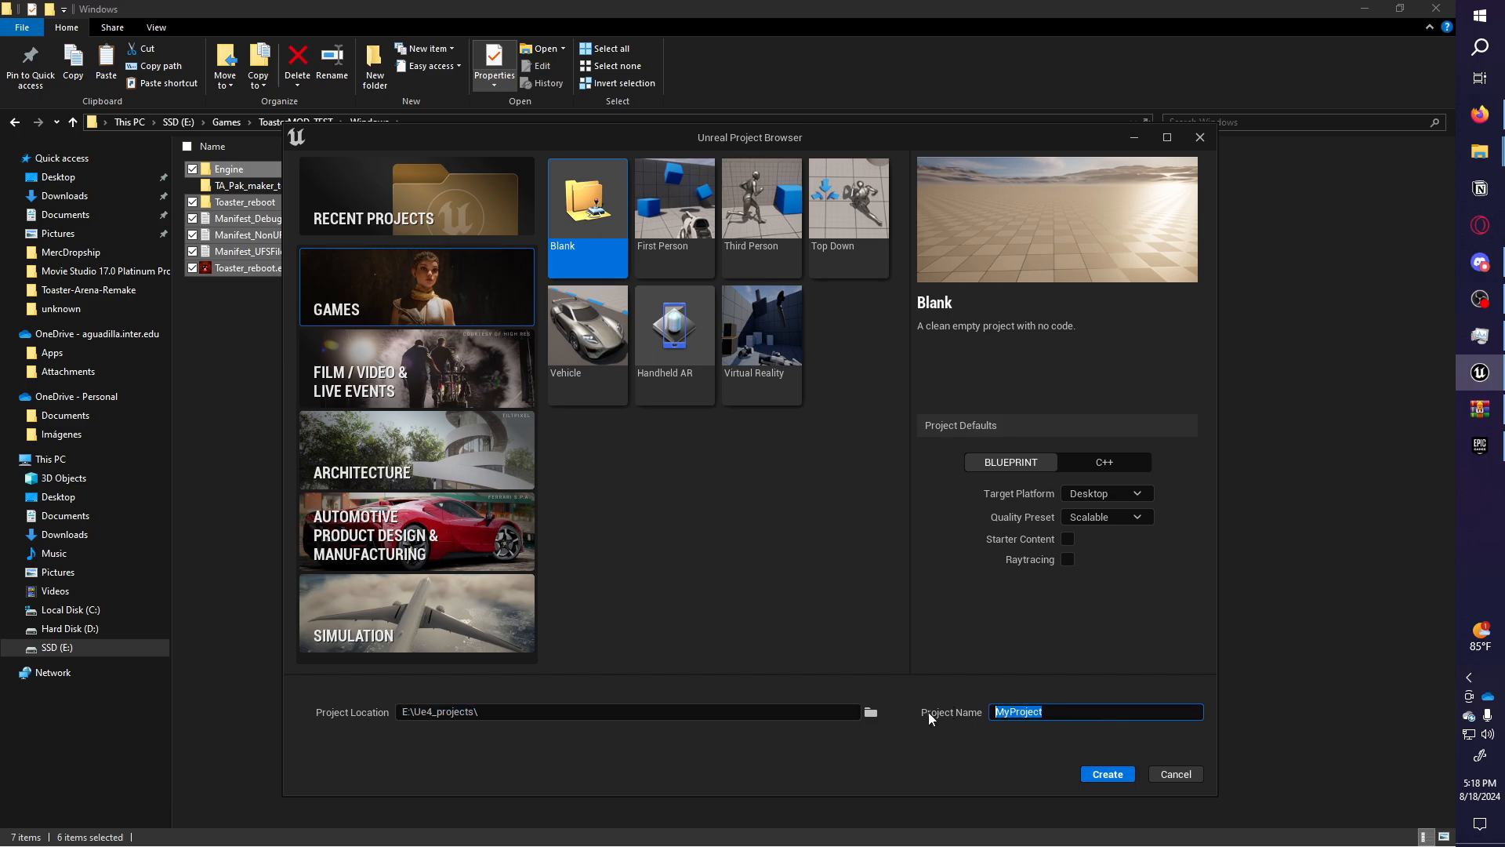
{"action": "type", "text": "TA_Mod_Making"}
{"action": "left_click", "coordinate": [1104, 773]}
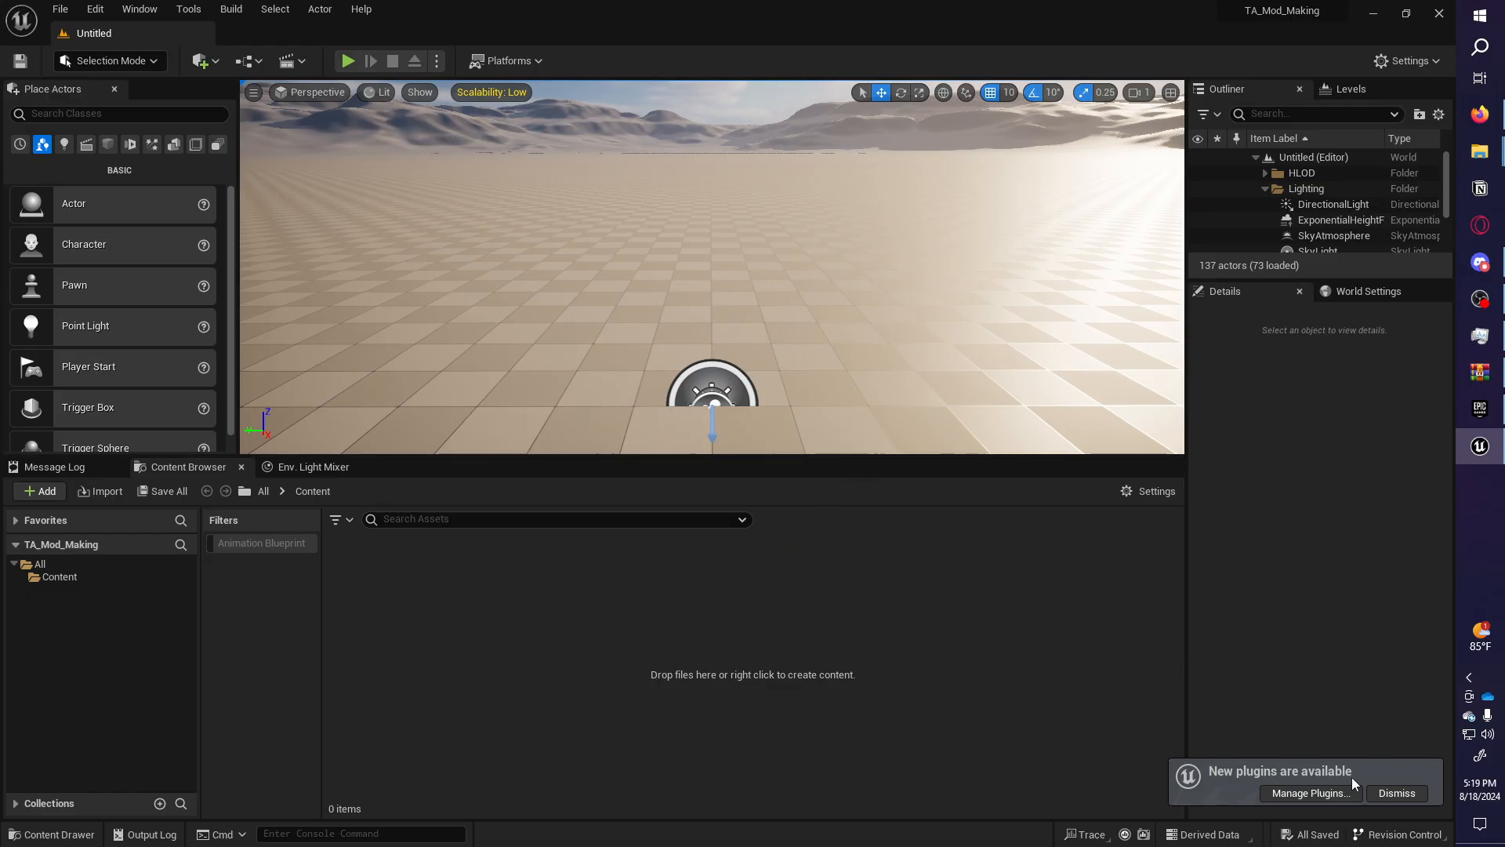
Dismiss the new-plugins notice and look around the default level's ground, sky and sun.
{"action": "left_click", "coordinate": [1399, 793]}
{"action": "right_click_drag", "start_coordinate": [678, 226], "coordinate": [669, 163]}
{"action": "scroll", "coordinate": [678, 226], "scroll_direction": "up", "scroll_amount": 1}
{"action": "scroll", "coordinate": [678, 226], "scroll_direction": "up", "scroll_amount": 2}
{"action": "scroll", "coordinate": [1426, 237], "scroll_direction": "up", "scroll_amount": 1}
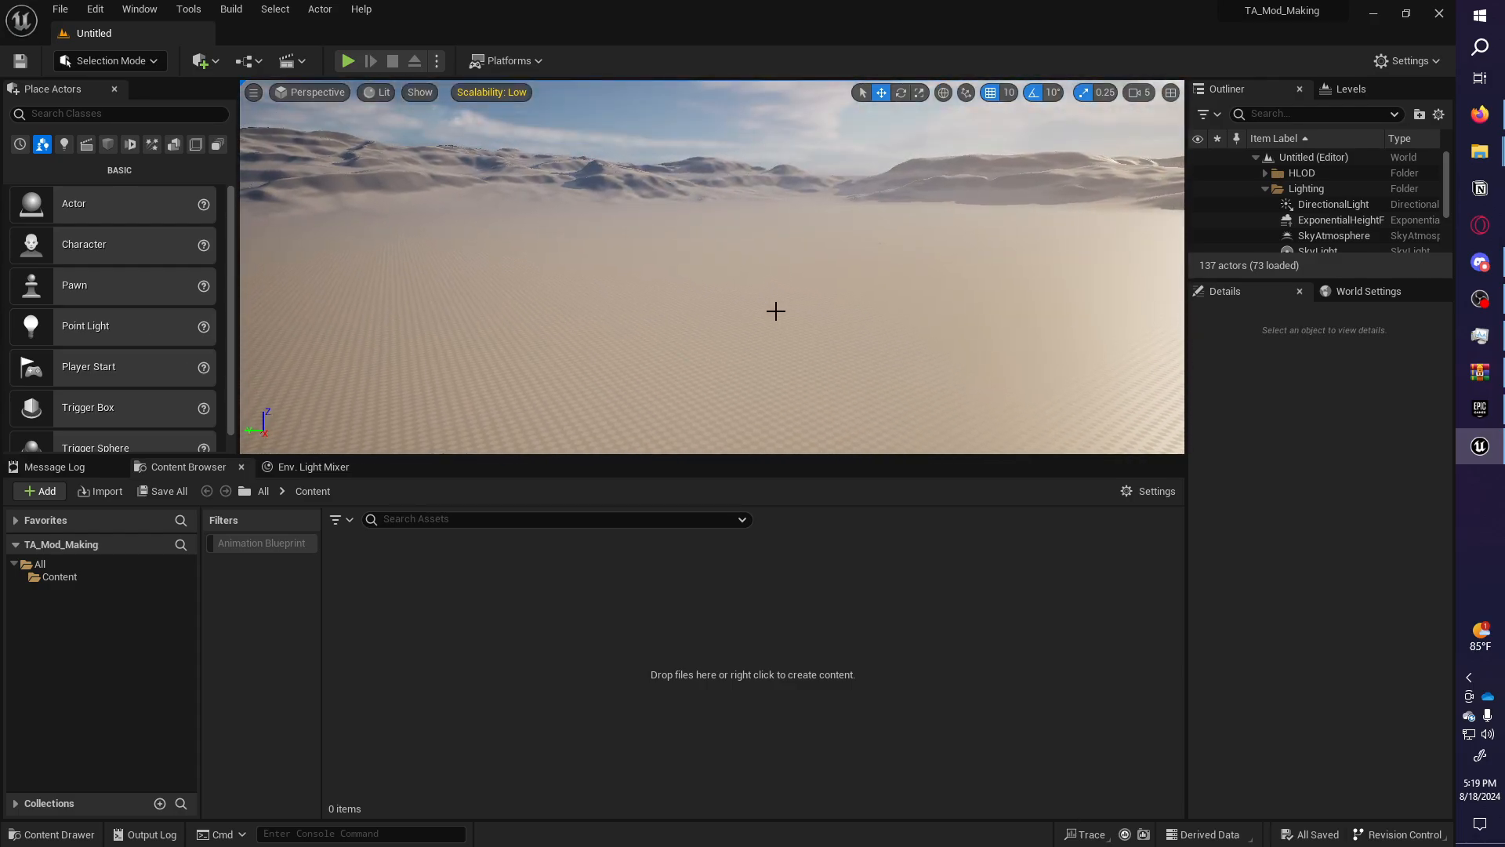
{"action": "right_click_drag", "start_coordinate": [776, 312], "coordinate": [855, 301]}
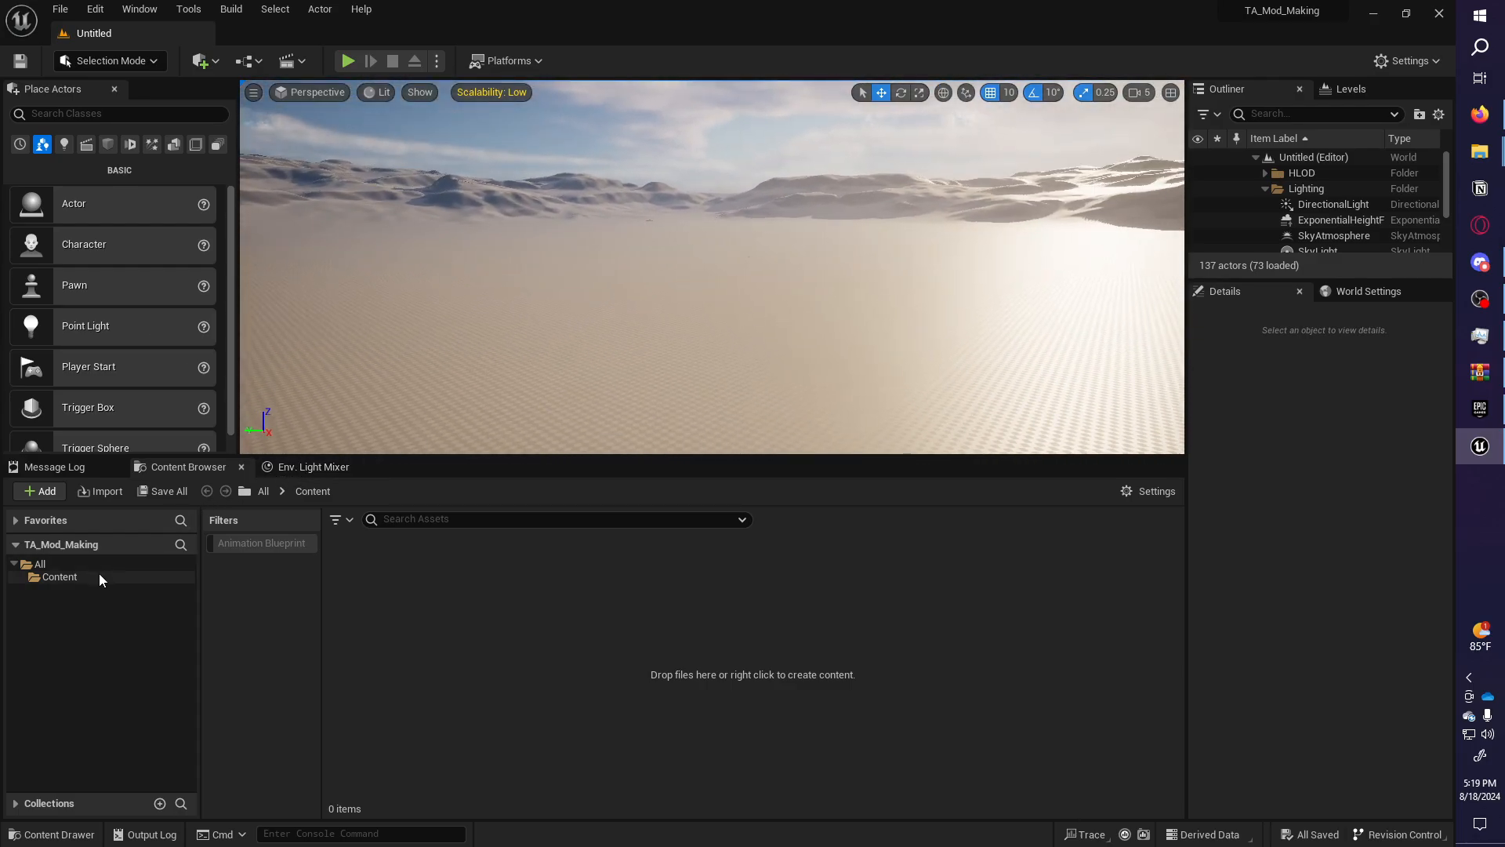
{"action": "right_click_drag", "start_coordinate": [695, 305], "coordinate": [914, 215]}
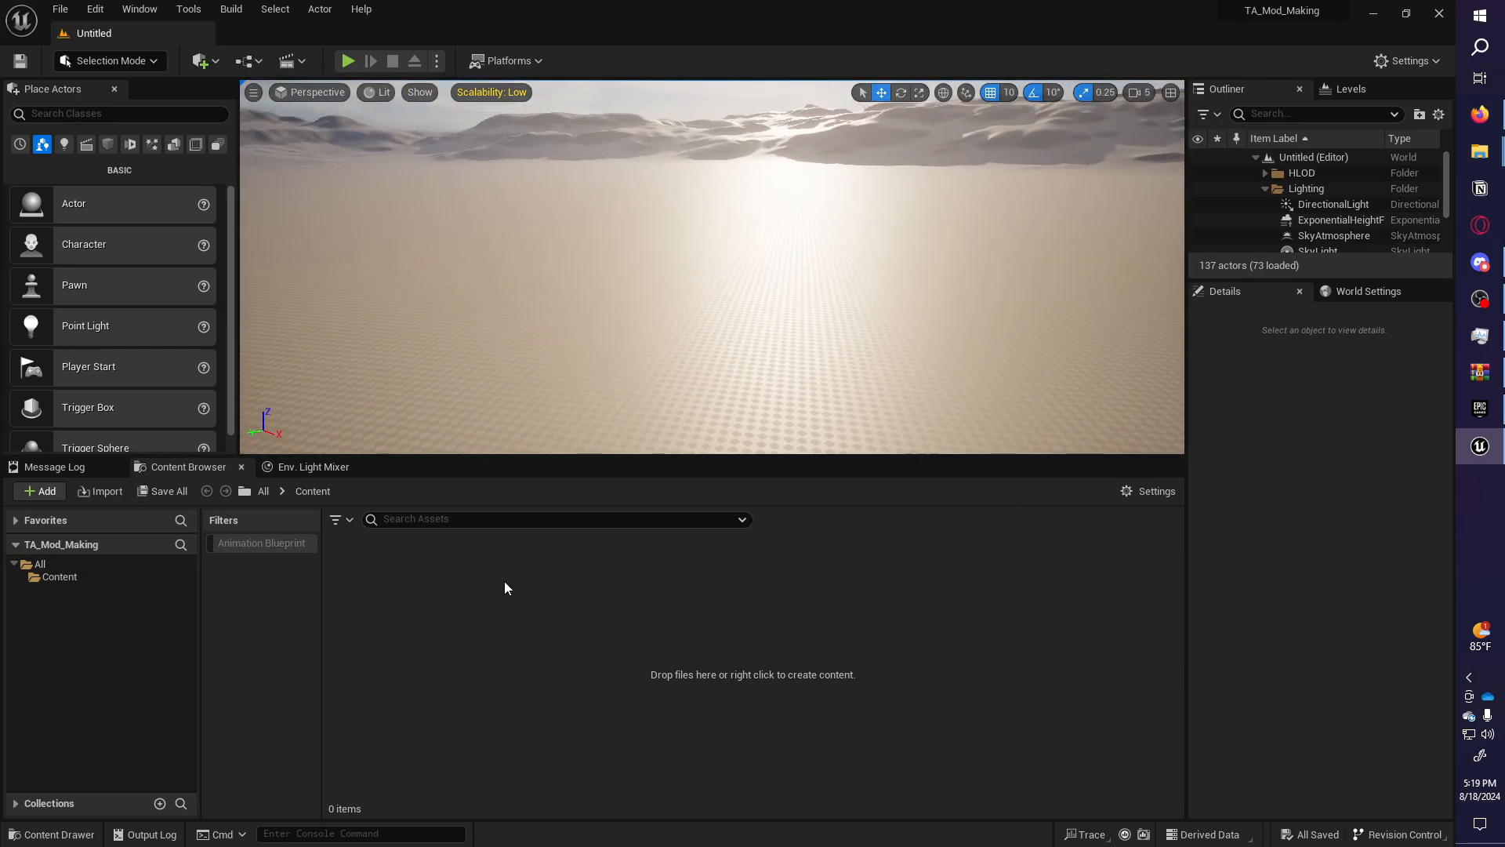
{"action": "right_click_drag", "start_coordinate": [743, 403], "coordinate": [668, 456]}
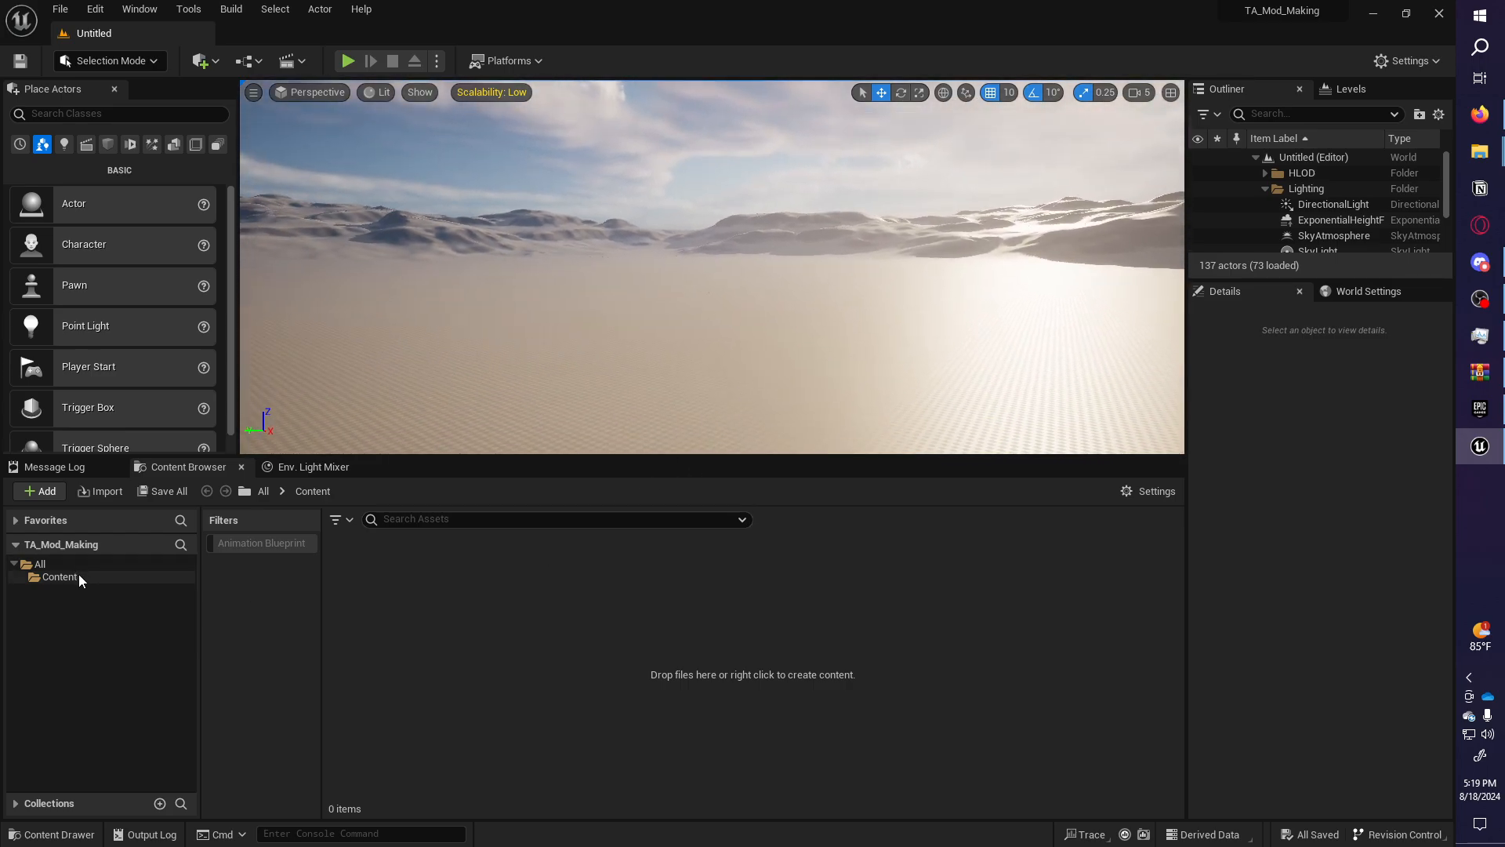
{"action": "right_click_drag", "start_coordinate": [578, 333], "coordinate": [619, 327]}
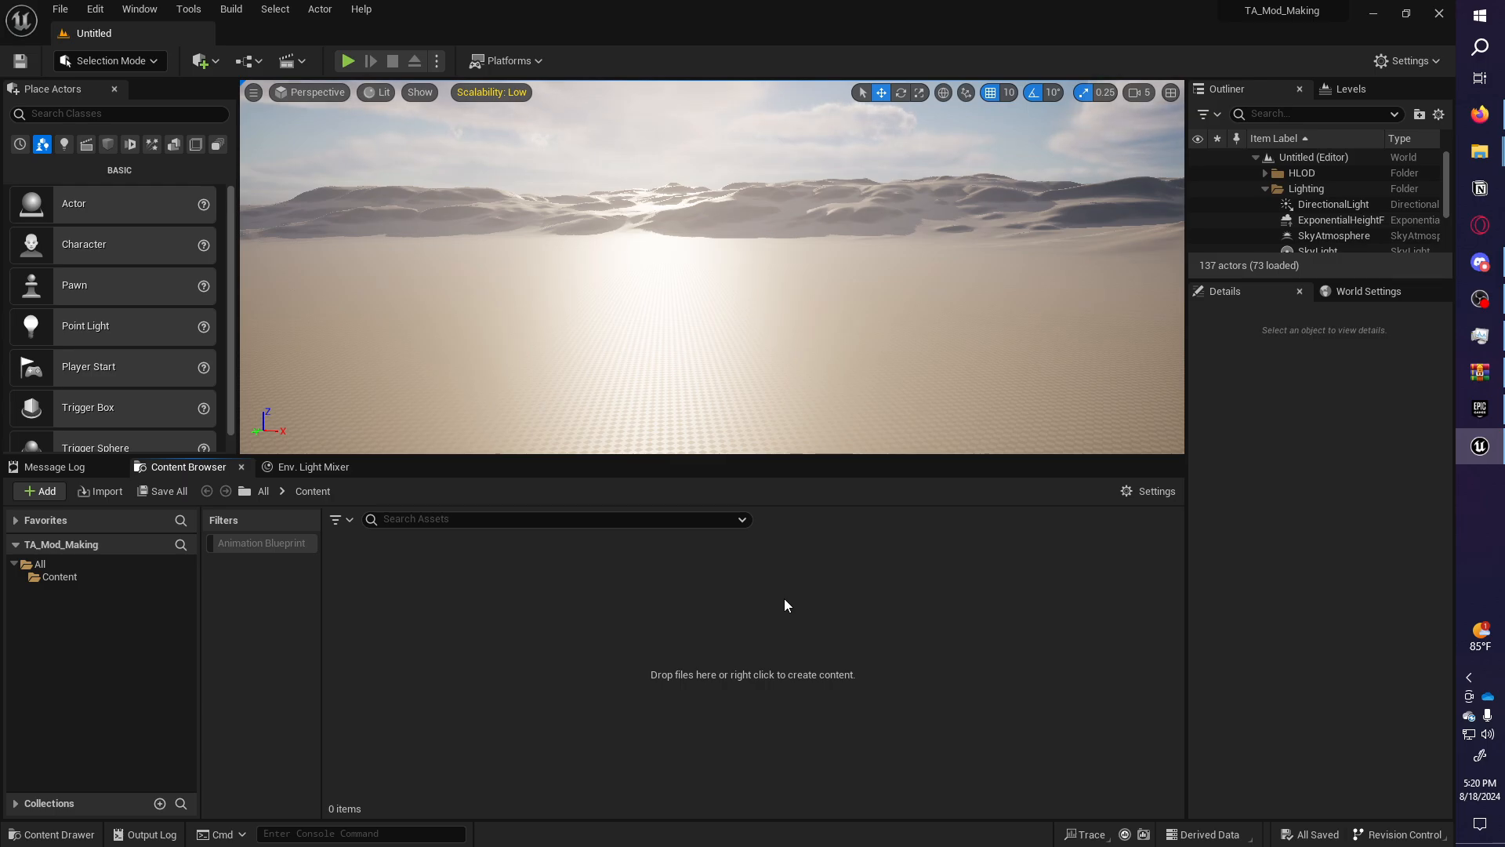
Create a new folder in Content, named 'Multiplater_maps'.
{"action": "left_click", "coordinate": [100, 575]}
{"action": "left_click", "coordinate": [63, 561]}
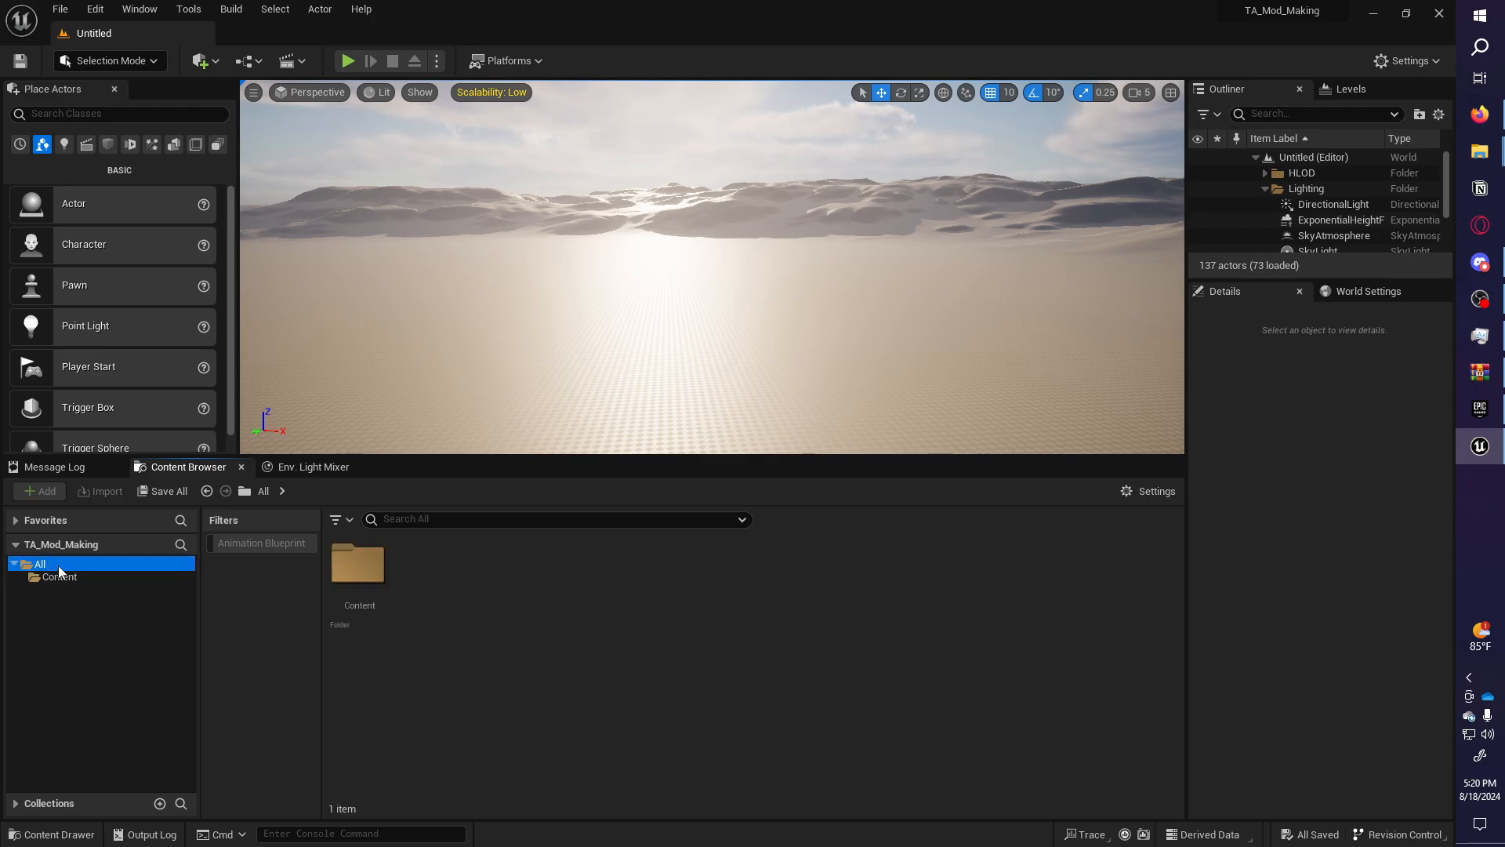
{"action": "left_click", "coordinate": [64, 578]}
{"action": "left_click", "coordinate": [78, 565]}
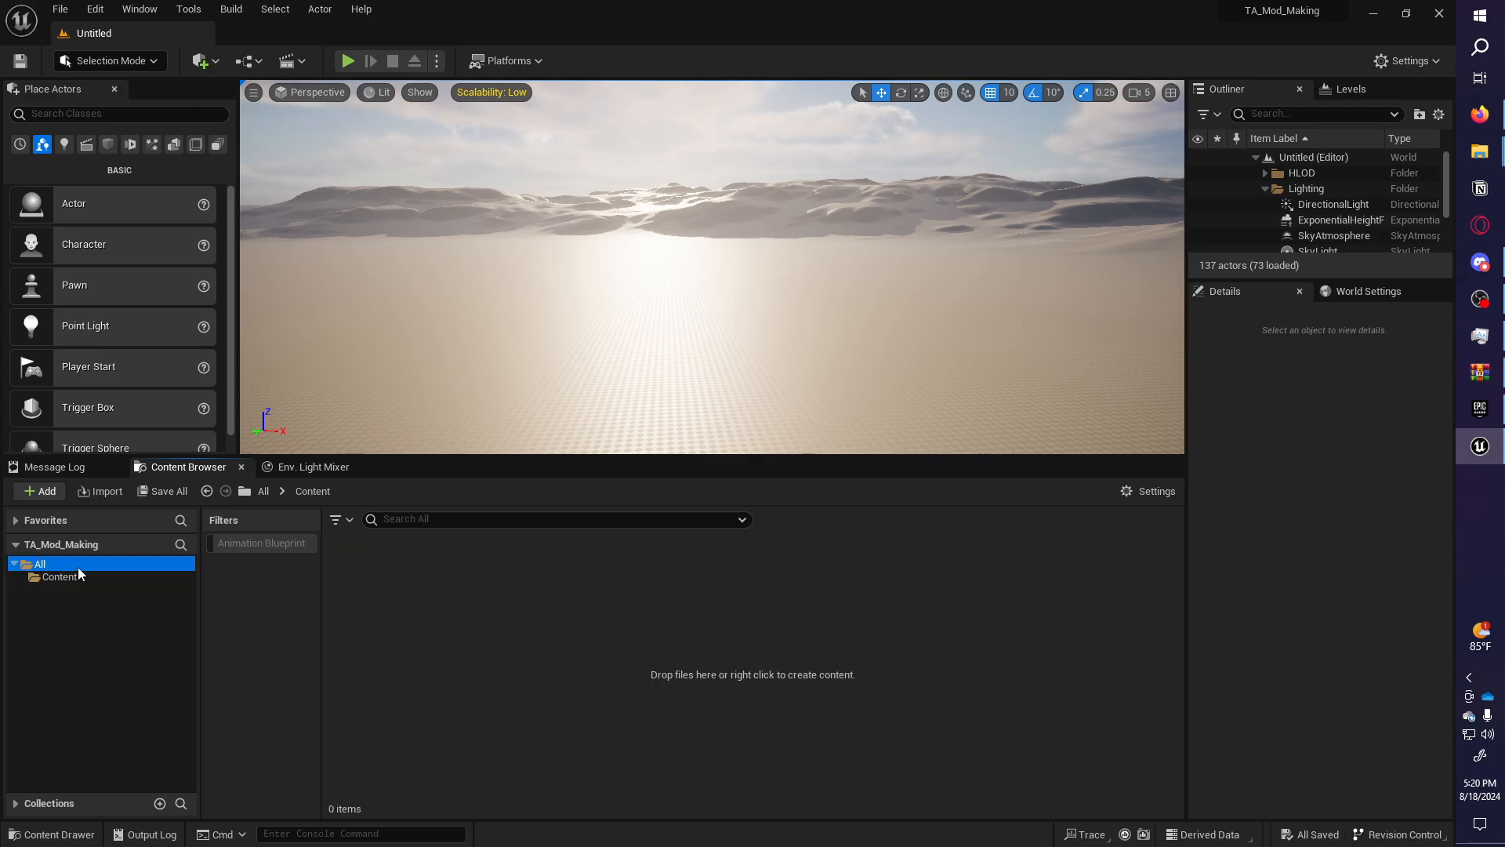
{"action": "left_click", "coordinate": [77, 578]}
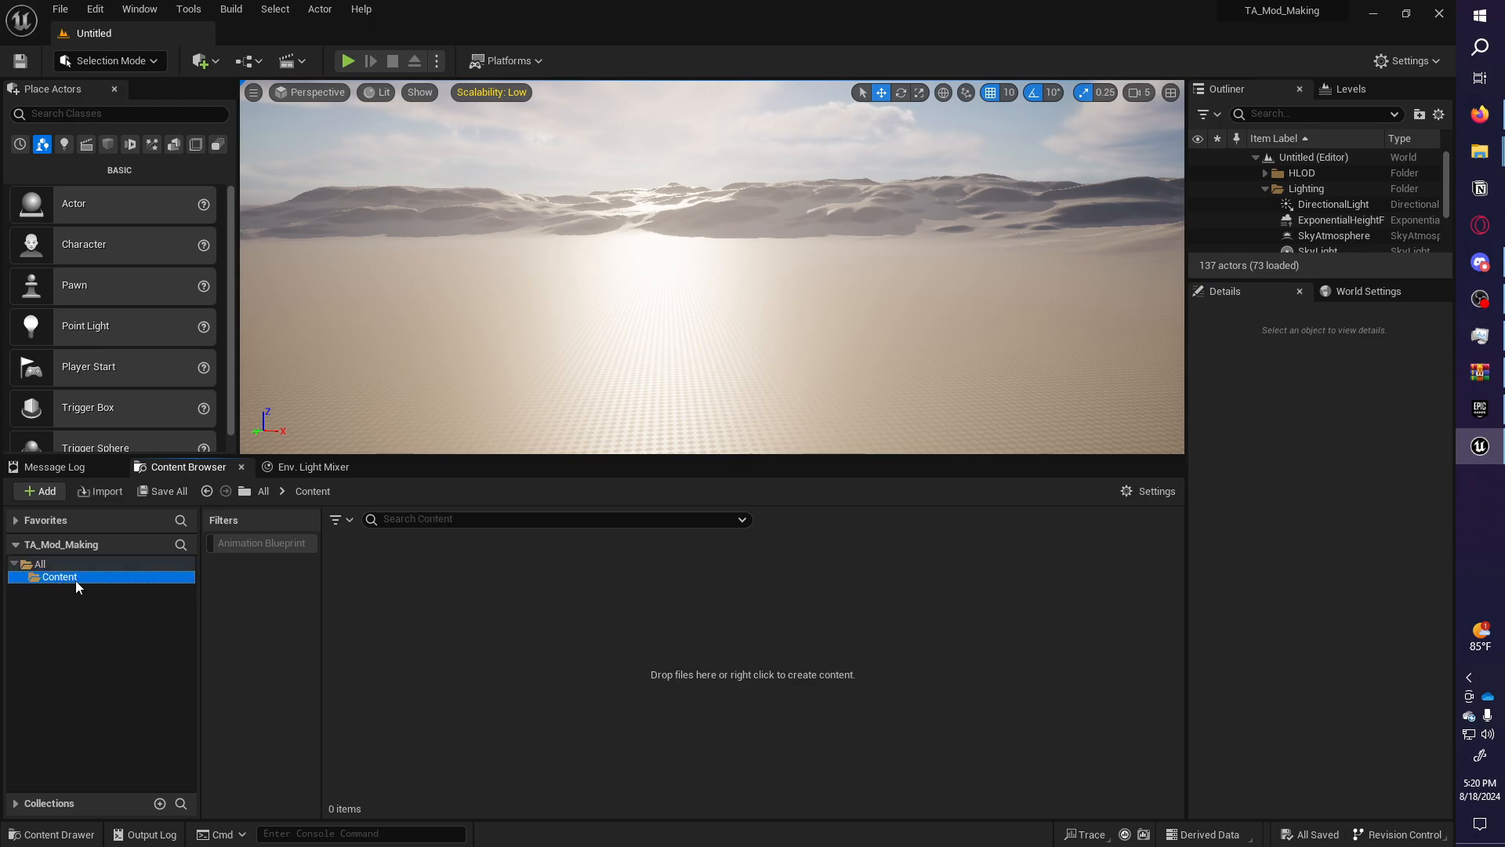
{"action": "right_click", "coordinate": [562, 657]}
{"action": "left_click", "coordinate": [646, 162]}
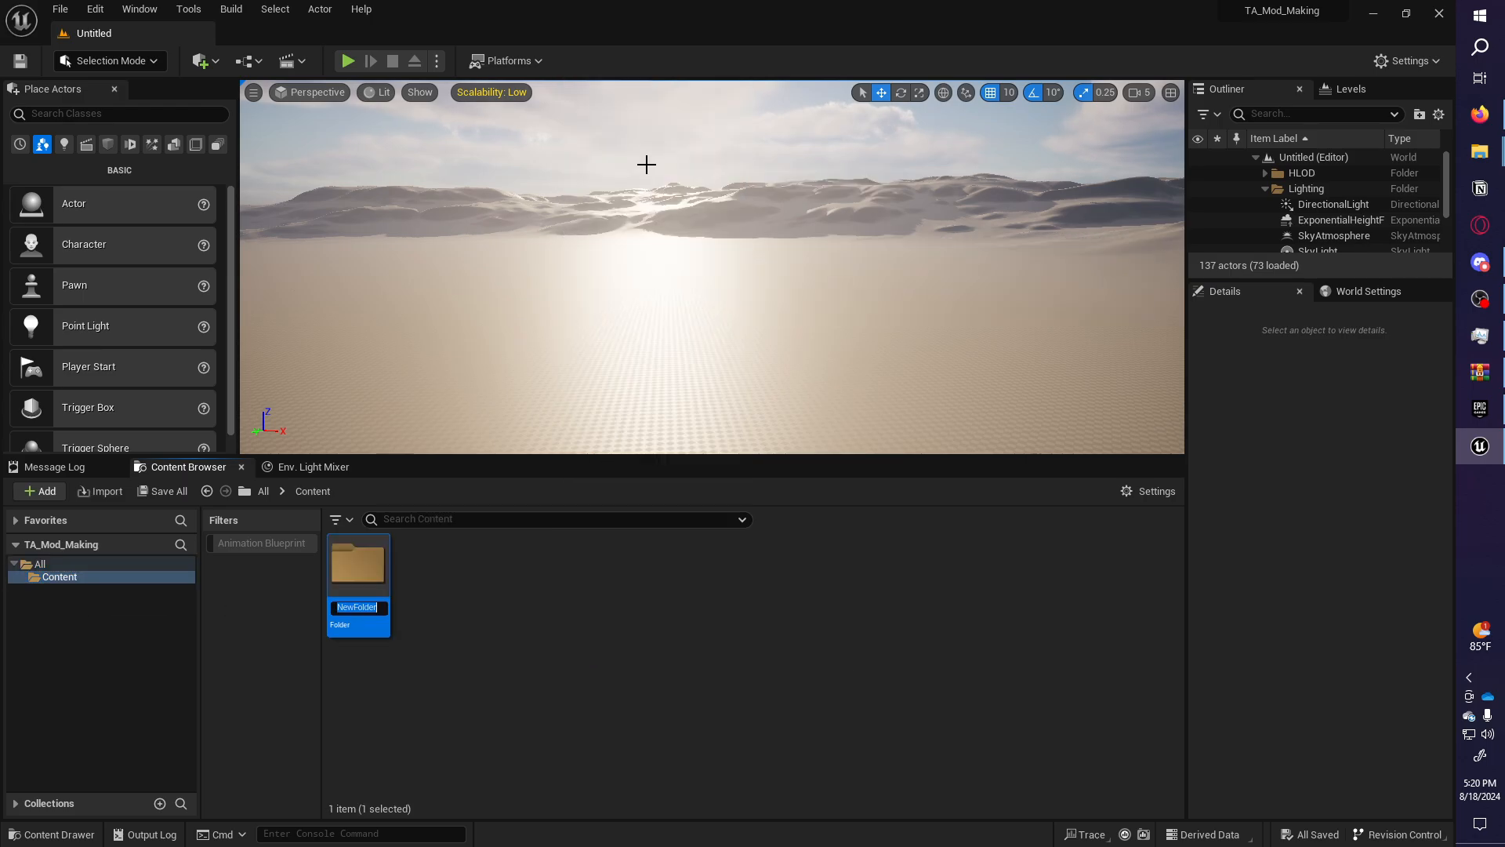
{"action": "type", "text": "Multiplater_maps"}
{"action": "key", "text": "Return"}
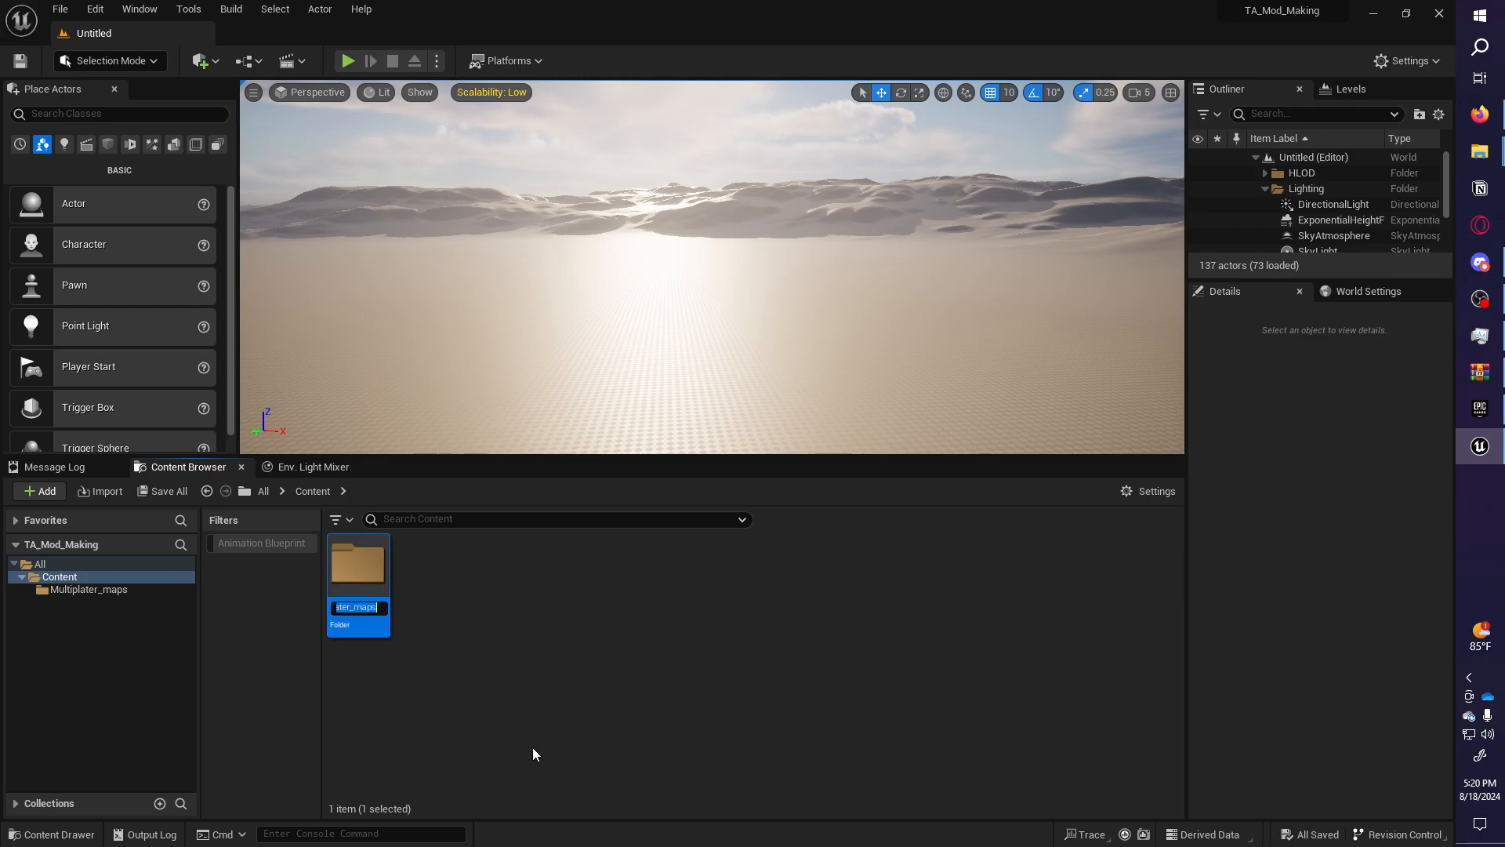
Rename the folder to correct the spelling to Multiplayer_maps.
{"action": "key", "text": "F2"}
{"action": "key", "text": "BackSpace"}
{"action": "type", "text": "ye"}
{"action": "key", "text": "Return"}
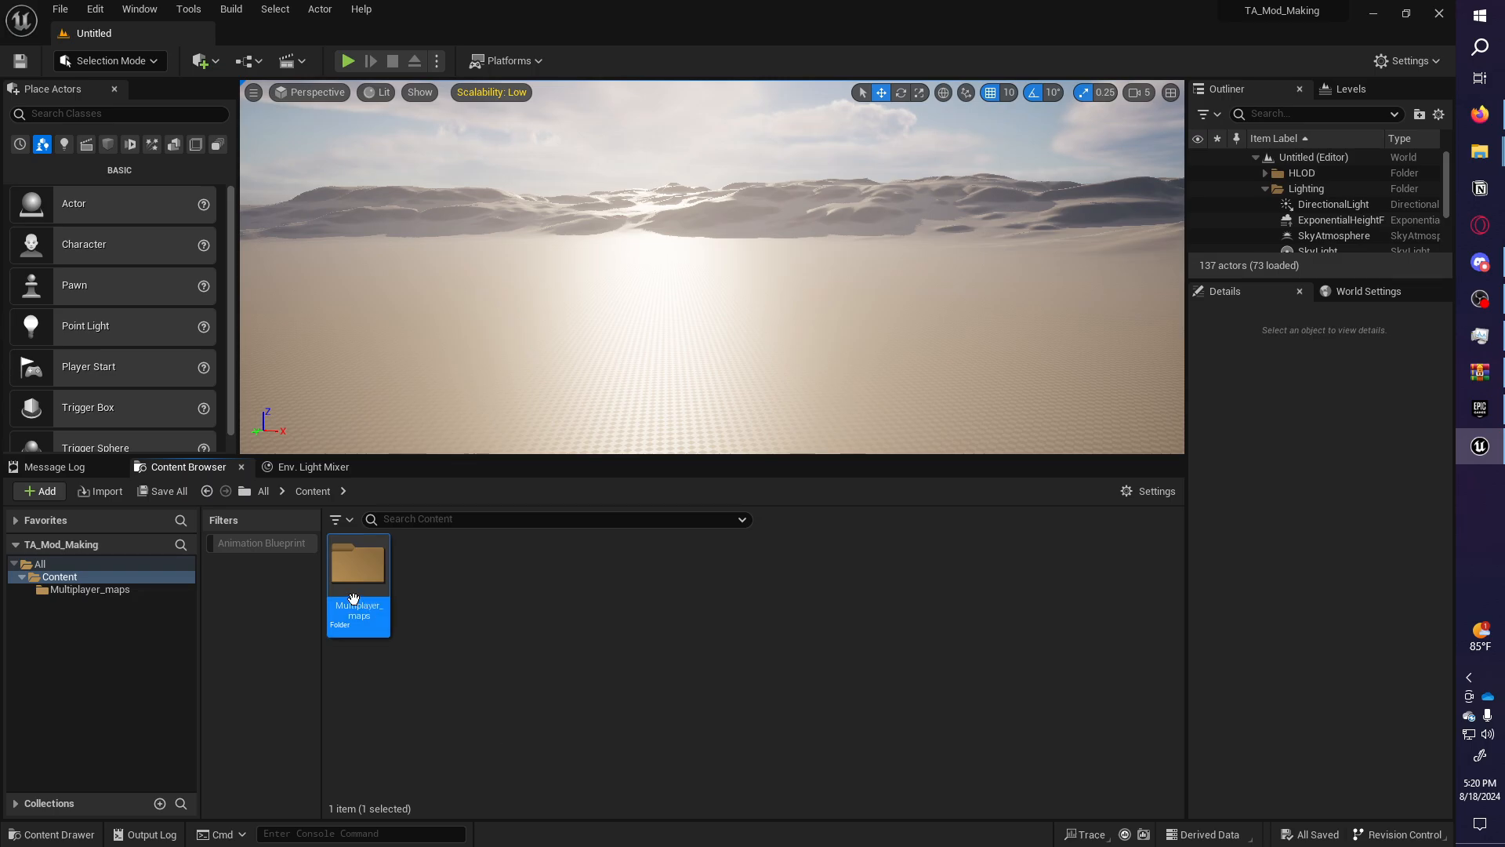
Browse to Toaster-Arena-Remake\Content\Maps in the Ue4_projects Explorer window.
{"action": "mouse_move", "coordinate": [1482, 170]}
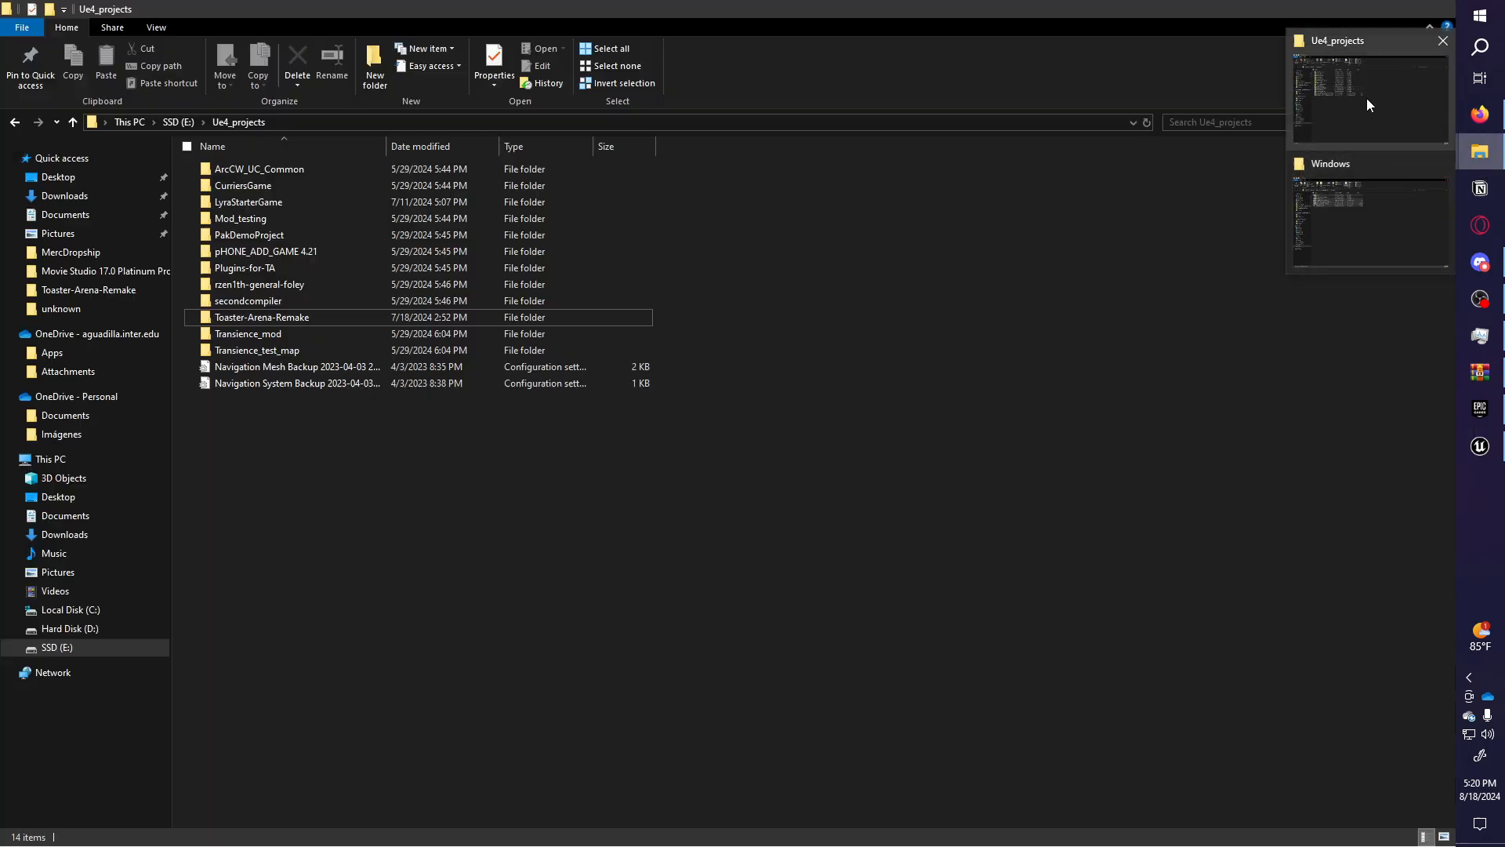
{"action": "left_click", "coordinate": [1366, 97]}
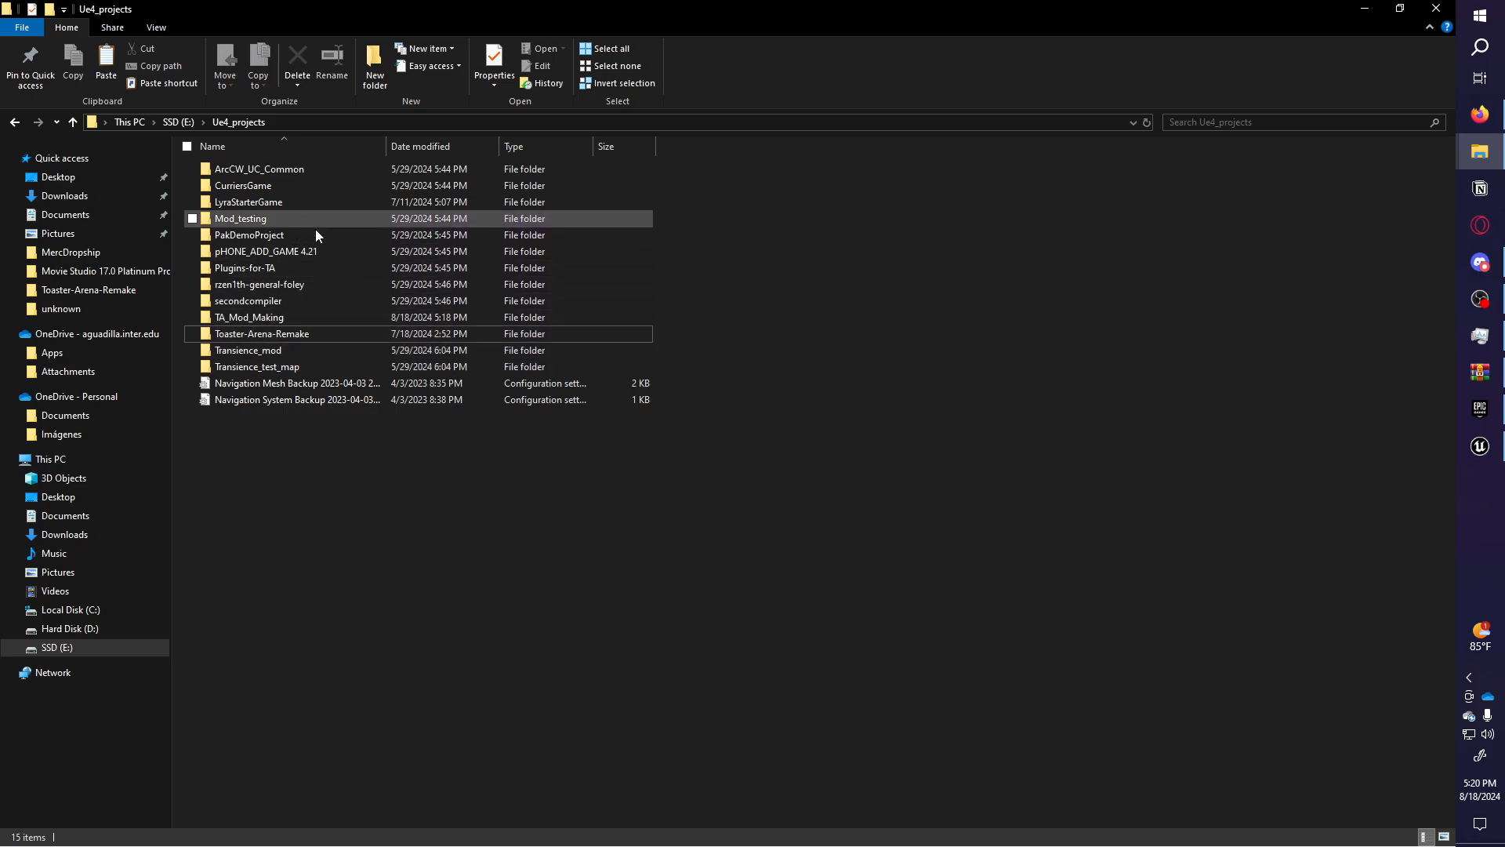
{"action": "double_click", "coordinate": [268, 335]}
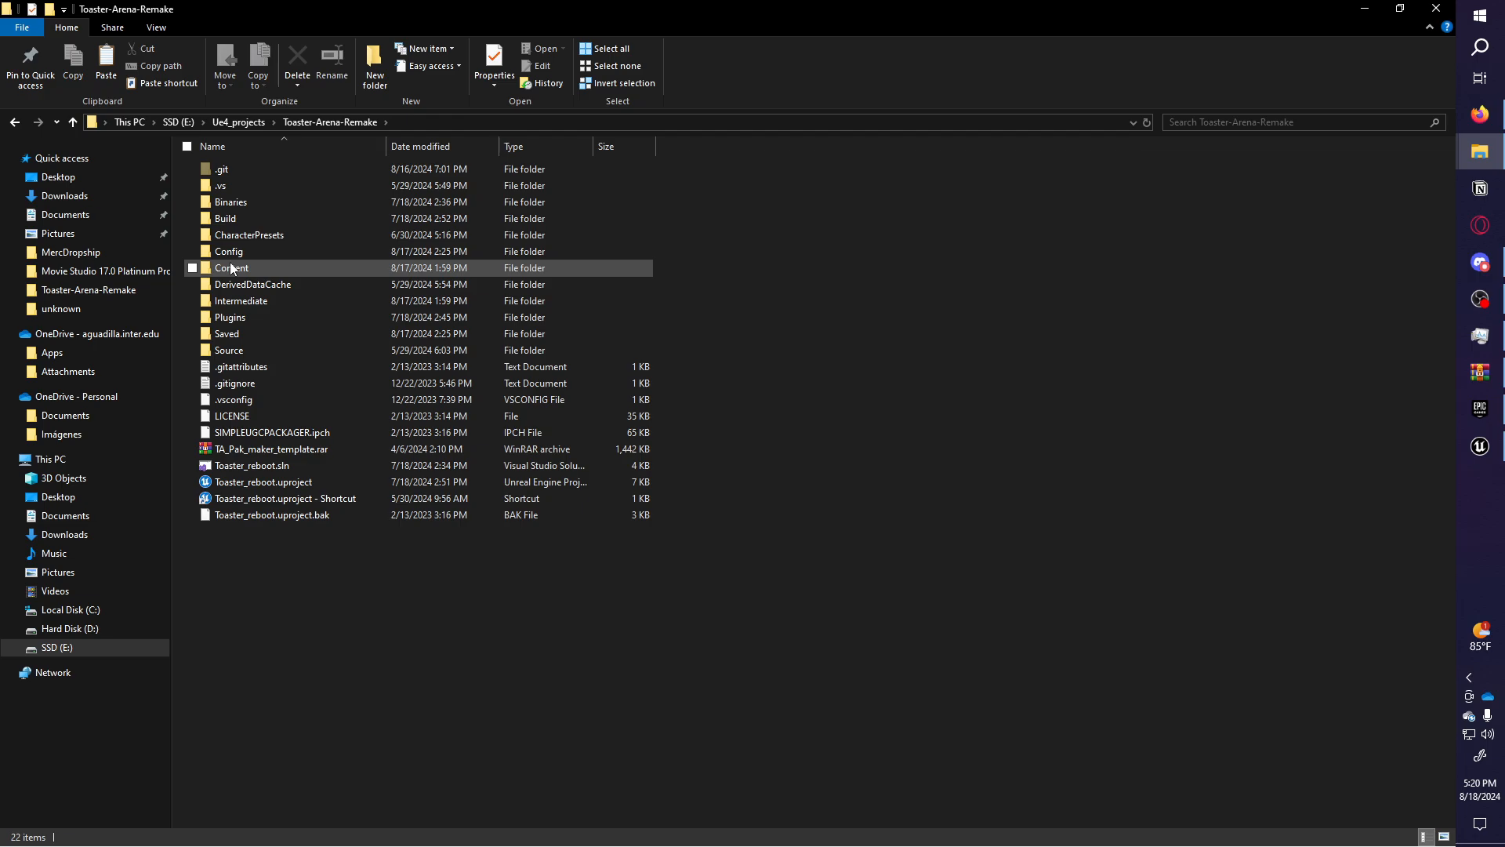
{"action": "double_click", "coordinate": [232, 267]}
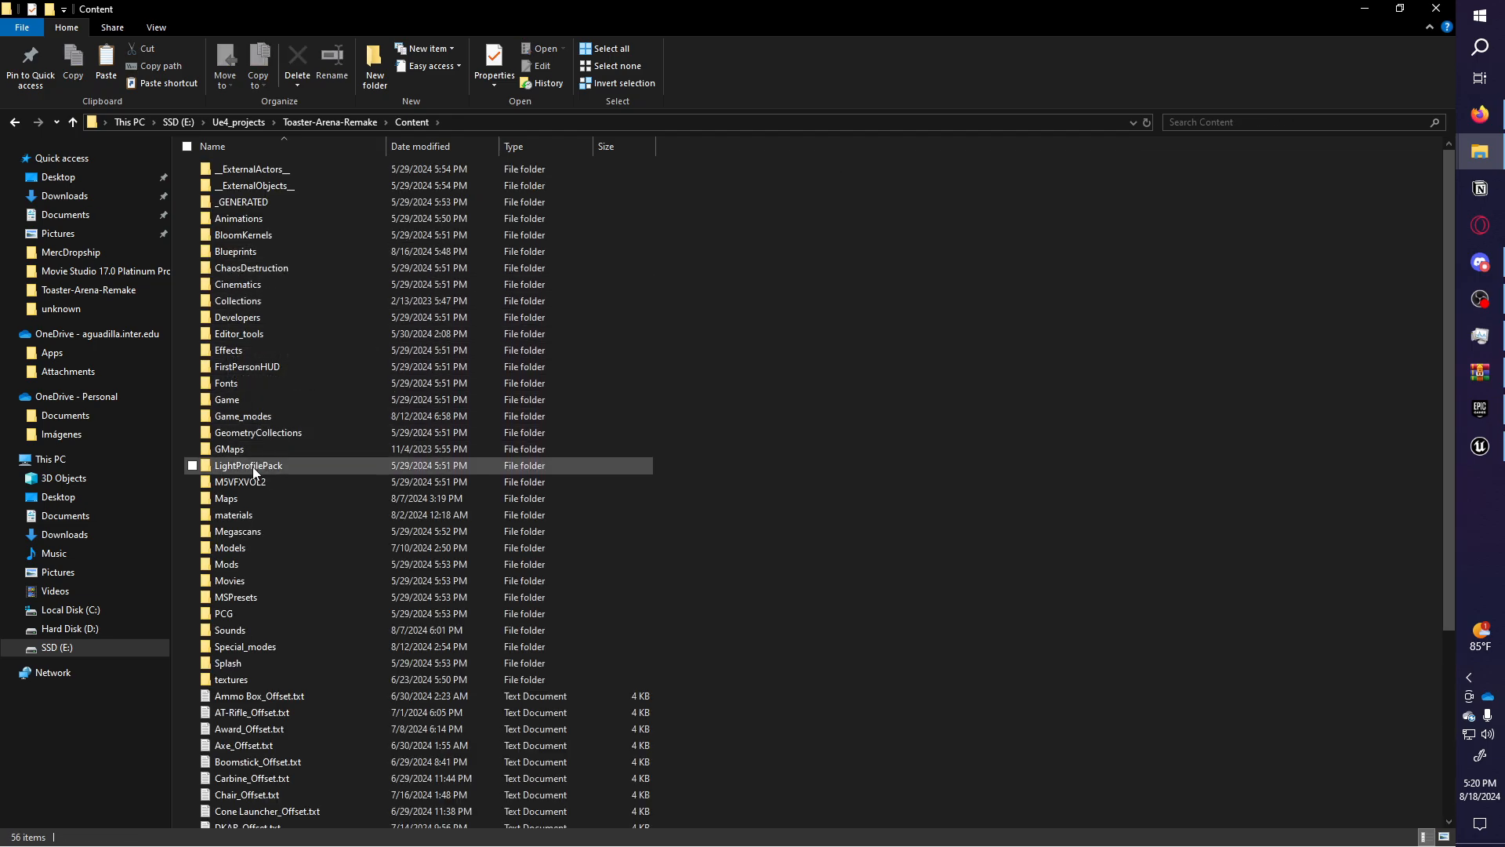
{"action": "double_click", "coordinate": [247, 505]}
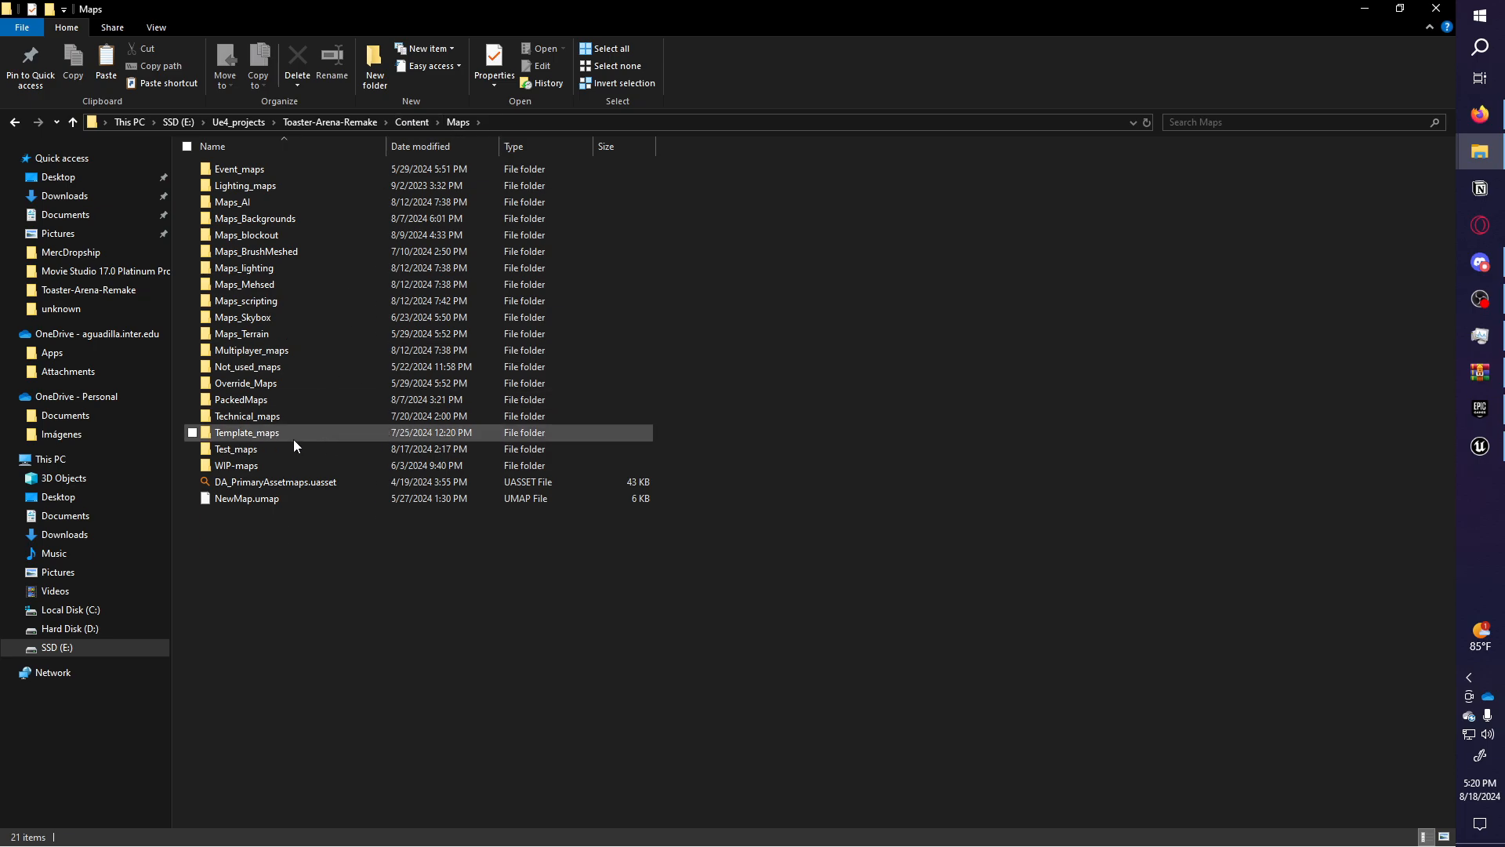
Create a folder named Maps in the Content Browser's Content folder.
{"action": "left_click", "coordinate": [1480, 445]}
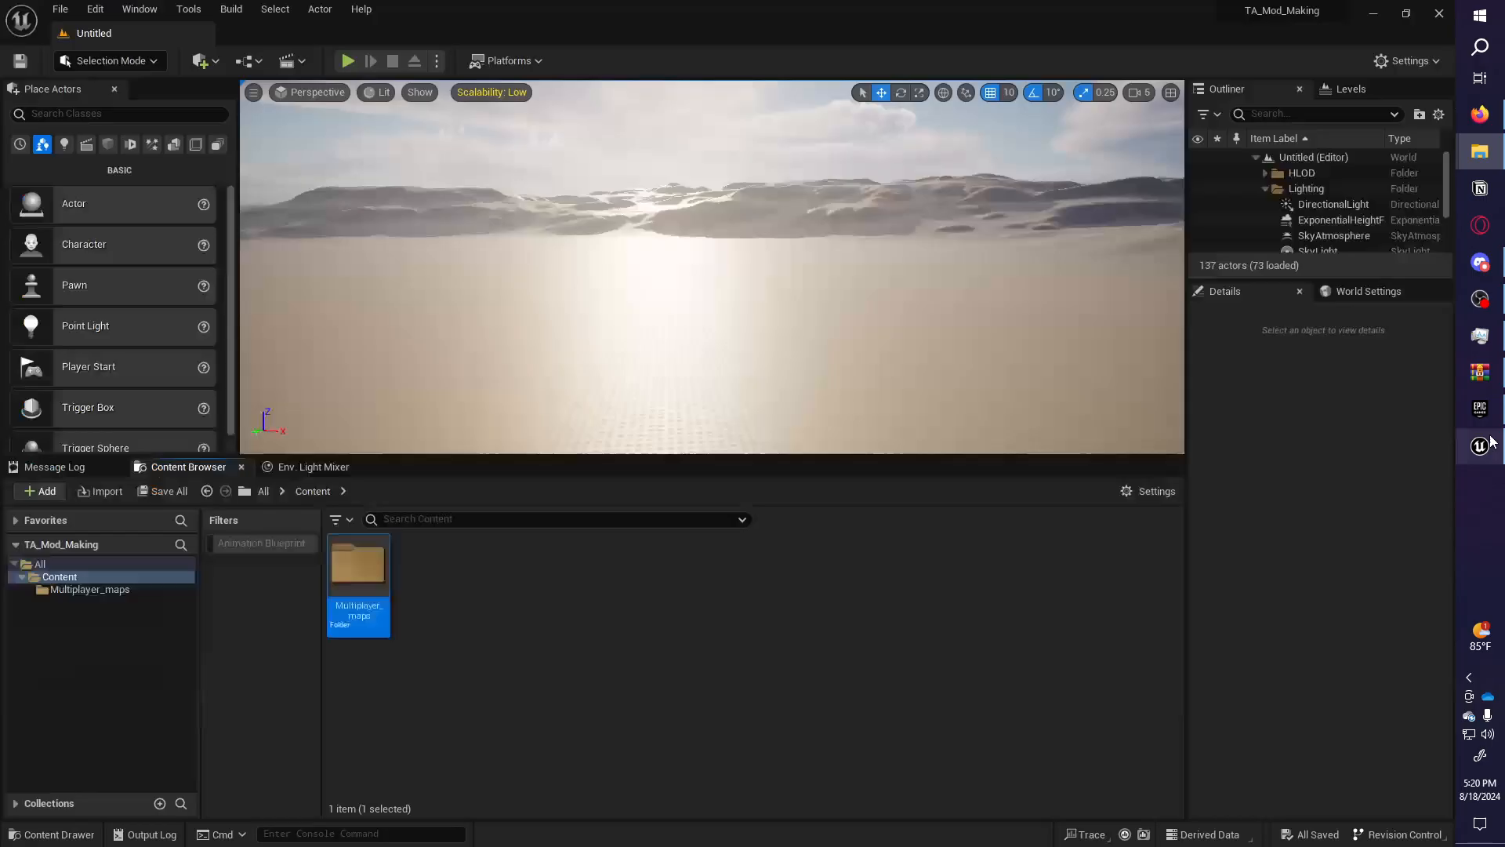
{"action": "right_click", "coordinate": [408, 602]}
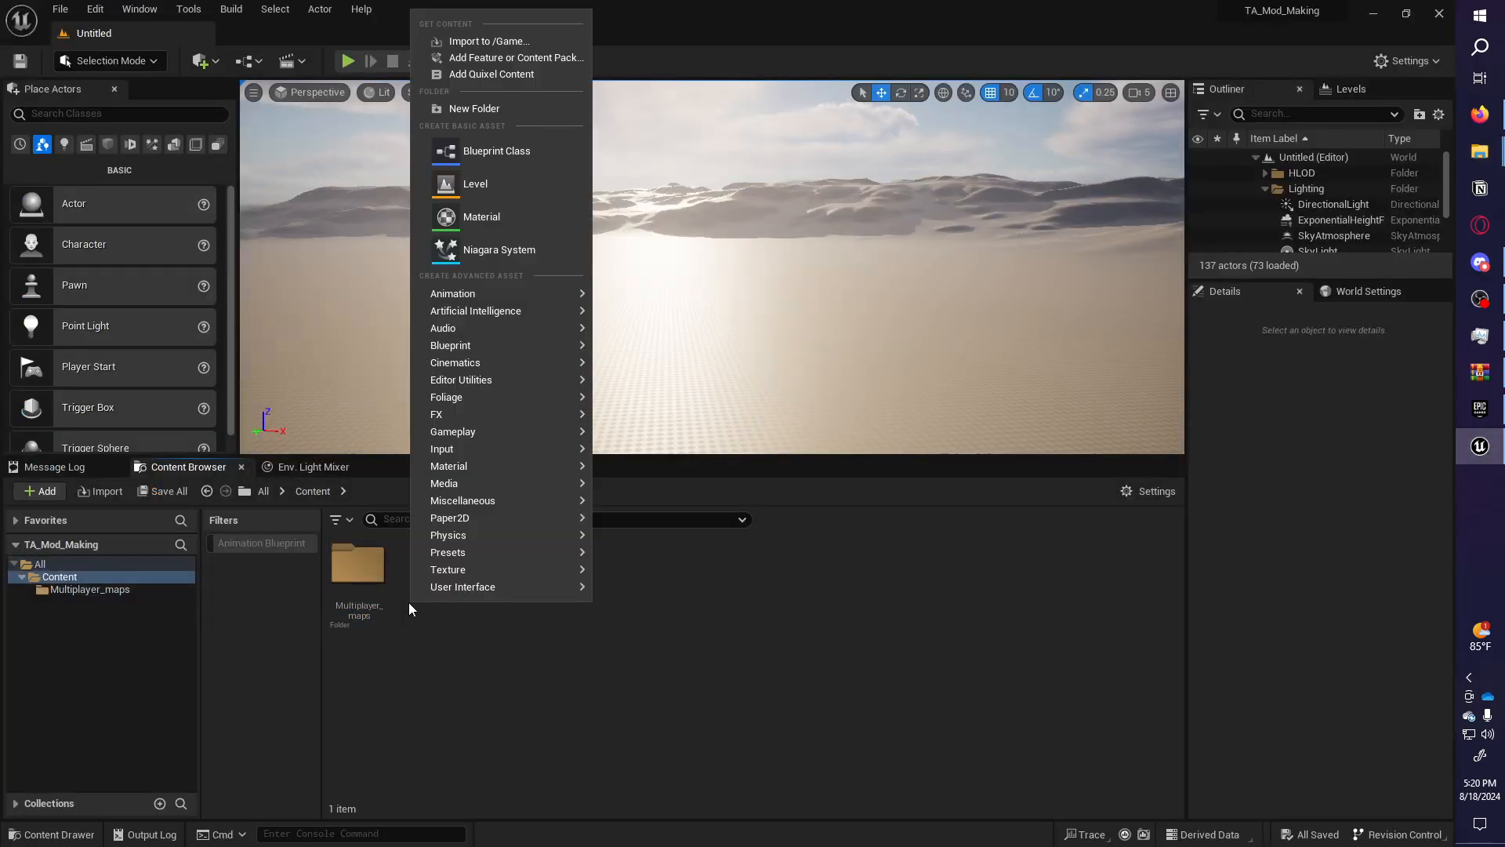
{"action": "left_click", "coordinate": [476, 108]}
{"action": "type", "text": "Maps"}
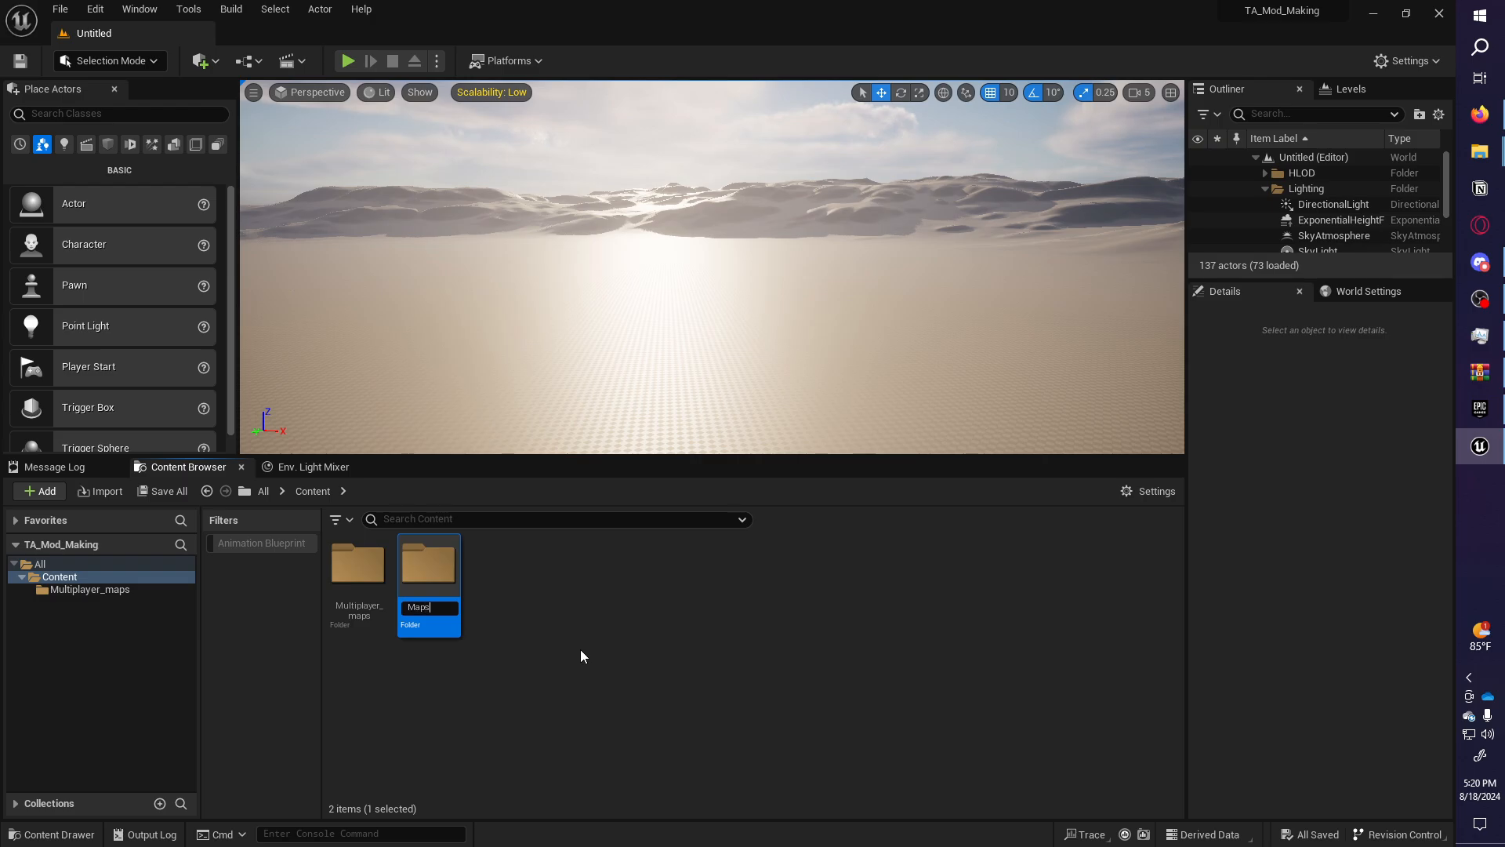
{"action": "key", "text": "Return"}
Move Multiplayer_maps into the Maps folder.
{"action": "left_click_drag", "start_coordinate": [428, 564], "coordinate": [347, 584]}
{"action": "left_click", "coordinate": [425, 619]}
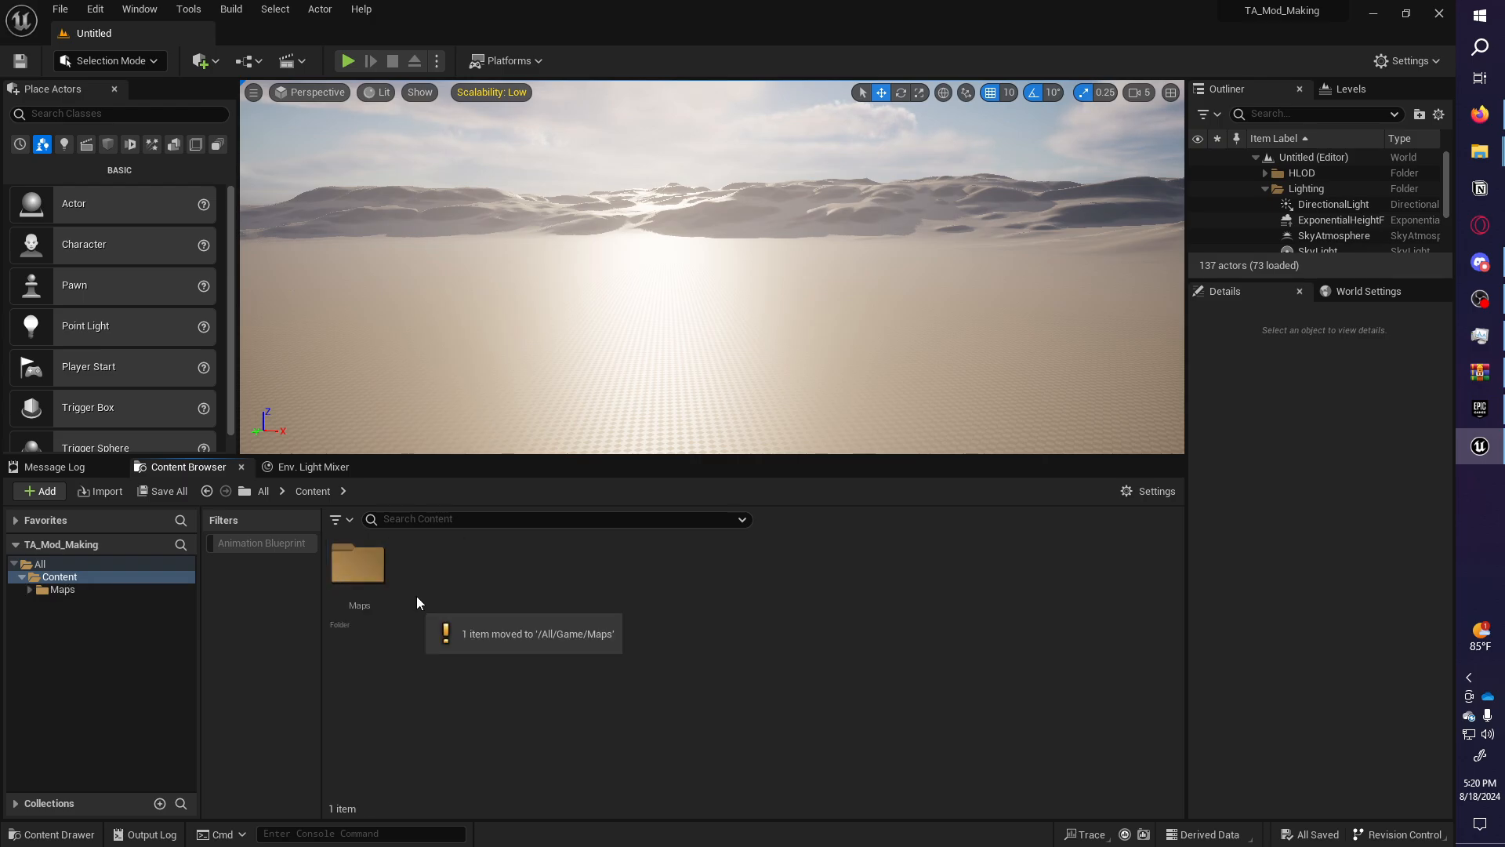
{"action": "double_click", "coordinate": [353, 592]}
{"action": "left_click", "coordinate": [375, 610]}
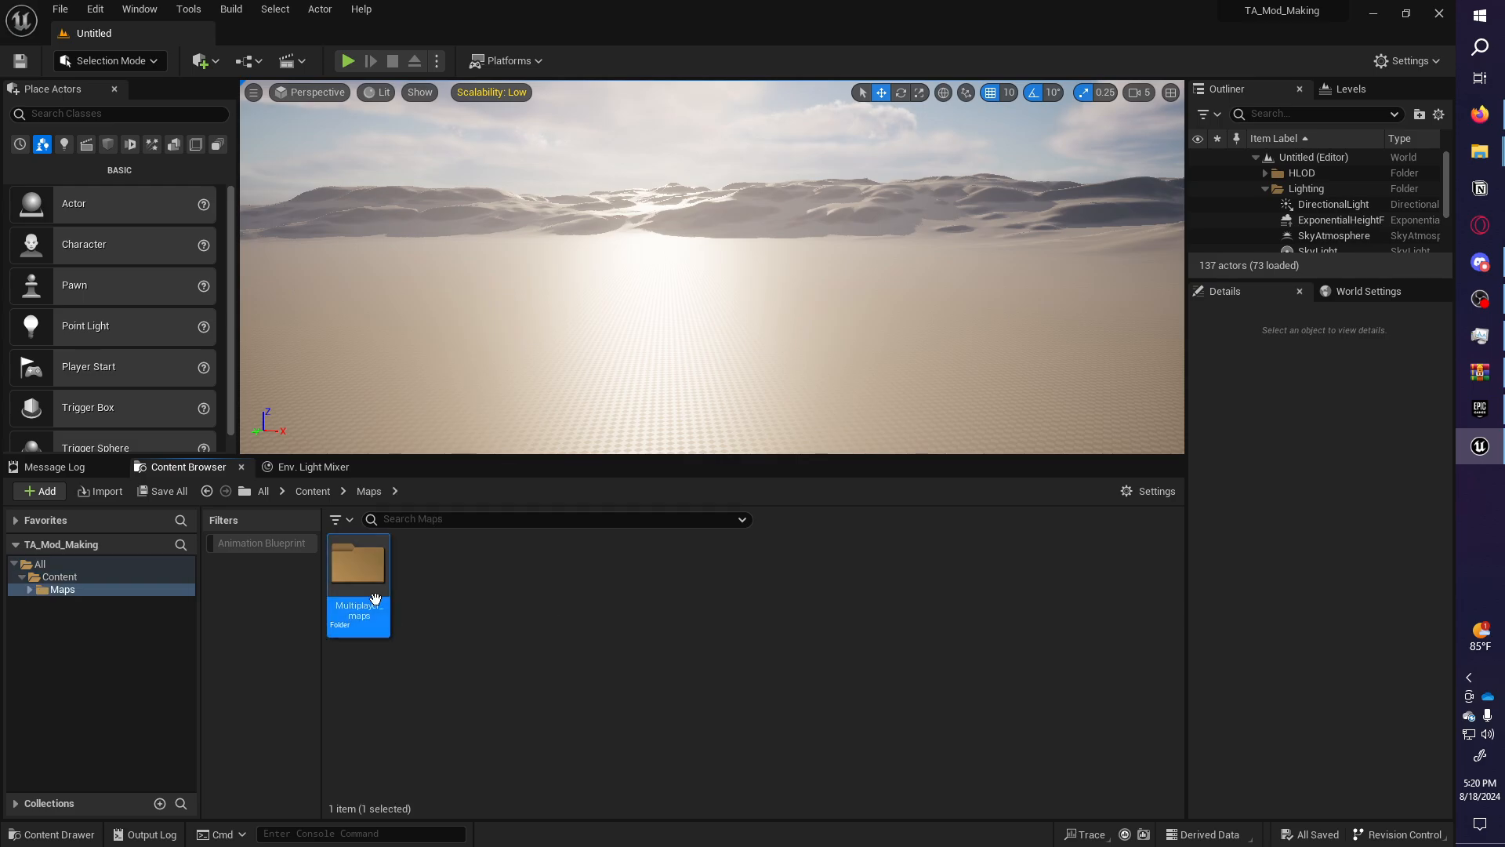
Check the Multiplayer_maps folder name in Explorer, then return to the editor's Maps folder.
{"action": "mouse_move", "coordinate": [1480, 150]}
{"action": "left_click", "coordinate": [1368, 211]}
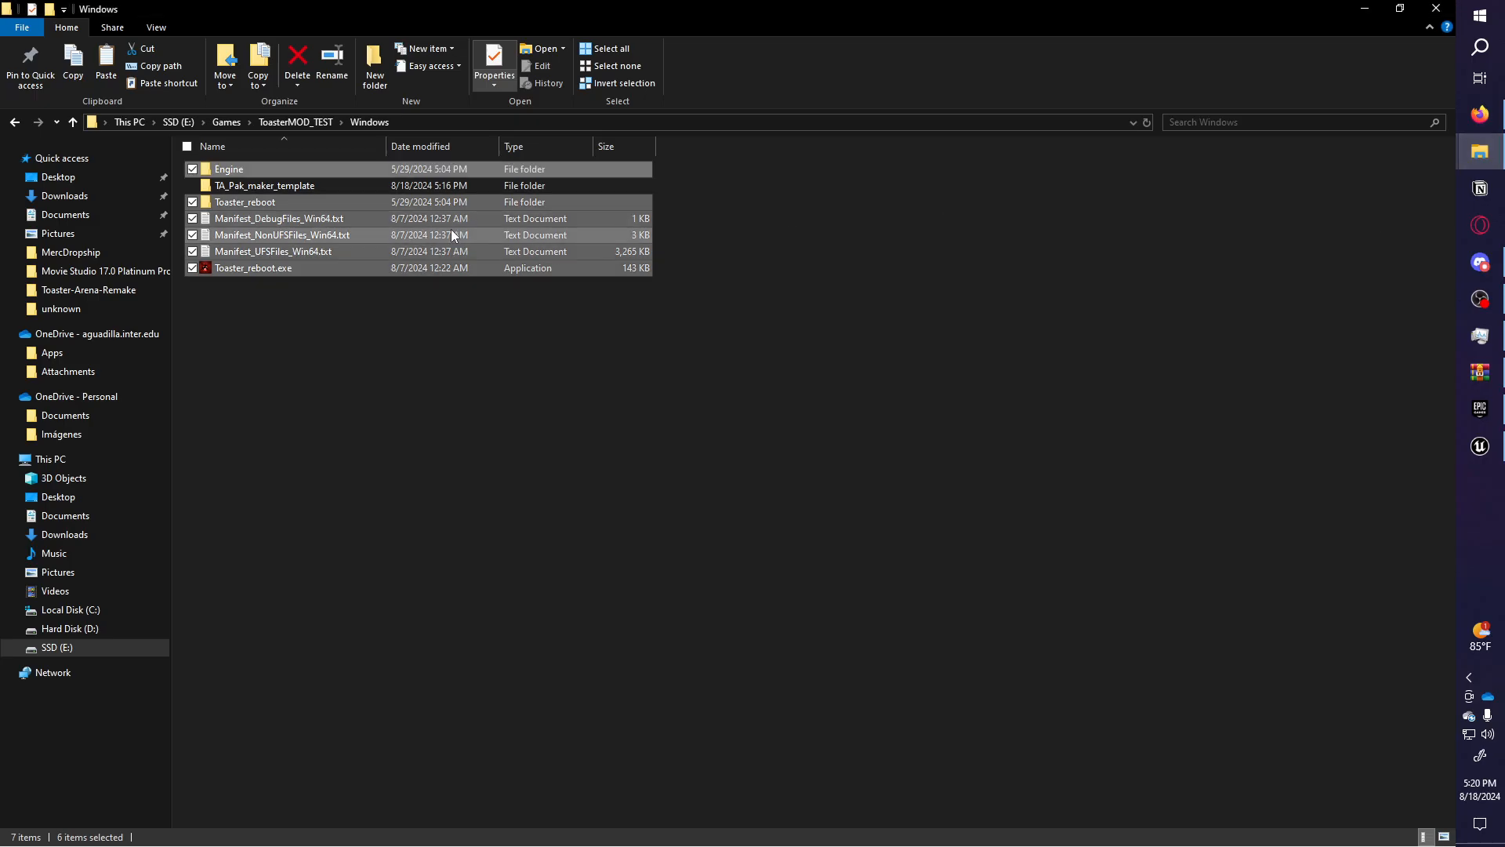
{"action": "mouse_move", "coordinate": [1479, 150]}
{"action": "left_click", "coordinate": [1380, 110]}
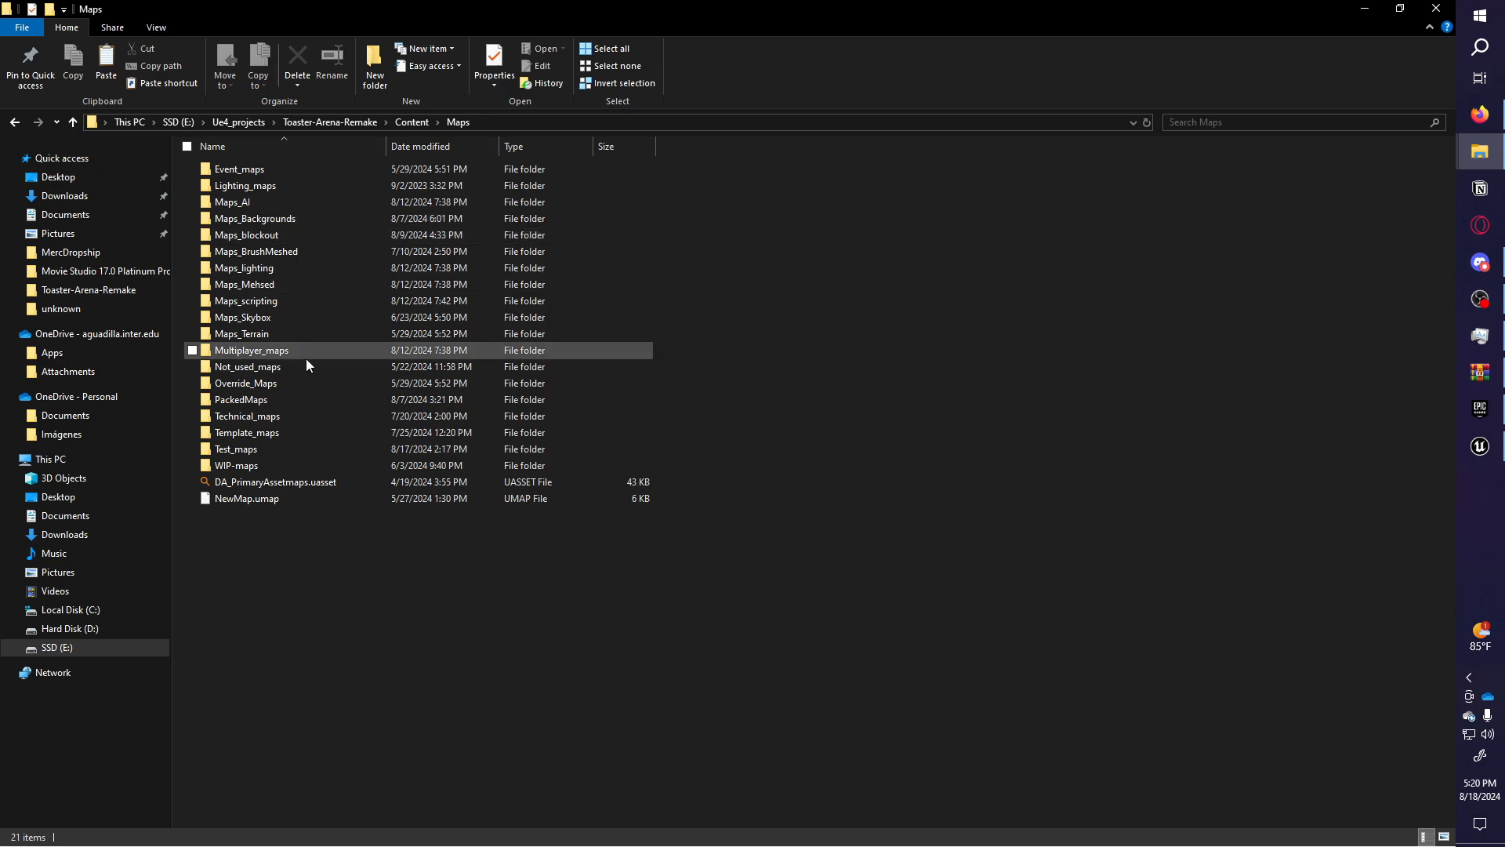
{"action": "left_click", "coordinate": [250, 349]}
{"action": "key", "text": "F2"}
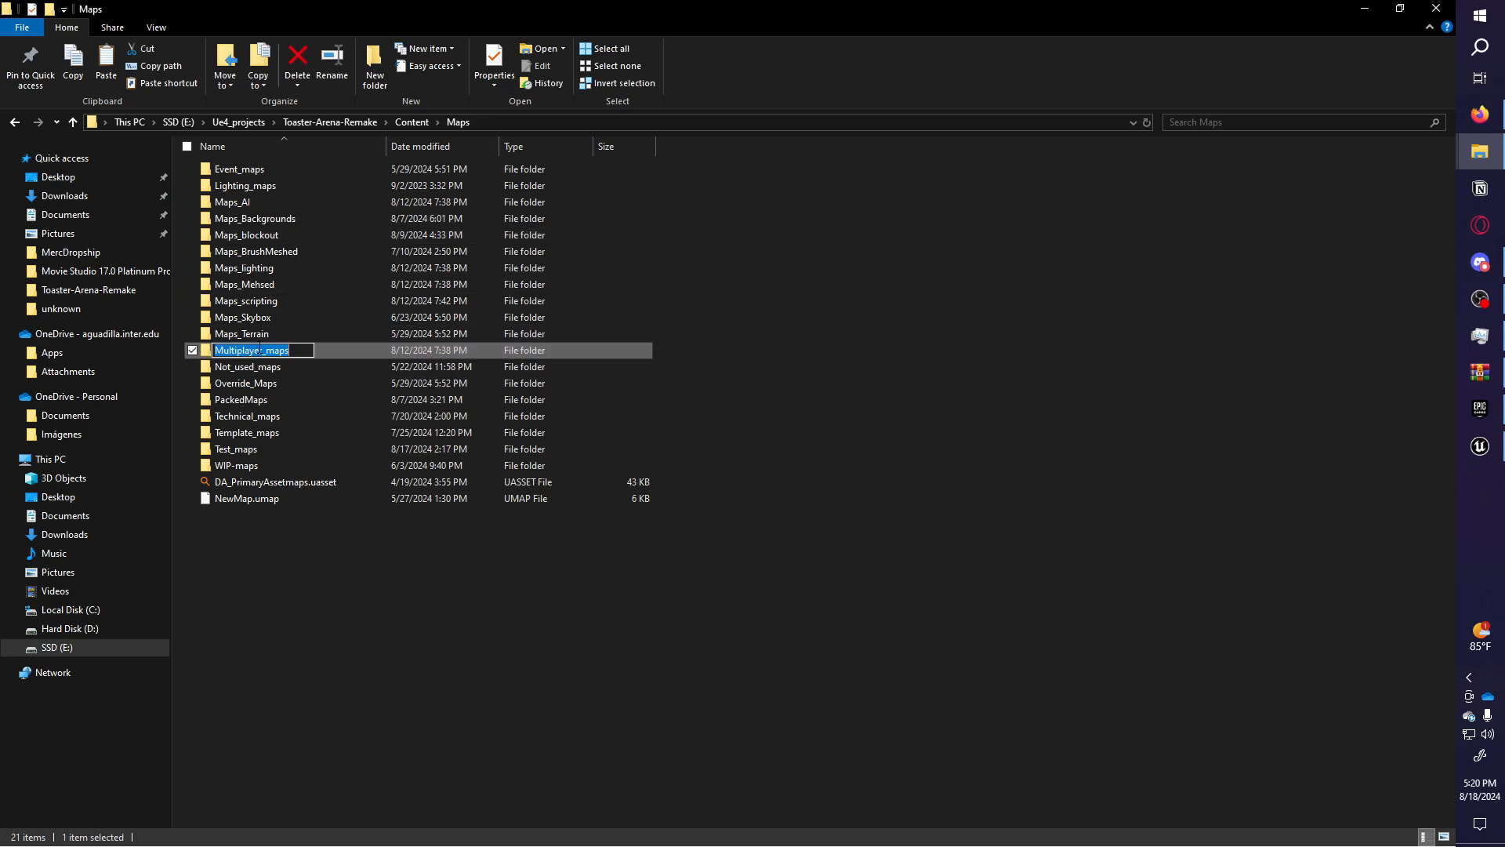
{"action": "key", "text": "ctrl+c"}
{"action": "left_click", "coordinate": [817, 549]}
{"action": "left_click", "coordinate": [1480, 446]}
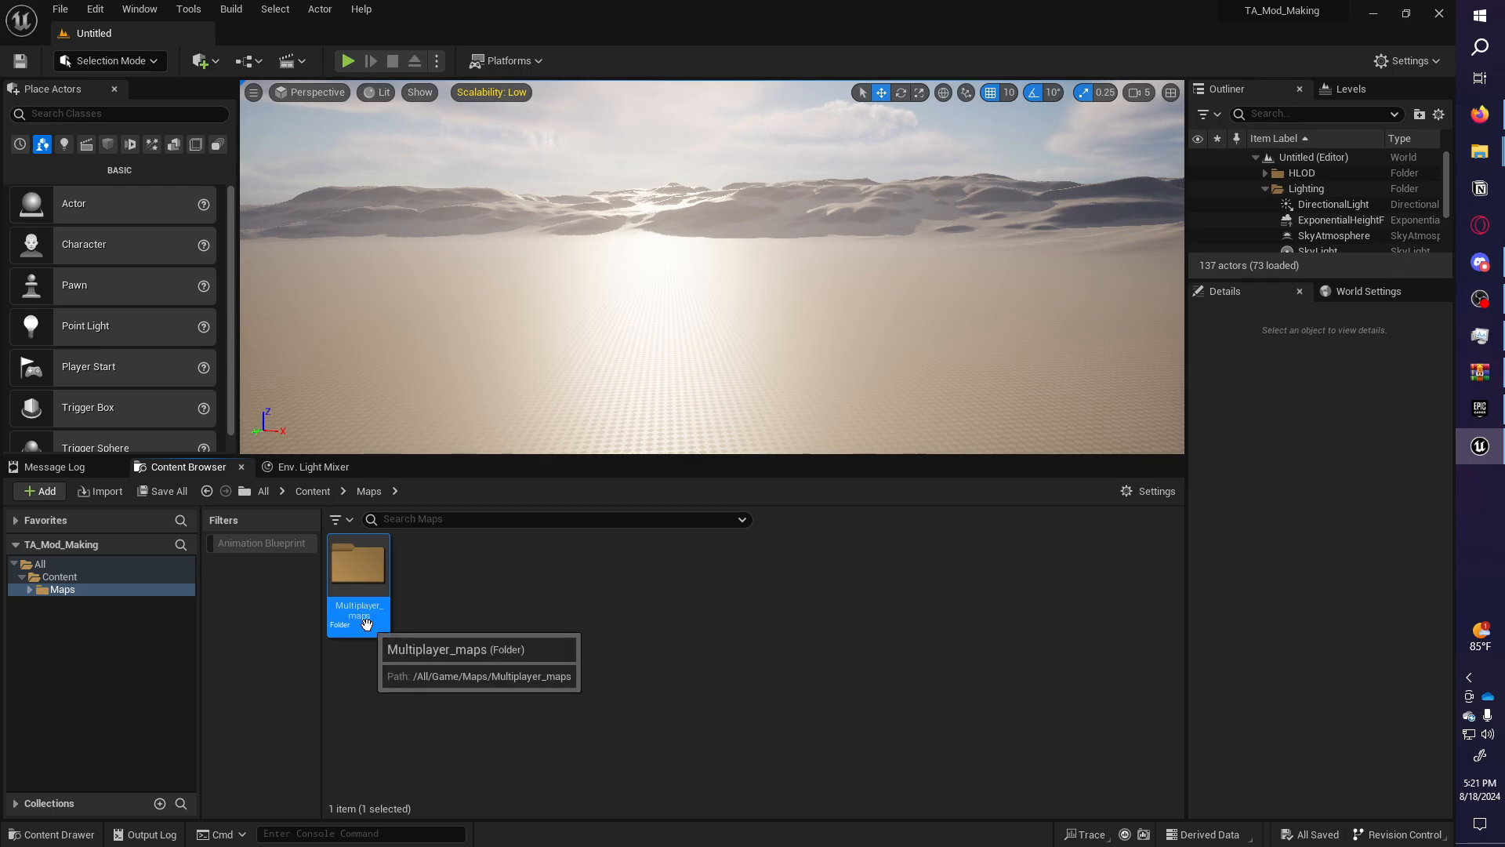
{"action": "left_click", "coordinate": [499, 620]}
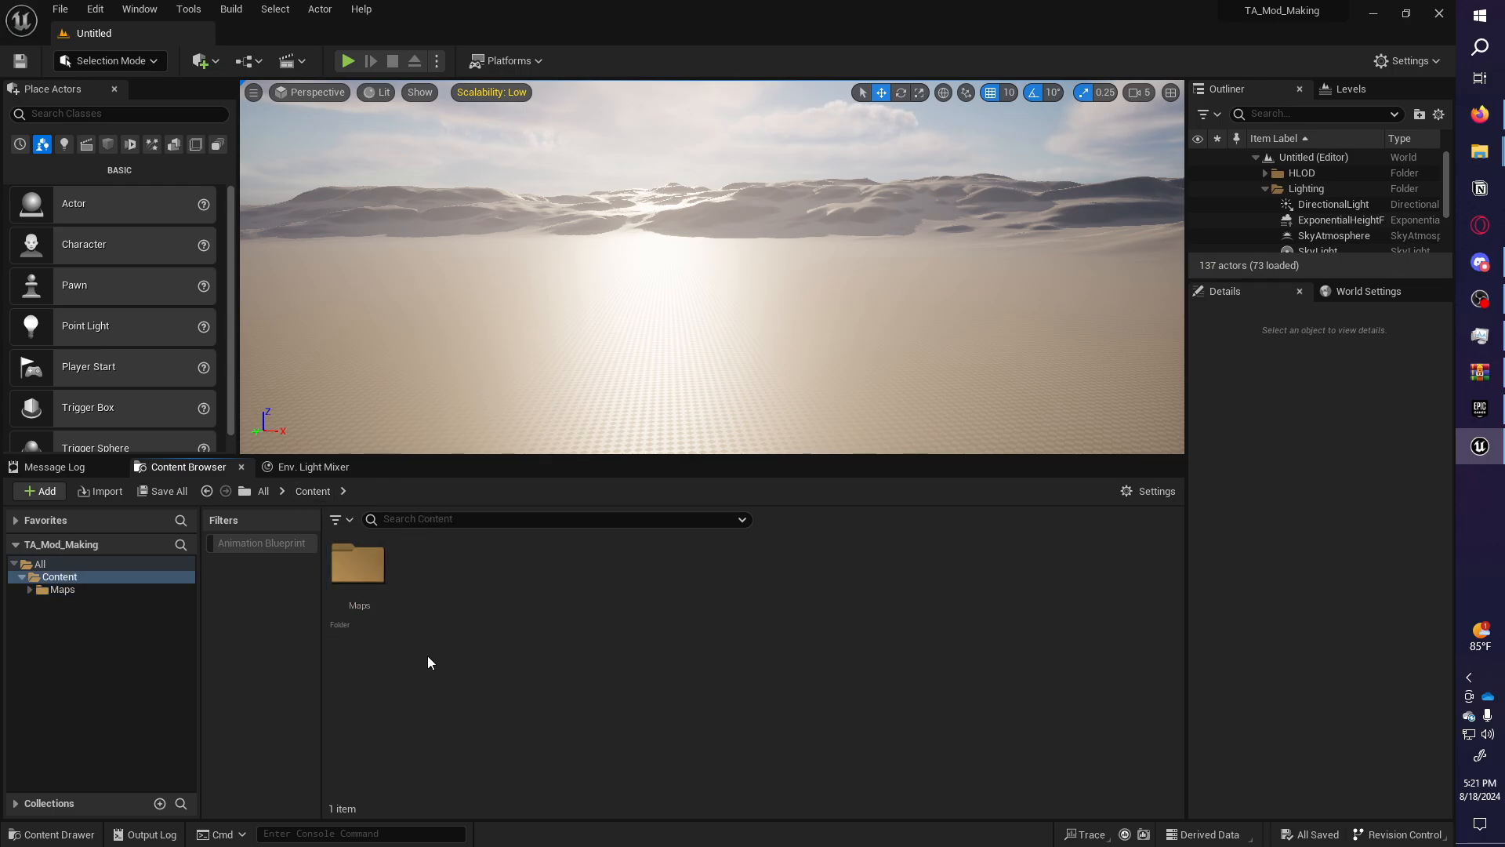
{"action": "left_click", "coordinate": [357, 577]}
Add a new Level asset in Maps > Multiplayer_maps and name it LVL_MyEpicMap.
{"action": "double_click", "coordinate": [359, 584]}
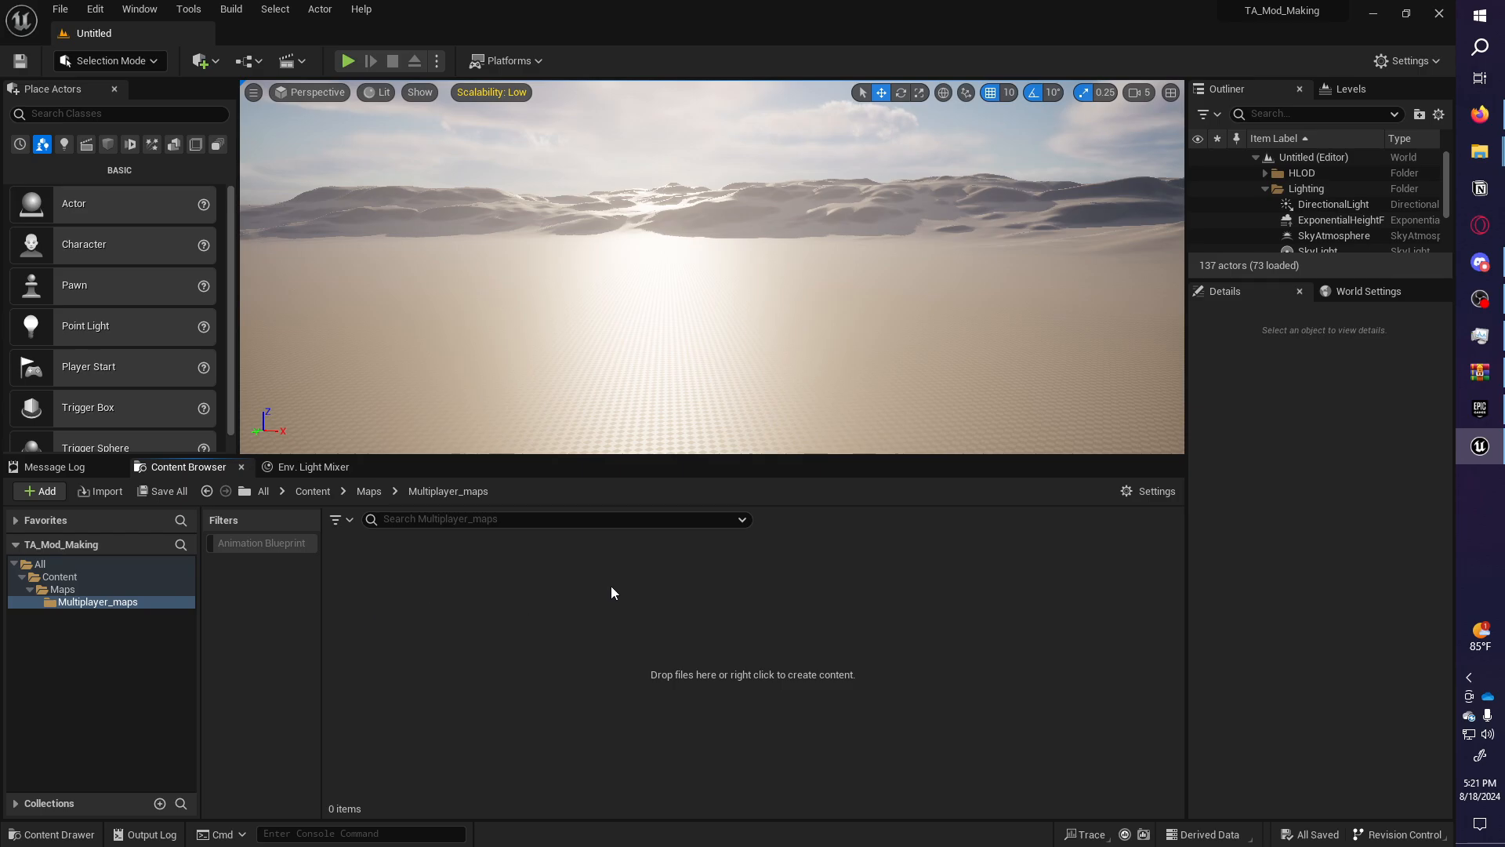
{"action": "right_click", "coordinate": [541, 610]}
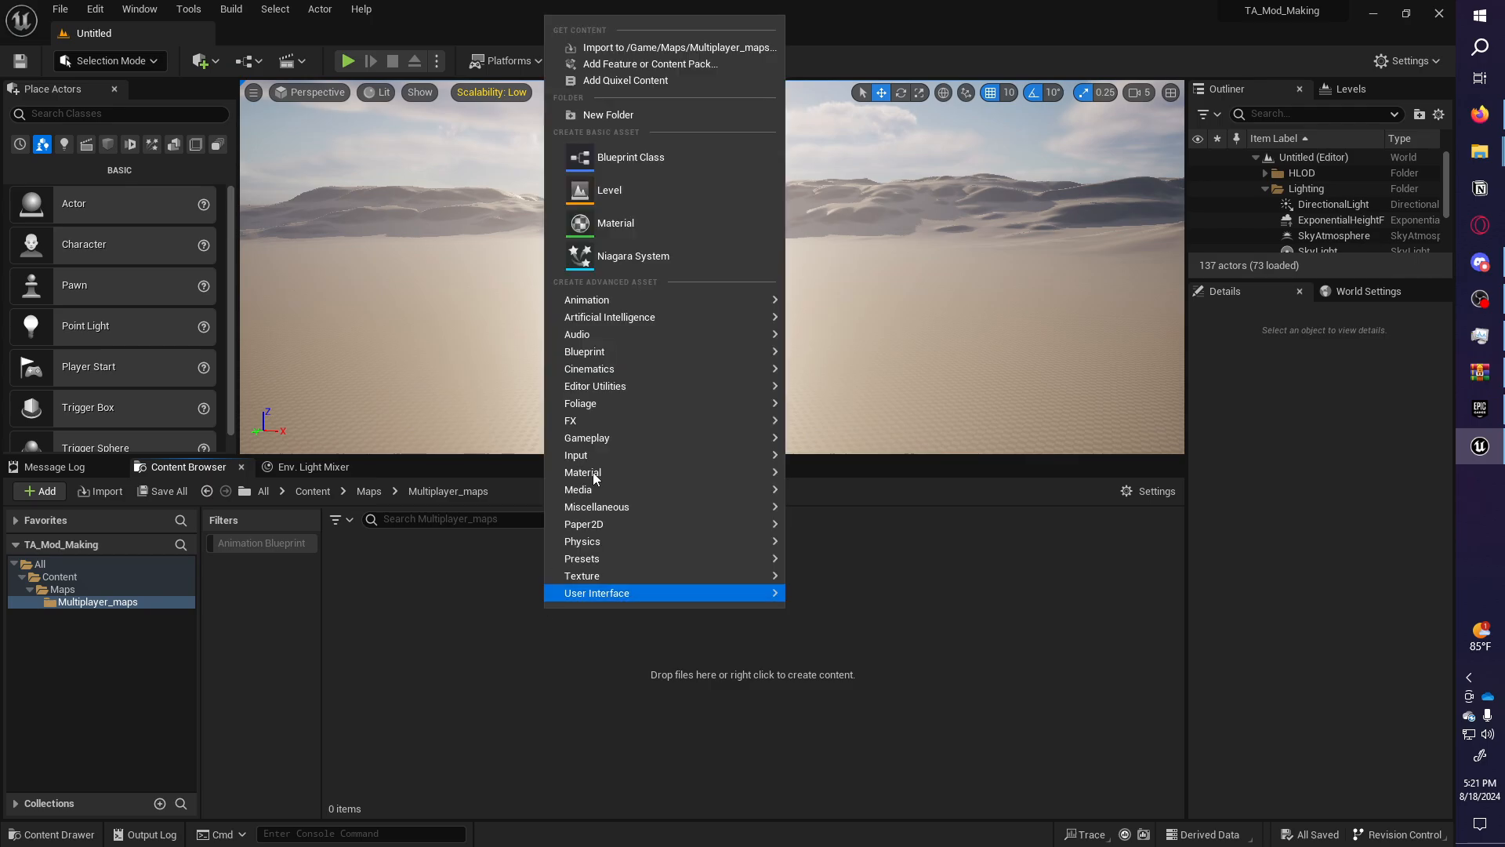
{"action": "left_click", "coordinate": [643, 193]}
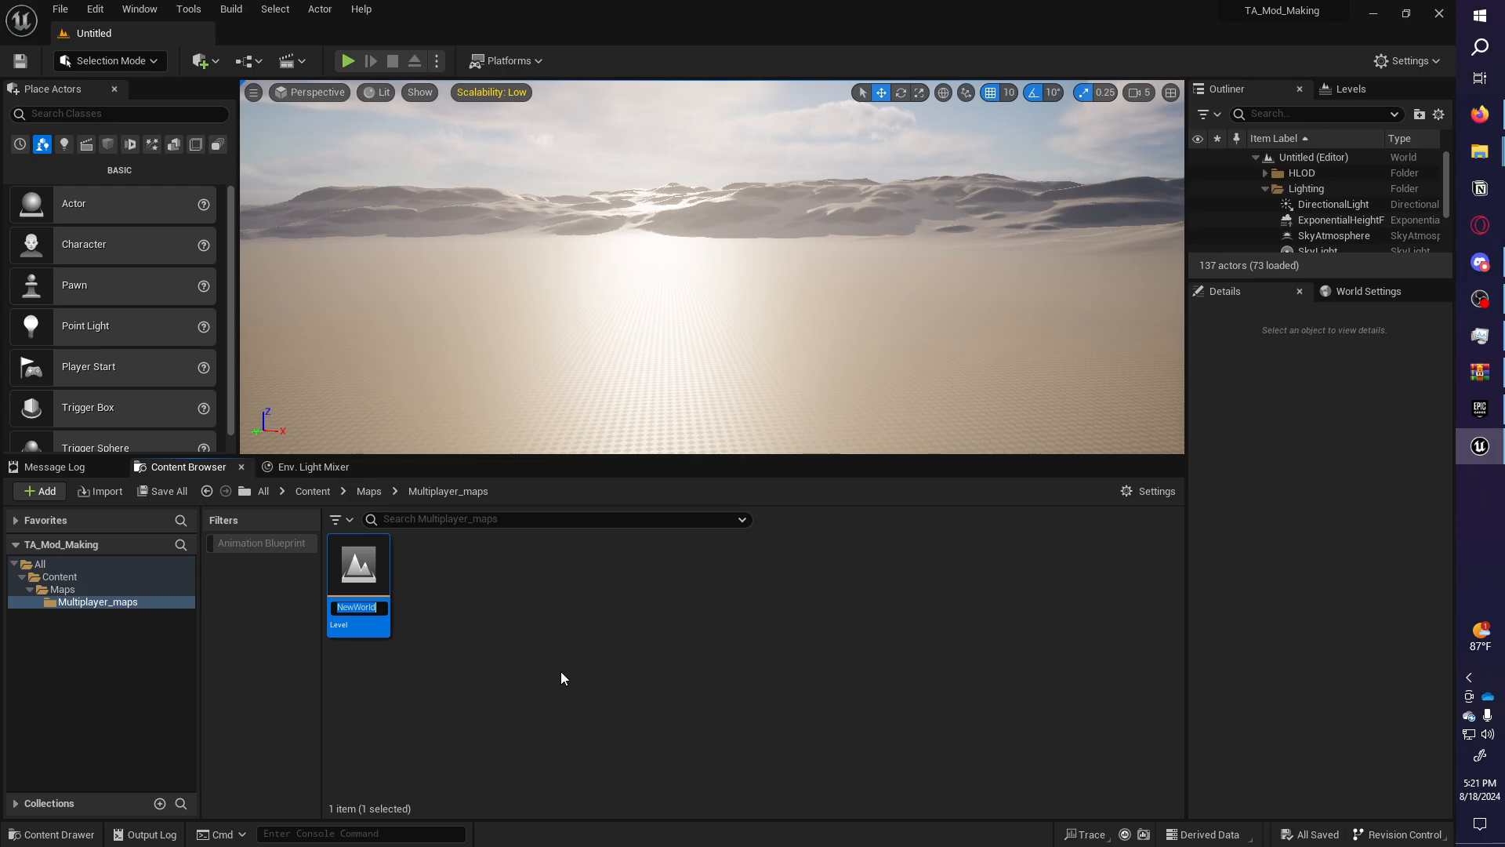
{"action": "type", "text": "LVL"}
{"action": "type", "text": "_"}
{"action": "type", "text": "MyEpicMap"}
{"action": "key", "text": "Return"}
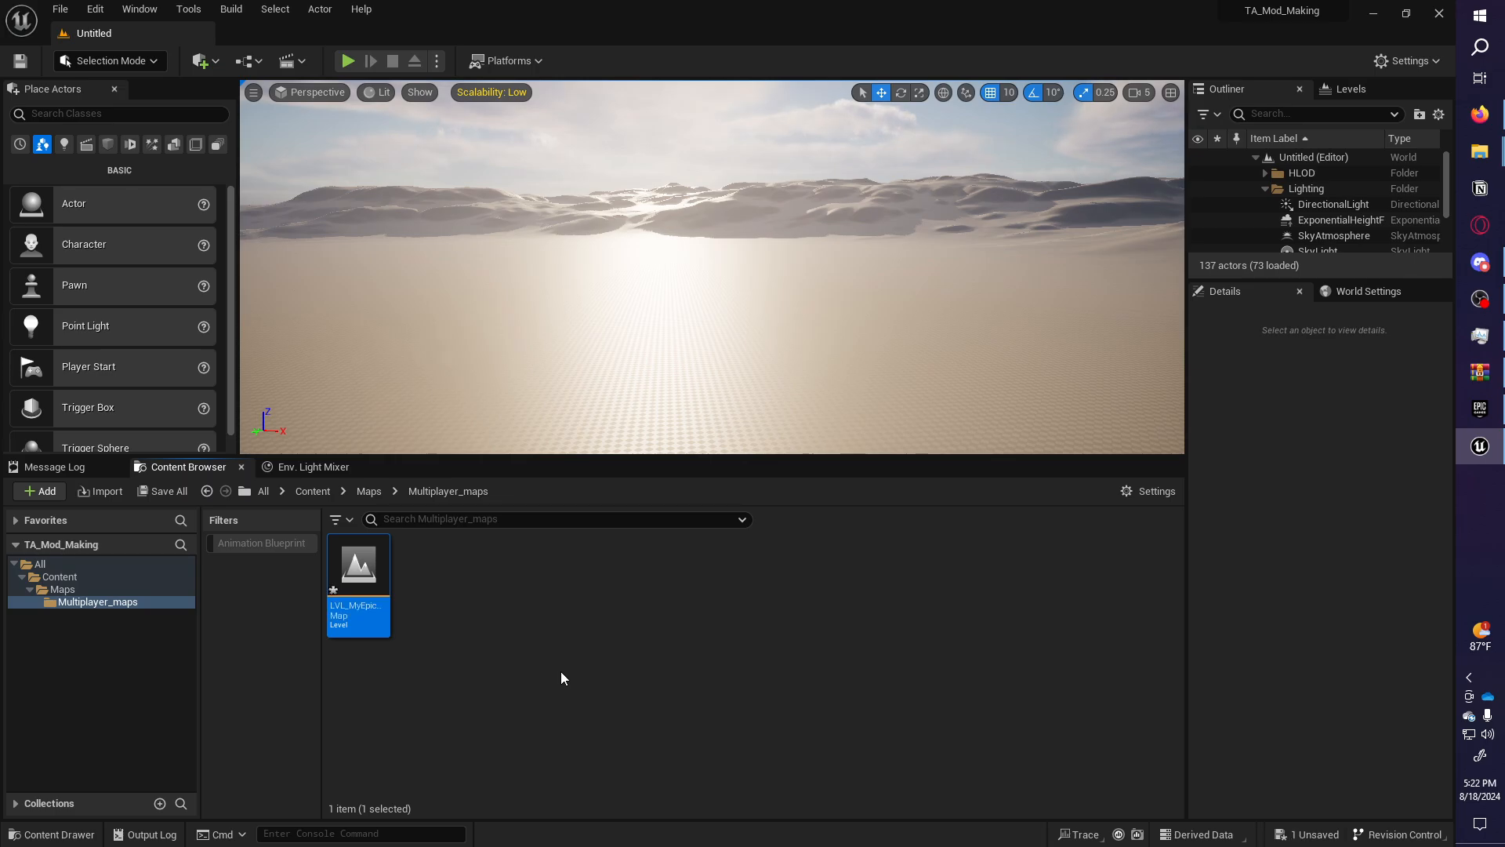
Open the empty LVL_MyEpicMap level and drag the panel splitters to enlarge the viewport.
{"action": "double_click", "coordinate": [371, 599]}
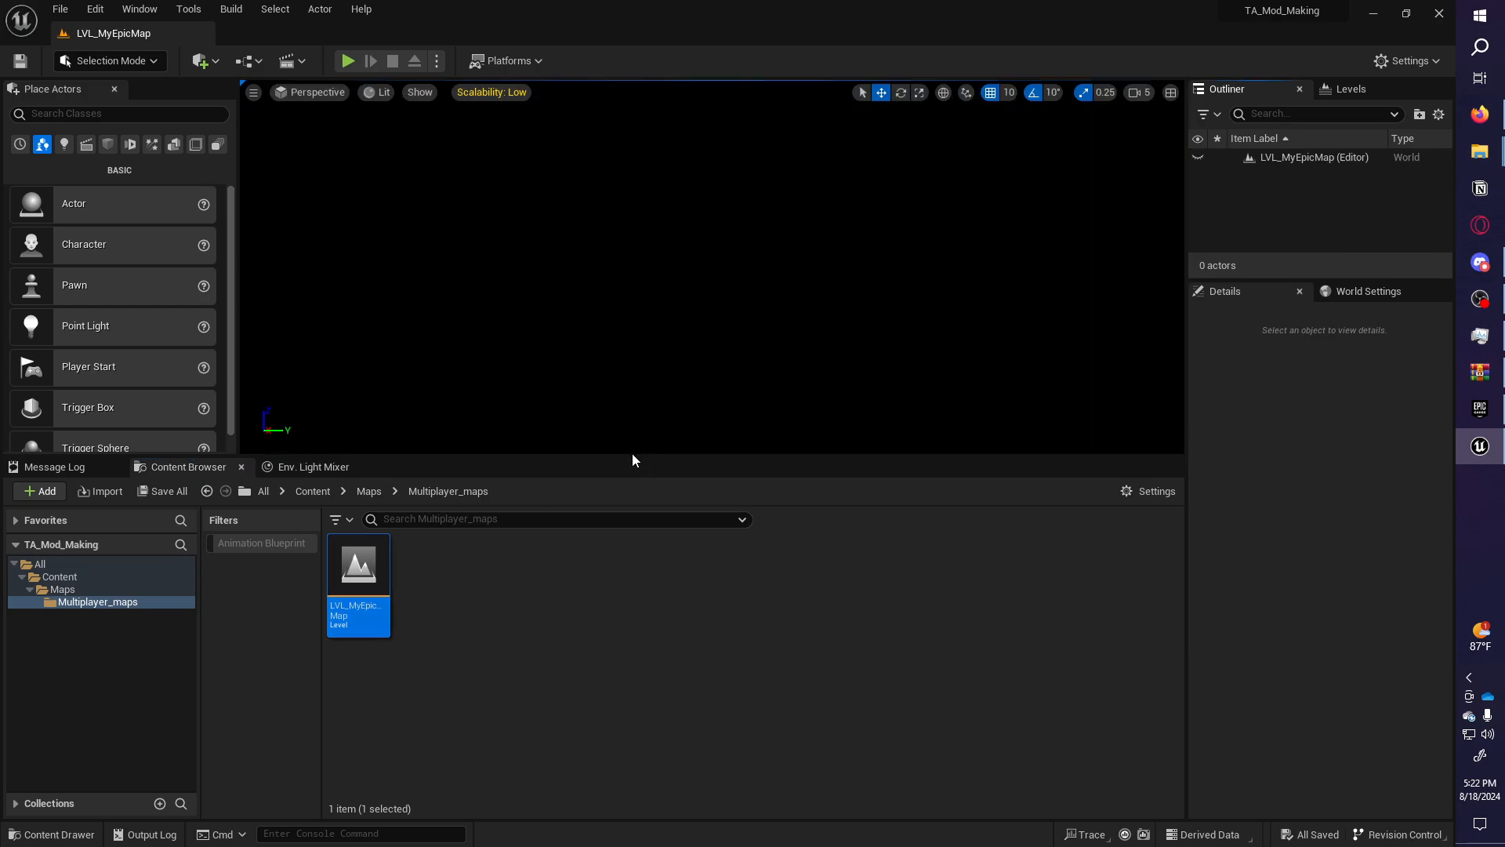
{"action": "left_click_drag", "start_coordinate": [632, 453], "coordinate": [631, 549]}
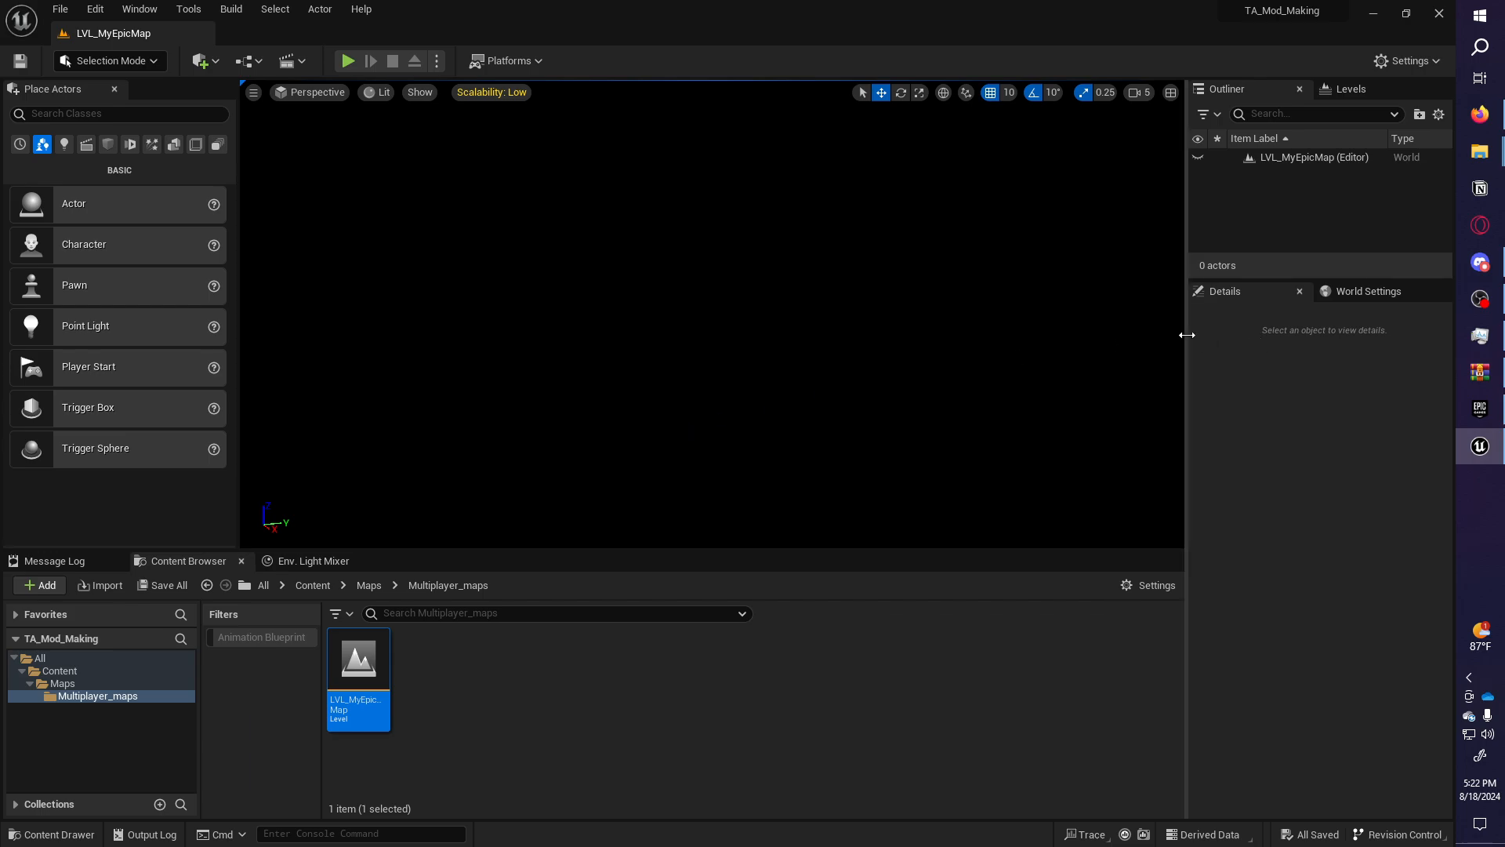
{"action": "left_click_drag", "start_coordinate": [1186, 331], "coordinate": [1158, 335]}
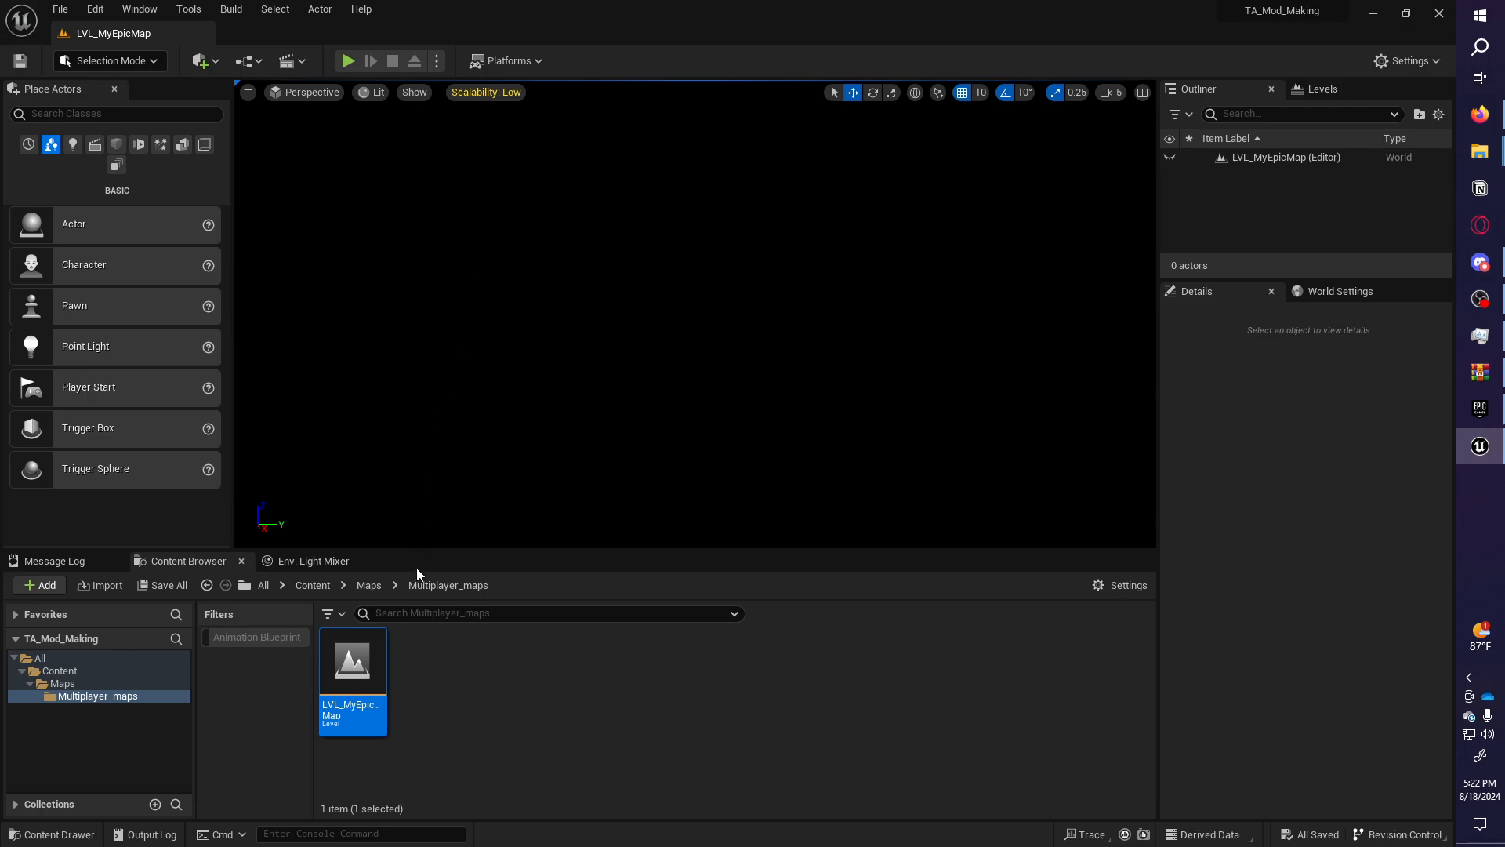
{"action": "right_click_drag", "start_coordinate": [422, 440], "coordinate": [380, 404]}
{"action": "left_click", "coordinate": [141, 10]}
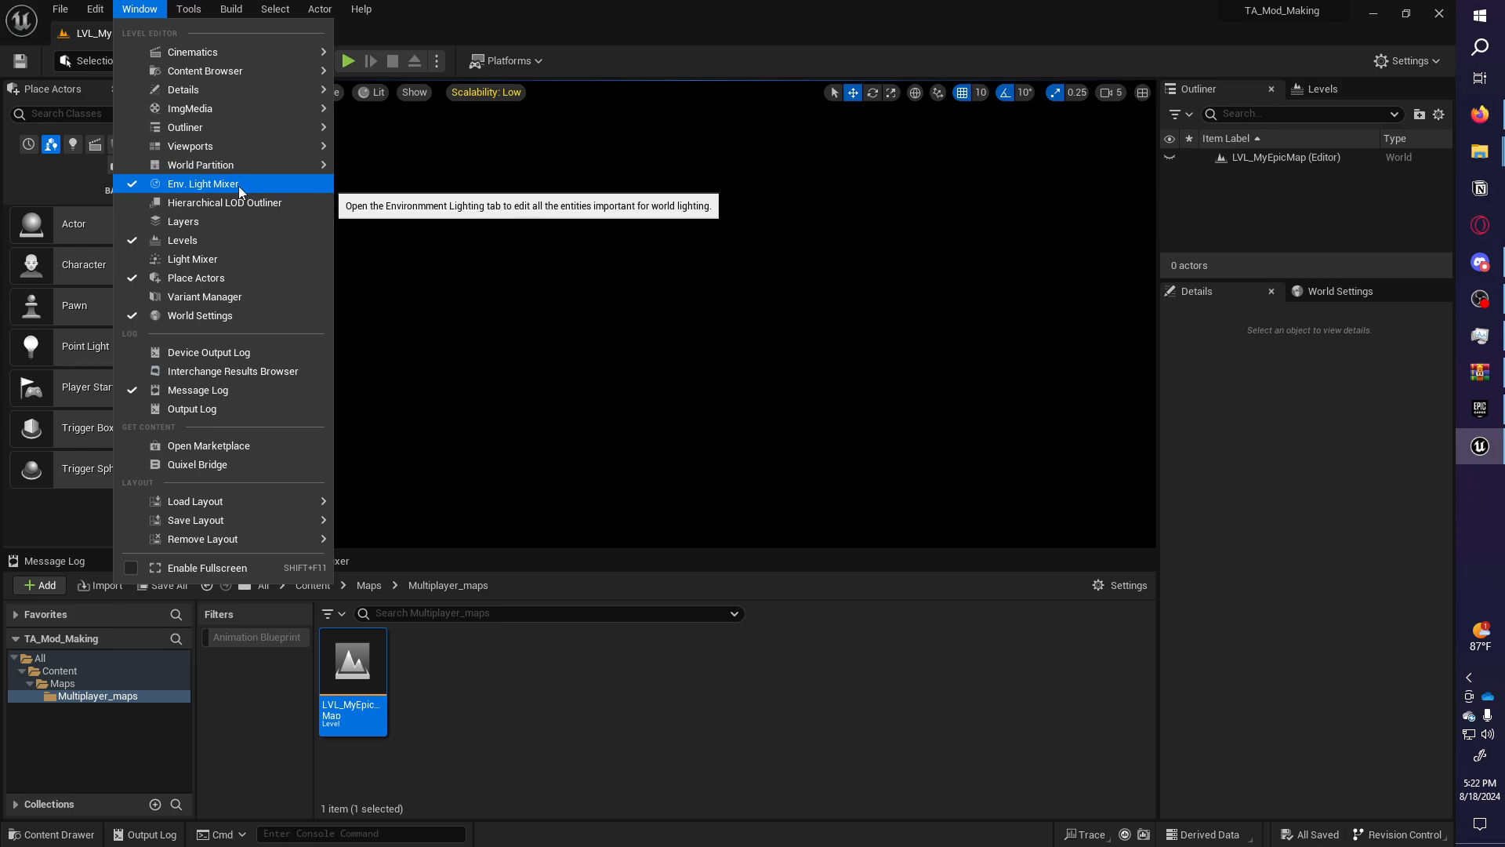
In the Env. Light Mixer, create Sky Light, Atmospheric Light, Sky Atmosphere, Volumetric Cloud and Height Fog.
{"action": "left_click", "coordinate": [448, 558]}
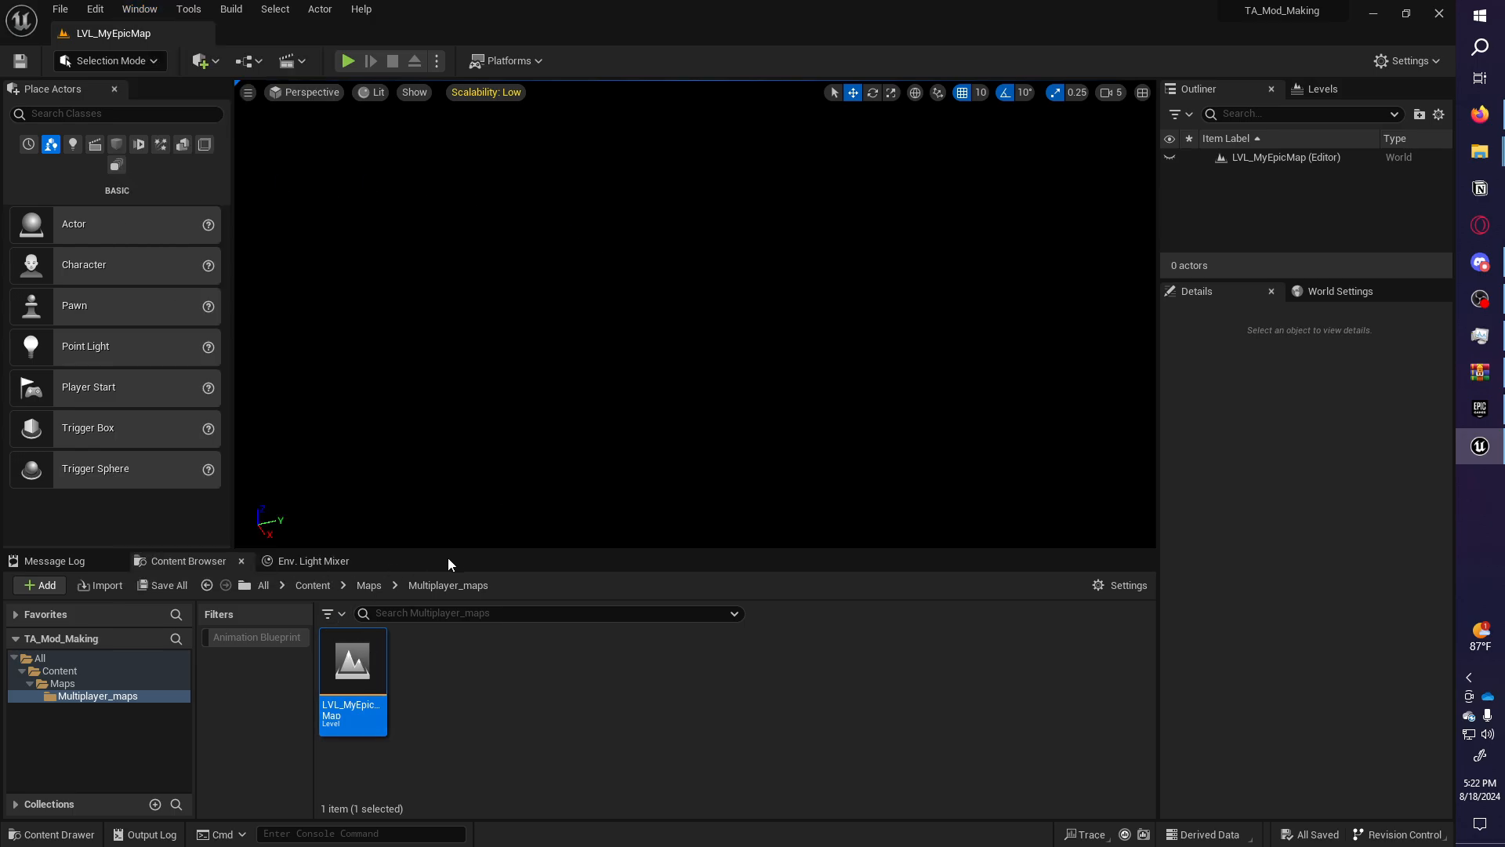
{"action": "left_click", "coordinate": [345, 563]}
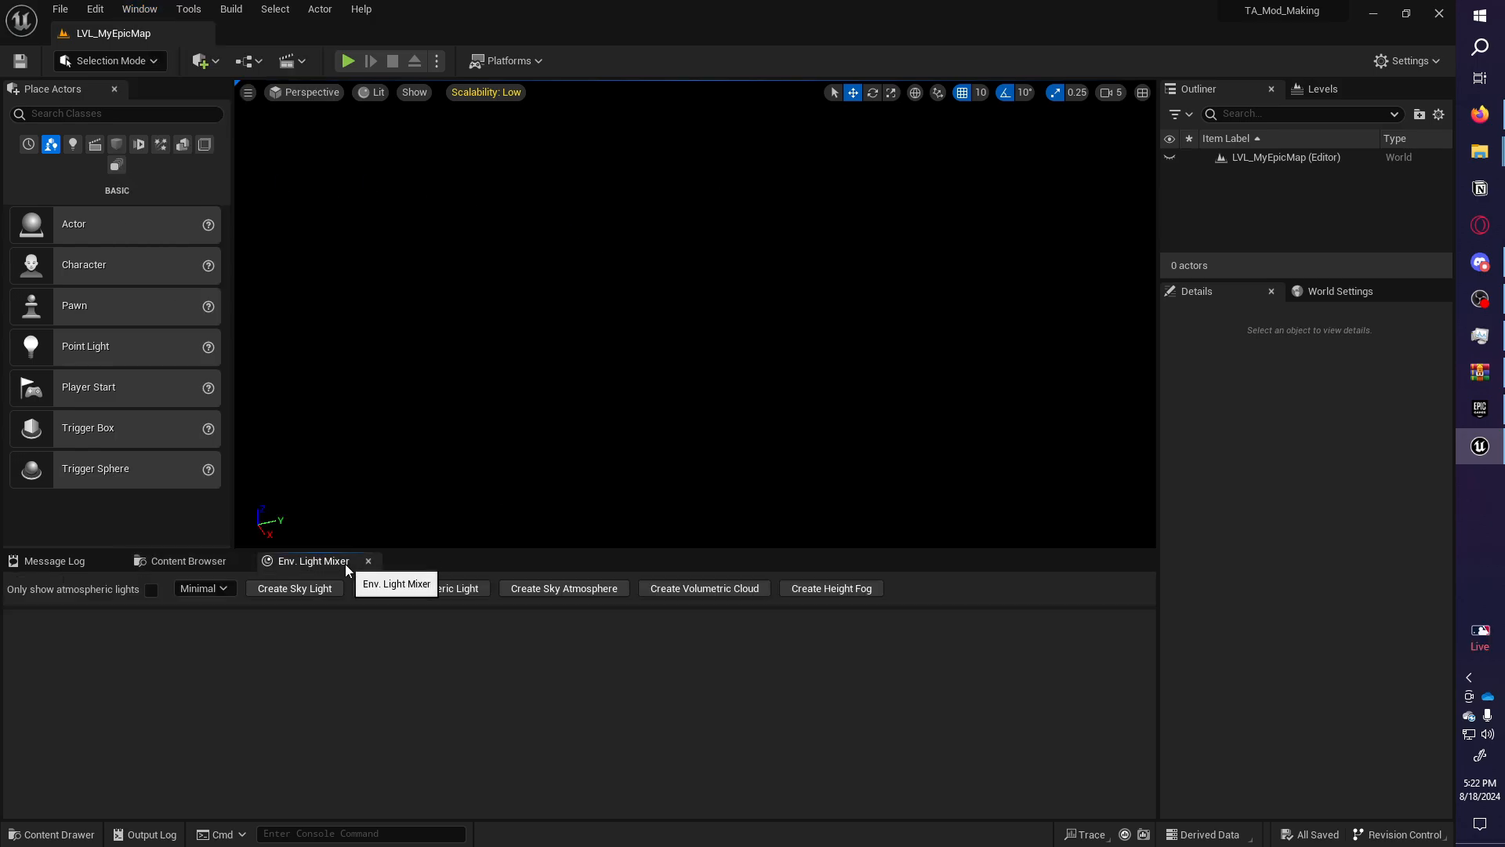
{"action": "left_click", "coordinate": [309, 589]}
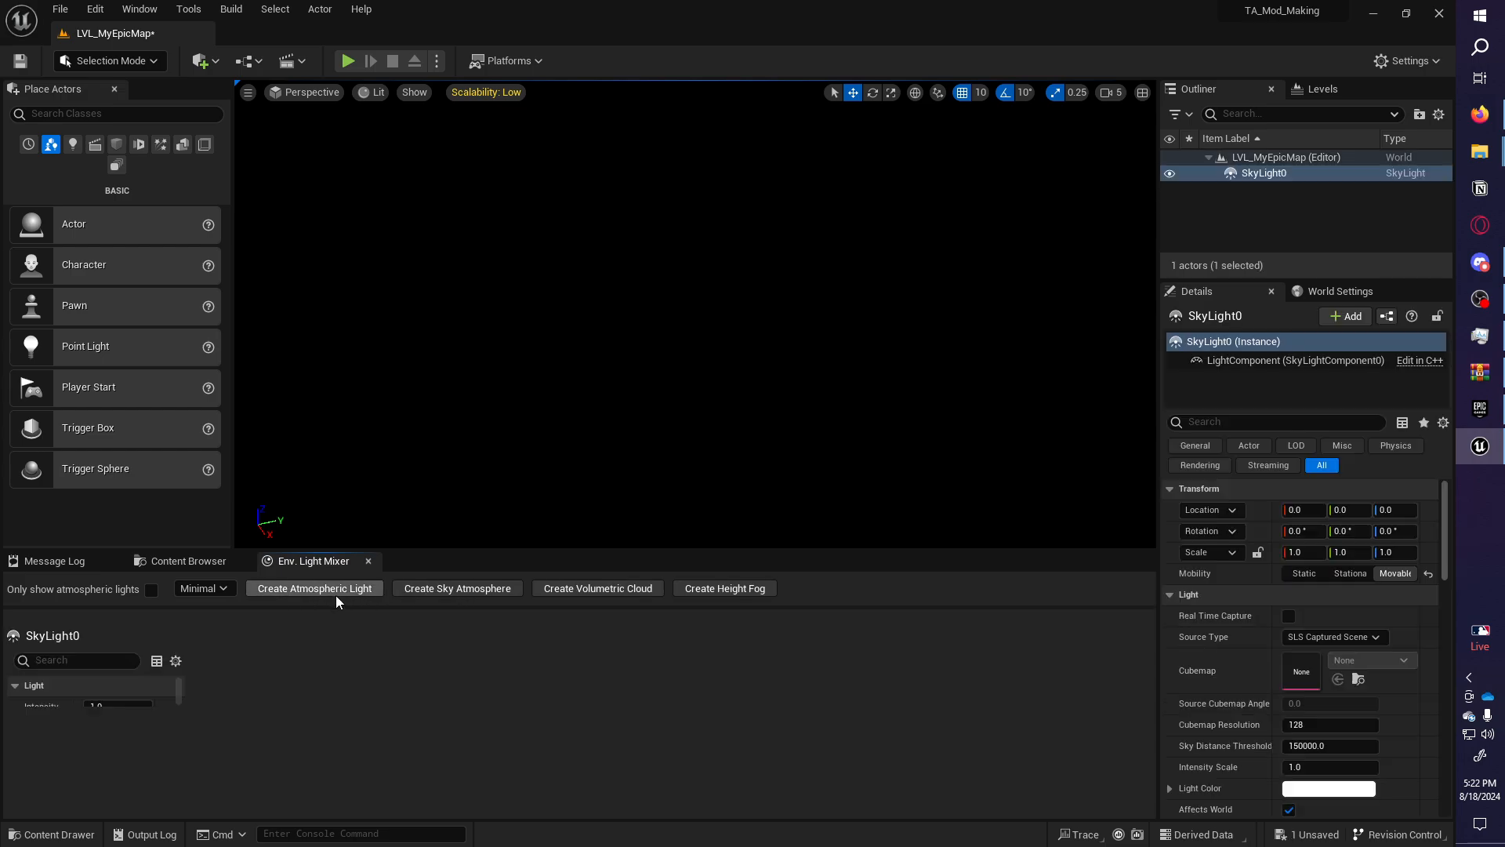
{"action": "left_click", "coordinate": [356, 592]}
{"action": "left_click", "coordinate": [362, 590]}
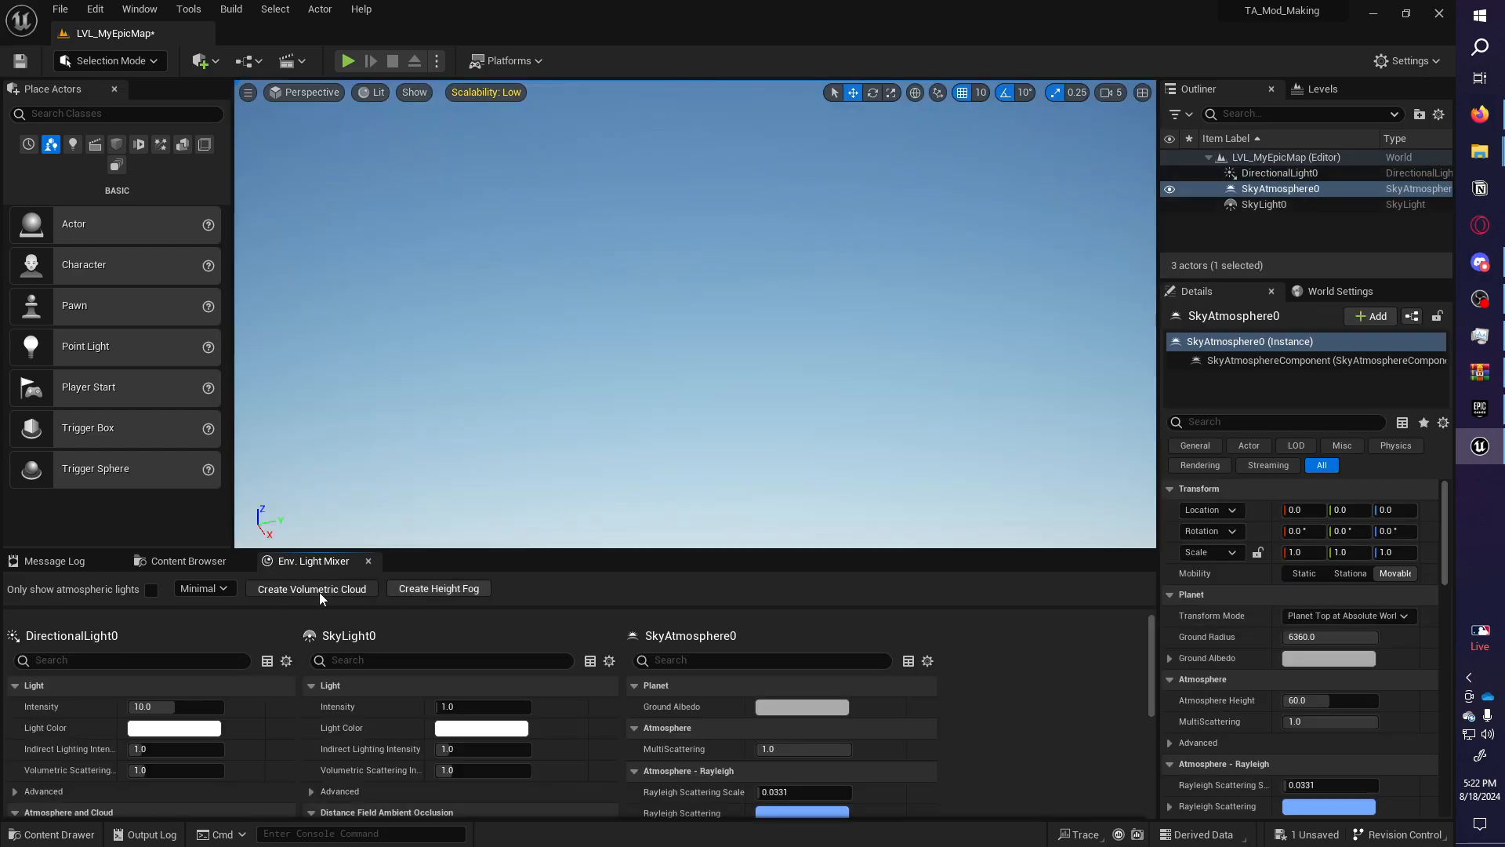
{"action": "left_click", "coordinate": [321, 592]}
{"action": "left_click", "coordinate": [343, 592]}
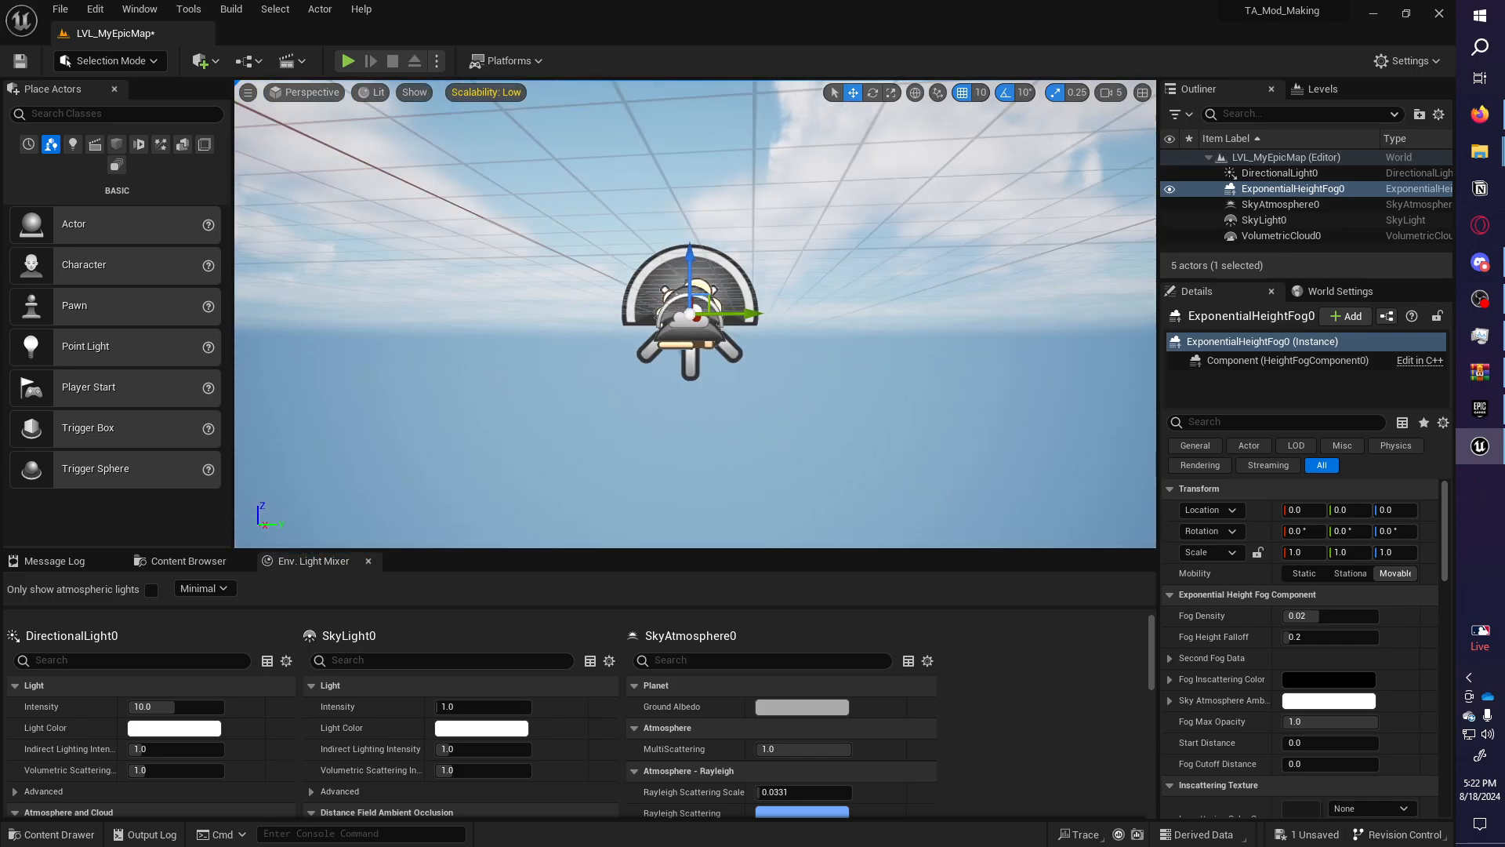
{"action": "right_click_drag", "start_coordinate": [626, 353], "coordinate": [626, 352]}
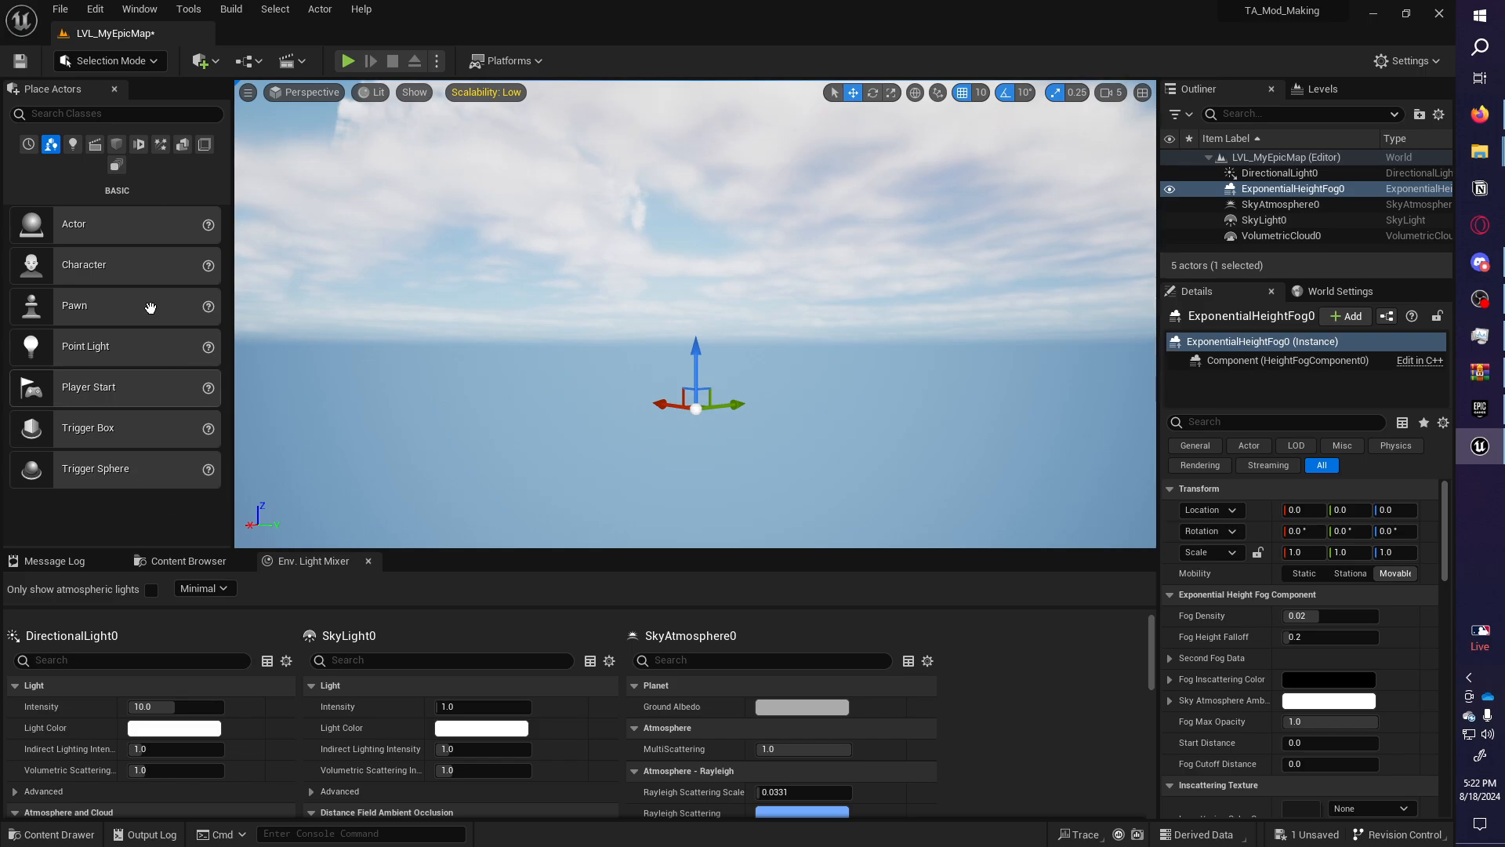
{"action": "left_click", "coordinate": [157, 561]}
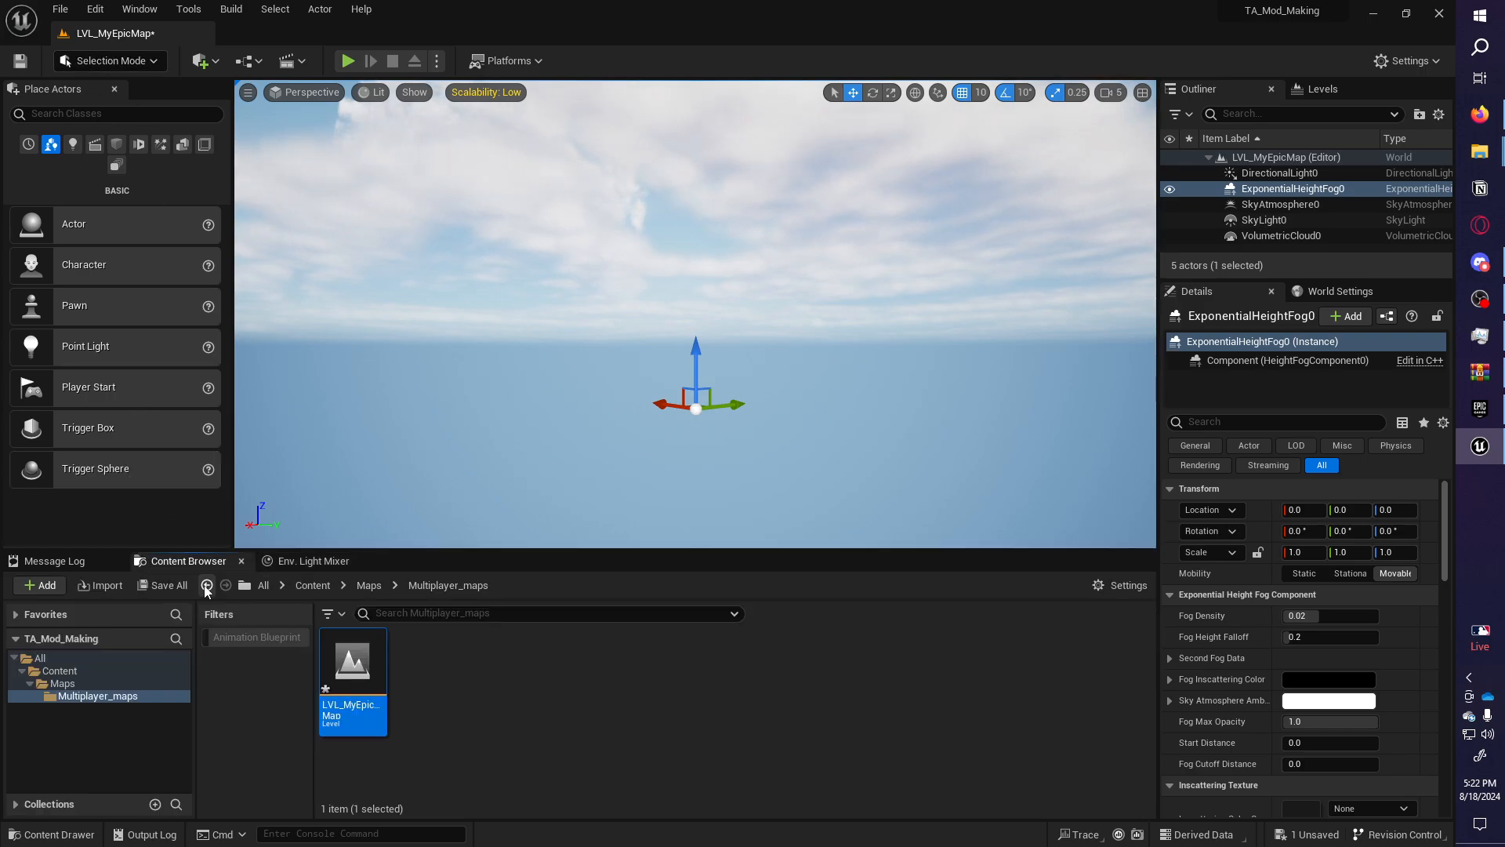
Save LVL_MyEpicMap through Save All and Save Selected.
{"action": "left_click", "coordinate": [172, 590]}
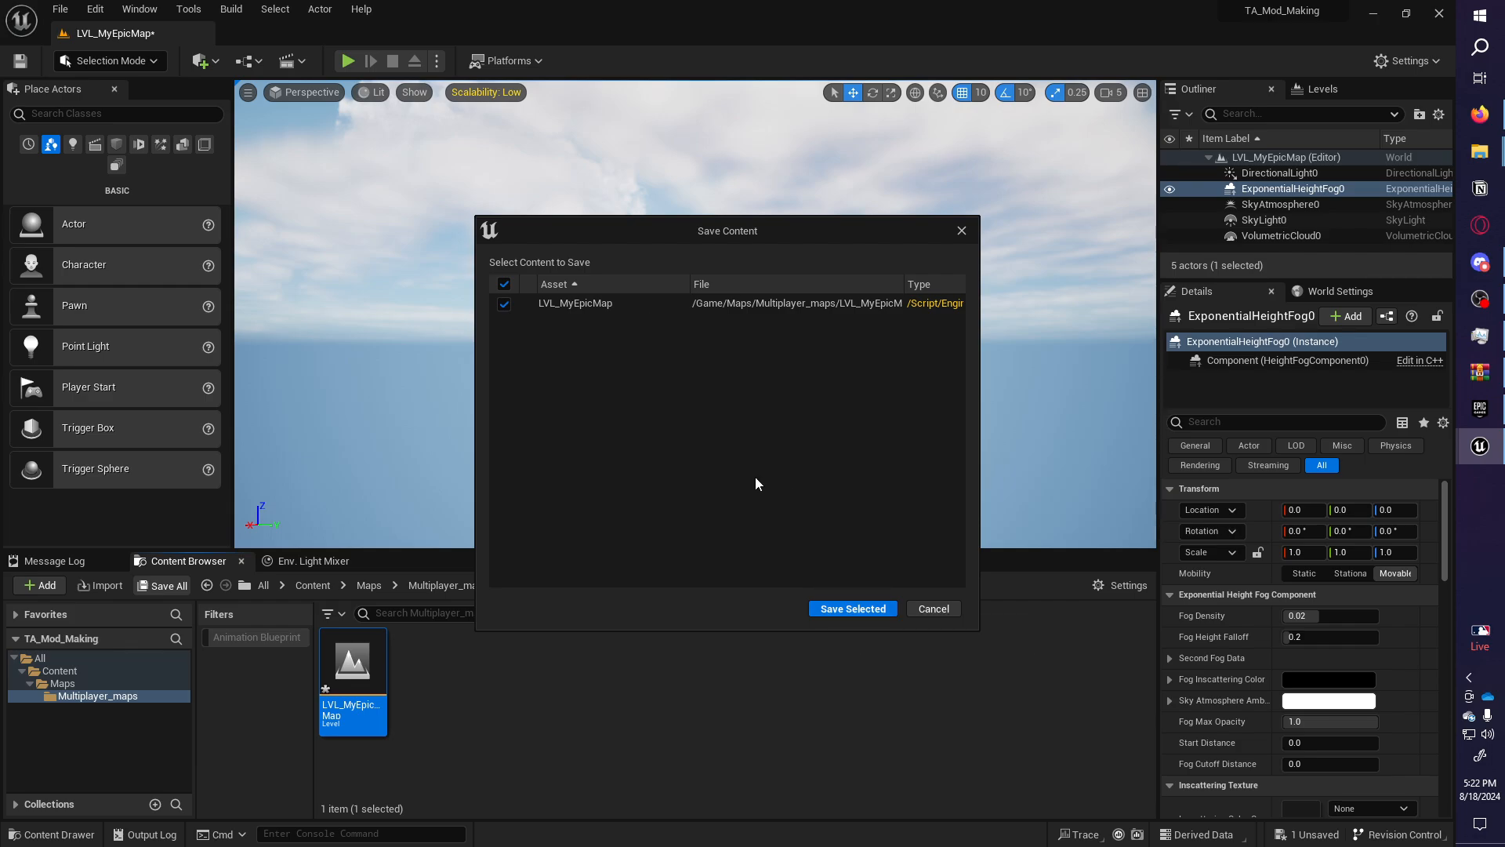
{"action": "left_click", "coordinate": [852, 609]}
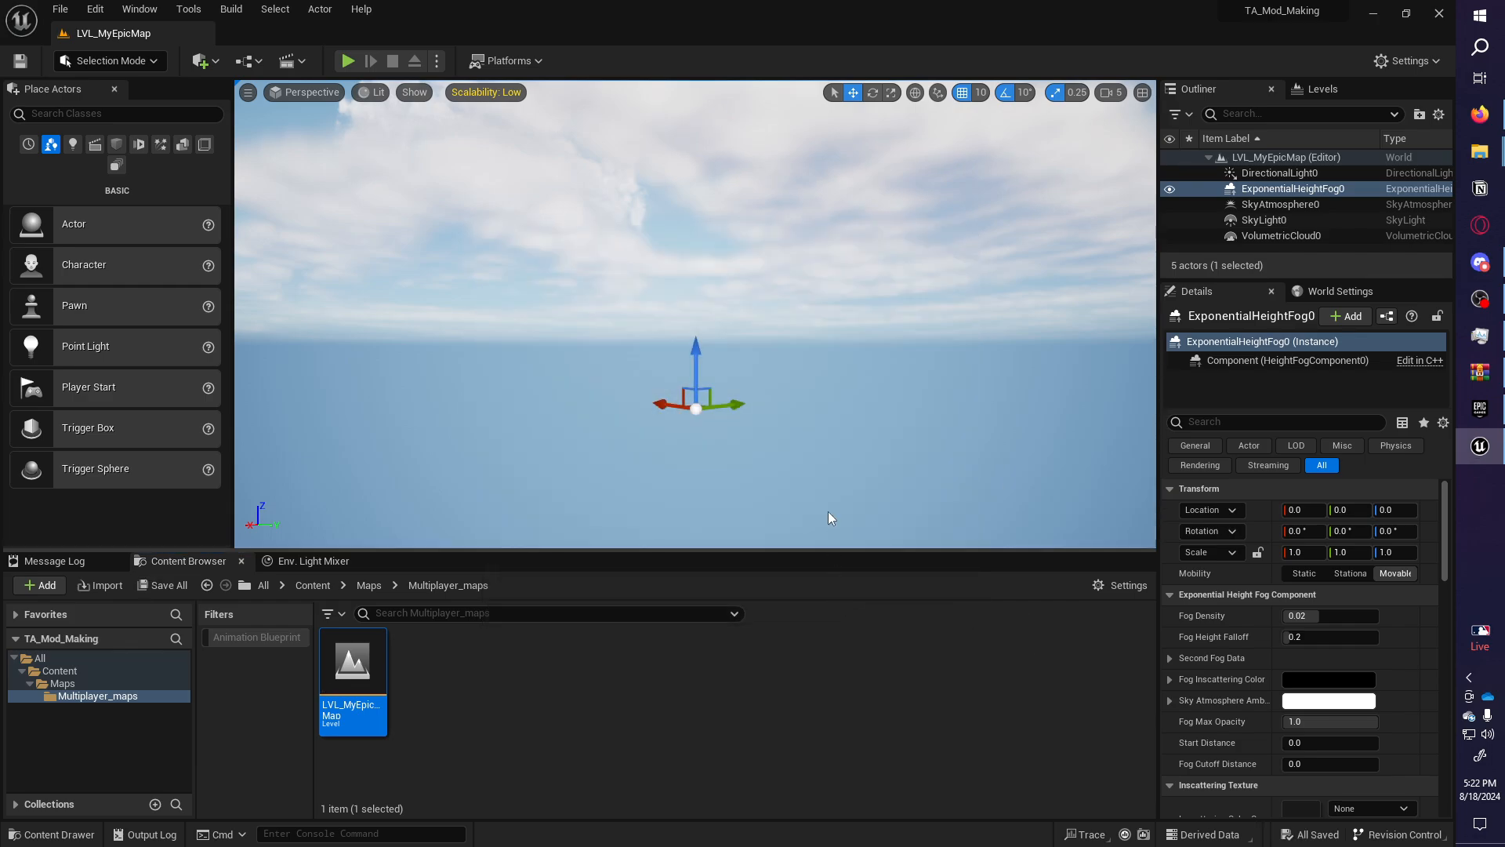
{"action": "mouse_move", "coordinate": [871, 358]}
{"action": "right_mouse_down"}
{"action": "mouse_move", "coordinate": [847, 380]}
{"action": "mouse_move", "coordinate": [886, 388]}
{"action": "mouse_move", "coordinate": [871, 359]}
{"action": "right_mouse_up"}
{"action": "left_click_drag", "start_coordinate": [1320, 279], "coordinate": [1321, 399]}
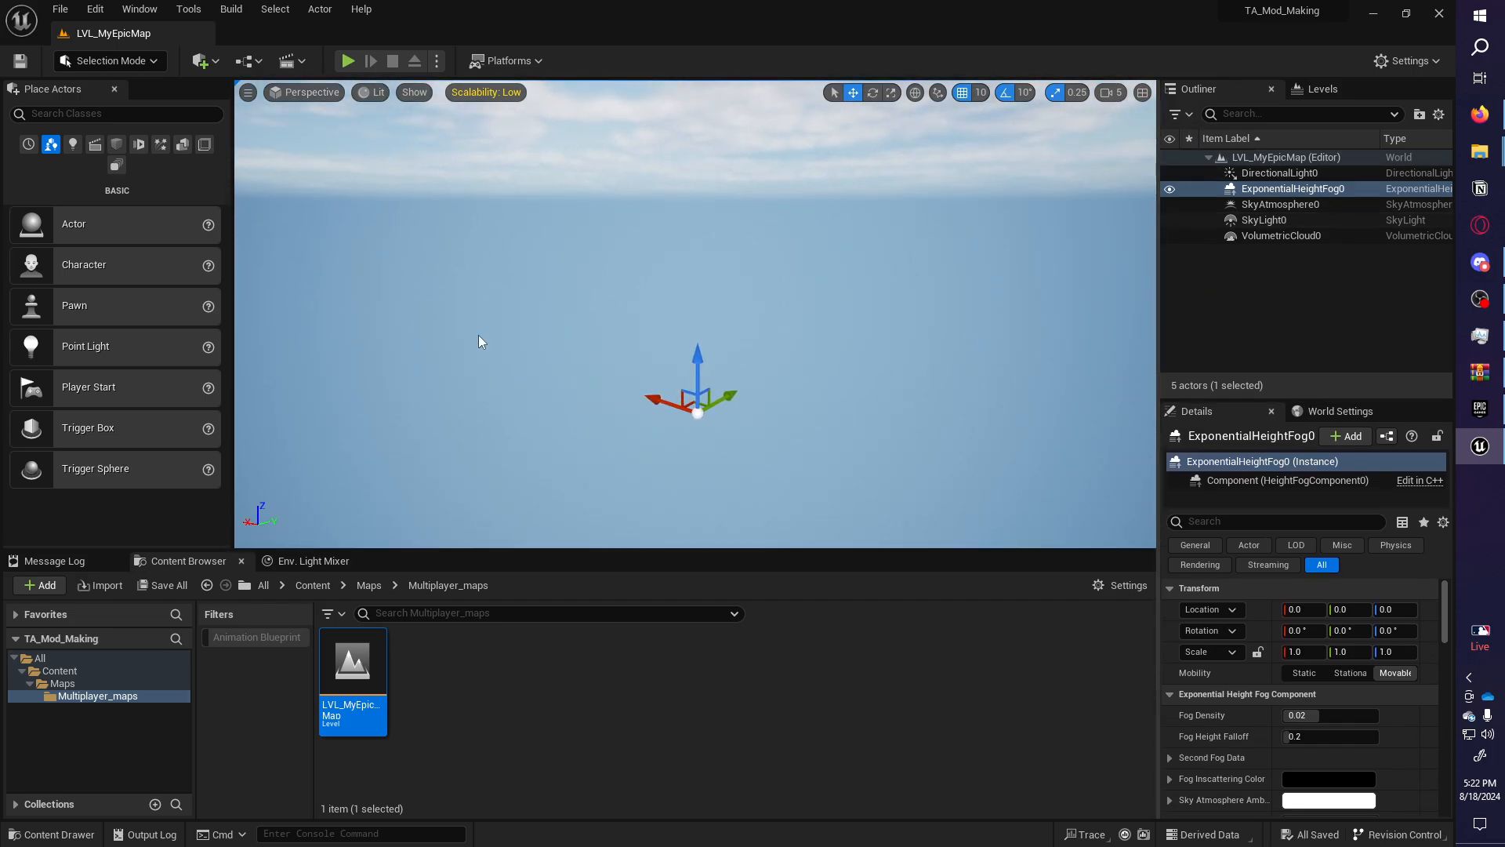
{"action": "right_click_drag", "start_coordinate": [985, 407], "coordinate": [1008, 347]}
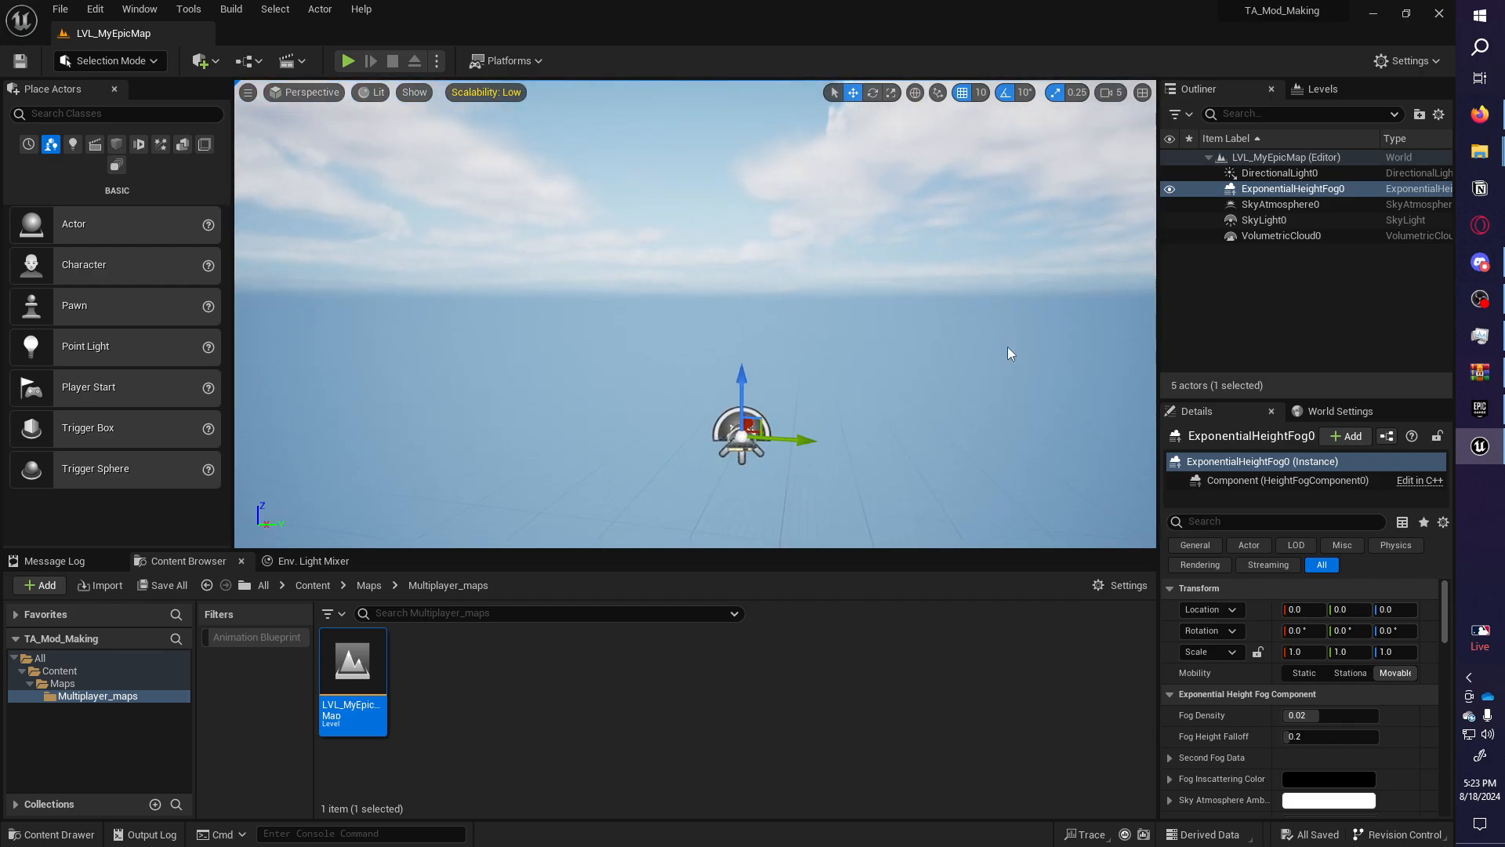
{"action": "left_click", "coordinate": [120, 144]}
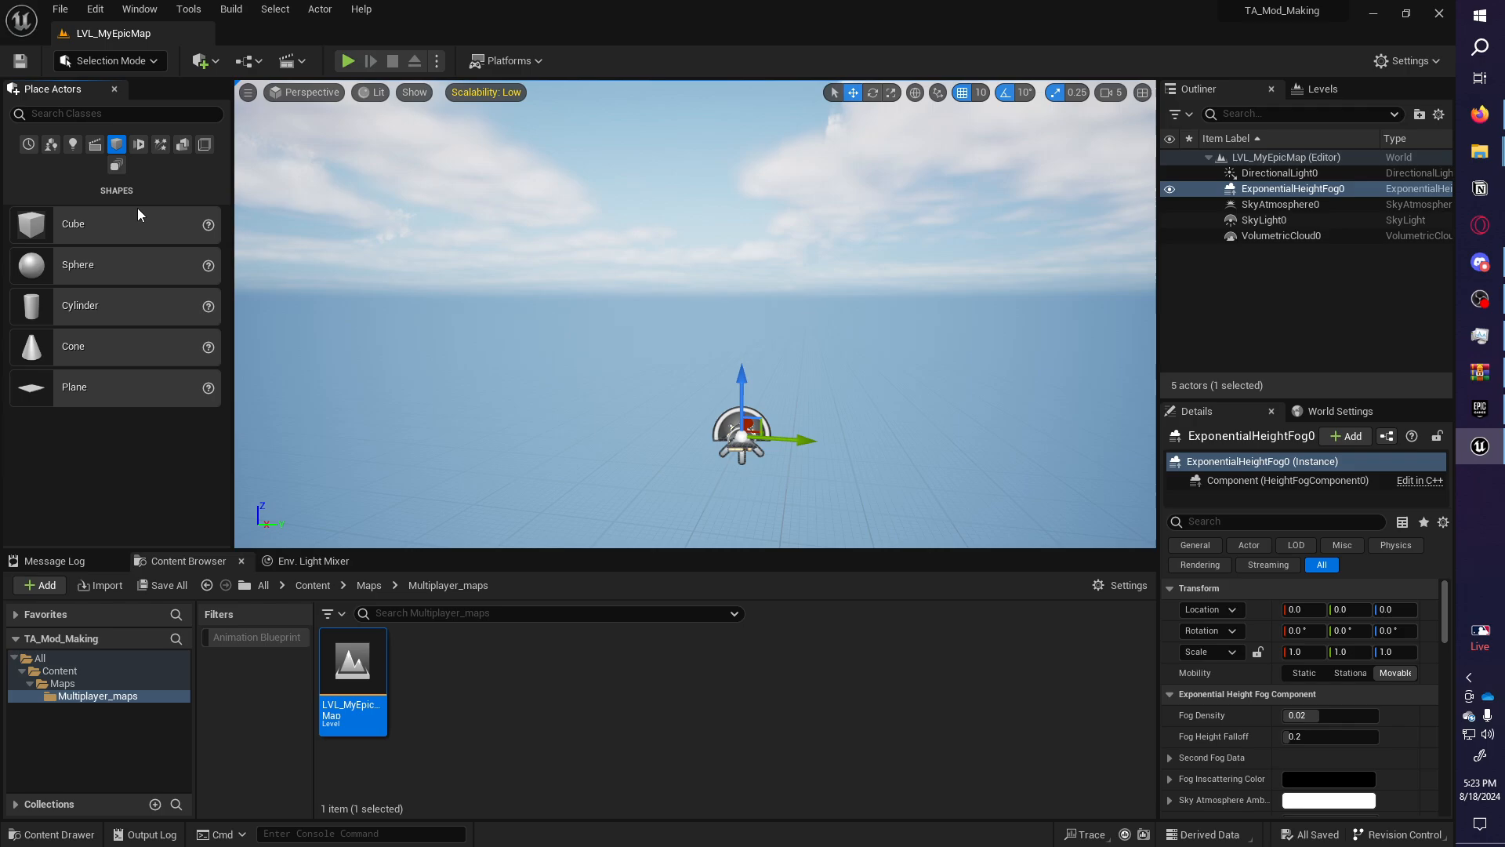
{"action": "left_click", "coordinate": [181, 146]}
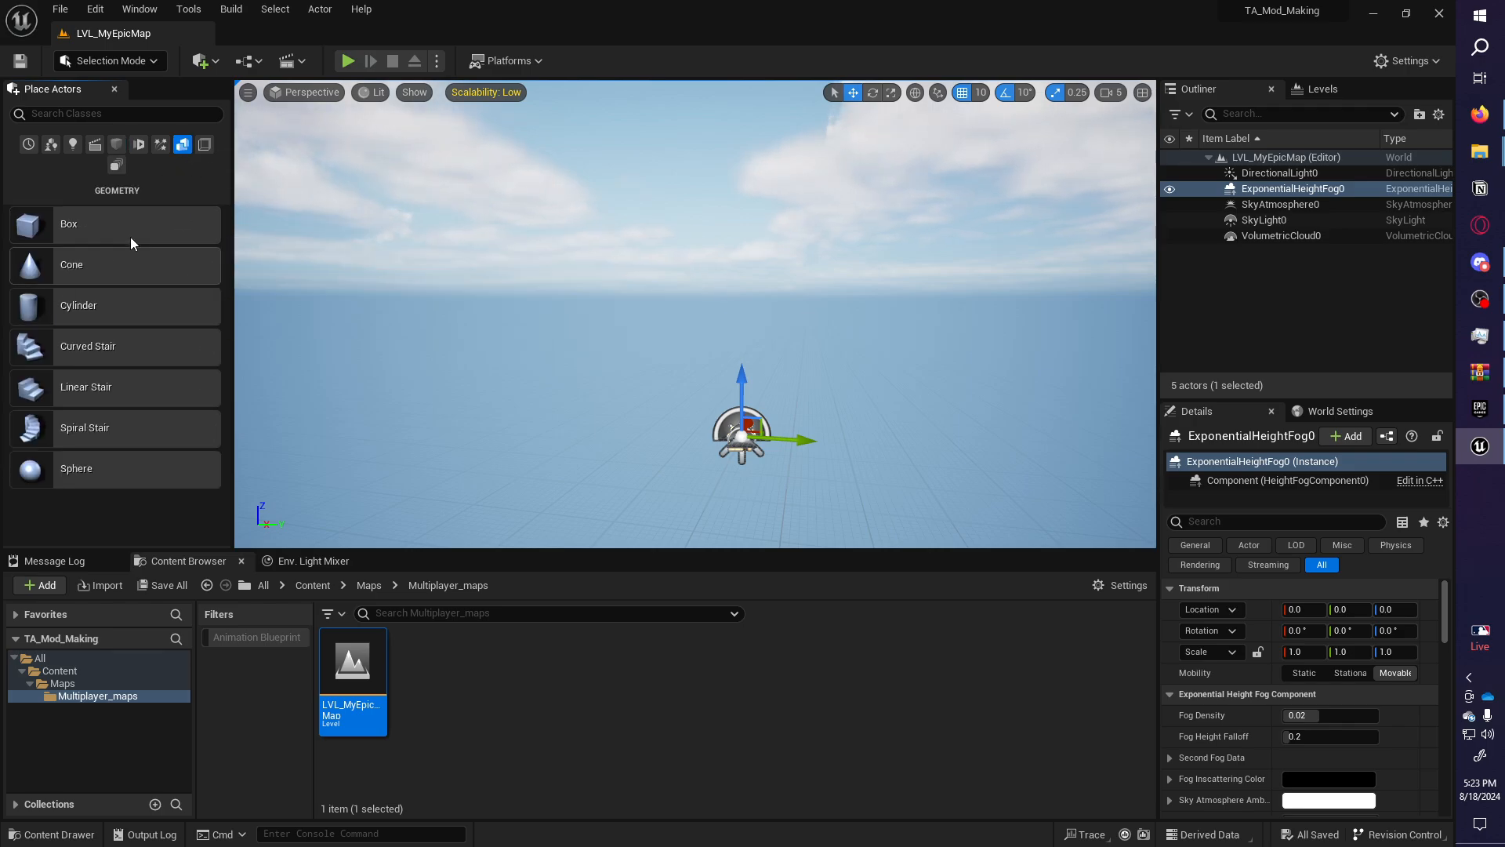
{"action": "left_click", "coordinate": [120, 147]}
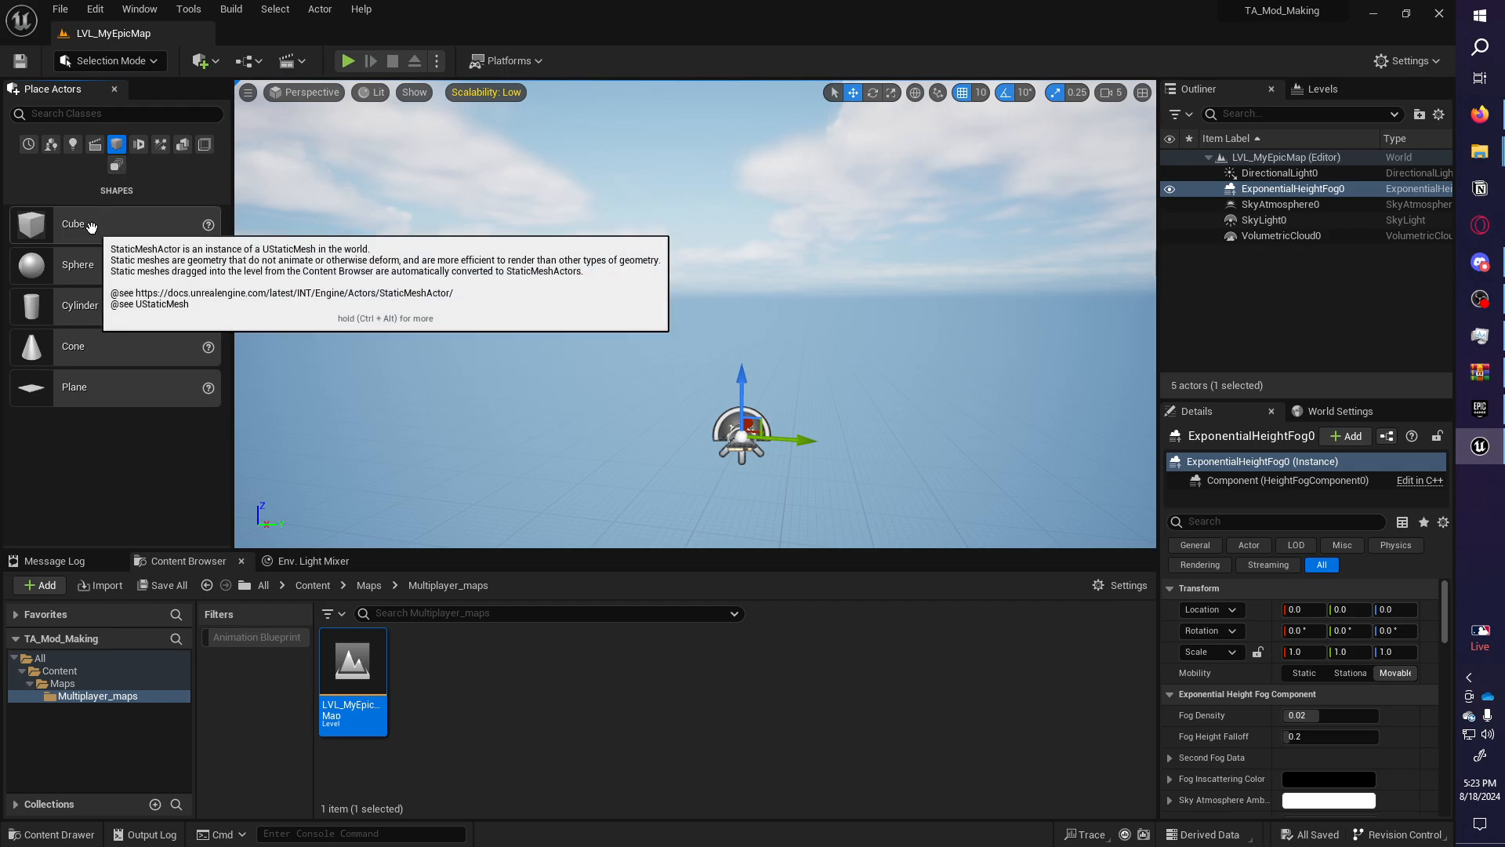
{"action": "right_click_drag", "start_coordinate": [439, 314], "coordinate": [463, 353]}
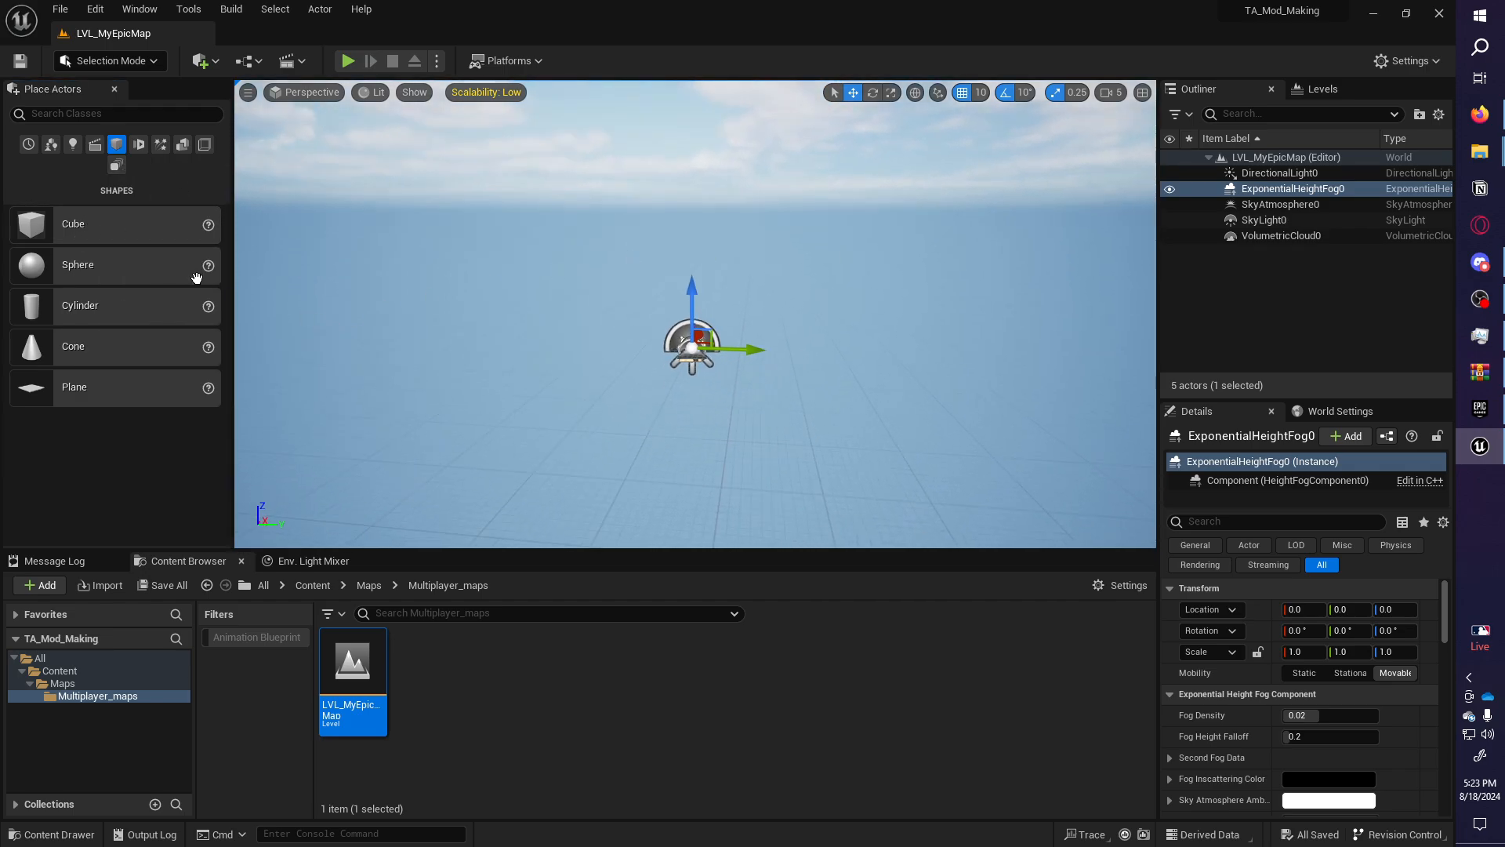
{"action": "left_click_drag", "start_coordinate": [95, 230], "coordinate": [700, 337]}
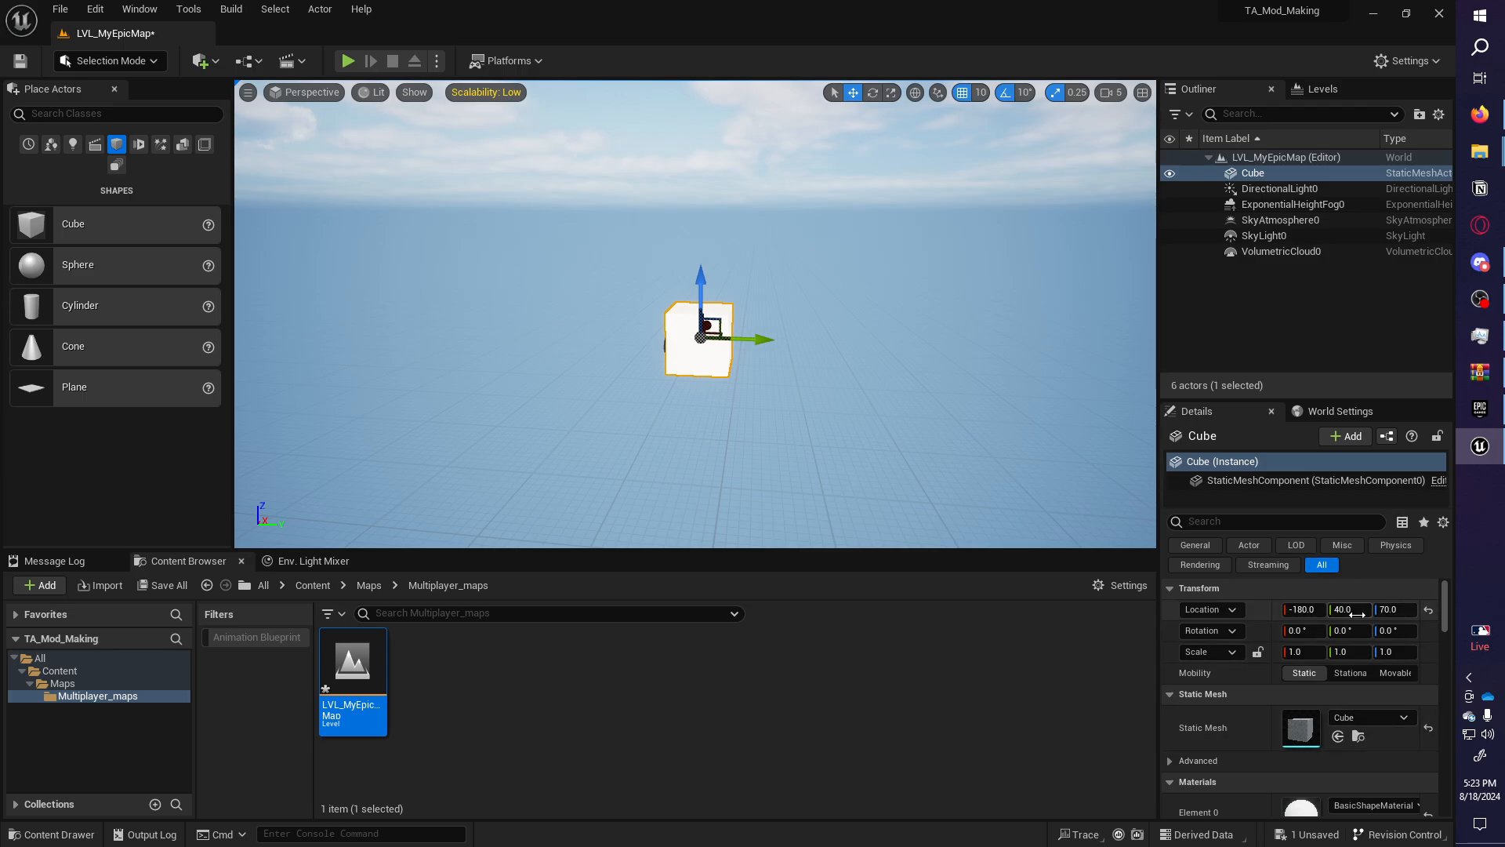
{"action": "left_click", "coordinate": [1428, 611]}
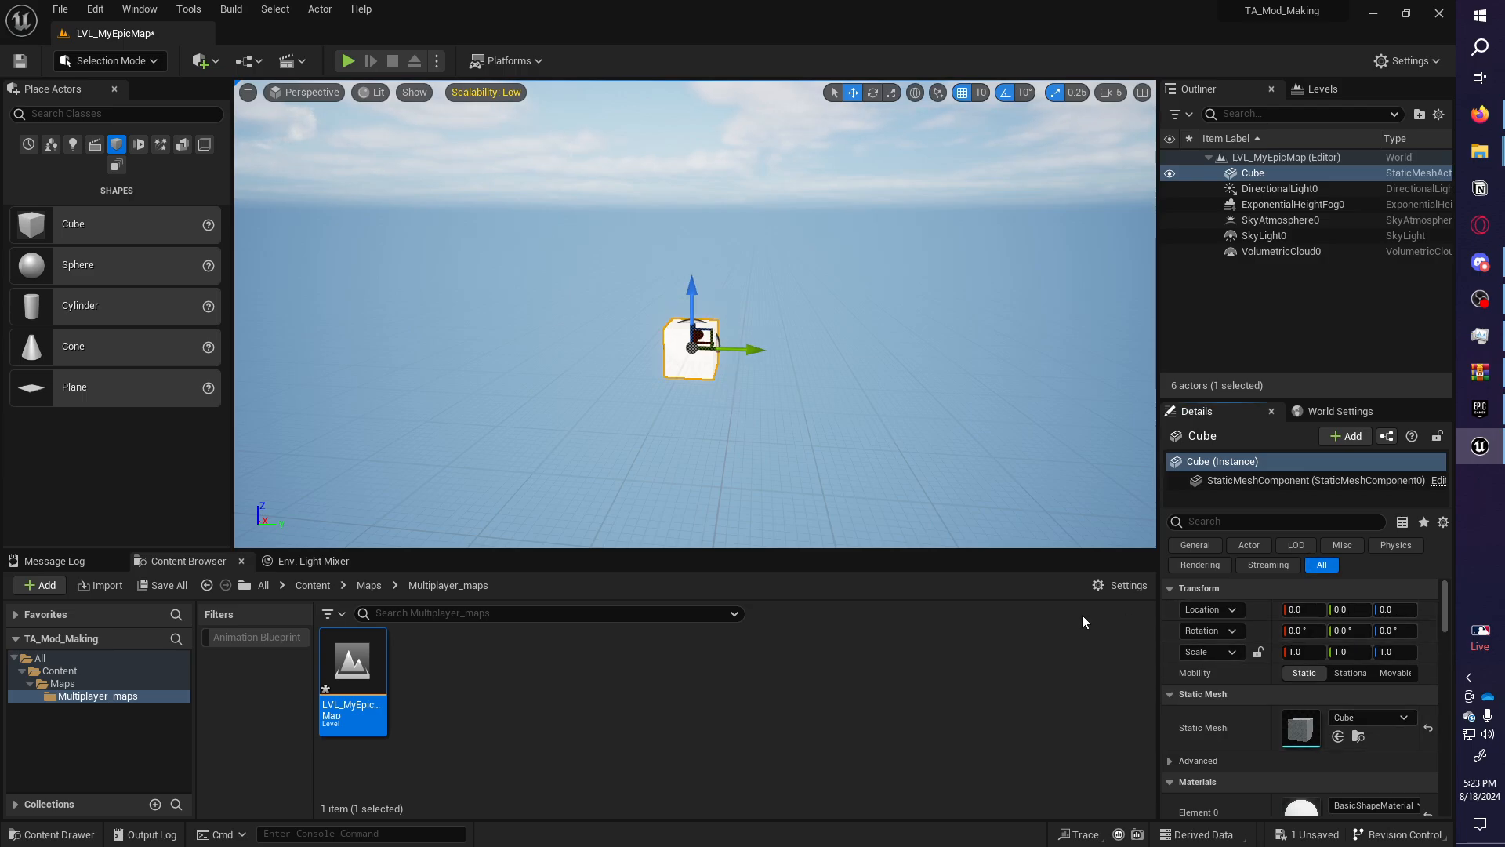
{"action": "right_click_drag", "start_coordinate": [925, 376], "coordinate": [694, 325]}
{"action": "scroll", "coordinate": [706, 353], "scroll_direction": "down", "scroll_amount": 1}
{"action": "scroll", "coordinate": [706, 486], "scroll_direction": "down", "scroll_amount": 3}
{"action": "key", "text": "Delete"}
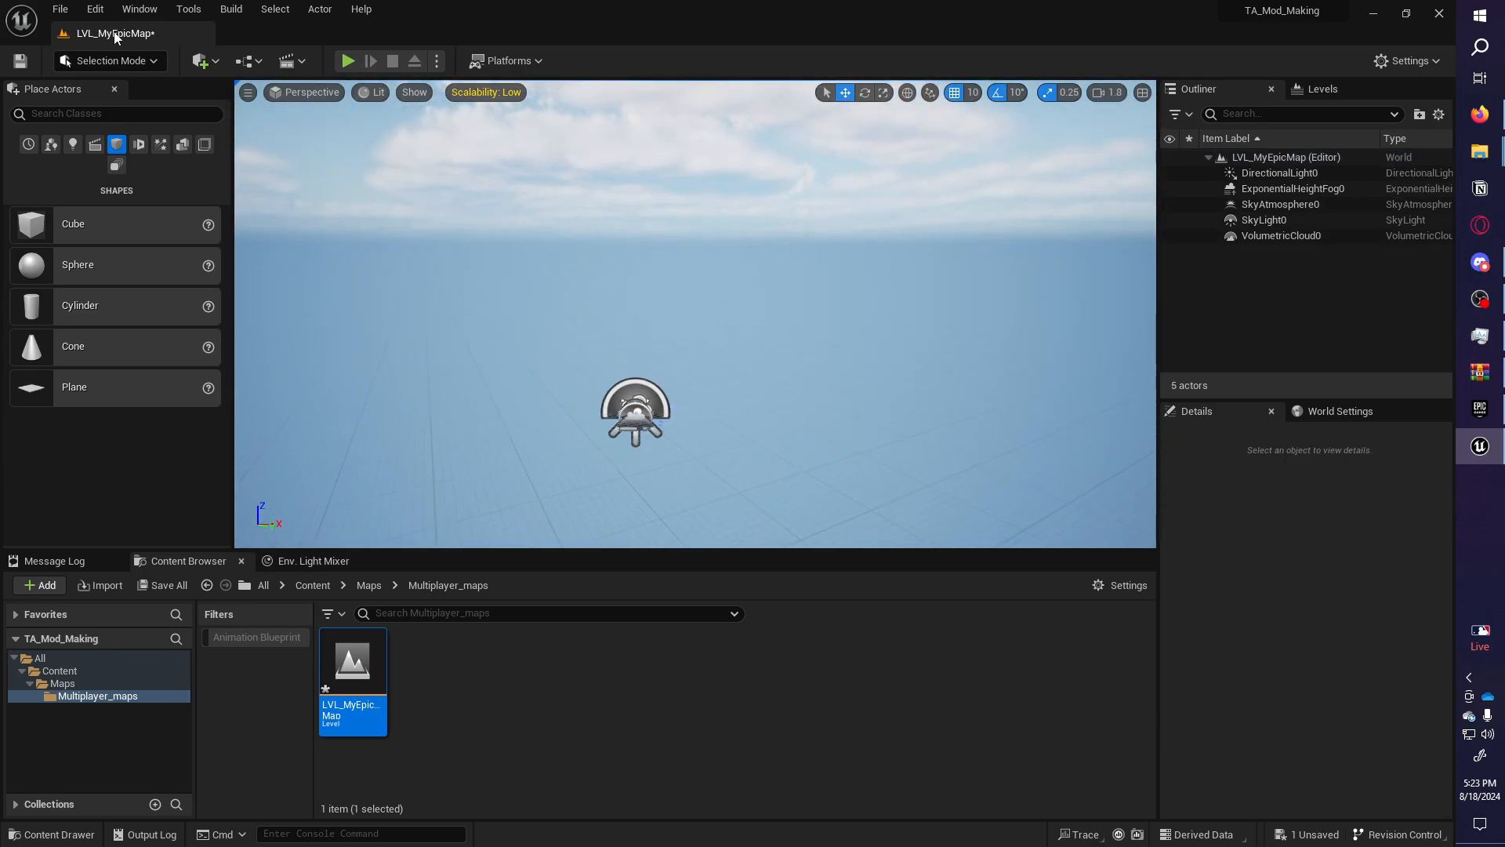
Place a Box brush at the world origin and scale it to 27×33.75×12.75.
{"action": "left_click", "coordinate": [182, 144]}
{"action": "left_click_drag", "start_coordinate": [101, 238], "coordinate": [683, 352]}
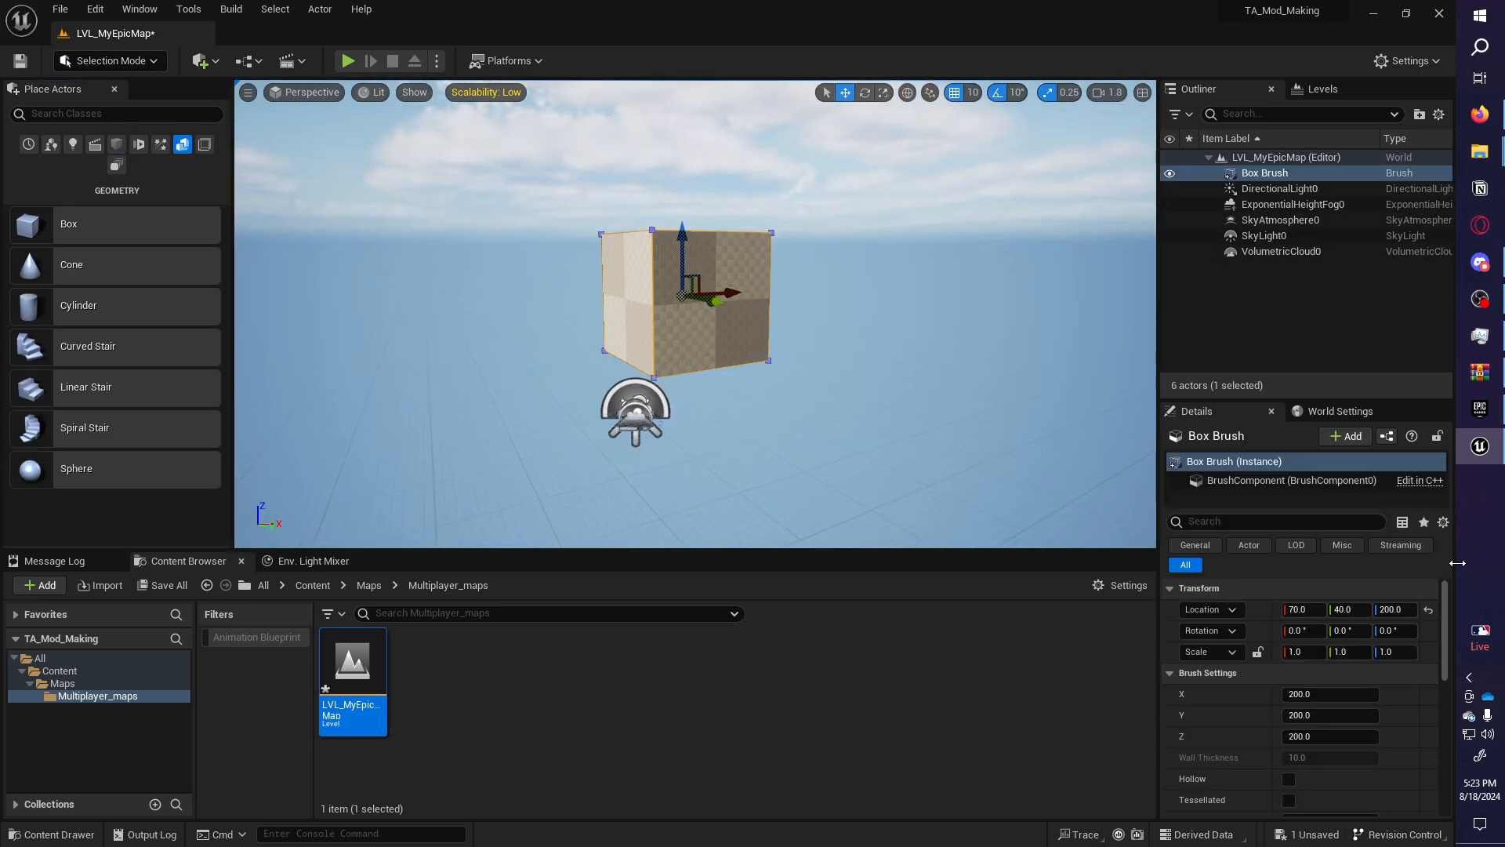
{"action": "left_click", "coordinate": [1428, 610]}
{"action": "right_click_drag", "start_coordinate": [678, 316], "coordinate": [683, 369]}
{"action": "key", "text": "r"}
{"action": "mouse_move", "coordinate": [677, 316]}
{"action": "left_mouse_down"}
{"action": "mouse_move", "coordinate": [867, 287]}
{"action": "mouse_move", "coordinate": [674, 338]}
{"action": "mouse_move", "coordinate": [895, 330]}
{"action": "left_mouse_up"}
{"action": "scroll", "coordinate": [876, 287], "scroll_direction": "down", "scroll_amount": 8}
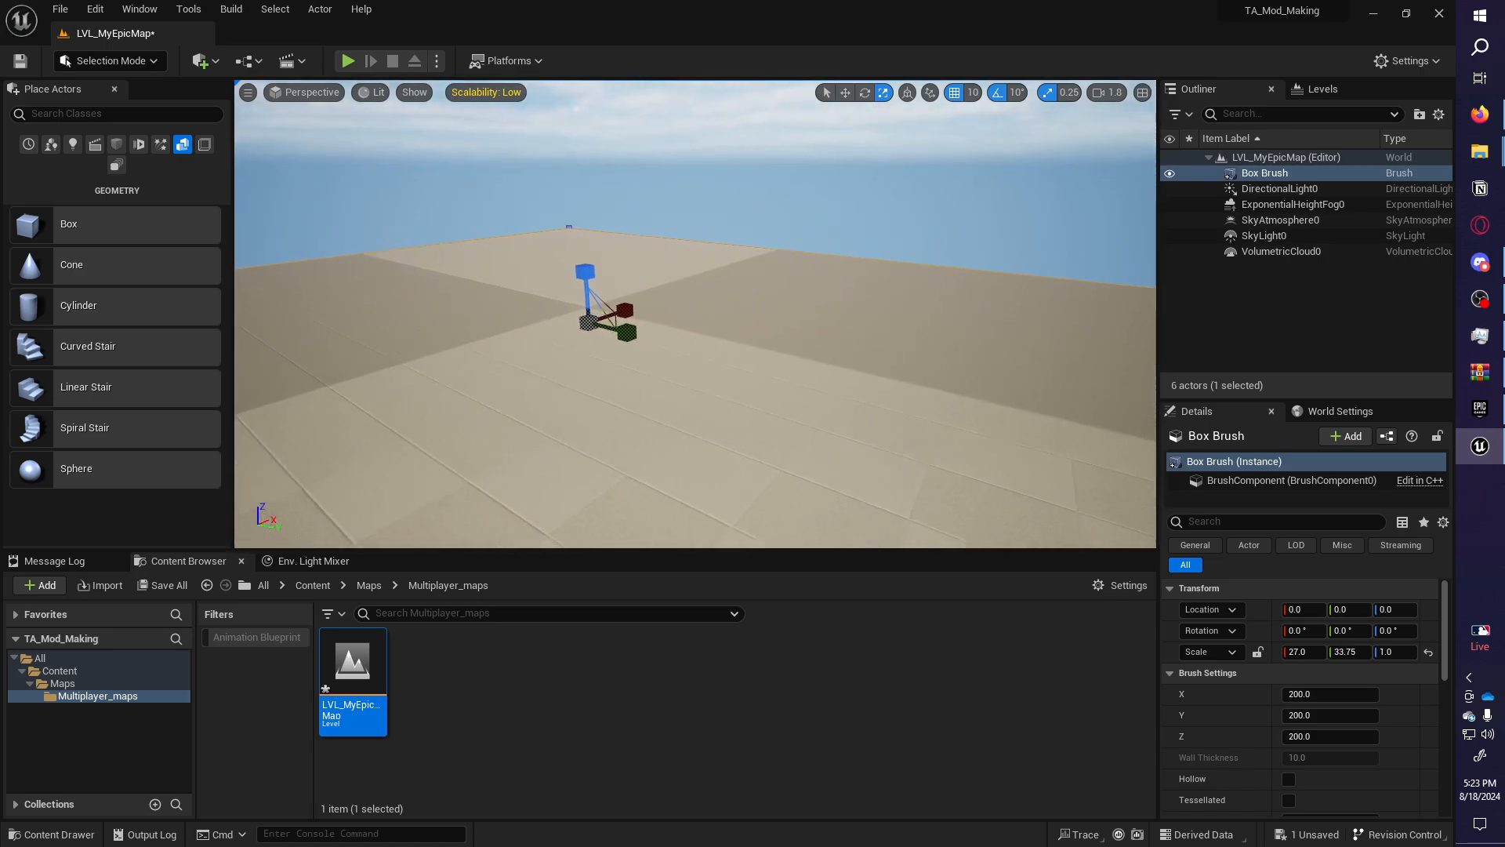
{"action": "left_click_drag", "start_coordinate": [705, 287], "coordinate": [705, 199]}
{"action": "mouse_move", "coordinate": [704, 200]}
{"action": "right_mouse_down"}
{"action": "mouse_move", "coordinate": [815, 110]}
{"action": "mouse_move", "coordinate": [737, 130]}
{"action": "mouse_move", "coordinate": [698, 169]}
{"action": "mouse_move", "coordinate": [619, 174]}
{"action": "right_mouse_up"}
Tick Hollow on the box brush, check its interior, and duplicate it with Ctrl+D.
{"action": "key", "text": "d"}
{"action": "scroll", "coordinate": [1286, 650], "scroll_direction": "down", "scroll_amount": 4}
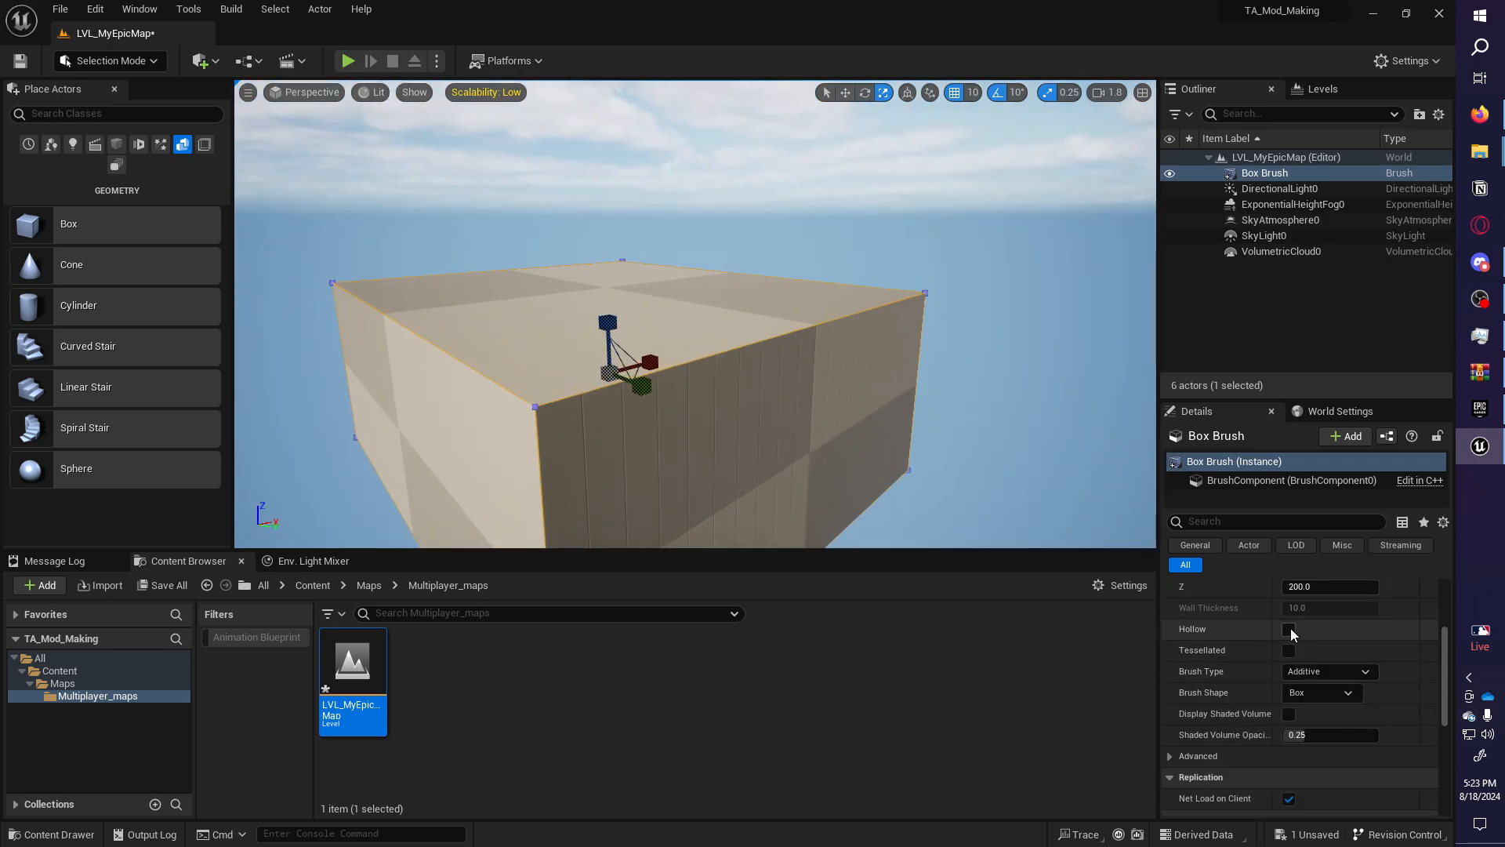
{"action": "left_click", "coordinate": [1290, 631]}
{"action": "mouse_move", "coordinate": [834, 413]}
{"action": "right_mouse_down"}
{"action": "mouse_move", "coordinate": [772, 463]}
{"action": "mouse_move", "coordinate": [772, 392]}
{"action": "mouse_move", "coordinate": [1074, 370]}
{"action": "mouse_move", "coordinate": [1152, 381]}
{"action": "mouse_move", "coordinate": [1133, 395]}
{"action": "right_mouse_up"}
{"action": "key", "text": "w"}
{"action": "key", "text": "a"}
{"action": "key", "text": "f"}
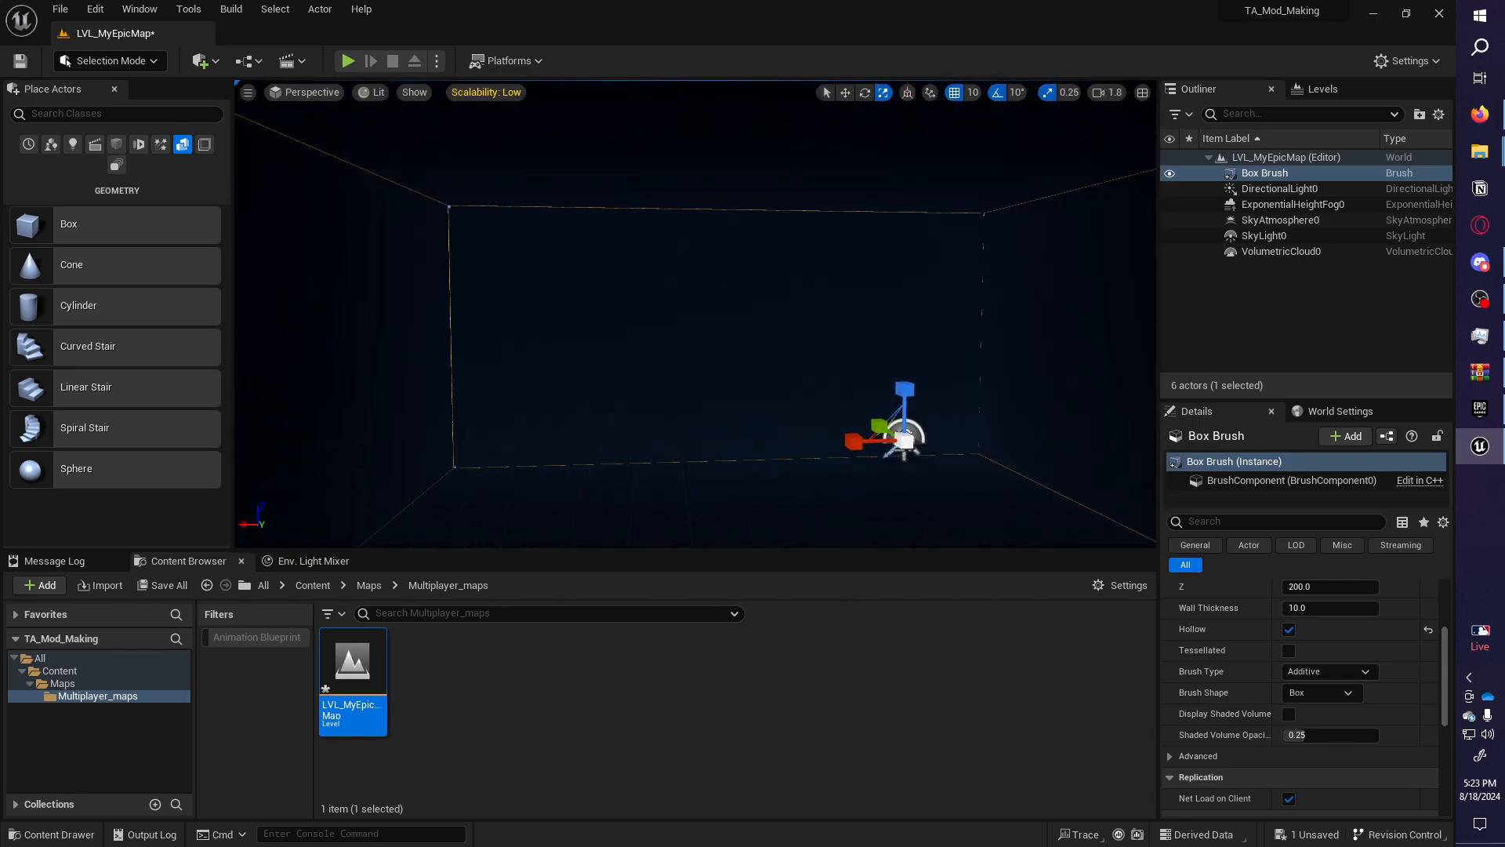
{"action": "key", "text": "w"}
{"action": "right_click_drag", "start_coordinate": [783, 277], "coordinate": [678, 284]}
{"action": "key", "text": "d"}
{"action": "key", "text": "ctrl+d"}
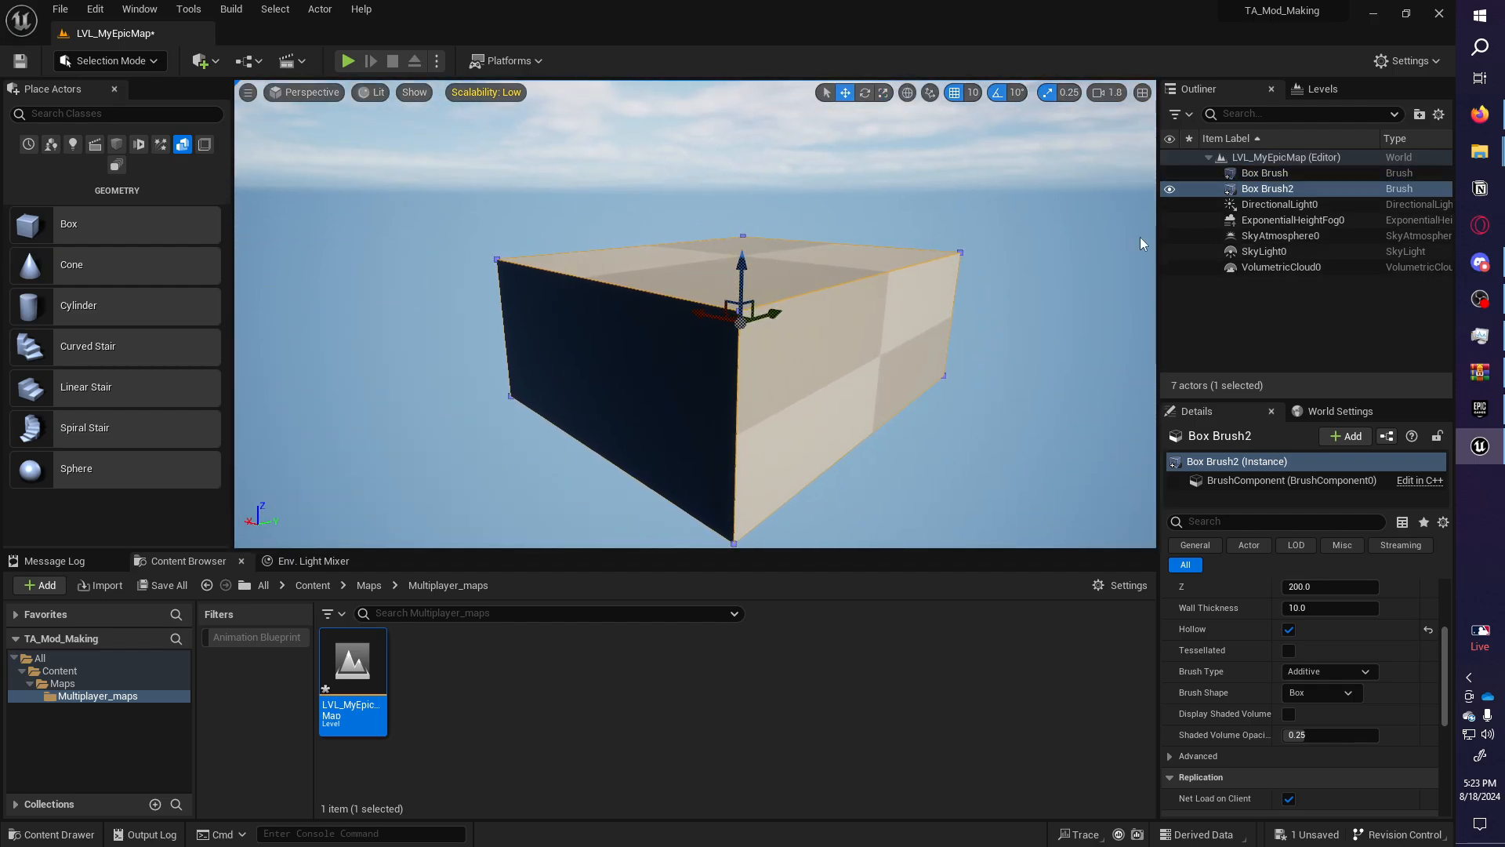
Turn the duplicate into a solid low block with Brush Type Subtractive.
{"action": "left_click_drag", "start_coordinate": [736, 266], "coordinate": [738, 200]}
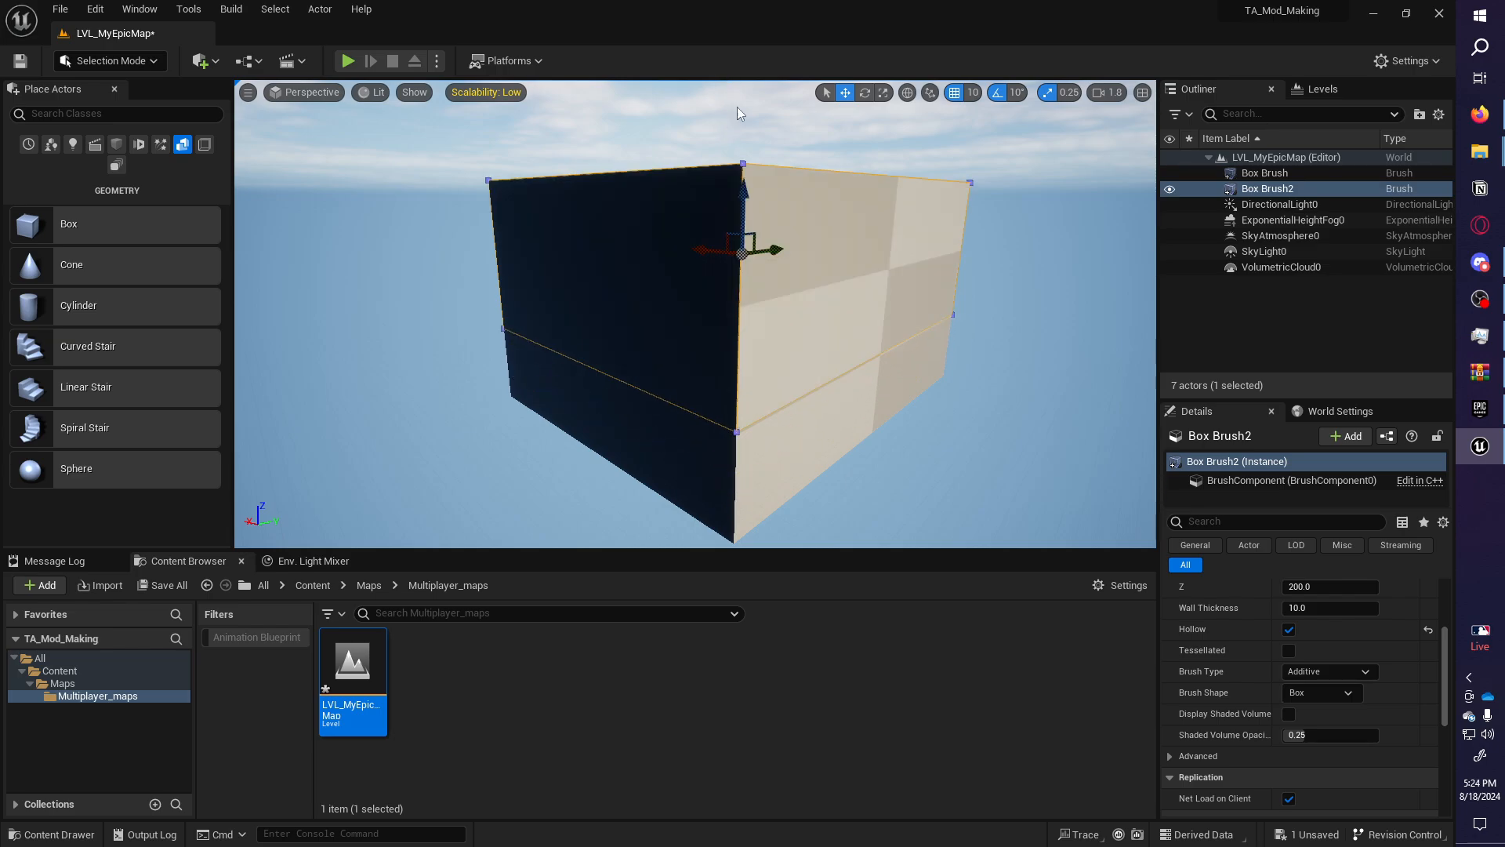
{"action": "left_click", "coordinate": [1289, 629]}
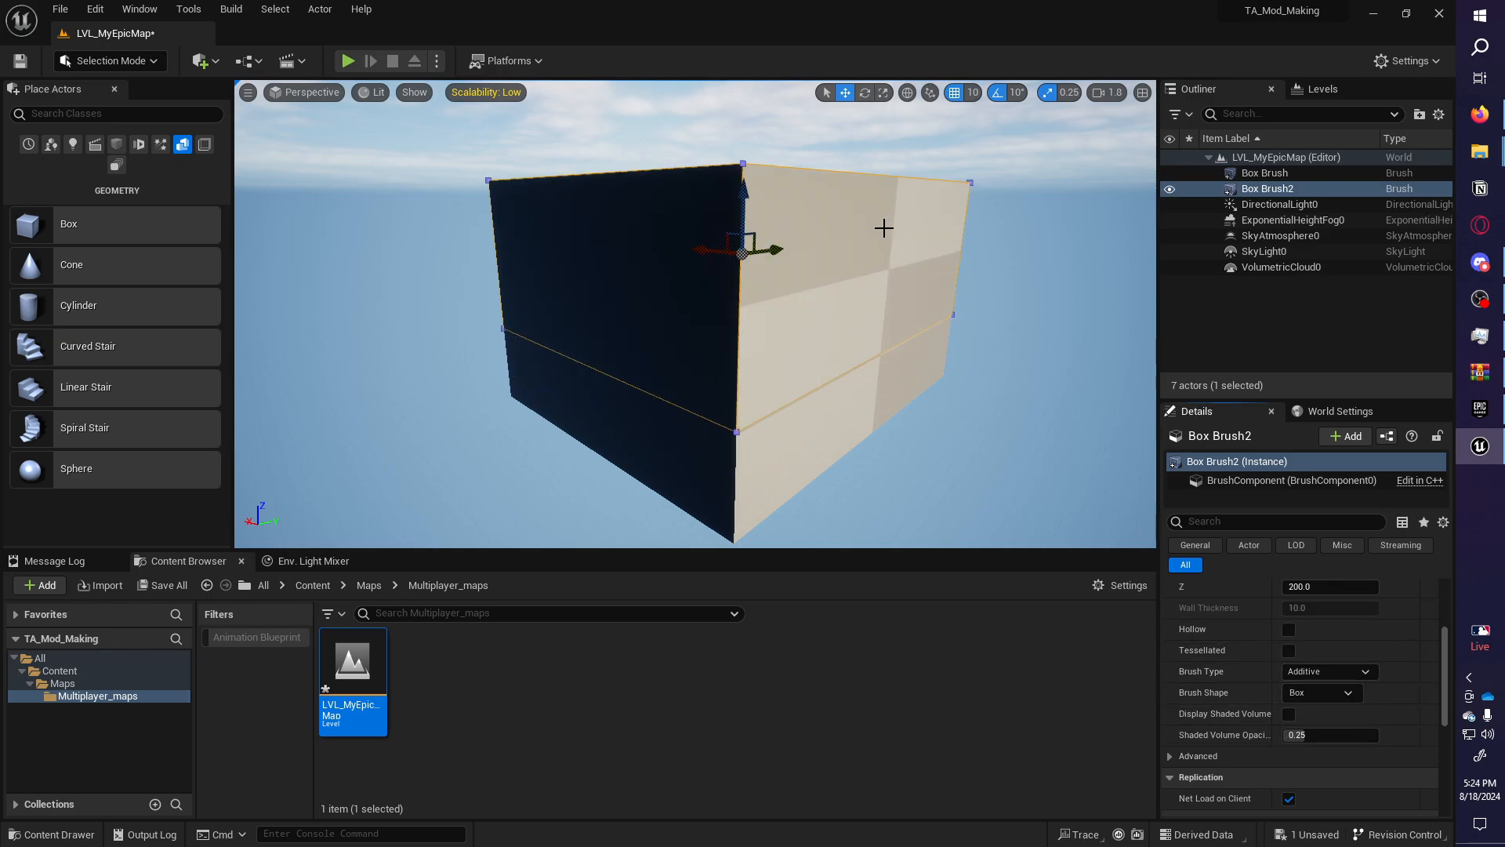
{"action": "key", "text": "r"}
{"action": "left_click_drag", "start_coordinate": [696, 251], "coordinate": [670, 253]}
{"action": "mouse_move", "coordinate": [743, 202]}
{"action": "left_mouse_down"}
{"action": "mouse_move", "coordinate": [733, 324]}
{"action": "mouse_move", "coordinate": [734, 283]}
{"action": "mouse_move", "coordinate": [783, 316]}
{"action": "mouse_move", "coordinate": [732, 328]}
{"action": "mouse_move", "coordinate": [760, 359]}
{"action": "left_mouse_up"}
{"action": "key", "text": "w"}
{"action": "key", "text": "r"}
{"action": "key", "text": "w"}
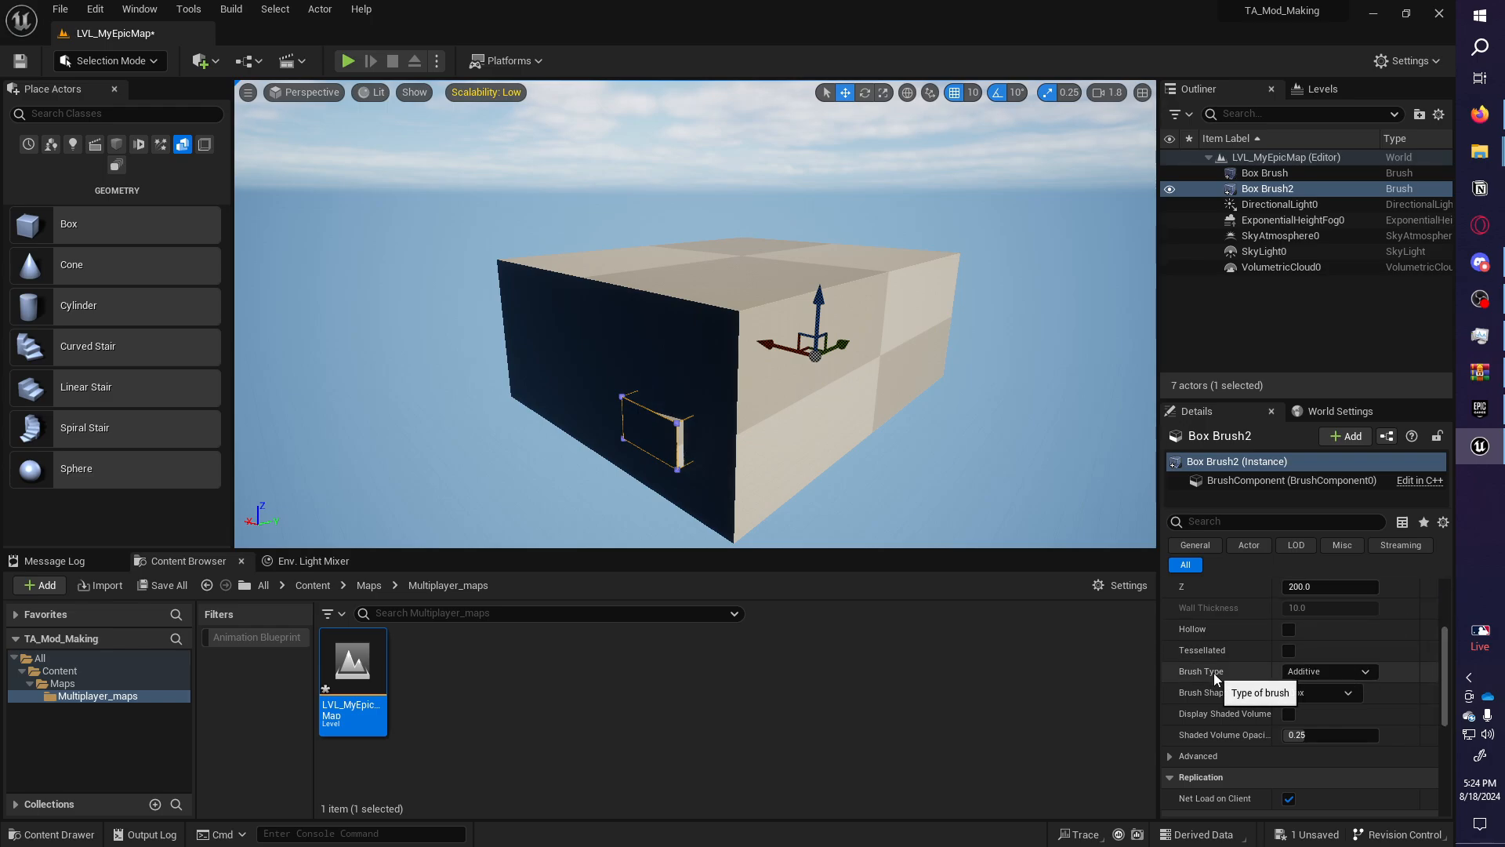
{"action": "left_click", "coordinate": [1344, 672]}
{"action": "left_click", "coordinate": [1297, 703]}
Stretch the subtractive cutter taller and set it into the wall at window height.
{"action": "key", "text": "w"}
{"action": "mouse_move", "coordinate": [941, 392]}
{"action": "right_mouse_down"}
{"action": "mouse_move", "coordinate": [886, 377]}
{"action": "mouse_move", "coordinate": [611, 408]}
{"action": "mouse_move", "coordinate": [627, 400]}
{"action": "right_mouse_up"}
{"action": "scroll", "coordinate": [784, 392], "scroll_direction": "up", "scroll_amount": 1}
{"action": "key", "text": "d"}
{"action": "scroll", "coordinate": [667, 392], "scroll_direction": "down", "scroll_amount": 1}
{"action": "right_click_drag", "start_coordinate": [897, 414], "coordinate": [929, 414]}
{"action": "key", "text": "r"}
{"action": "mouse_move", "coordinate": [609, 226]}
{"action": "left_mouse_down"}
{"action": "mouse_move", "coordinate": [609, 187]}
{"action": "mouse_move", "coordinate": [611, 285]}
{"action": "left_mouse_up"}
{"action": "key", "text": "w"}
{"action": "key", "text": "s"}
{"action": "mouse_move", "coordinate": [612, 286]}
{"action": "right_mouse_down"}
{"action": "mouse_move", "coordinate": [607, 262]}
{"action": "mouse_move", "coordinate": [611, 285]}
{"action": "right_mouse_up"}
{"action": "mouse_move", "coordinate": [611, 286]}
{"action": "left_mouse_down"}
{"action": "mouse_move", "coordinate": [612, 237]}
{"action": "mouse_move", "coordinate": [612, 249]}
{"action": "left_mouse_up"}
{"action": "right_click_drag", "start_coordinate": [612, 250], "coordinate": [670, 284]}
Duplicate the window cutter twice along the wall for a second and middle window.
{"action": "key", "text": "s"}
{"action": "key", "text": "ctrl+d"}
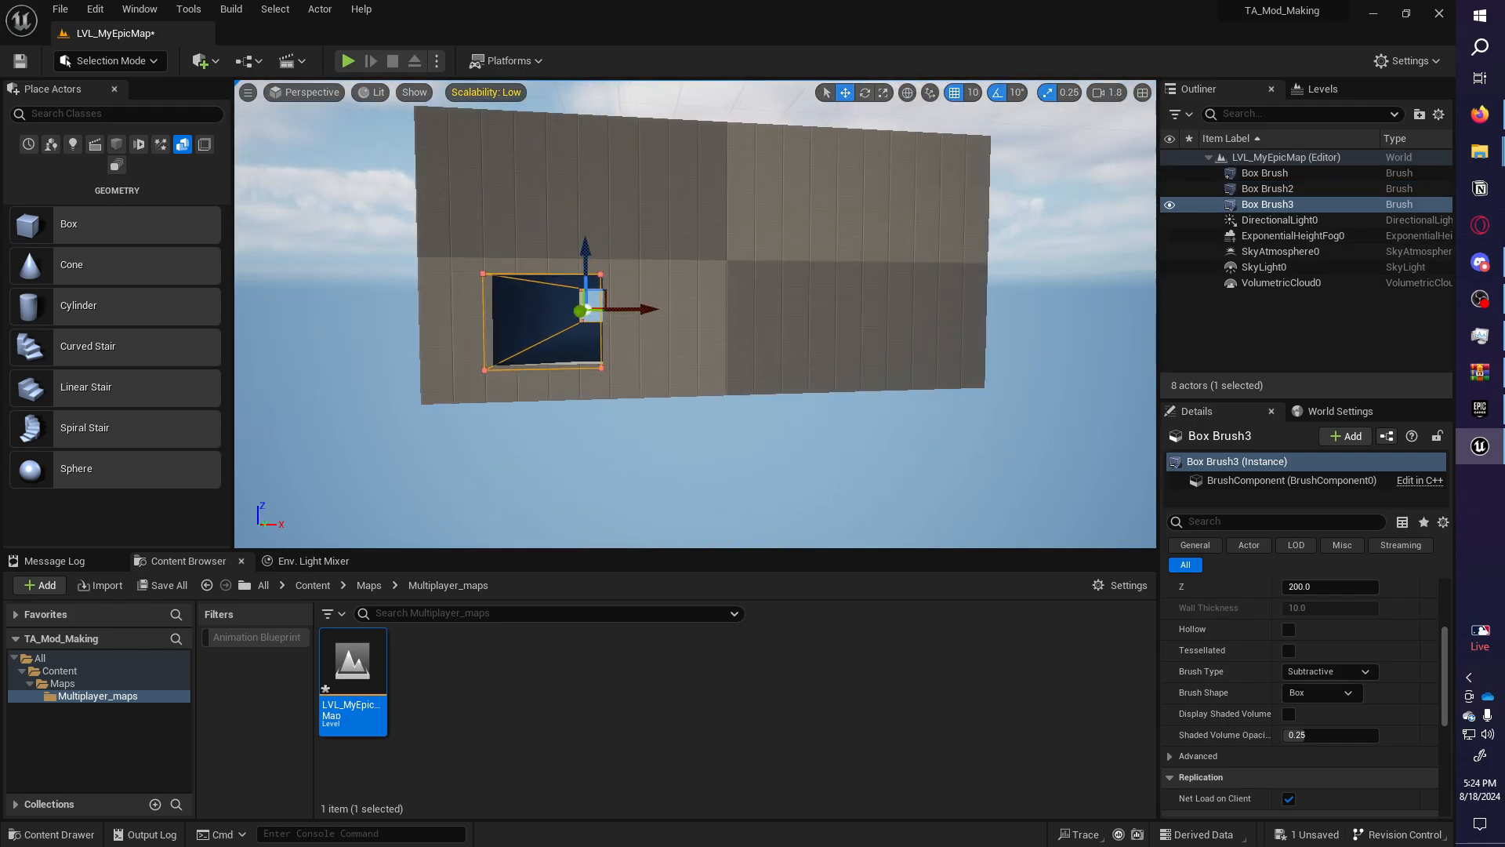
{"action": "right_click_drag", "start_coordinate": [586, 309], "coordinate": [589, 309]}
{"action": "mouse_move", "coordinate": [623, 310]}
{"action": "left_mouse_down"}
{"action": "mouse_move", "coordinate": [823, 313]}
{"action": "mouse_move", "coordinate": [714, 310]}
{"action": "left_mouse_up"}
{"action": "key", "text": "ctrl+d"}
{"action": "mouse_move", "coordinate": [715, 311]}
{"action": "right_mouse_down"}
{"action": "mouse_move", "coordinate": [694, 325]}
{"action": "mouse_move", "coordinate": [701, 378]}
{"action": "right_mouse_up"}
Copy the cutter onto the roof and widen it to open the roof.
{"action": "key", "text": "e"}
{"action": "key", "text": "ctrl+d"}
{"action": "left_click_drag", "start_coordinate": [680, 286], "coordinate": [681, 208]}
{"action": "key", "text": "r"}
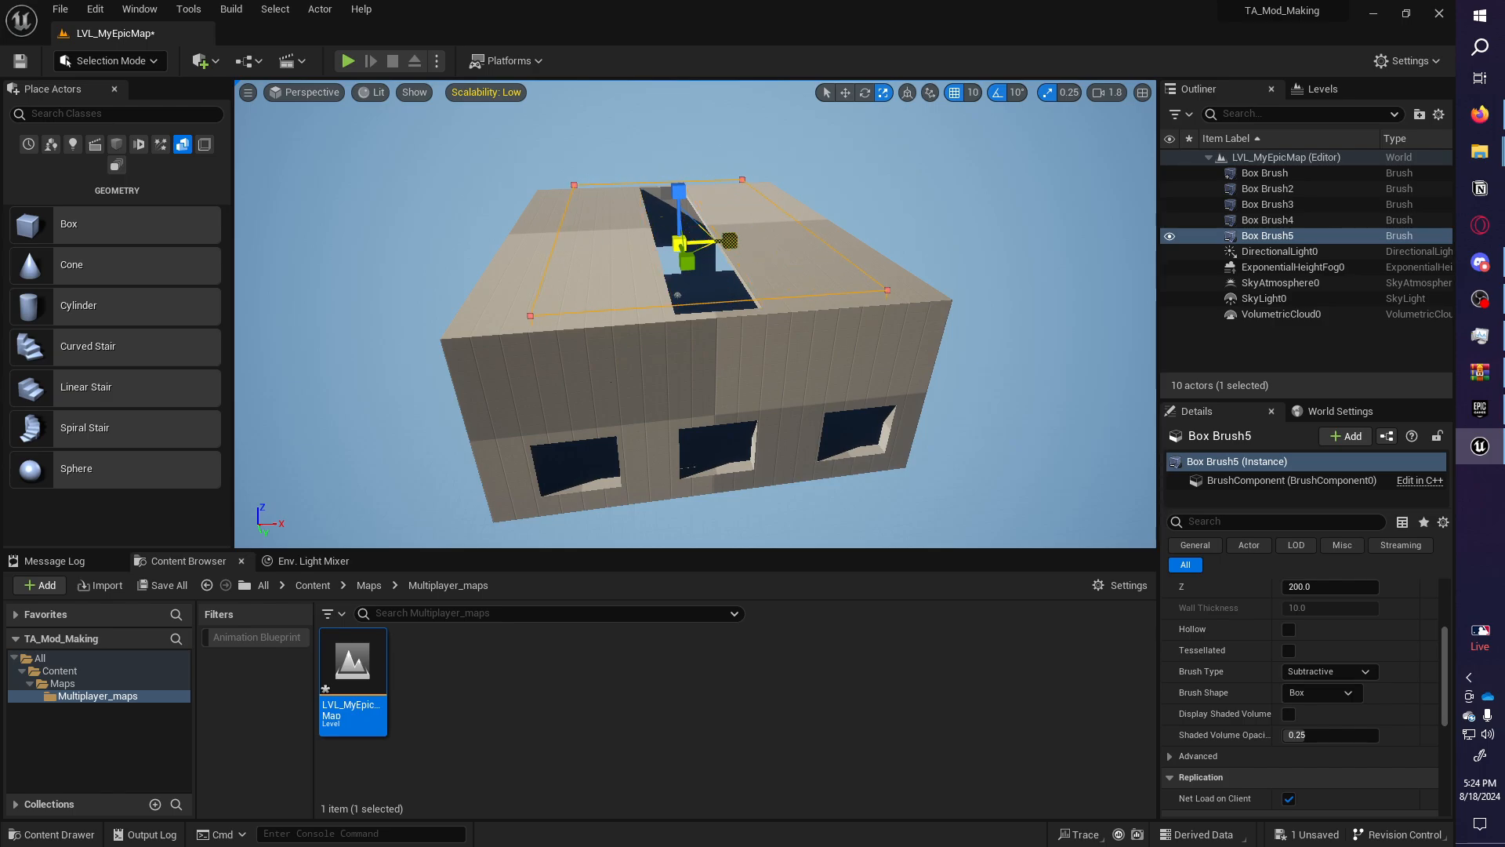
{"action": "left_click_drag", "start_coordinate": [730, 241], "coordinate": [734, 241]}
{"action": "mouse_move", "coordinate": [734, 241]}
{"action": "right_mouse_down"}
{"action": "mouse_move", "coordinate": [894, 219]}
{"action": "mouse_move", "coordinate": [674, 223]}
{"action": "mouse_move", "coordinate": [439, 196]}
{"action": "mouse_move", "coordinate": [188, 203]}
{"action": "mouse_move", "coordinate": [141, 228]}
{"action": "right_mouse_up"}
{"action": "key", "text": "a"}
{"action": "key", "text": "w"}
{"action": "key", "text": "s"}
{"action": "right_click_drag", "start_coordinate": [468, 379], "coordinate": [674, 431]}
{"action": "key", "text": "w"}
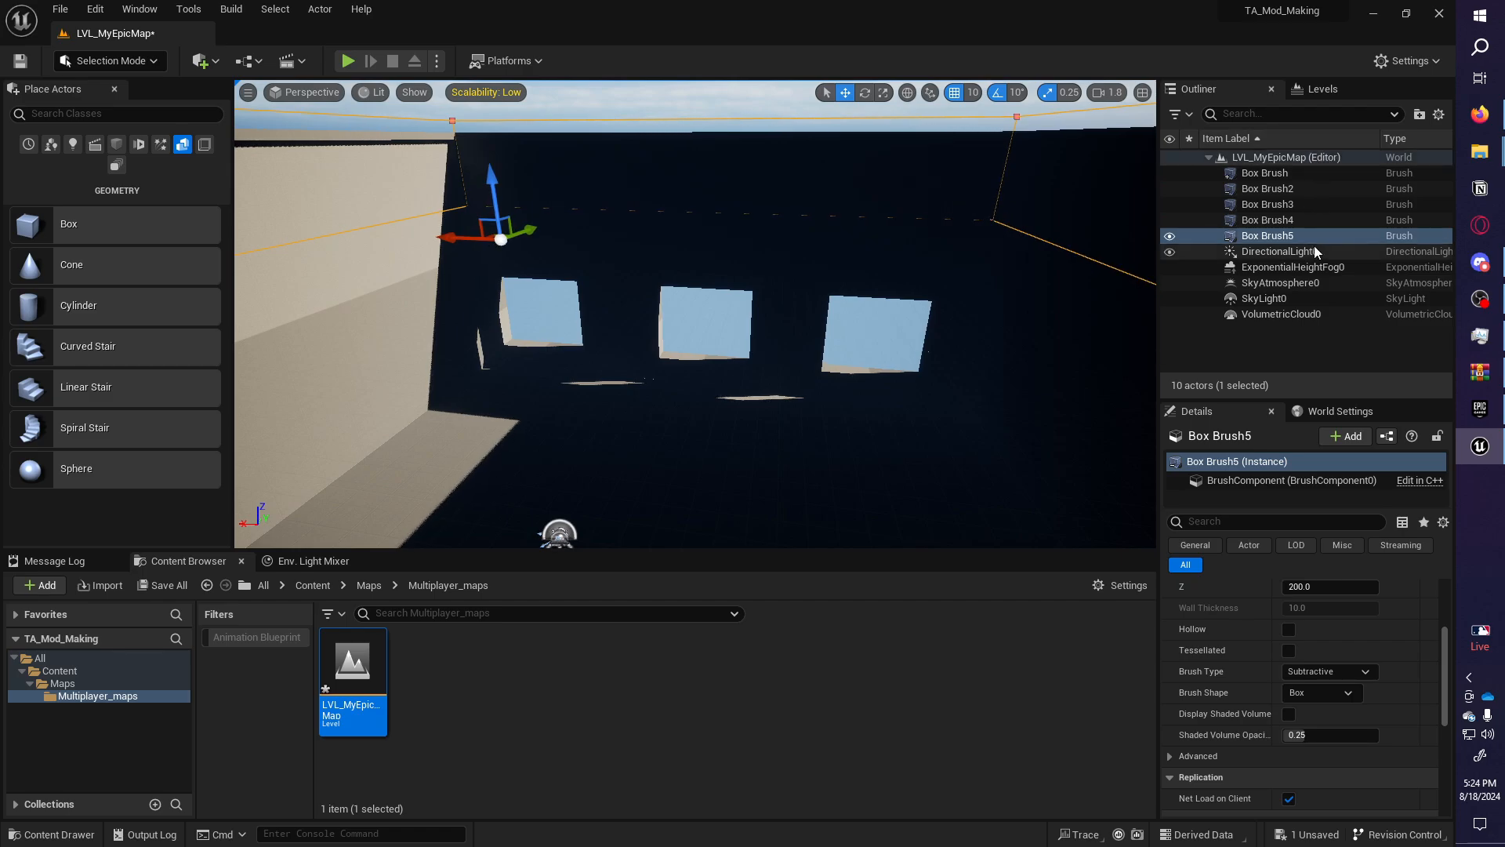
{"action": "left_click", "coordinate": [1285, 297]}
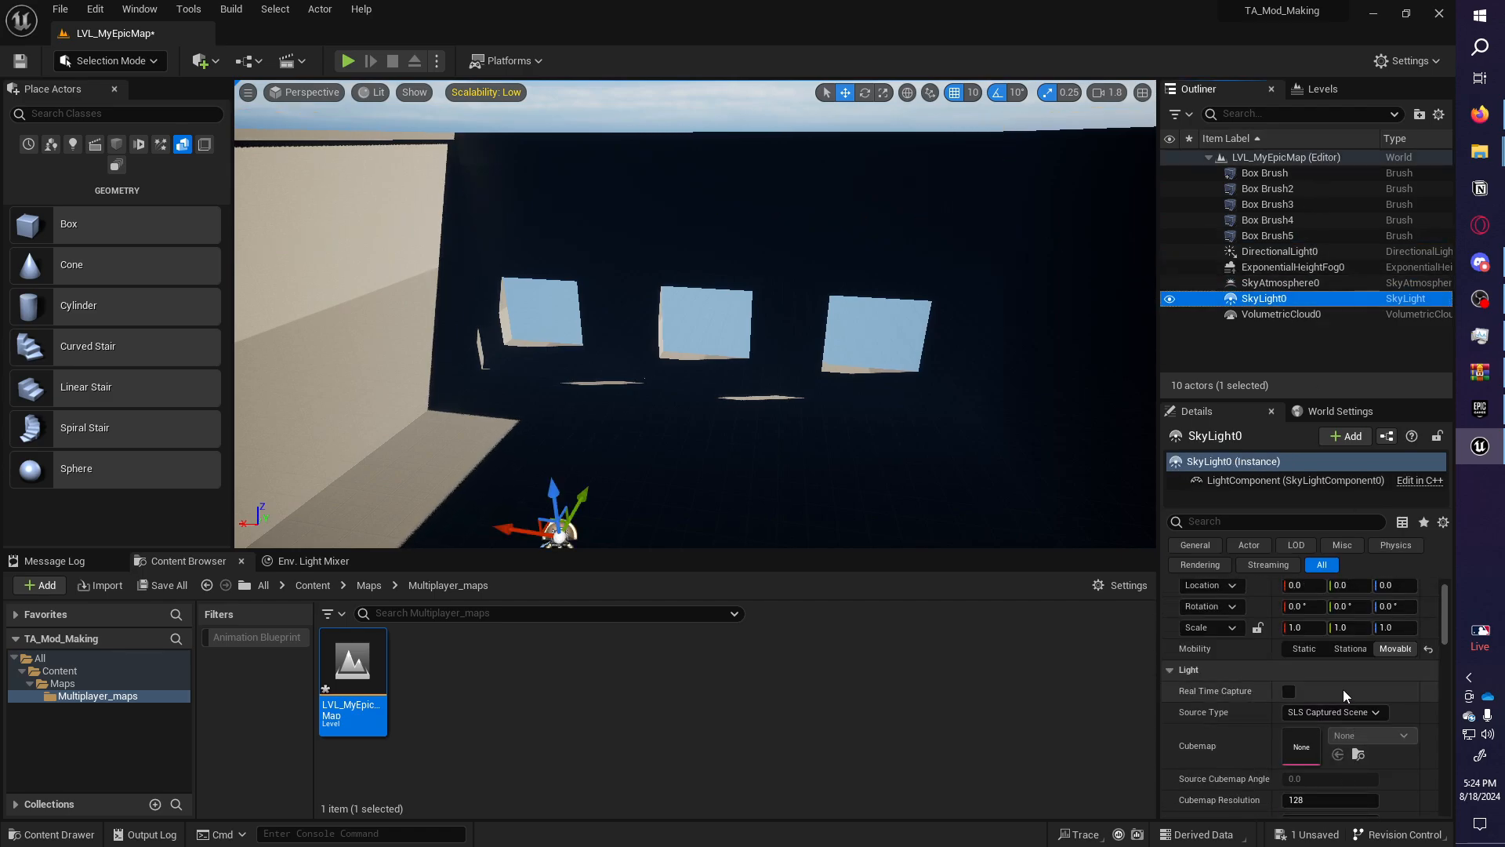
Set the sky light and directional light to Stationary, then place a PlayerStart on the room floor.
{"action": "left_click", "coordinate": [1350, 673]}
{"action": "right_click_drag", "start_coordinate": [644, 380], "coordinate": [1004, 376]}
{"action": "key", "text": "a"}
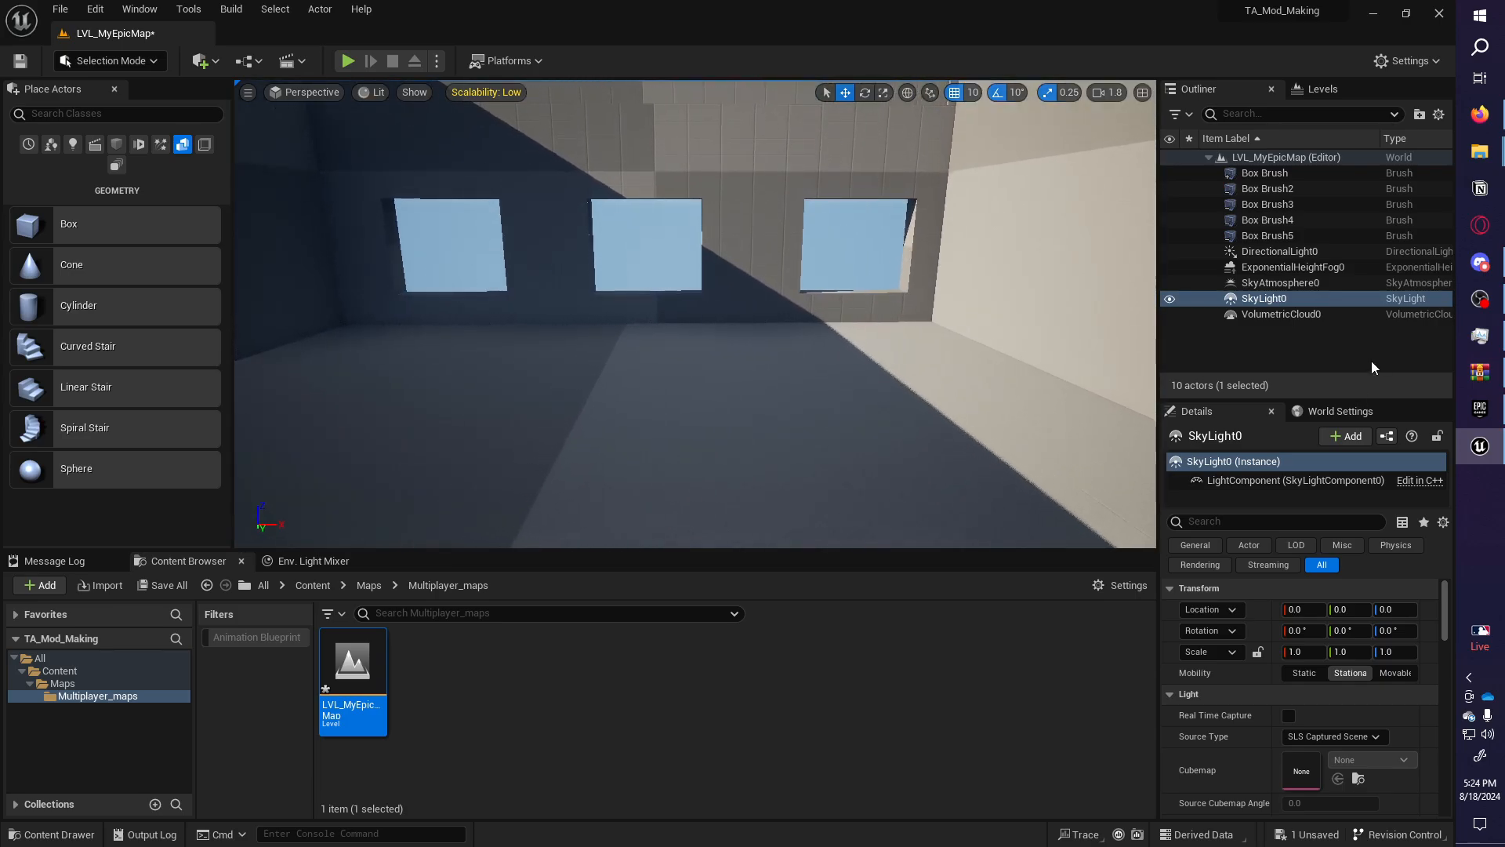
{"action": "left_click", "coordinate": [1278, 252]}
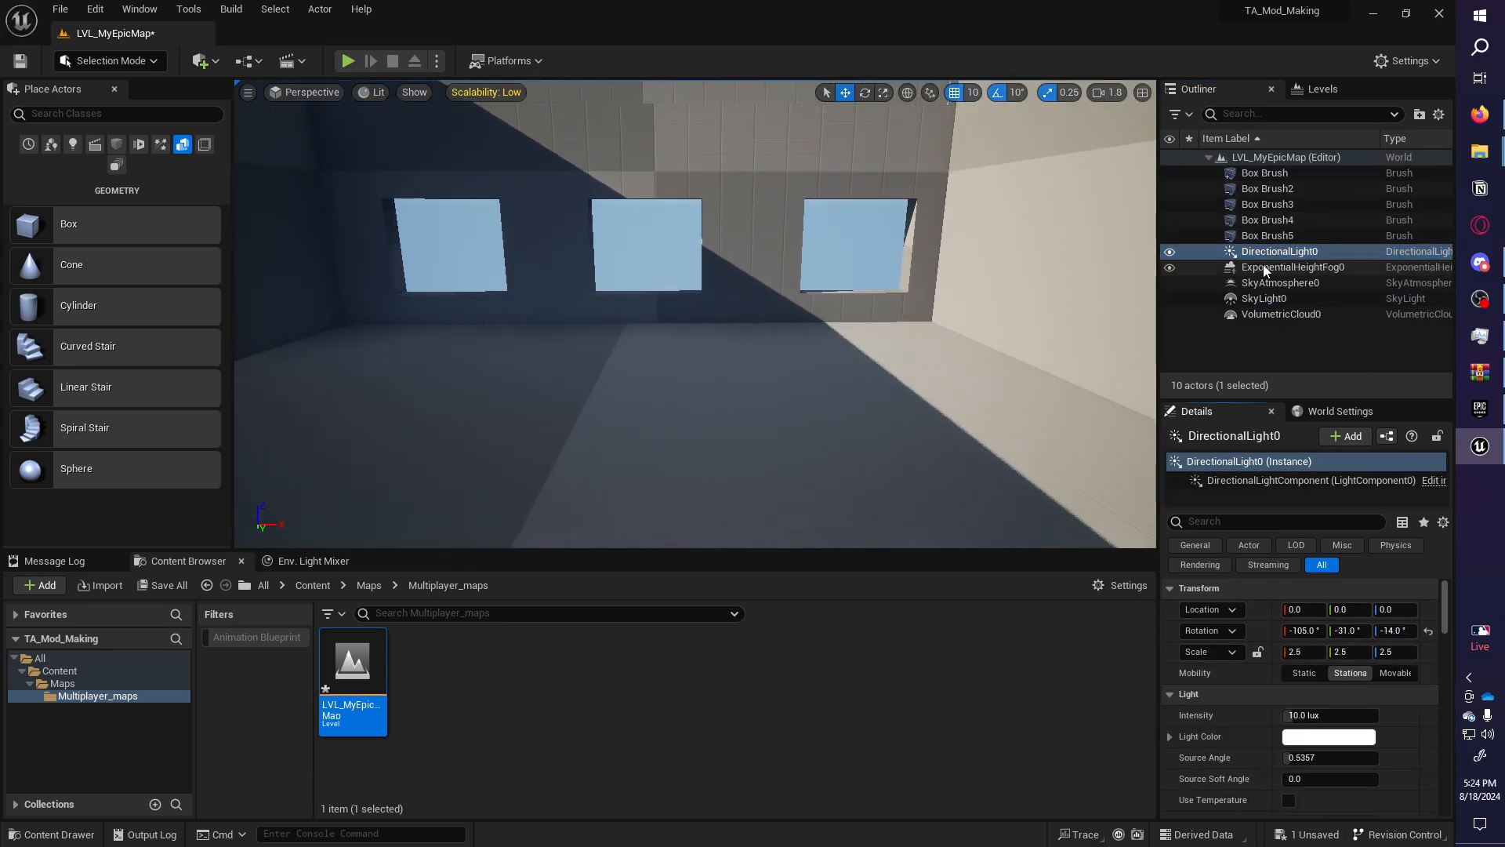
{"action": "right_click_drag", "start_coordinate": [963, 279], "coordinate": [1215, 322]}
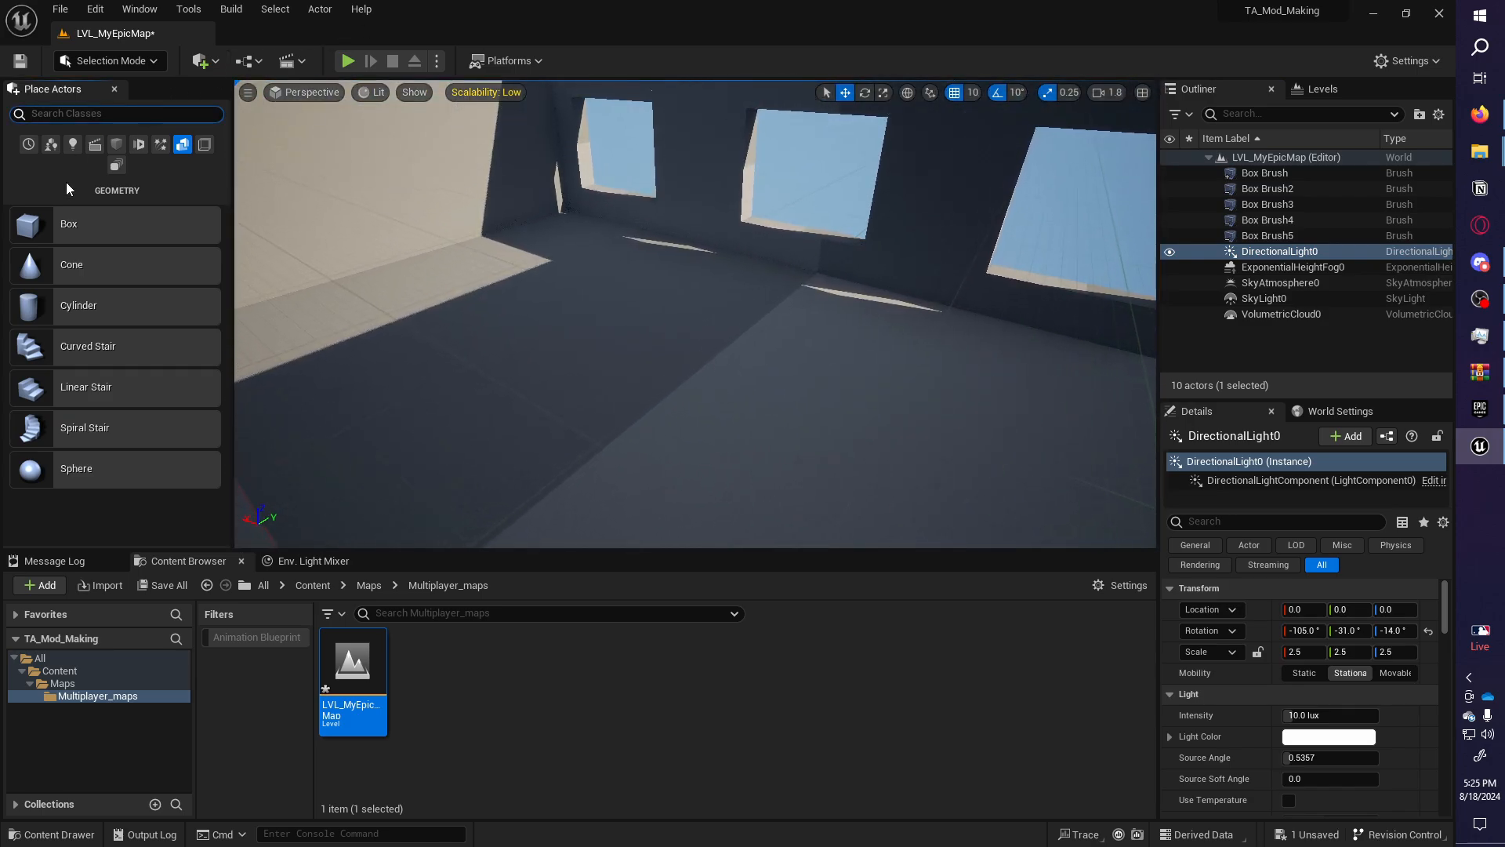
{"action": "left_click", "coordinate": [51, 145]}
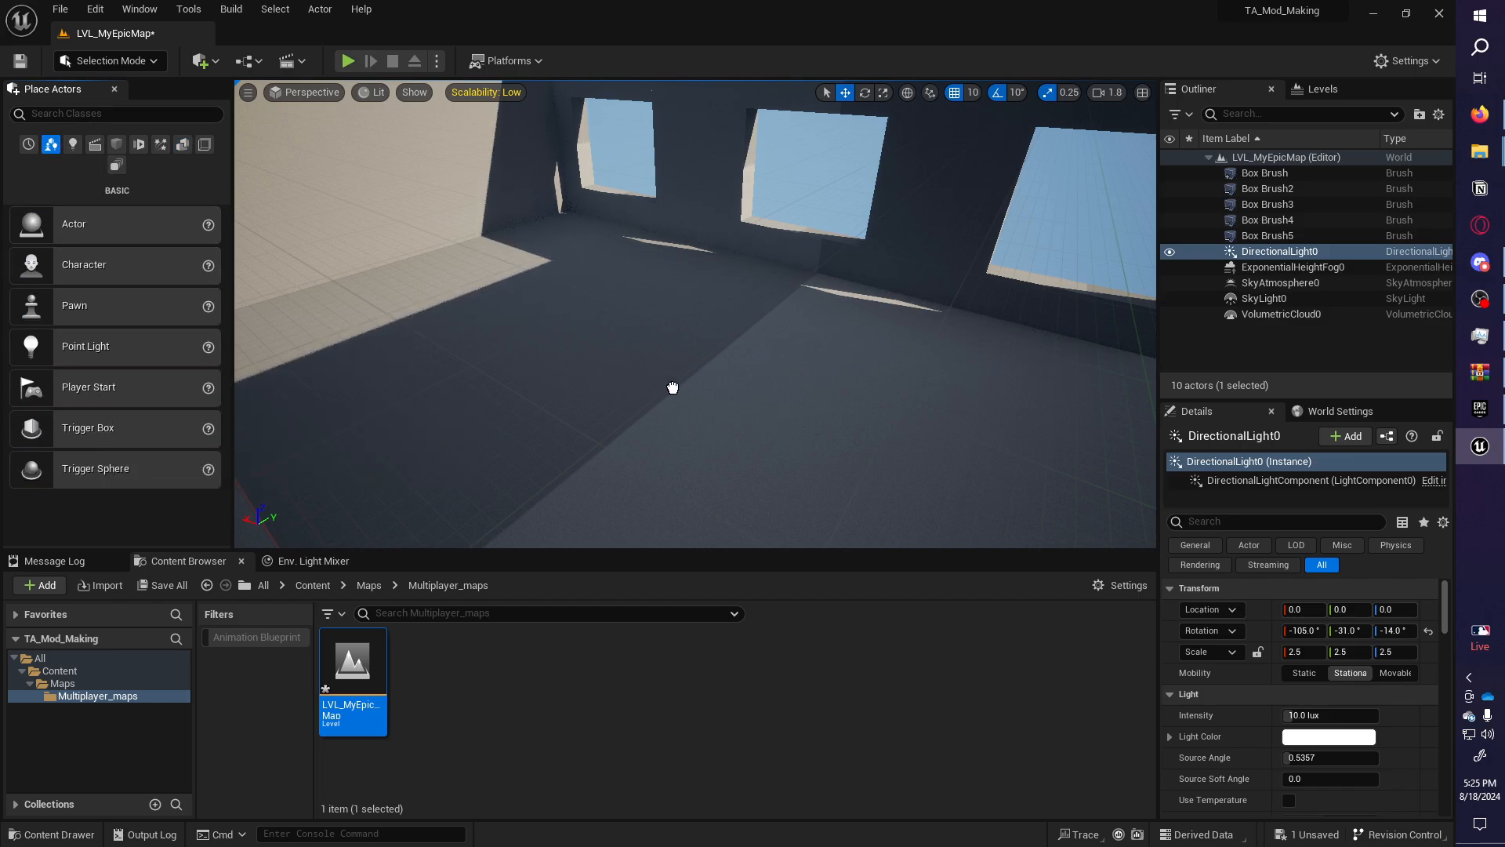
{"action": "left_click_drag", "start_coordinate": [678, 406], "coordinate": [678, 406]}
Duplicate the PlayerStart to several spots across the room floor.
{"action": "key", "text": "a"}
{"action": "key", "text": "w"}
{"action": "right_click_drag", "start_coordinate": [678, 406], "coordinate": [574, 396]}
{"action": "key", "text": "a"}
{"action": "key", "text": "s"}
{"action": "key", "text": "d"}
{"action": "key", "text": "s"}
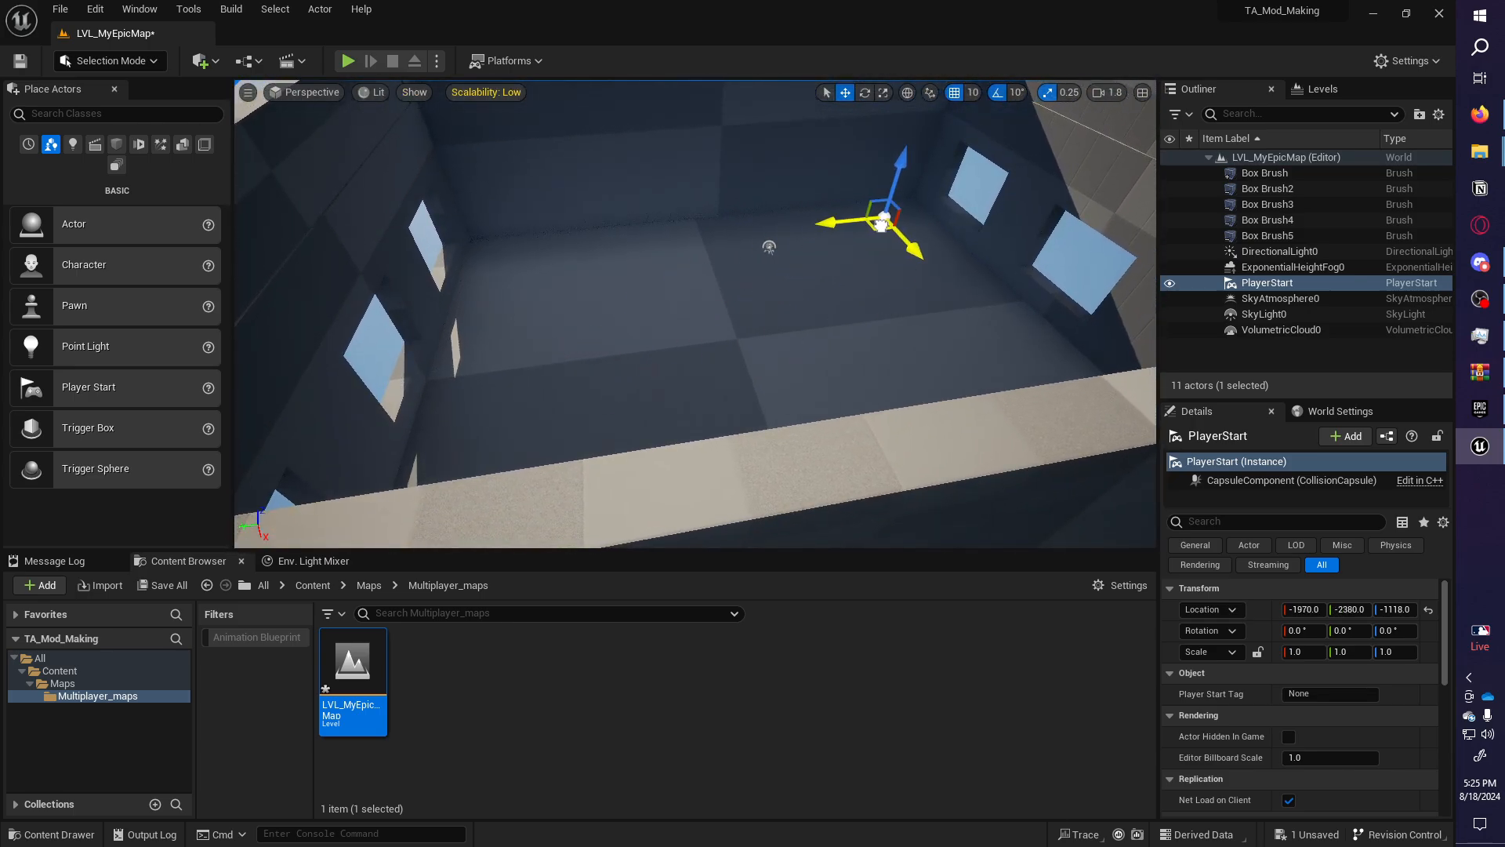
{"action": "key", "text": "ctrl+d"}
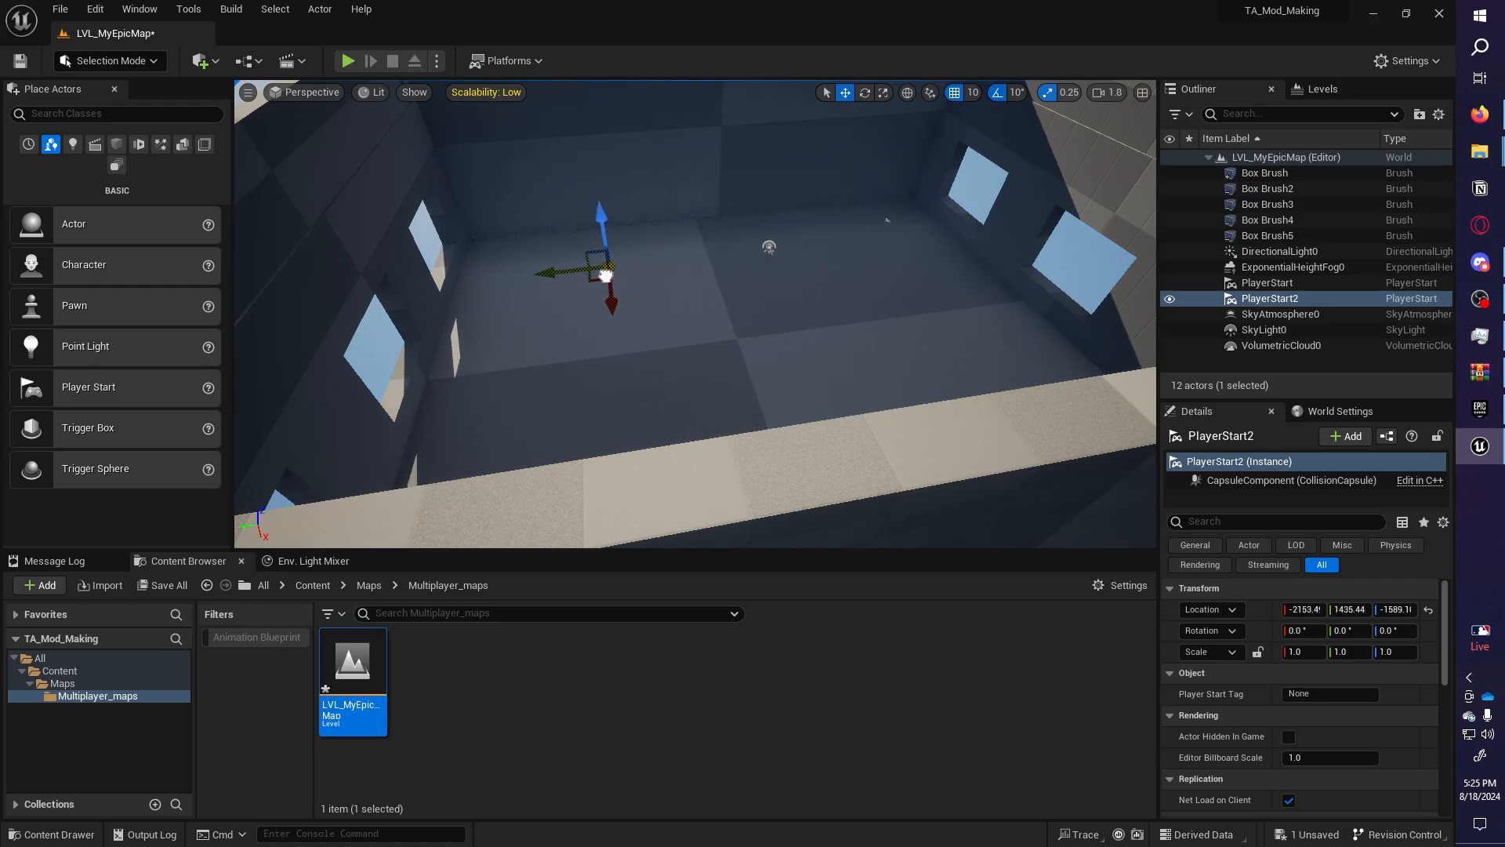
{"action": "key", "text": "ctrl+z"}
{"action": "left_click_drag", "start_coordinate": [523, 279], "coordinate": [712, 249], "text": "alt"}
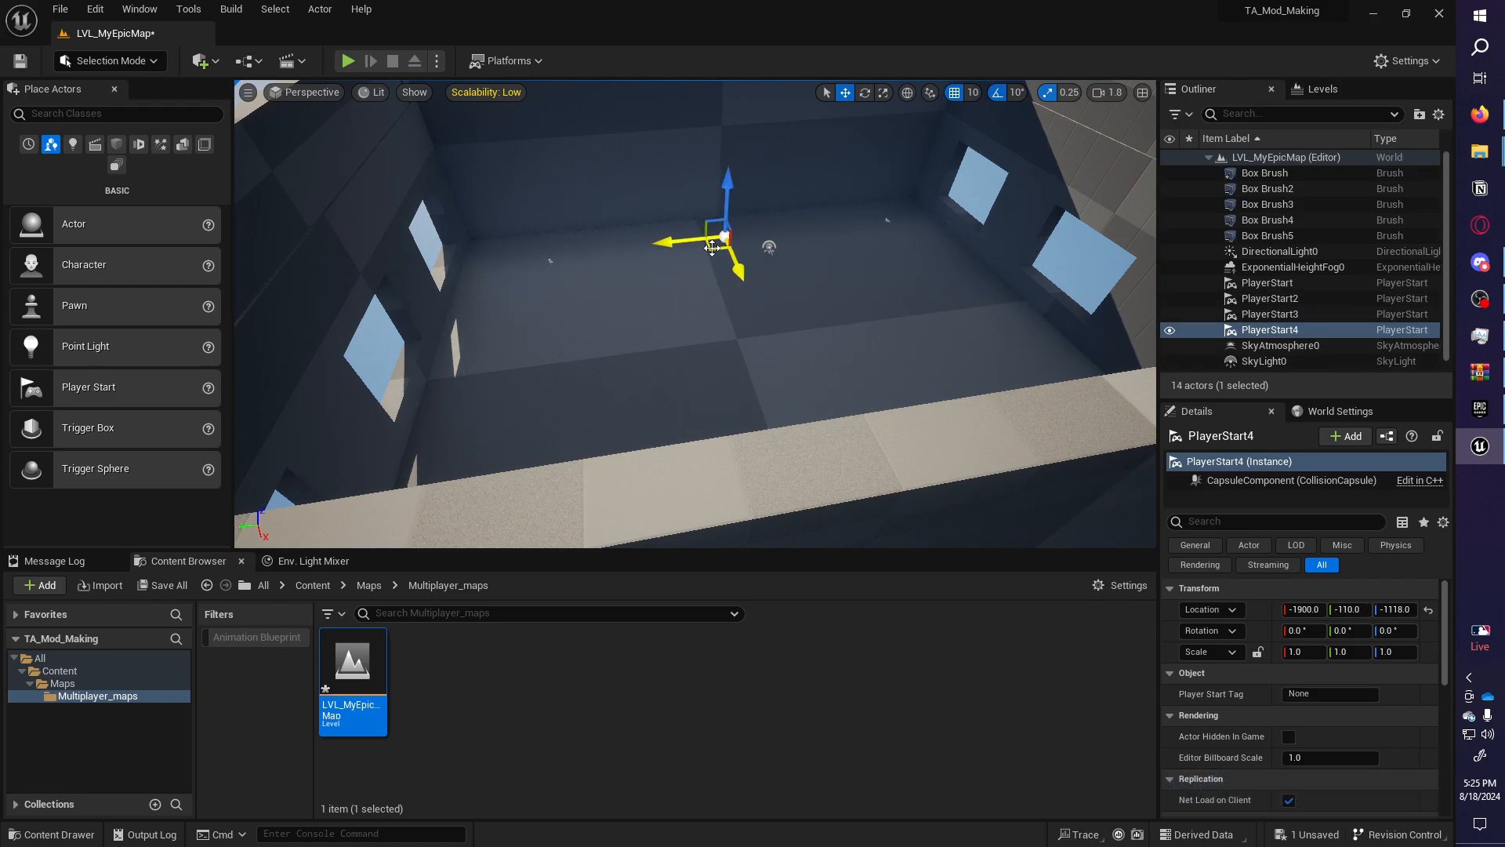
{"action": "left_click_drag", "start_coordinate": [535, 323], "coordinate": [566, 318], "text": "alt"}
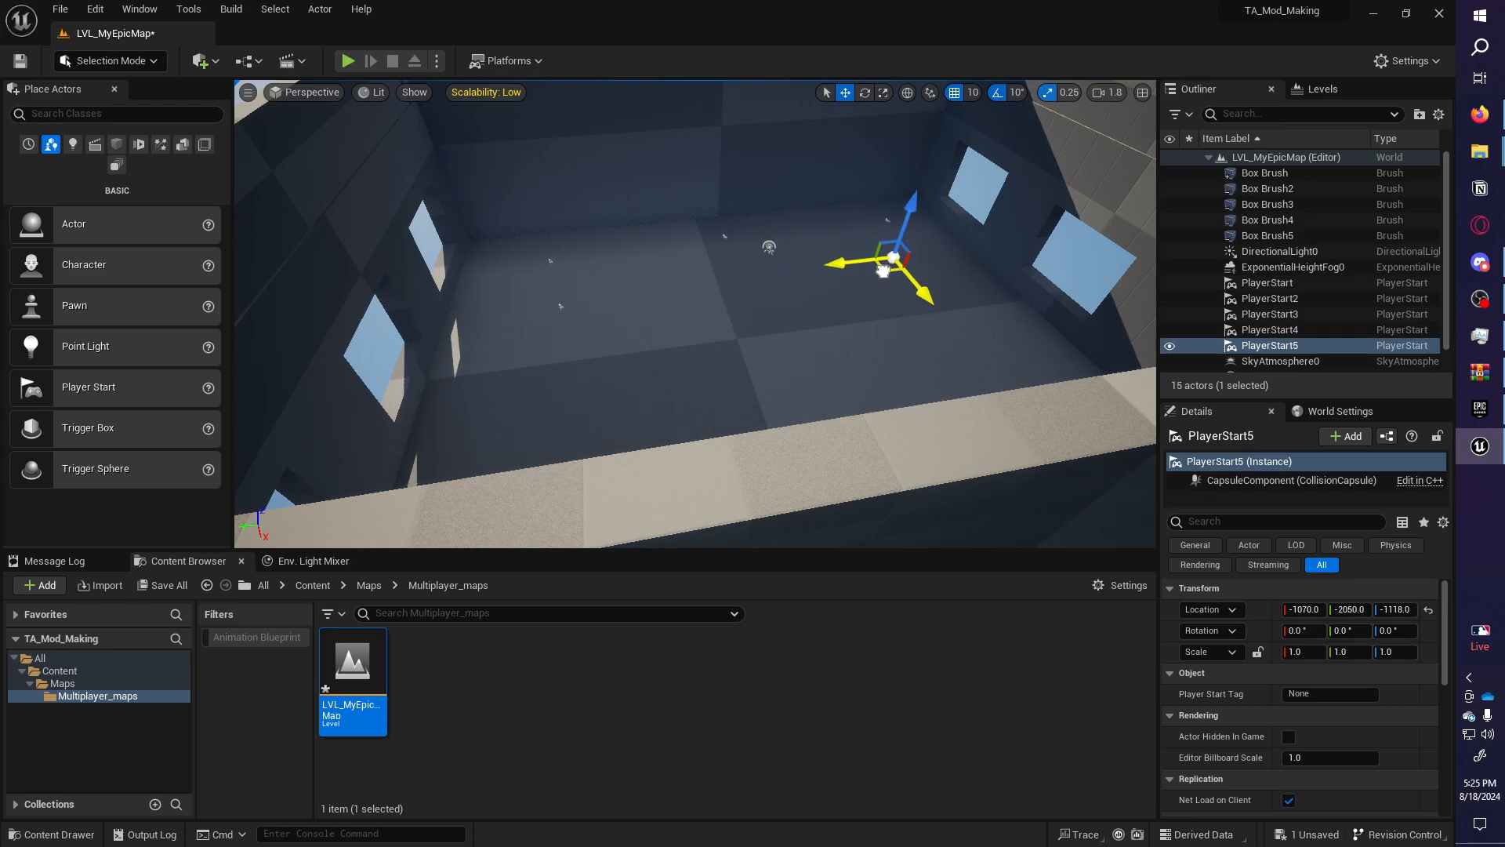
{"action": "key", "text": "ctrl+d"}
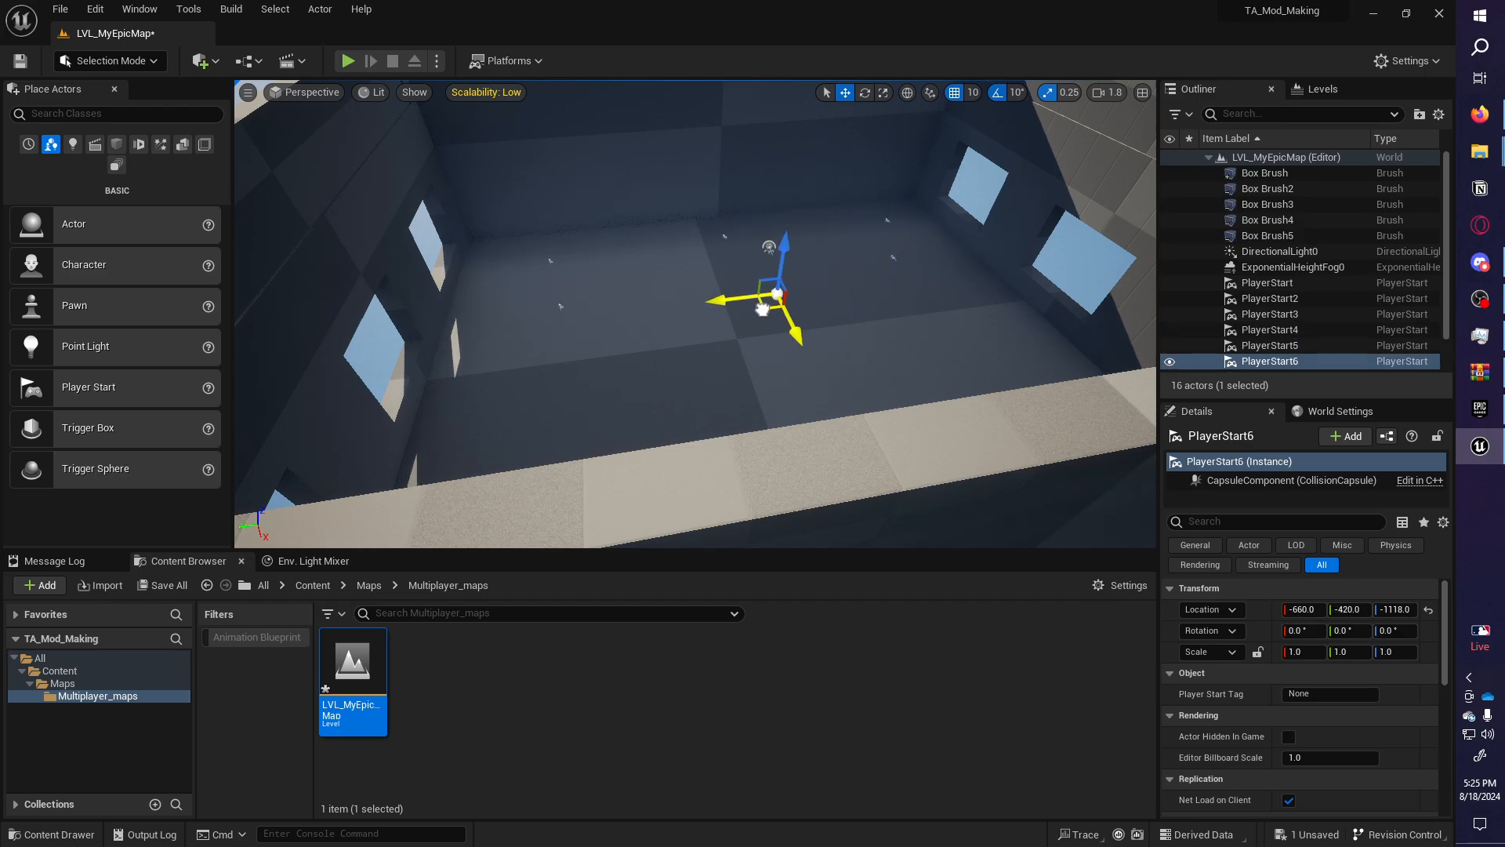
Add another PlayerStart along the room and rotate it to about -210° yaw.
{"action": "right_click_drag", "start_coordinate": [743, 305], "coordinate": [1019, 363]}
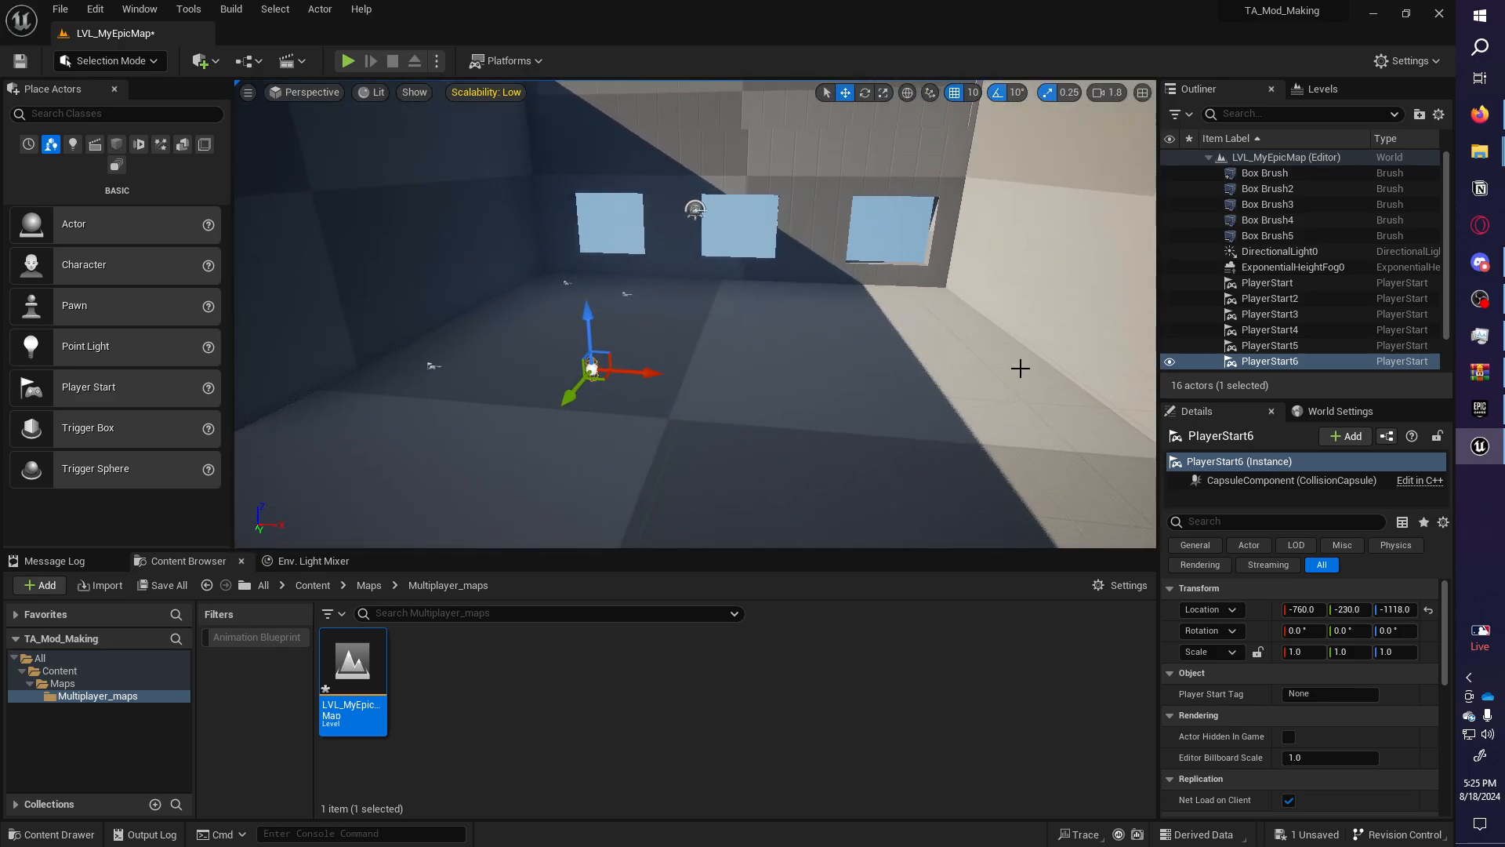
{"action": "key", "text": "ctrl+d"}
{"action": "left_click_drag", "start_coordinate": [1012, 371], "coordinate": [1044, 376]}
{"action": "key", "text": "e"}
{"action": "left_click_drag", "start_coordinate": [939, 430], "coordinate": [939, 430]}
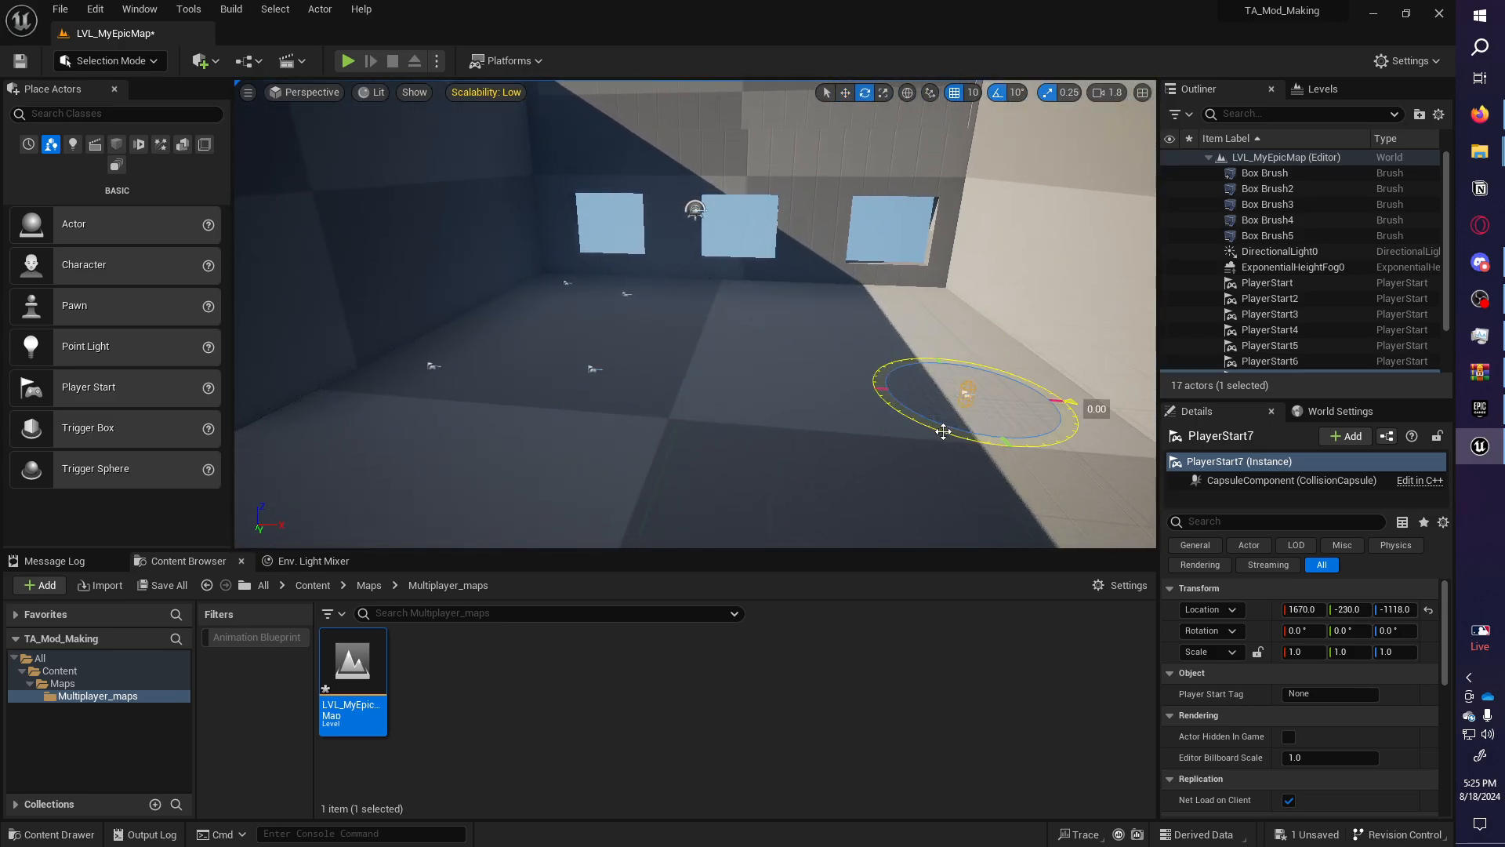
{"action": "left_click_drag", "start_coordinate": [602, 319], "coordinate": [602, 319]}
{"action": "right_click_drag", "start_coordinate": [858, 291], "coordinate": [859, 291]}
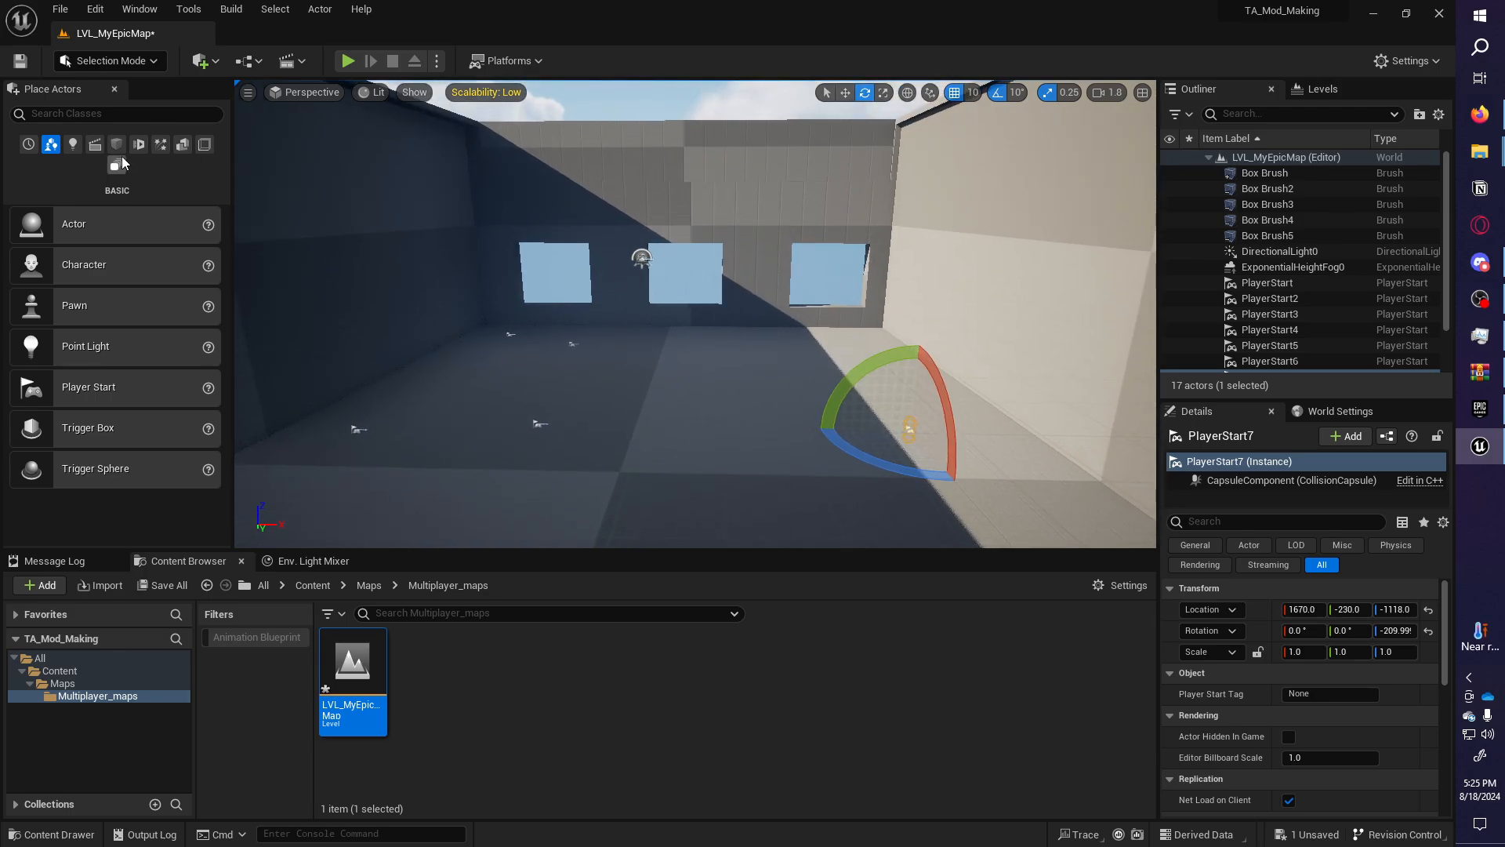
Place a Nav Mesh Bounds Volume from the Volumes category into the room.
{"action": "left_click", "coordinate": [162, 148]}
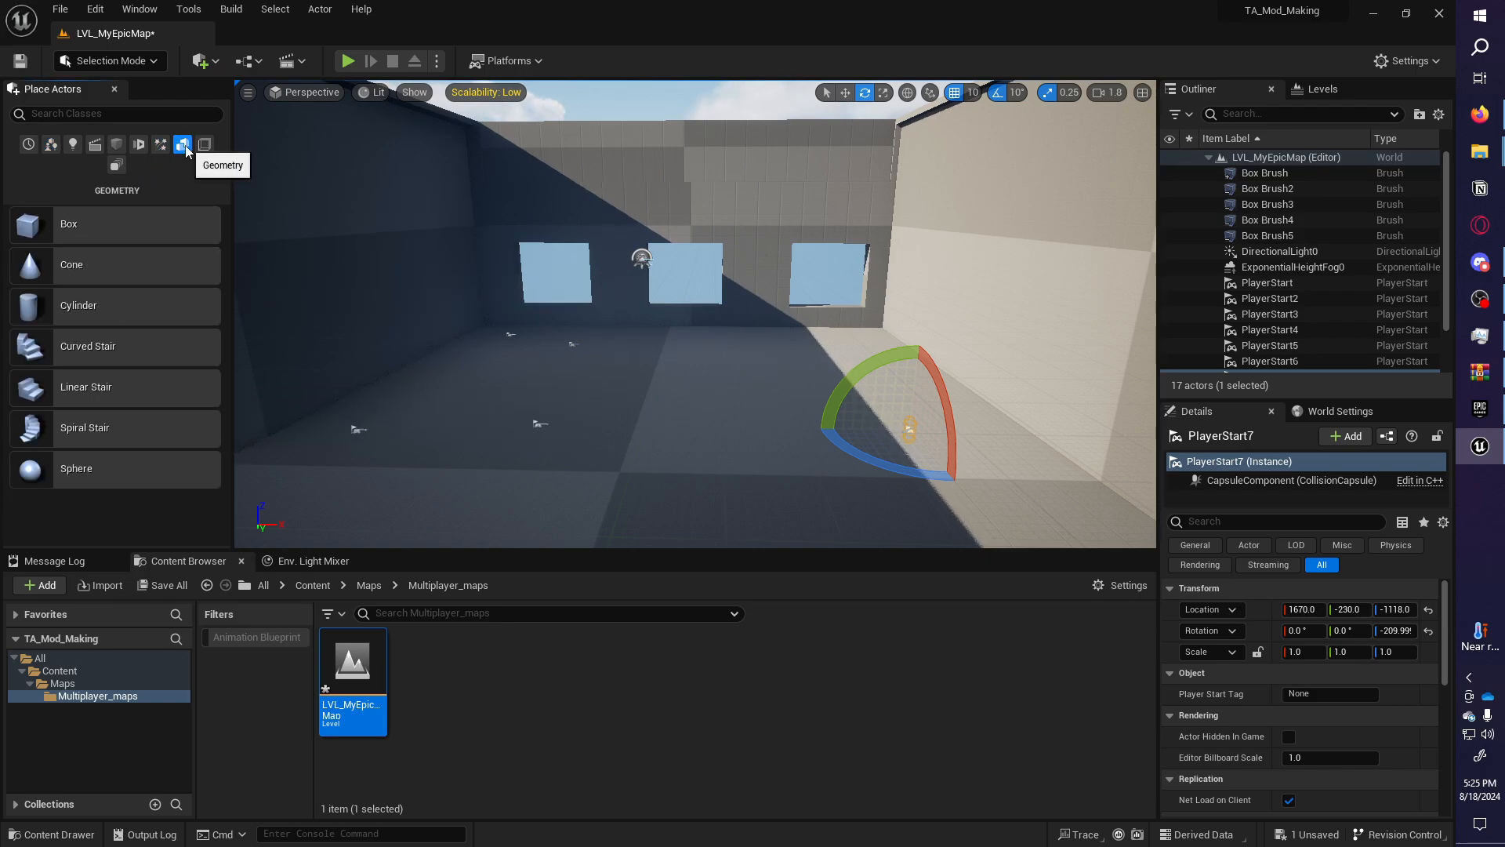
{"action": "left_click", "coordinate": [138, 145]}
{"action": "left_click", "coordinate": [116, 145]}
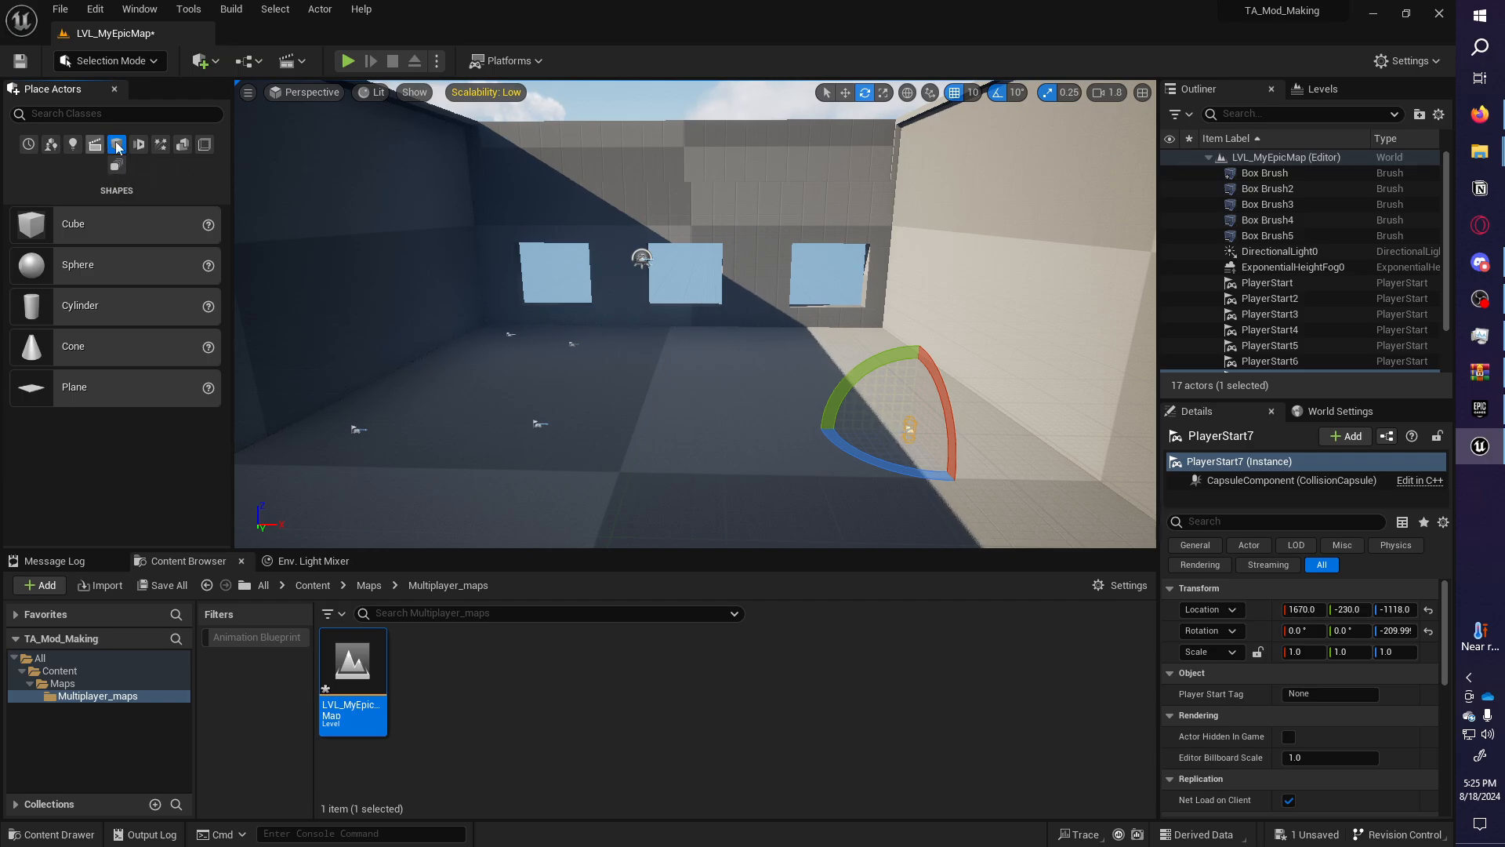
{"action": "left_click", "coordinate": [204, 144]}
{"action": "scroll", "coordinate": [141, 266], "scroll_direction": "down", "scroll_amount": 5}
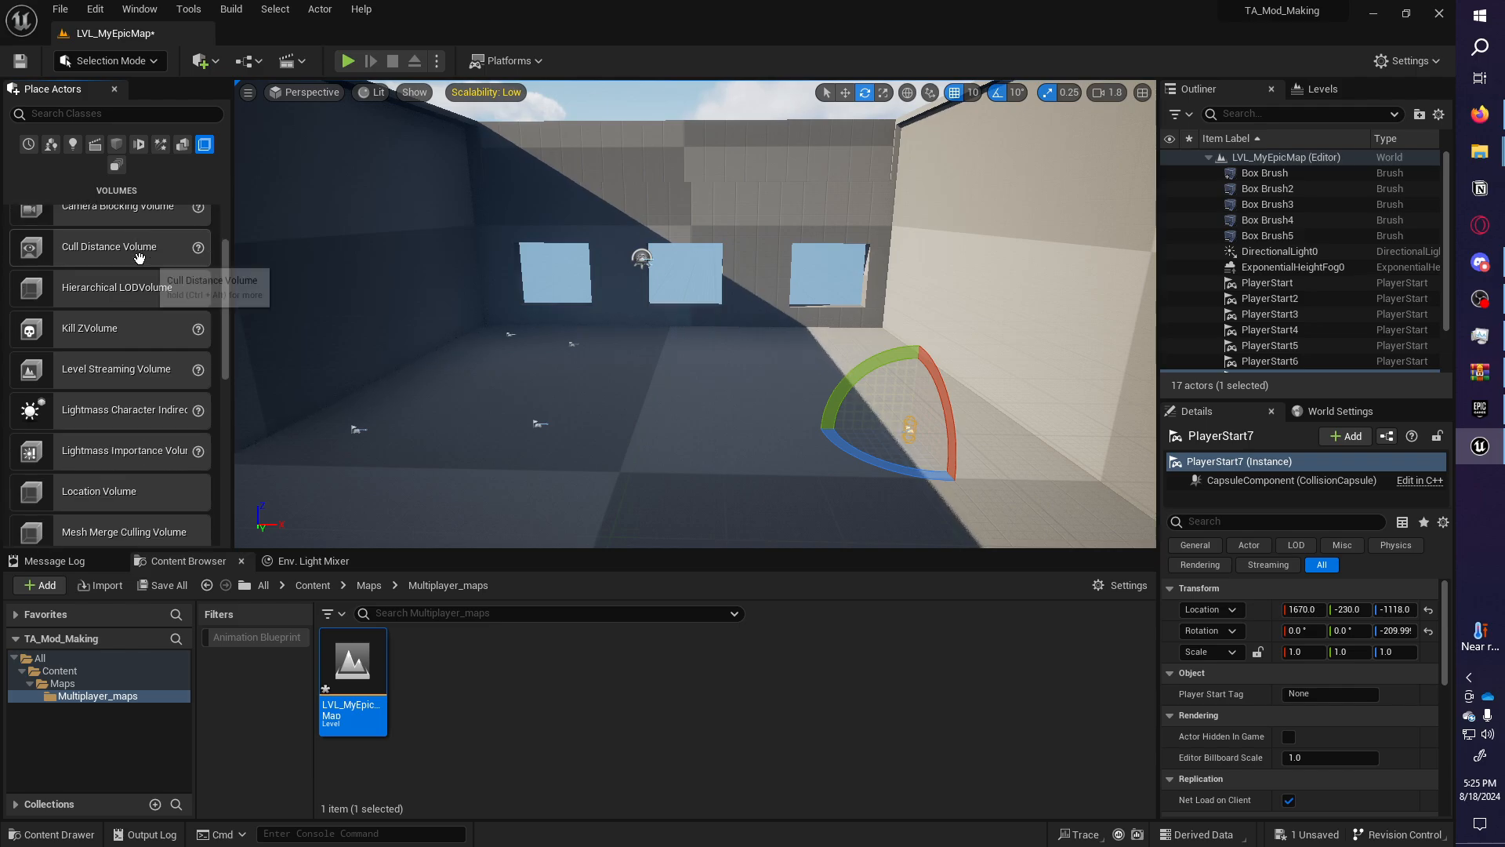
{"action": "scroll", "coordinate": [141, 267], "scroll_direction": "down", "scroll_amount": 3}
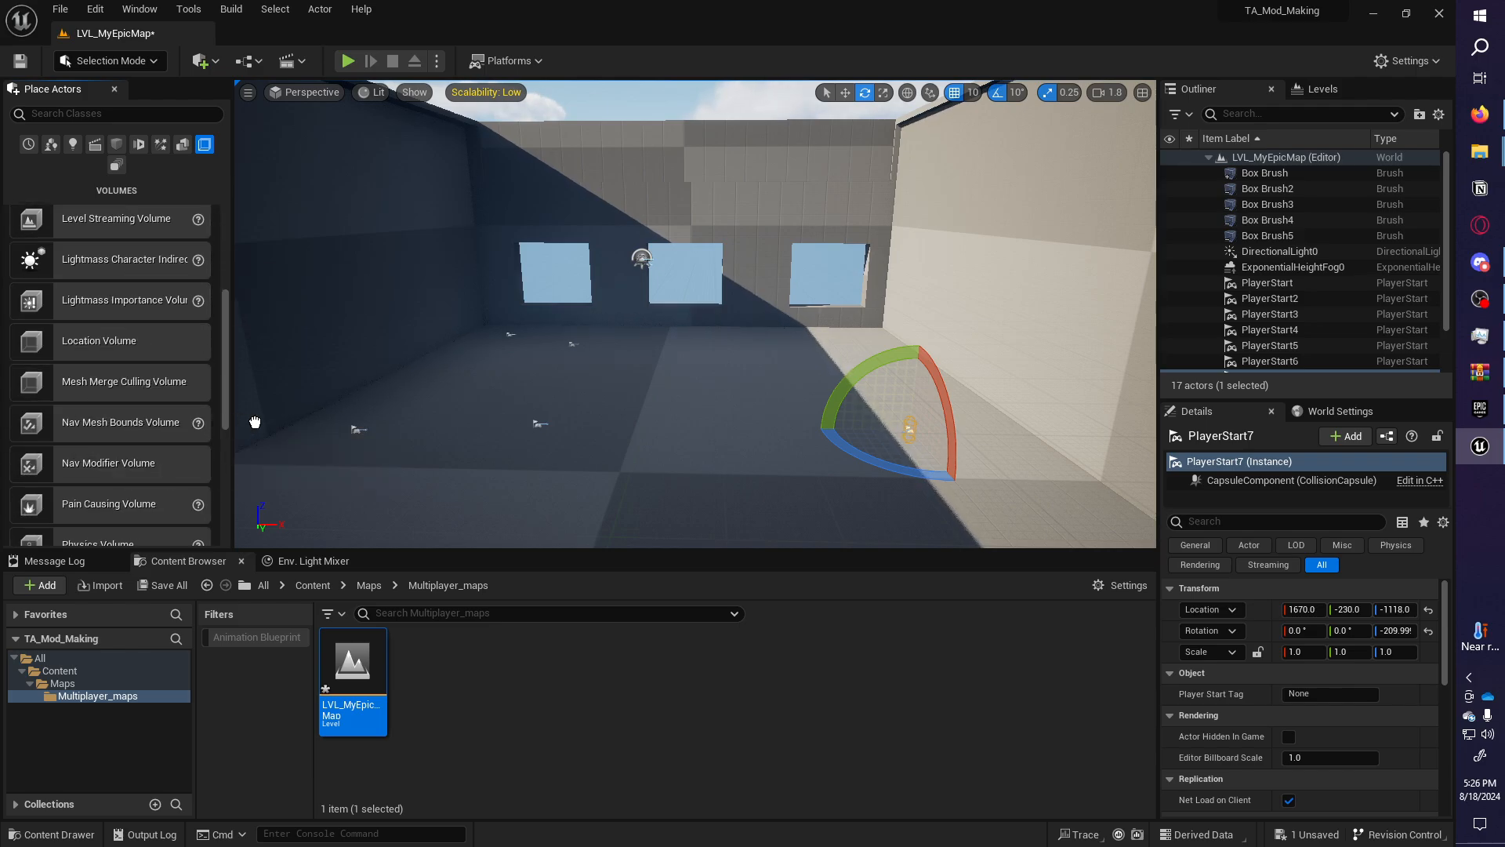
{"action": "left_click_drag", "start_coordinate": [255, 422], "coordinate": [577, 415]}
{"action": "right_click_drag", "start_coordinate": [798, 383], "coordinate": [725, 398]}
Scale the volume to 31.25×42.5×33.5 over the building and show the navmesh with P.
{"action": "key", "text": "r"}
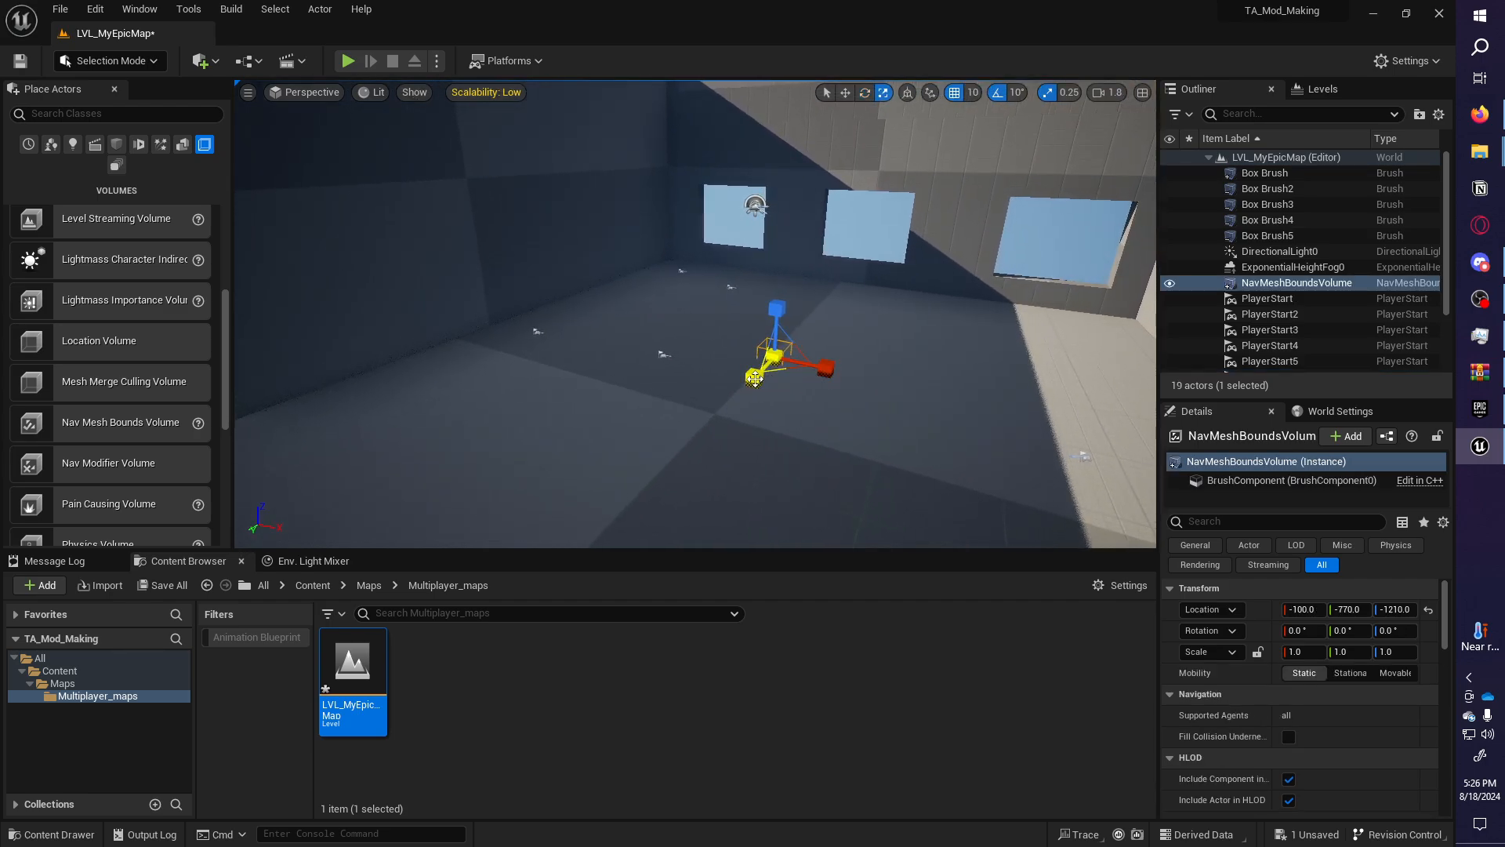
{"action": "left_click_drag", "start_coordinate": [828, 355], "coordinate": [933, 361]}
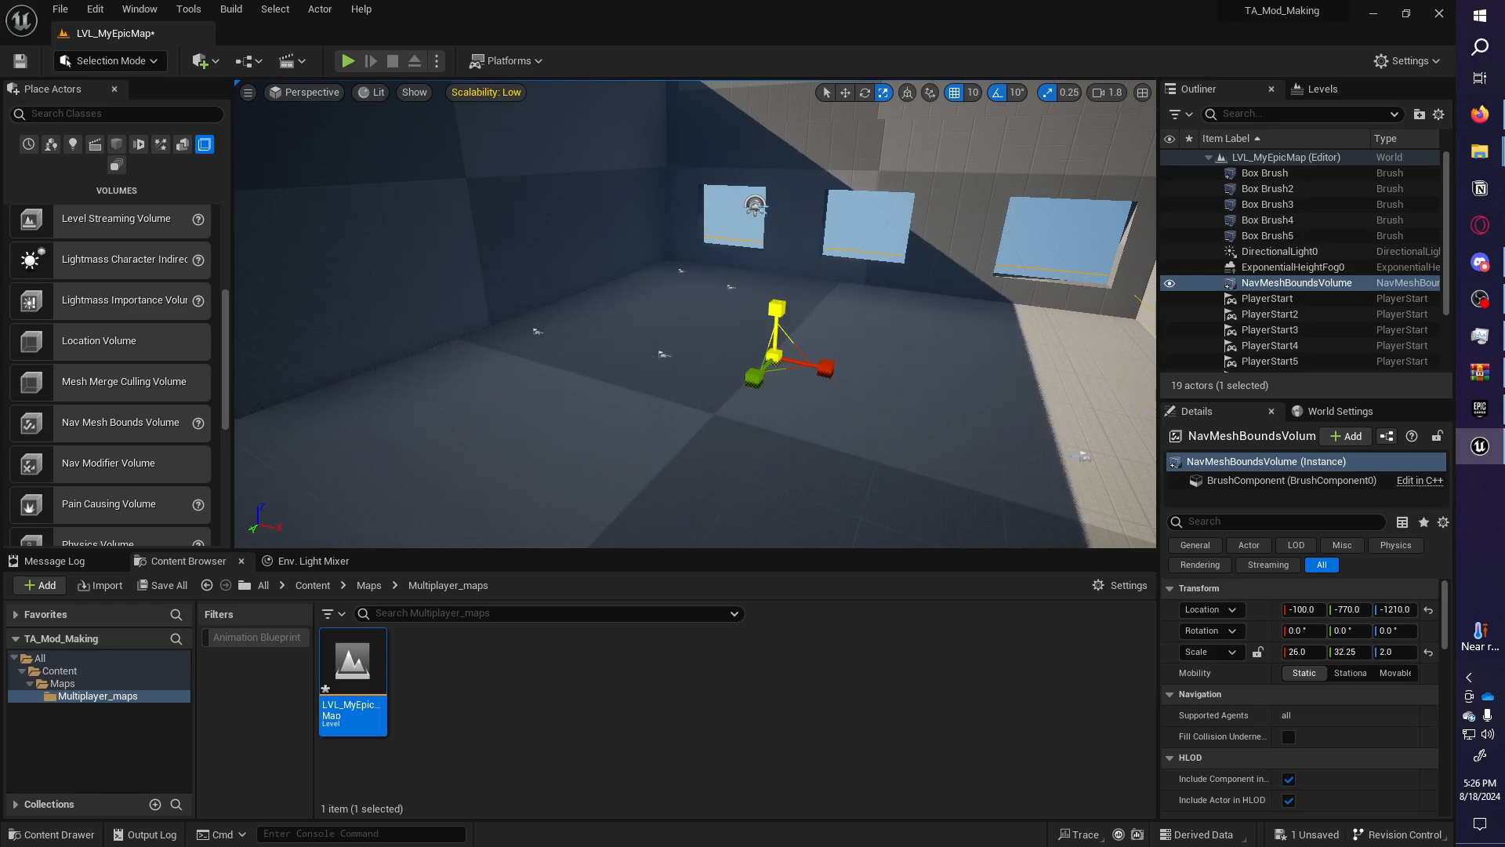
{"action": "key", "text": "s"}
{"action": "right_click_drag", "start_coordinate": [734, 355], "coordinate": [735, 337]}
{"action": "left_click_drag", "start_coordinate": [734, 313], "coordinate": [745, 309]}
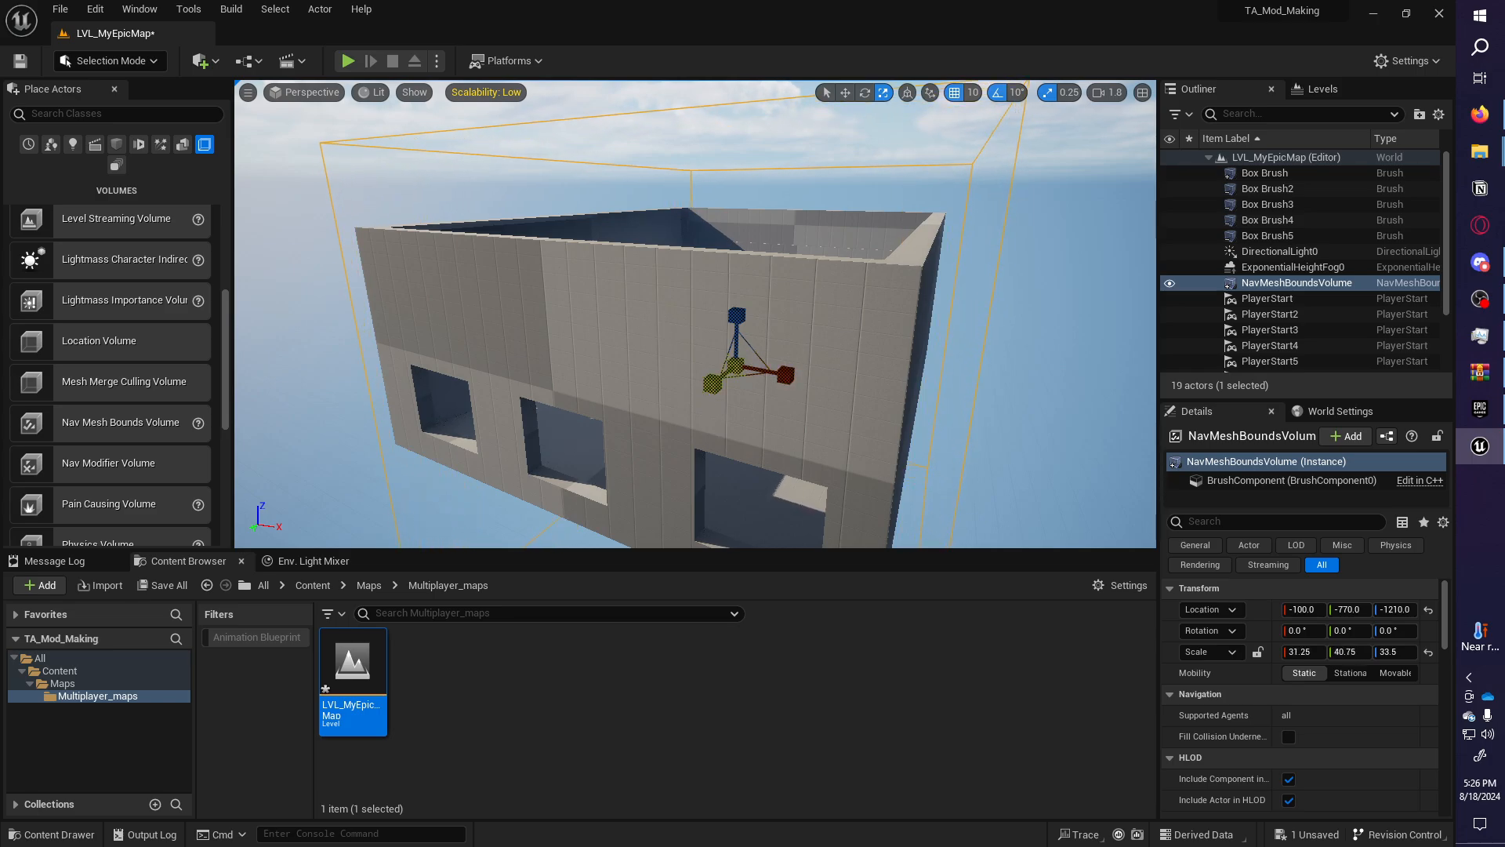
{"action": "key", "text": "e"}
{"action": "right_click_drag", "start_coordinate": [727, 343], "coordinate": [553, 349]}
{"action": "key", "text": "p"}
{"action": "key", "text": "w"}
Save LVL_MyEpicMap through Save All and Save Selected, then review the room.
{"action": "key", "text": "w"}
{"action": "key", "text": "w"}
{"action": "key", "text": "w"}
{"action": "key", "text": "s"}
{"action": "key", "text": "w"}
{"action": "key", "text": "w"}
{"action": "left_click", "coordinate": [135, 585]}
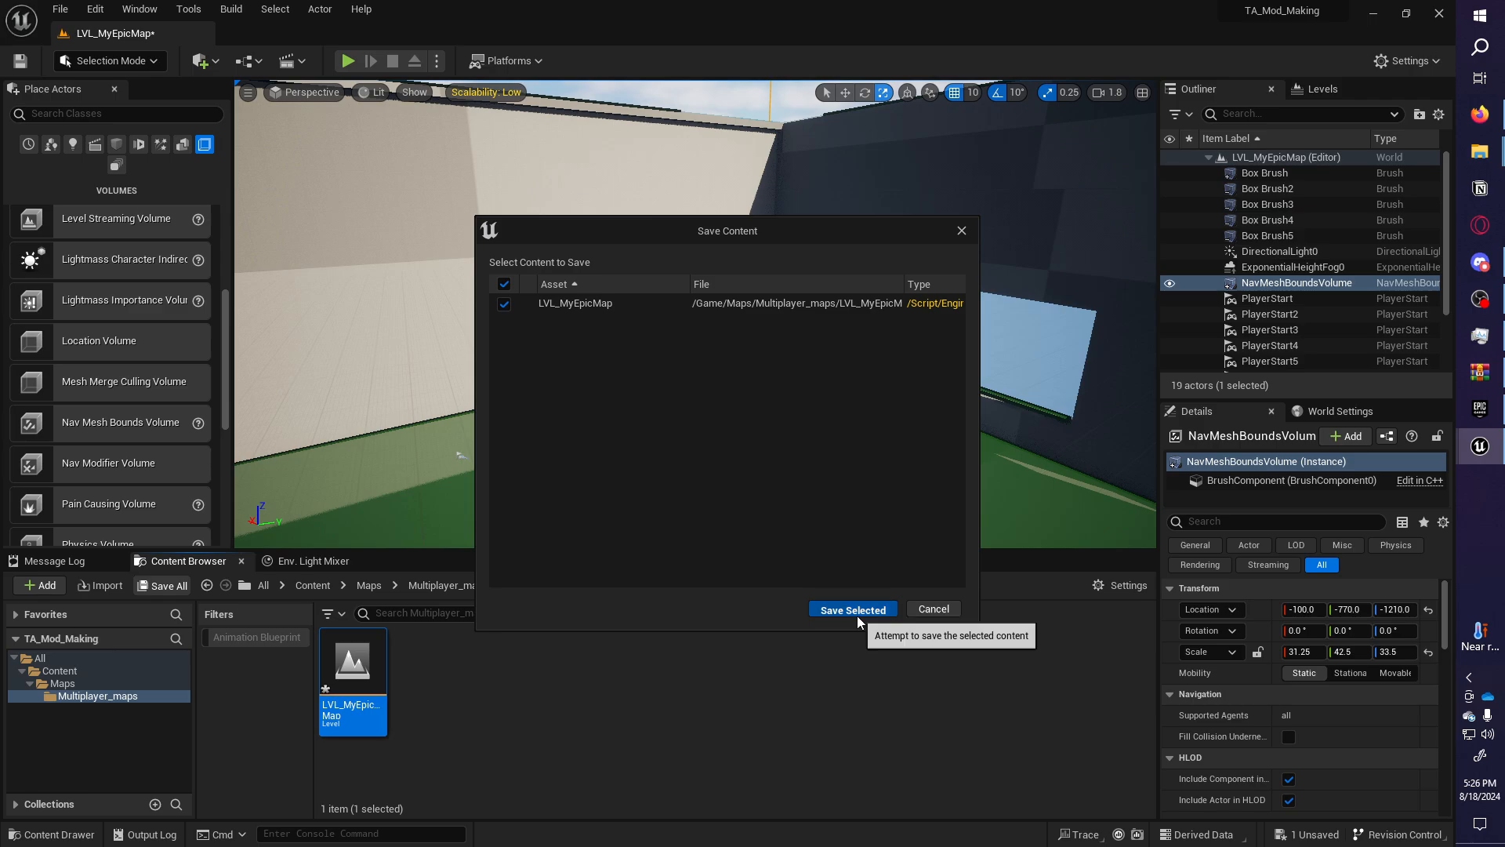
{"action": "left_click", "coordinate": [853, 610]}
{"action": "right_click_drag", "start_coordinate": [554, 363], "coordinate": [534, 290]}
{"action": "right_click_drag", "start_coordinate": [925, 384], "coordinate": [850, 422]}
{"action": "key", "text": "s"}
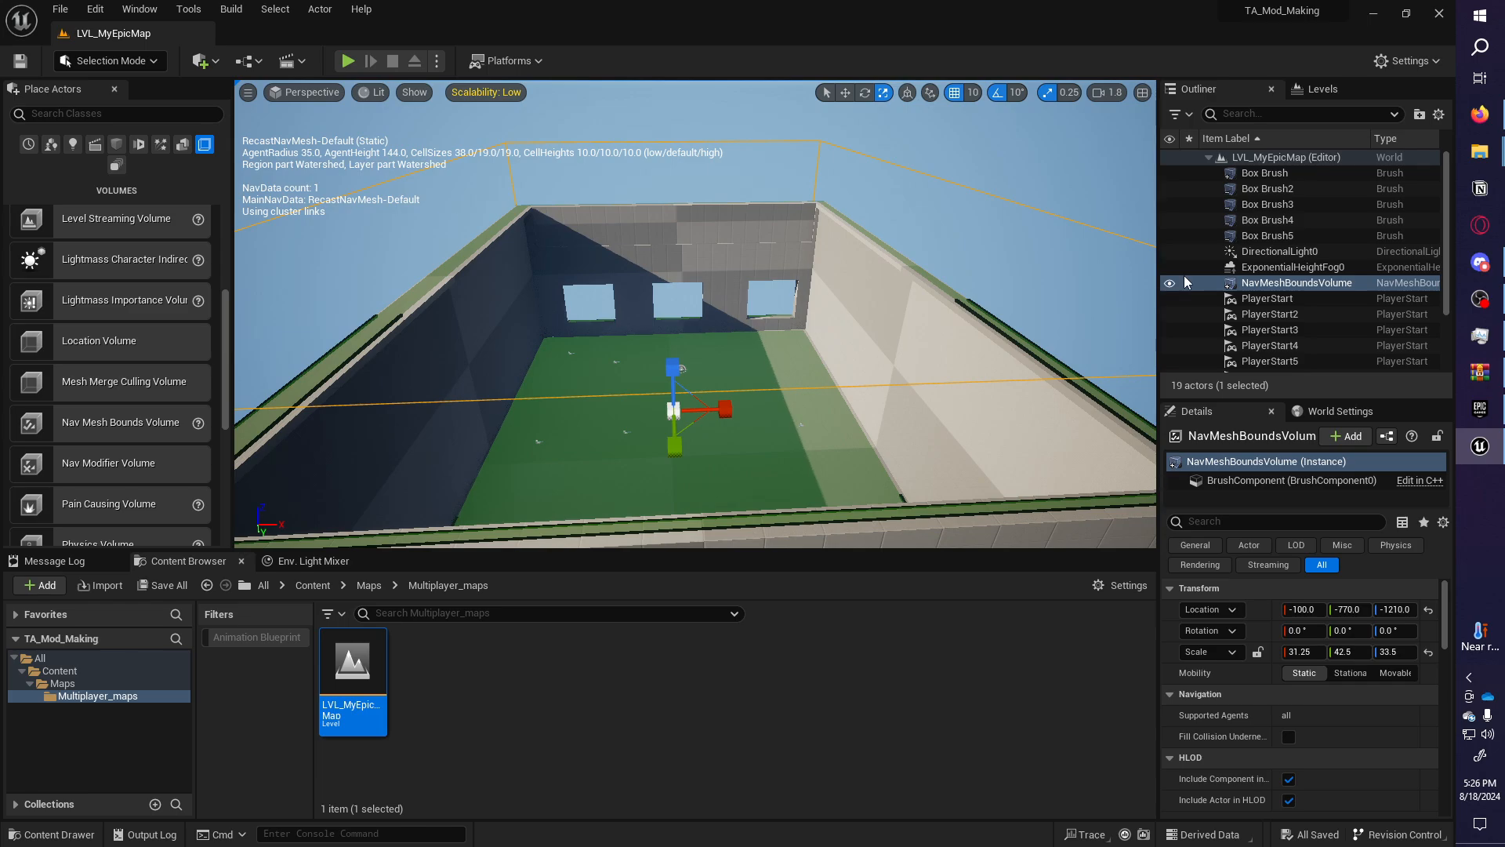
{"action": "right_click_drag", "start_coordinate": [1069, 272], "coordinate": [836, 317]}
{"action": "key", "text": "w"}
{"action": "key", "text": "w"}
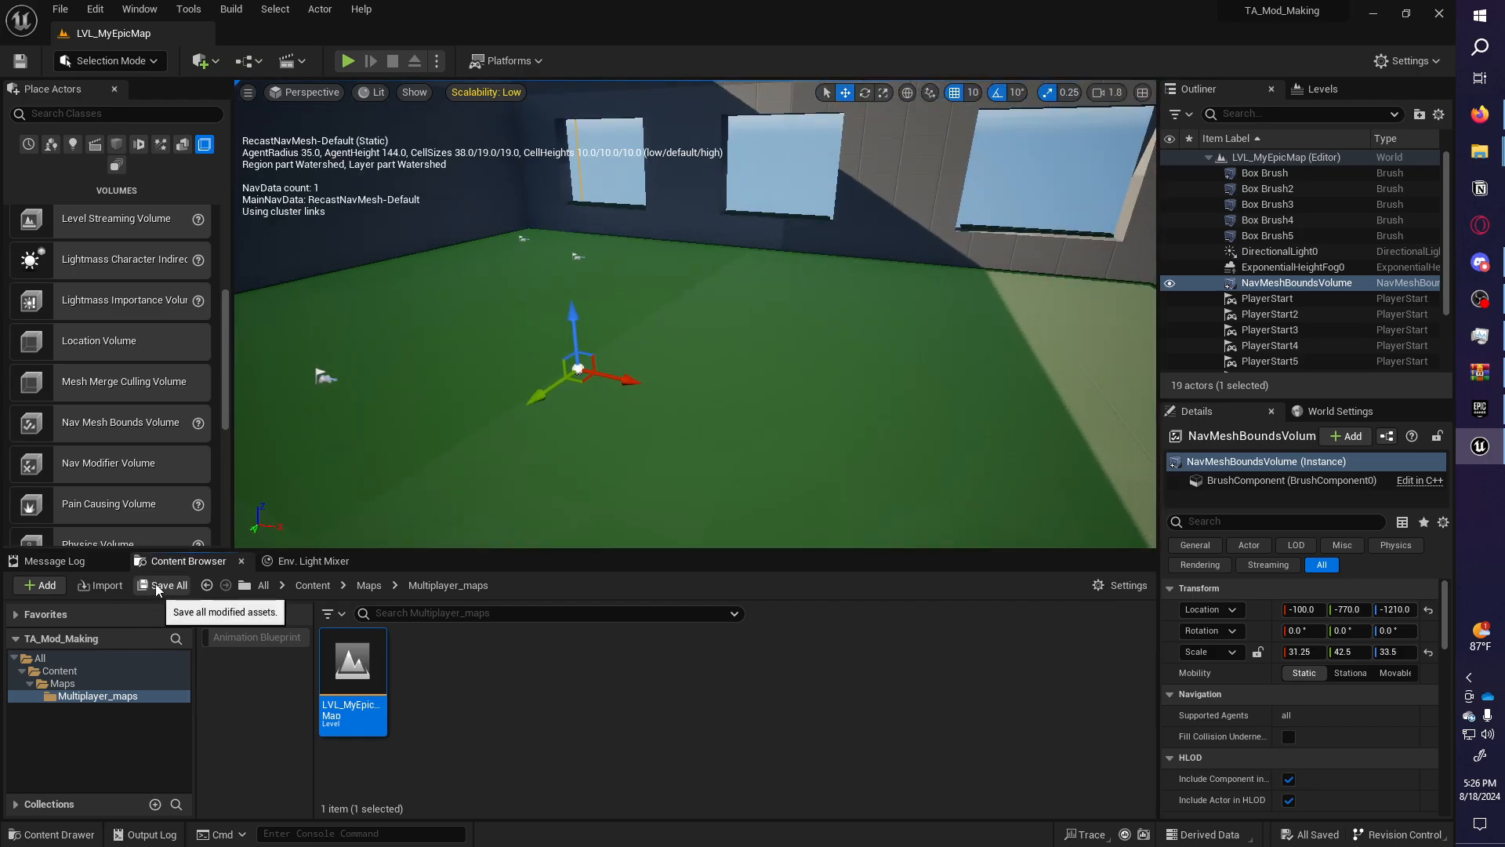
{"action": "key", "text": "s"}
{"action": "right_click_drag", "start_coordinate": [766, 430], "coordinate": [799, 423]}
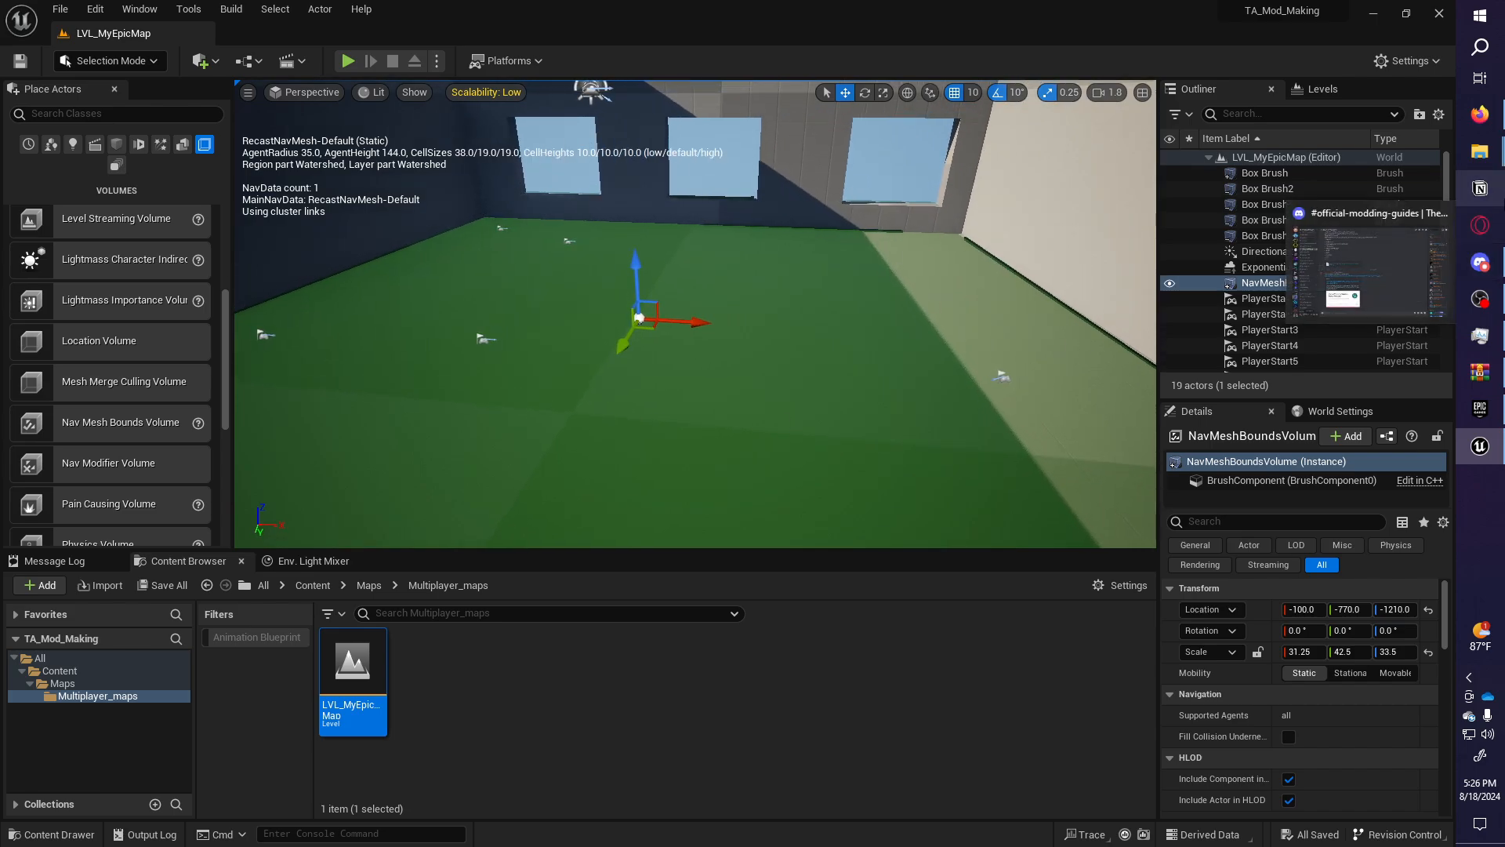
In Discord's official-modding-guides channel, open the TA_target_spawn_ref_tags-2.pdf attachment.
{"action": "left_click", "coordinate": [1480, 263]}
{"action": "scroll", "coordinate": [451, 421], "scroll_direction": "up", "scroll_amount": 6}
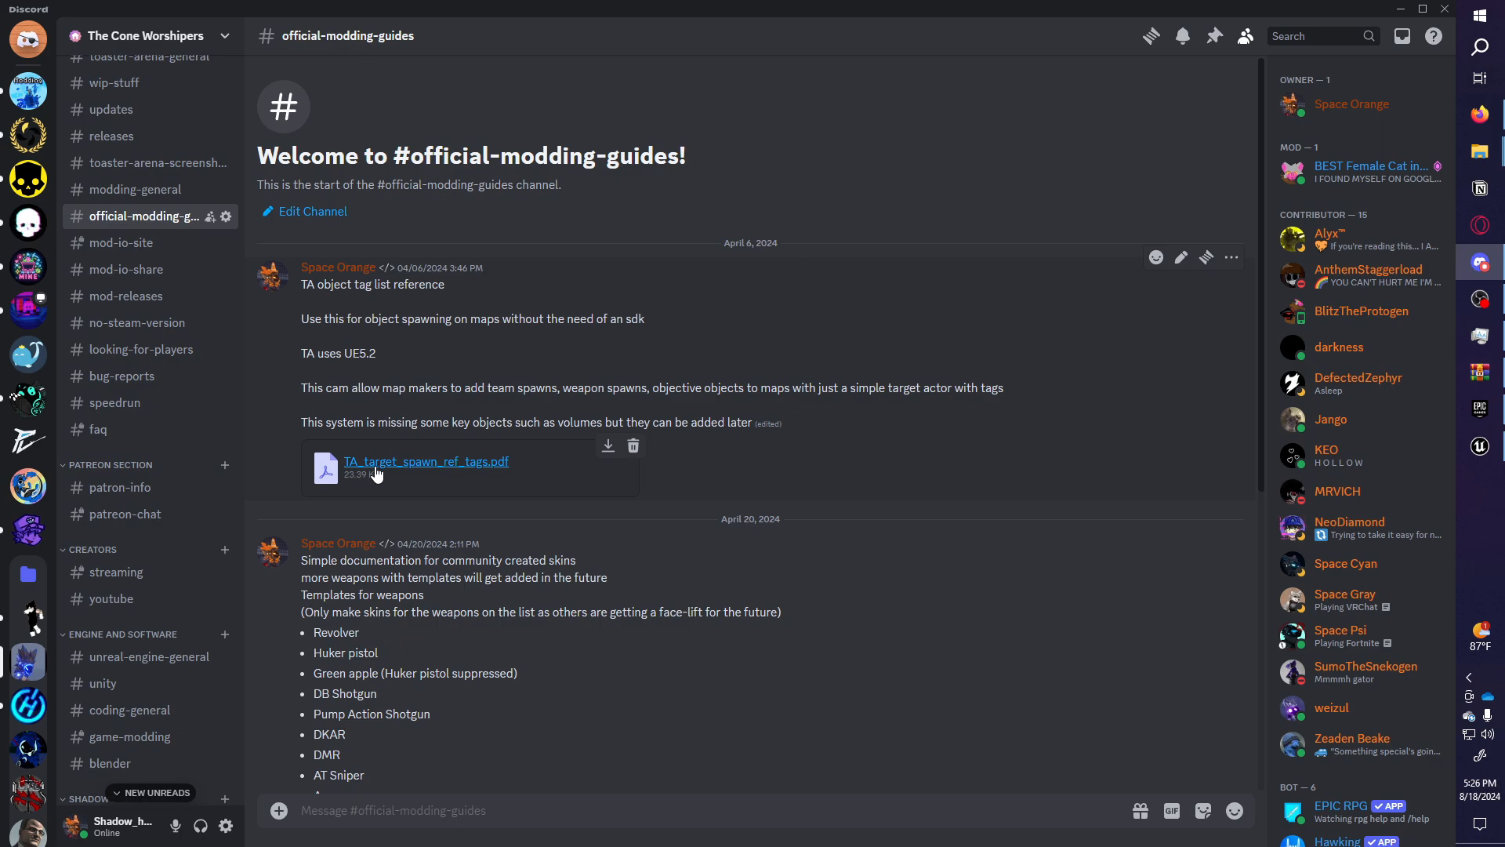
{"action": "left_click", "coordinate": [444, 463]}
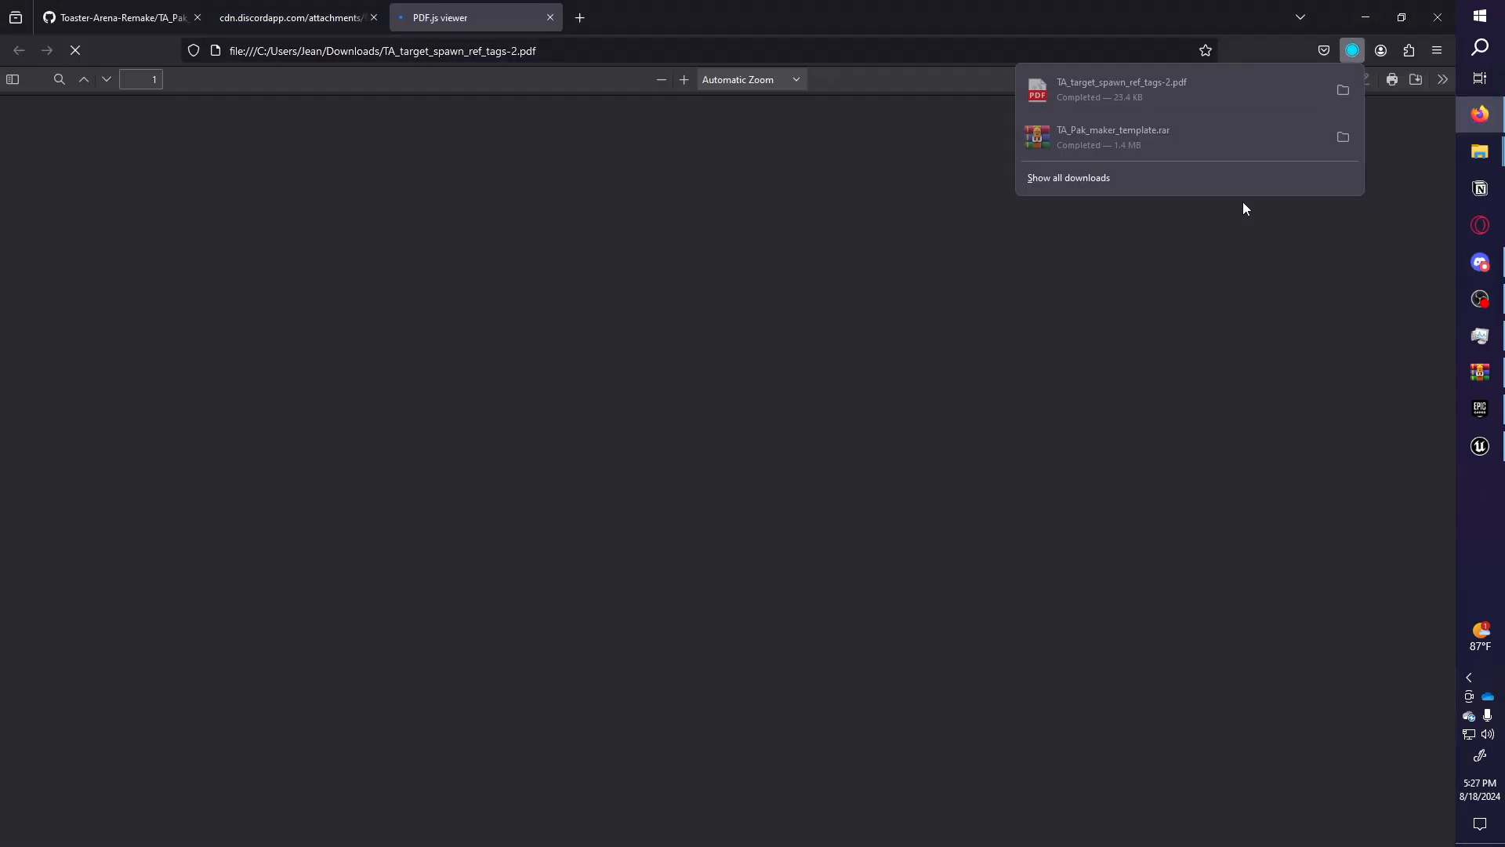
Read through the spawn-tag PDF's list, including info_p_ffa, info_flag_Blue and info_capture_red.
{"action": "scroll", "coordinate": [1163, 411], "scroll_direction": "down", "scroll_amount": 20}
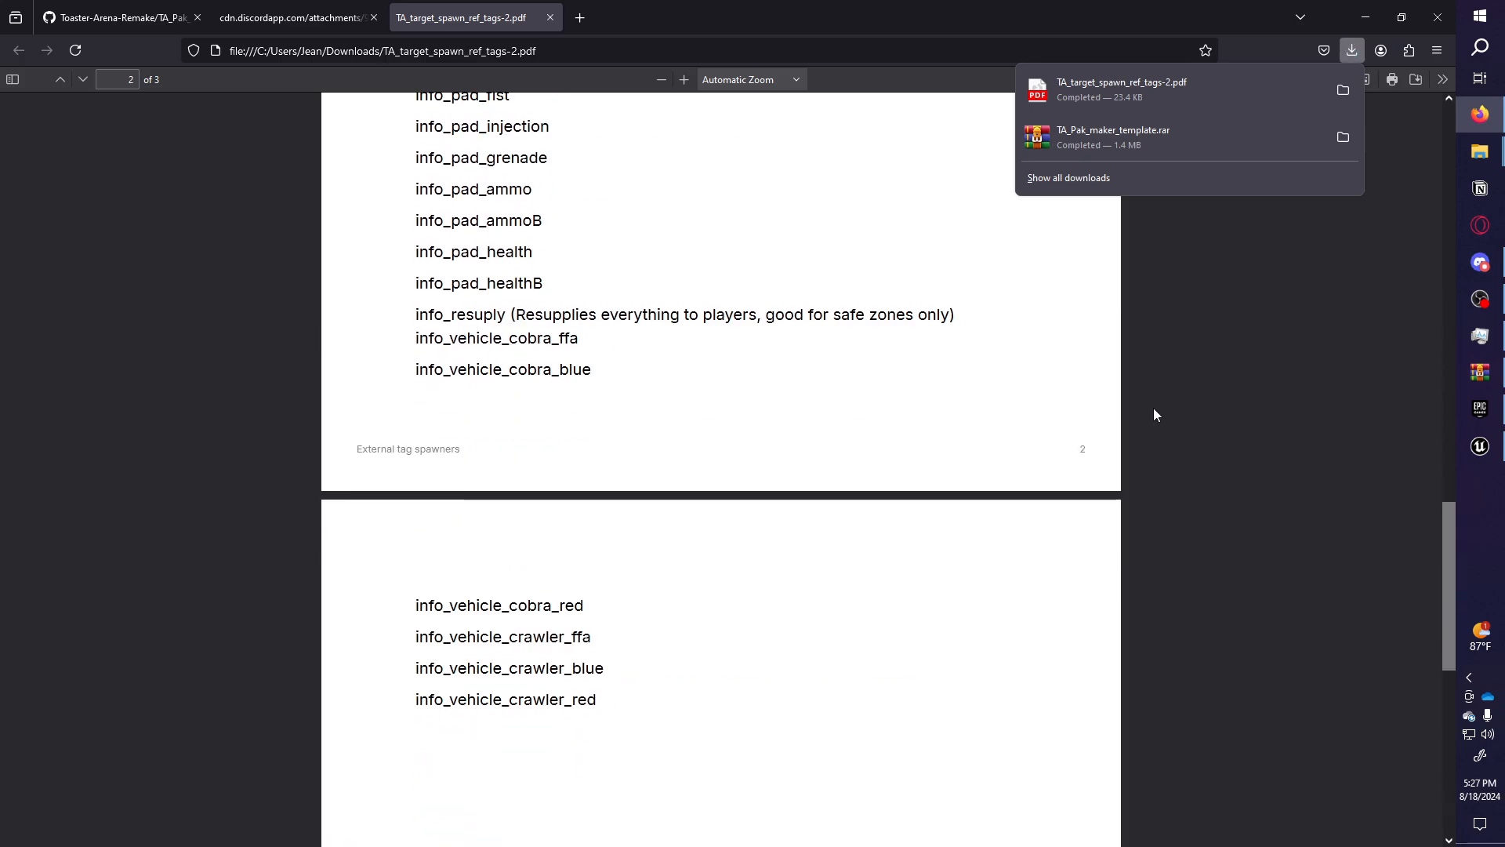
{"action": "scroll", "coordinate": [702, 393], "scroll_direction": "up", "scroll_amount": 10}
{"action": "scroll", "coordinate": [625, 454], "scroll_direction": "down", "scroll_amount": 8}
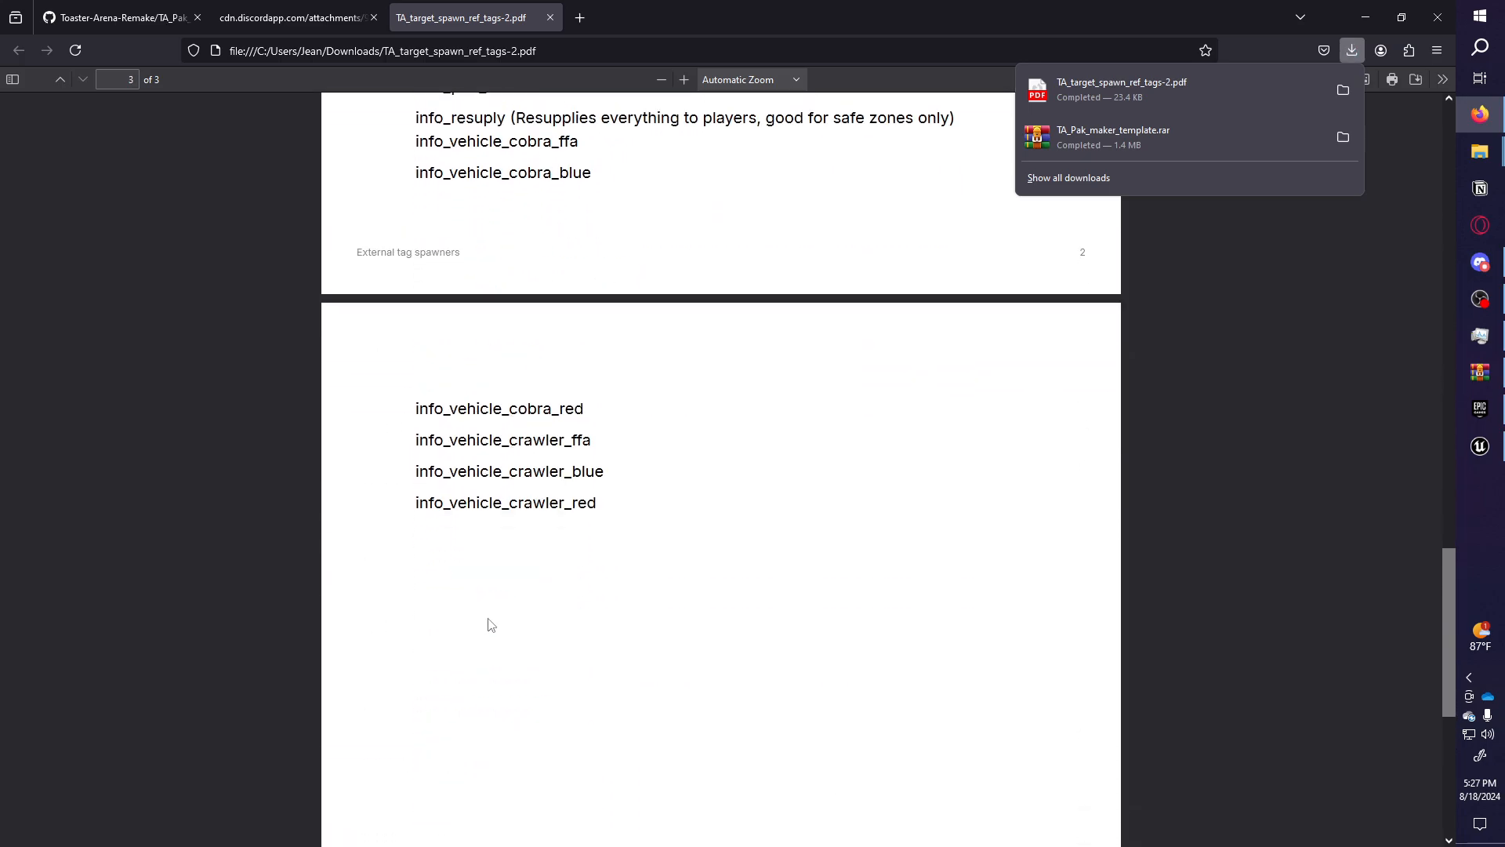
{"action": "scroll", "coordinate": [622, 480], "scroll_direction": "up", "scroll_amount": 15}
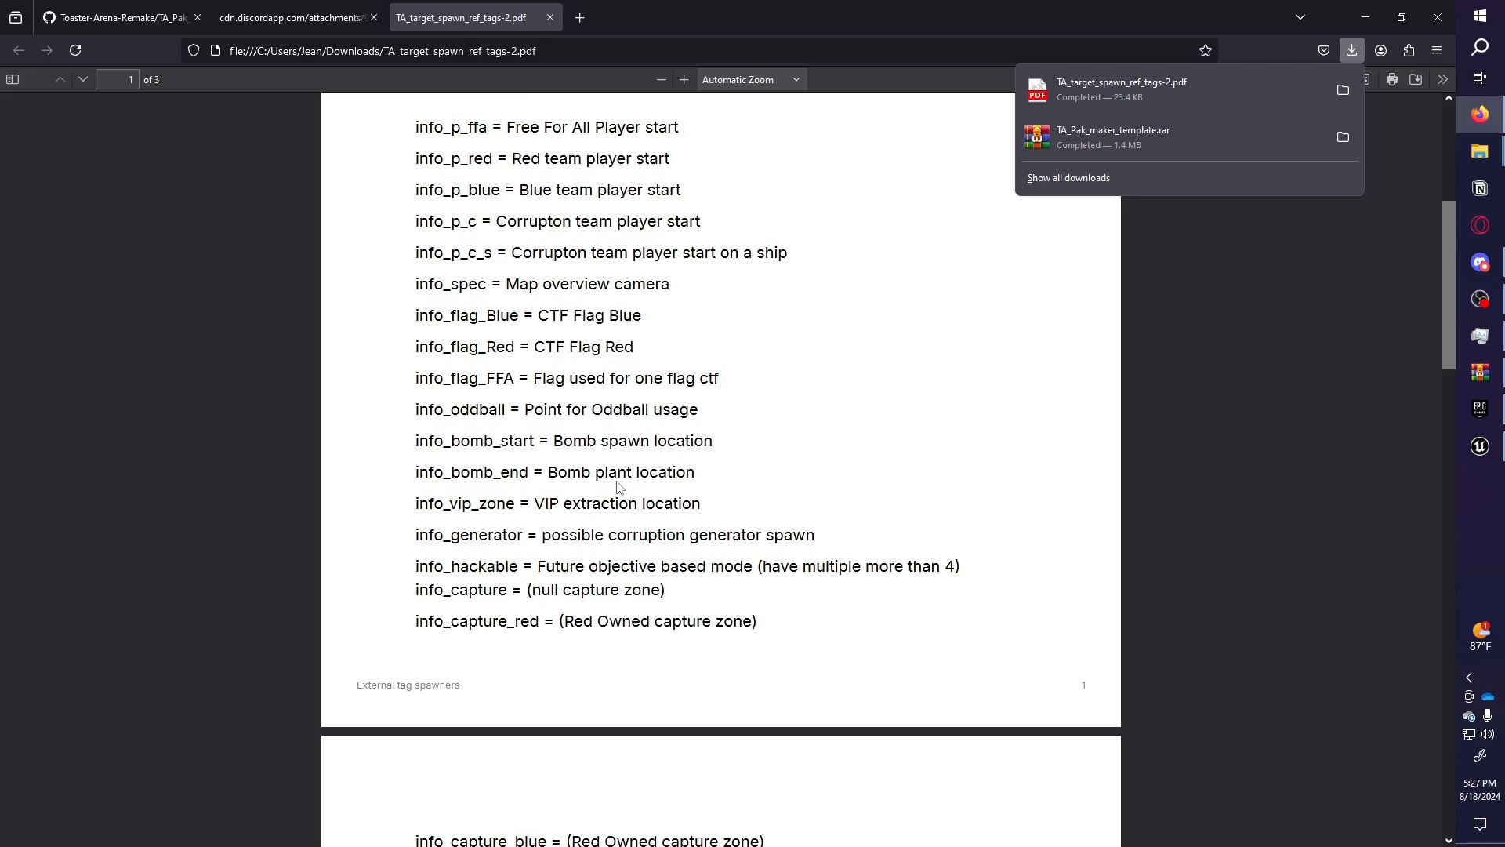
{"action": "scroll", "coordinate": [704, 418], "scroll_direction": "up", "scroll_amount": 4}
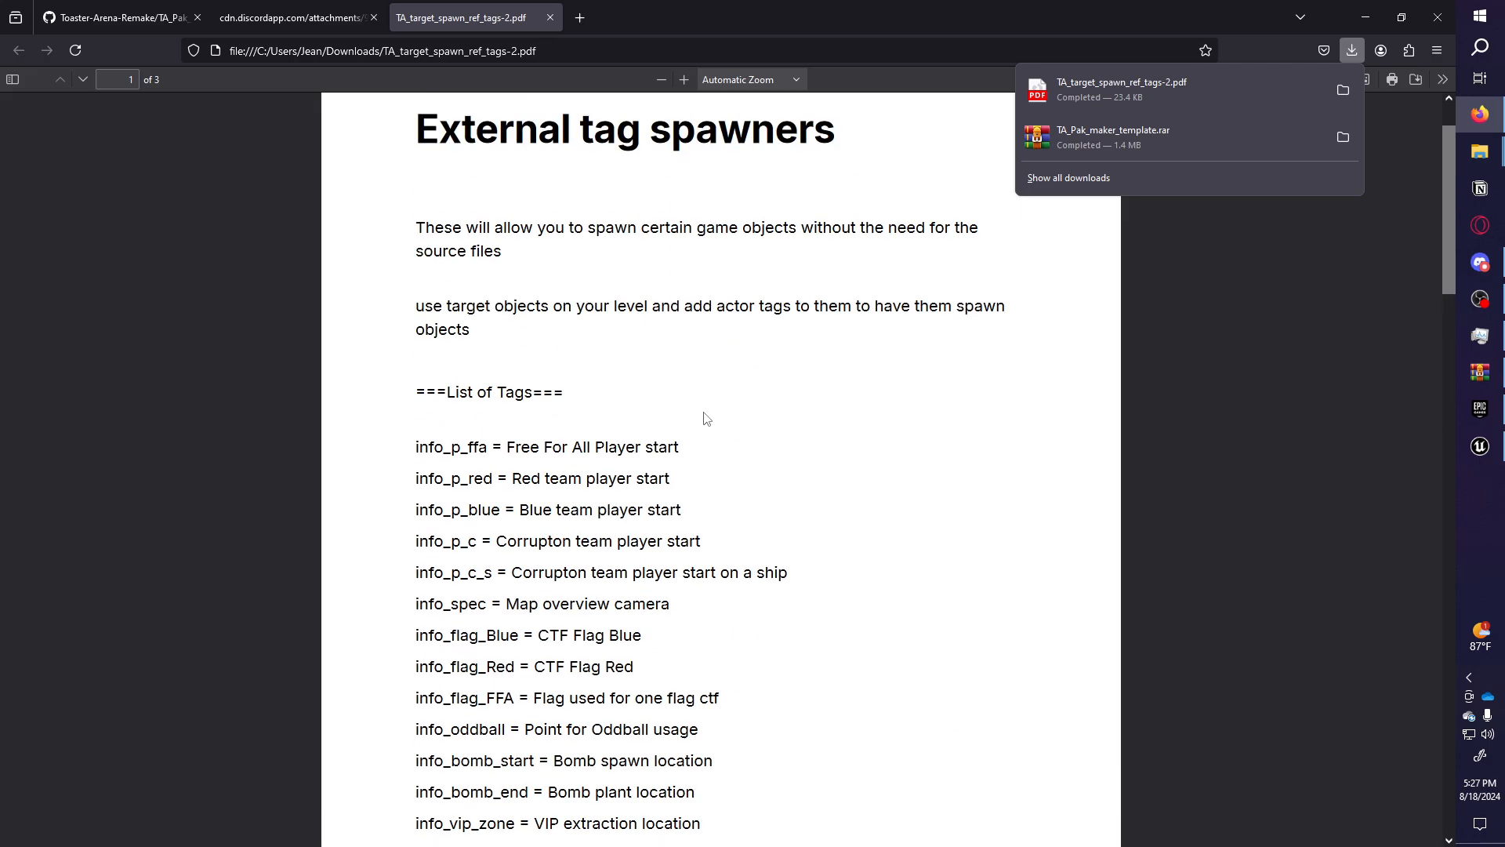
{"action": "left_click_drag", "start_coordinate": [415, 117], "coordinate": [447, 468]}
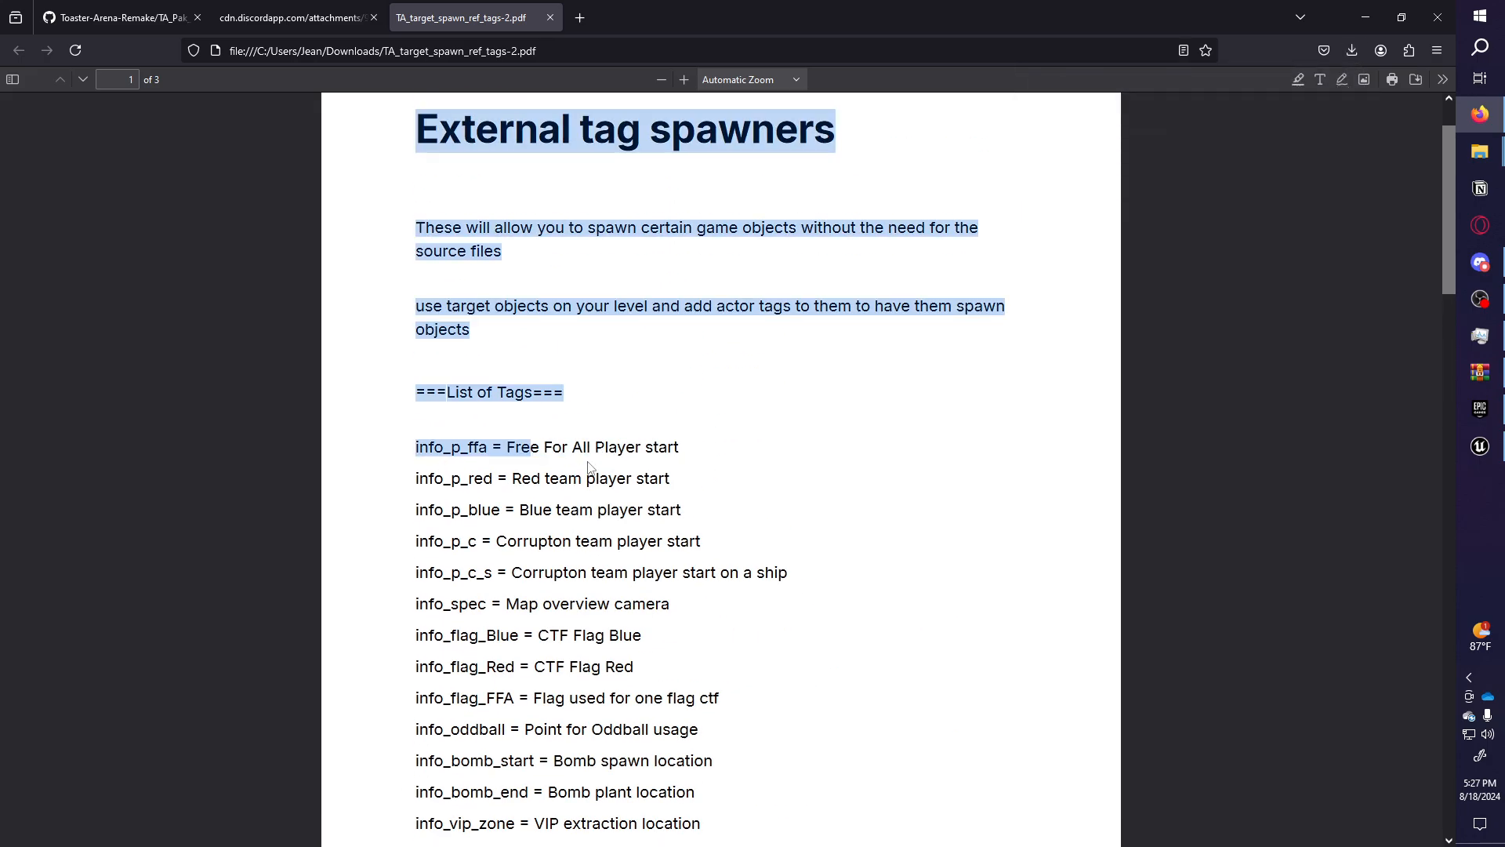
{"action": "left_click", "coordinate": [825, 468]}
{"action": "scroll", "coordinate": [497, 428], "scroll_direction": "down", "scroll_amount": 1}
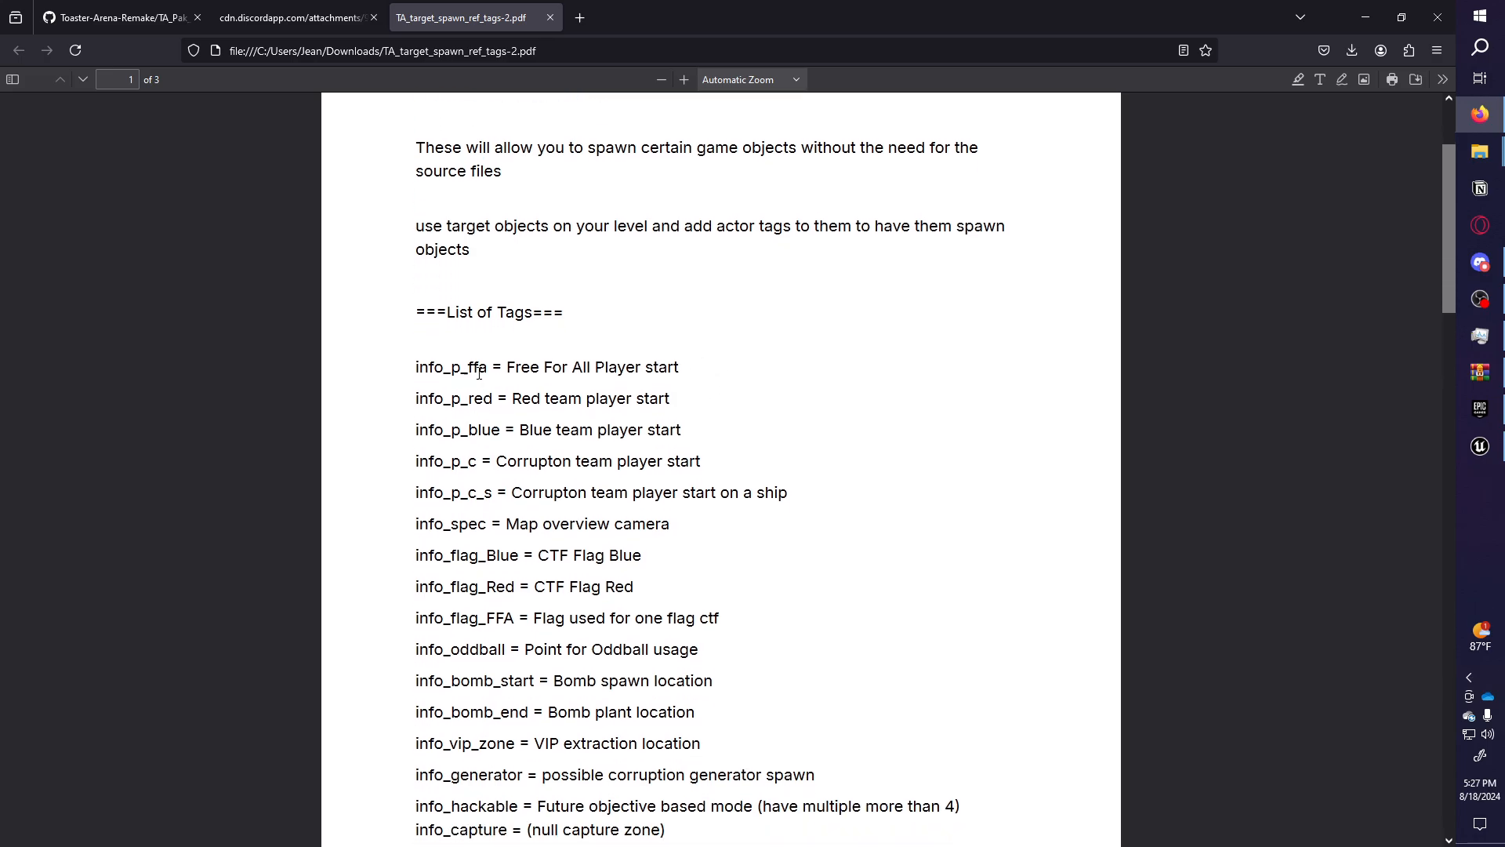
{"action": "scroll", "coordinate": [471, 375], "scroll_direction": "down", "scroll_amount": 3}
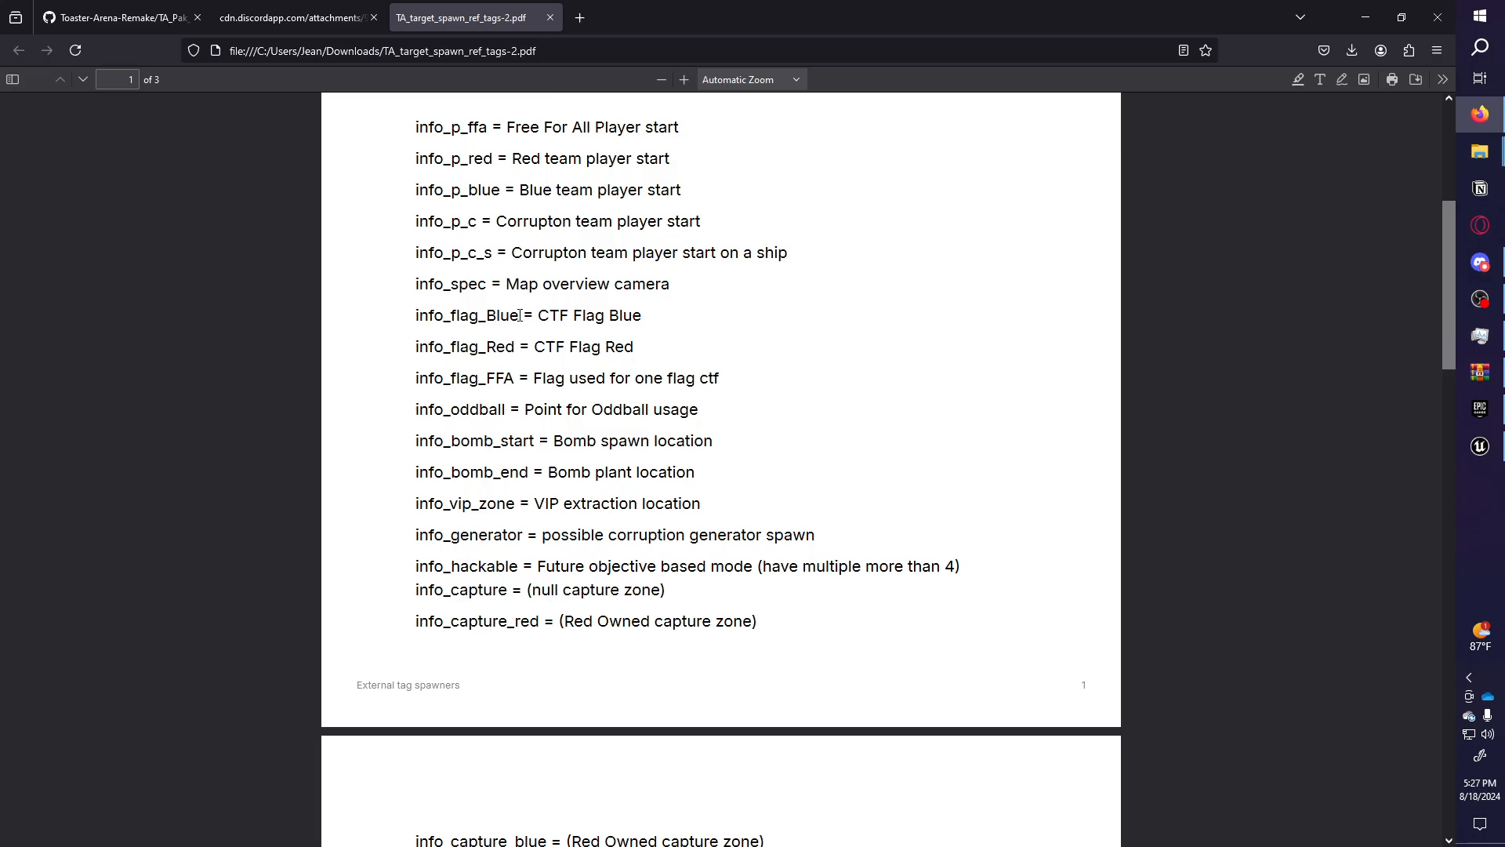
{"action": "left_click", "coordinate": [1479, 445]}
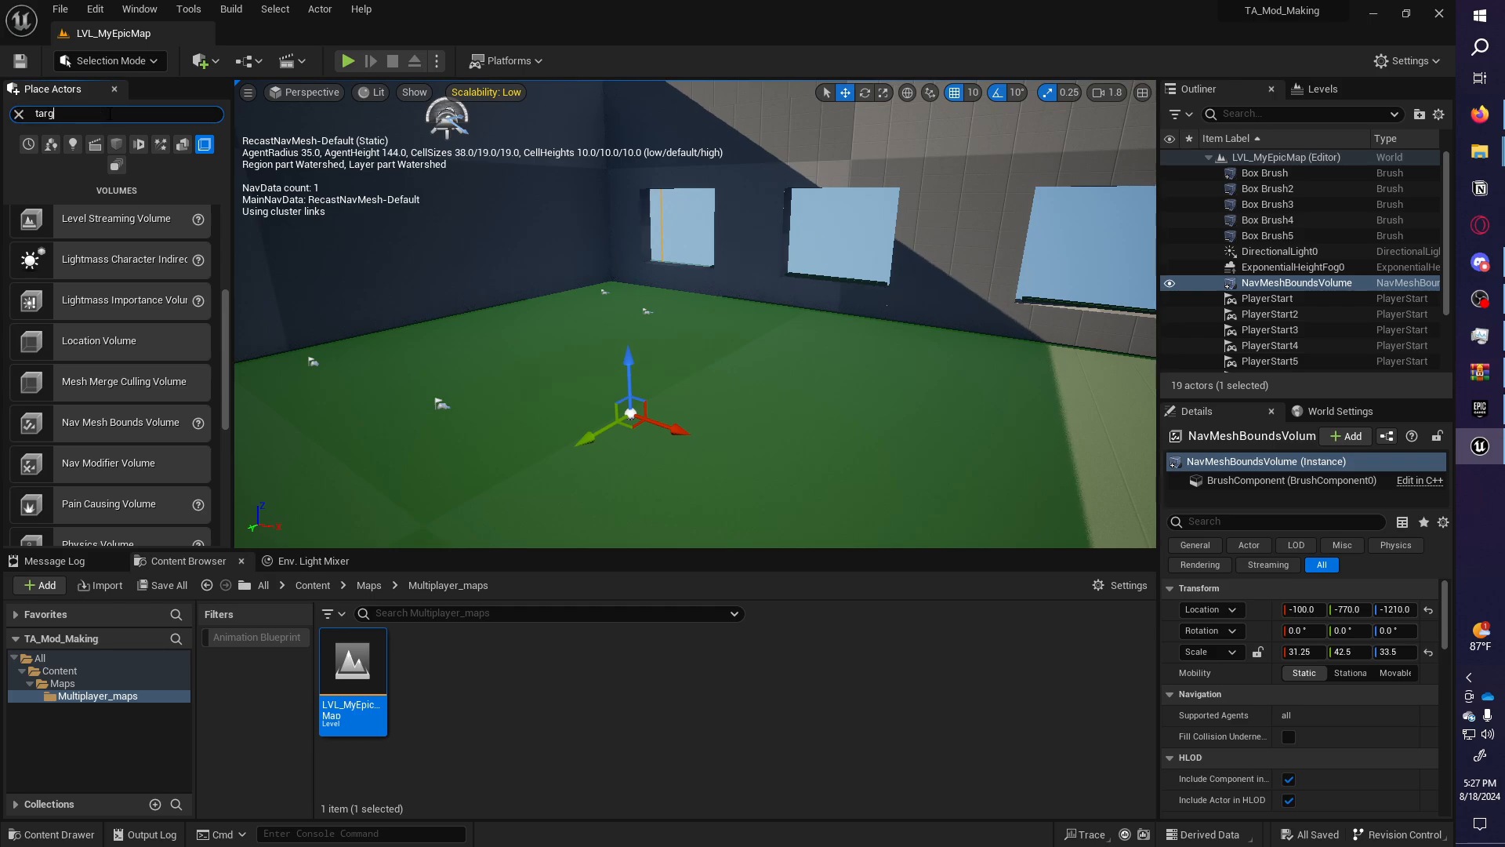
Place a Target Point on the room floor.
{"action": "right_click_drag", "start_coordinate": [738, 330], "coordinate": [708, 349]}
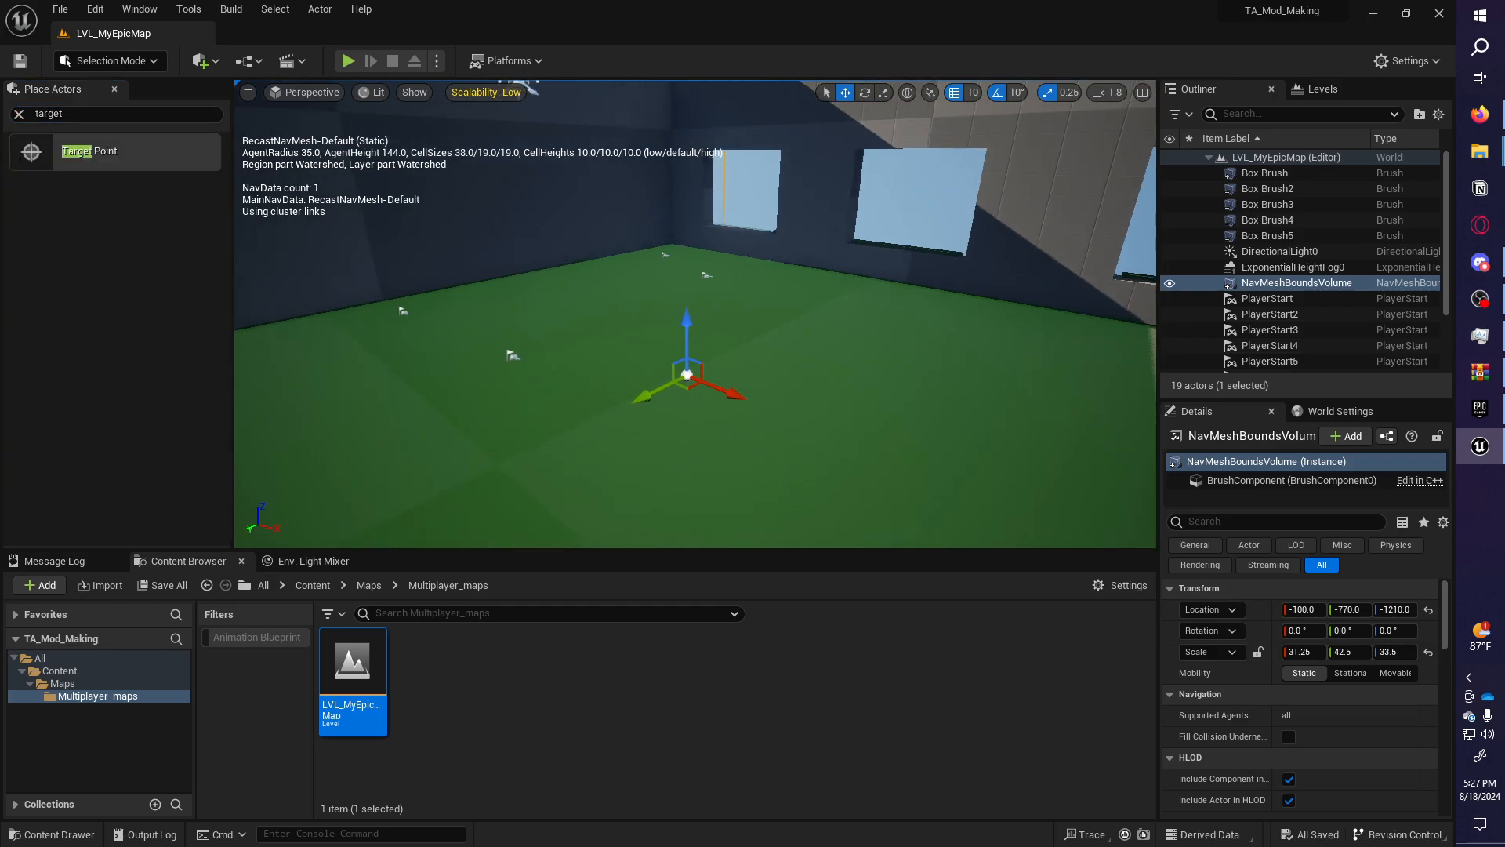
{"action": "key", "text": "p"}
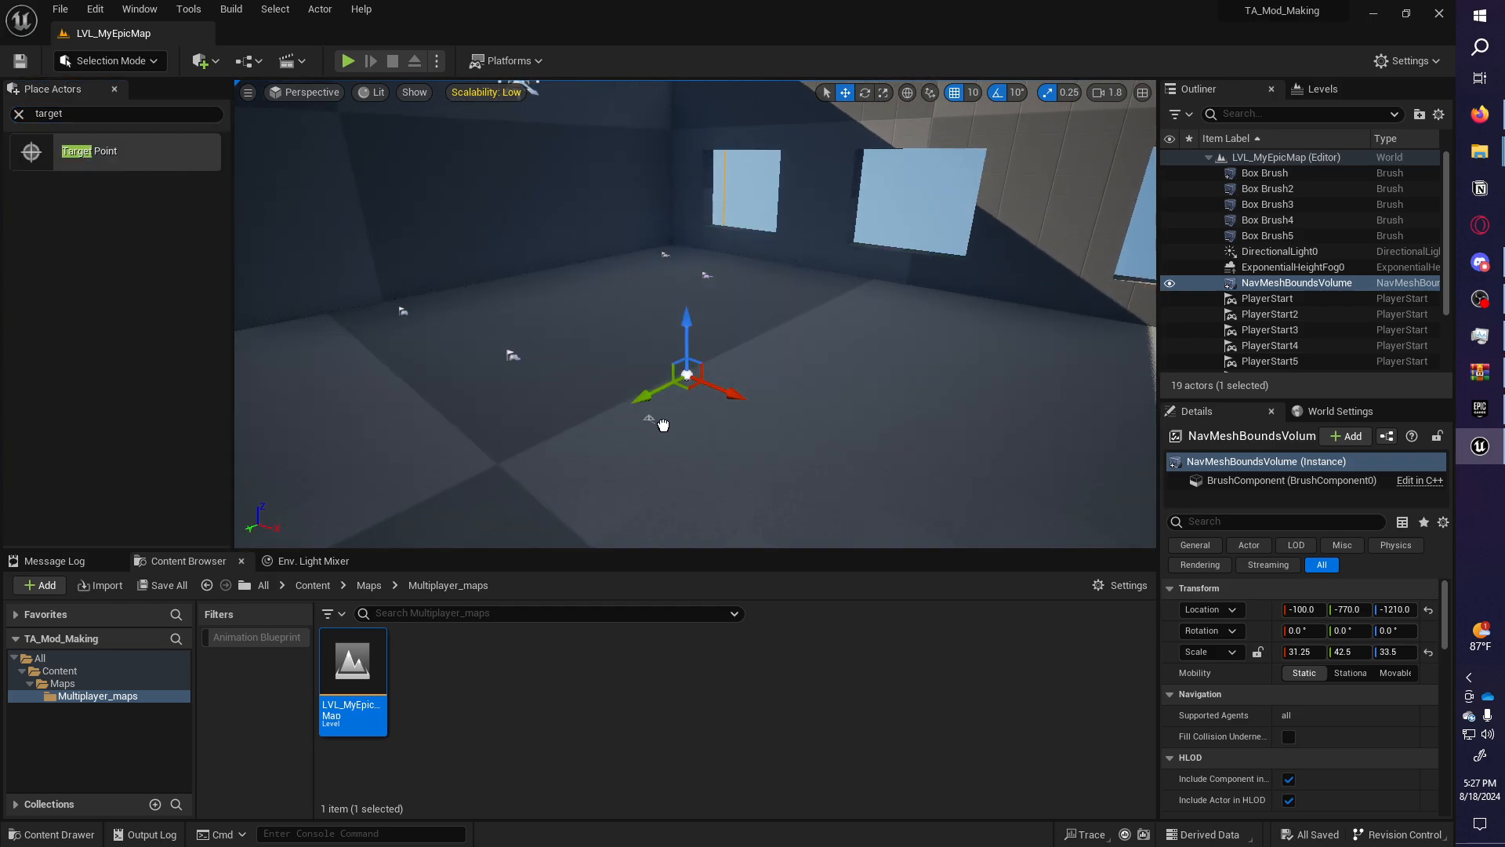
{"action": "left_click_drag", "start_coordinate": [868, 449], "coordinate": [868, 450]}
{"action": "right_click_drag", "start_coordinate": [868, 449], "coordinate": [792, 427]}
{"action": "scroll", "coordinate": [870, 463], "scroll_direction": "down", "scroll_amount": 4}
{"action": "right_click_drag", "start_coordinate": [723, 373], "coordinate": [686, 365]}
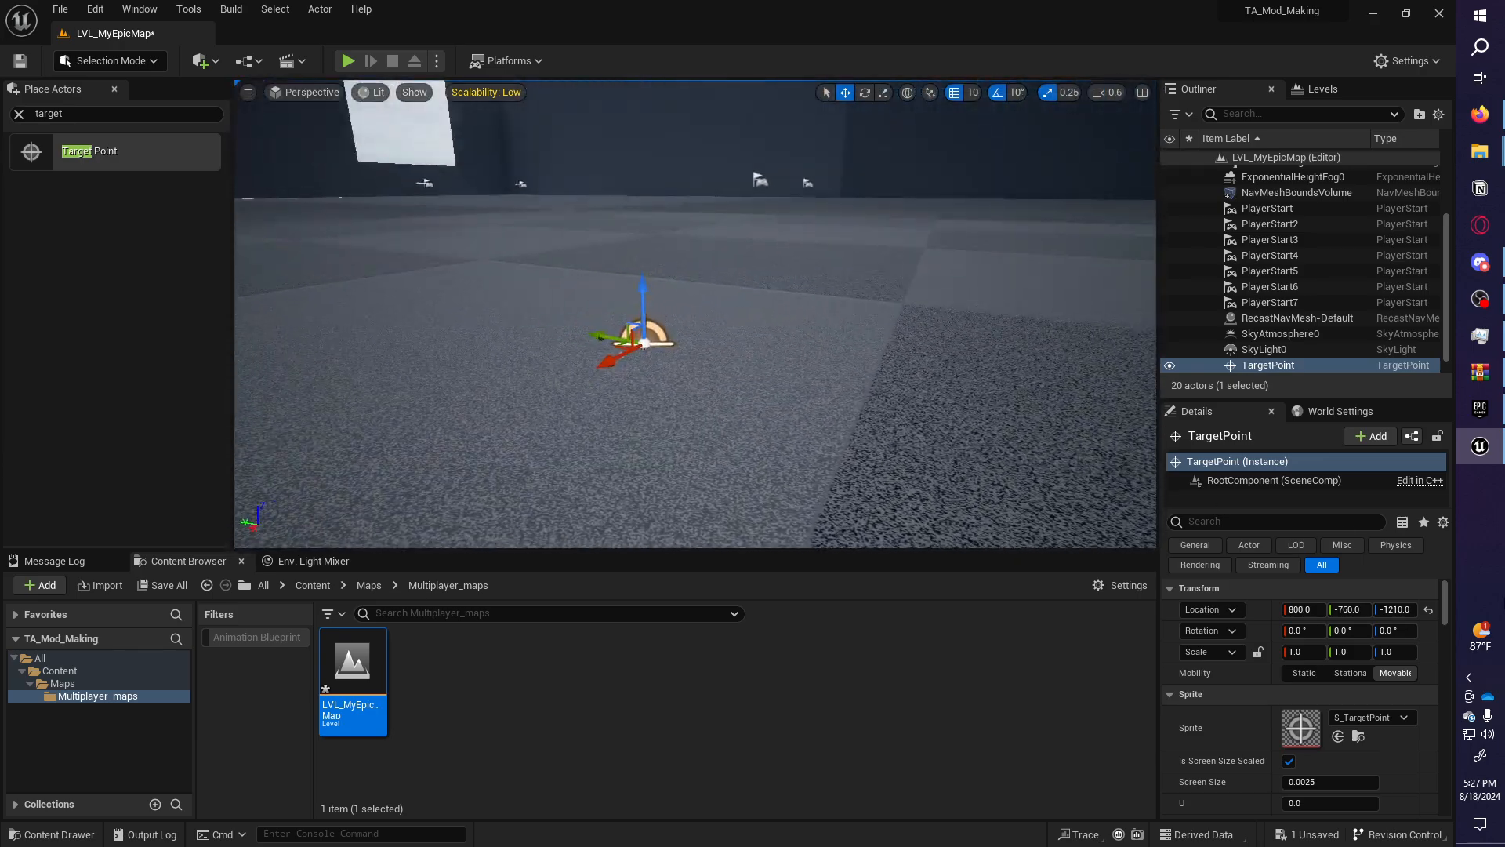
Rename the Target Point CTF_Blue and bring up its tag settings in Details.
{"action": "double_click", "coordinate": [1262, 364]}
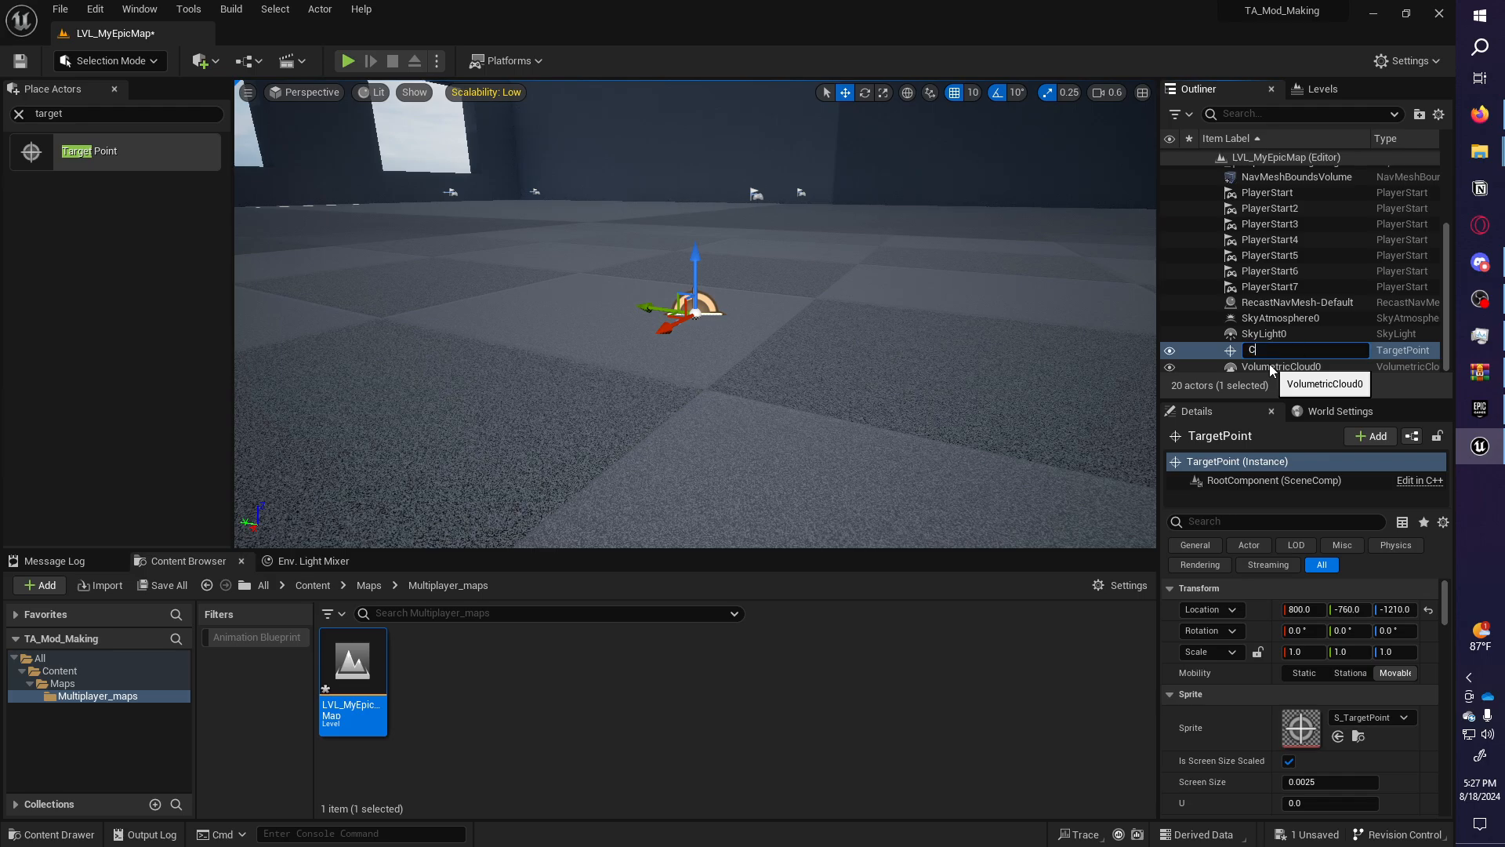
{"action": "type", "text": "CTF_Blue"}
{"action": "key", "text": "Return"}
{"action": "scroll", "coordinate": [1344, 326], "scroll_direction": "up", "scroll_amount": 2}
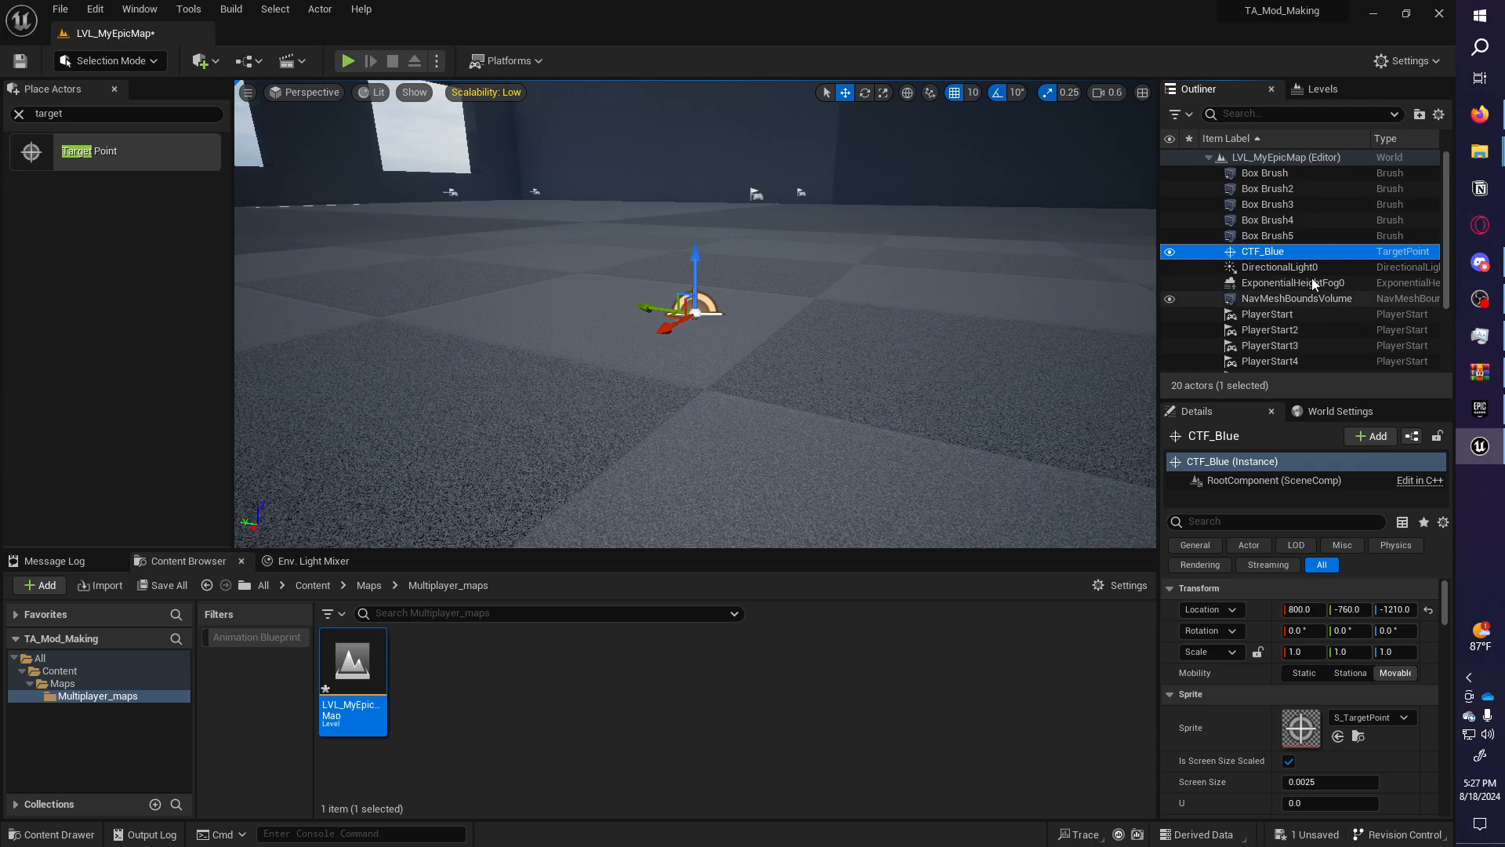
{"action": "left_click", "coordinate": [1281, 224]}
{"action": "left_click", "coordinate": [1263, 250]}
{"action": "mouse_move", "coordinate": [1119, 267]}
{"action": "right_mouse_down"}
{"action": "mouse_move", "coordinate": [1151, 260]}
{"action": "mouse_move", "coordinate": [1134, 273]}
{"action": "right_mouse_up"}
{"action": "scroll", "coordinate": [1219, 639], "scroll_direction": "down", "scroll_amount": 2}
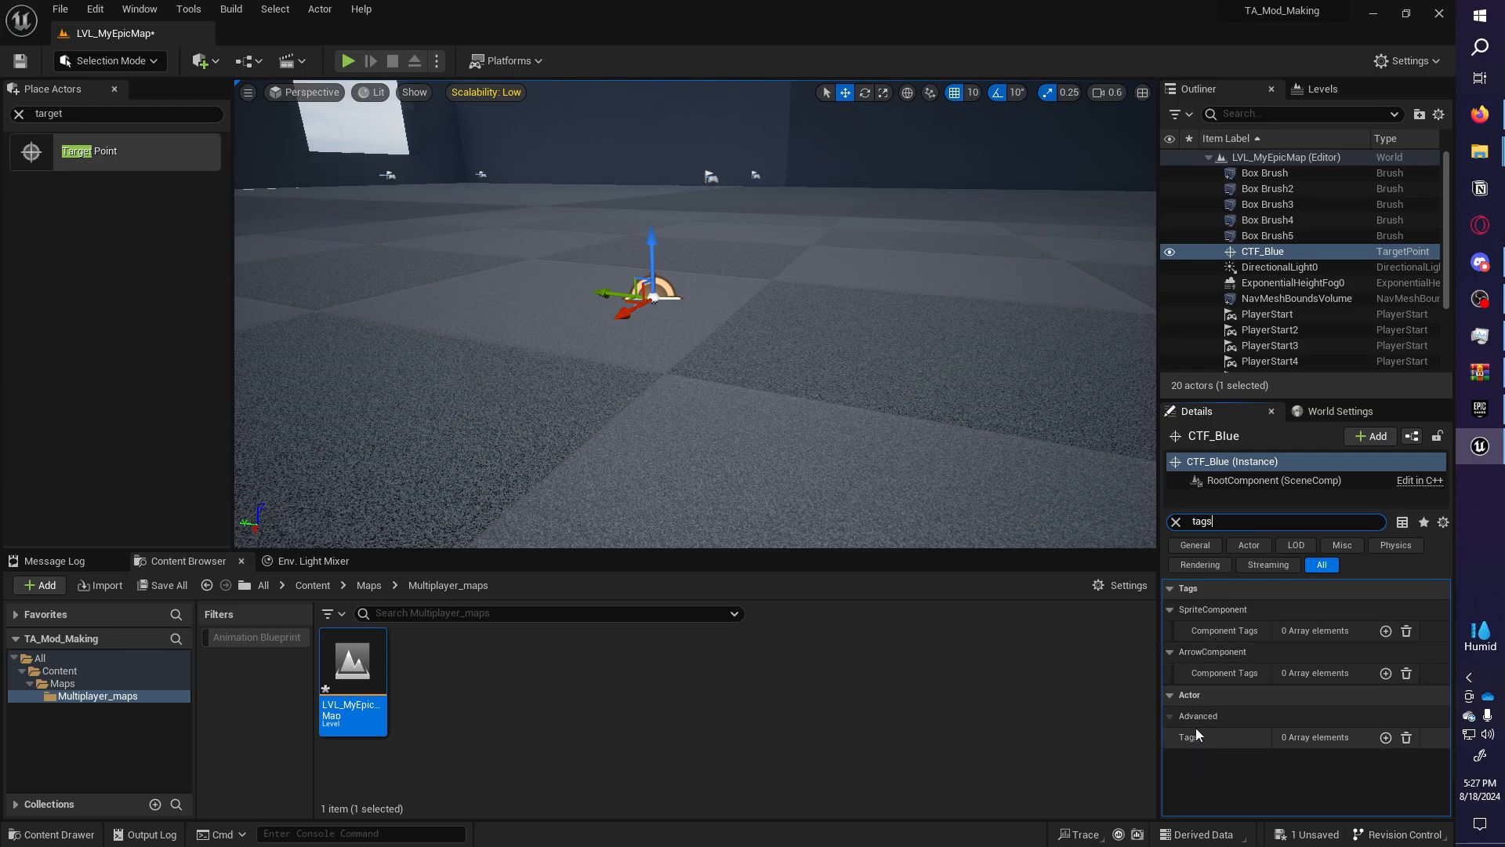
Add the info_flag_Blue actor tag to CTF_Blue.
{"action": "left_click", "coordinate": [1385, 738]}
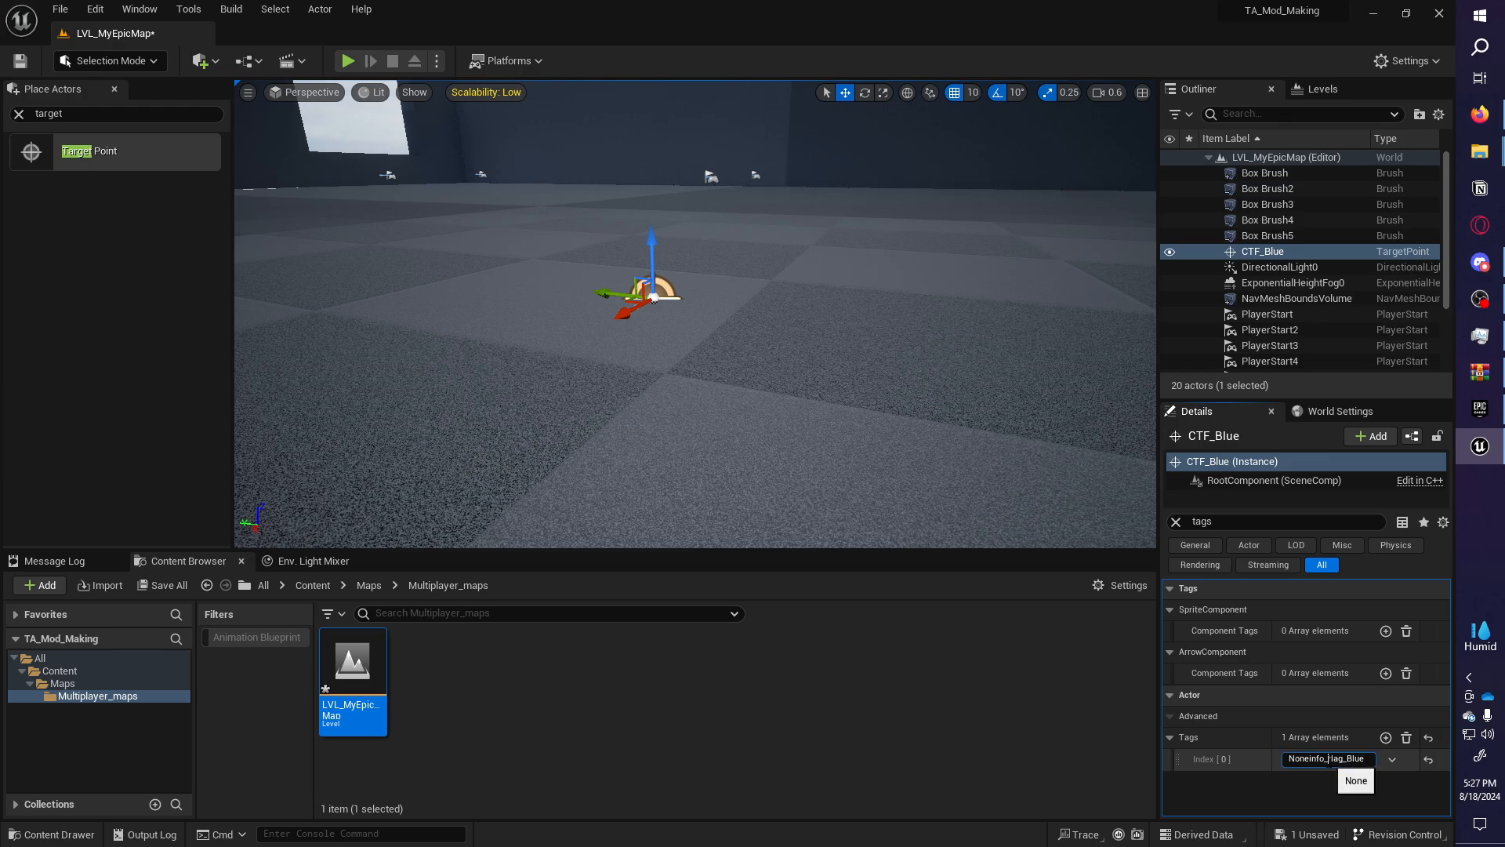
{"action": "right_click_drag", "start_coordinate": [886, 376], "coordinate": [931, 354]}
{"action": "key", "text": "s"}
{"action": "mouse_move", "coordinate": [584, 355]}
{"action": "right_mouse_down"}
{"action": "mouse_move", "coordinate": [564, 382]}
{"action": "mouse_move", "coordinate": [624, 351]}
{"action": "mouse_move", "coordinate": [584, 361]}
{"action": "mouse_move", "coordinate": [589, 338]}
{"action": "right_mouse_up"}
Duplicate CTF_Blue as CTF_Blue2 further across the floor.
{"action": "key", "text": "w"}
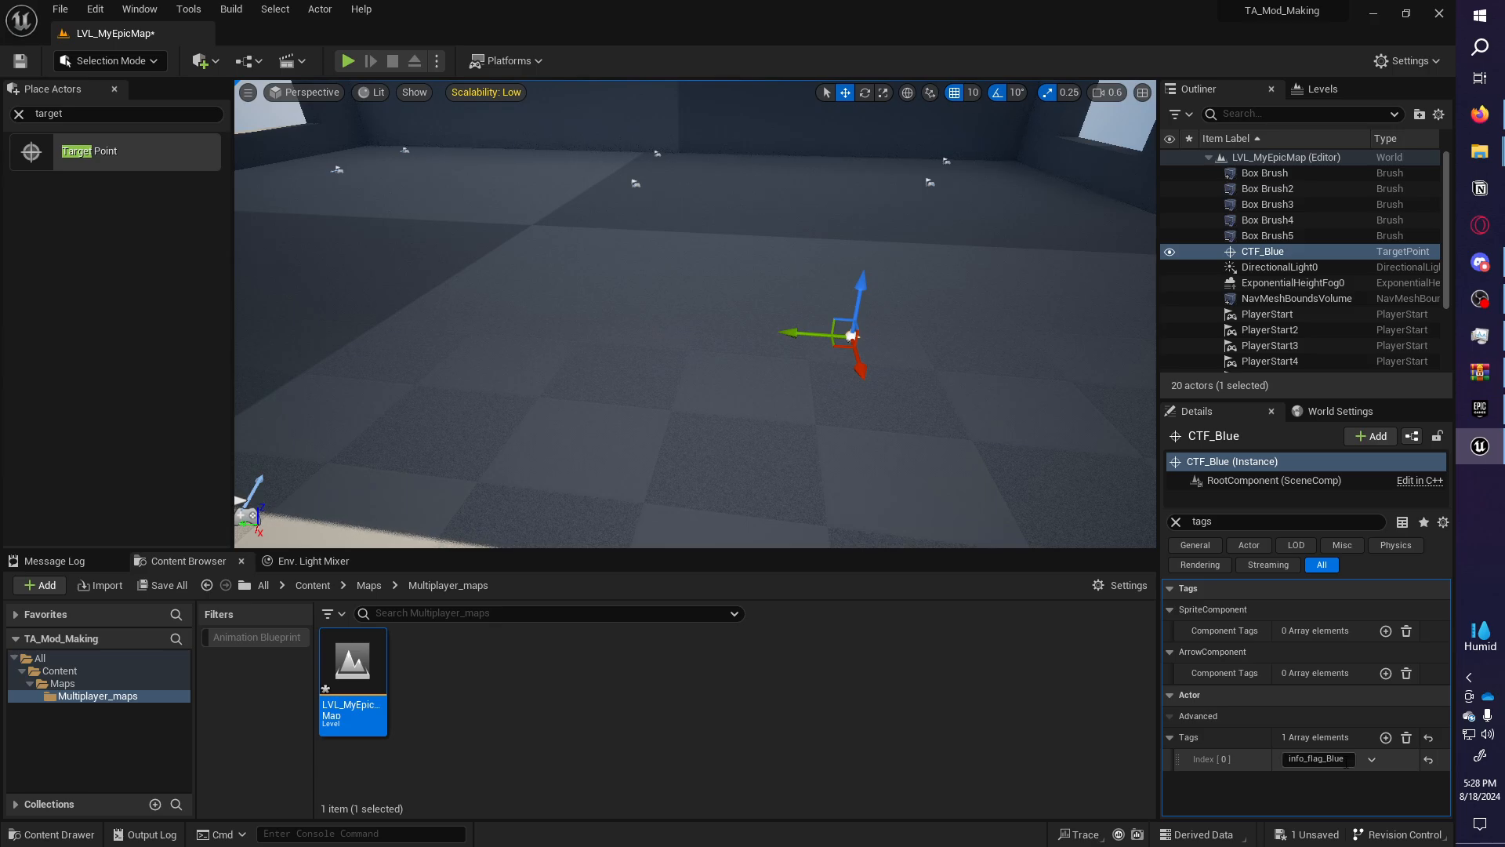
{"action": "right_click_drag", "start_coordinate": [896, 346], "coordinate": [889, 343]}
{"action": "left_click_drag", "start_coordinate": [801, 360], "coordinate": [333, 300], "text": "alt"}
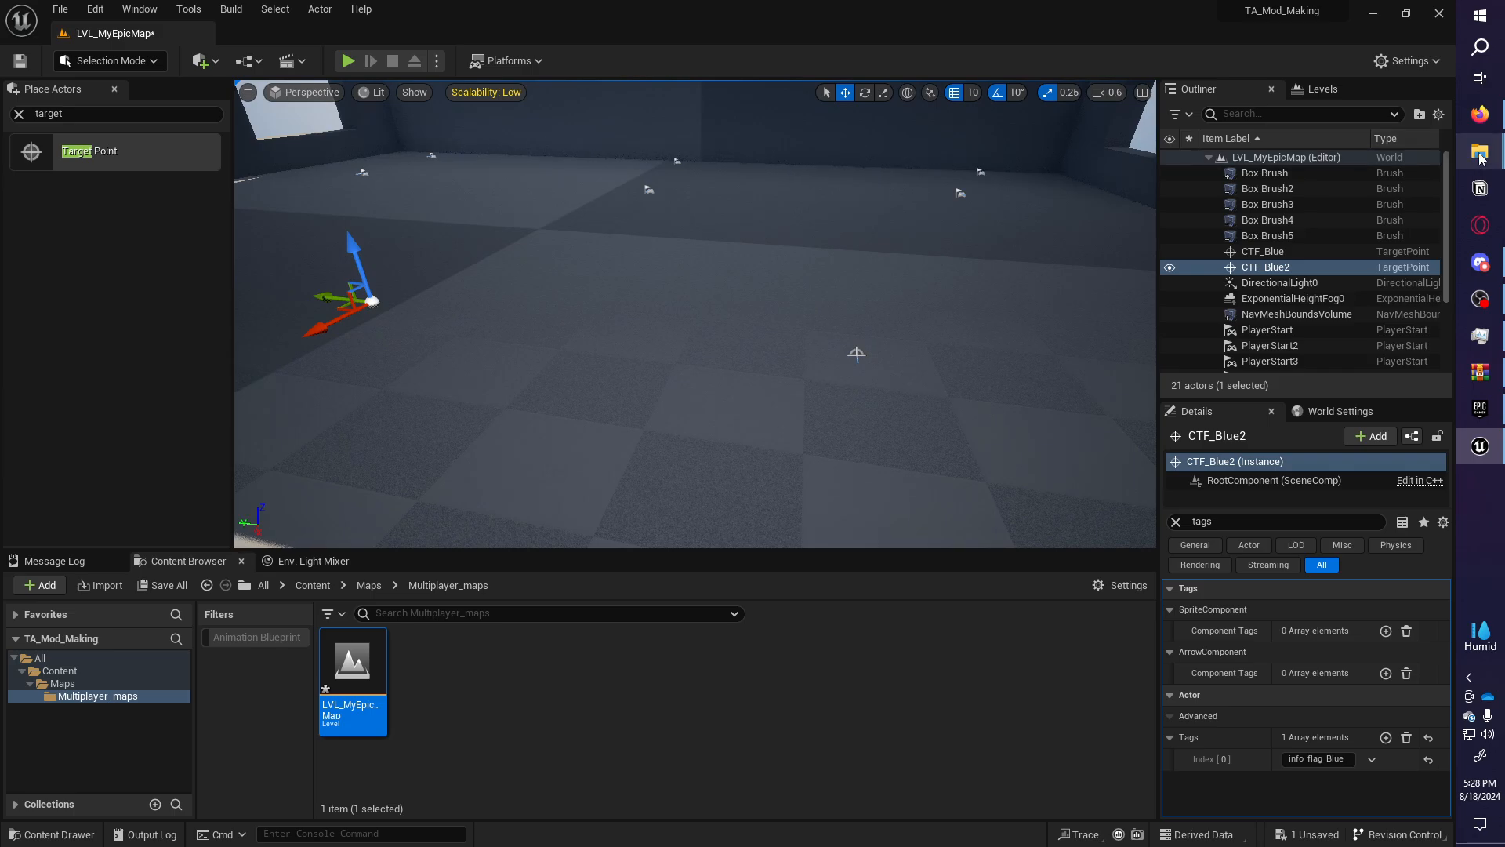
Retag the copied flag point info_flag_Red and slide it left along X.
{"action": "left_click", "coordinate": [1480, 114]}
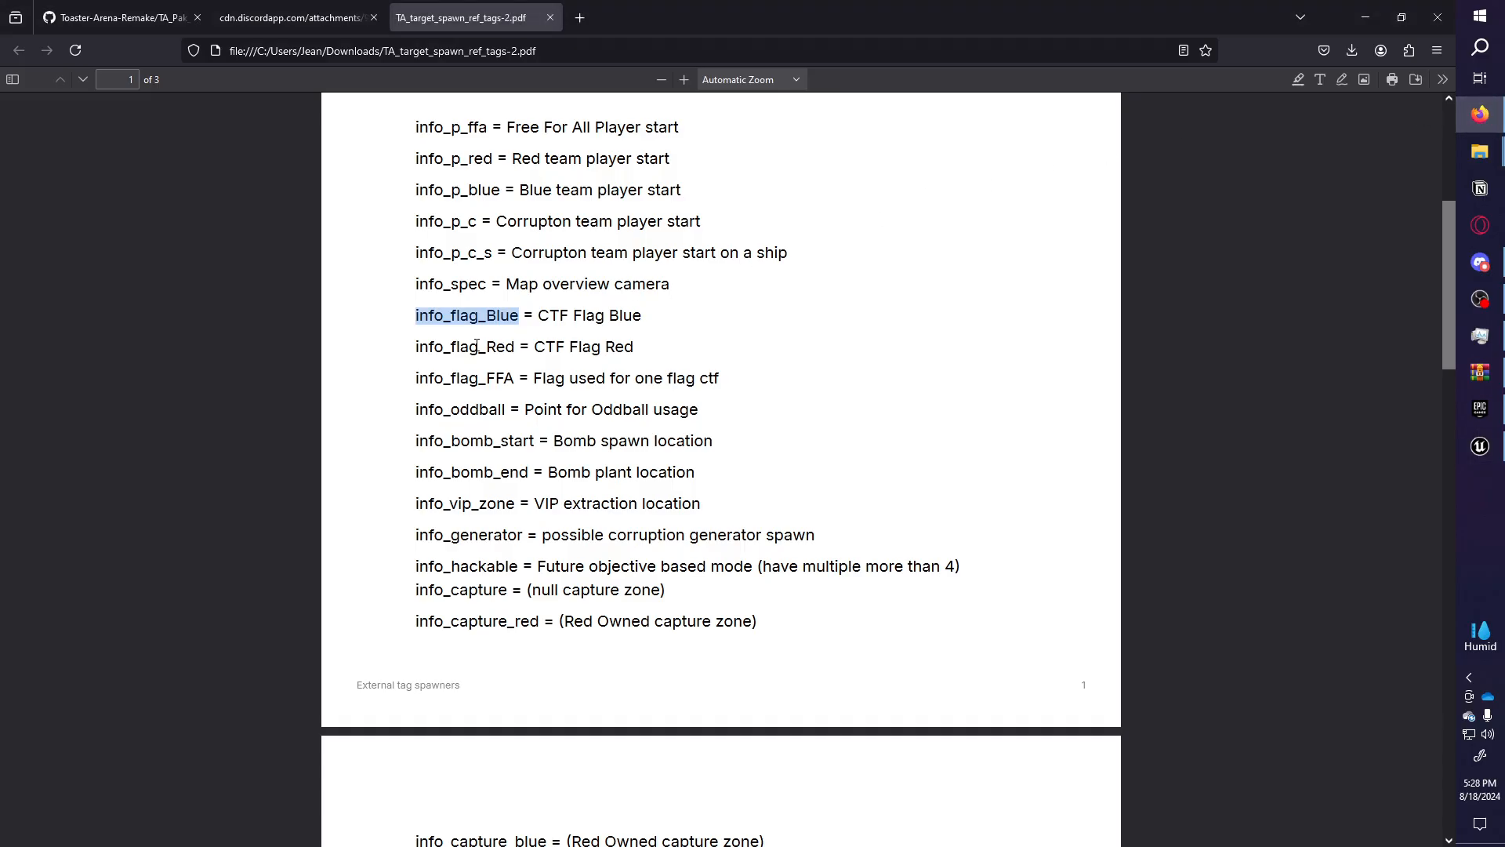
{"action": "left_click_drag", "start_coordinate": [516, 350], "coordinate": [415, 355]}
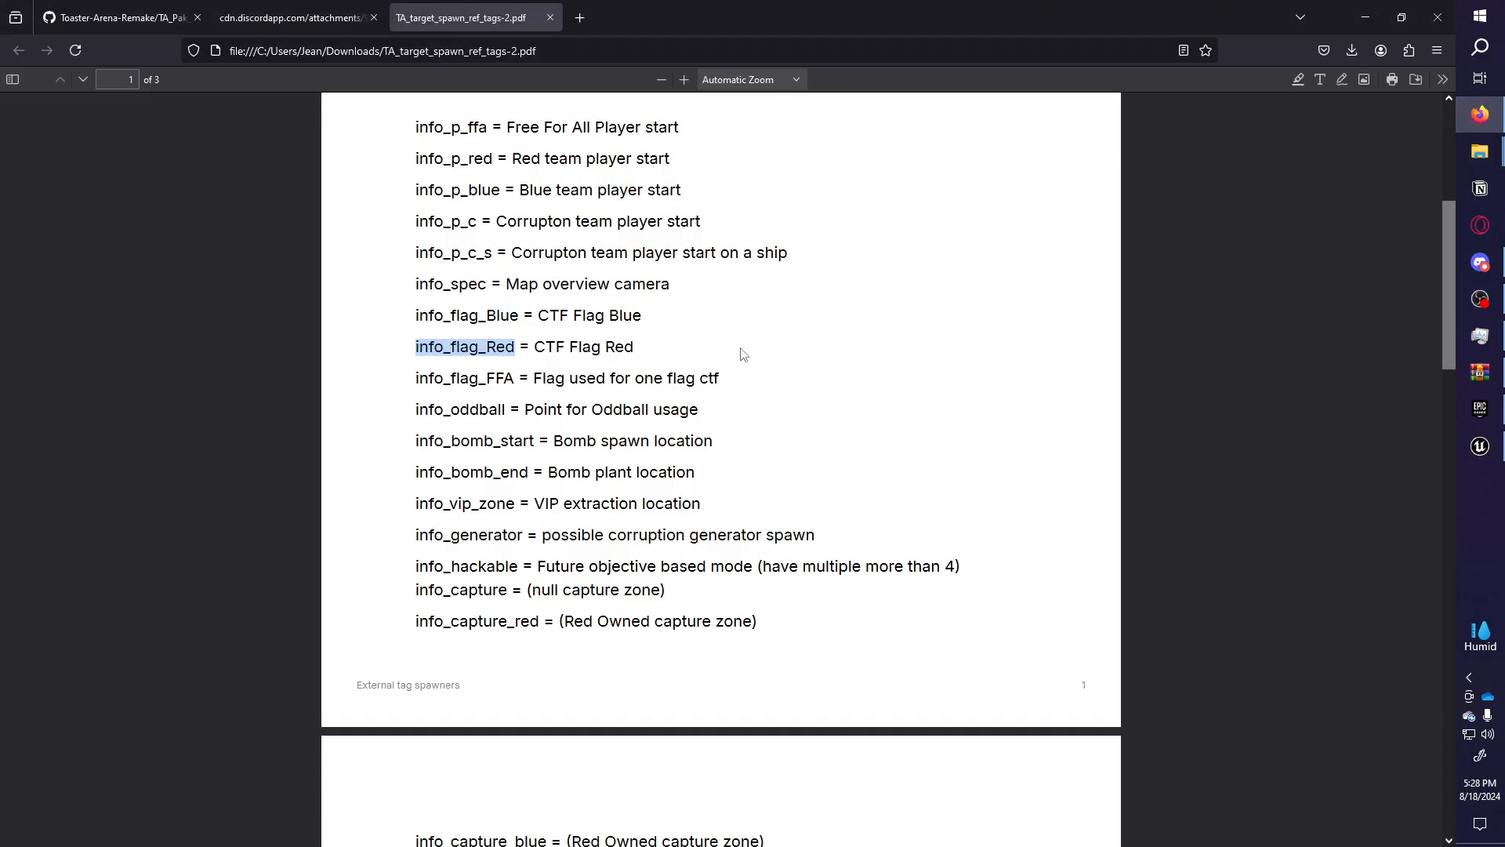
{"action": "left_click", "coordinate": [1480, 446]}
{"action": "left_click", "coordinate": [1341, 759]}
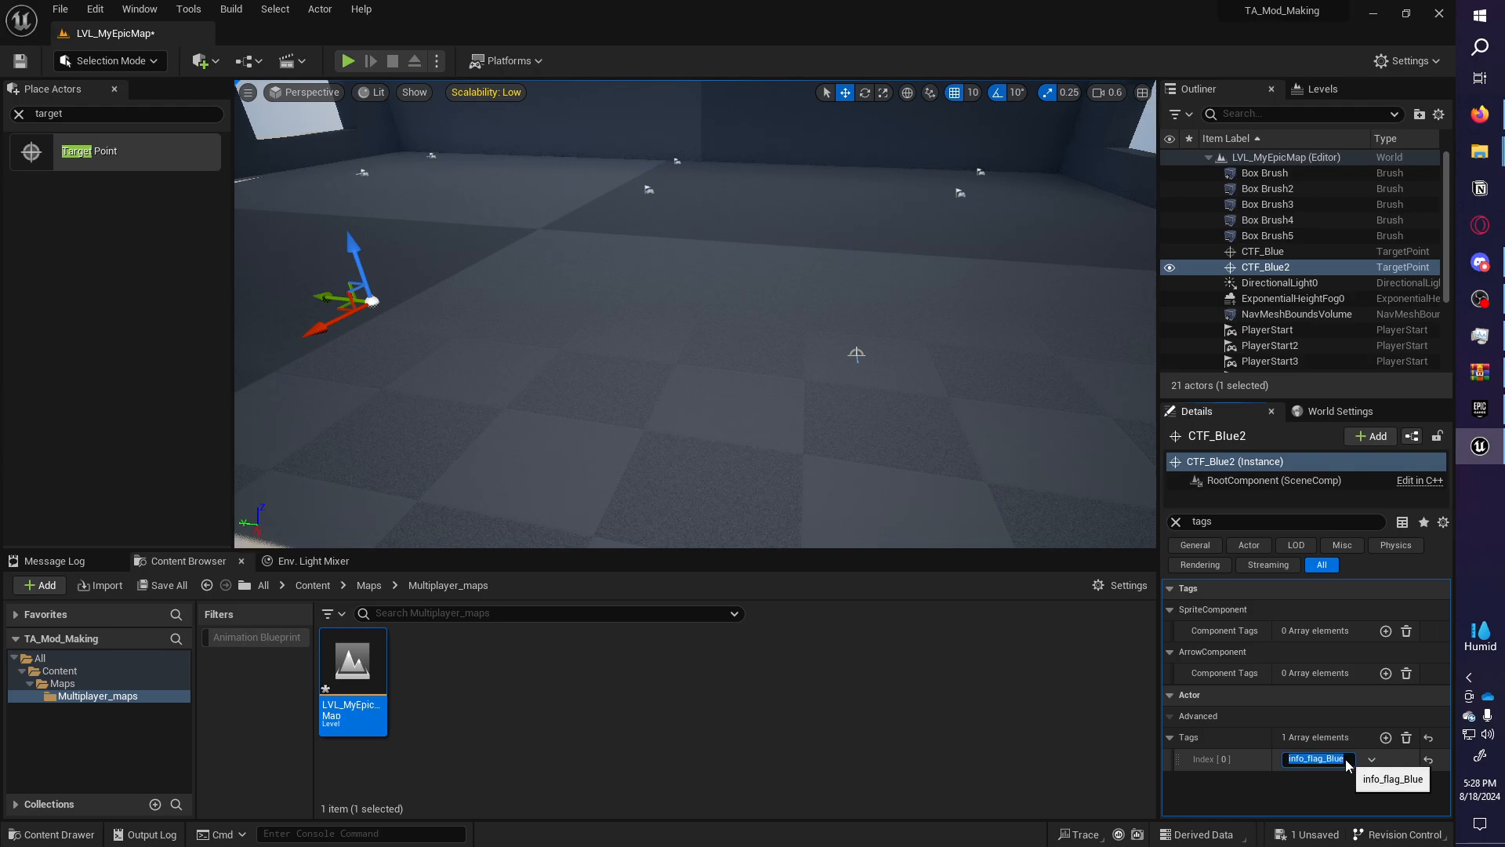
{"action": "right_click_drag", "start_coordinate": [772, 435], "coordinate": [741, 439]}
{"action": "left_click_drag", "start_coordinate": [539, 345], "coordinate": [317, 324]}
Copy the info_spec tag name from the reference PDF.
{"action": "left_click", "coordinate": [1481, 116]}
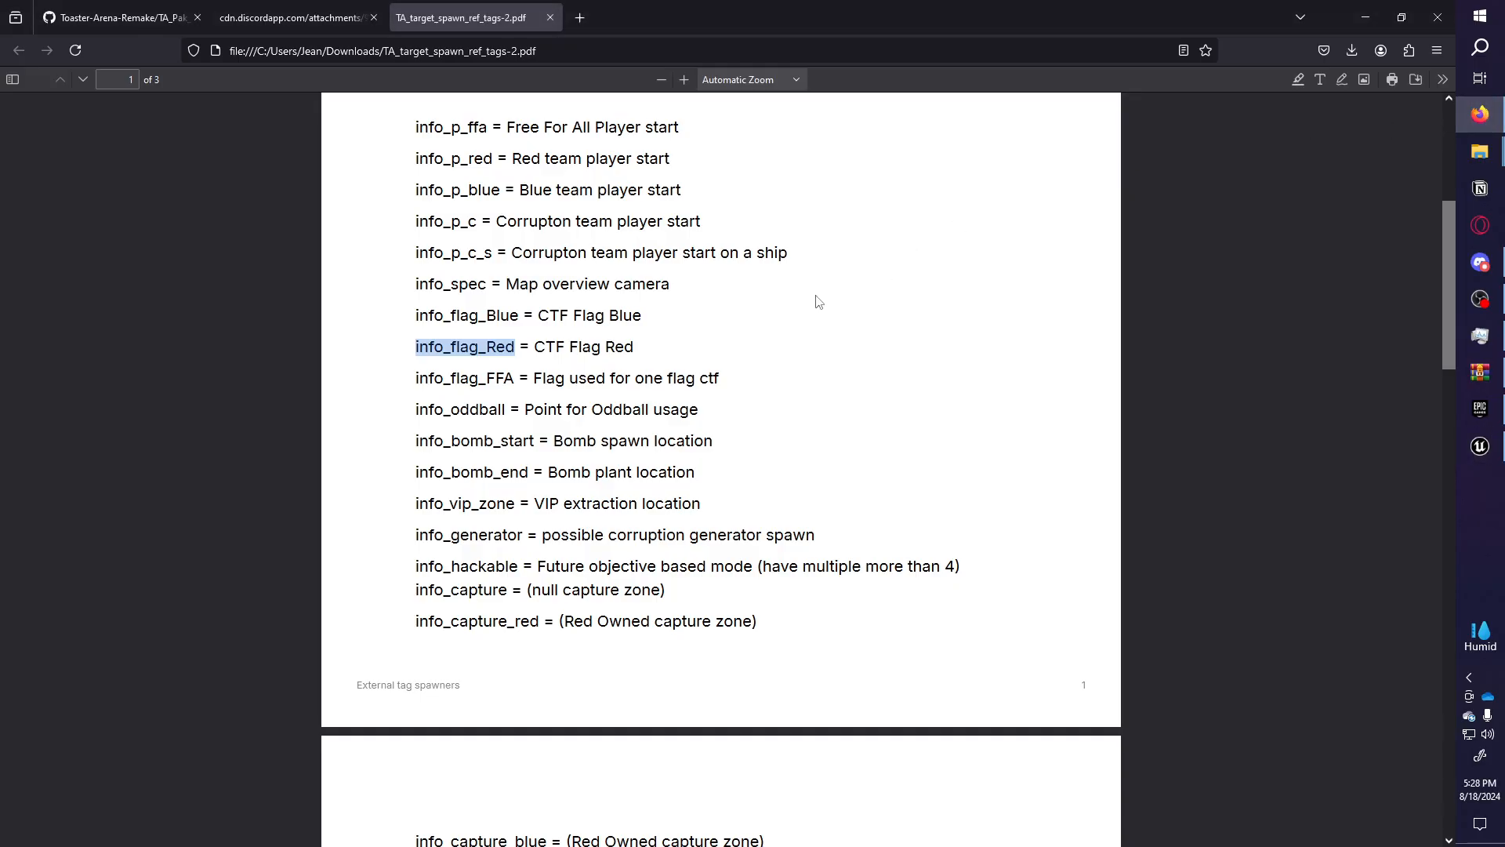
{"action": "scroll", "coordinate": [698, 330], "scroll_direction": "up", "scroll_amount": 1}
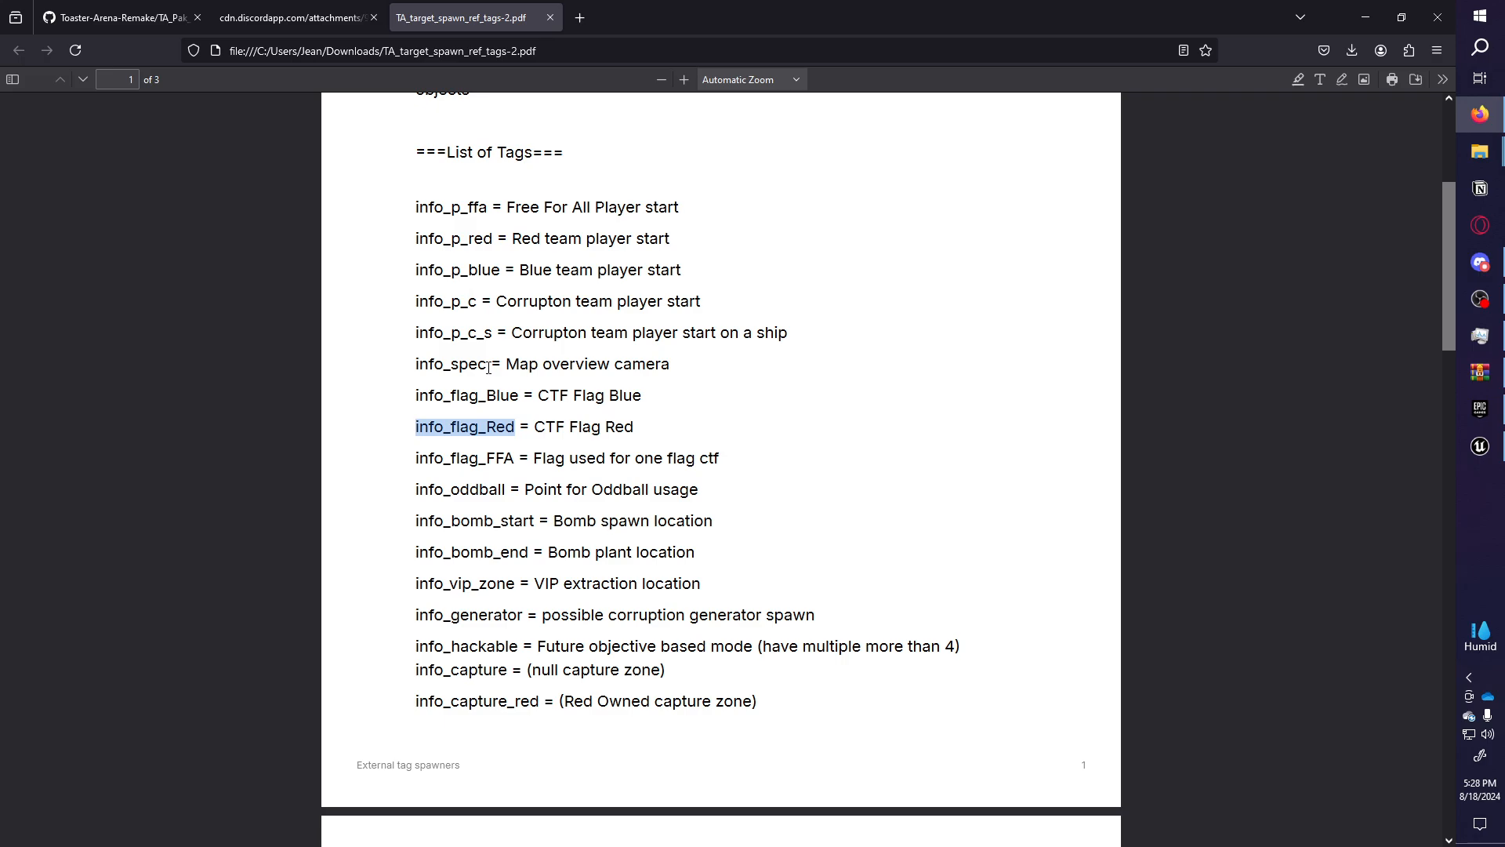
{"action": "left_click_drag", "start_coordinate": [488, 368], "coordinate": [469, 366]}
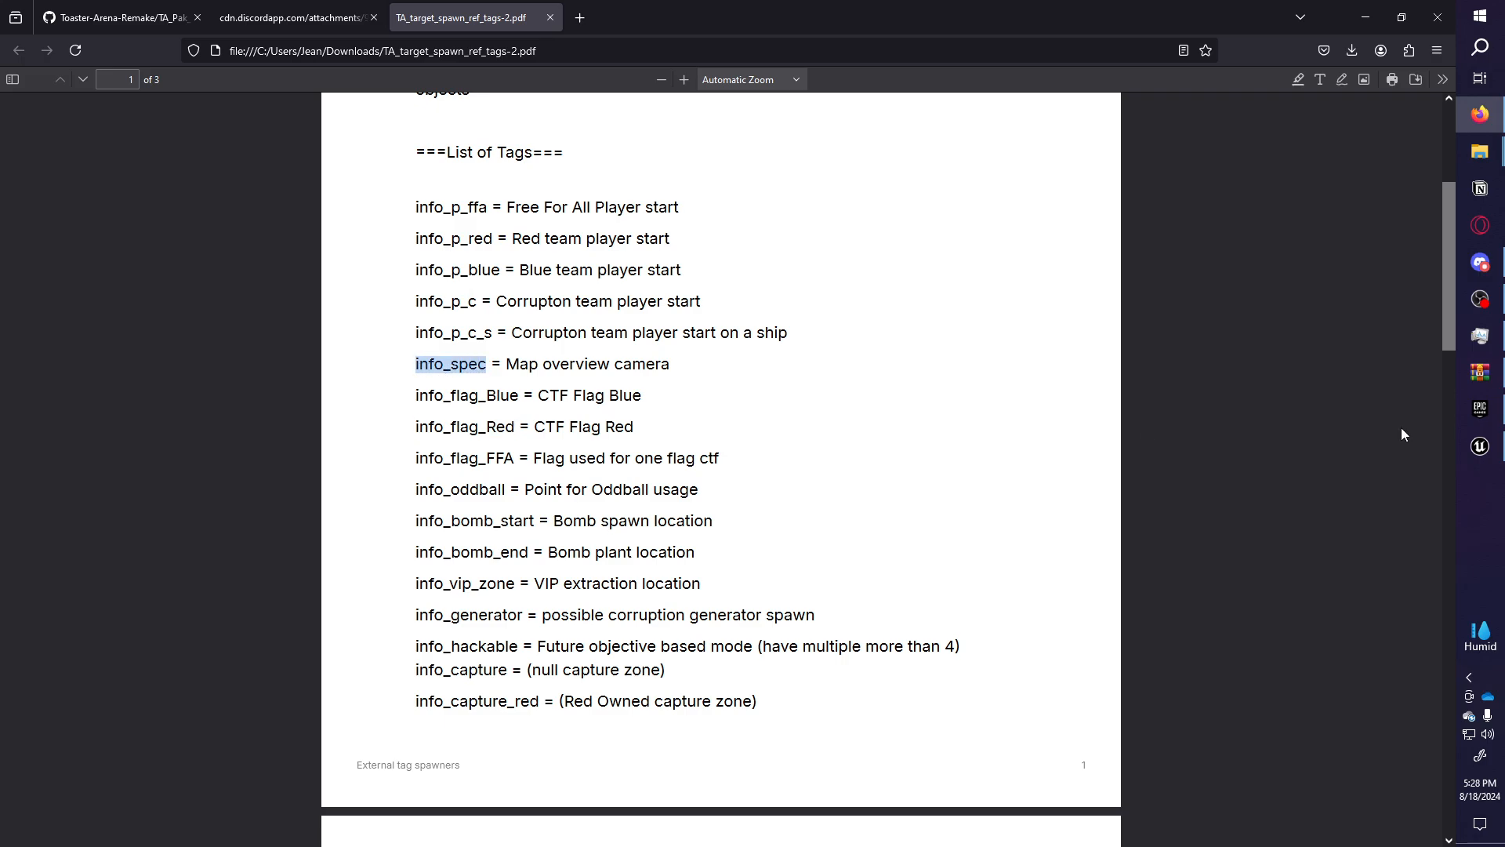
{"action": "left_click", "coordinate": [1480, 444]}
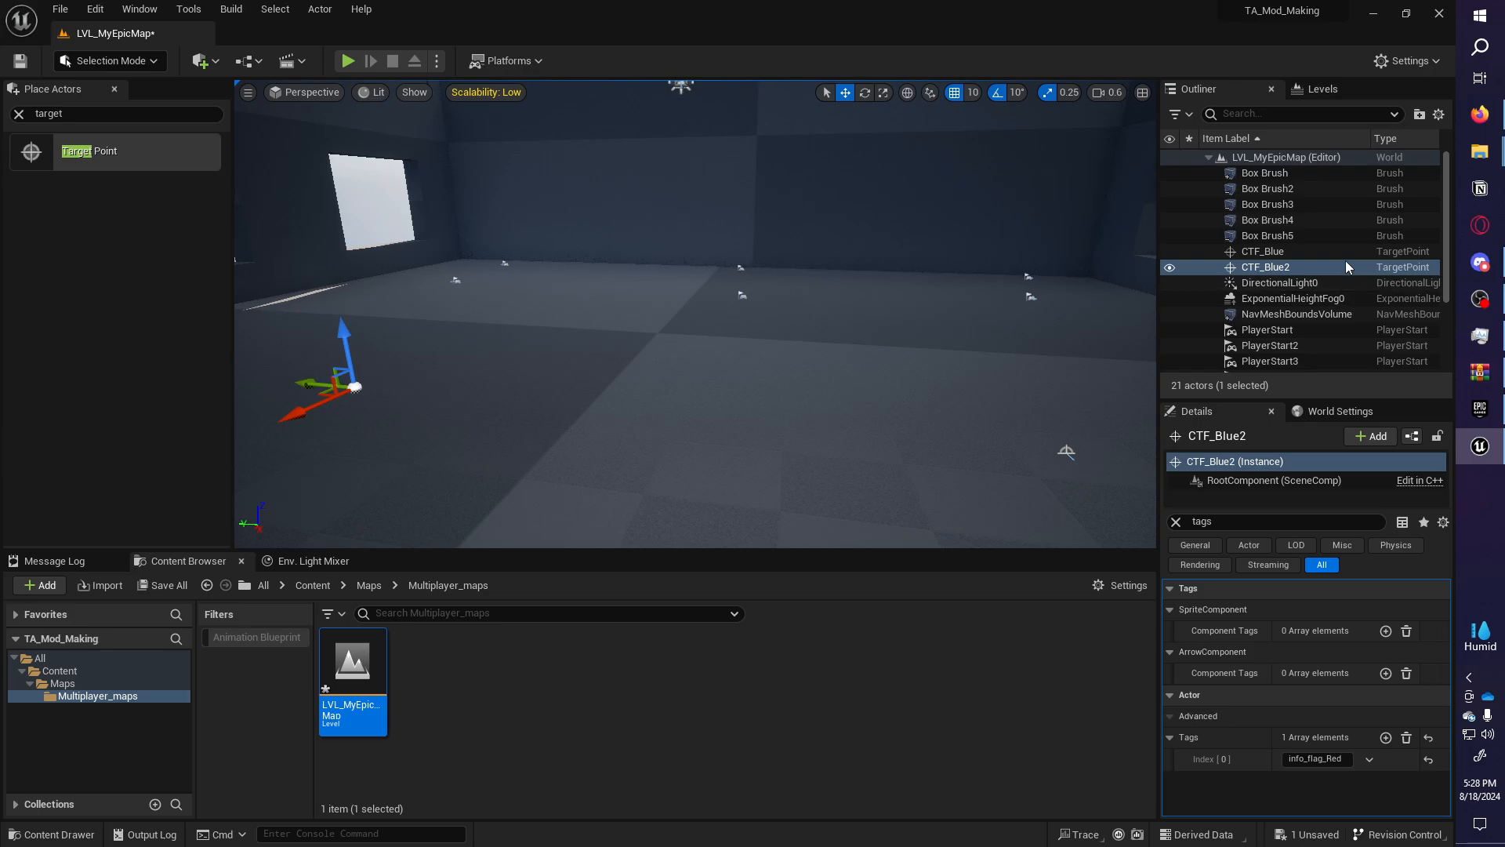
Rename CTF_Blue2 to CTF_Red and duplicate it to the right as CTF_Red2.
{"action": "double_click", "coordinate": [1295, 267]}
{"action": "key", "text": "F2"}
{"action": "key", "text": "Right"}
{"action": "key", "text": "BackSpace"}
{"action": "type", "text": "R"}
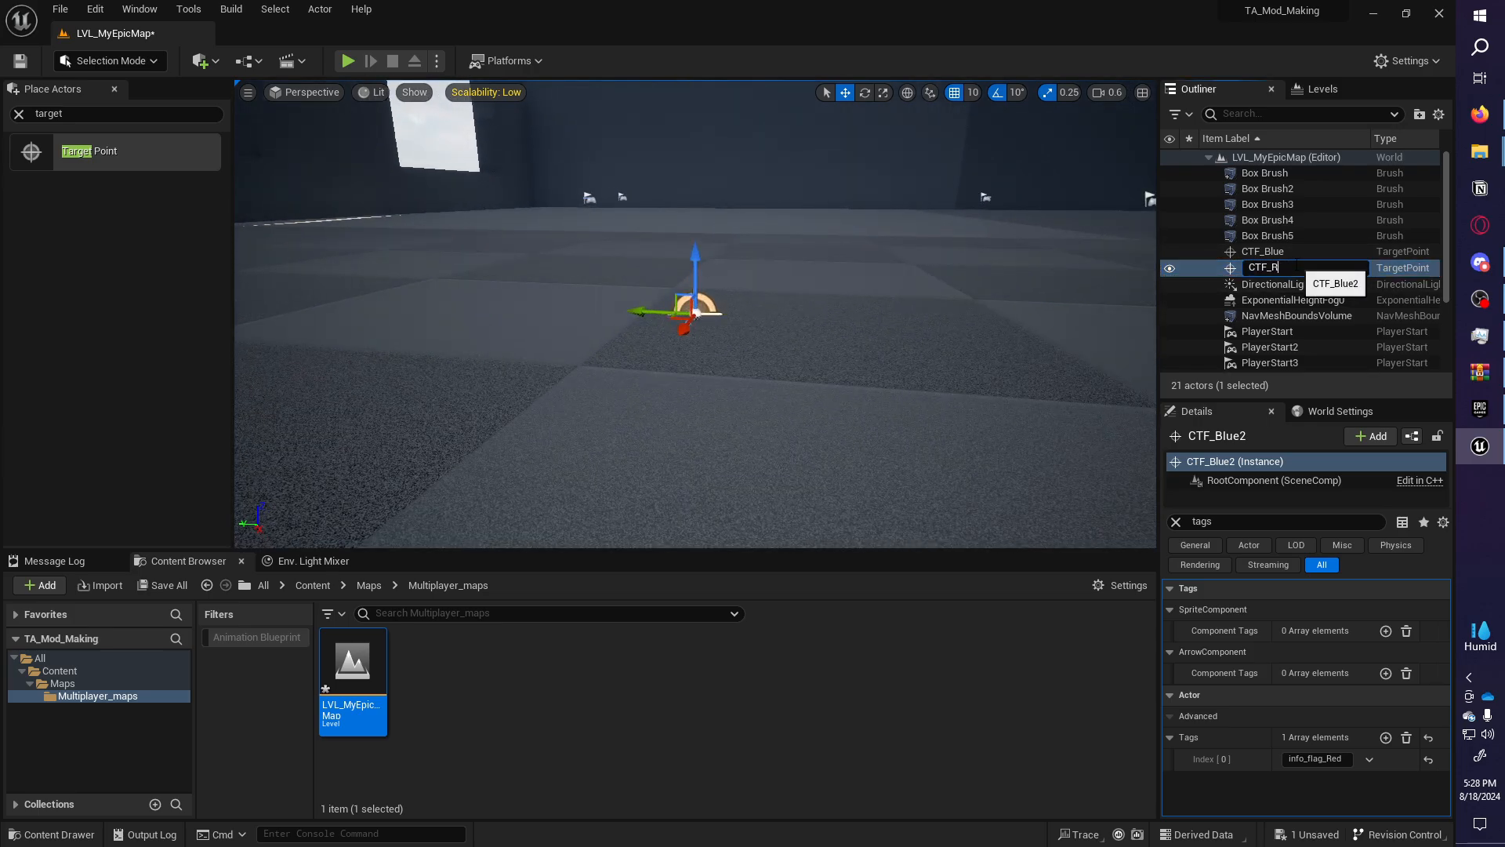
{"action": "type", "text": "ed"}
{"action": "key", "text": "Return"}
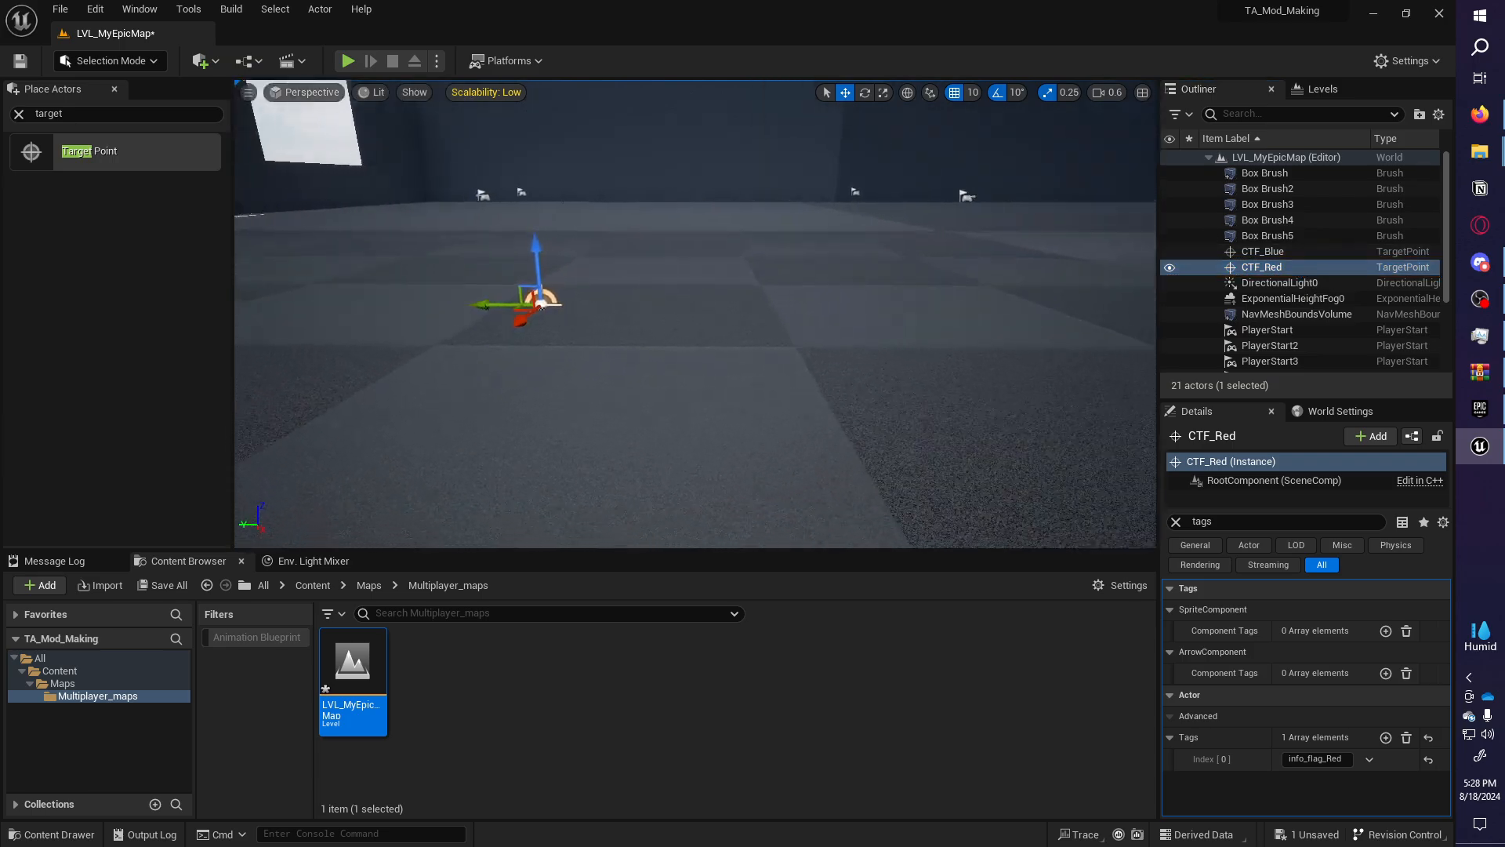
{"action": "left_click_drag", "start_coordinate": [541, 303], "coordinate": [1042, 302], "text": "alt"}
Raise CTF_Red2 above the room and move it toward the centre.
{"action": "key", "text": "f"}
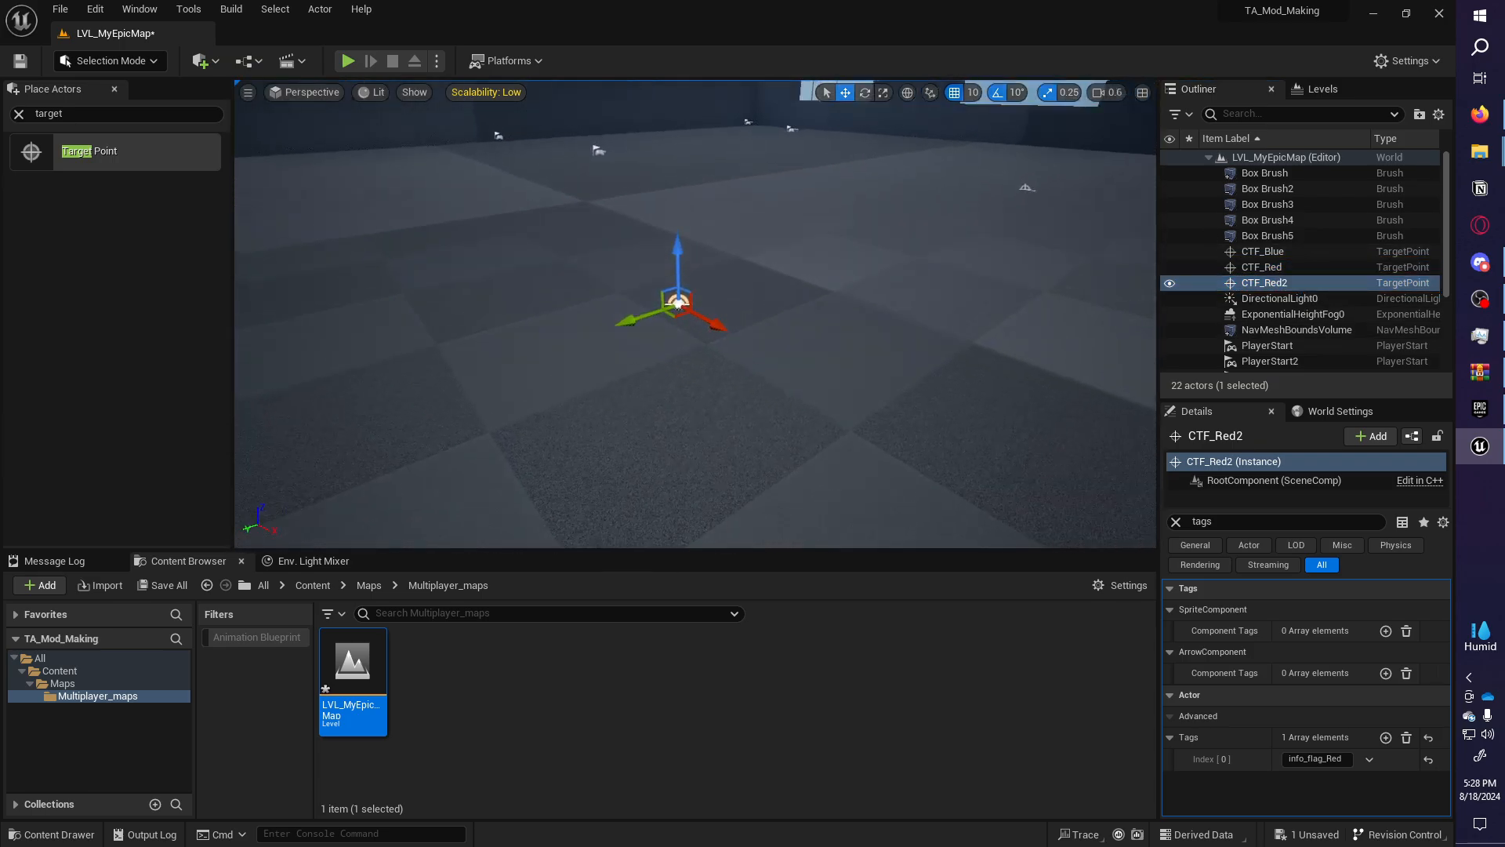
{"action": "right_click_drag", "start_coordinate": [877, 410], "coordinate": [877, 376]}
{"action": "left_click_drag", "start_coordinate": [712, 455], "coordinate": [705, 149]}
{"action": "right_click_drag", "start_coordinate": [692, 117], "coordinate": [659, 137]}
{"action": "key", "text": "s"}
{"action": "scroll", "coordinate": [700, 345], "scroll_direction": "up", "scroll_amount": 5}
{"action": "right_click_drag", "start_coordinate": [753, 313], "coordinate": [700, 345]}
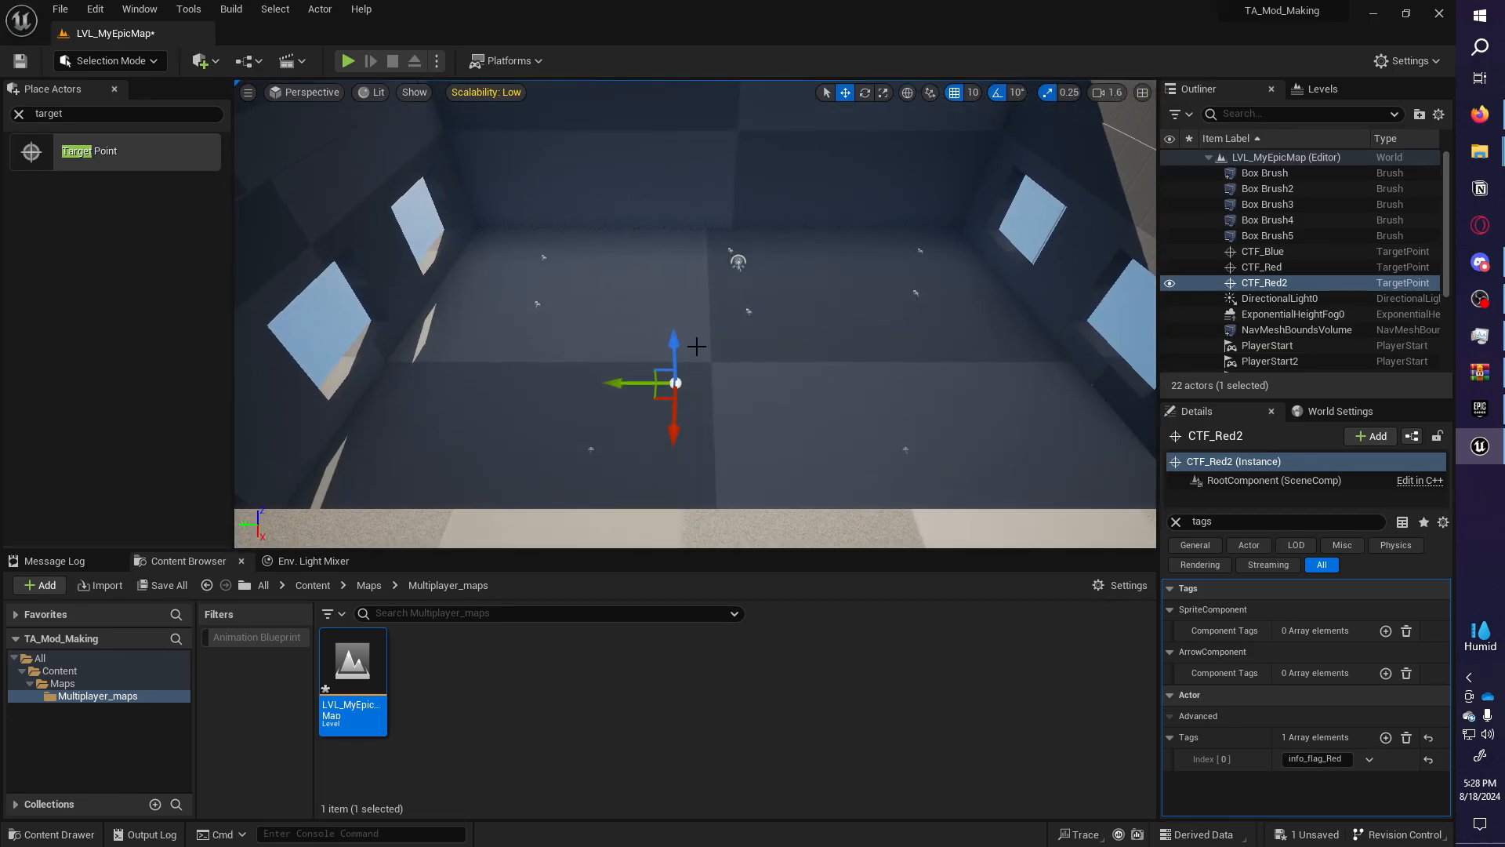
{"action": "left_click_drag", "start_coordinate": [660, 395], "coordinate": [728, 270]}
Lift CTF_Red2 higher up near the windowed wall as the overview camera spot.
{"action": "key", "text": "a"}
{"action": "right_click_drag", "start_coordinate": [728, 270], "coordinate": [855, 273]}
{"action": "right_click_drag", "start_coordinate": [712, 231], "coordinate": [733, 231]}
{"action": "left_click_drag", "start_coordinate": [693, 214], "coordinate": [693, 150]}
{"action": "key", "text": "a"}
{"action": "right_click_drag", "start_coordinate": [749, 276], "coordinate": [795, 206]}
{"action": "key", "text": "q"}
{"action": "right_click_drag", "start_coordinate": [750, 276], "coordinate": [886, 274]}
{"action": "key", "text": "d"}
{"action": "key", "text": "a"}
{"action": "key", "text": "d"}
{"action": "key", "text": "a"}
{"action": "key", "text": "d"}
{"action": "key", "text": "a"}
{"action": "key", "text": "d"}
{"action": "key", "text": "a"}
{"action": "key", "text": "a"}
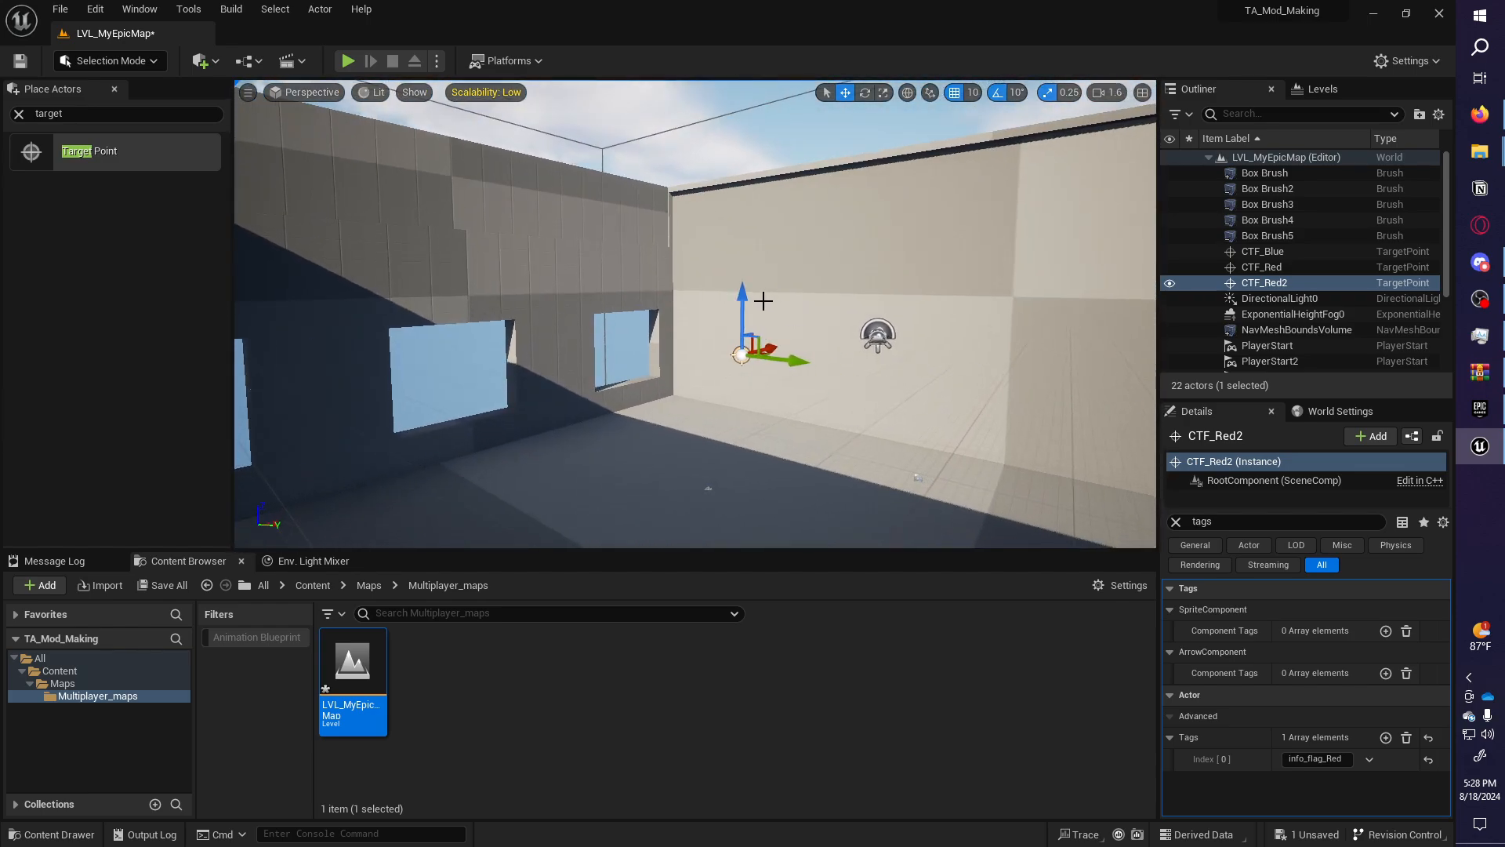
{"action": "left_click_drag", "start_coordinate": [740, 293], "coordinate": [736, 161]}
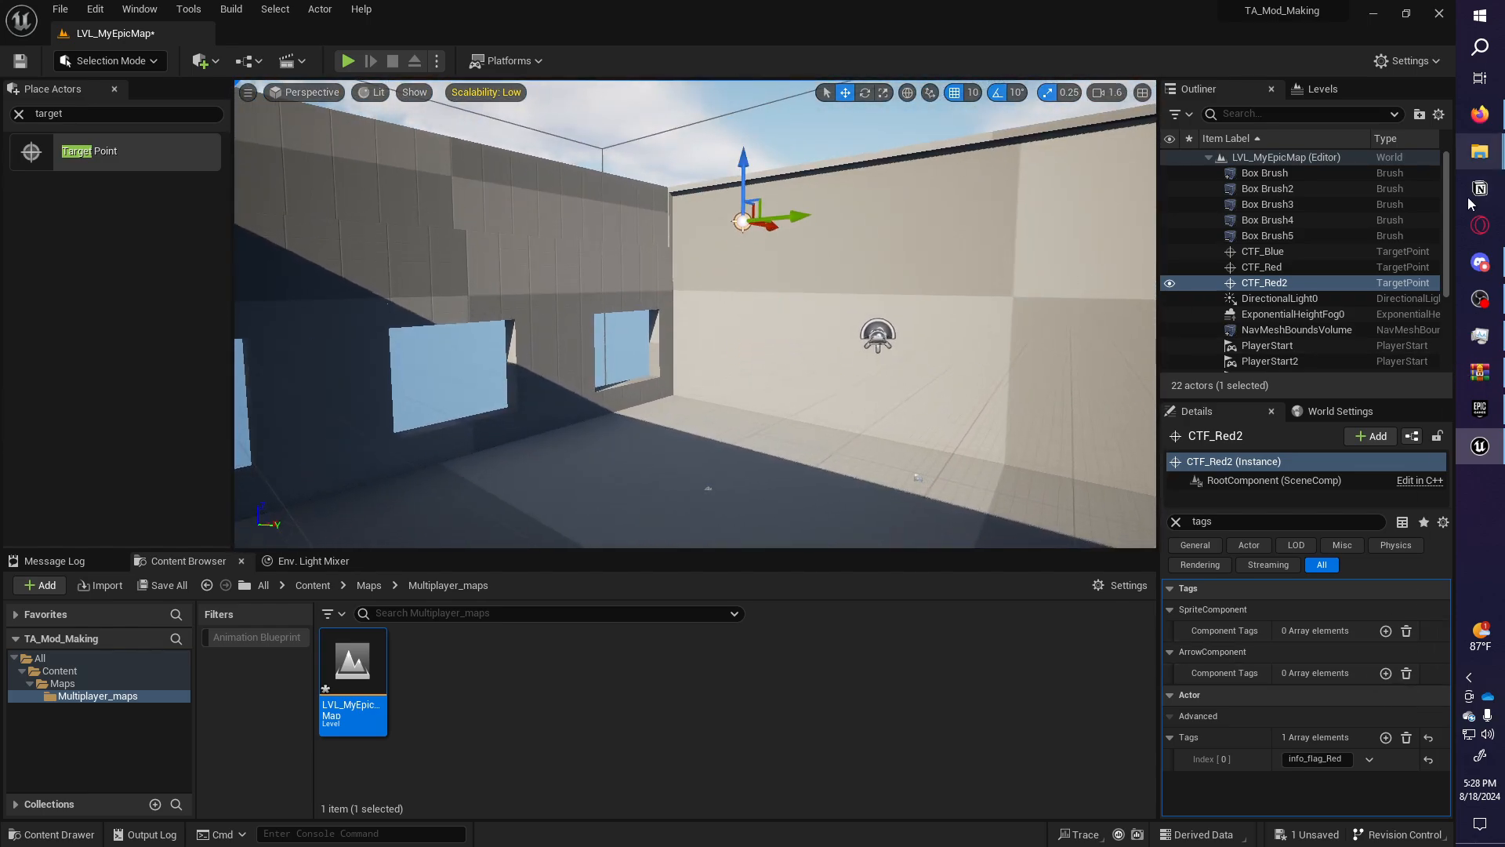
Change CTF_Red2's tag to info_spec, copied from the tag reference PDF.
{"action": "left_click", "coordinate": [1480, 113]}
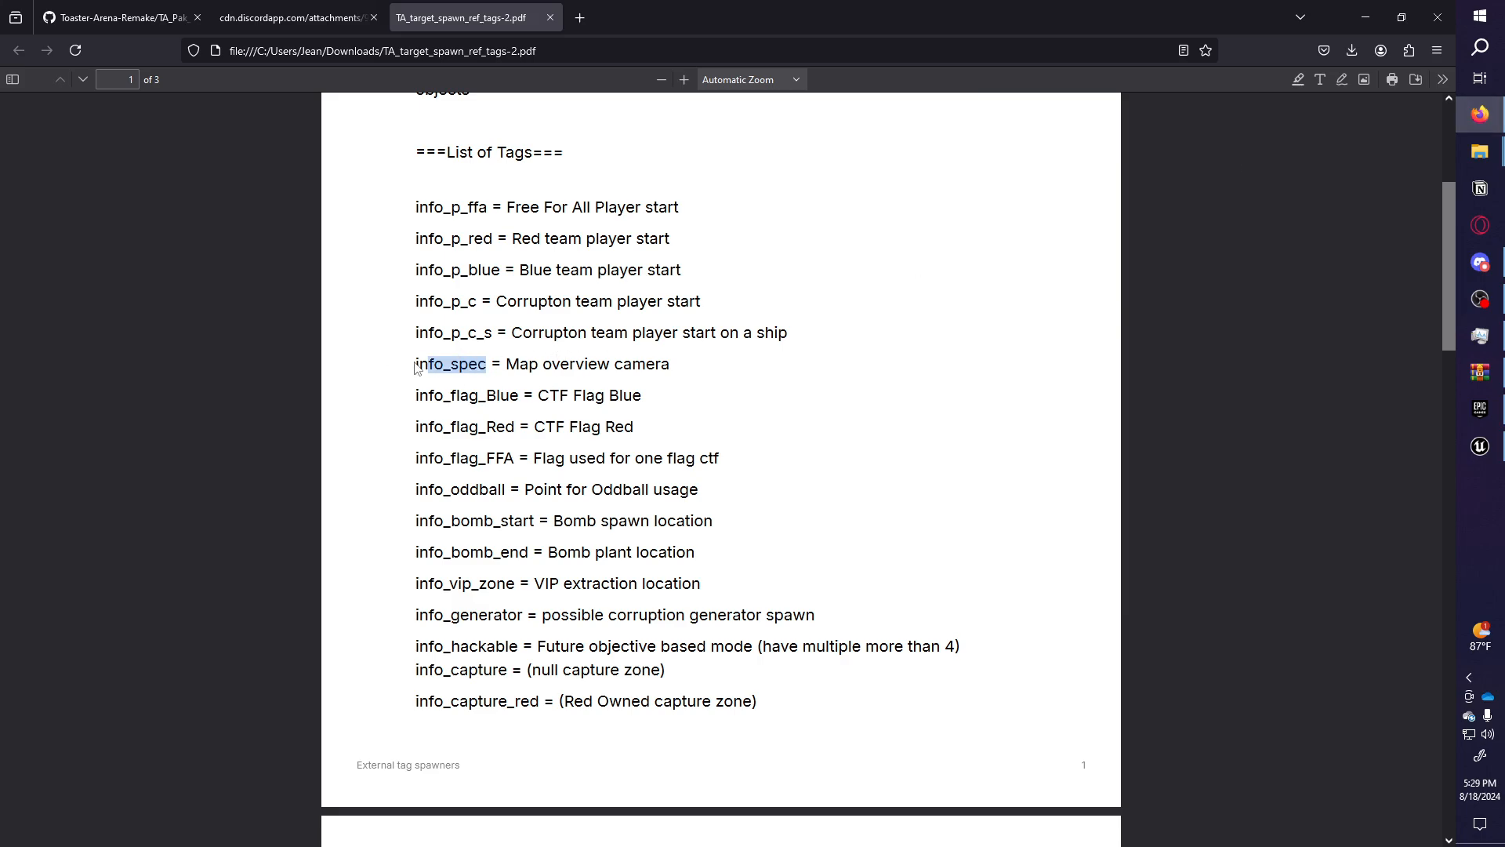
{"action": "left_click_drag", "start_coordinate": [417, 368], "coordinate": [414, 205]}
{"action": "left_click", "coordinate": [509, 368]}
{"action": "left_click", "coordinate": [1480, 446]}
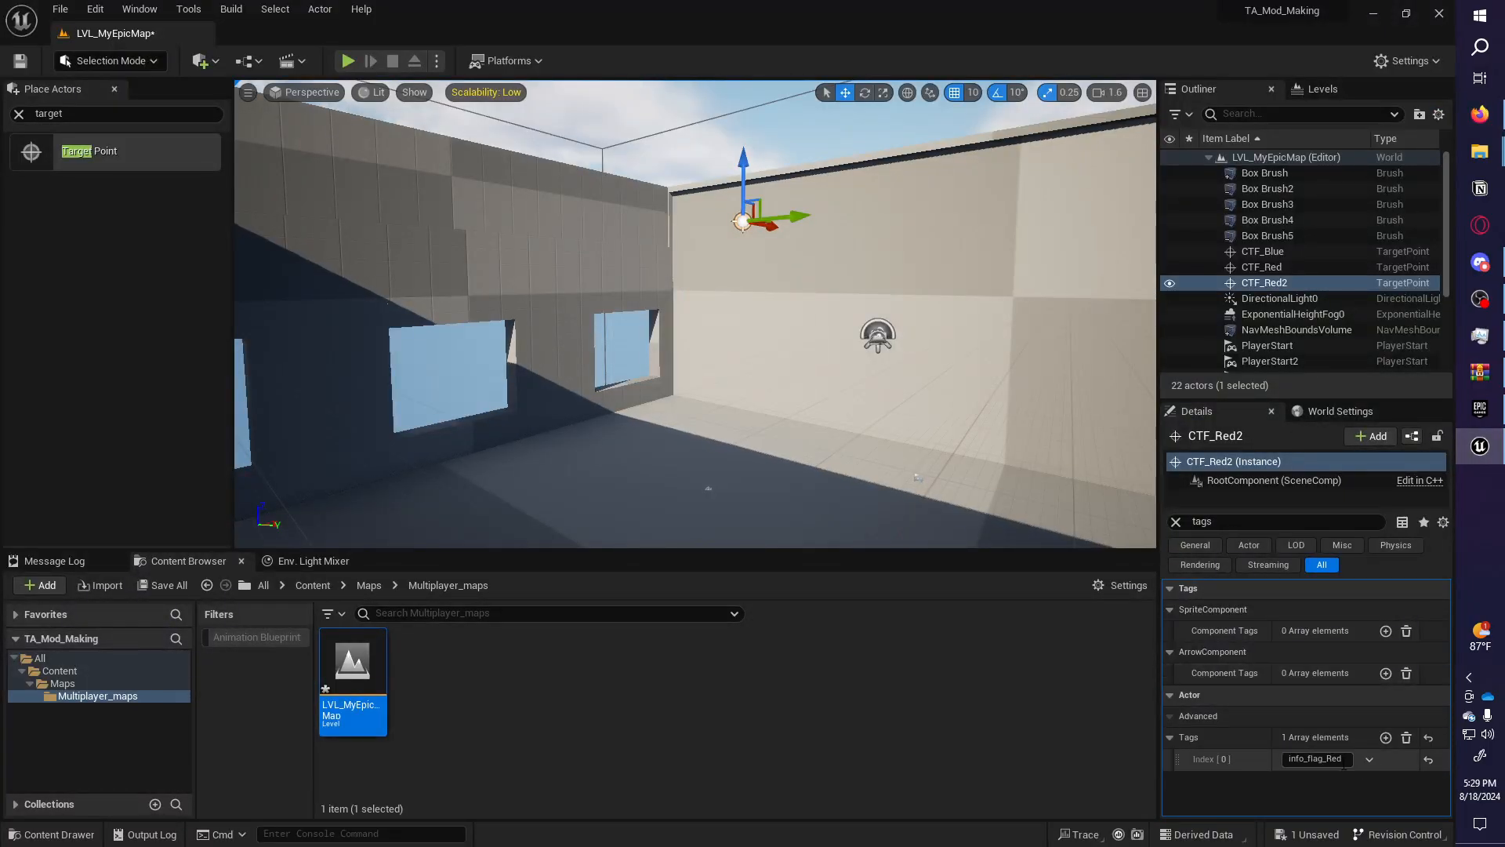
{"action": "key", "text": "Return"}
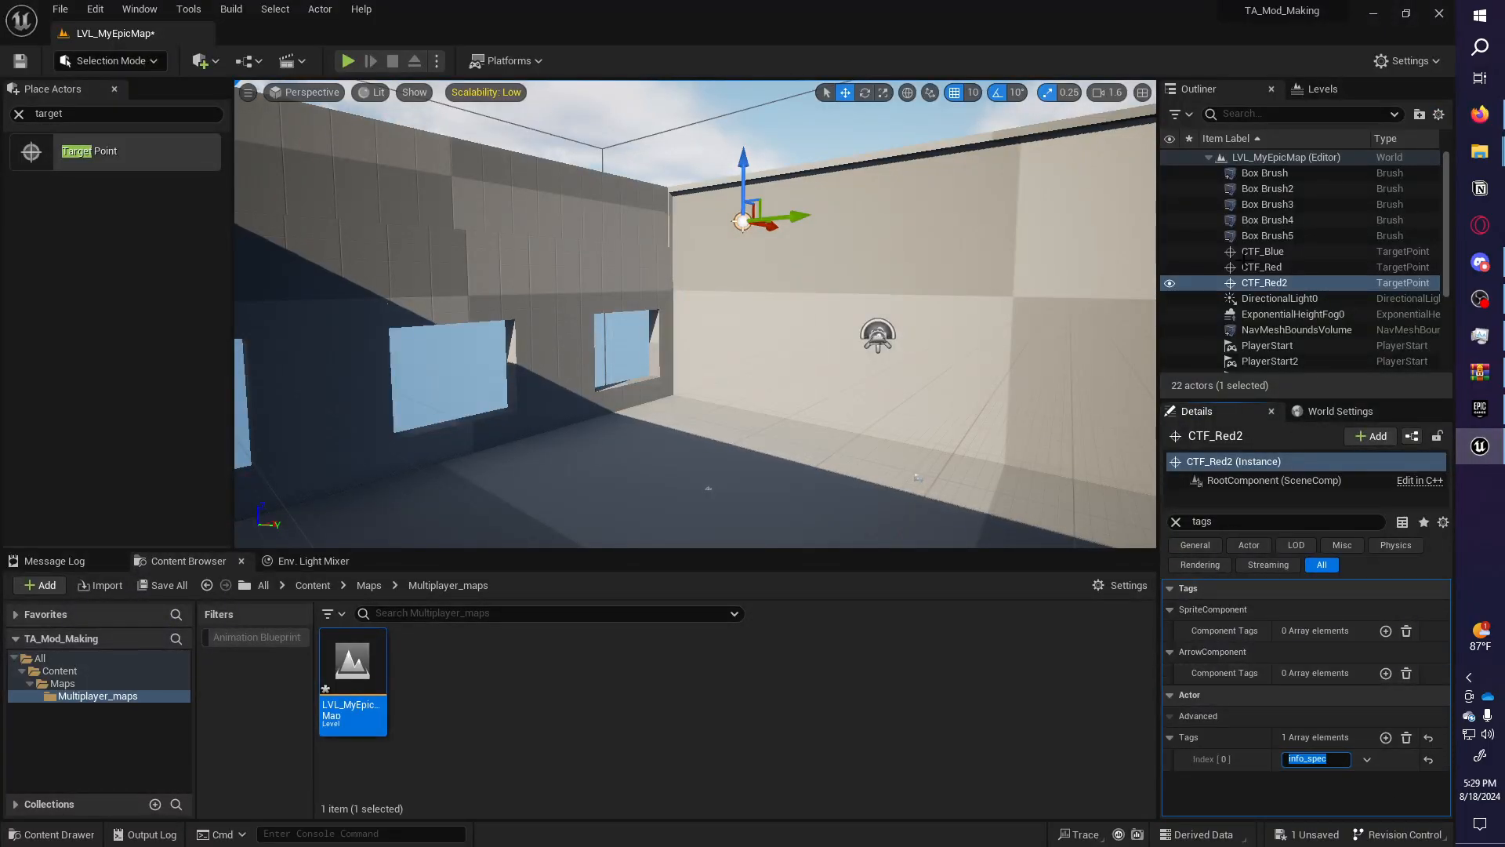
{"action": "left_click", "coordinate": [1480, 114]}
{"action": "scroll", "coordinate": [635, 268], "scroll_direction": "up", "scroll_amount": 1}
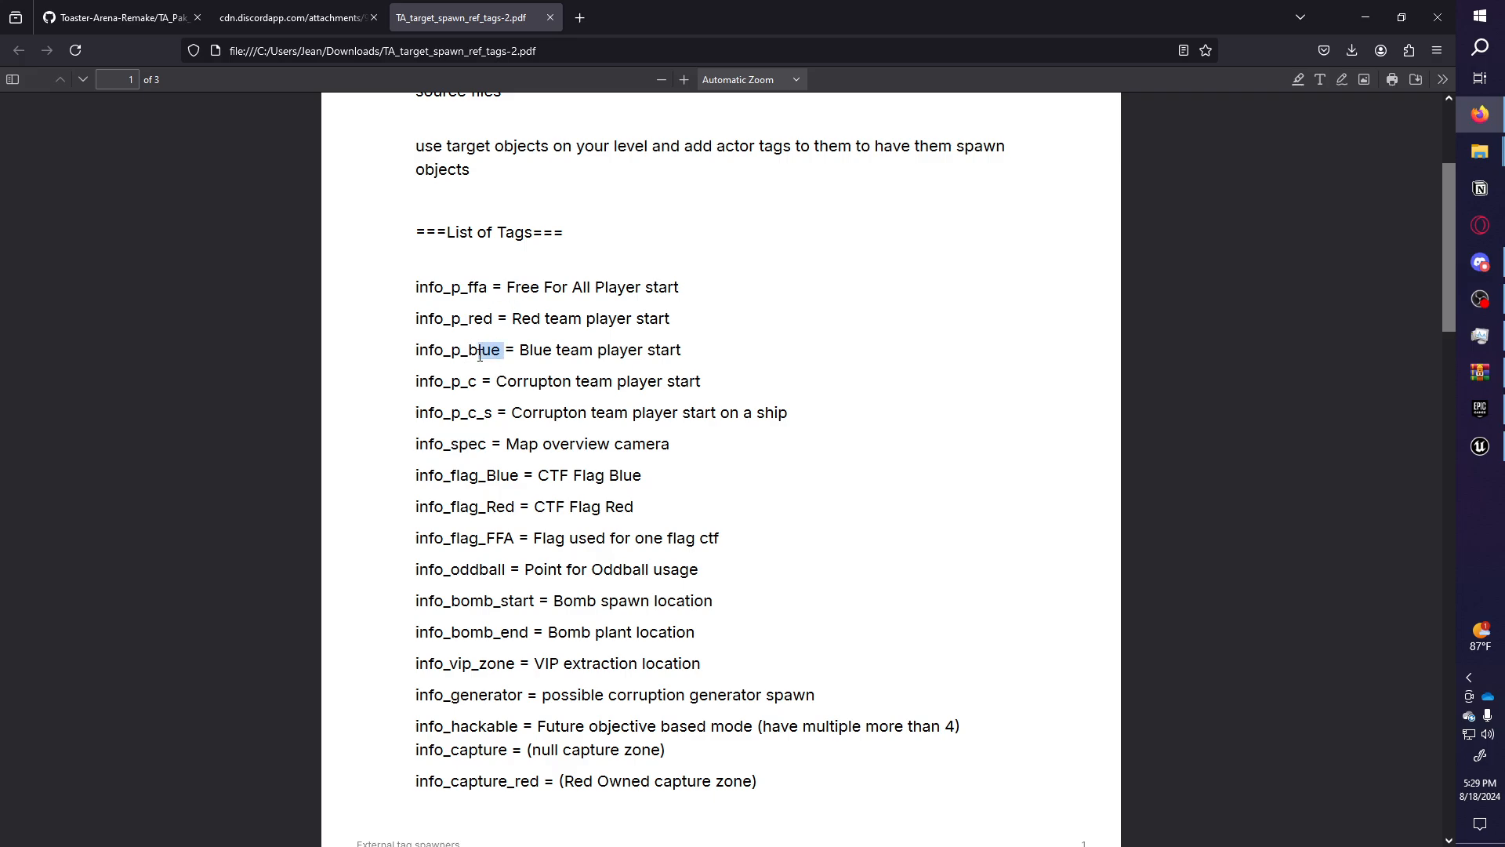
Place a new Target Point in the room and tag it info_p_blue.
{"action": "left_click", "coordinate": [1461, 447]}
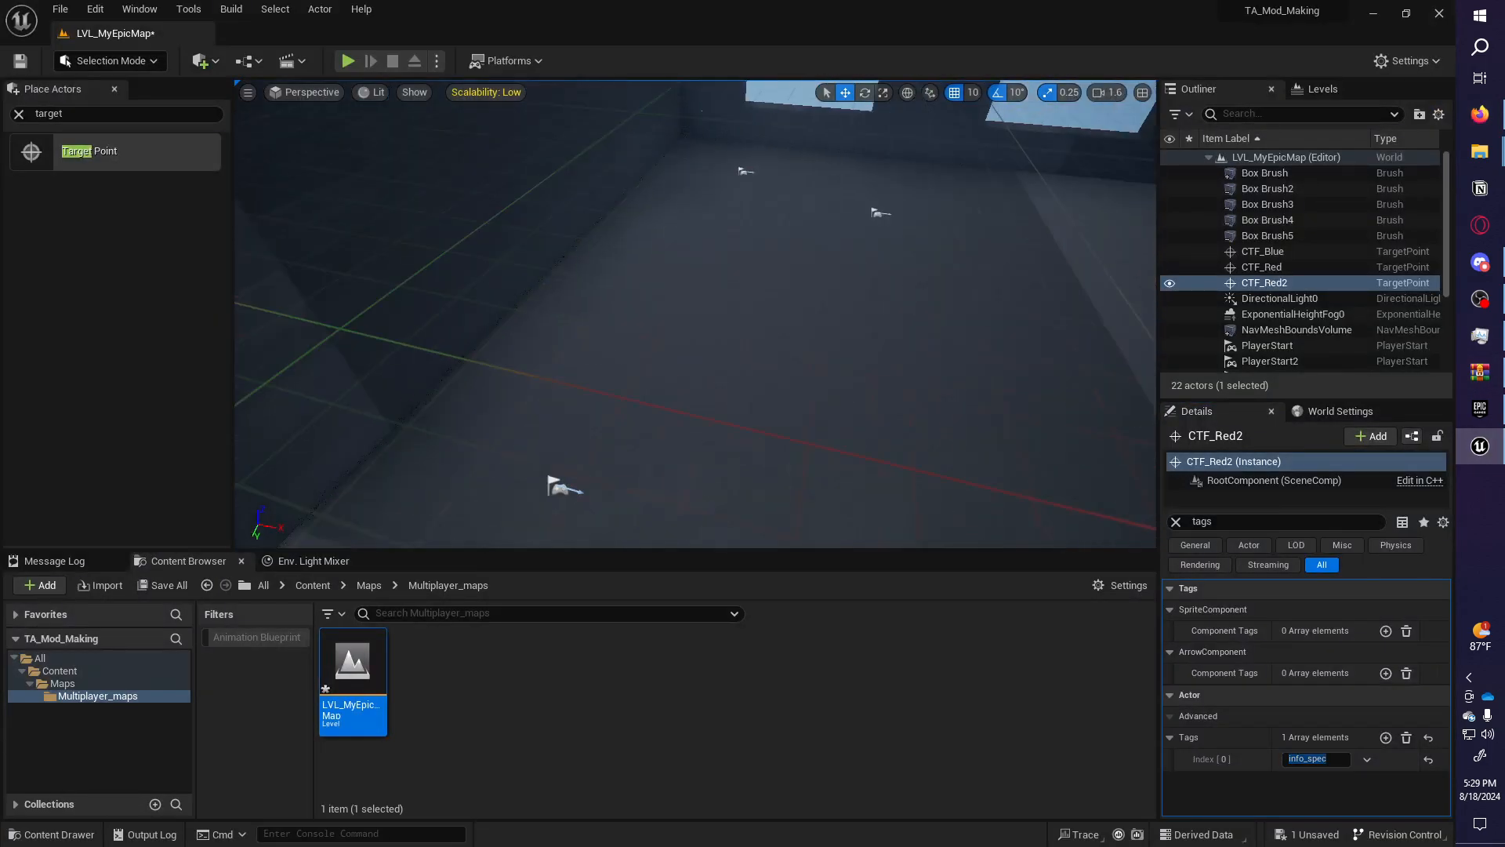
{"action": "left_click_drag", "start_coordinate": [117, 141], "coordinate": [760, 345]}
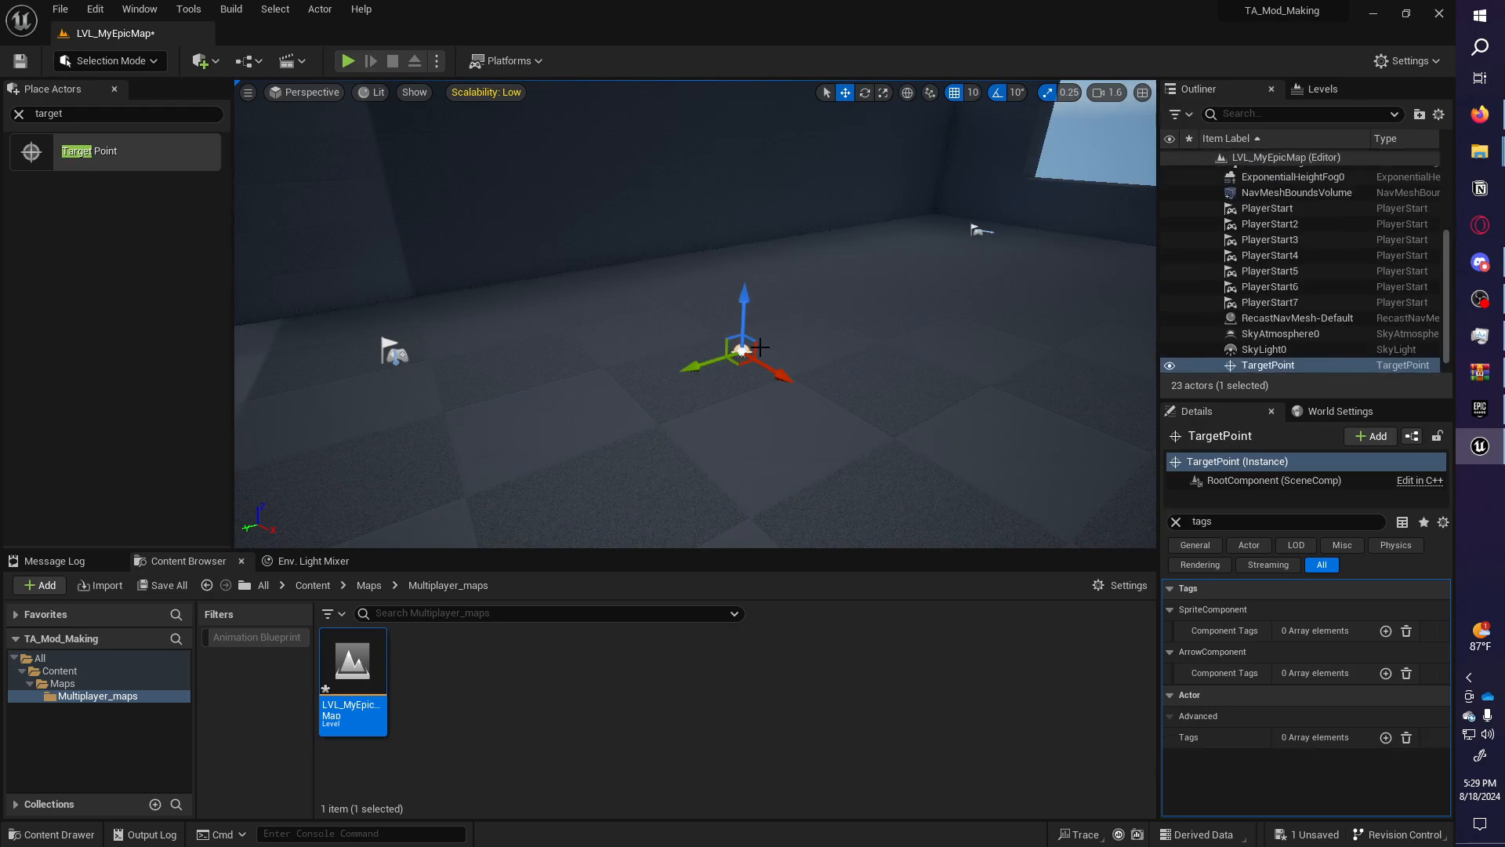
{"action": "left_click", "coordinate": [1386, 737]}
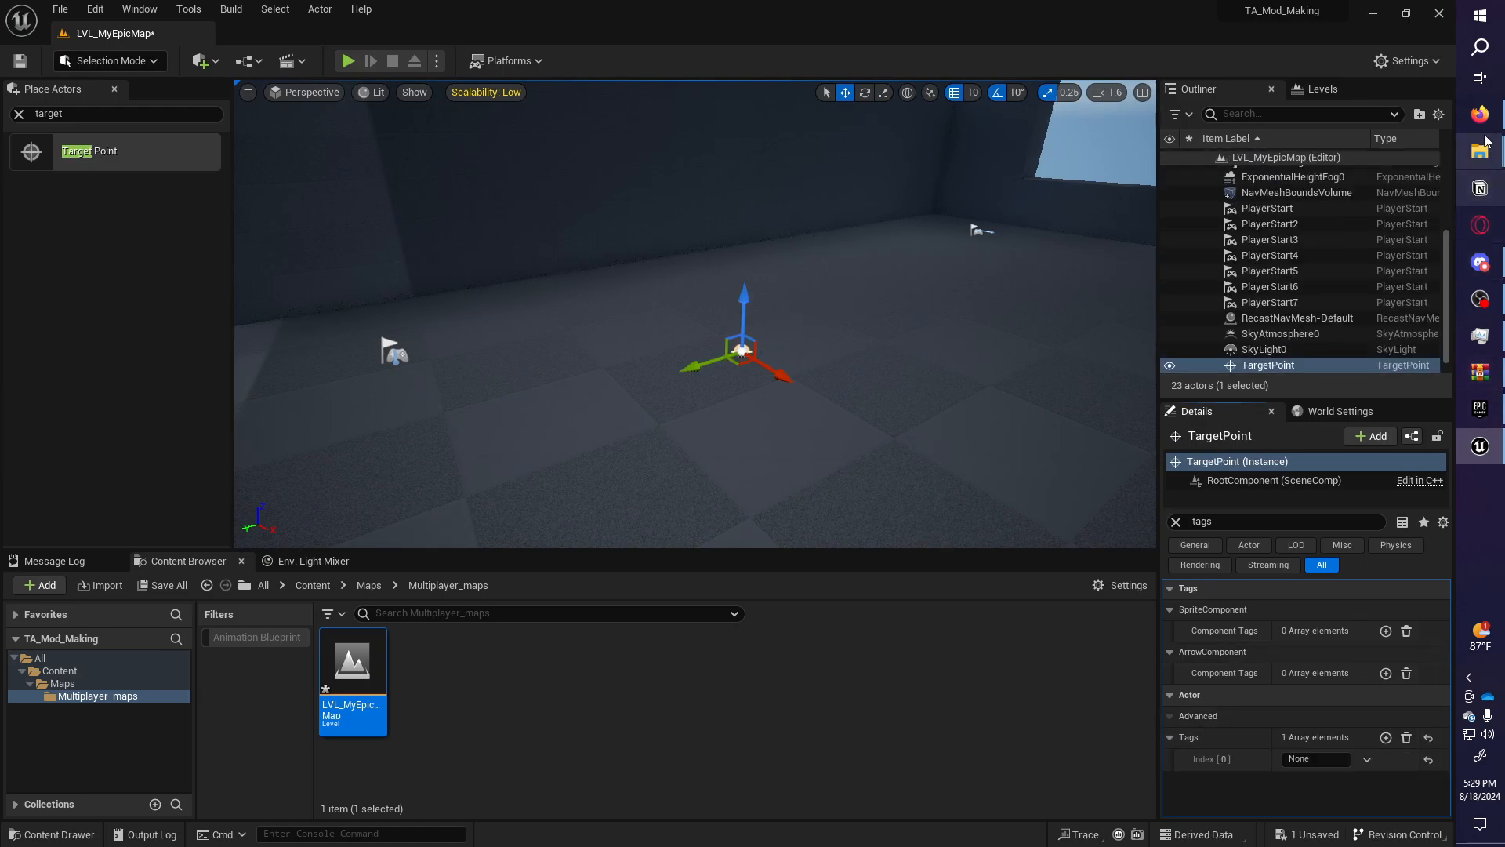
{"action": "left_click", "coordinate": [1480, 78]}
{"action": "left_click", "coordinate": [683, 250]}
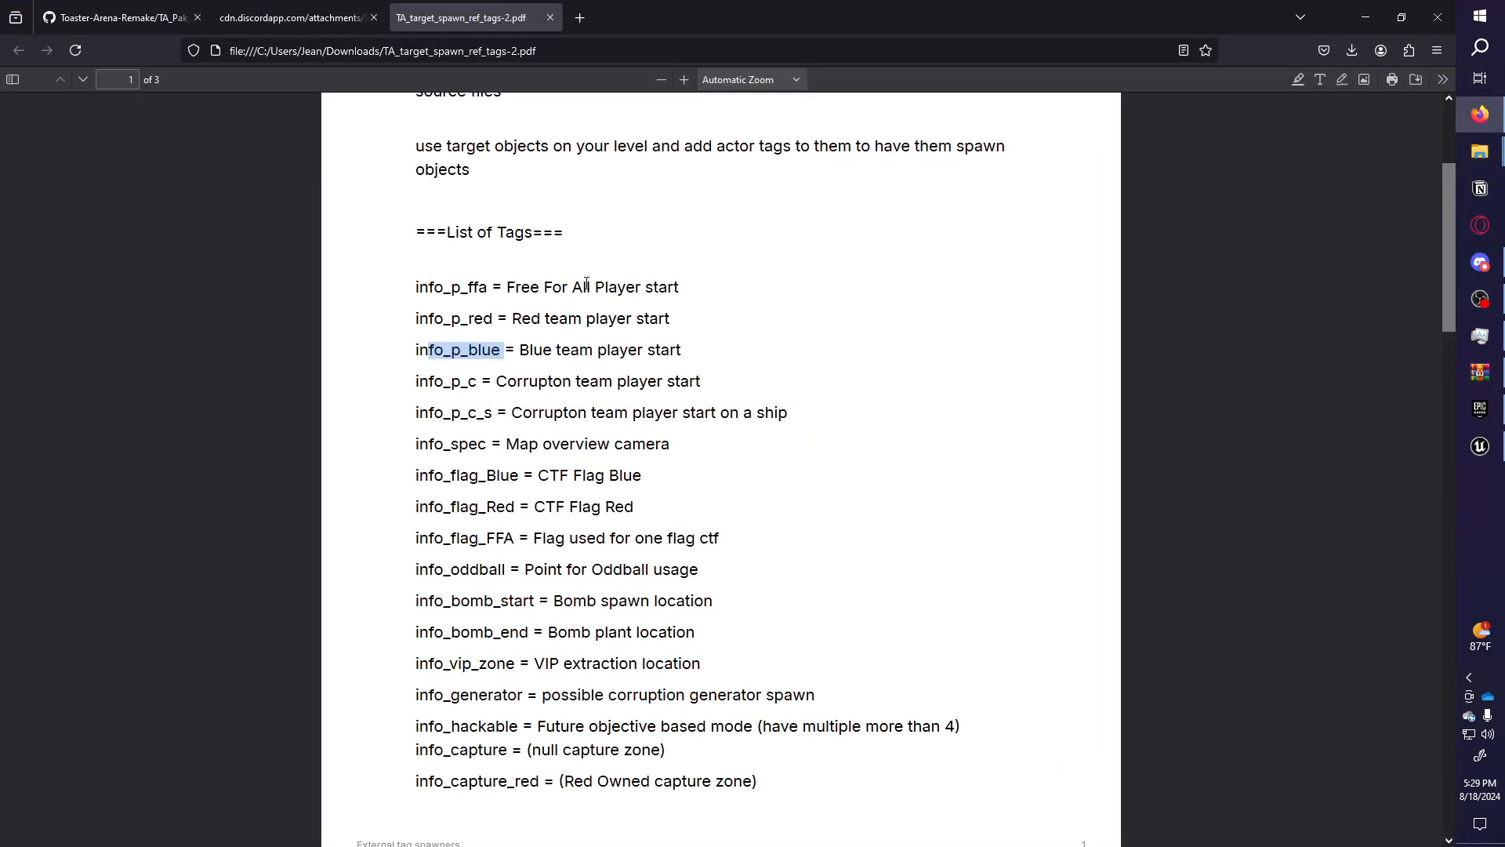
{"action": "left_click", "coordinate": [1480, 446]}
{"action": "left_click", "coordinate": [1318, 758]}
{"action": "type", "text": "info_p_blue"}
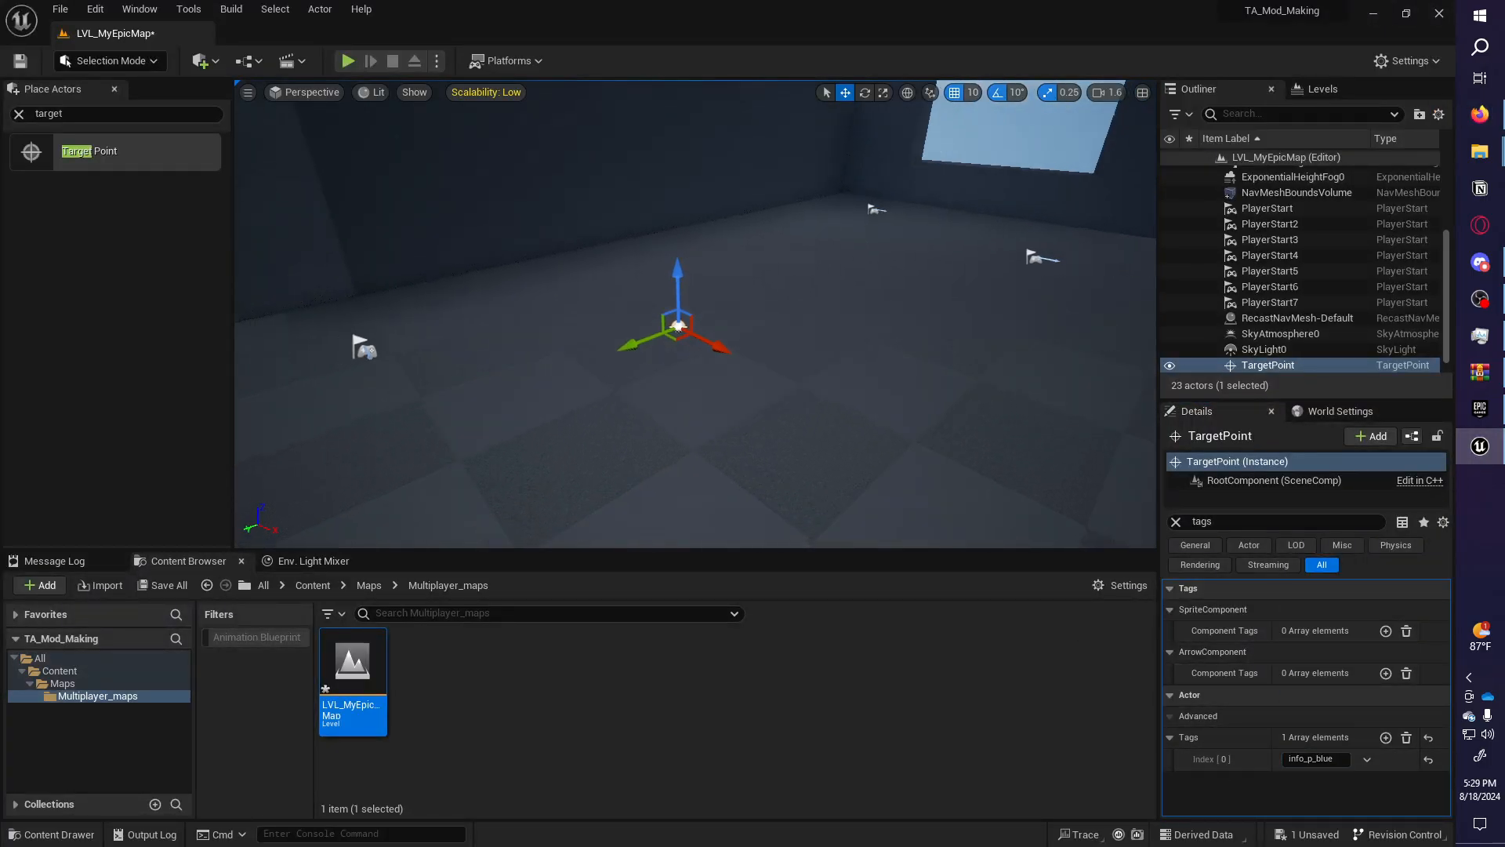
Duplicate the point to the right as TargetPoint2 and begin renaming the original.
{"action": "right_click_drag", "start_coordinate": [678, 313], "coordinate": [655, 313]}
{"action": "left_click_drag", "start_coordinate": [656, 313], "coordinate": [732, 301], "text": "alt"}
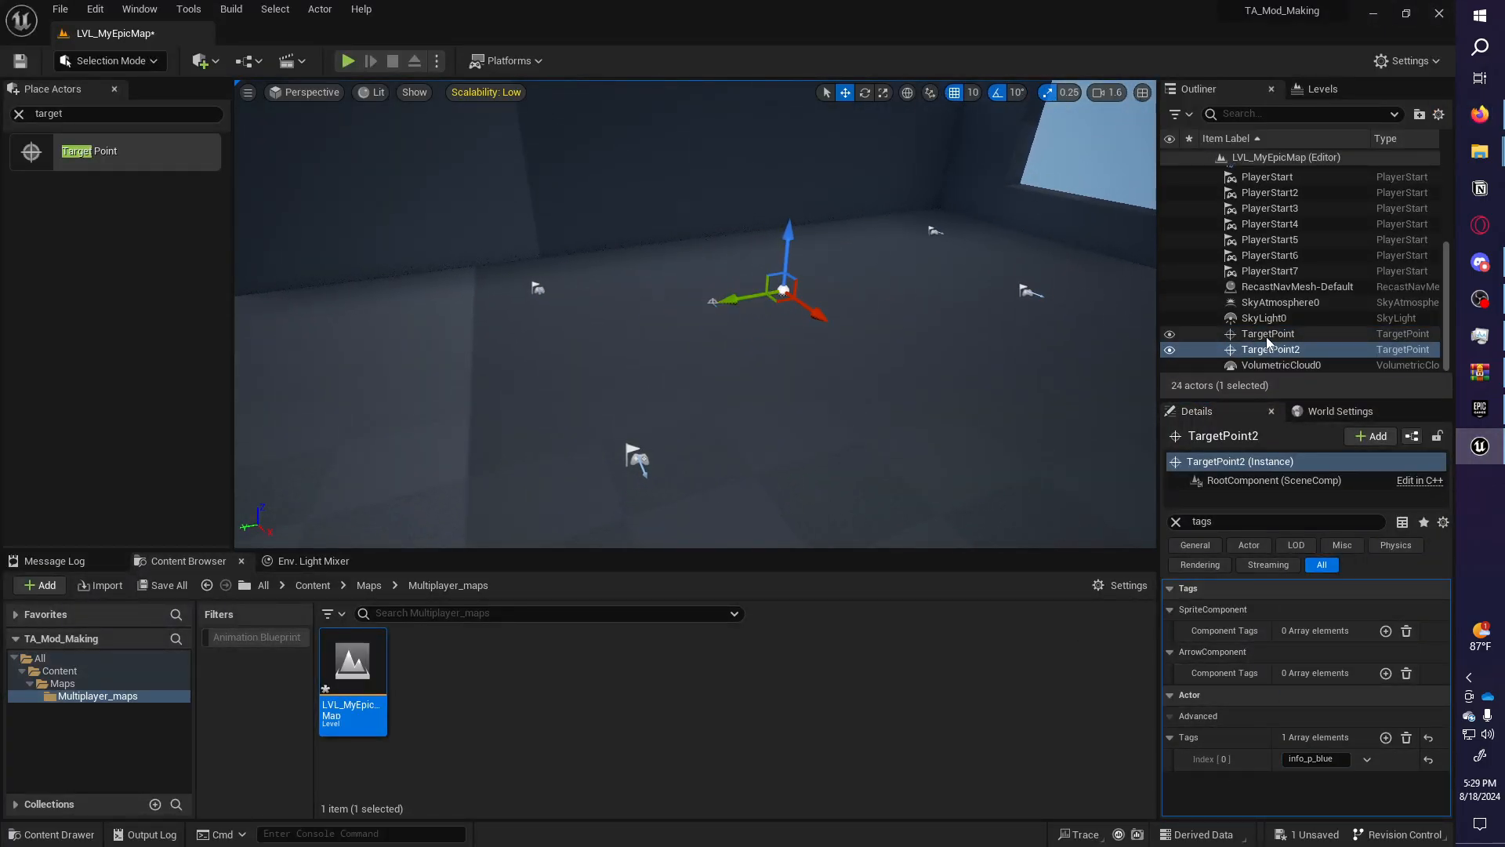
{"action": "left_click", "coordinate": [1315, 340]}
{"action": "key", "text": "f"}
{"action": "key", "text": "F2"}
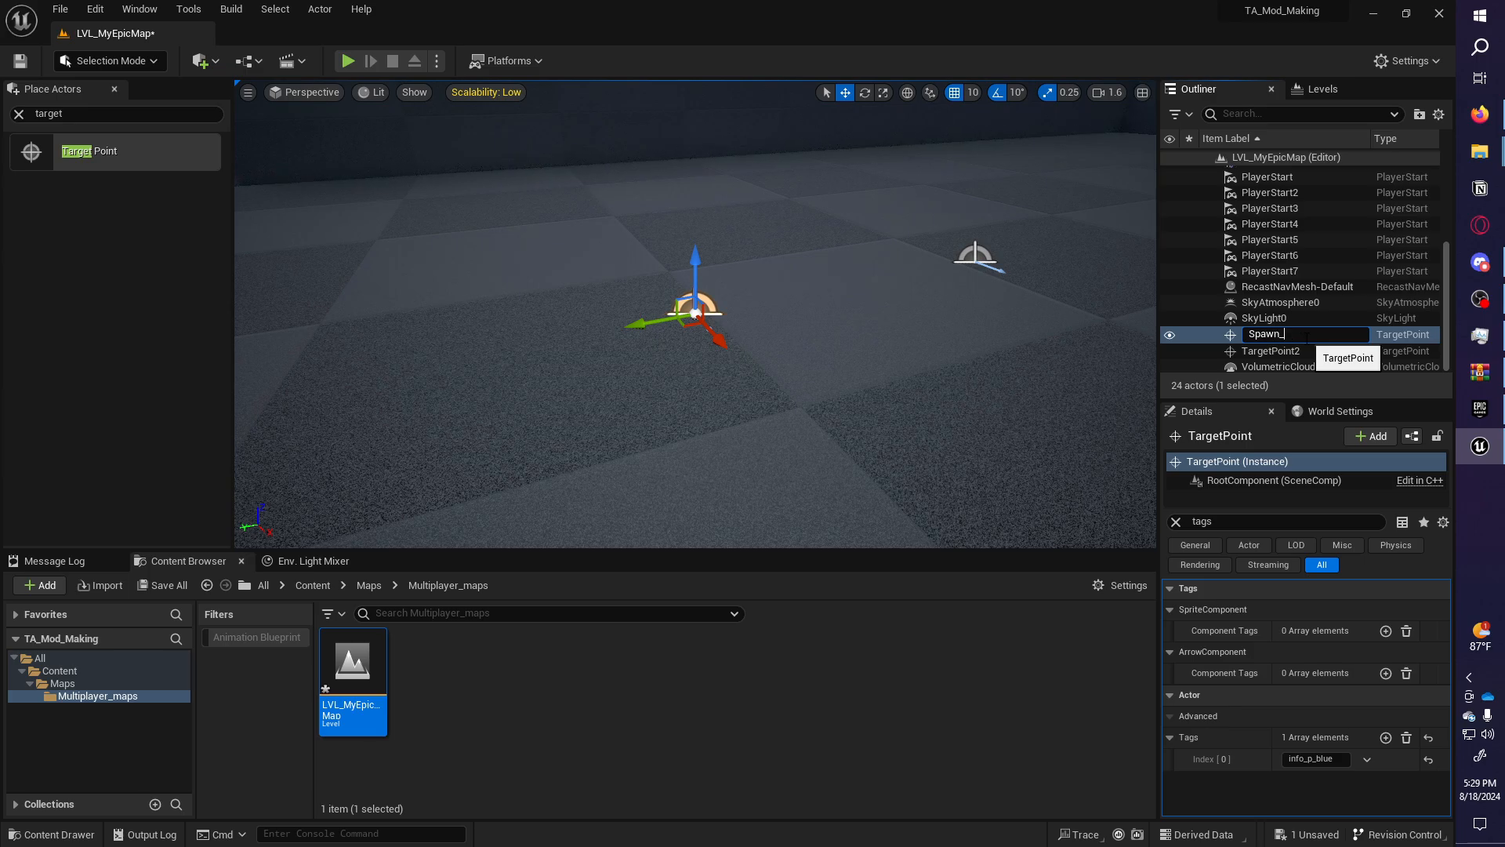
Name both blue start points Spawn_blue.
{"action": "key", "text": "Return"}
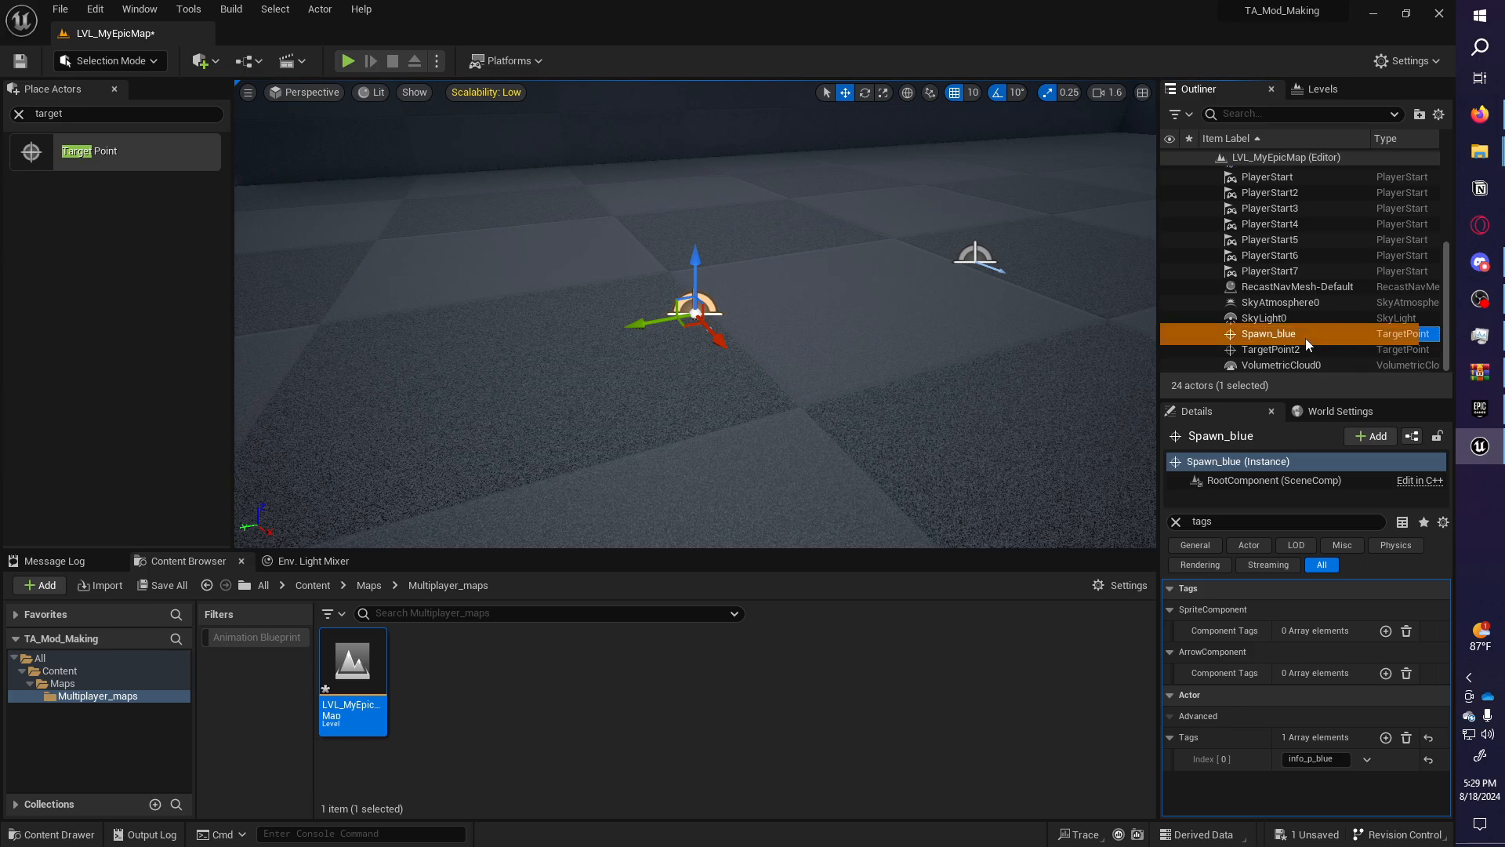
{"action": "left_click", "coordinate": [1303, 350]}
{"action": "left_click", "coordinate": [1306, 327]}
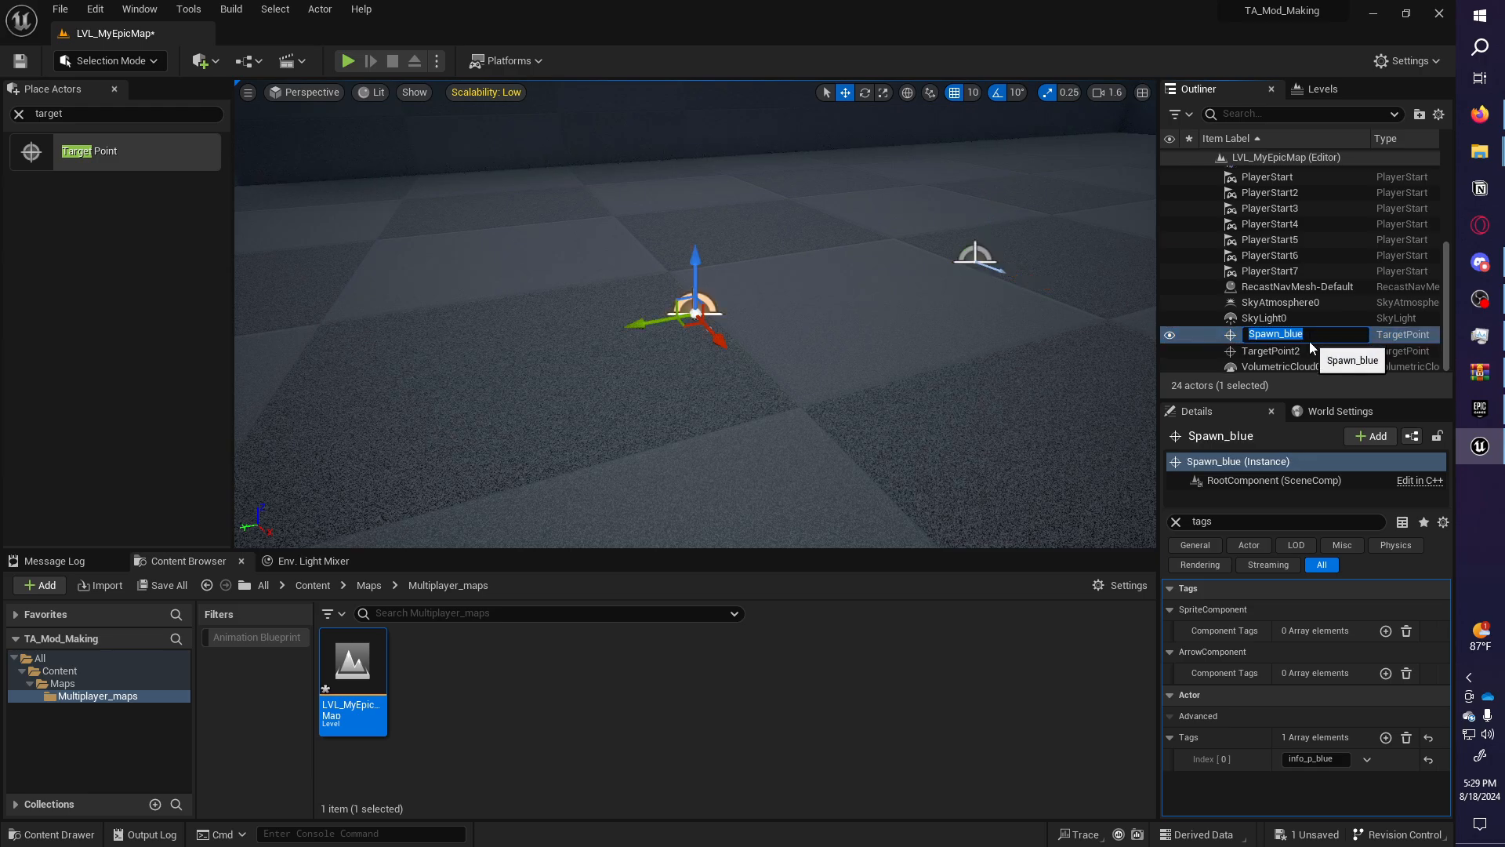
{"action": "left_click", "coordinate": [1309, 350]}
{"action": "left_click", "coordinate": [1309, 350]}
{"action": "type", "text": "Spawn_blue"}
{"action": "key", "text": "Return"}
Duplicate both Spawn_blue points along X, extending the set up to Spawn_blue7.
{"action": "left_click", "coordinate": [1310, 349]}
{"action": "left_click", "coordinate": [1295, 336], "text": "shift"}
{"action": "key", "text": "s"}
{"action": "right_click_drag", "start_coordinate": [752, 314], "coordinate": [824, 326]}
{"action": "left_click_drag", "start_coordinate": [629, 316], "coordinate": [431, 349], "text": "alt"}
{"action": "right_click_drag", "start_coordinate": [487, 296], "coordinate": [674, 266]}
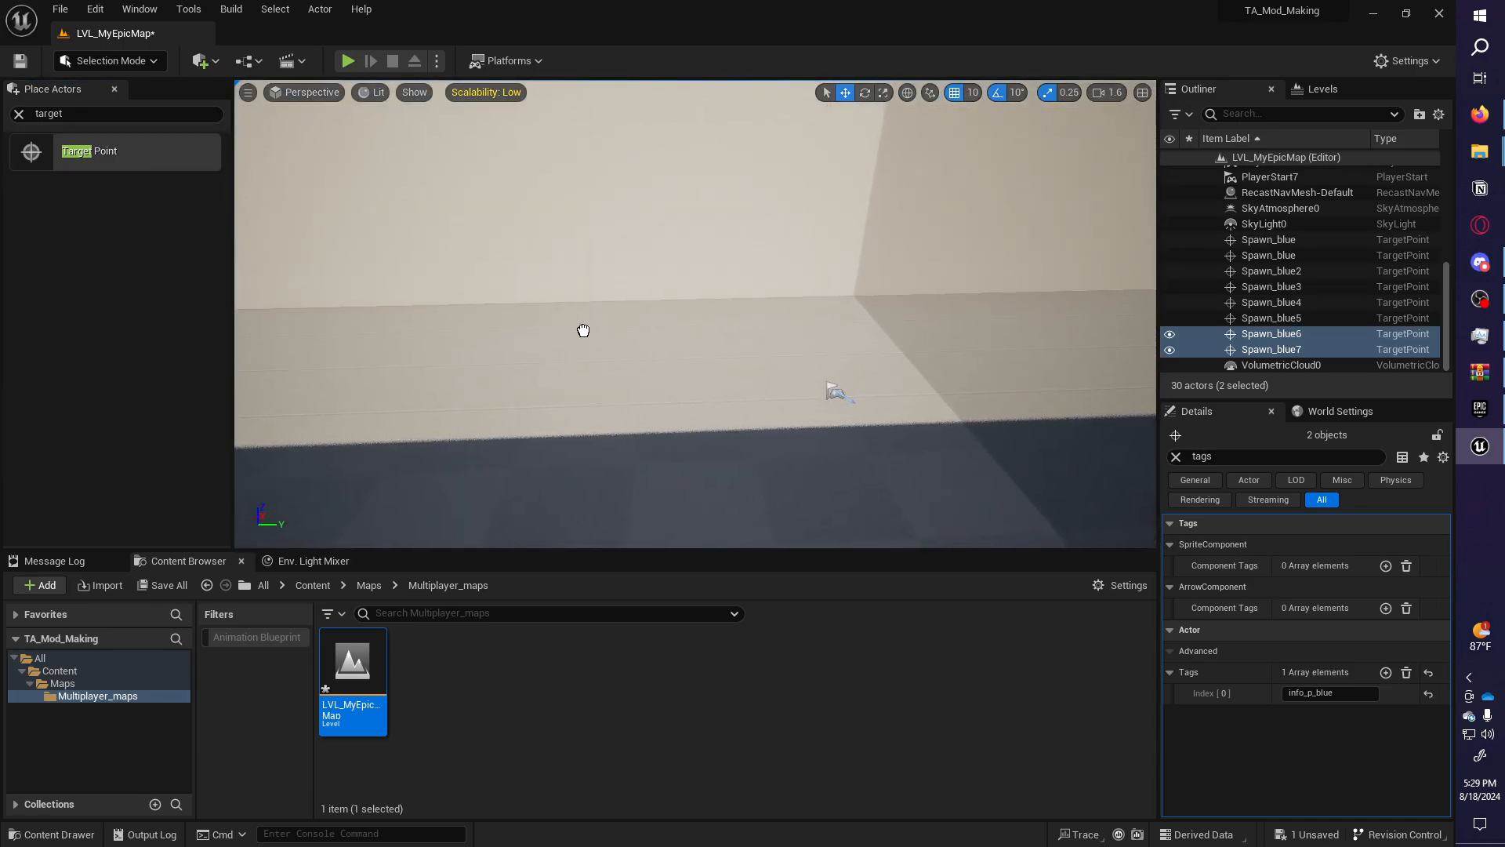
Place another Target Point and rotate it roughly 190 degrees on Z.
{"action": "left_click_drag", "start_coordinate": [582, 330], "coordinate": [604, 327]}
{"action": "key", "text": "f"}
{"action": "key", "text": "e"}
{"action": "left_click_drag", "start_coordinate": [675, 387], "coordinate": [631, 422]}
{"action": "key", "text": "a"}
{"action": "right_click_drag", "start_coordinate": [657, 400], "coordinate": [699, 397]}
{"action": "key", "text": "w"}
{"action": "scroll", "coordinate": [792, 420], "scroll_direction": "down", "scroll_amount": 5}
{"action": "key", "text": "d"}
{"action": "key", "text": "w"}
{"action": "key", "text": "e"}
{"action": "left_click_drag", "start_coordinate": [664, 369], "coordinate": [649, 369]}
{"action": "right_click_drag", "start_coordinate": [649, 370], "coordinate": [592, 345]}
{"action": "key", "text": "s"}
{"action": "key", "text": "w"}
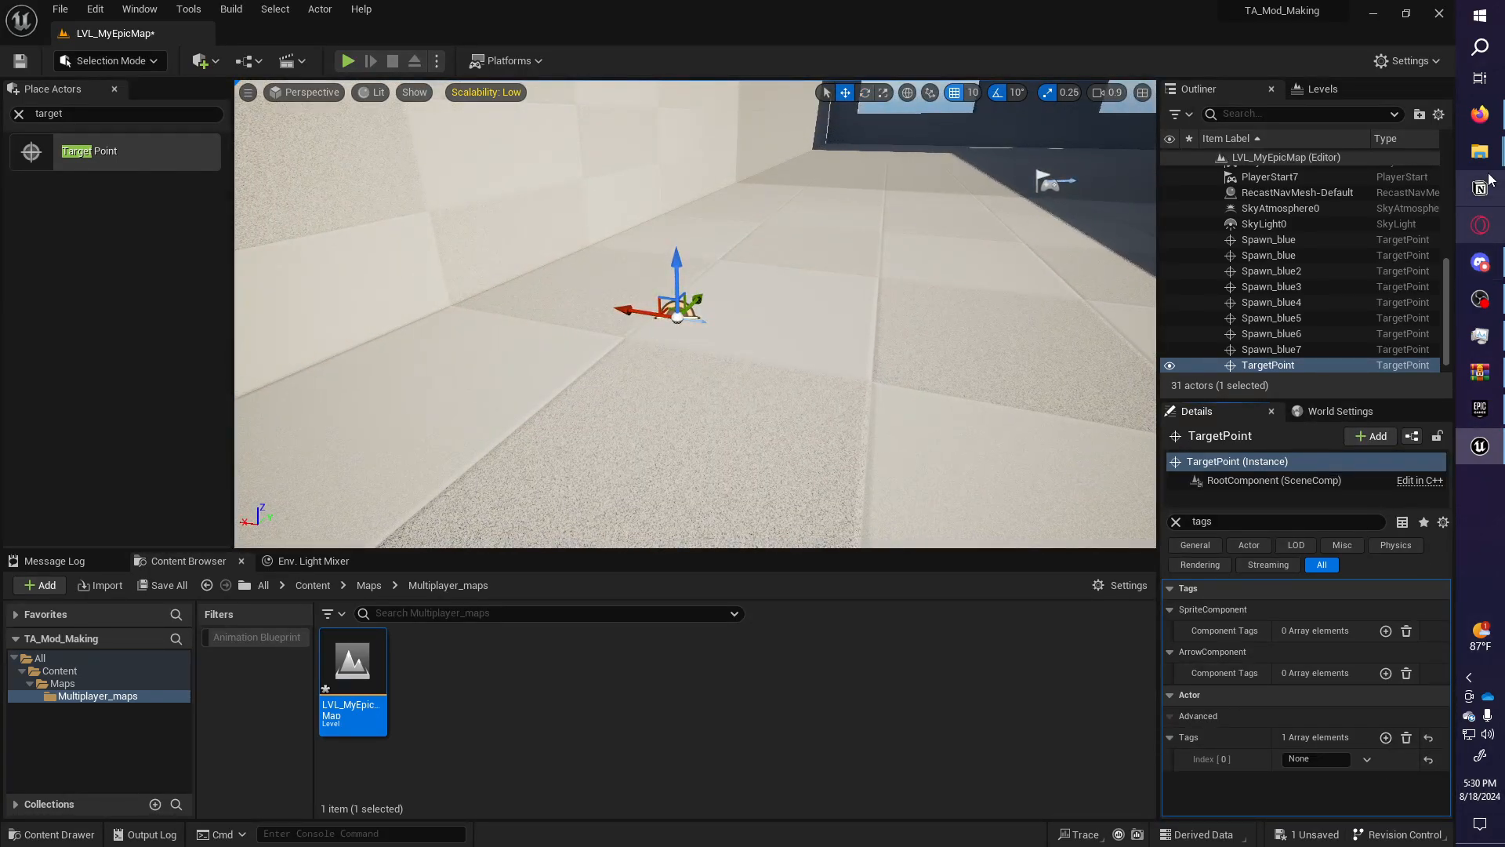
{"action": "left_click", "coordinate": [1480, 114]}
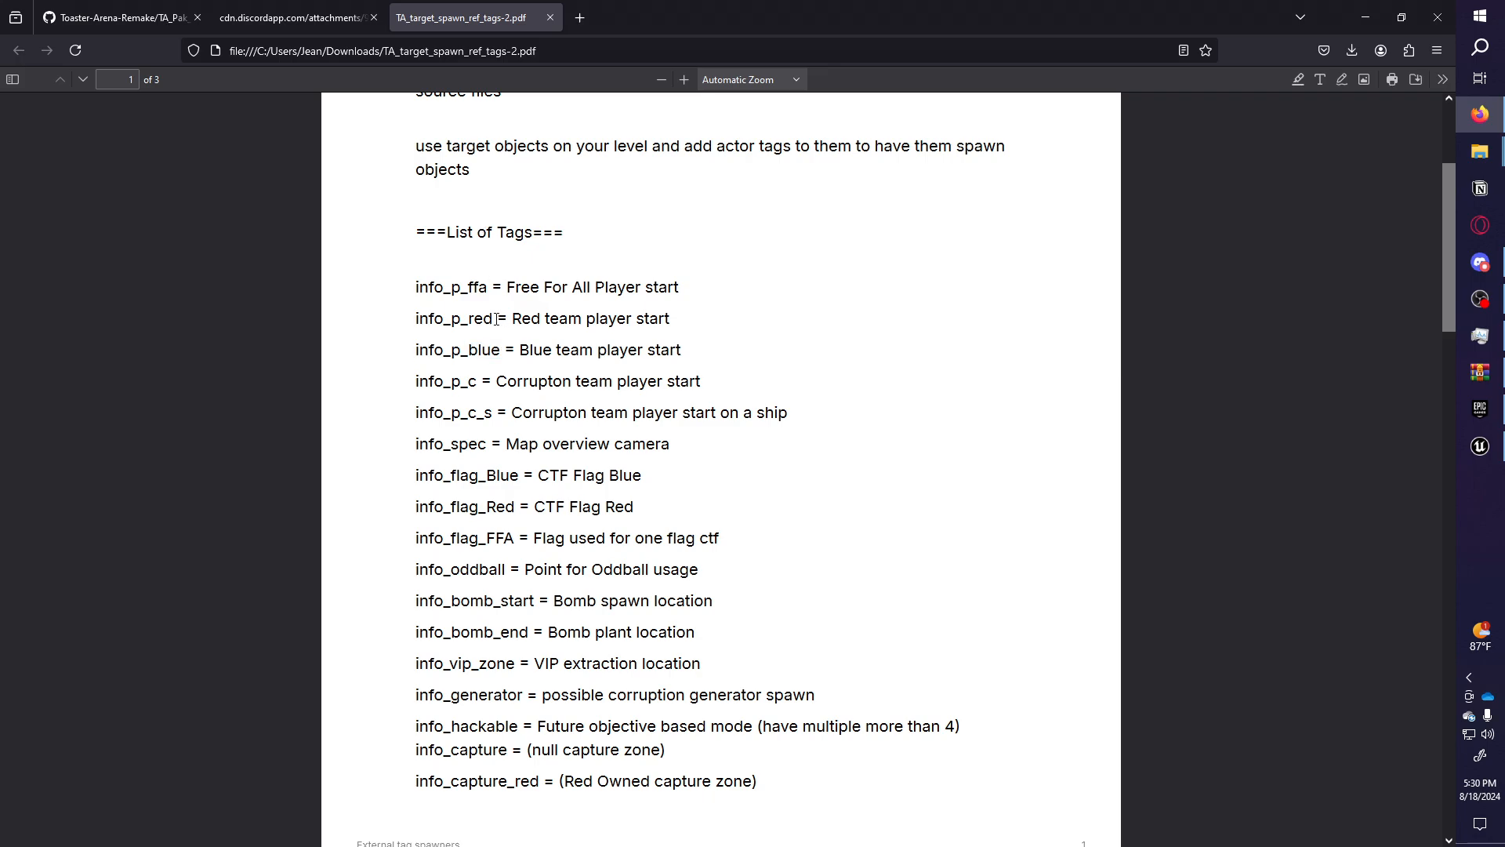
{"action": "left_click", "coordinate": [1480, 446]}
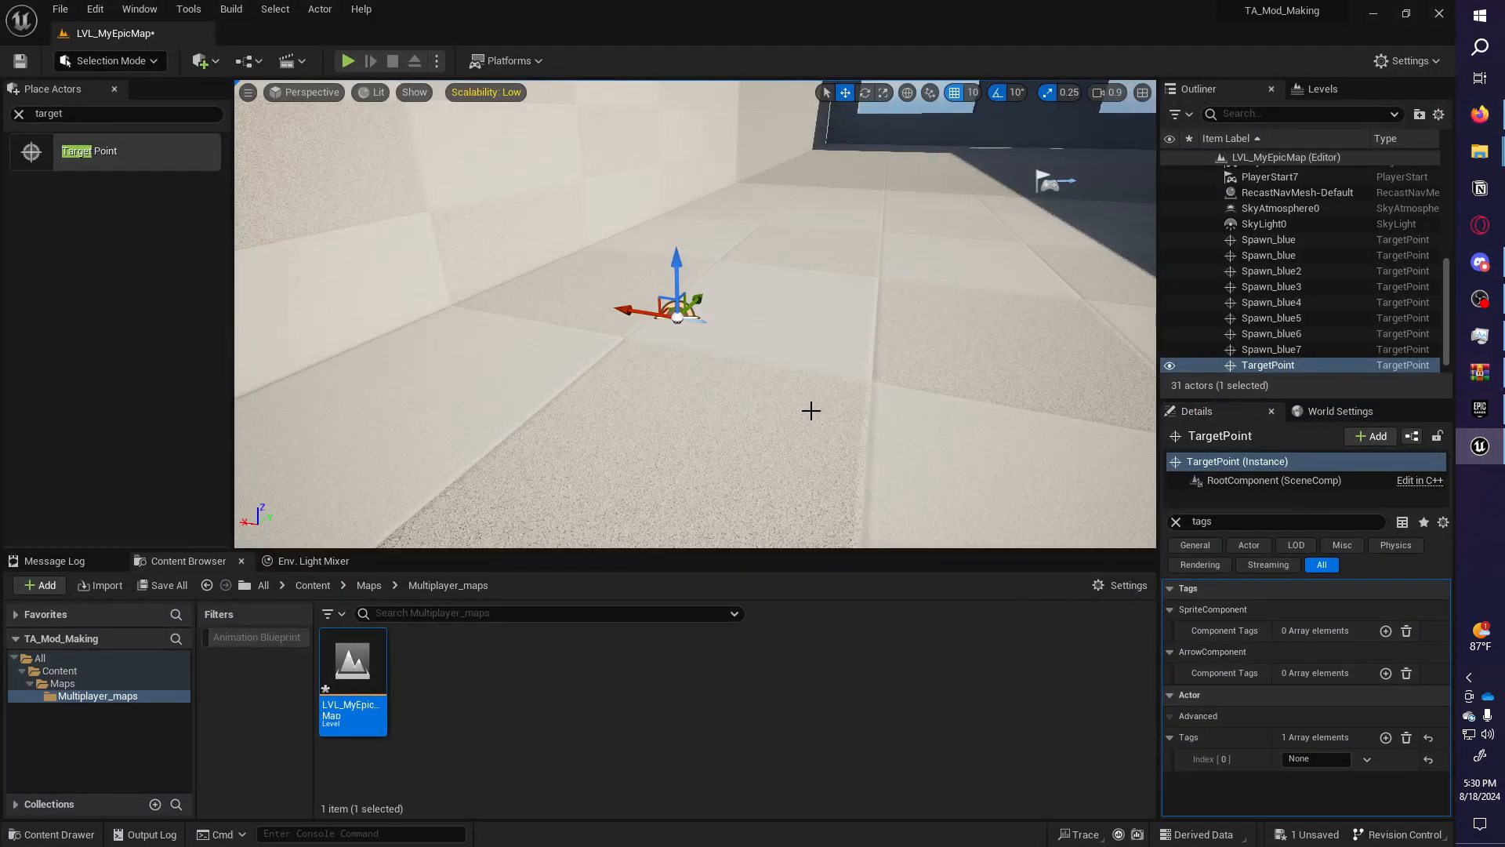
Tag the new point info_p_red and rename it Spaawn_Red.
{"action": "left_click", "coordinate": [1316, 759]}
{"action": "type", "text": "info_p_red"}
{"action": "right_click_drag", "start_coordinate": [806, 396], "coordinate": [666, 412]}
{"action": "double_click", "coordinate": [1289, 367]}
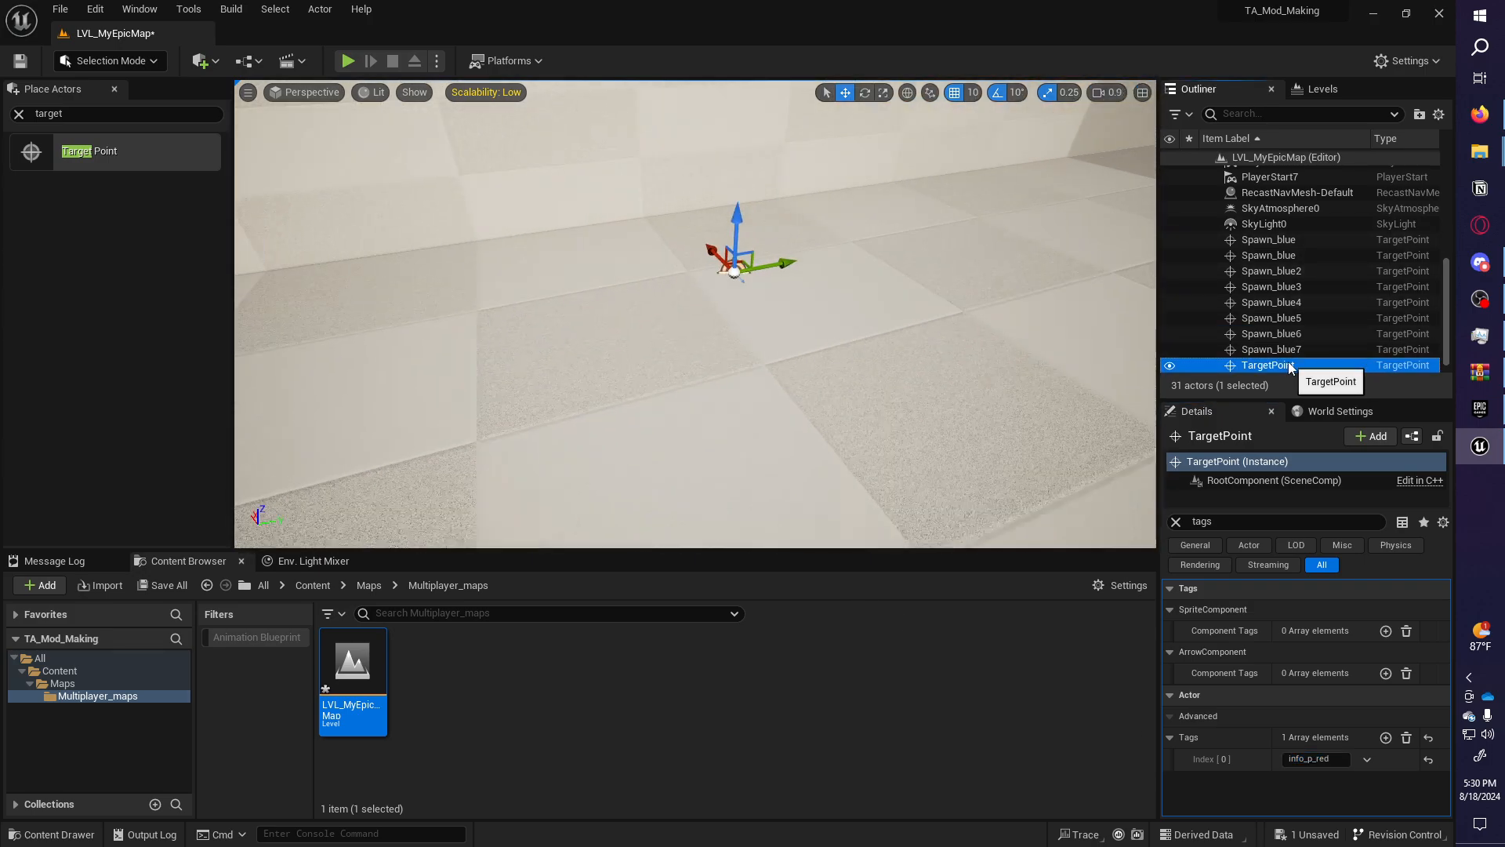
{"action": "key", "text": "F2"}
{"action": "type", "text": "Spa"}
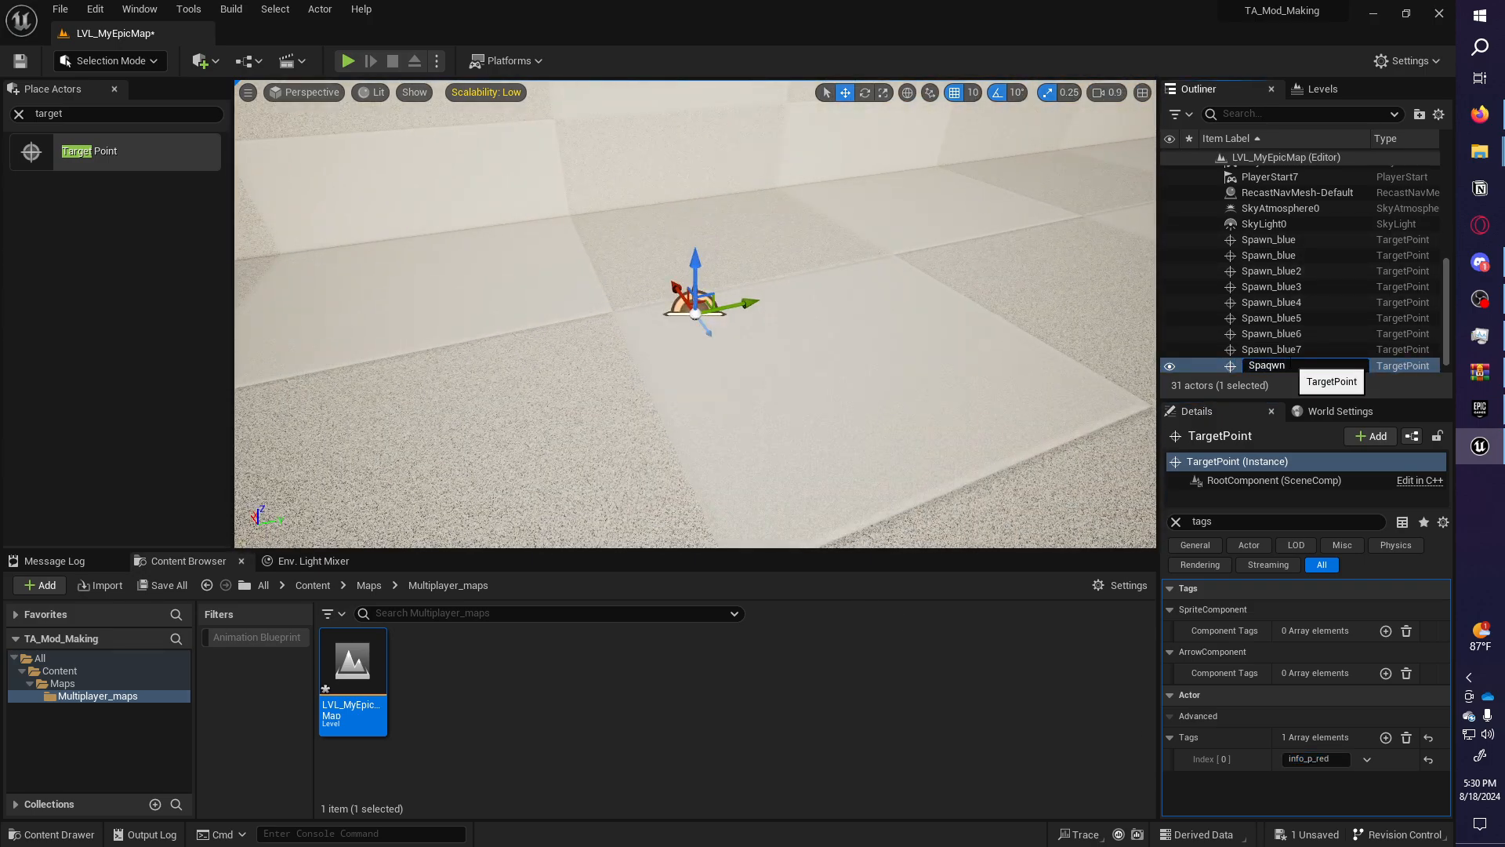
{"action": "type", "text": "awn_Red"}
{"action": "key", "text": "Return"}
Duplicate Spaawn_Red along the wall into a row up to Spaawn_Red12.
{"action": "mouse_move", "coordinate": [797, 246]}
{"action": "right_mouse_down"}
{"action": "mouse_move", "coordinate": [784, 248]}
{"action": "mouse_move", "coordinate": [798, 247]}
{"action": "right_mouse_up"}
{"action": "left_click_drag", "start_coordinate": [655, 323], "coordinate": [589, 329], "text": "alt"}
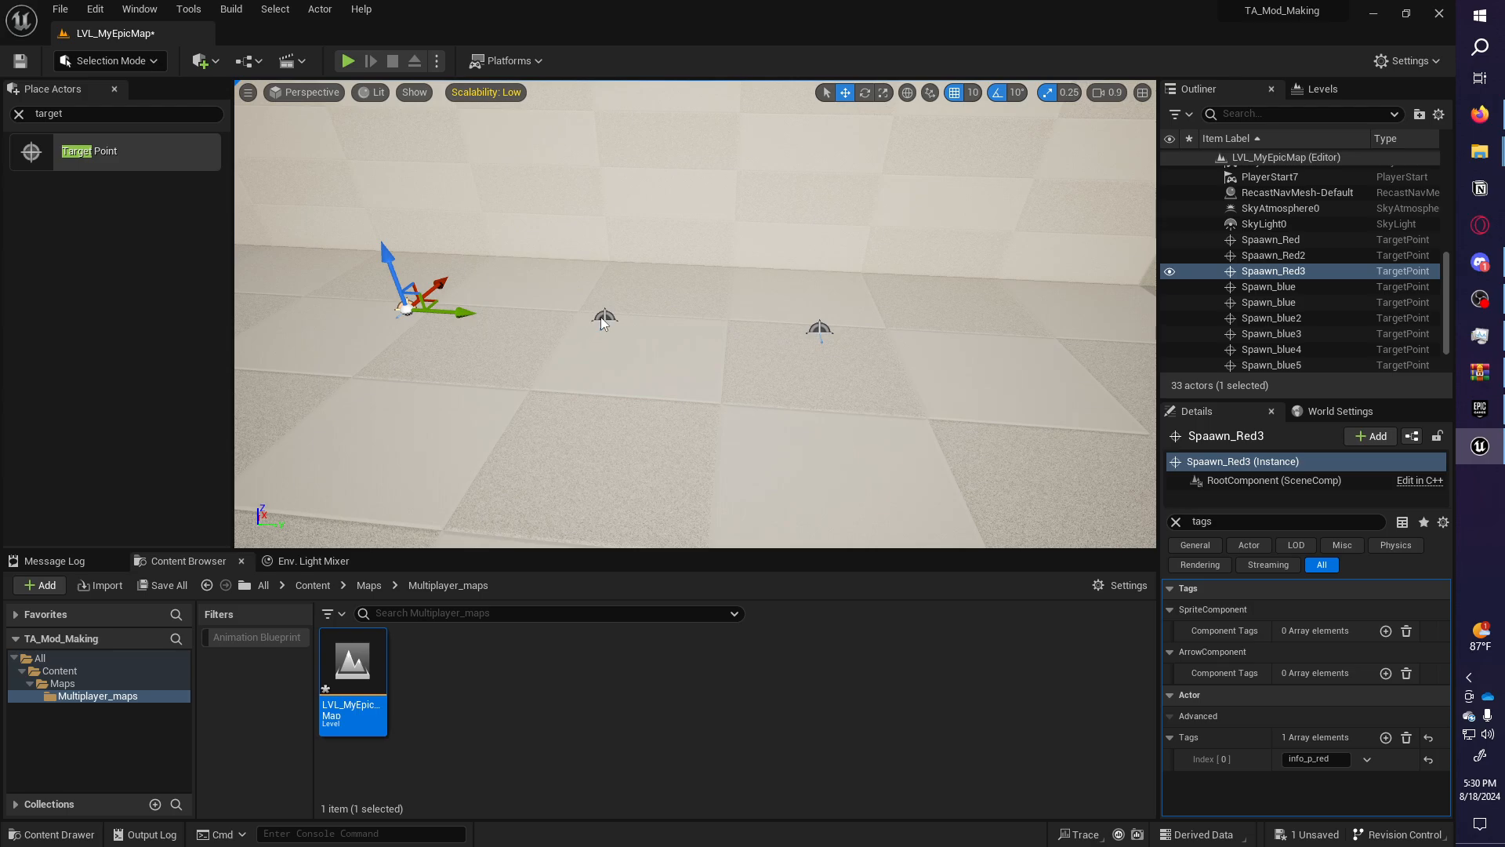
{"action": "left_click", "coordinate": [602, 318], "text": "ctrl"}
{"action": "left_click", "coordinate": [816, 326], "text": "ctrl"}
{"action": "right_click_drag", "start_coordinate": [816, 326], "coordinate": [909, 329]}
{"action": "left_click_drag", "start_coordinate": [764, 316], "coordinate": [758, 314], "text": "alt"}
{"action": "left_click_drag", "start_coordinate": [537, 332], "coordinate": [1000, 306]}
{"action": "left_click_drag", "start_coordinate": [1126, 325], "coordinate": [654, 367]}
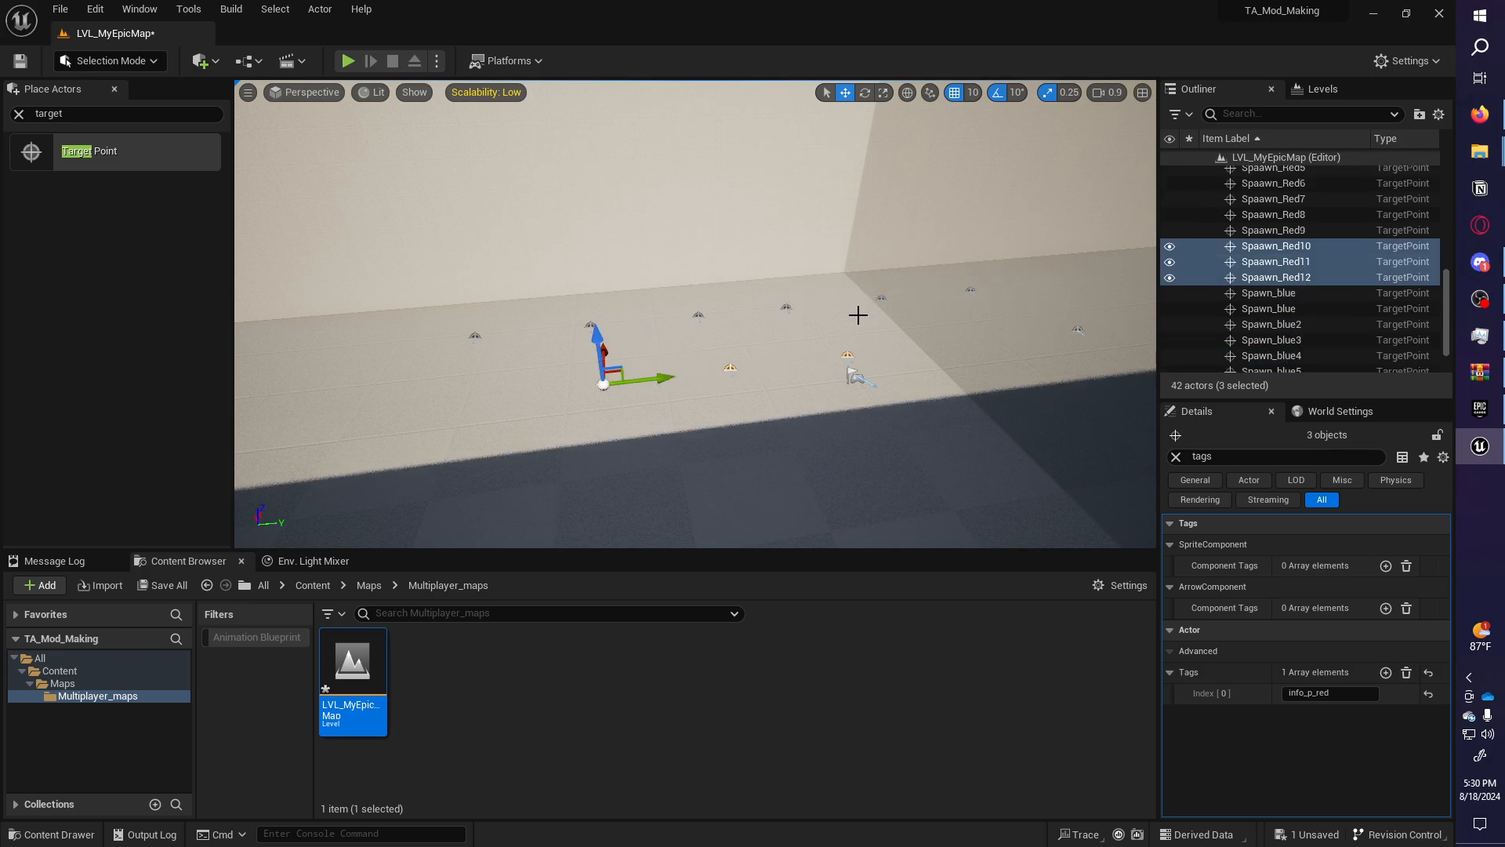
Bring up the tag-list PDF in Firefox and scroll down toward page 2.
{"action": "left_click", "coordinate": [1479, 116]}
{"action": "scroll", "coordinate": [474, 247], "scroll_direction": "down", "scroll_amount": 2}
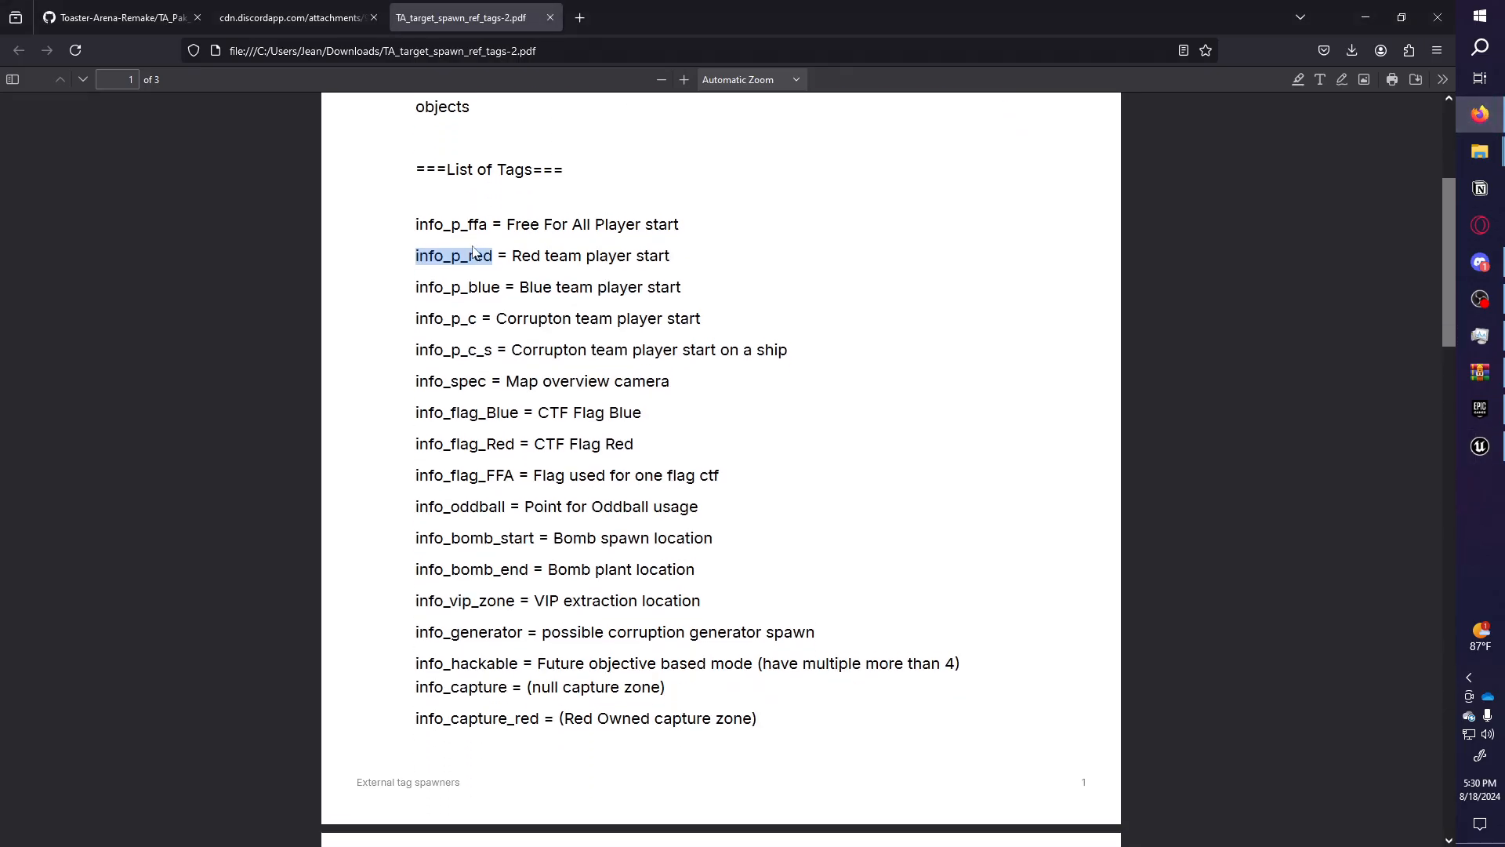
{"action": "scroll", "coordinate": [473, 247], "scroll_direction": "down", "scroll_amount": 3}
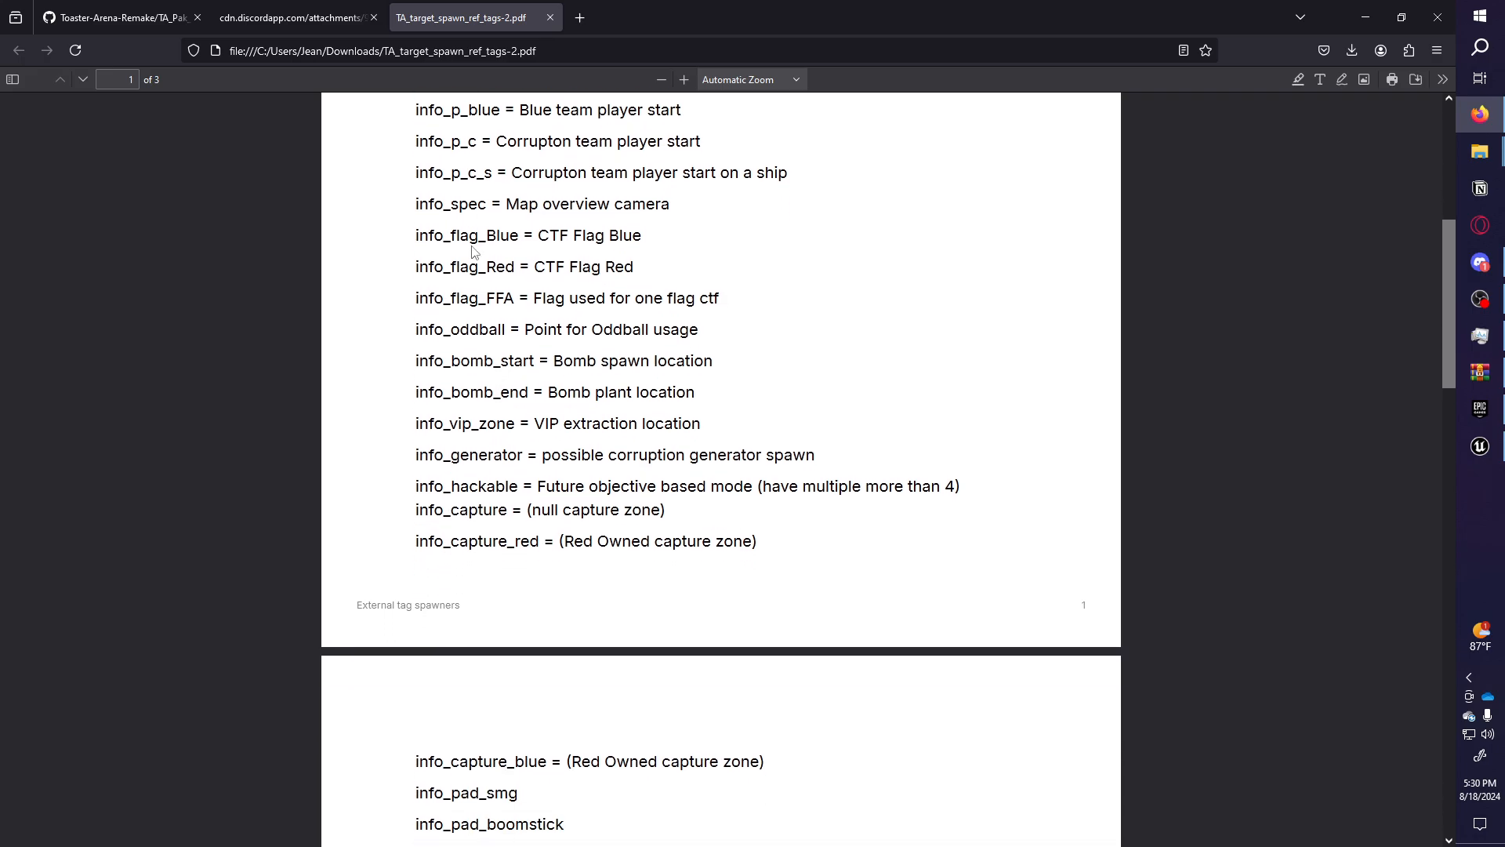
{"action": "scroll", "coordinate": [471, 247], "scroll_direction": "down", "scroll_amount": 3}
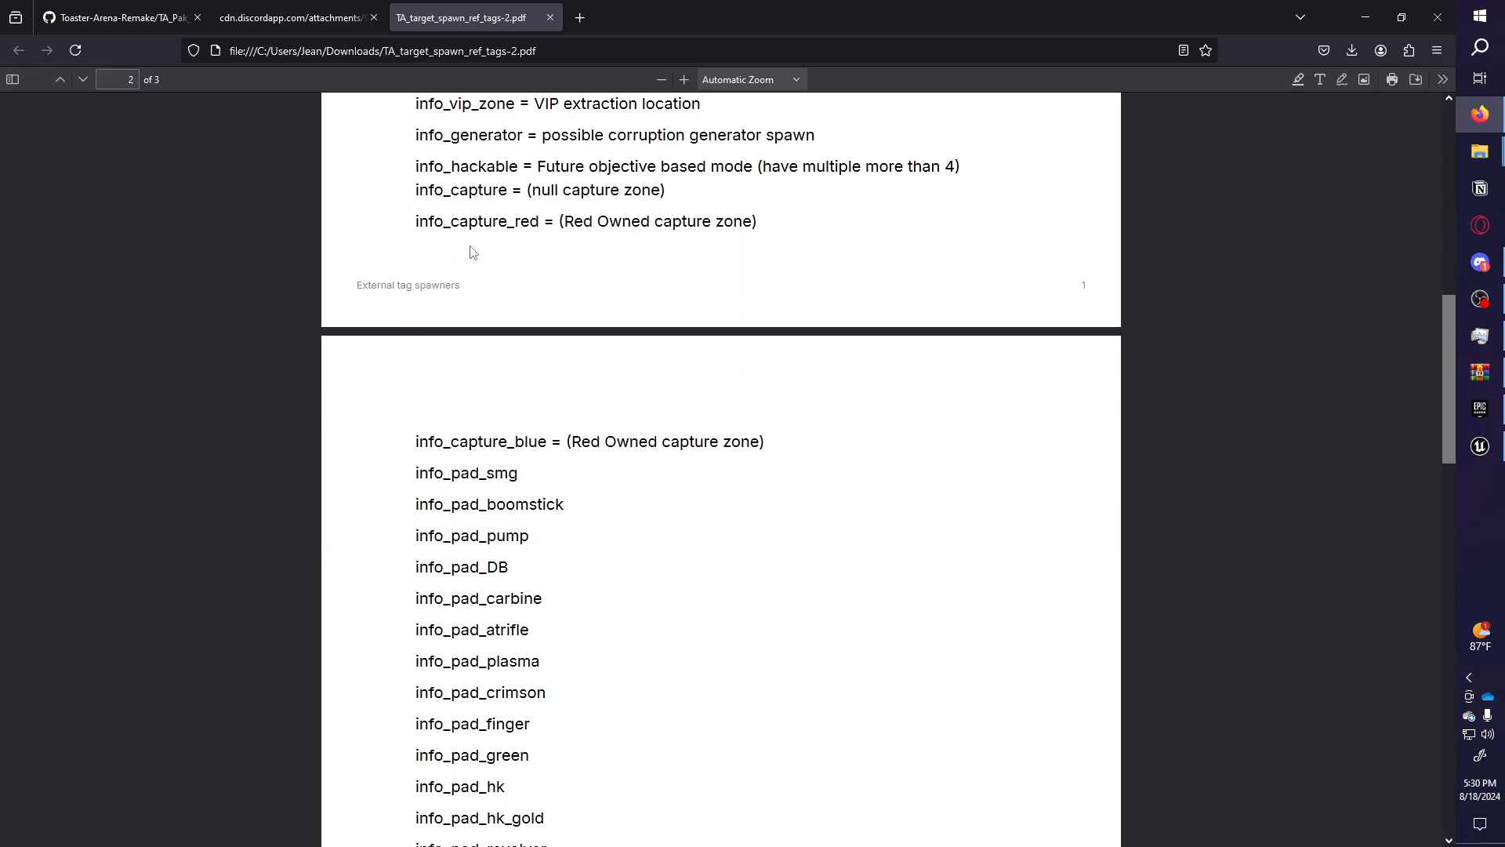
{"action": "scroll", "coordinate": [511, 363], "scroll_direction": "down", "scroll_amount": 3}
{"action": "left_click_drag", "start_coordinate": [523, 243], "coordinate": [403, 240]}
{"action": "left_click", "coordinate": [618, 237]}
Find and select the info_pad_revolver tag in the info_pad list, then return to the editor.
{"action": "scroll", "coordinate": [561, 236], "scroll_direction": "down", "scroll_amount": 4}
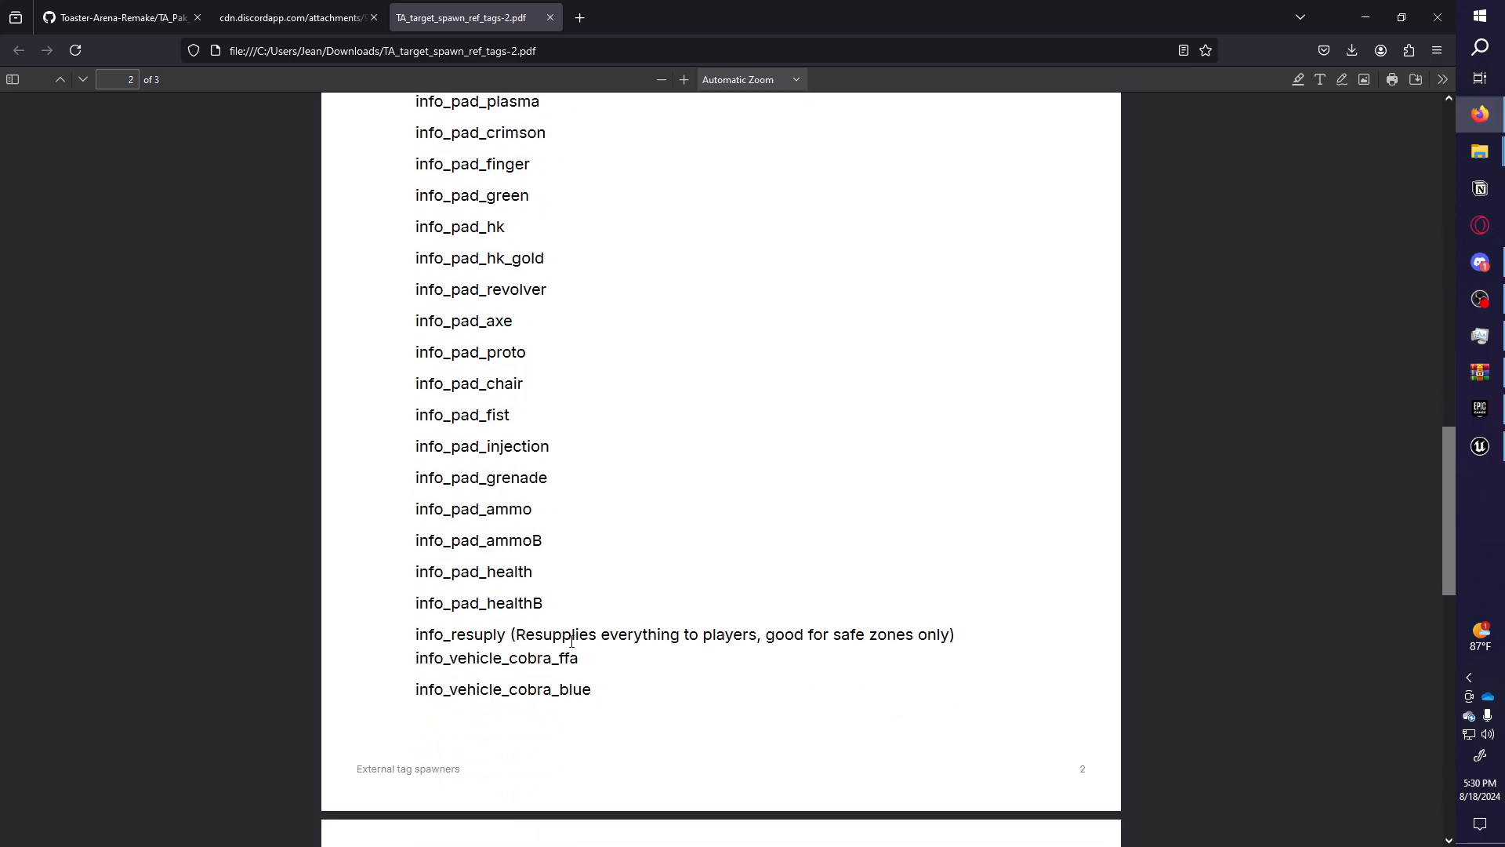
{"action": "scroll", "coordinate": [580, 631], "scroll_direction": "down", "scroll_amount": 4}
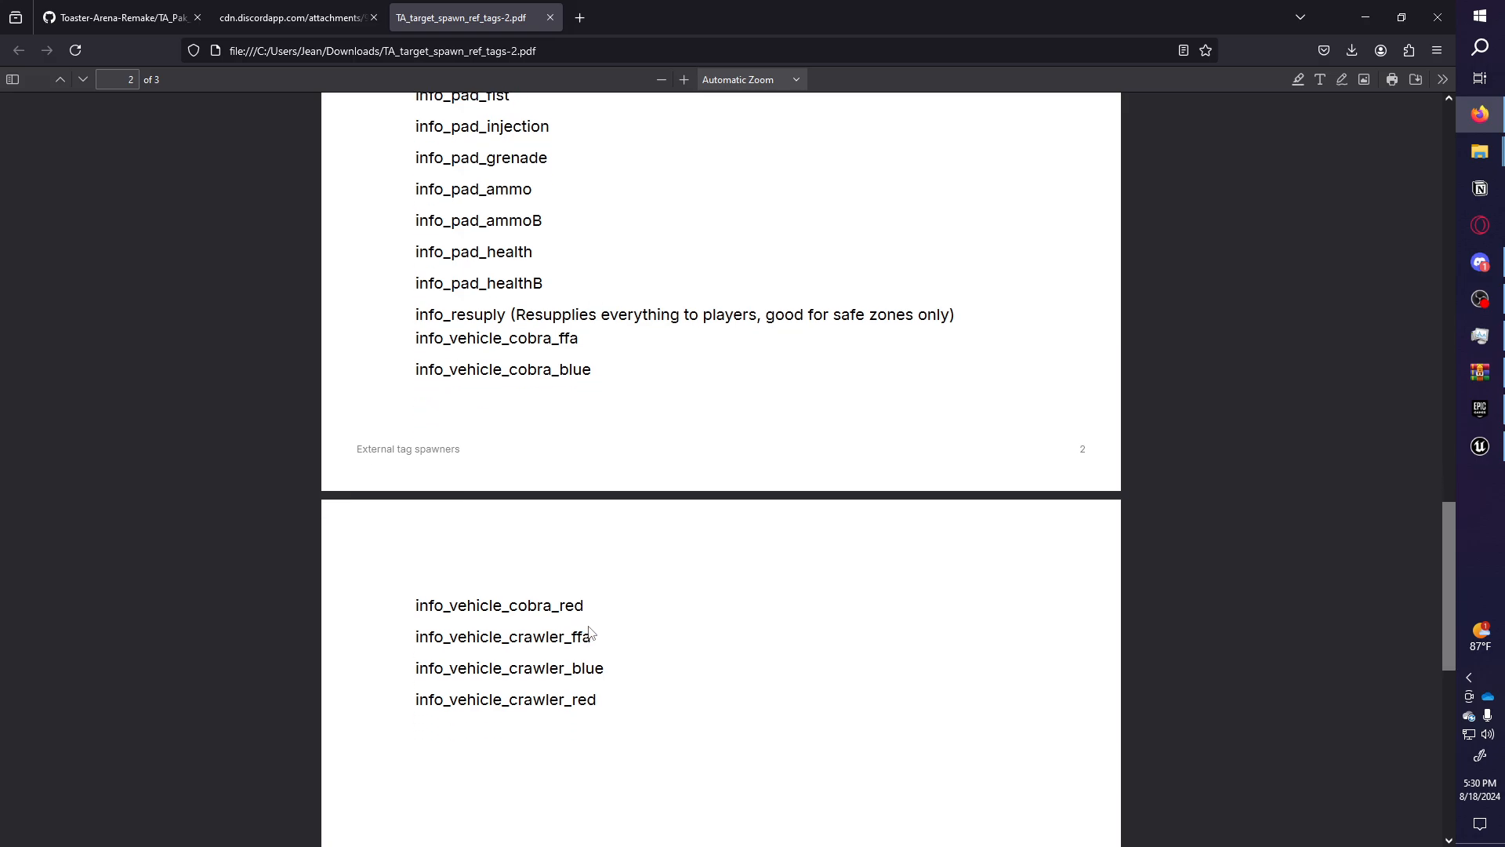
{"action": "scroll", "coordinate": [588, 629], "scroll_direction": "up", "scroll_amount": 2}
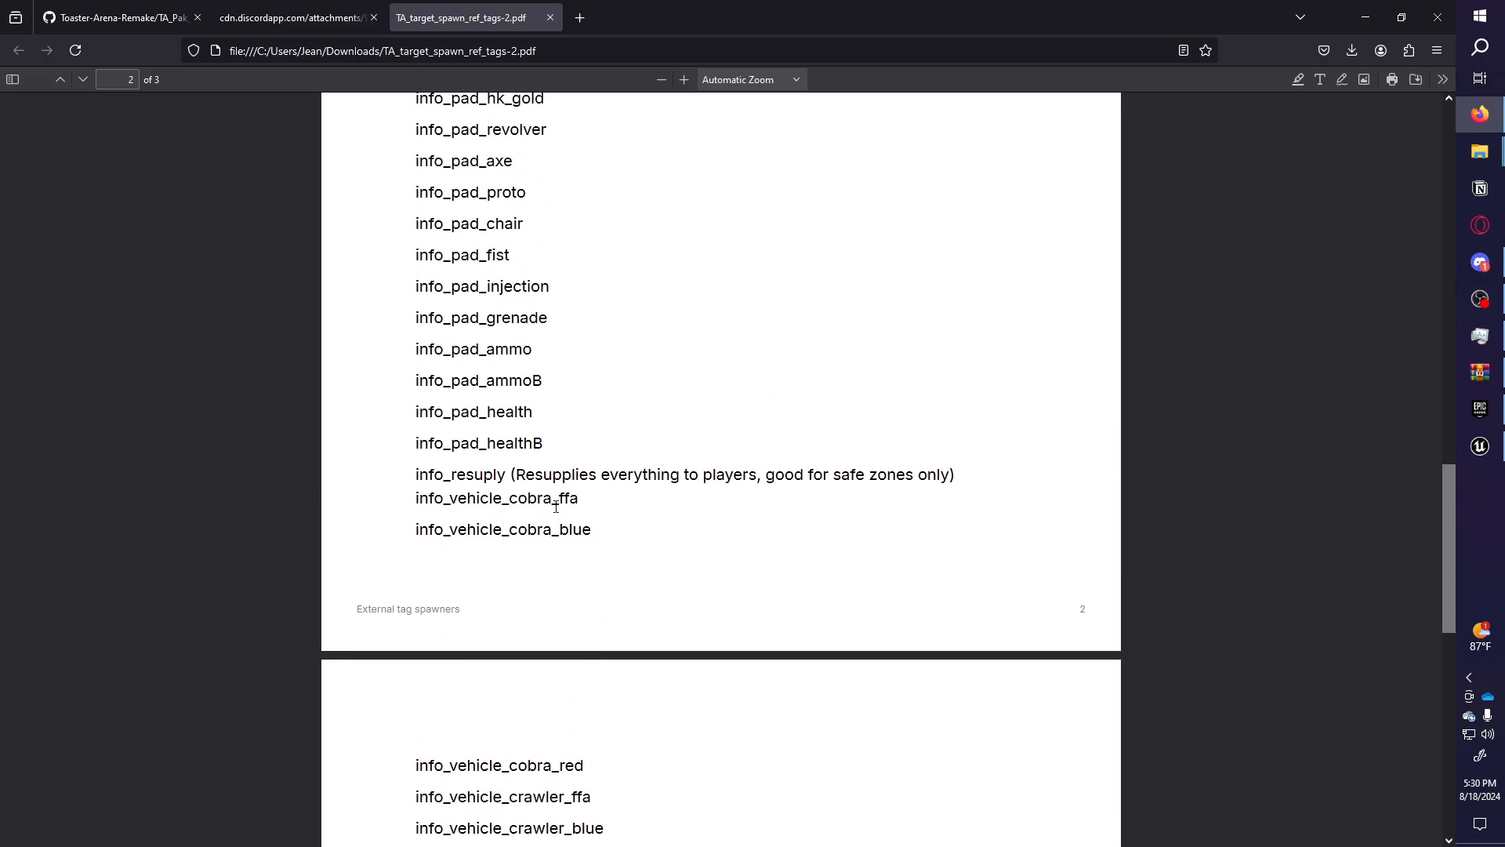
{"action": "scroll", "coordinate": [556, 507], "scroll_direction": "down", "scroll_amount": 3}
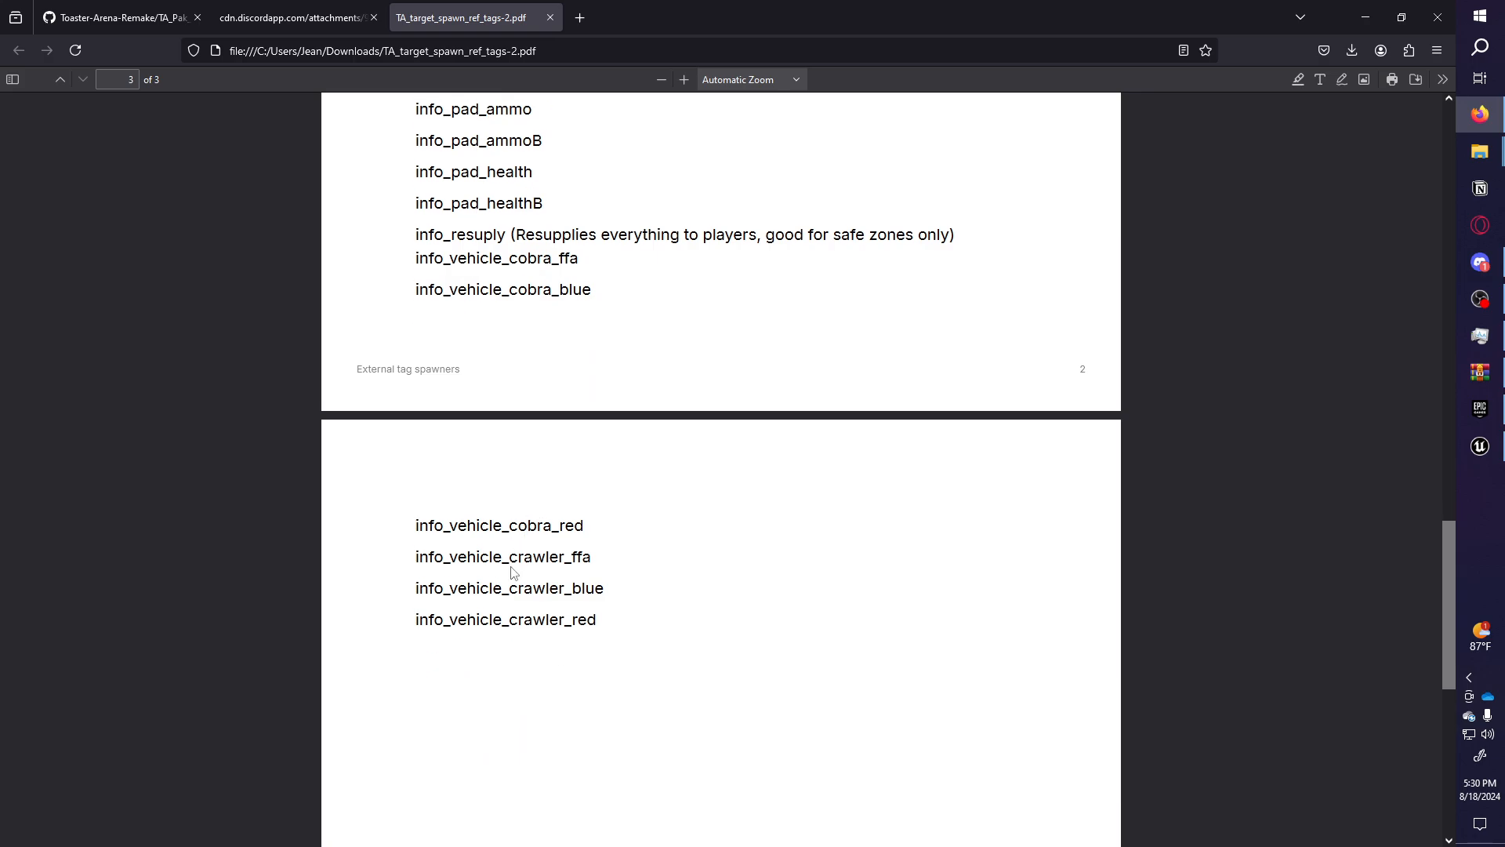
{"action": "scroll", "coordinate": [529, 603], "scroll_direction": "up", "scroll_amount": 7}
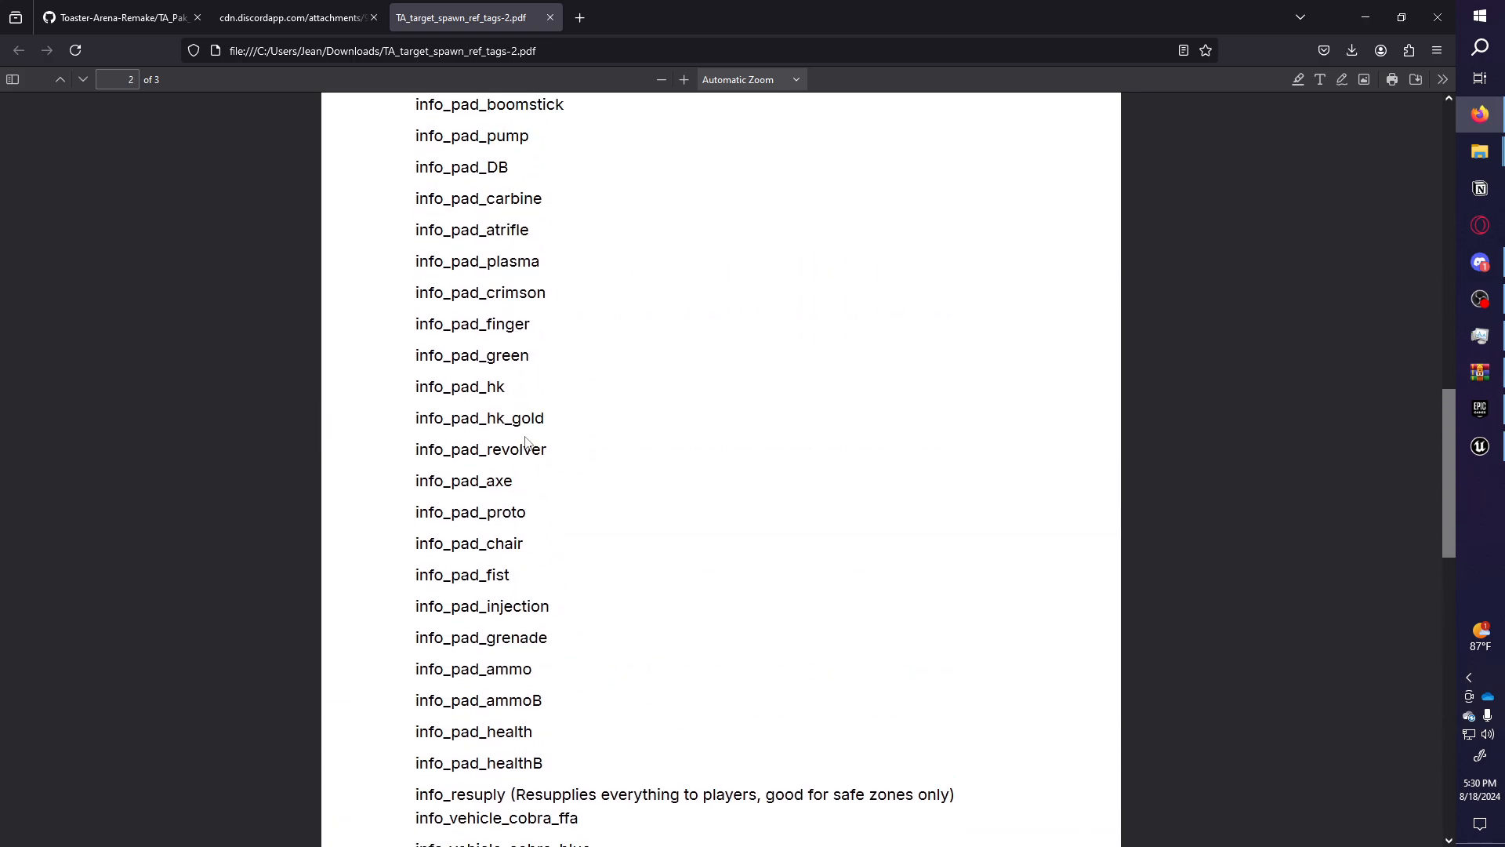
{"action": "left_click_drag", "start_coordinate": [551, 450], "coordinate": [444, 450]}
{"action": "left_click", "coordinate": [545, 449]}
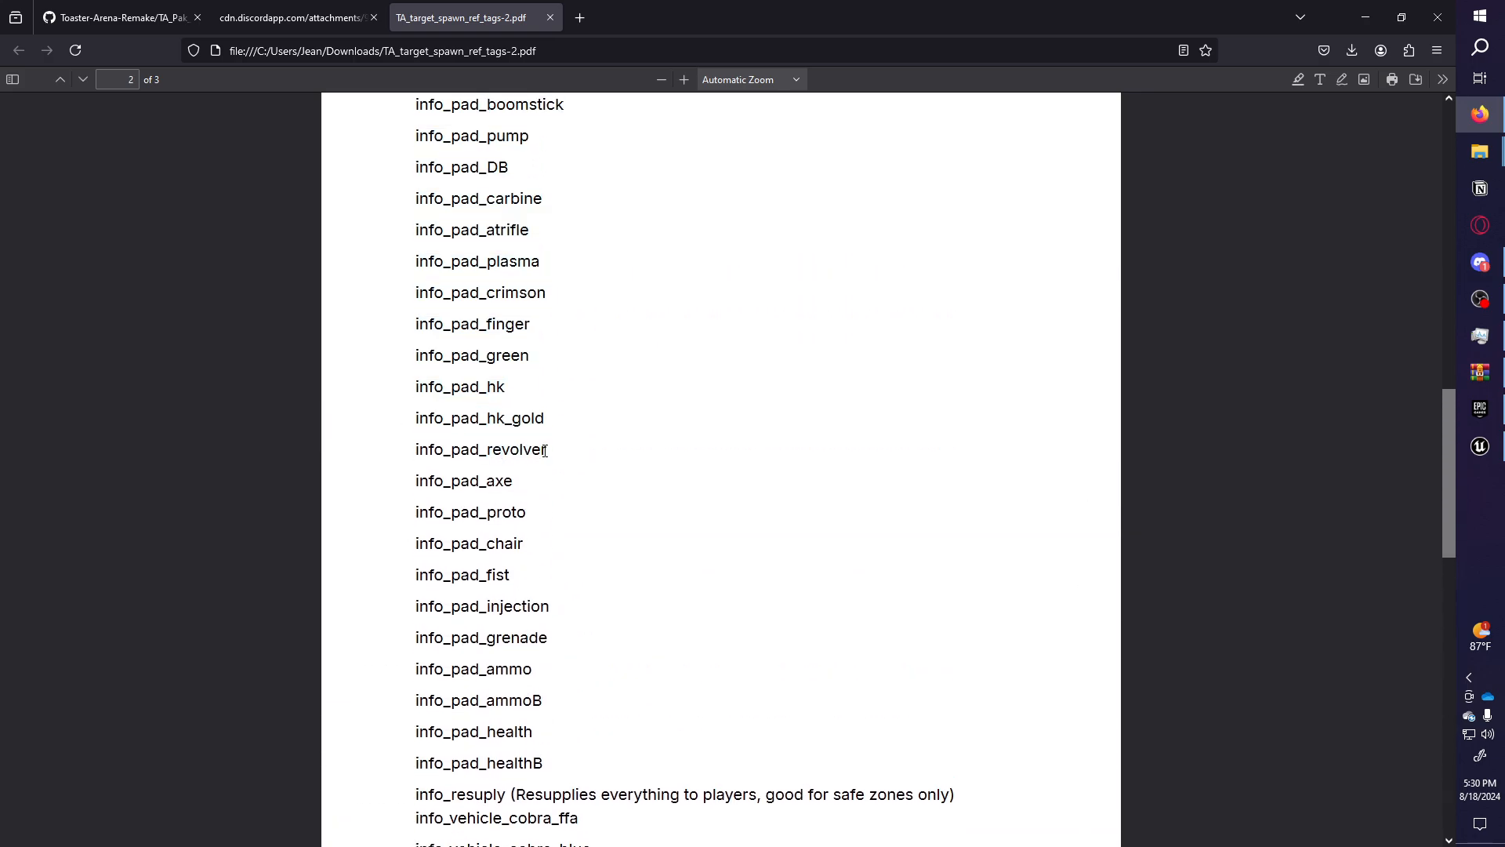
{"action": "left_click", "coordinate": [1478, 443]}
{"action": "right_click_drag", "start_coordinate": [698, 337], "coordinate": [854, 321]}
Place a Target Point on the floor and rename it Pickup_revolver.
{"action": "left_click_drag", "start_coordinate": [606, 431], "coordinate": [615, 405]}
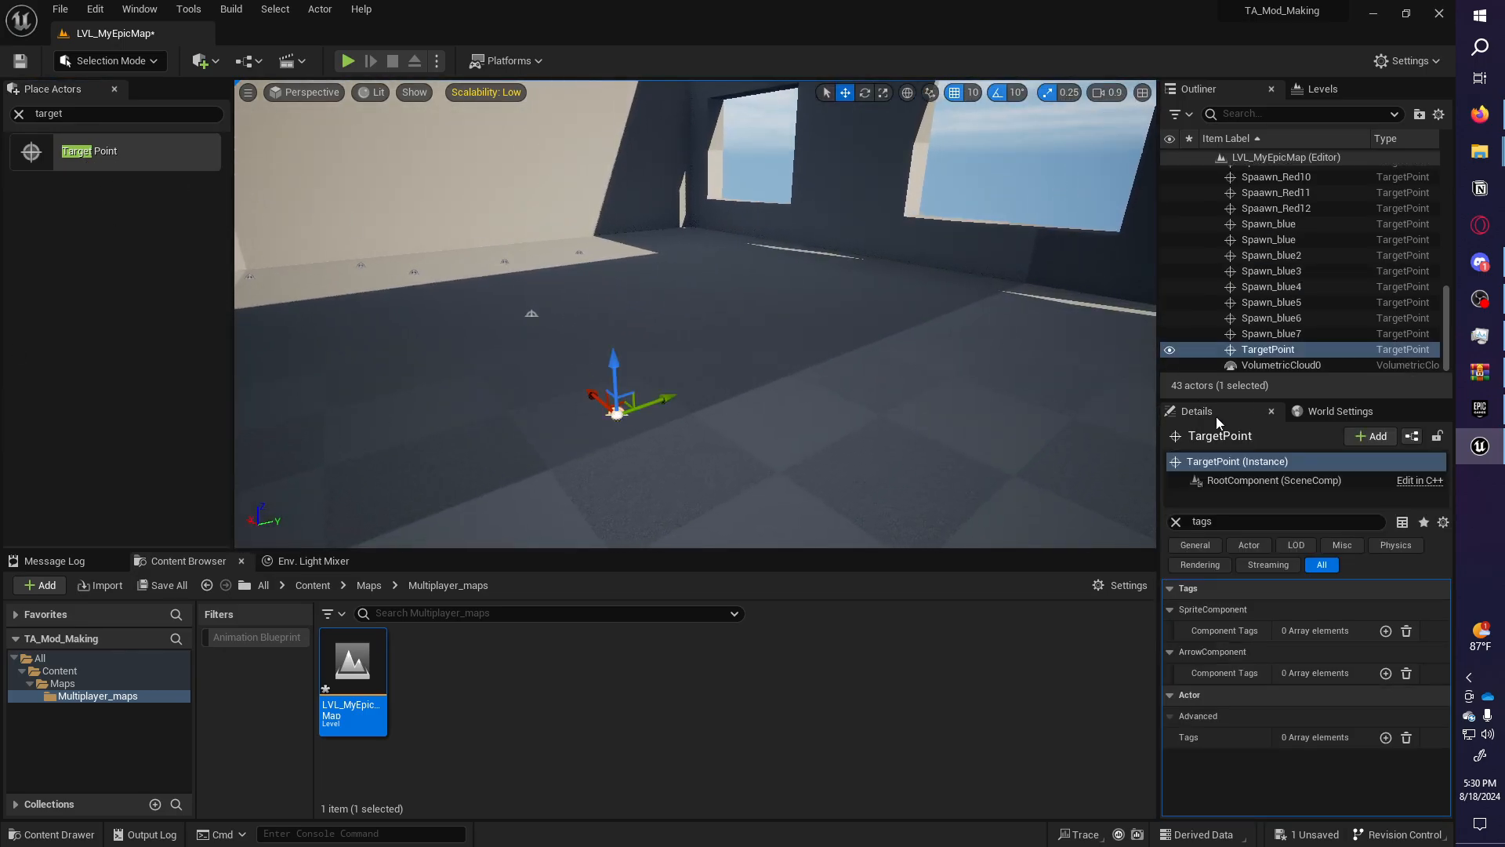
{"action": "double_click", "coordinate": [1276, 350]}
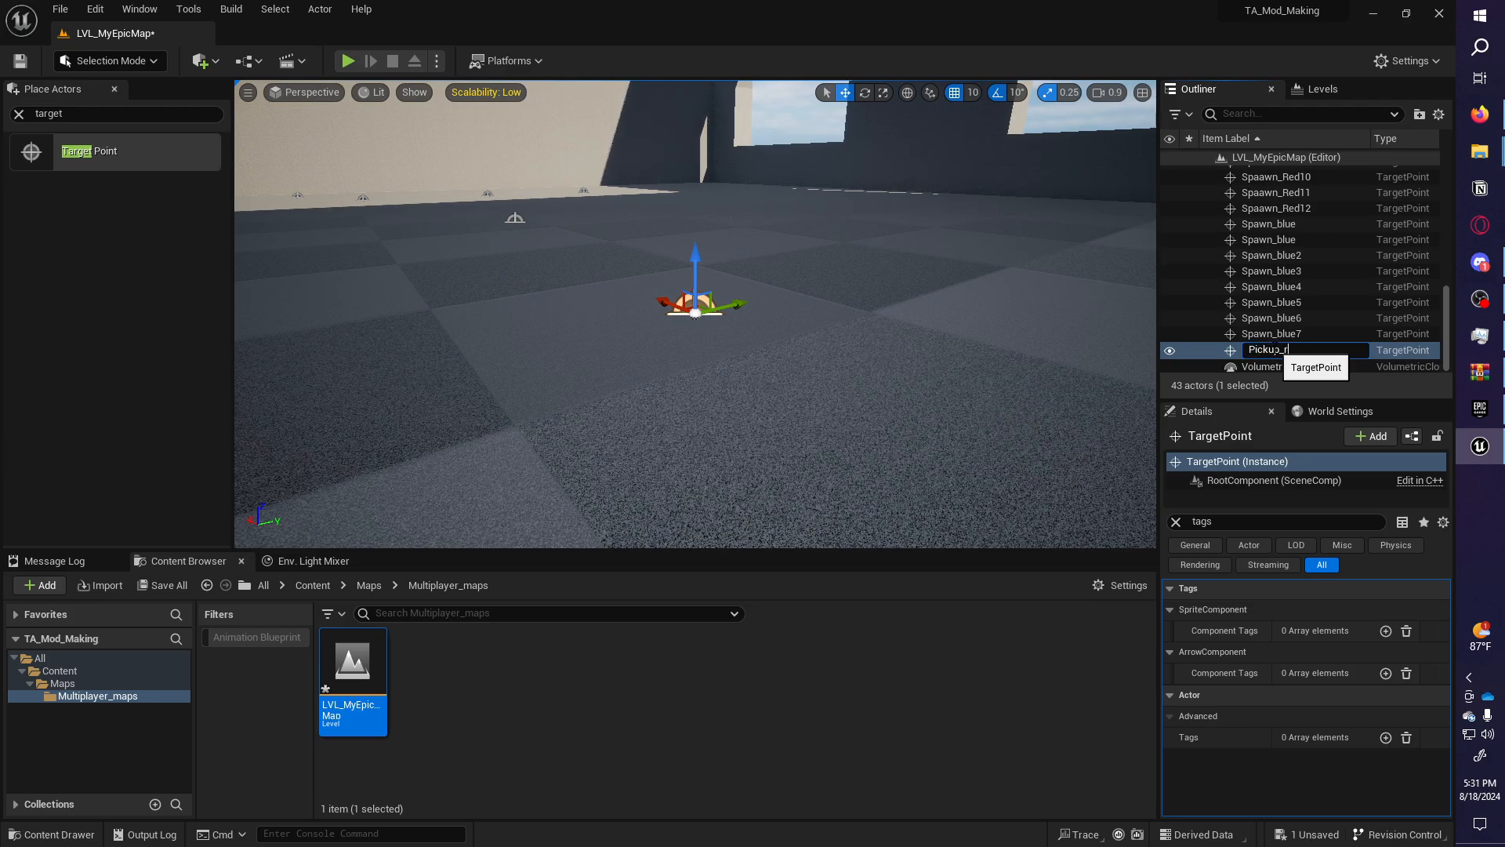
{"action": "type", "text": "Pickup_revolver"}
{"action": "key", "text": "Return"}
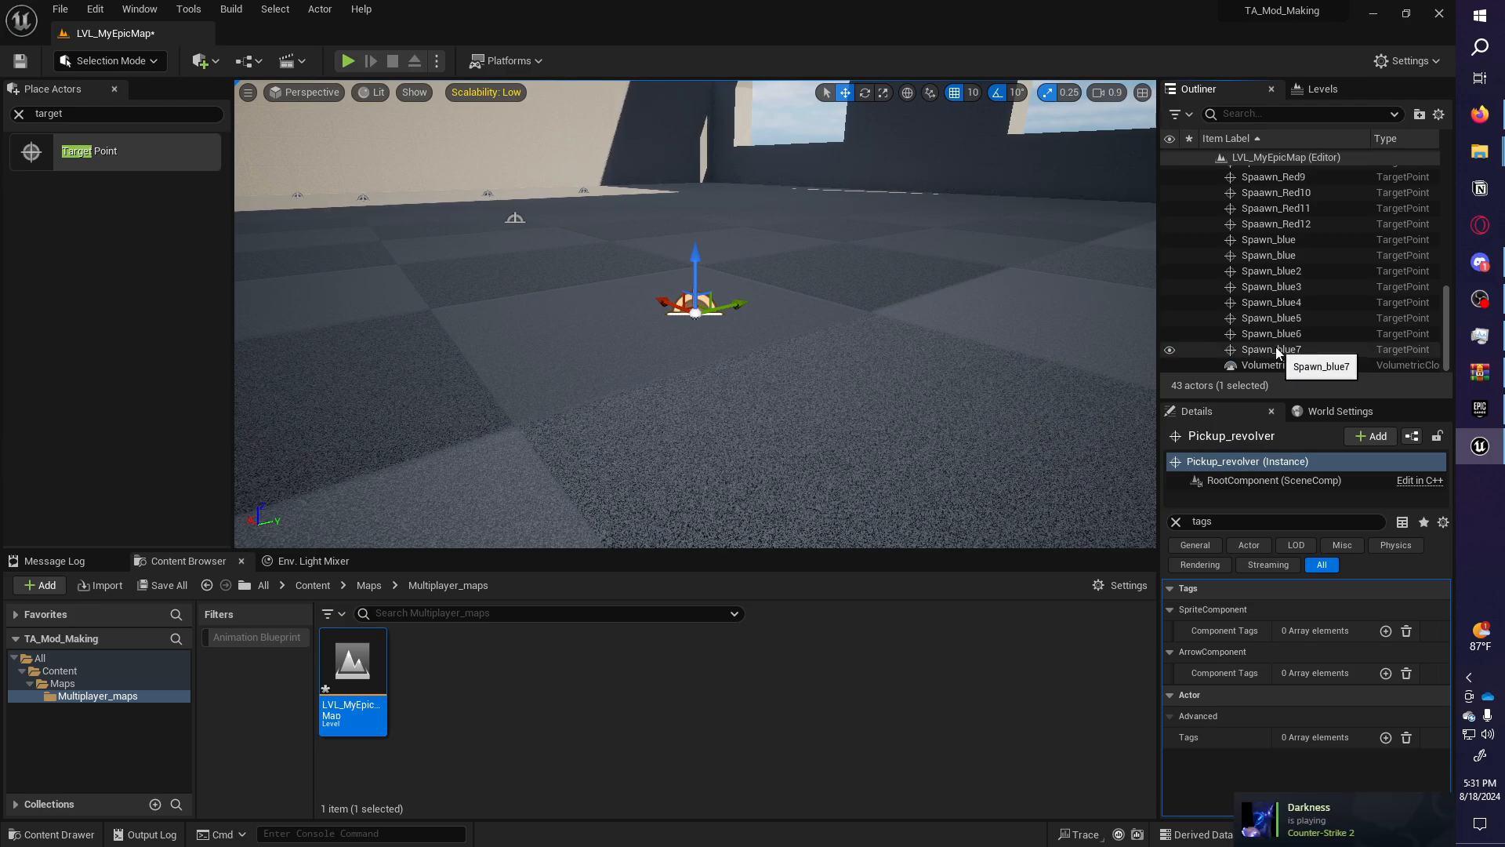
Add an actor tag to Pickup_revolver with the value info_pad_revolver copied from the PDF.
{"action": "left_click", "coordinate": [1386, 737]}
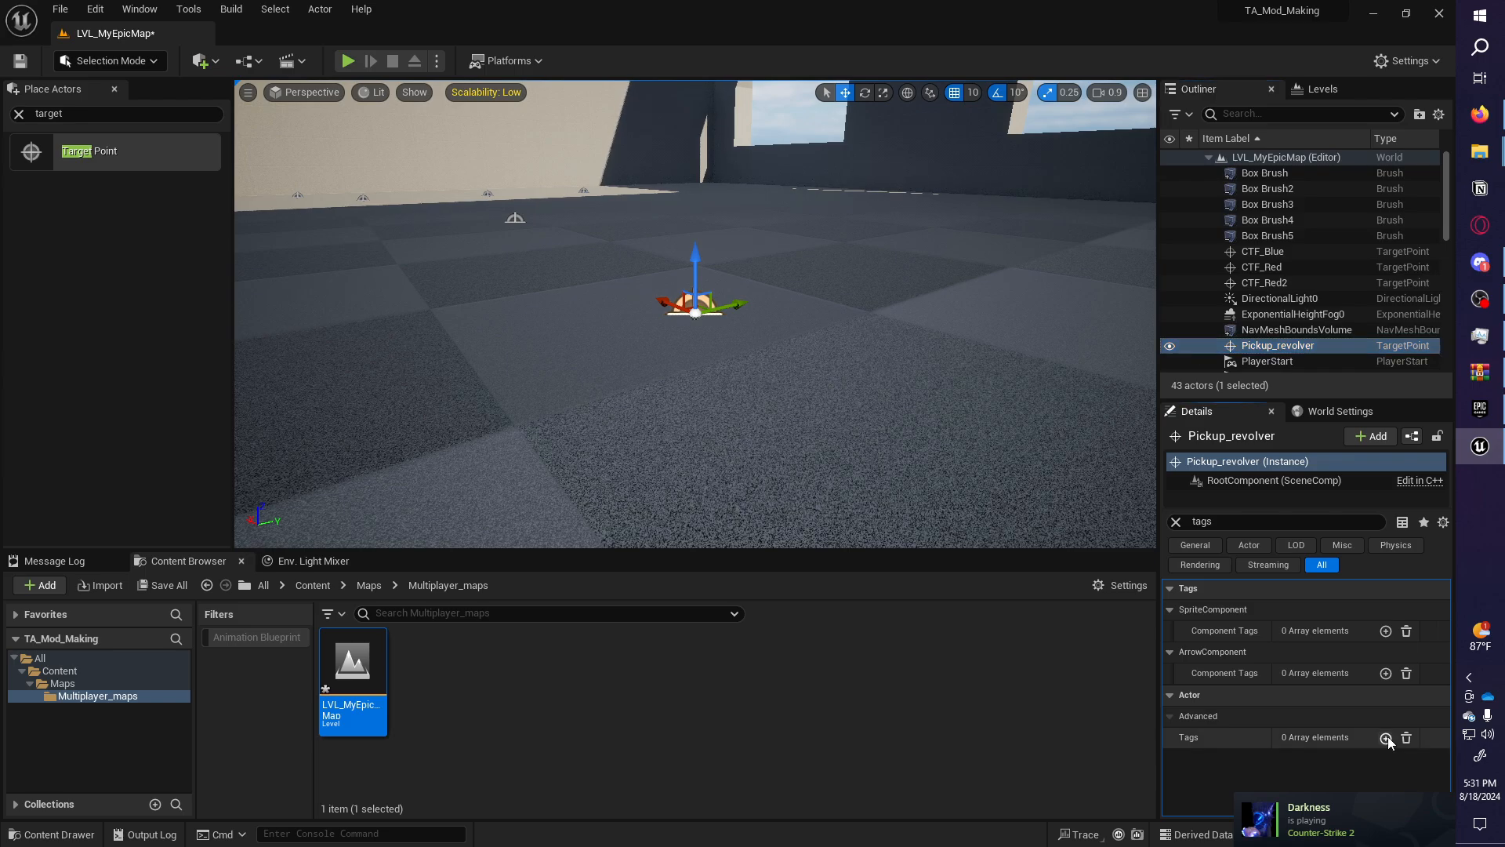
{"action": "left_click", "coordinate": [1480, 116]}
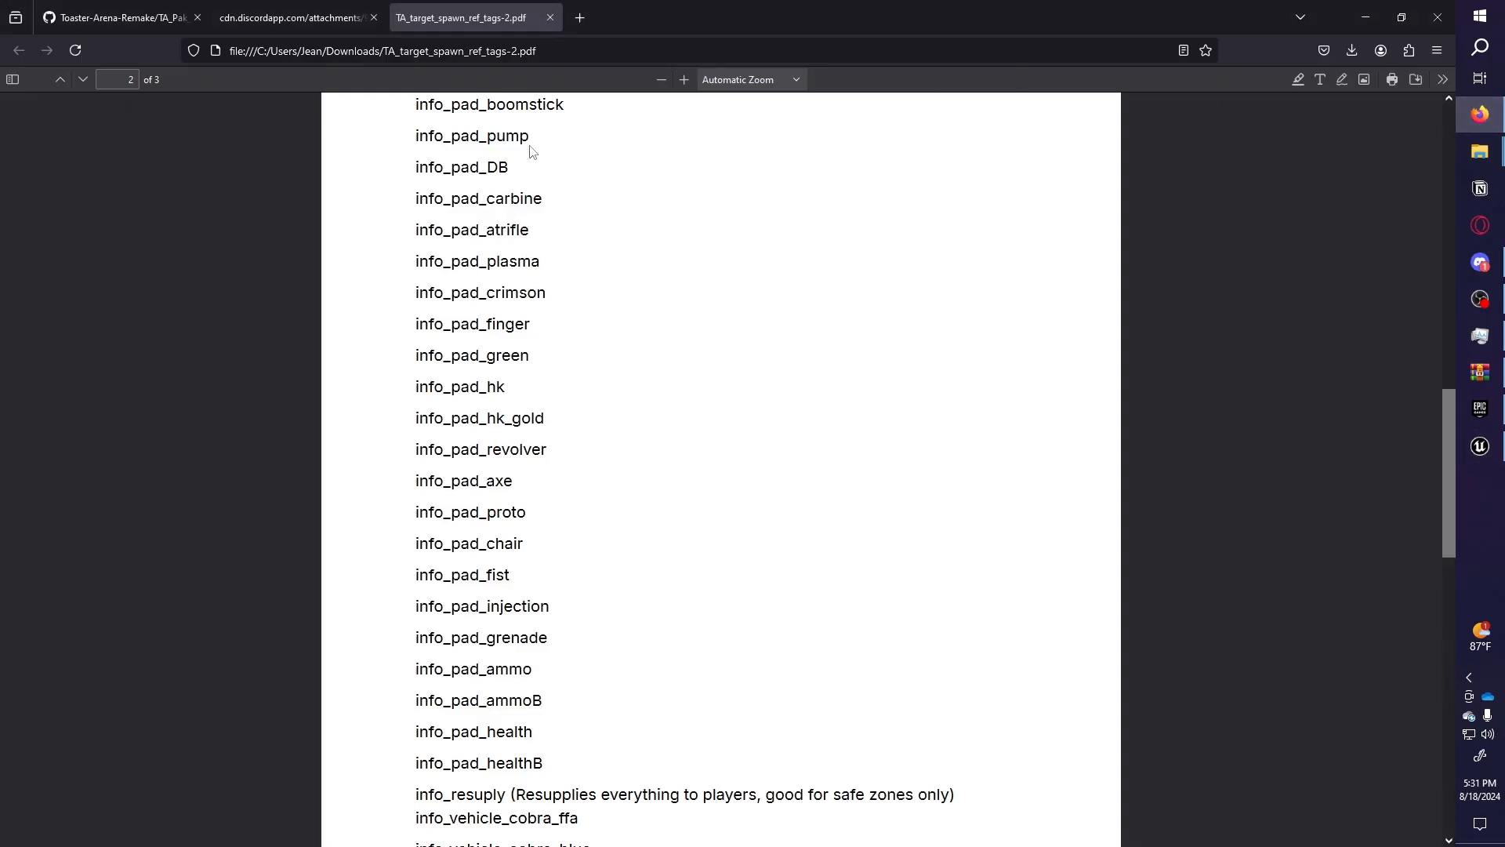
{"action": "left_click_drag", "start_coordinate": [546, 449], "coordinate": [365, 458]}
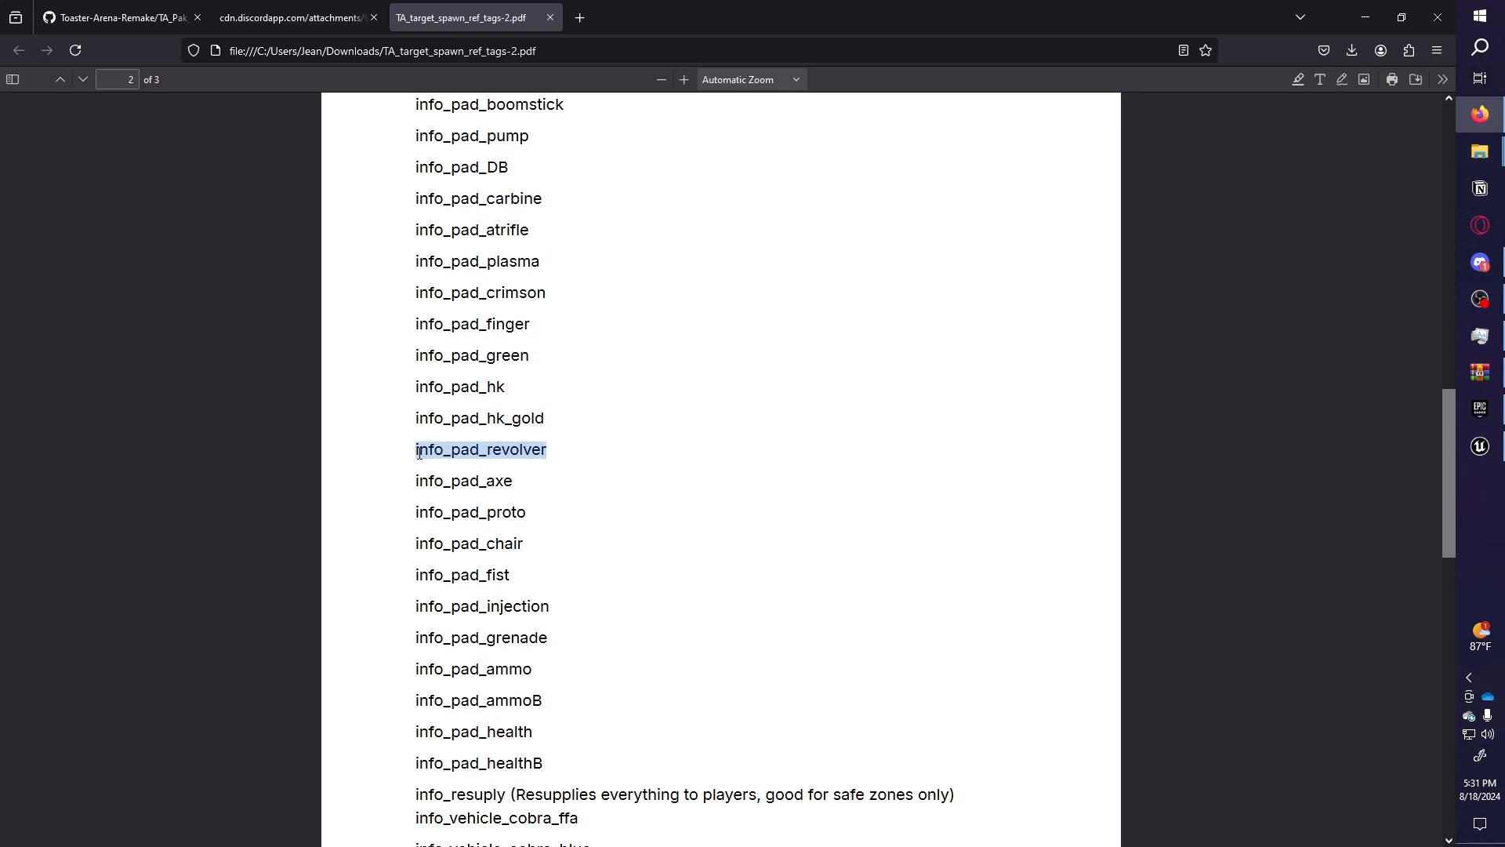
{"action": "left_click", "coordinate": [1480, 446]}
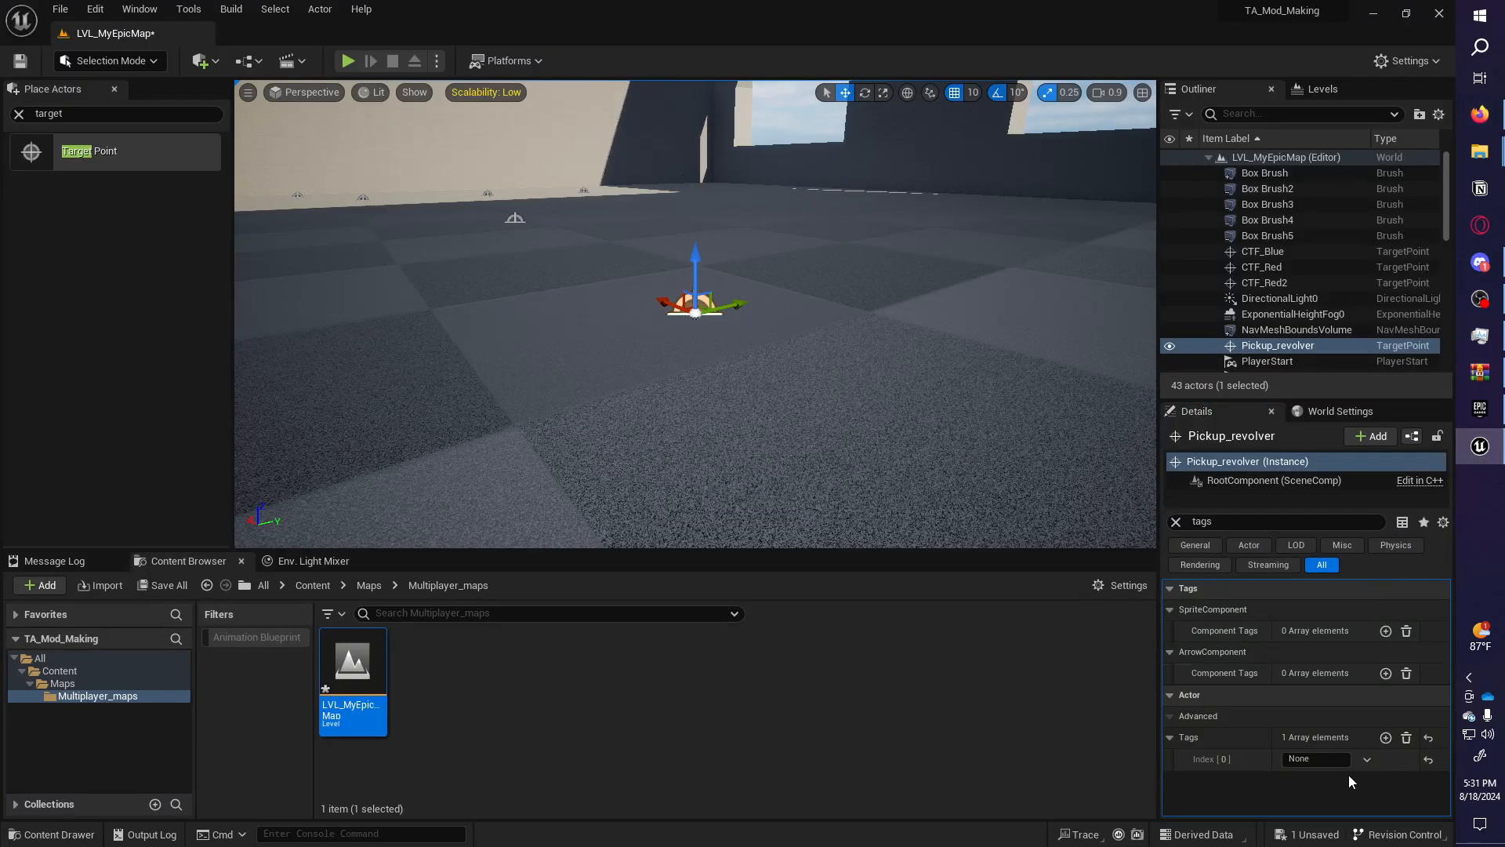
{"action": "left_click", "coordinate": [1317, 758]}
{"action": "type", "text": "info_pad_revolver"}
Duplicate the revolver pickup into second and third copies spread leftward across the floor.
{"action": "right_click_drag", "start_coordinate": [753, 313], "coordinate": [744, 362]}
{"action": "key", "text": "ctrl+d"}
{"action": "left_click_drag", "start_coordinate": [786, 332], "coordinate": [274, 270]}
{"action": "right_click_drag", "start_coordinate": [435, 256], "coordinate": [348, 257]}
{"action": "key", "text": "ctrl+d"}
{"action": "left_click_drag", "start_coordinate": [684, 195], "coordinate": [510, 499]}
Add the fourth, fifth and sixth revolver pickup copies around the room, up to Pickup_revolver6.
{"action": "key", "text": "ctrl+d"}
{"action": "right_click_drag", "start_coordinate": [603, 419], "coordinate": [471, 437]}
{"action": "key", "text": "ctrl+d"}
{"action": "left_click_drag", "start_coordinate": [470, 437], "coordinate": [957, 127]}
{"action": "right_click_drag", "start_coordinate": [957, 128], "coordinate": [821, 183]}
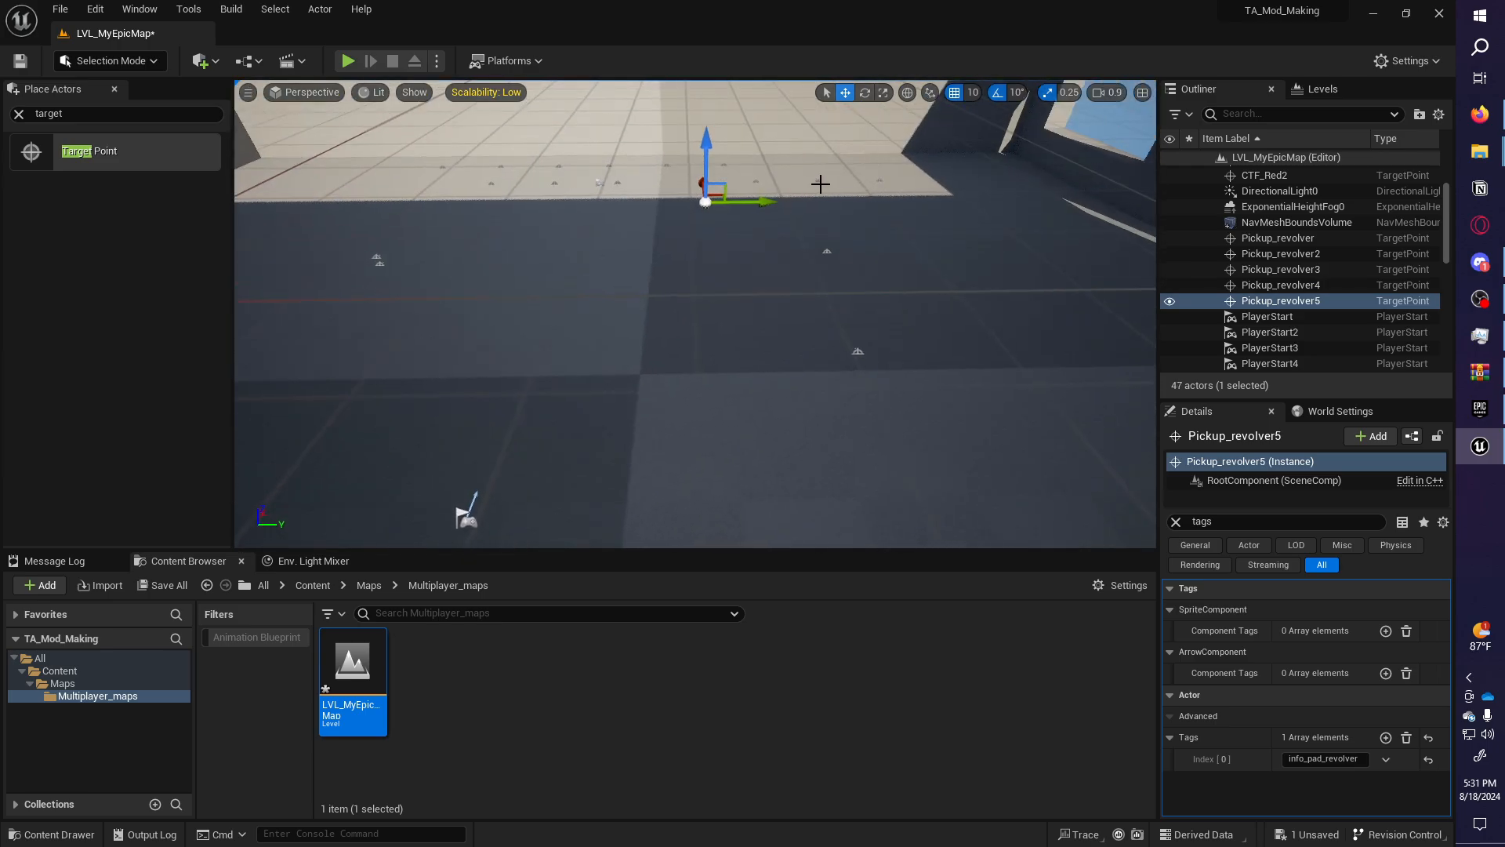
{"action": "key", "text": "ctrl+d"}
{"action": "left_click_drag", "start_coordinate": [717, 191], "coordinate": [400, 166]}
{"action": "right_click_drag", "start_coordinate": [513, 195], "coordinate": [514, 195]}
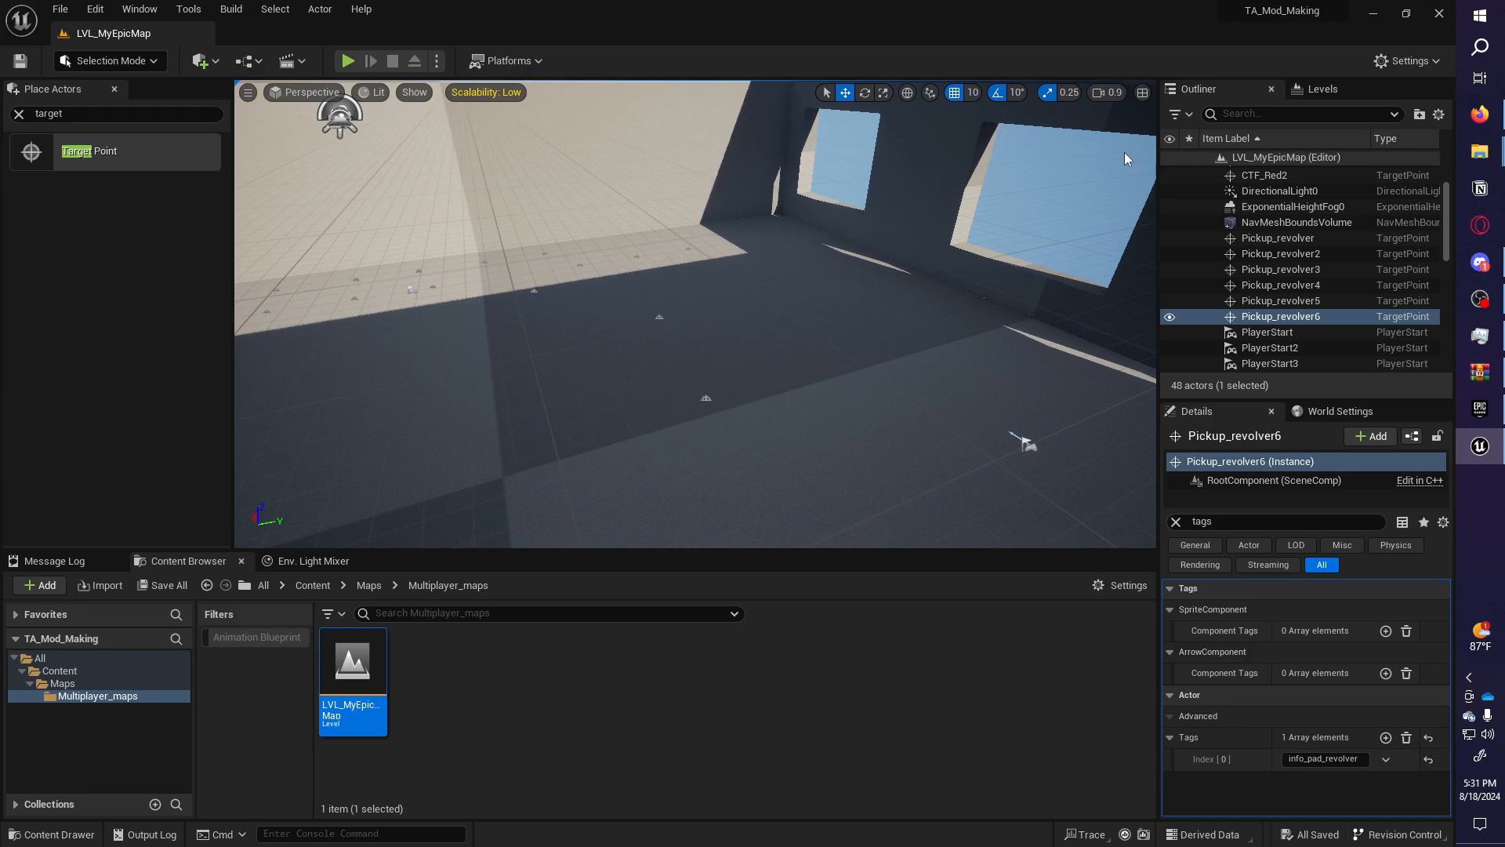
{"action": "right_click_drag", "start_coordinate": [941, 263], "coordinate": [698, 255]}
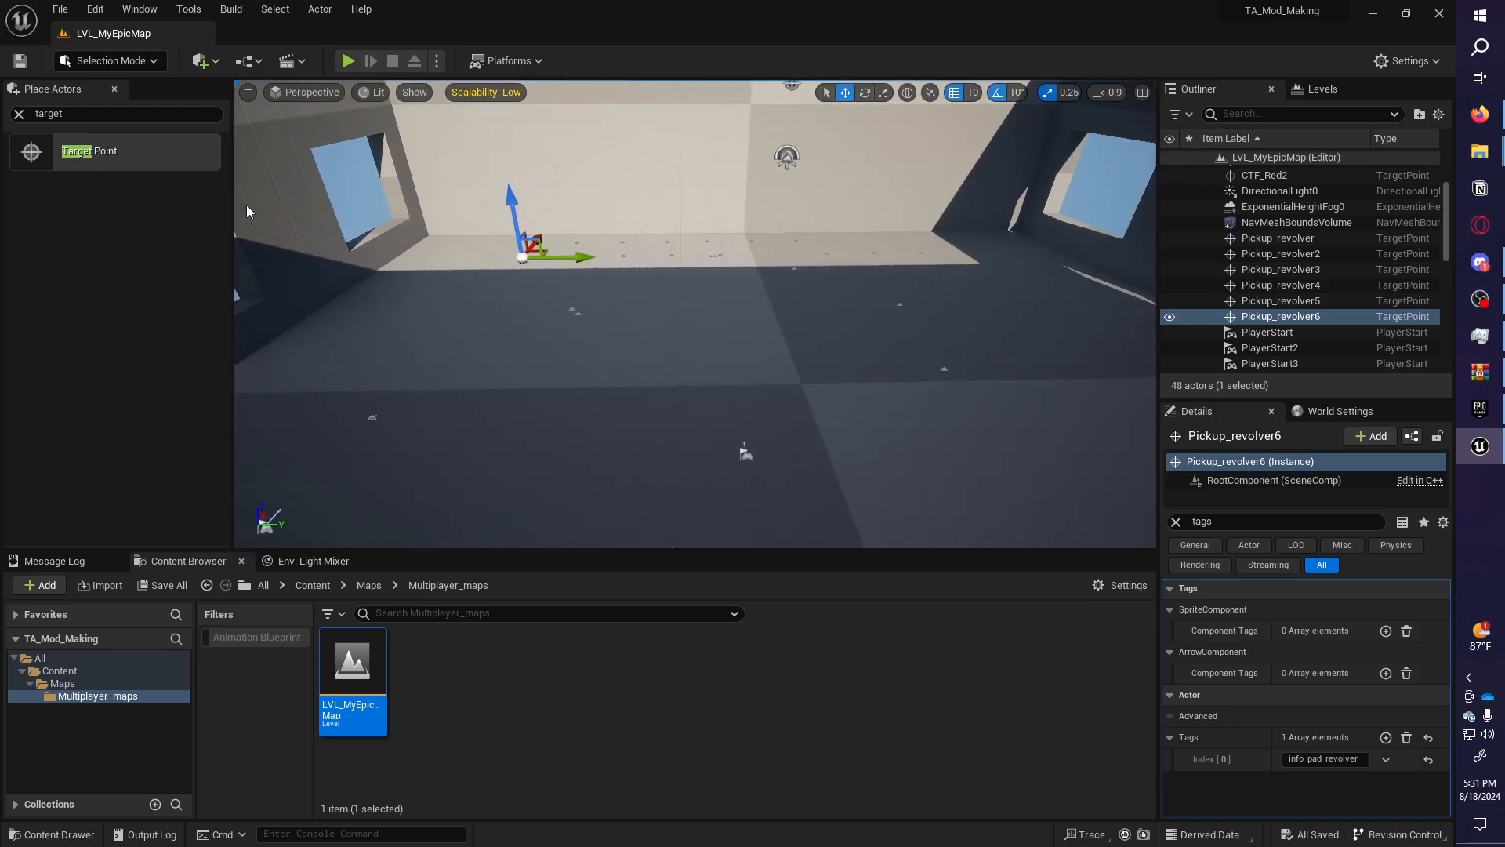
{"action": "left_click", "coordinate": [525, 347]}
Add a Box brush from Geometry onto the floor, make it taller, and duplicate it.
{"action": "left_click", "coordinate": [19, 115]}
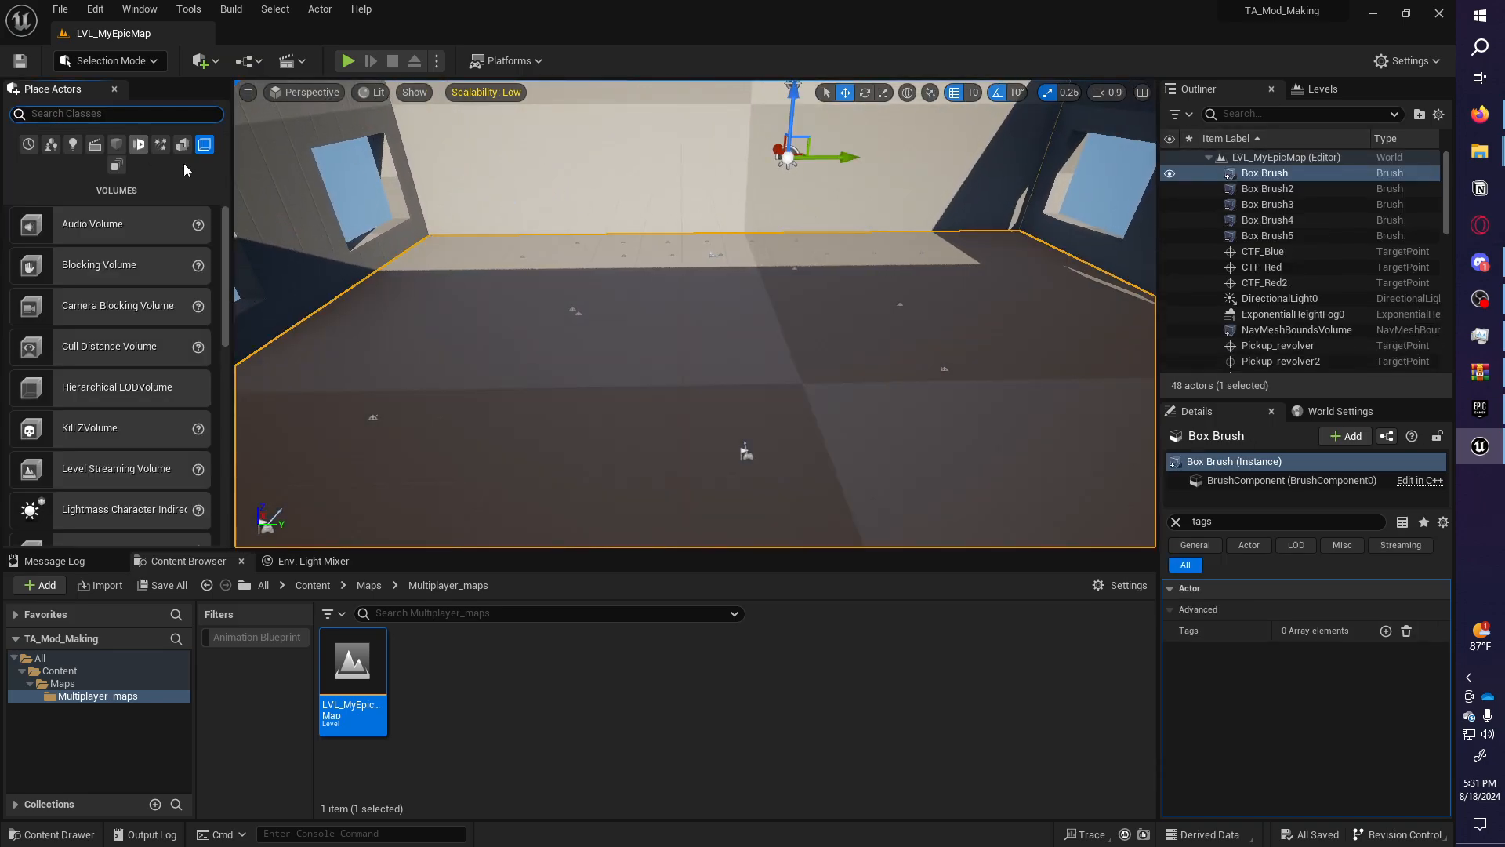
{"action": "left_click", "coordinate": [182, 144]}
{"action": "mouse_move", "coordinate": [69, 224]}
{"action": "left_mouse_down"}
{"action": "mouse_move", "coordinate": [765, 345]}
{"action": "mouse_move", "coordinate": [689, 364]}
{"action": "left_mouse_up"}
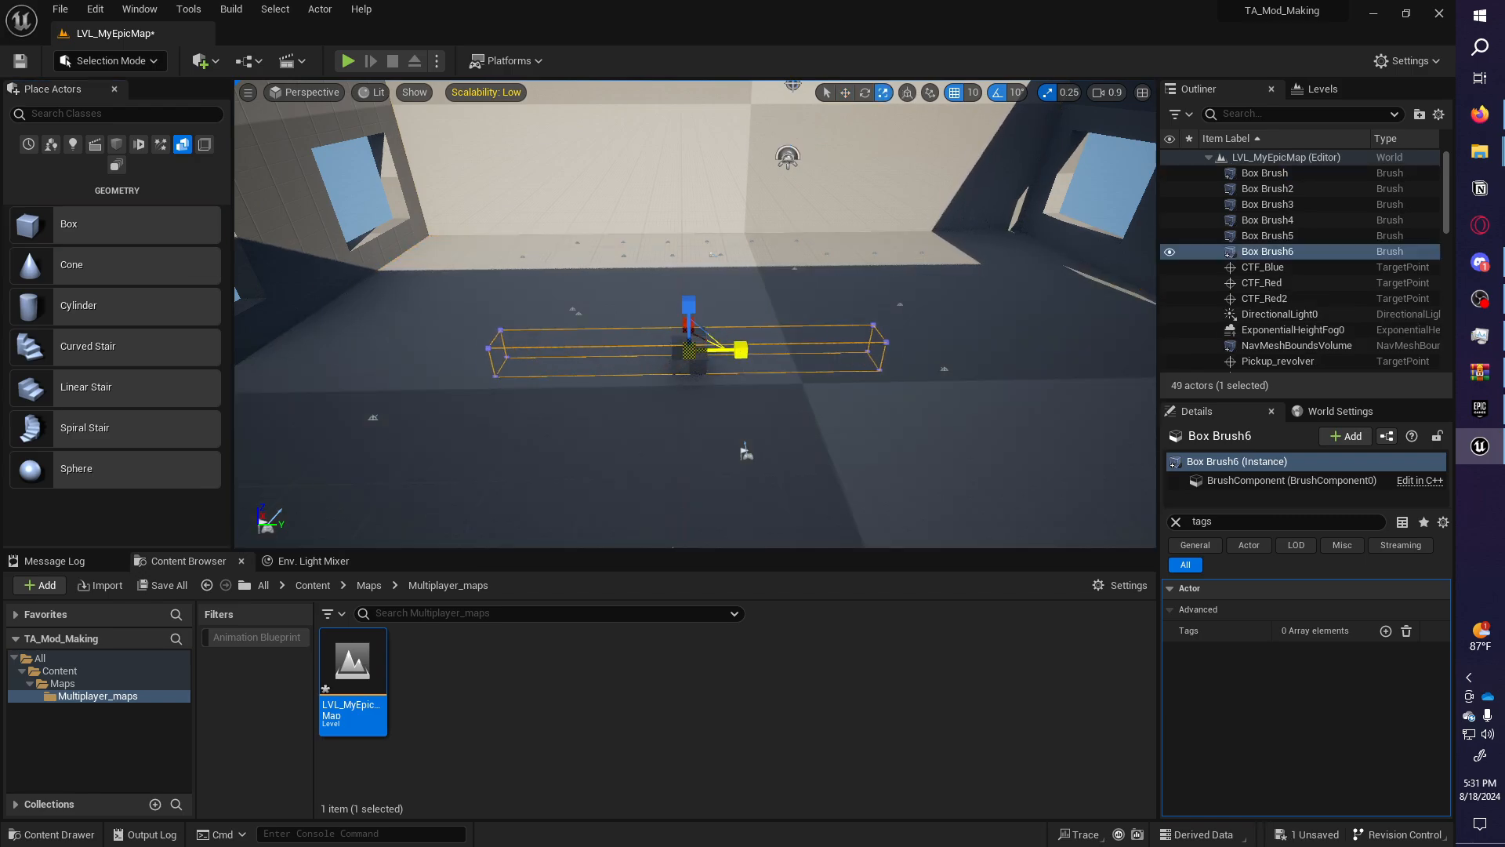
{"action": "left_click_drag", "start_coordinate": [688, 303], "coordinate": [689, 270]}
{"action": "right_click_drag", "start_coordinate": [674, 313], "coordinate": [768, 326]}
{"action": "key", "text": "w"}
{"action": "mouse_move", "coordinate": [612, 301]}
{"action": "left_mouse_down", "text": "alt"}
{"action": "mouse_move", "coordinate": [883, 240]}
{"action": "mouse_move", "coordinate": [968, 334]}
{"action": "mouse_move", "coordinate": [922, 362]}
{"action": "mouse_move", "coordinate": [313, 264]}
{"action": "left_mouse_up", "text": "alt"}
{"action": "key", "text": "r"}
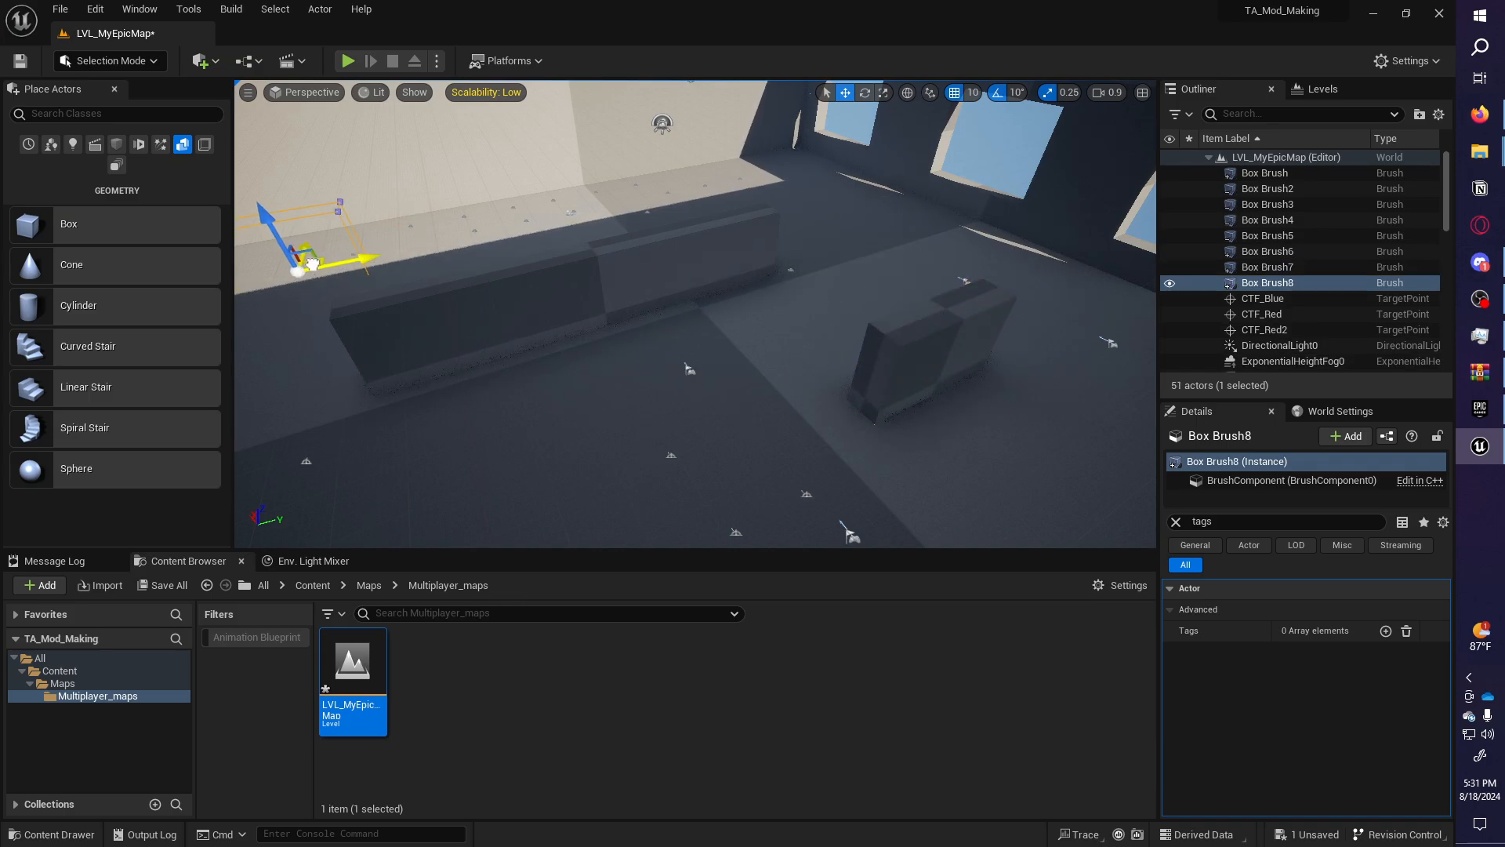
Duplicate more box wall pieces onto the far wall and across the floor, then save the level.
{"action": "mouse_move", "coordinate": [285, 283]}
{"action": "left_mouse_down", "text": "alt"}
{"action": "mouse_move", "coordinate": [862, 168]}
{"action": "mouse_move", "coordinate": [816, 210]}
{"action": "left_mouse_up", "text": "alt"}
{"action": "right_click_drag", "start_coordinate": [816, 210], "coordinate": [733, 244]}
{"action": "left_click_drag", "start_coordinate": [970, 163], "coordinate": [996, 170], "text": "alt"}
{"action": "left_click_drag", "start_coordinate": [625, 381], "coordinate": [515, 399]}
{"action": "mouse_move", "coordinate": [515, 400]}
{"action": "right_mouse_down"}
{"action": "mouse_move", "coordinate": [314, 408]}
{"action": "mouse_move", "coordinate": [337, 419]}
{"action": "right_mouse_up"}
{"action": "left_click_drag", "start_coordinate": [770, 377], "coordinate": [745, 342]}
{"action": "mouse_move", "coordinate": [745, 342]}
{"action": "right_mouse_down"}
{"action": "mouse_move", "coordinate": [879, 337]}
{"action": "mouse_move", "coordinate": [651, 377]}
{"action": "mouse_move", "coordinate": [635, 372]}
{"action": "mouse_move", "coordinate": [725, 337]}
{"action": "mouse_move", "coordinate": [572, 337]}
{"action": "mouse_move", "coordinate": [741, 342]}
{"action": "mouse_move", "coordinate": [540, 415]}
{"action": "mouse_move", "coordinate": [533, 462]}
{"action": "mouse_move", "coordinate": [549, 416]}
{"action": "mouse_move", "coordinate": [392, 396]}
{"action": "mouse_move", "coordinate": [725, 337]}
{"action": "mouse_move", "coordinate": [674, 364]}
{"action": "mouse_move", "coordinate": [765, 333]}
{"action": "mouse_move", "coordinate": [737, 302]}
{"action": "mouse_move", "coordinate": [754, 312]}
{"action": "right_mouse_up"}
{"action": "scroll", "coordinate": [729, 368], "scroll_direction": "up", "scroll_amount": 4}
{"action": "key", "text": "ctrl+s"}
Copy Pickup_revolver4 and raise the copy high as Pickup_revolver7.
{"action": "left_click", "coordinate": [716, 292]}
{"action": "left_click_drag", "start_coordinate": [700, 316], "coordinate": [702, 177], "text": "alt"}
{"action": "right_click_drag", "start_coordinate": [701, 177], "coordinate": [701, 98]}
{"action": "right_click_drag", "start_coordinate": [729, 314], "coordinate": [675, 310]}
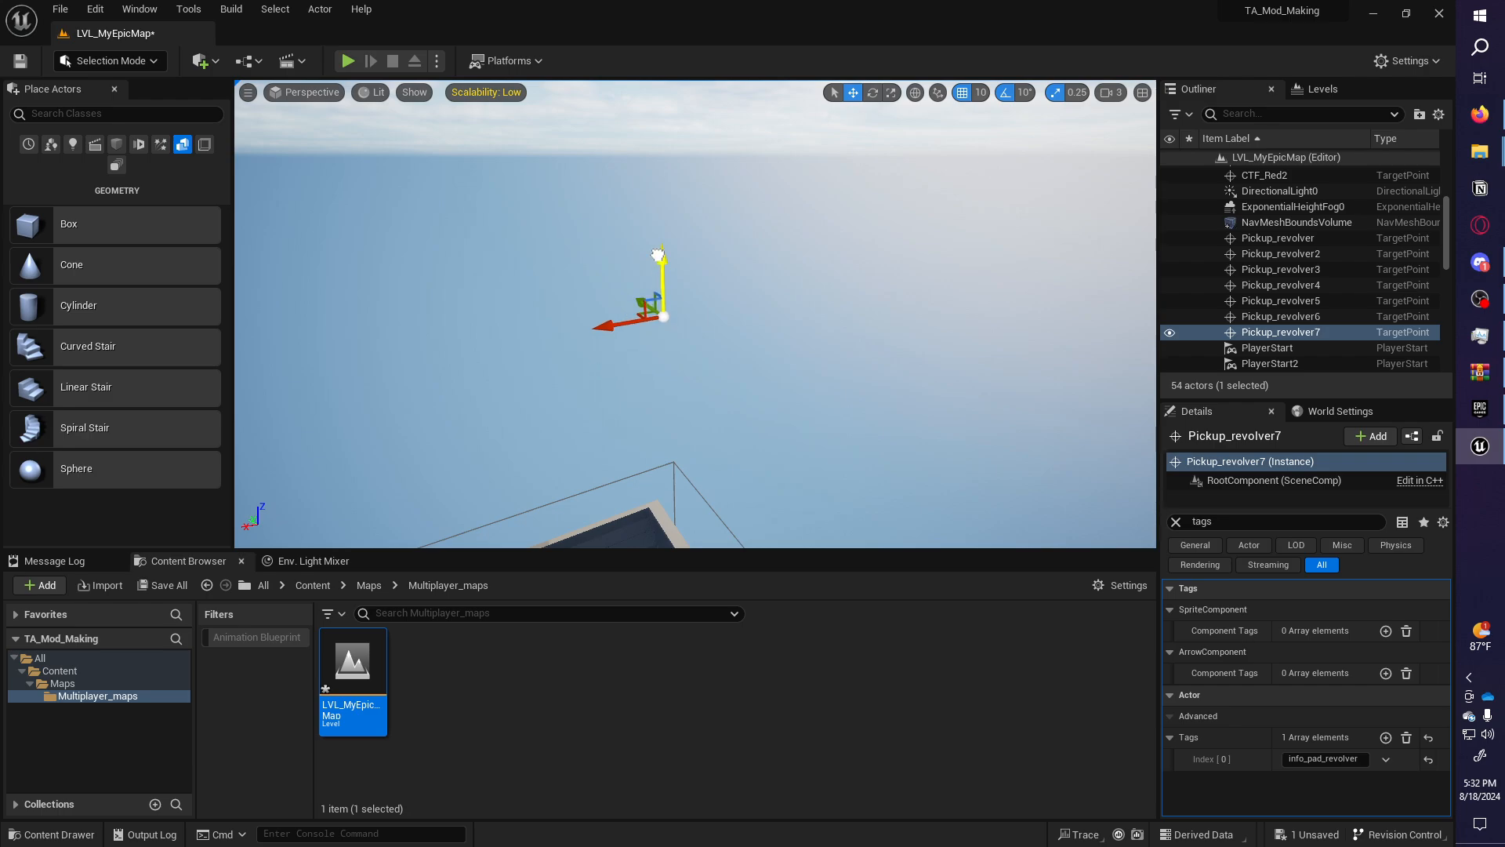
{"action": "left_click", "coordinate": [1481, 189]}
{"action": "left_click", "coordinate": [1221, 66]}
{"action": "key", "text": "alt+Tab"}
{"action": "scroll", "coordinate": [532, 255], "scroll_direction": "up", "scroll_amount": 15}
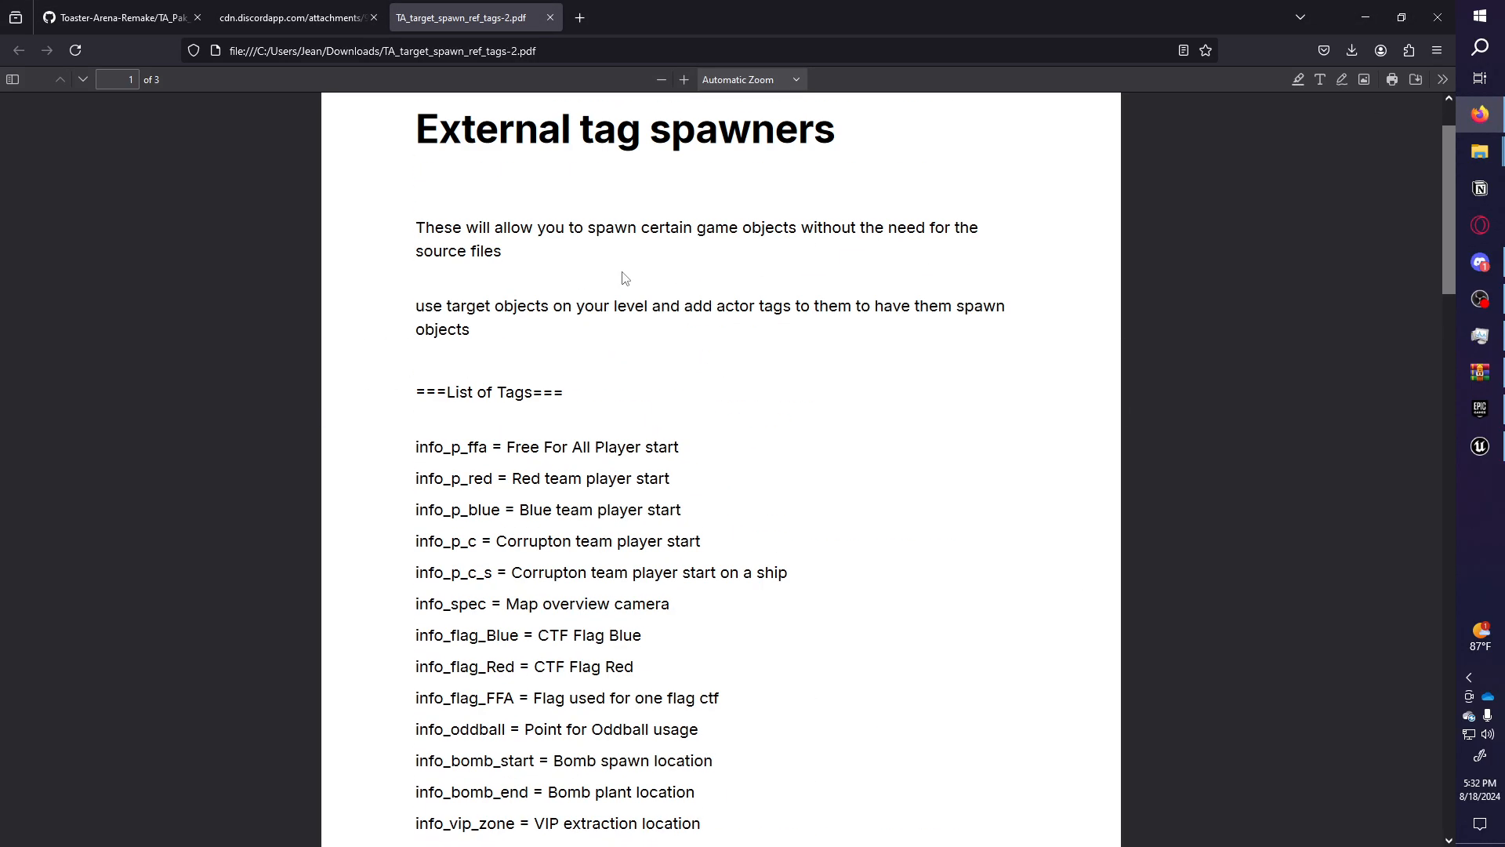
{"action": "scroll", "coordinate": [549, 297], "scroll_direction": "down", "scroll_amount": 3}
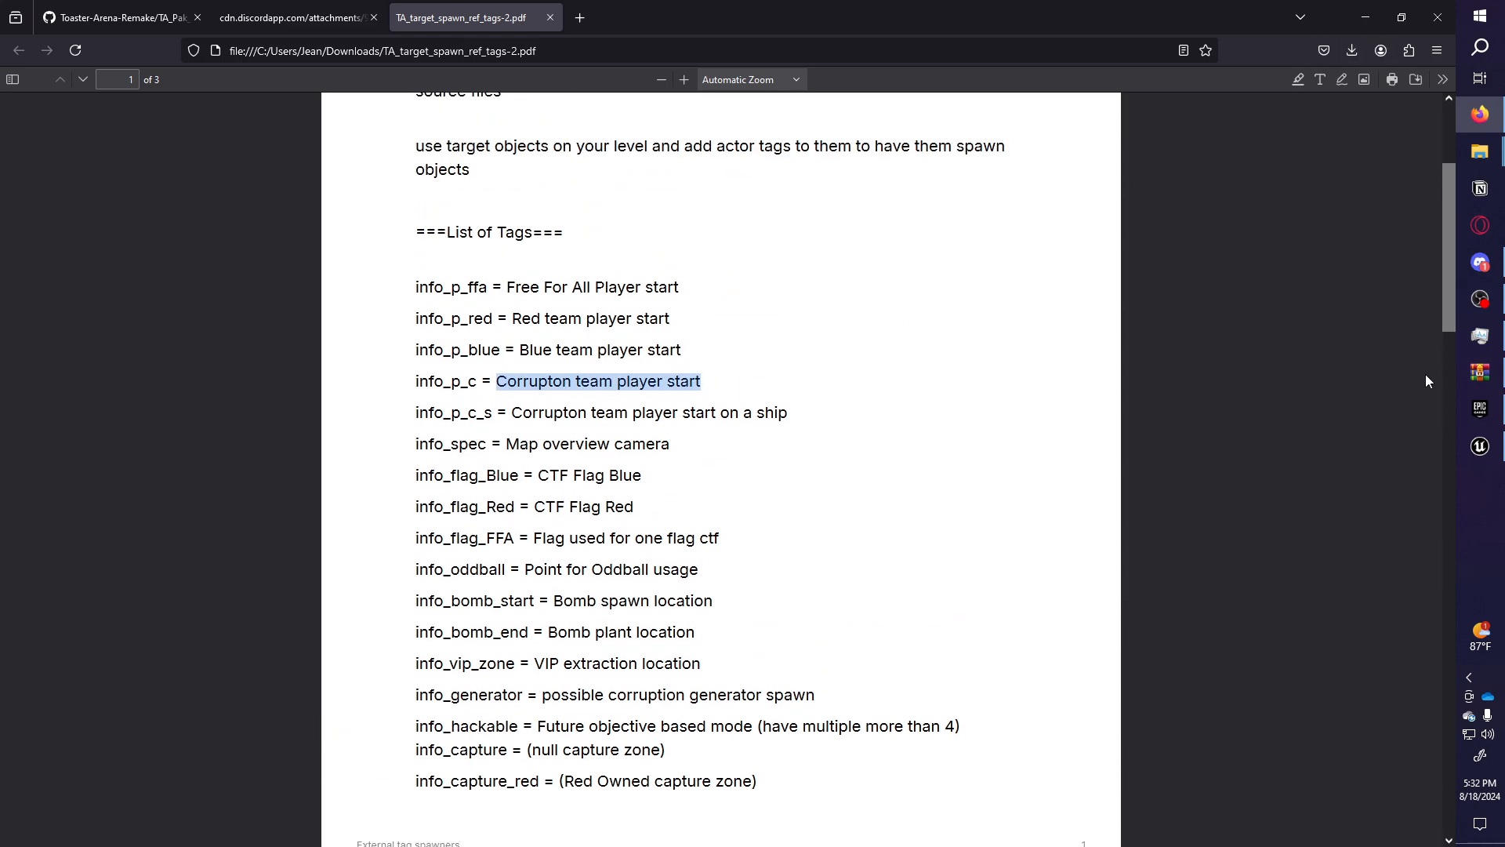
{"action": "left_click", "coordinate": [1481, 446]}
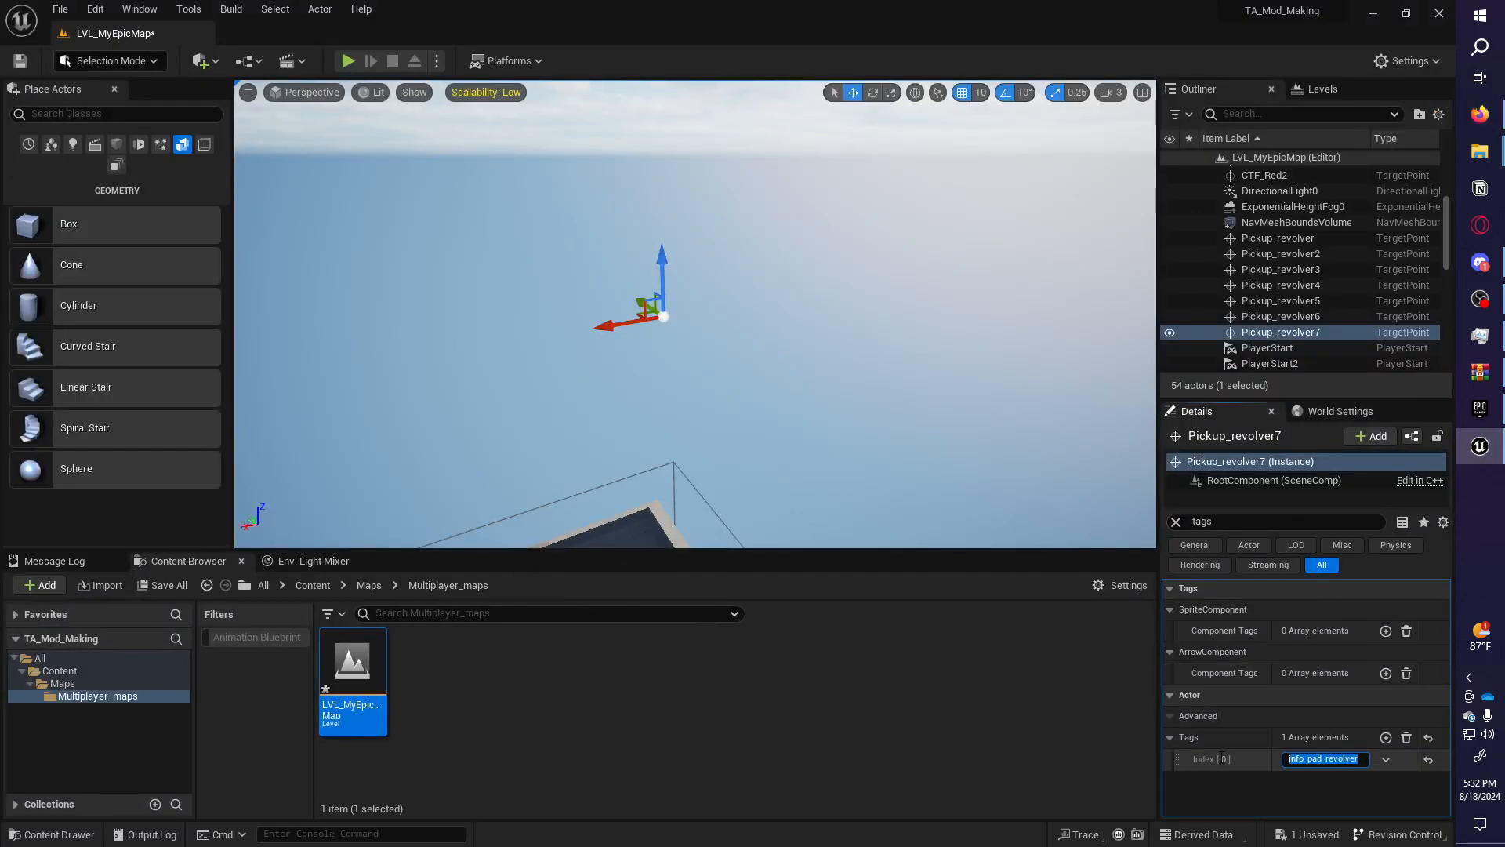
Change Pickup_revolver7's tag value to info_p_c.
{"action": "key", "text": "Return"}
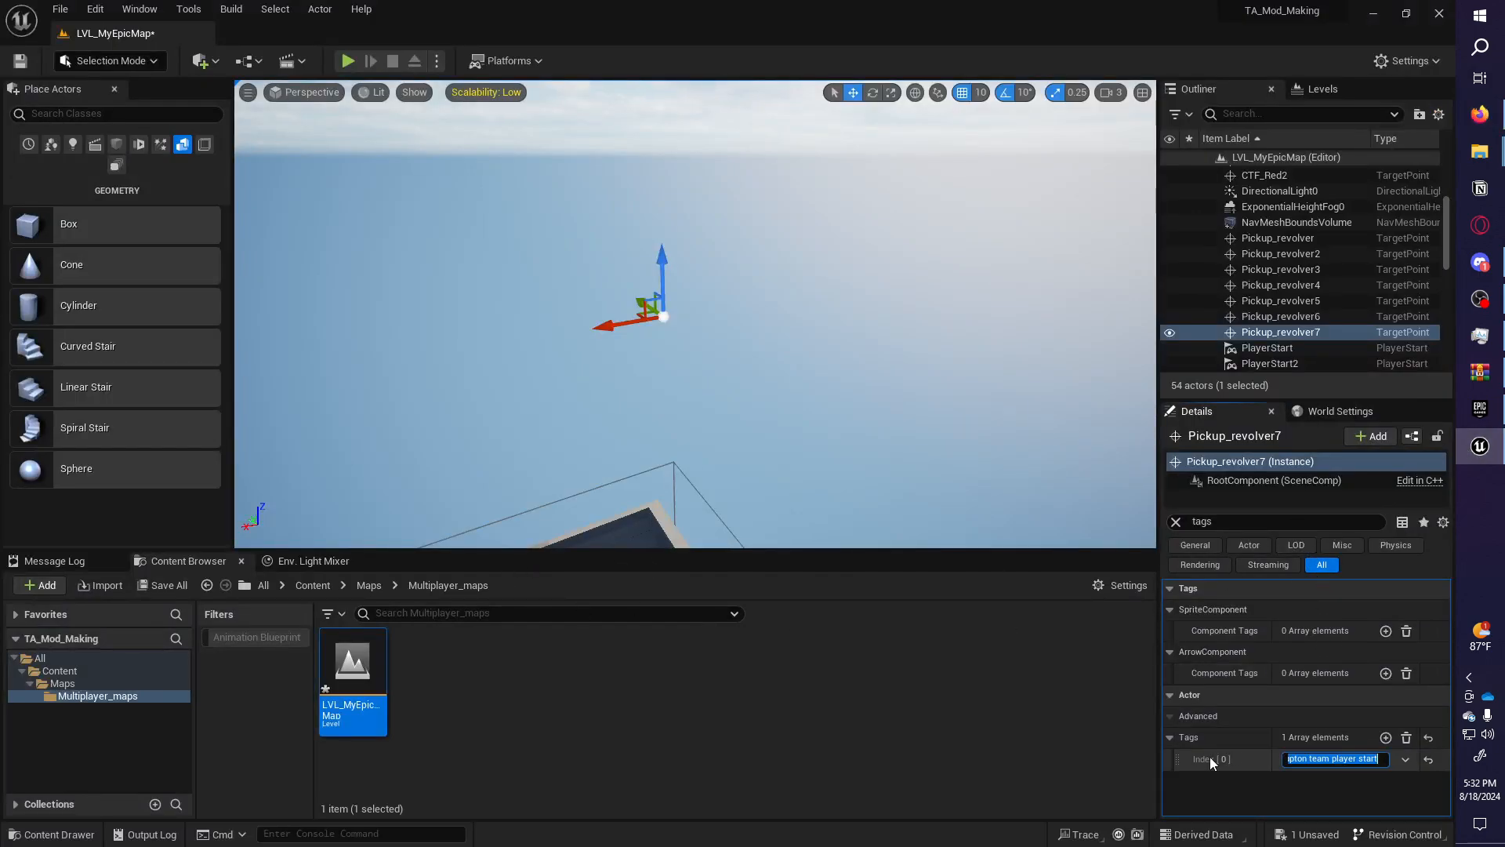
{"action": "left_click", "coordinate": [1350, 752]}
{"action": "left_click", "coordinate": [1480, 113]}
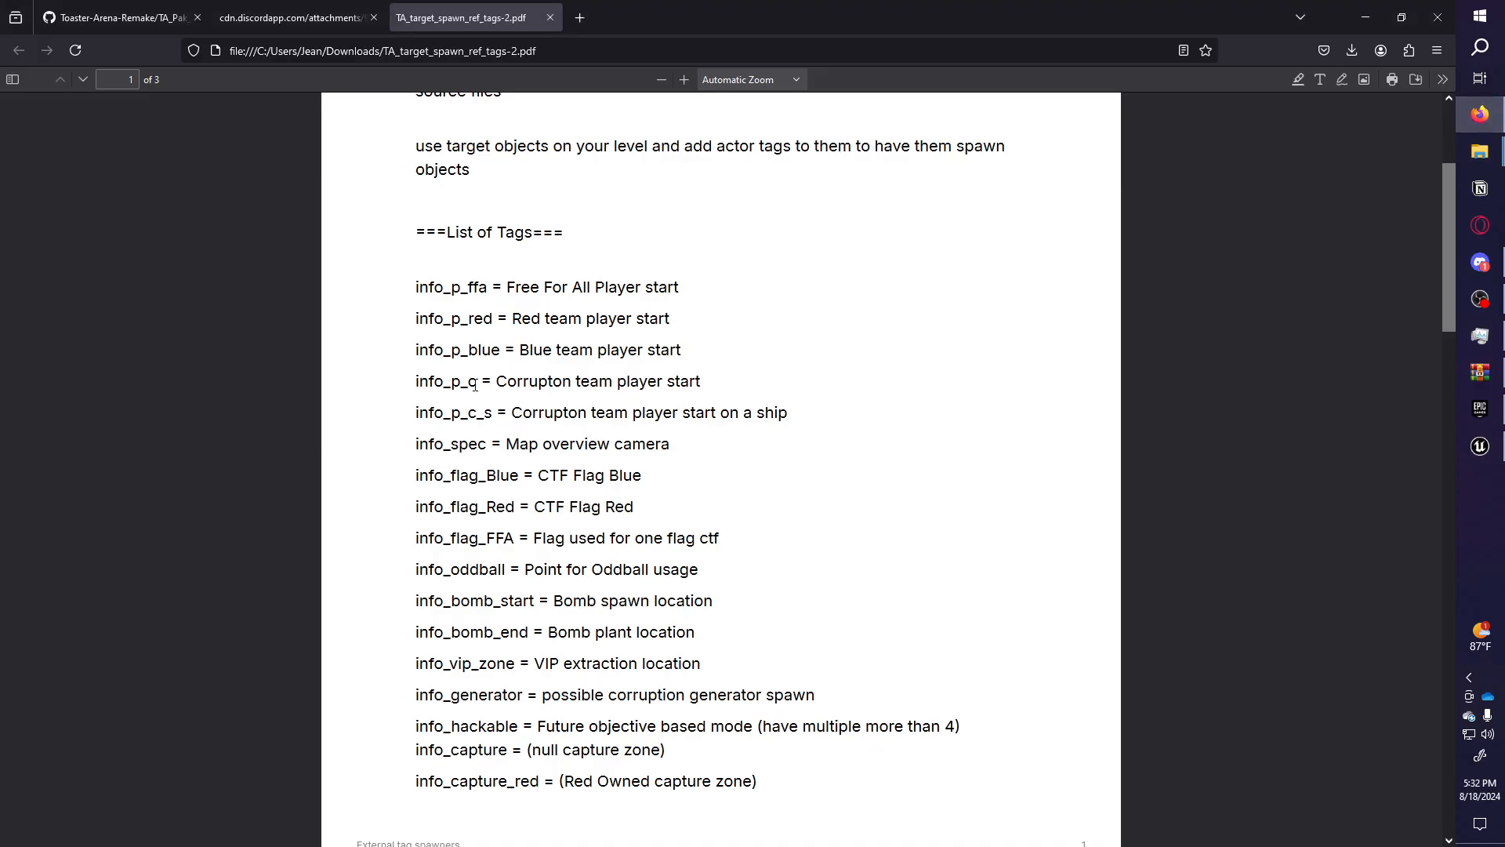
{"action": "left_click", "coordinate": [1494, 450]}
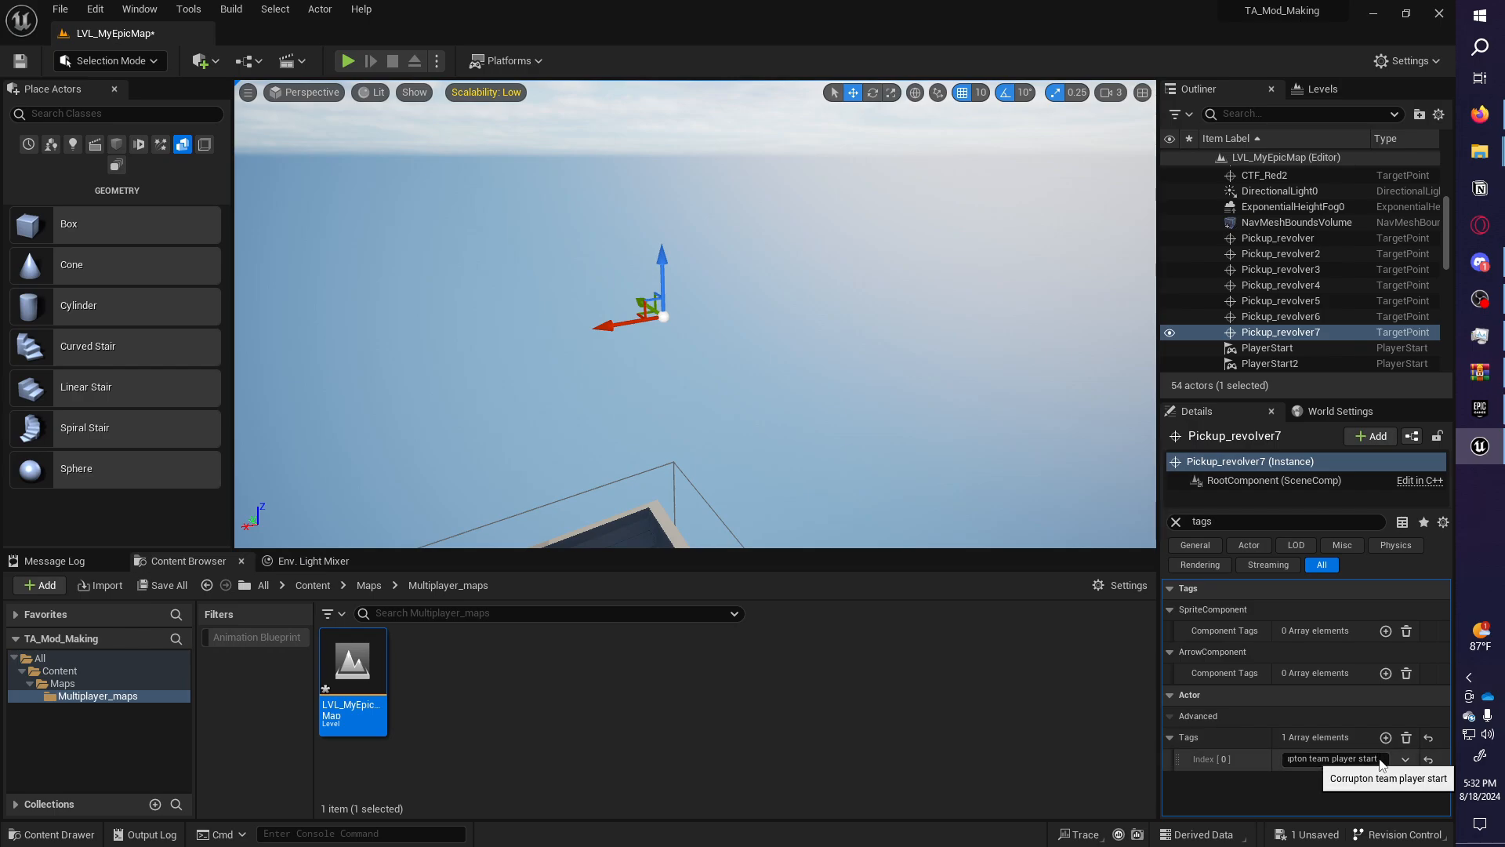
{"action": "left_click_drag", "start_coordinate": [1300, 761], "coordinate": [1479, 787]}
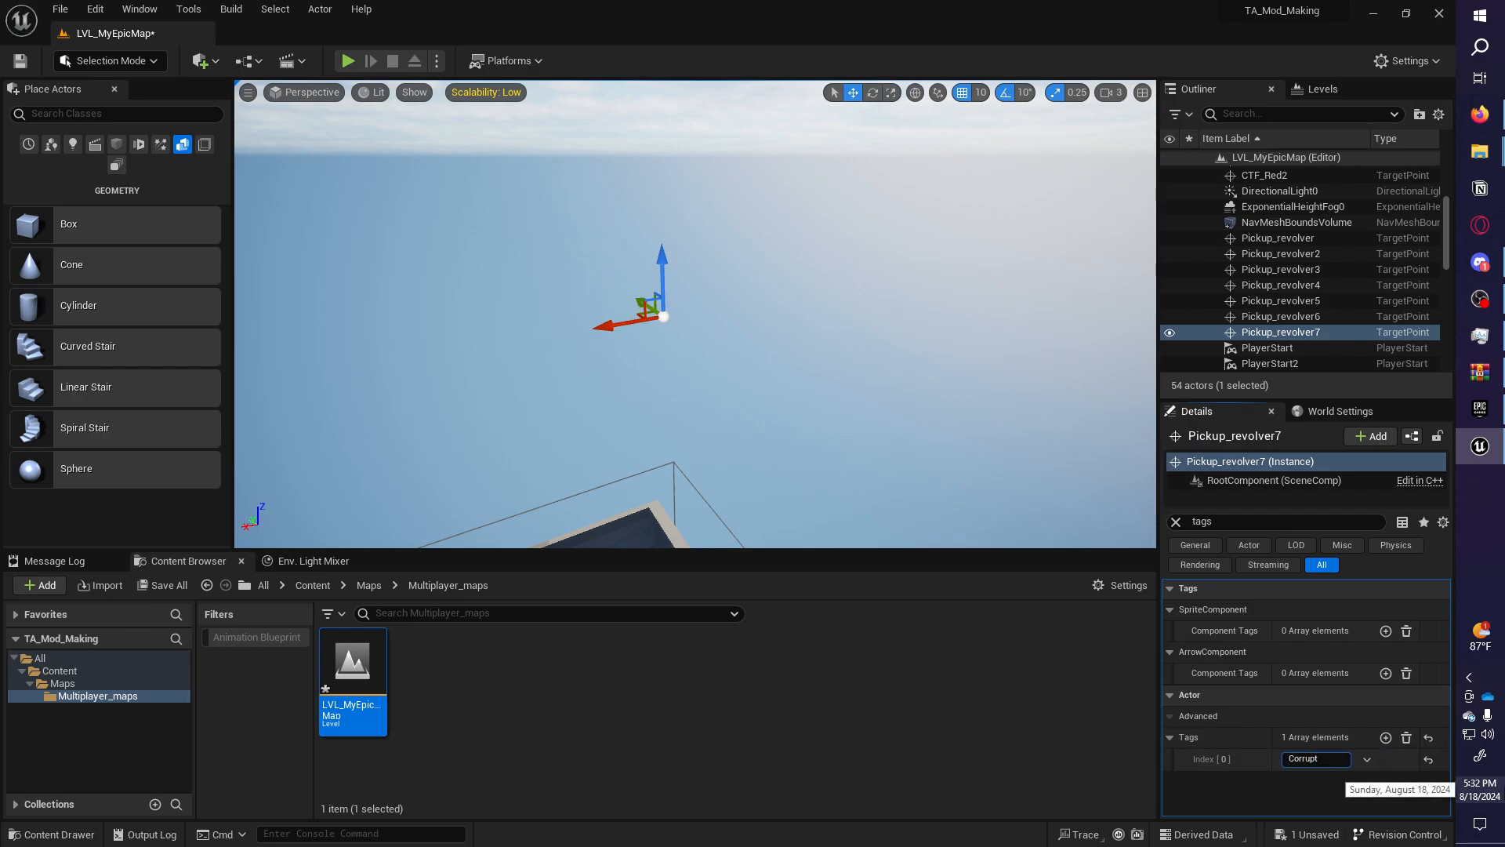
Duplicate the pickup point into Pickup_revolver8 through Pickup_revolver11 nearby and save the level.
{"action": "key", "text": "a"}
{"action": "right_click_drag", "start_coordinate": [745, 285], "coordinate": [971, 237]}
{"action": "mouse_move", "coordinate": [674, 292]}
{"action": "left_mouse_down", "text": "alt"}
{"action": "mouse_move", "coordinate": [606, 294]}
{"action": "mouse_move", "coordinate": [702, 302]}
{"action": "left_mouse_up", "text": "alt"}
{"action": "left_click", "coordinate": [601, 285], "text": "alt"}
{"action": "right_click_drag", "start_coordinate": [713, 311], "coordinate": [843, 296]}
{"action": "left_click", "coordinate": [630, 268], "text": "alt"}
{"action": "mouse_move", "coordinate": [752, 292]}
{"action": "right_mouse_down"}
{"action": "mouse_move", "coordinate": [773, 309]}
{"action": "mouse_move", "coordinate": [773, 297]}
{"action": "right_mouse_up"}
{"action": "key", "text": "ctrl+s"}
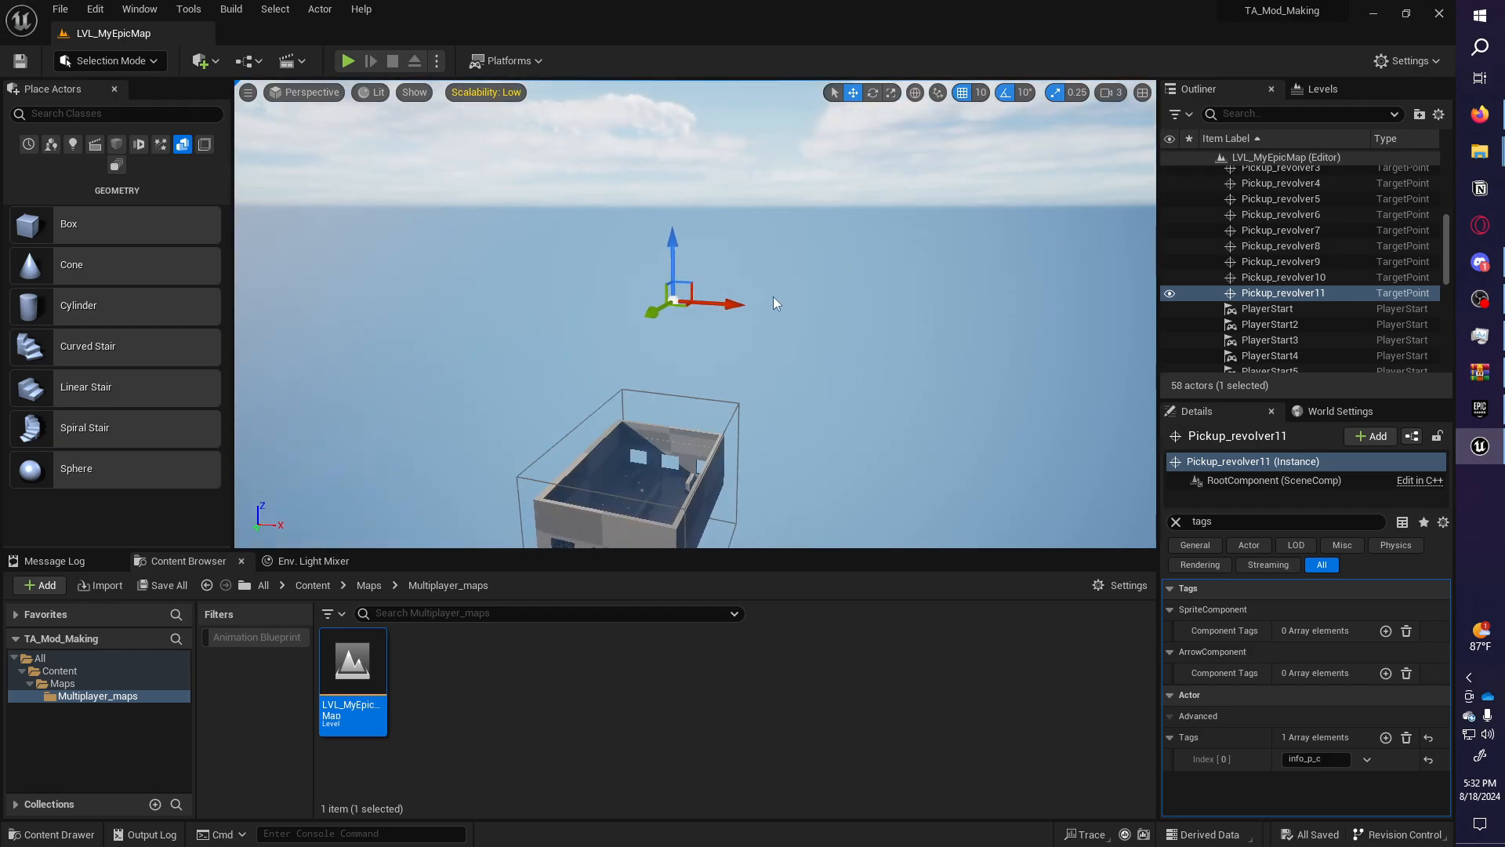
{"action": "right_click_drag", "start_coordinate": [784, 266], "coordinate": [831, 334]}
{"action": "right_click_drag", "start_coordinate": [399, 239], "coordinate": [470, 223]}
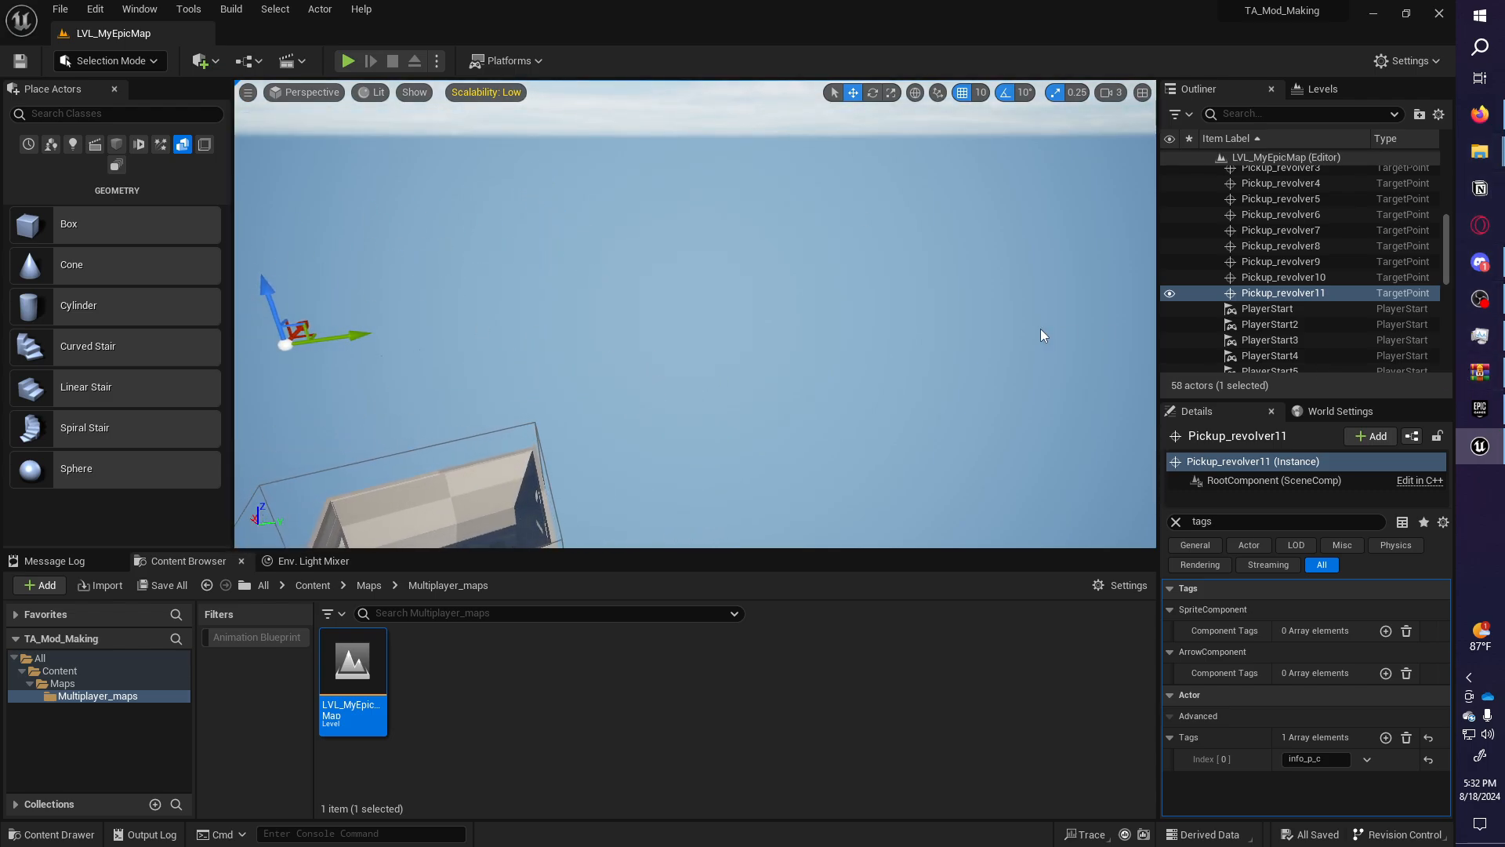
{"action": "right_click_drag", "start_coordinate": [1042, 329], "coordinate": [989, 364]}
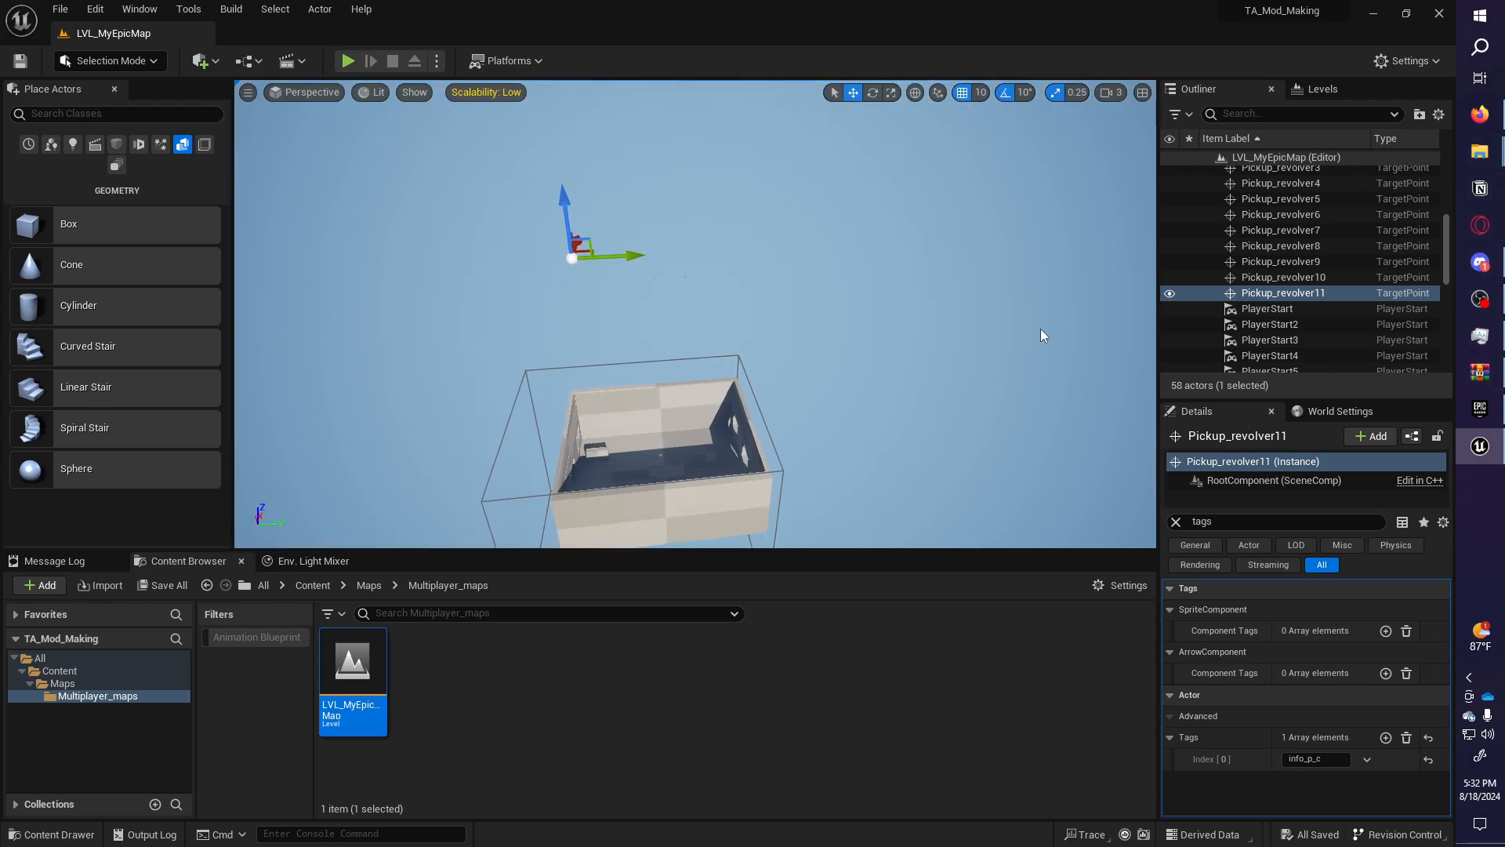
{"action": "left_click", "coordinate": [119, 144]}
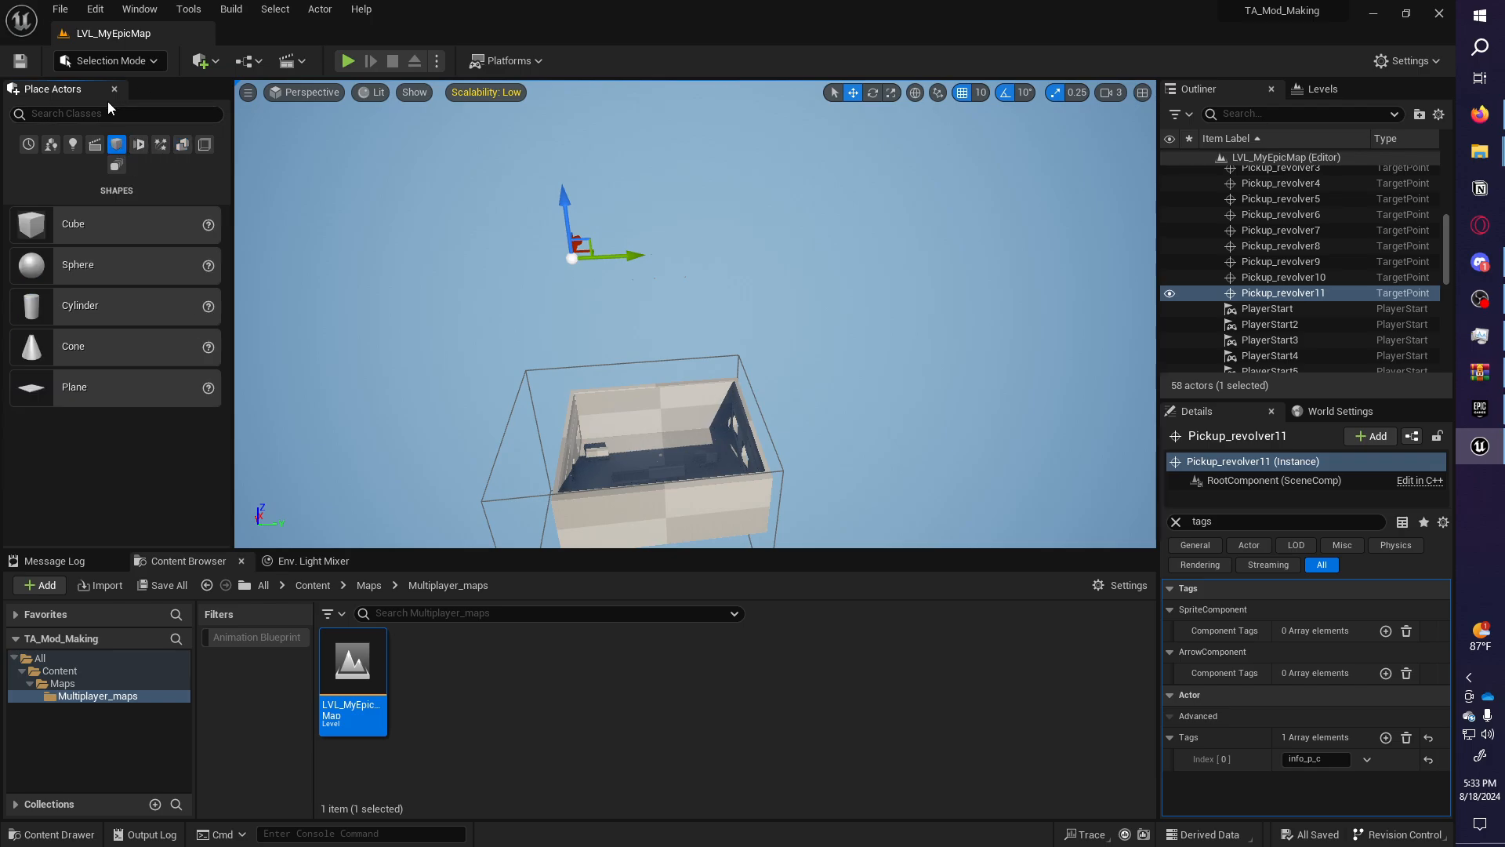
Drop a Blocking Volume from the Volumes category beside the building and adjust its height.
{"action": "left_click", "coordinate": [162, 144]}
{"action": "left_click", "coordinate": [181, 144]}
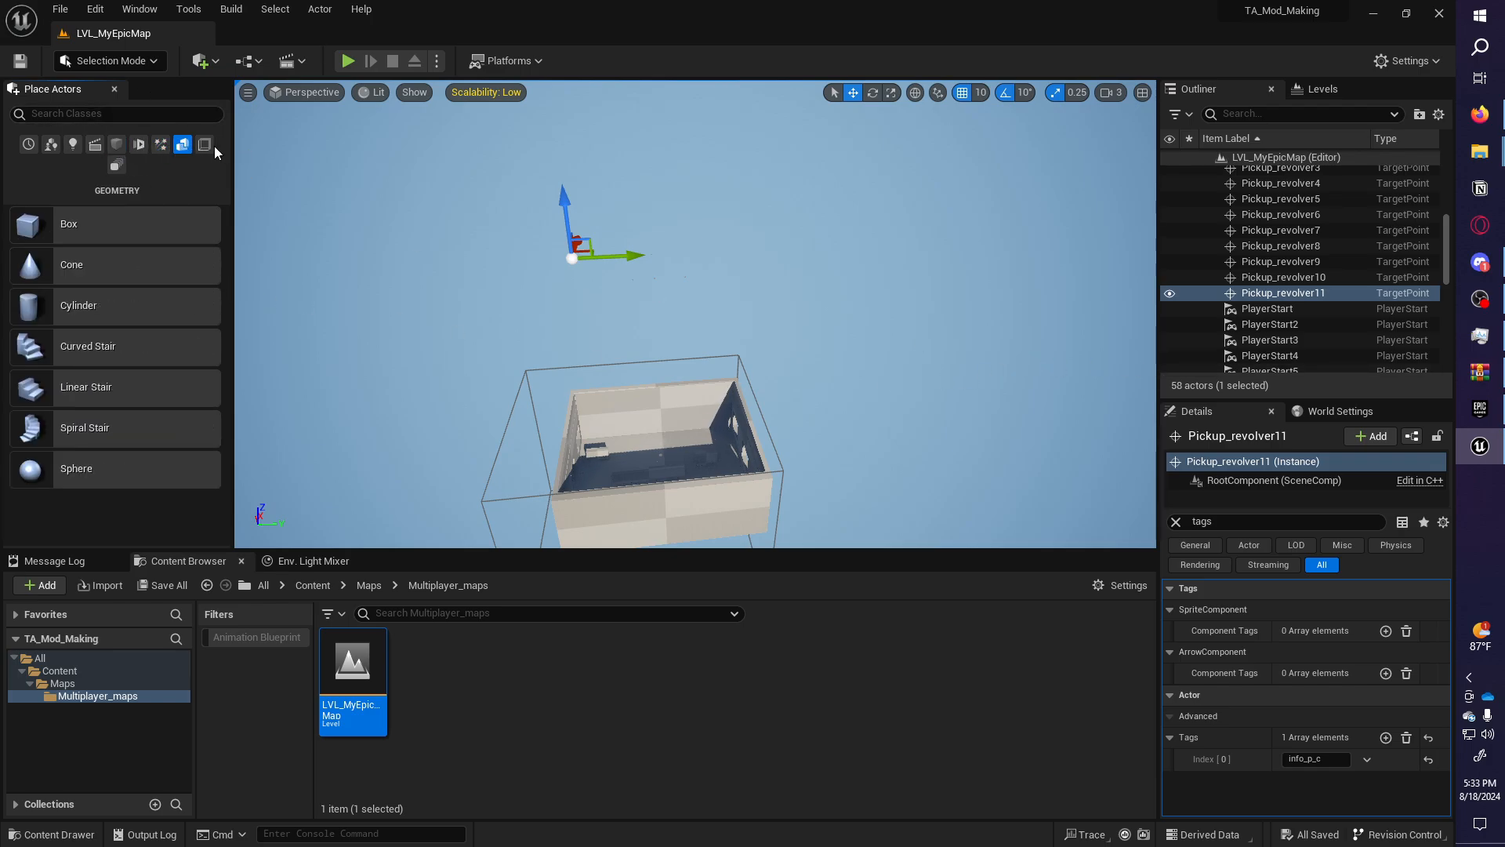
{"action": "left_click", "coordinate": [208, 145]}
{"action": "left_click_drag", "start_coordinate": [152, 269], "coordinate": [589, 492]}
{"action": "right_click_drag", "start_coordinate": [590, 491], "coordinate": [566, 513]}
{"action": "key", "text": "w"}
{"action": "left_click_drag", "start_coordinate": [692, 374], "coordinate": [655, 379]}
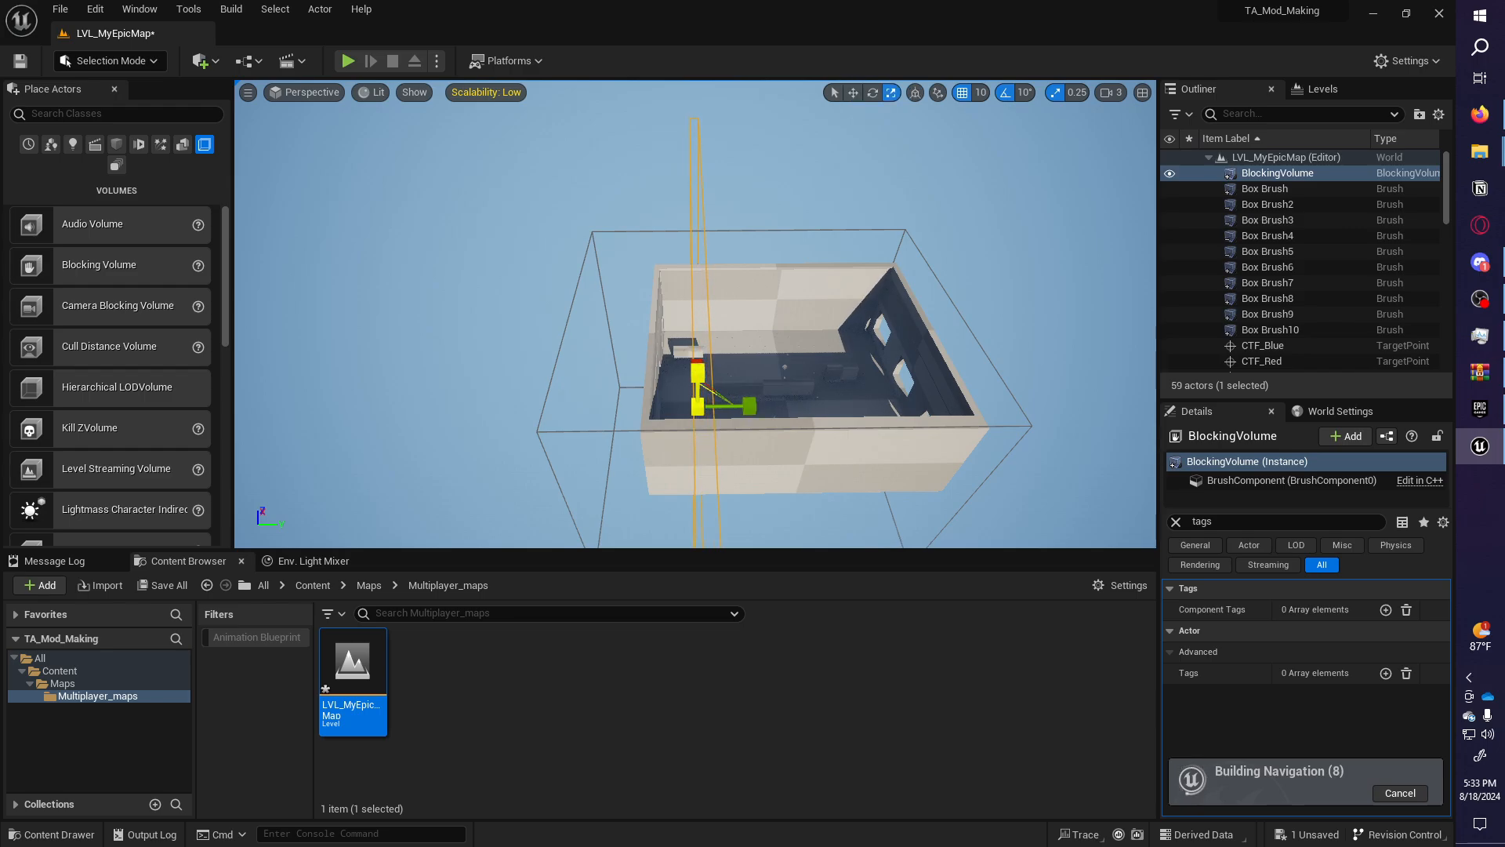
In top wireframe view, move the blocking volume onto the building's wall line.
{"action": "key", "text": "a"}
{"action": "right_click_drag", "start_coordinate": [705, 366], "coordinate": [599, 412]}
{"action": "key", "text": "w"}
{"action": "key", "text": "d"}
{"action": "key", "text": "w"}
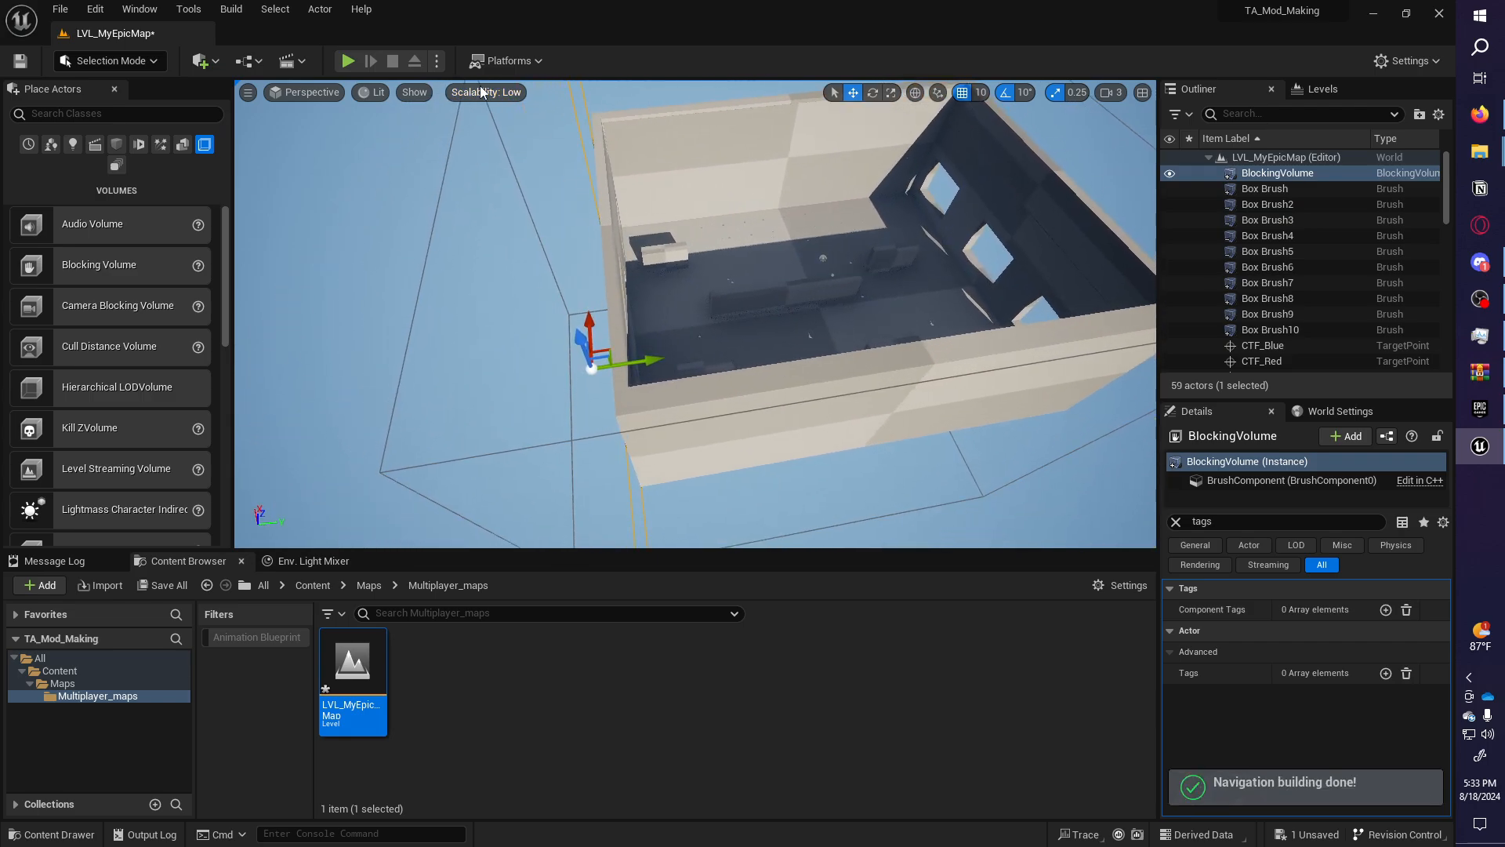
{"action": "left_click", "coordinate": [324, 96]}
{"action": "left_click", "coordinate": [313, 155]}
{"action": "scroll", "coordinate": [793, 280], "scroll_direction": "down", "scroll_amount": 8}
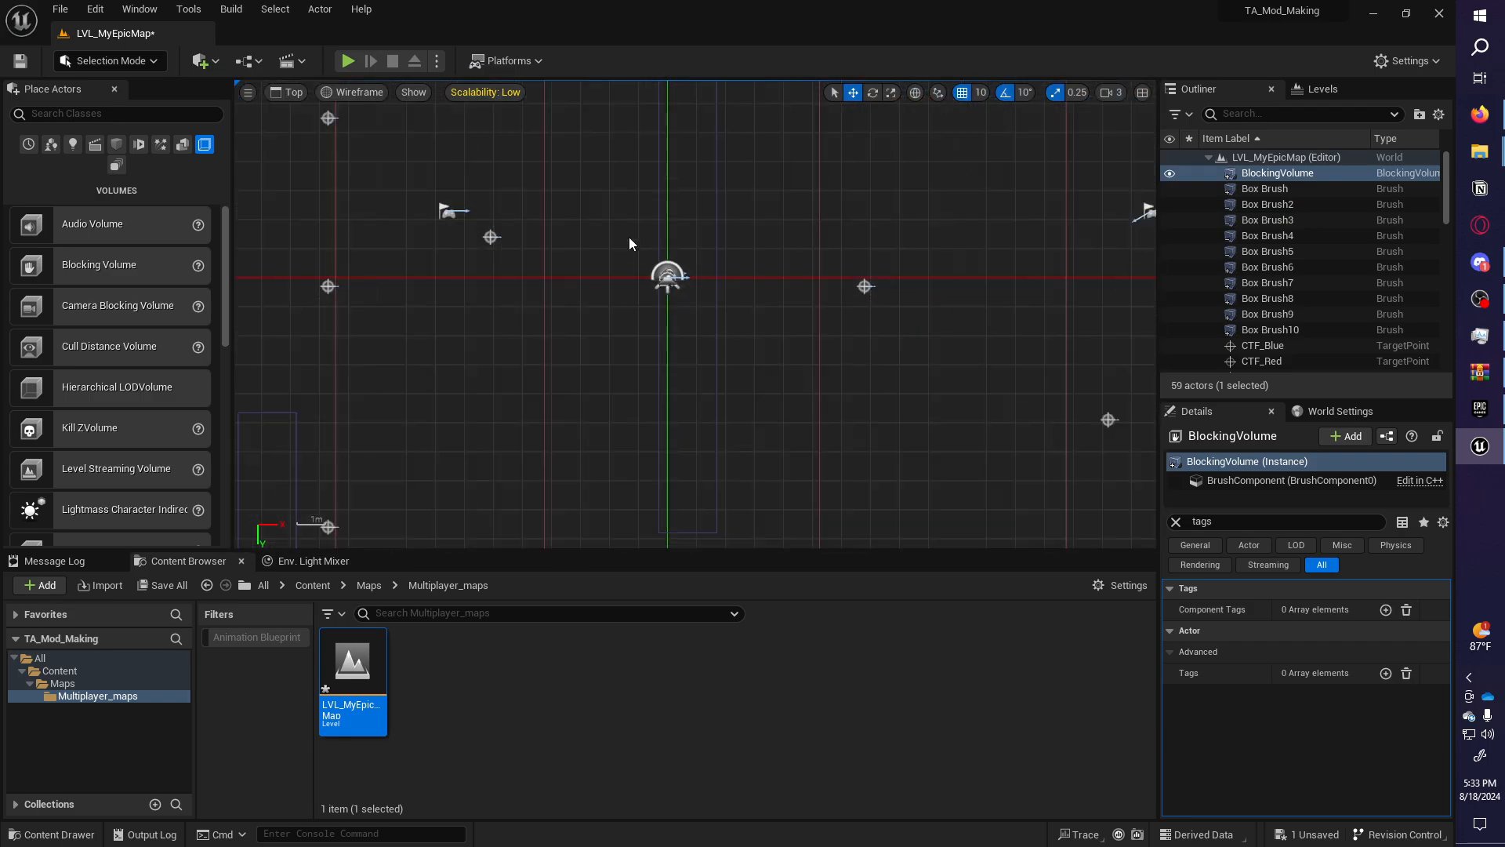
{"action": "scroll", "coordinate": [622, 314], "scroll_direction": "up", "scroll_amount": 8}
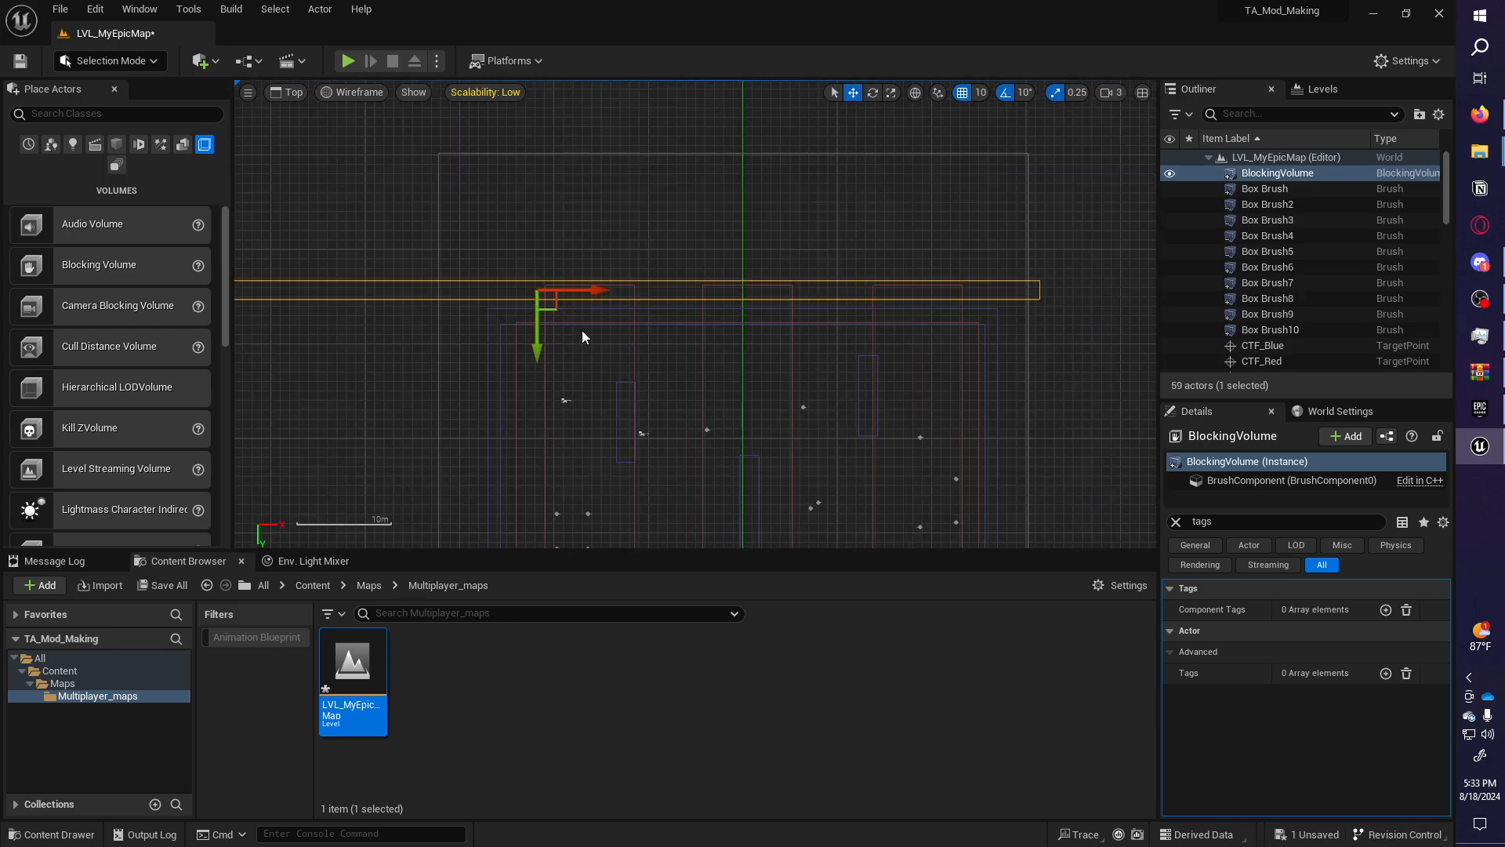
{"action": "left_click_drag", "start_coordinate": [584, 338], "coordinate": [582, 330]}
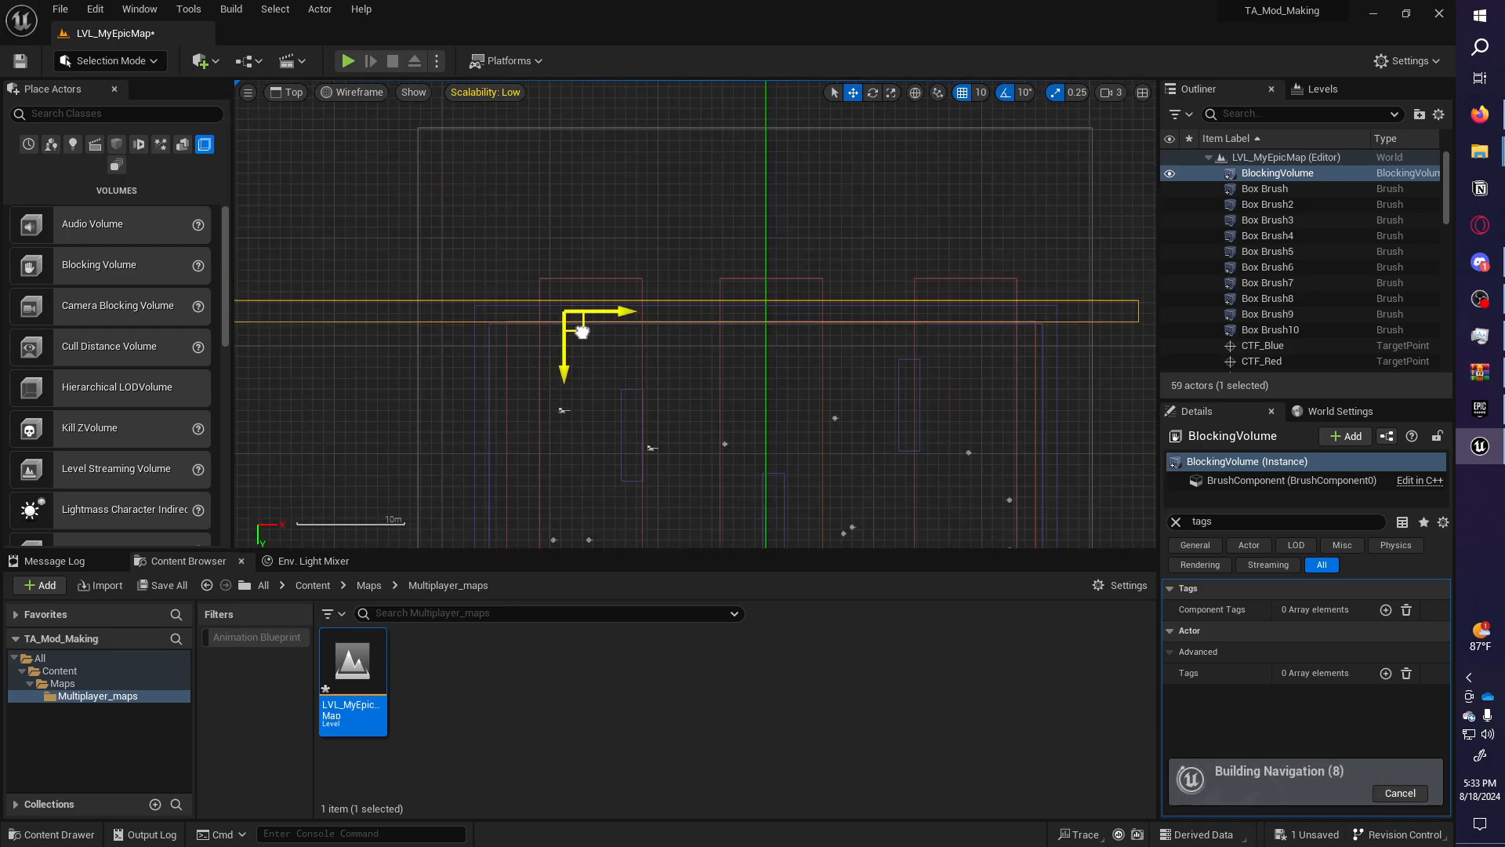
{"action": "right_click_drag", "start_coordinate": [660, 382], "coordinate": [608, 196]}
{"action": "scroll", "coordinate": [608, 195], "scroll_direction": "down", "scroll_amount": 3}
{"action": "left_click_drag", "start_coordinate": [616, 159], "coordinate": [718, 170]}
Duplicate the blocking volume onto the opposite wall.
{"action": "left_click_drag", "start_coordinate": [669, 218], "coordinate": [706, 548], "text": "alt"}
{"action": "left_click", "coordinate": [287, 92]}
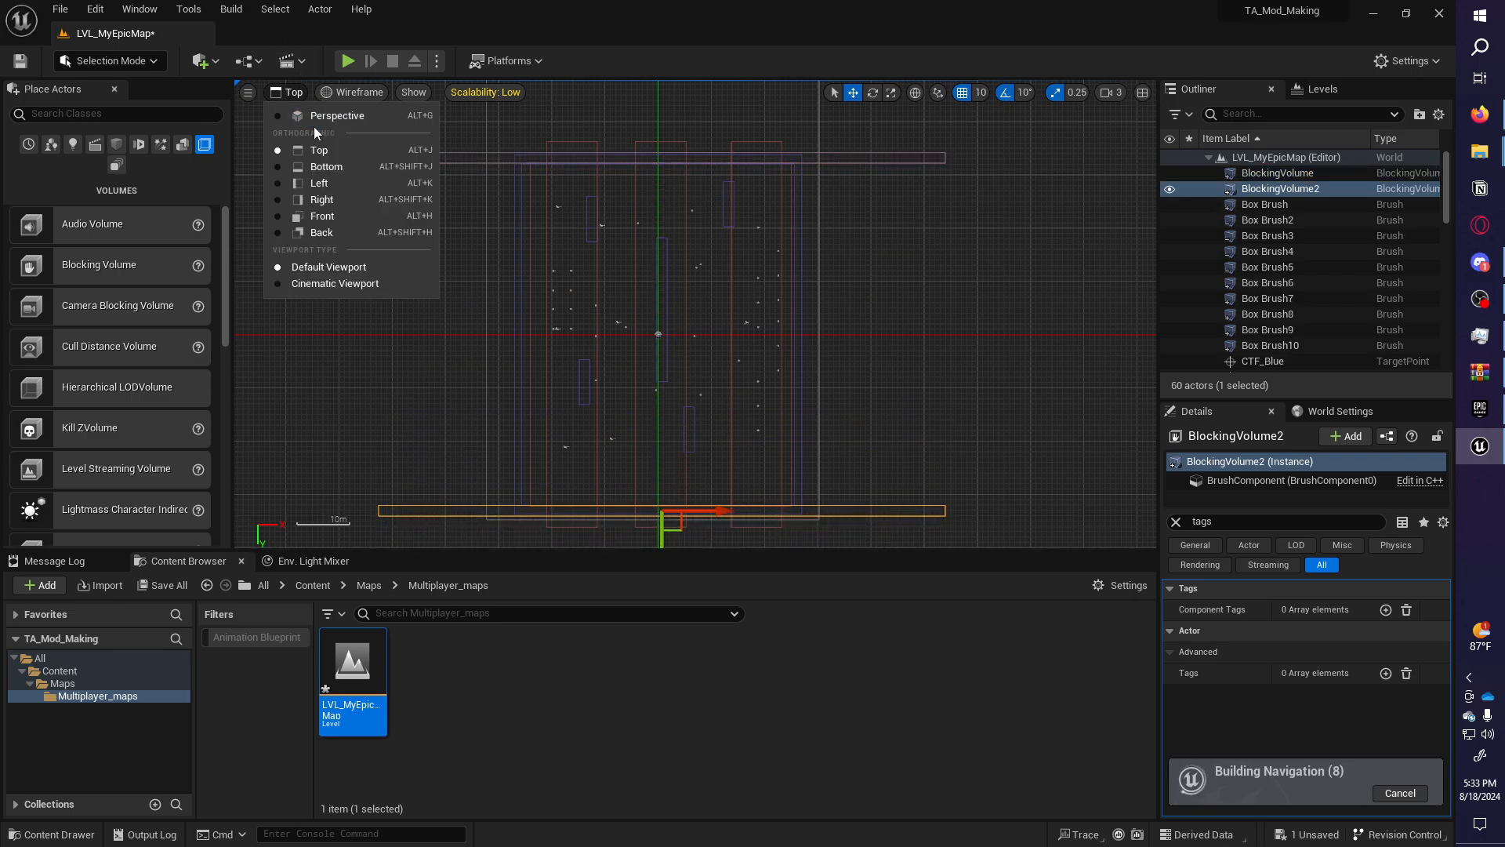
{"action": "left_click", "coordinate": [314, 119]}
{"action": "right_click_drag", "start_coordinate": [549, 298], "coordinate": [341, 294]}
{"action": "right_click_drag", "start_coordinate": [704, 203], "coordinate": [689, 204]}
Duplicate both blocking volumes and rotate the copies 90° to cover the other two sides.
{"action": "left_click", "coordinate": [687, 188], "text": "ctrl"}
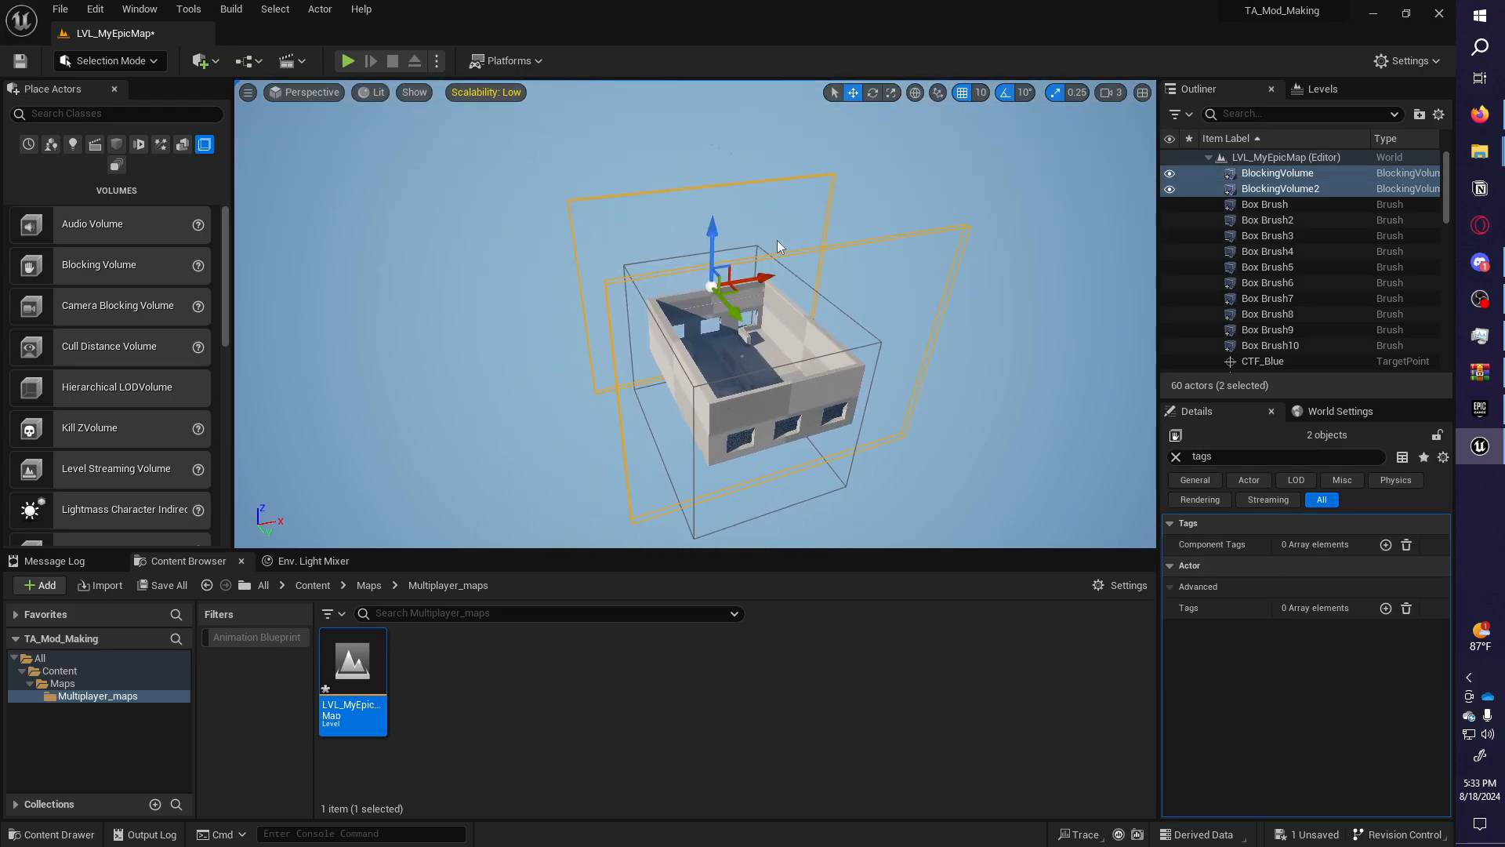
{"action": "key", "text": "ctrl+d"}
{"action": "key", "text": "e"}
{"action": "left_click_drag", "start_coordinate": [796, 430], "coordinate": [863, 339]}
{"action": "key", "text": "w"}
Check BlockingVolume3 and BlockingVolume4 from the building's other side and save the level.
{"action": "right_click_drag", "start_coordinate": [715, 331], "coordinate": [652, 336]}
{"action": "key", "text": "d"}
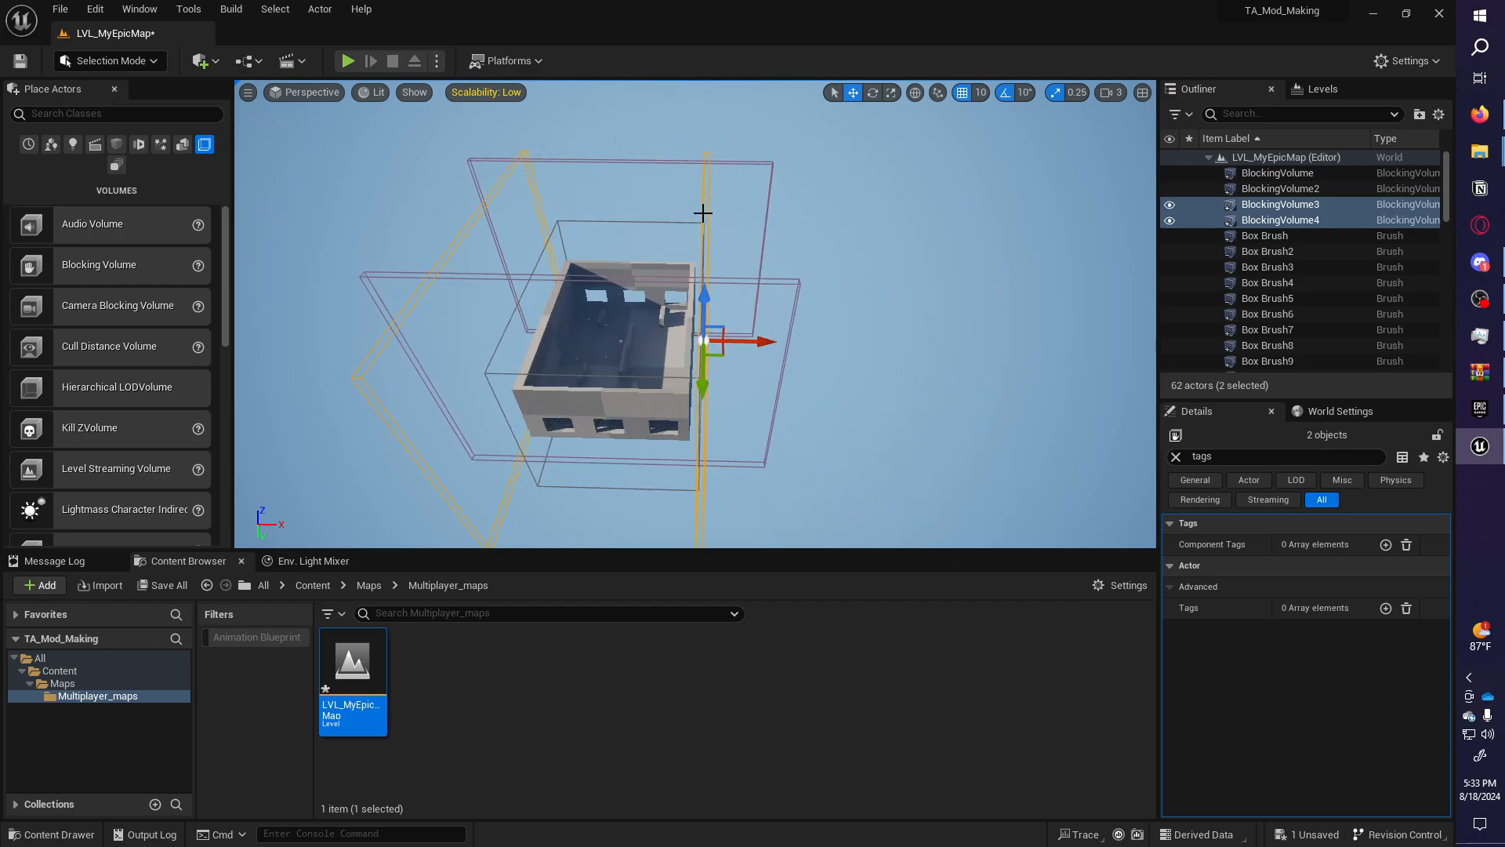
{"action": "left_click", "coordinate": [700, 217]}
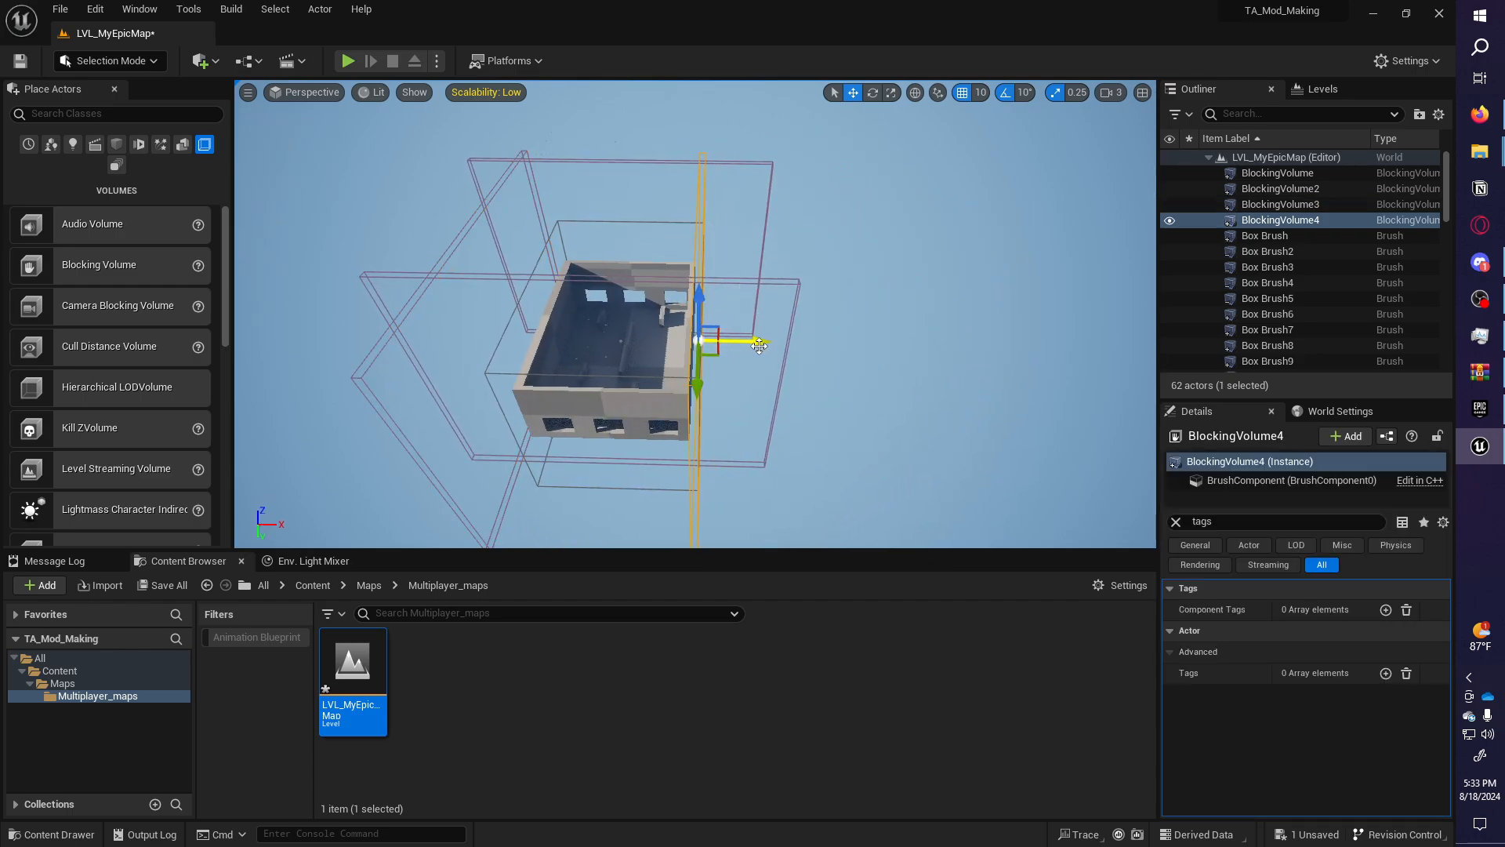
{"action": "left_click", "coordinate": [439, 260]}
{"action": "right_click_drag", "start_coordinate": [439, 260], "coordinate": [544, 269]}
{"action": "key", "text": "a"}
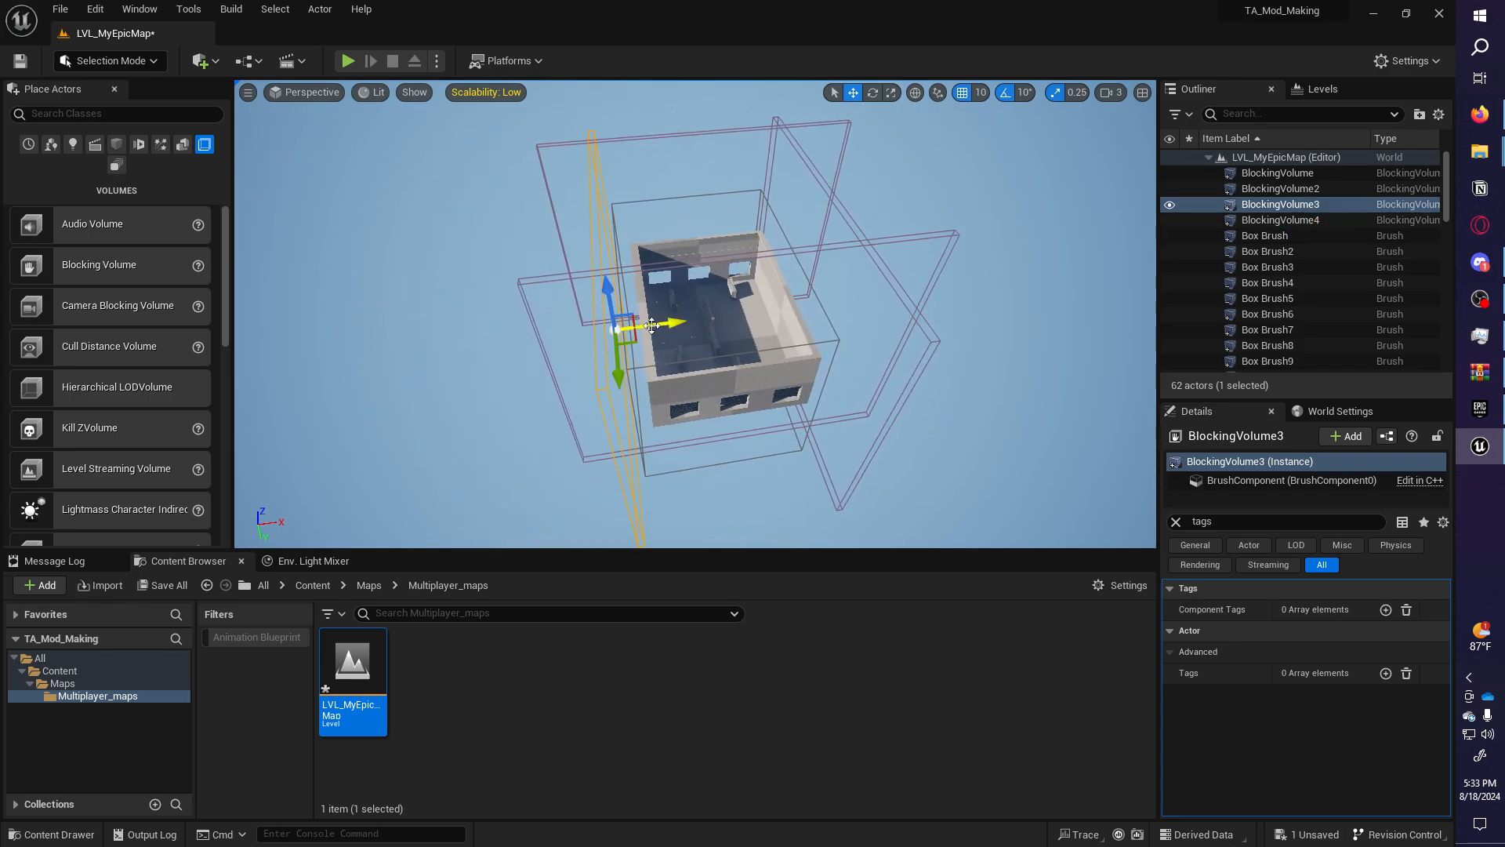
{"action": "right_click_drag", "start_coordinate": [685, 324], "coordinate": [684, 310]}
{"action": "key", "text": "w"}
{"action": "key", "text": "ctrl+s"}
{"action": "key", "text": "q"}
{"action": "right_click_drag", "start_coordinate": [520, 270], "coordinate": [550, 250]}
Select the five pickup points Pickup_revolver7 through Pickup_revolver11 together.
{"action": "key", "text": "e"}
{"action": "left_click", "coordinate": [520, 252]}
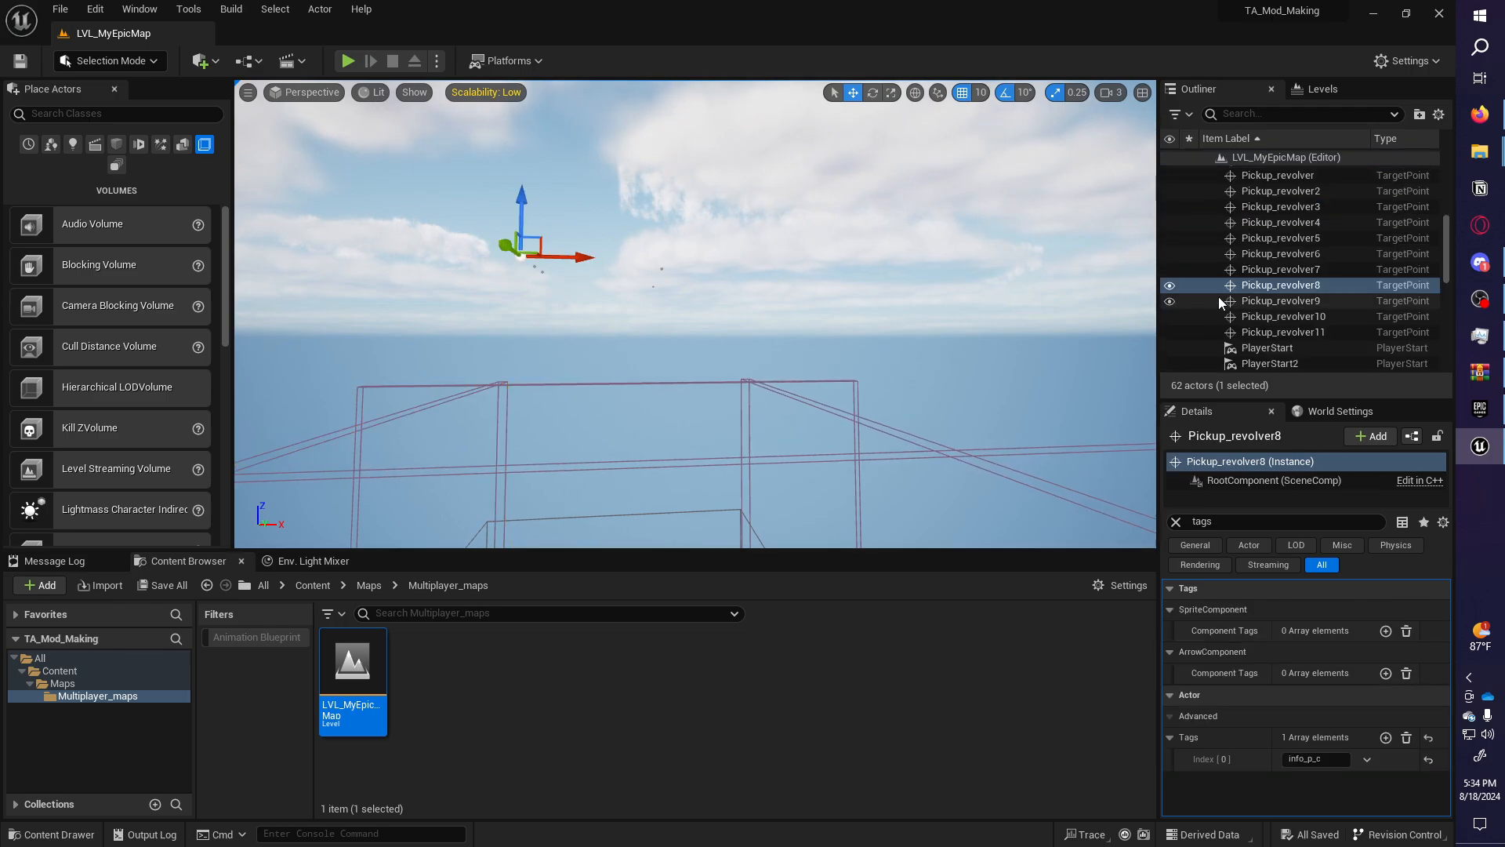
{"action": "left_click", "coordinate": [1284, 301], "text": "shift"}
{"action": "left_click", "coordinate": [1284, 316], "text": "shift"}
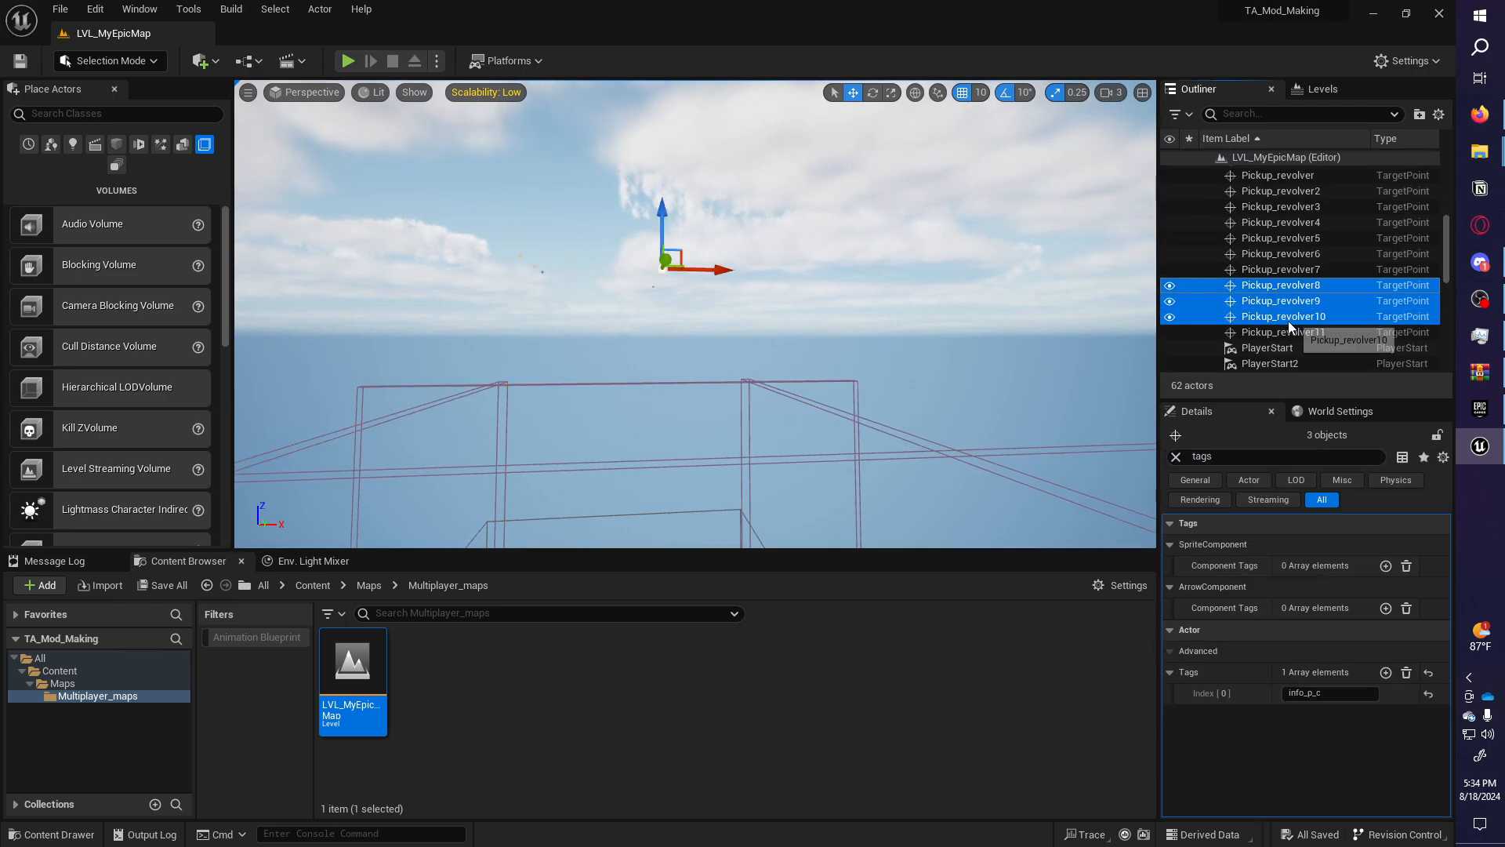
{"action": "left_click", "coordinate": [1286, 332], "text": "shift"}
{"action": "right_click_drag", "start_coordinate": [1029, 369], "coordinate": [729, 353]}
{"action": "left_click", "coordinate": [585, 324], "text": "shift"}
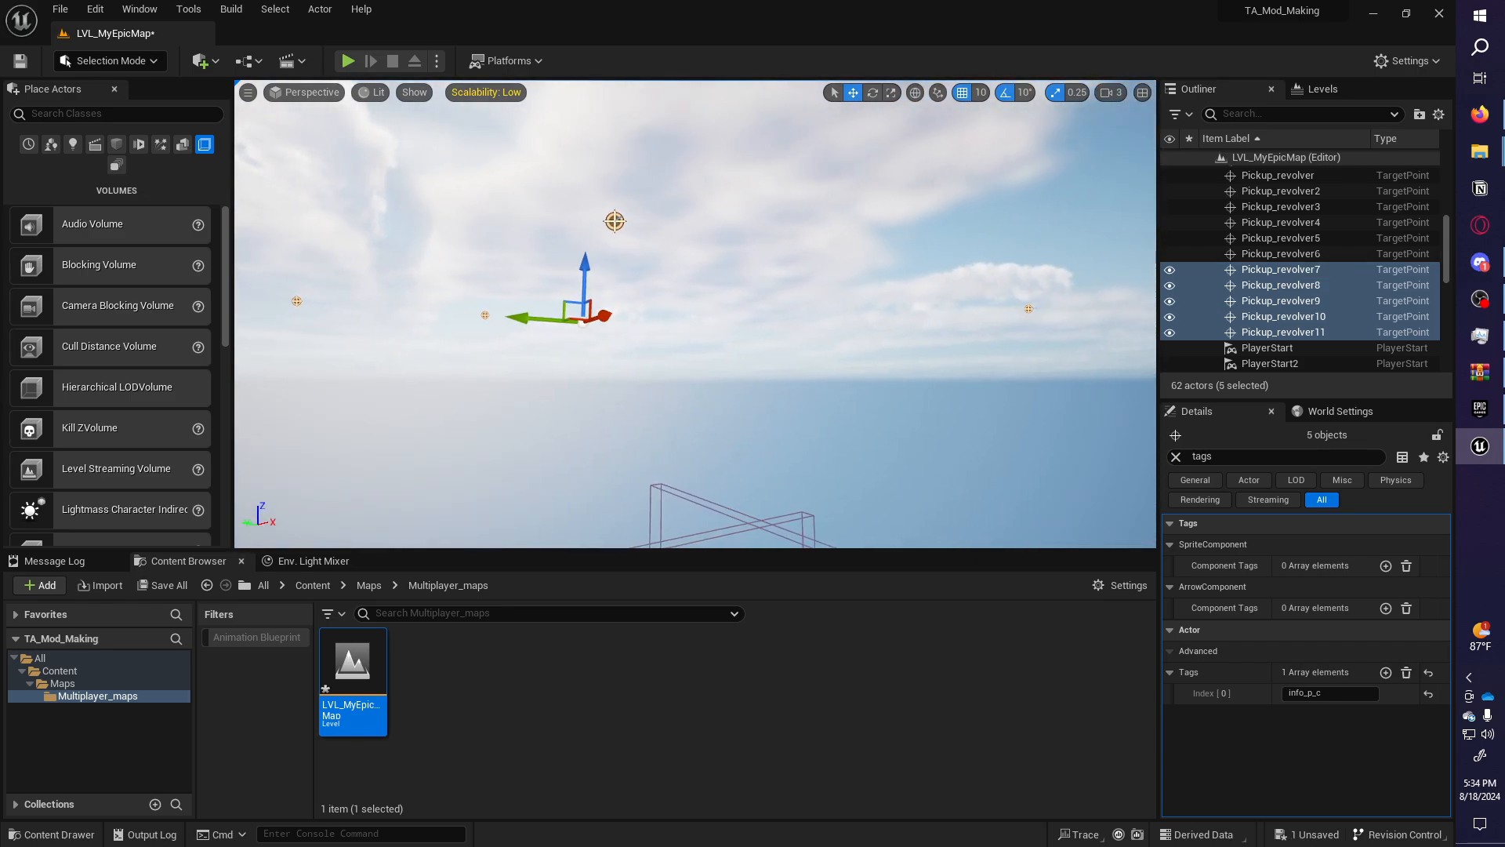
{"action": "right_click_drag", "start_coordinate": [584, 323], "coordinate": [698, 349]}
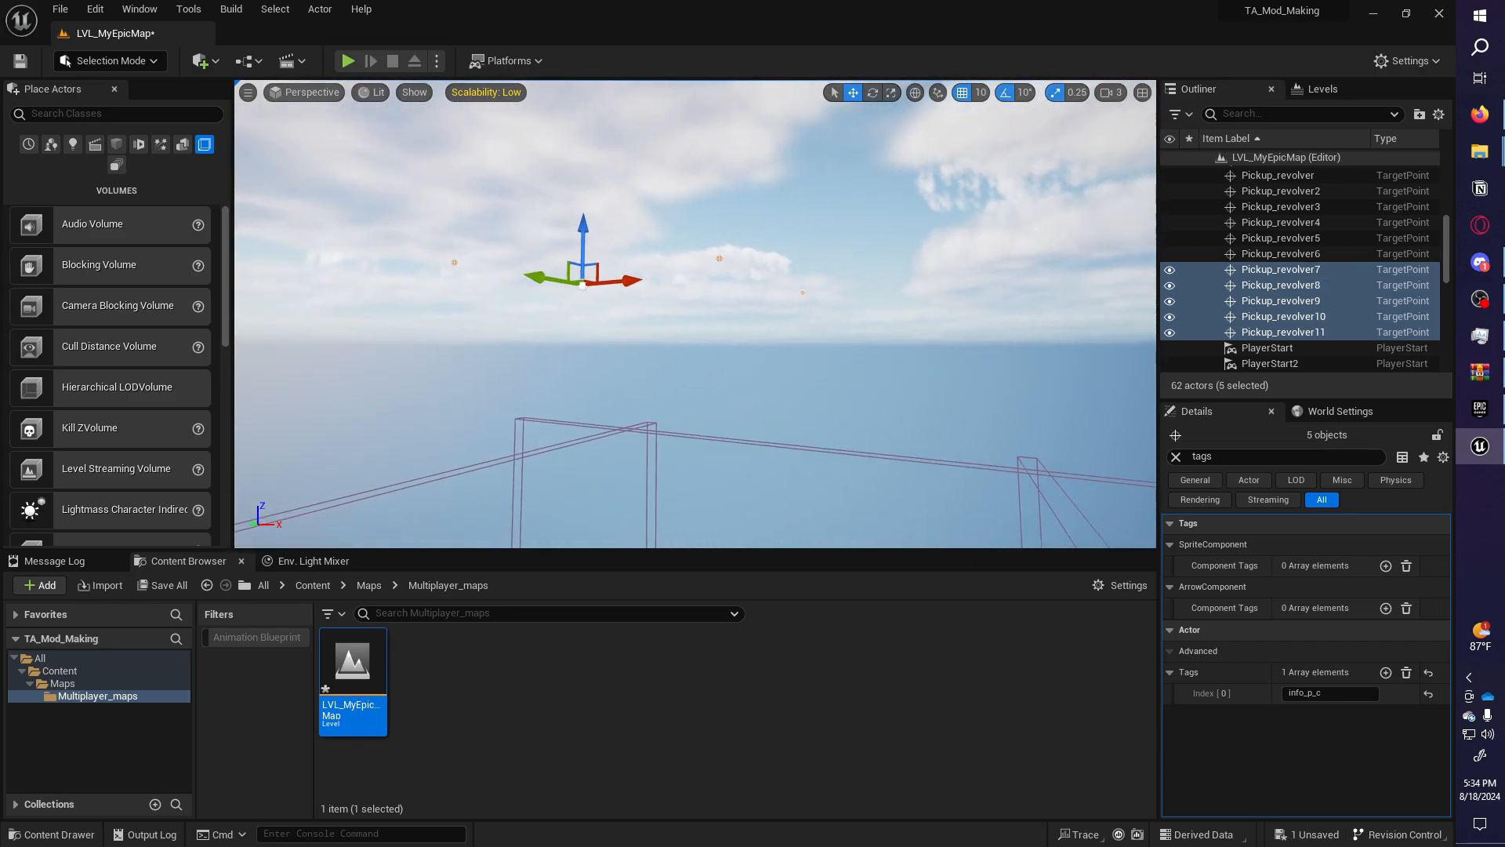
{"action": "right_click", "coordinate": [1294, 278]}
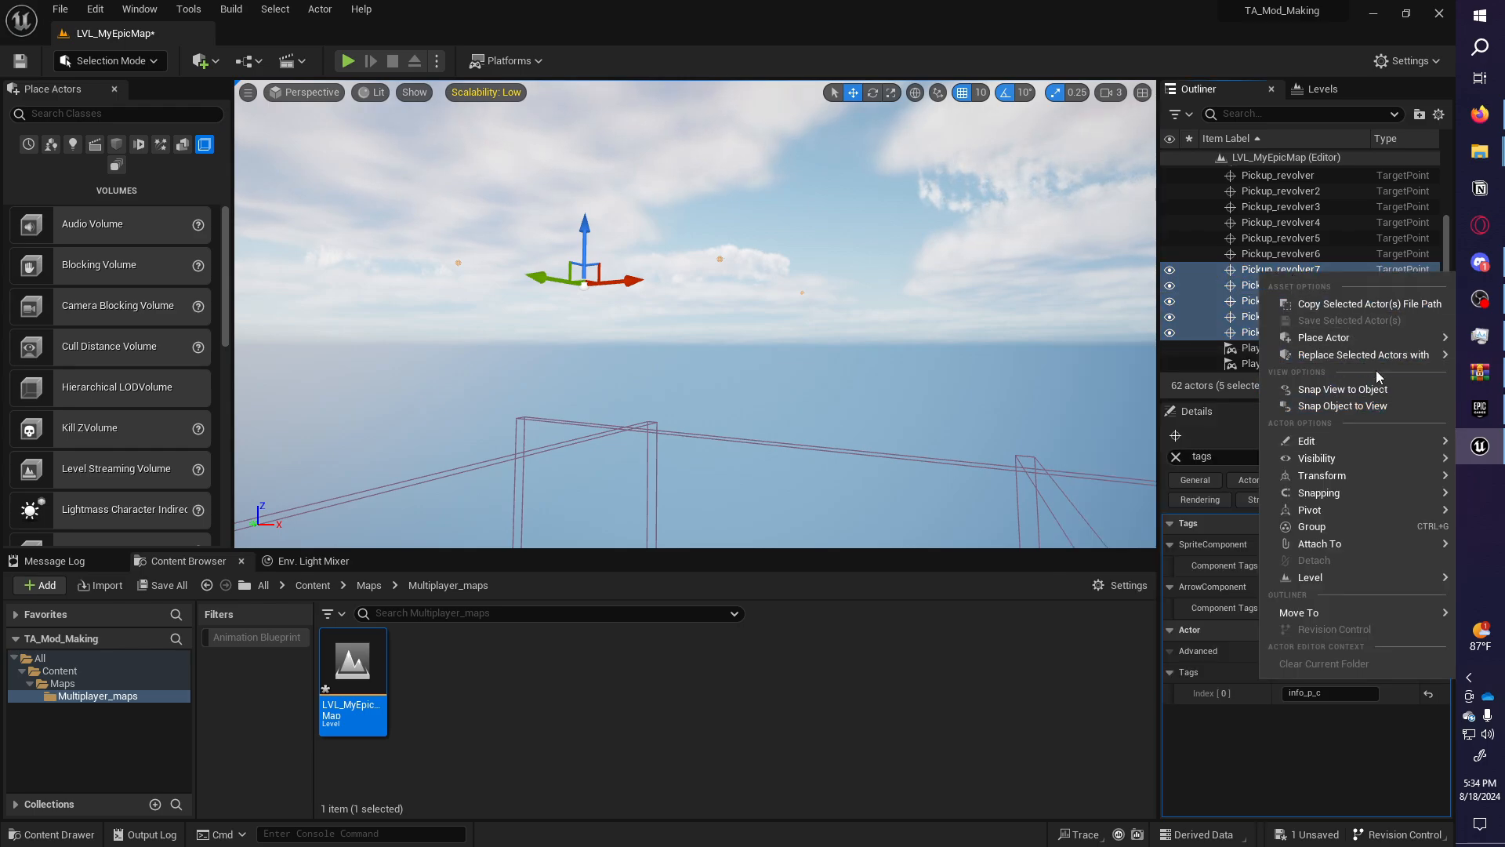
{"action": "left_click", "coordinate": [1348, 756]}
Rename Pickup_revolver7 and Pickup_revolver8 to Spawn_zombie.
{"action": "left_click", "coordinate": [1277, 274]}
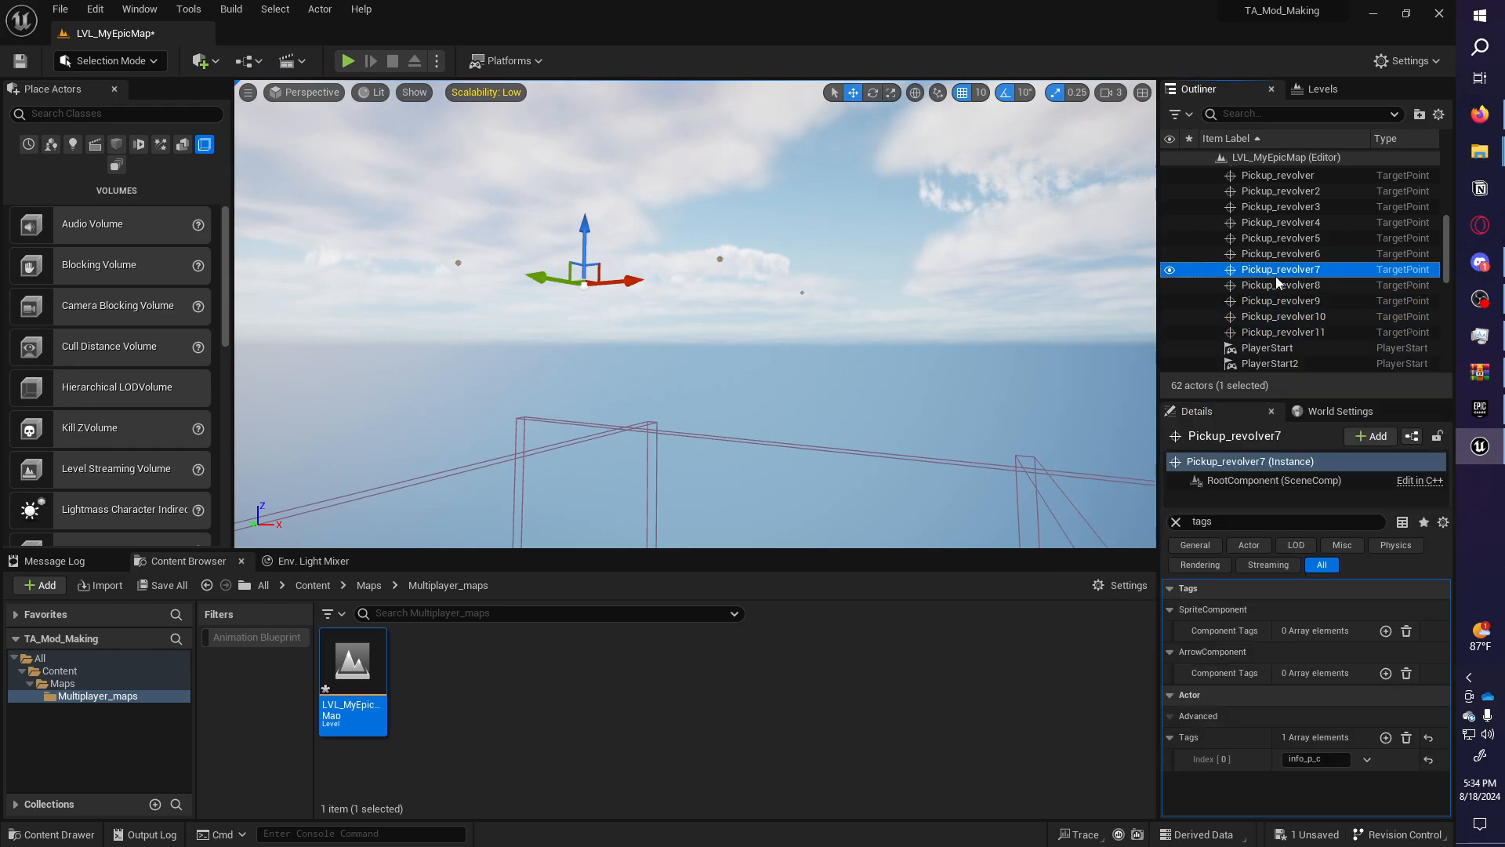
{"action": "left_click", "coordinate": [1276, 277]}
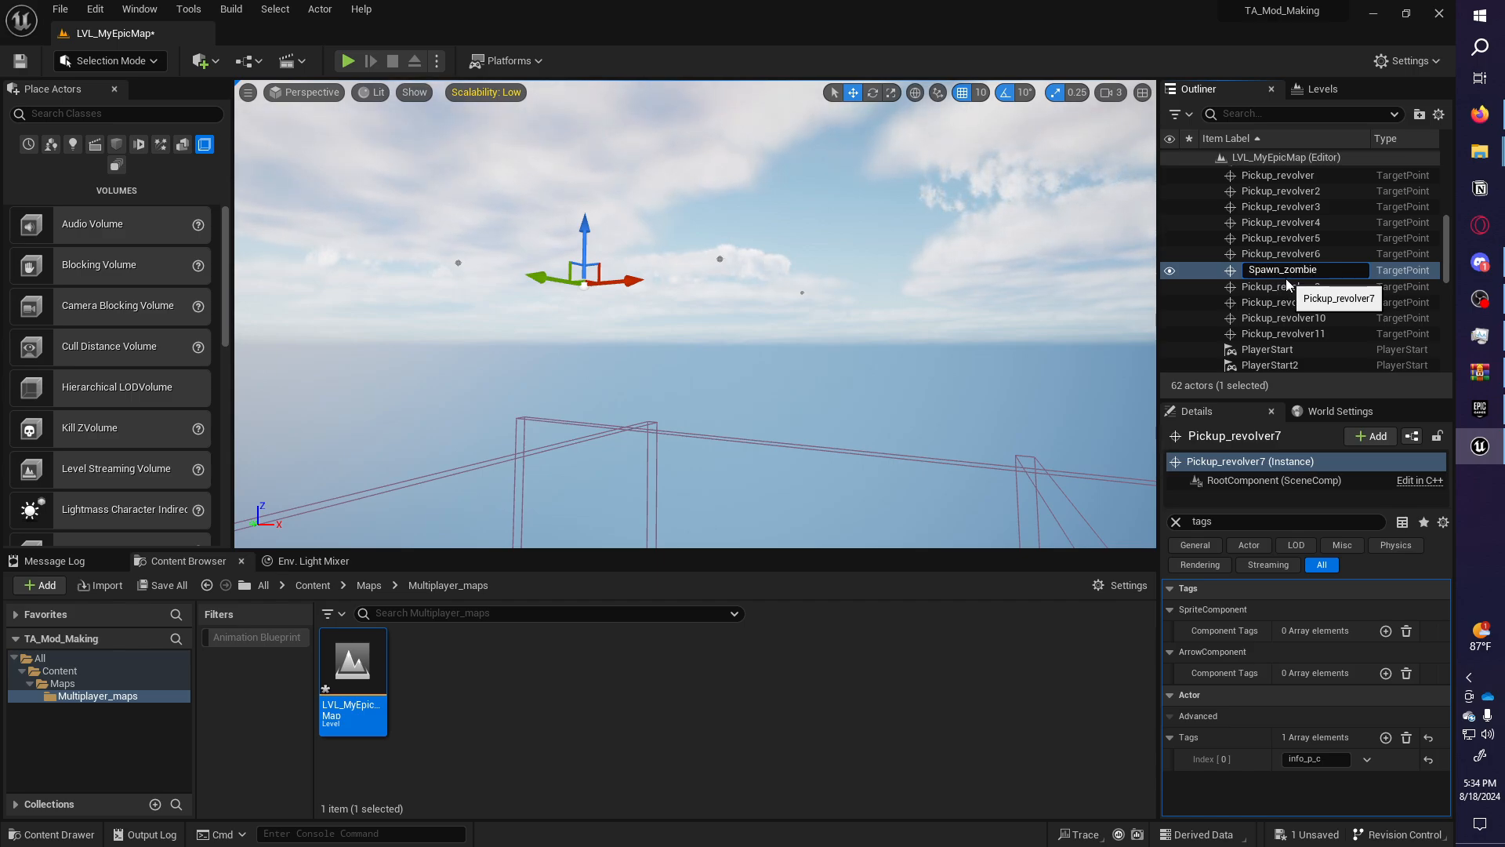
{"action": "key", "text": "Return"}
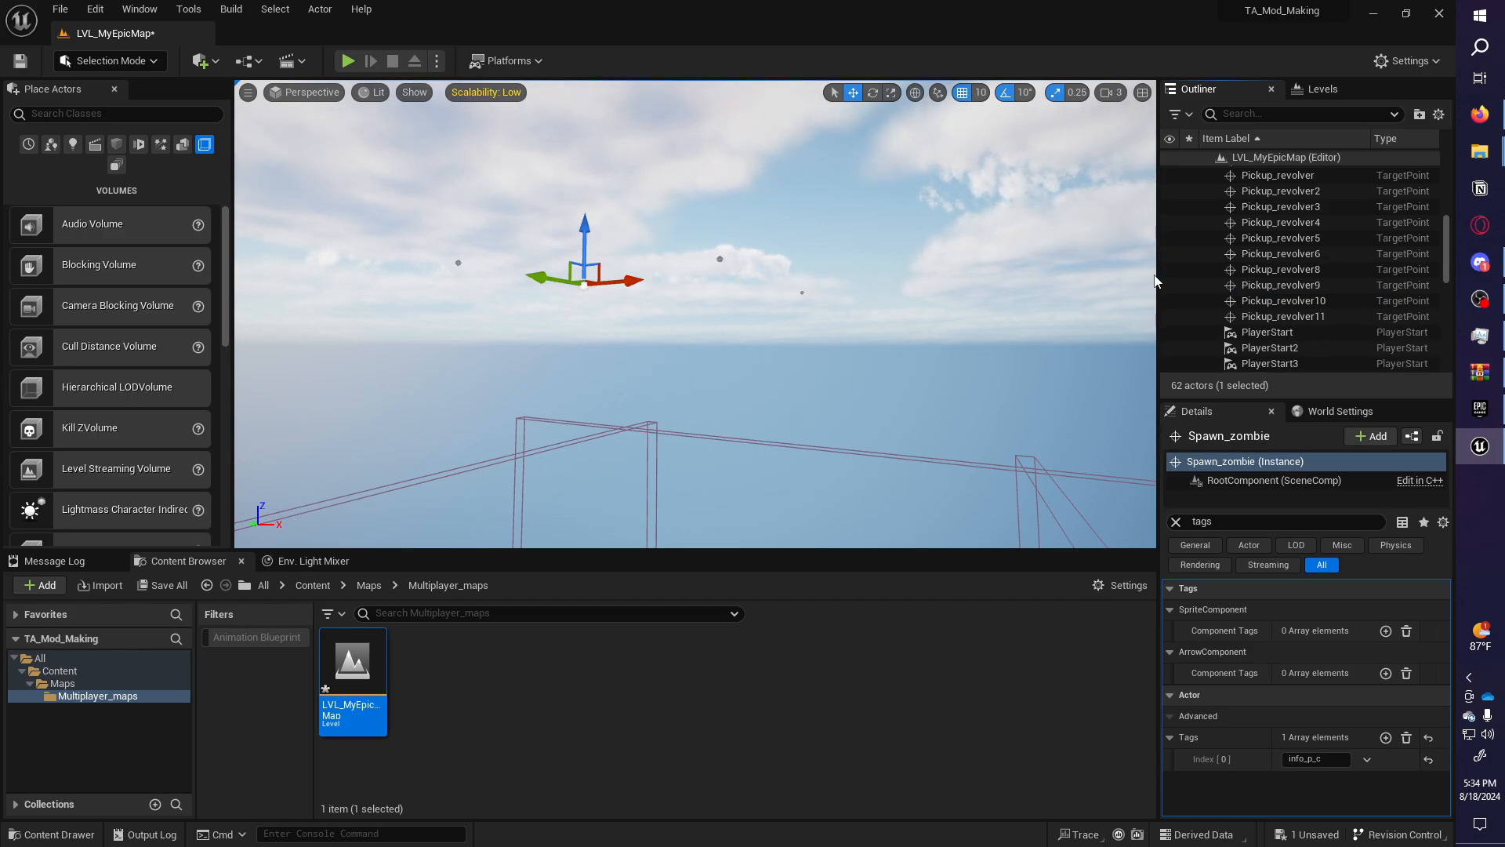
{"action": "left_click", "coordinate": [1272, 275]}
{"action": "left_click", "coordinate": [1272, 273]}
{"action": "type", "text": "Spawn_zombie"}
{"action": "key", "text": "Return"}
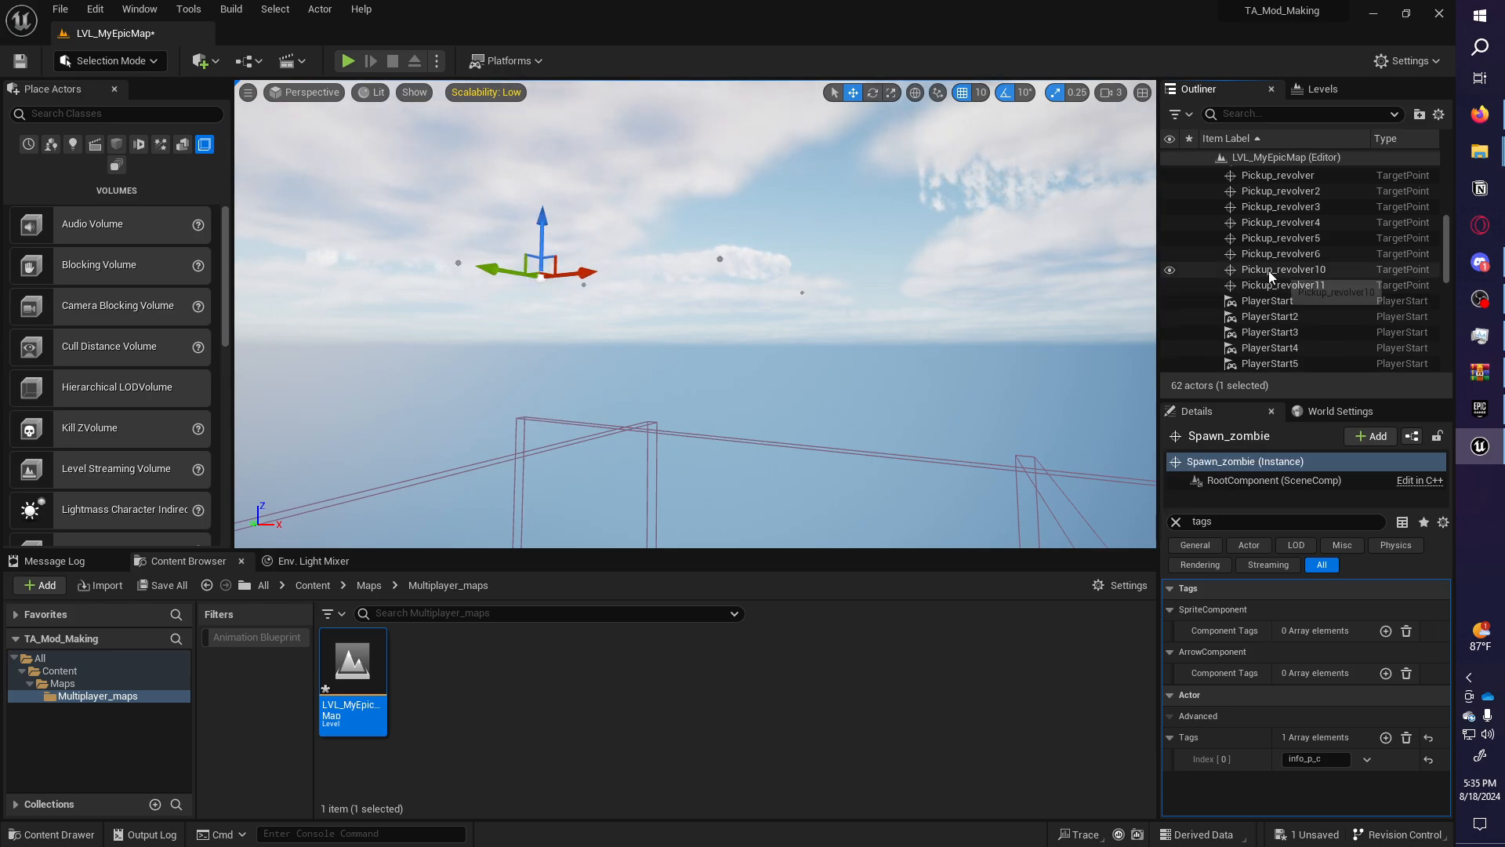
Rename Pickup_revolver9, 10 and 11 to Spawn_zombie using F2 and the pasted name.
{"action": "left_click", "coordinate": [1270, 272]}
{"action": "key", "text": "F2"}
{"action": "key", "text": "ctrl+v"}
{"action": "key", "text": "Return"}
{"action": "left_click", "coordinate": [1270, 273]}
{"action": "key", "text": "F2"}
{"action": "key", "text": "Return"}
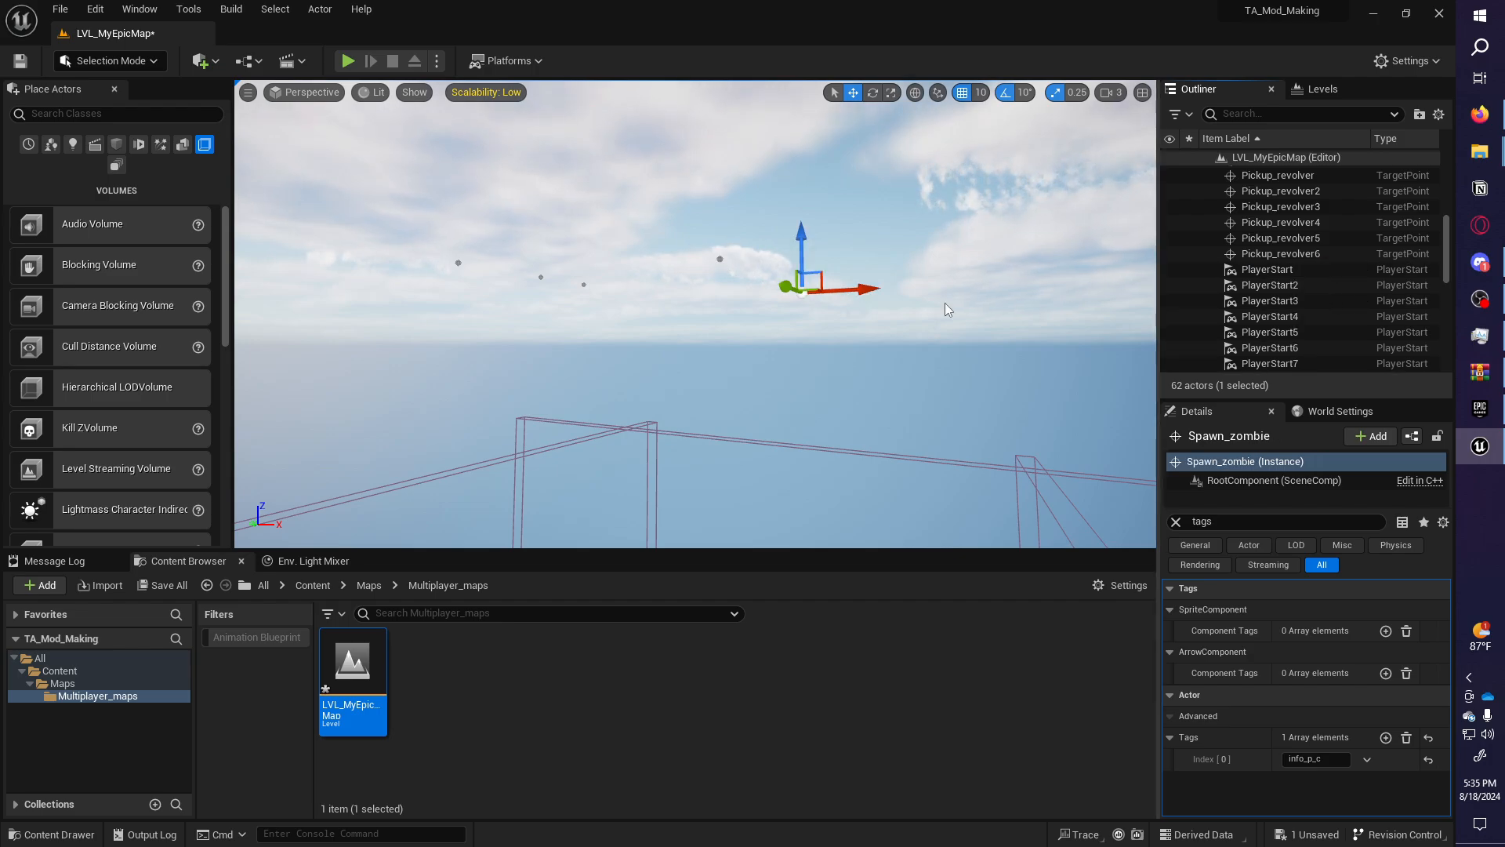
{"action": "key", "text": "f"}
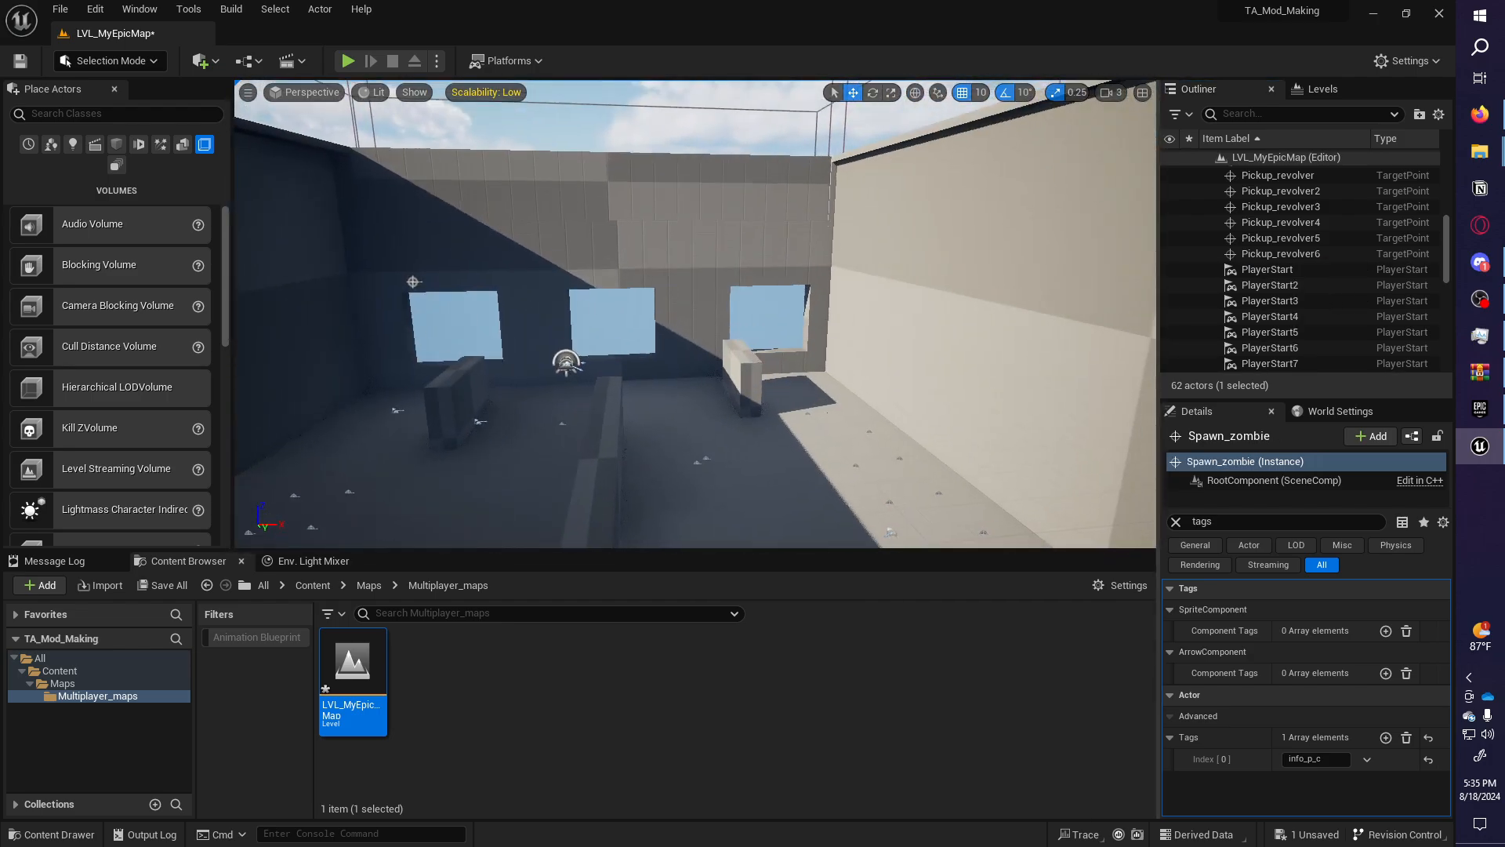
Rotate the directional light with Ctrl+L to give the building a new sun angle.
{"action": "key", "text": "s"}
{"action": "right_click_drag", "start_coordinate": [949, 308], "coordinate": [948, 308]}
{"action": "left_click", "coordinate": [1008, 281]}
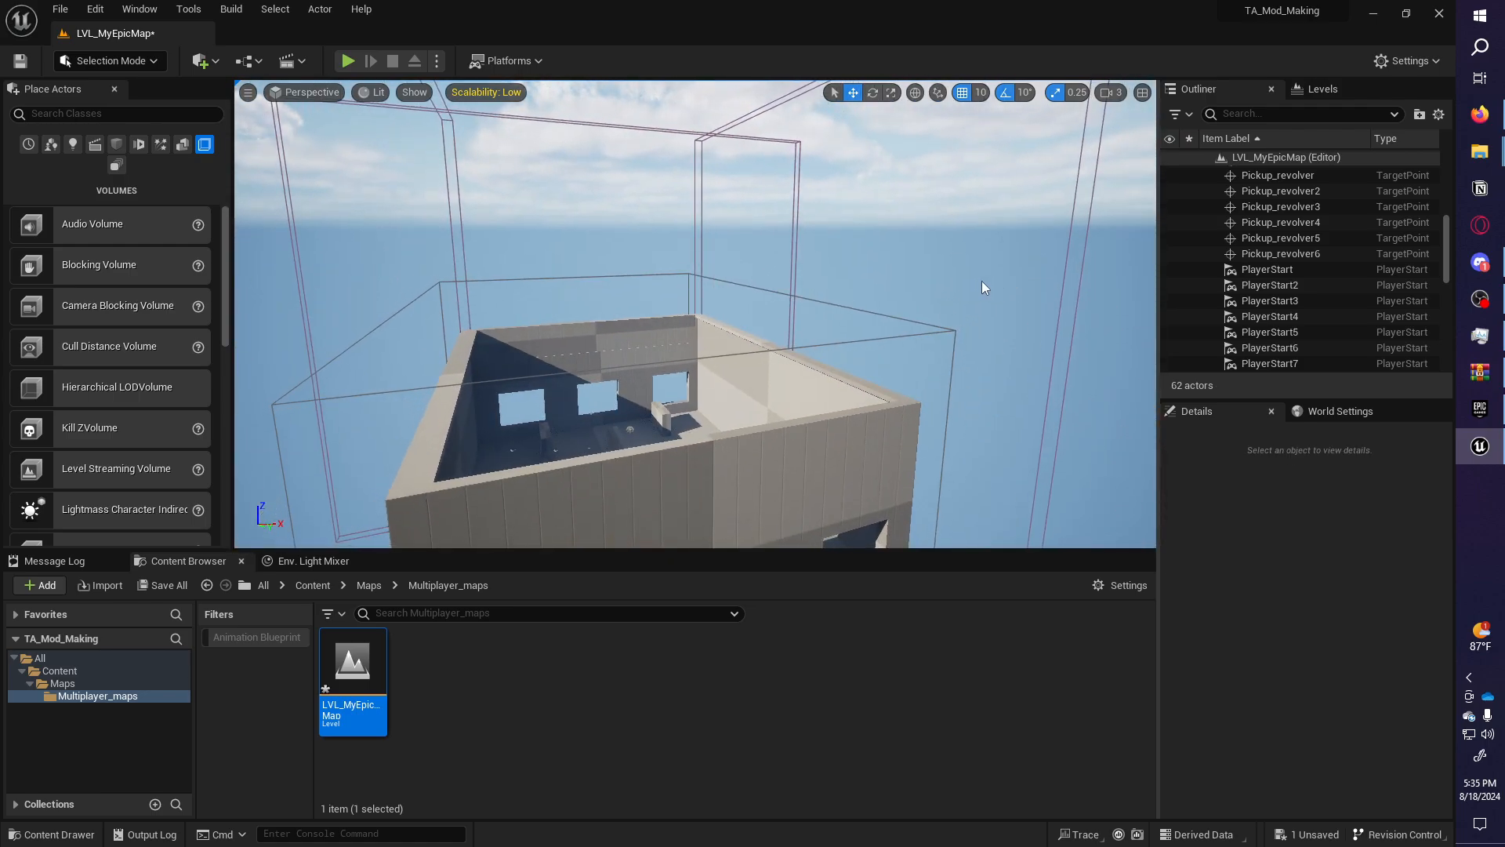
{"action": "key", "text": "ctrl+l"}
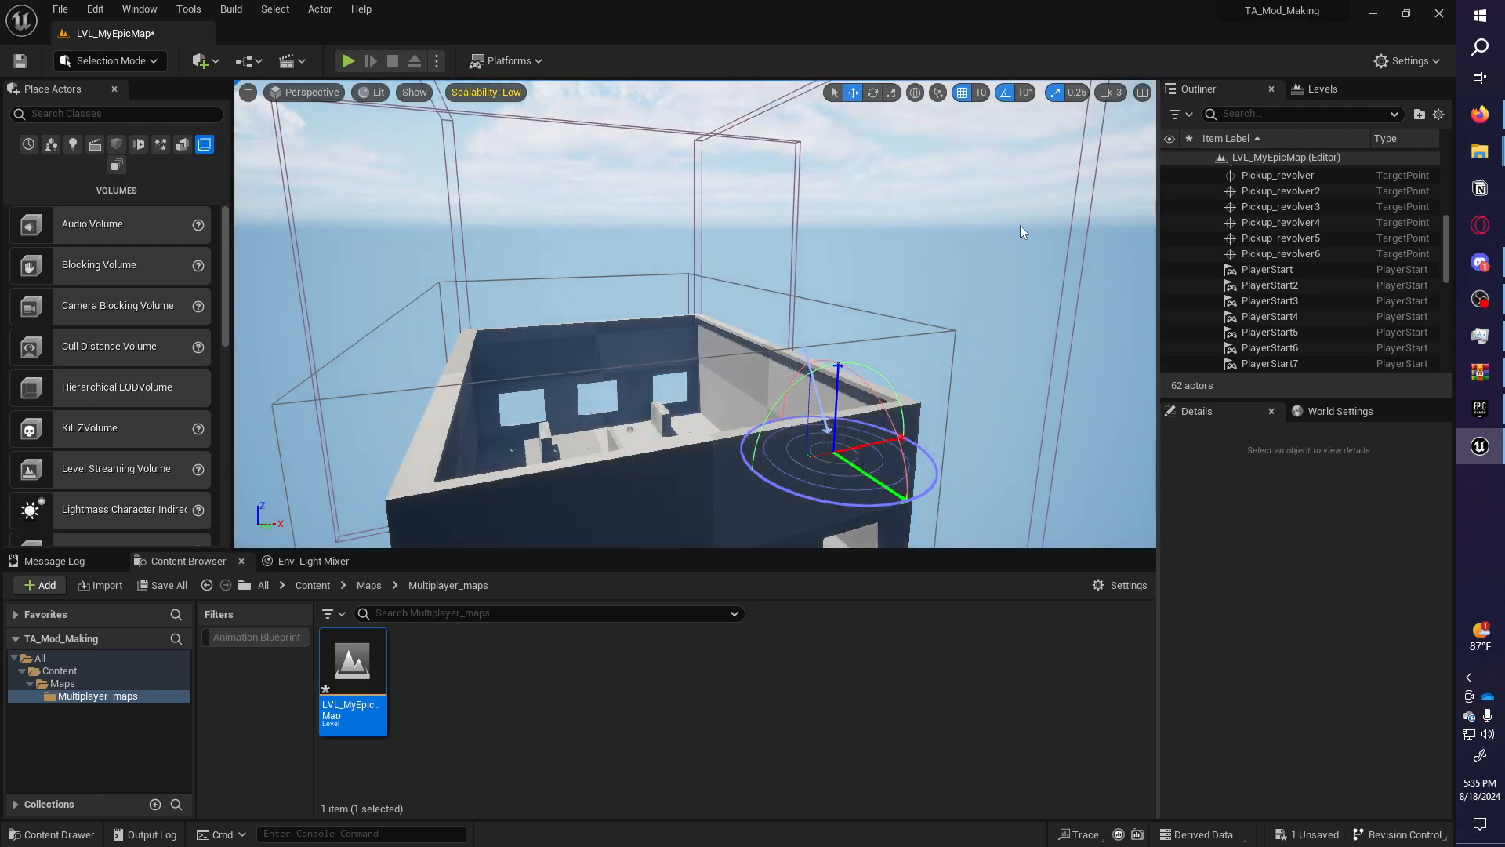
{"action": "key", "text": "ctrl+l"}
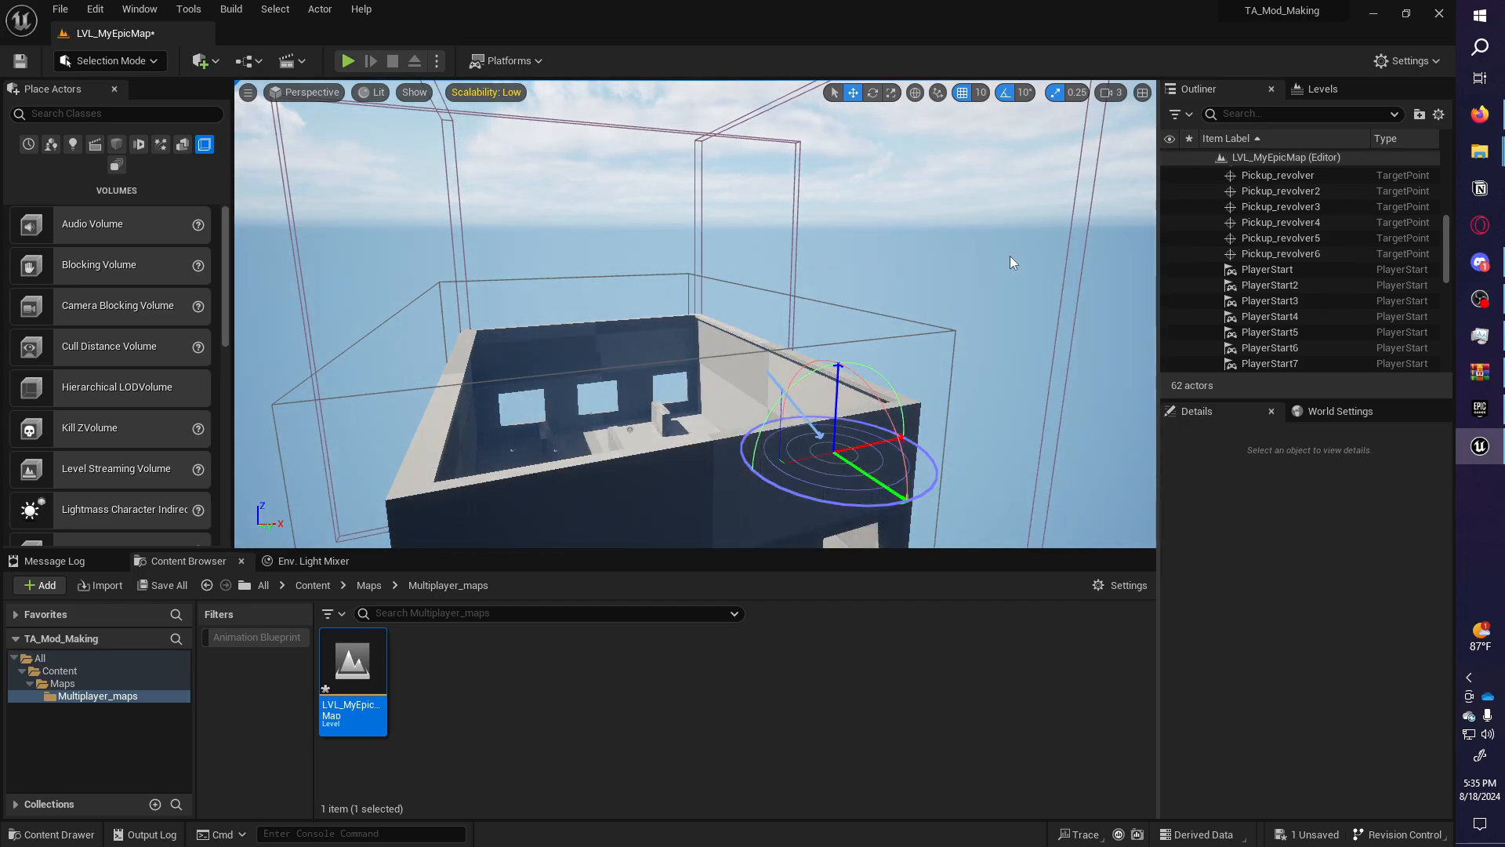
{"action": "key", "text": "ctrl+l"}
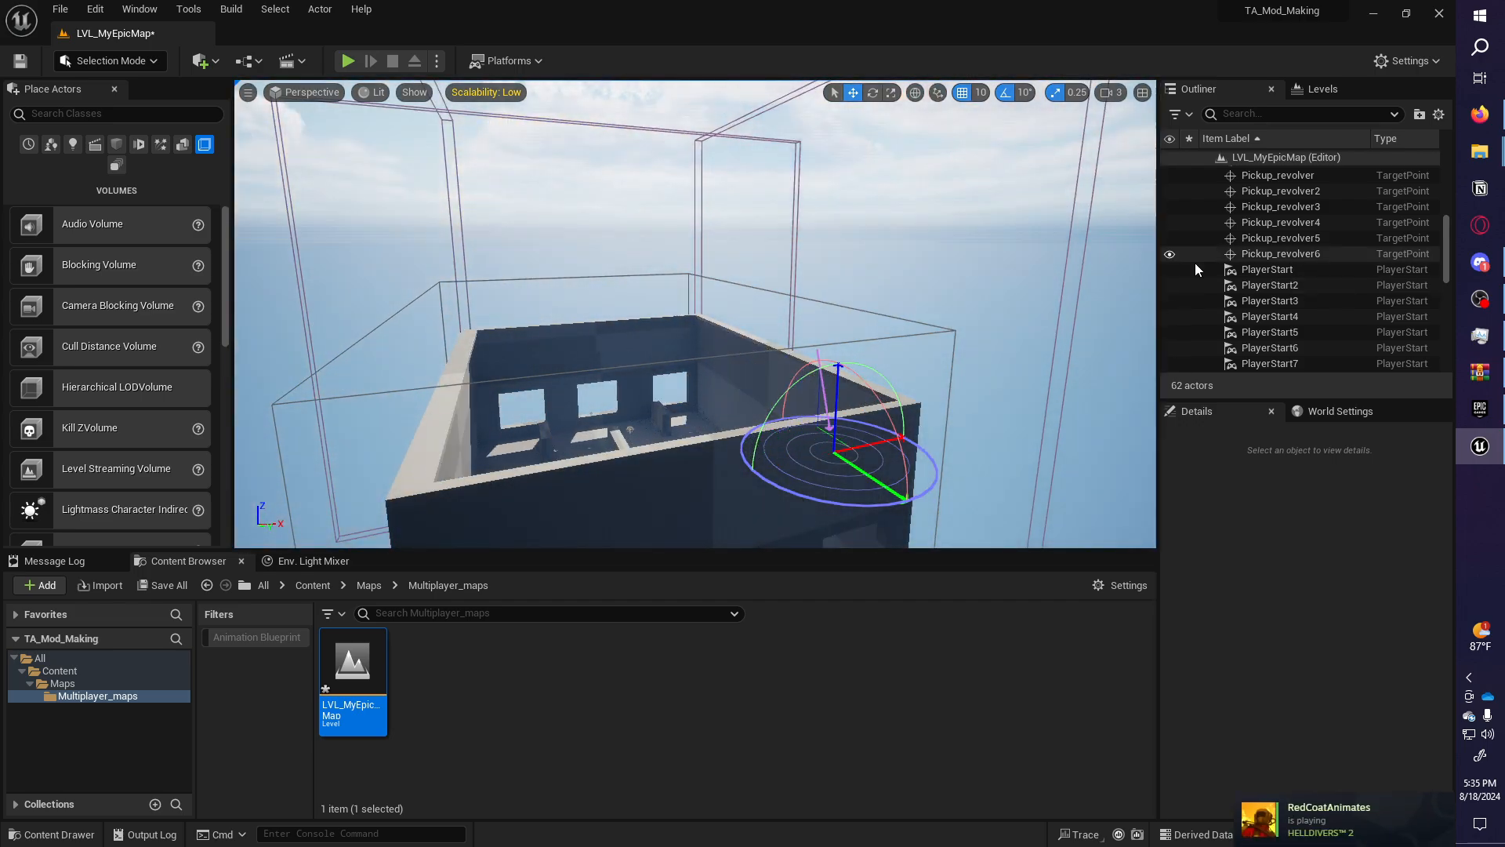
{"action": "key", "text": "ctrl+l"}
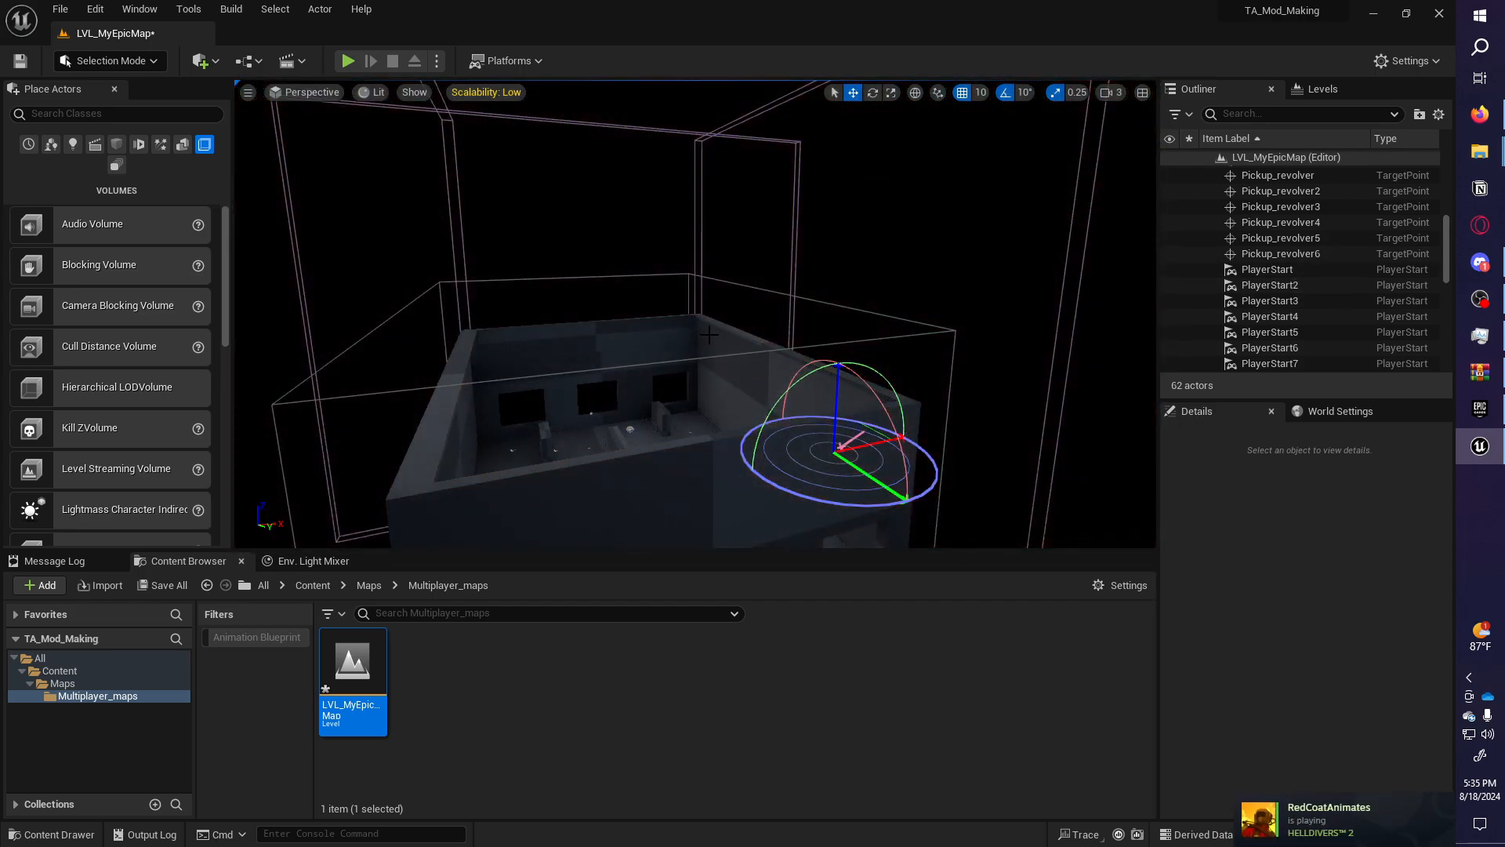
{"action": "key", "text": "ctrl+l"}
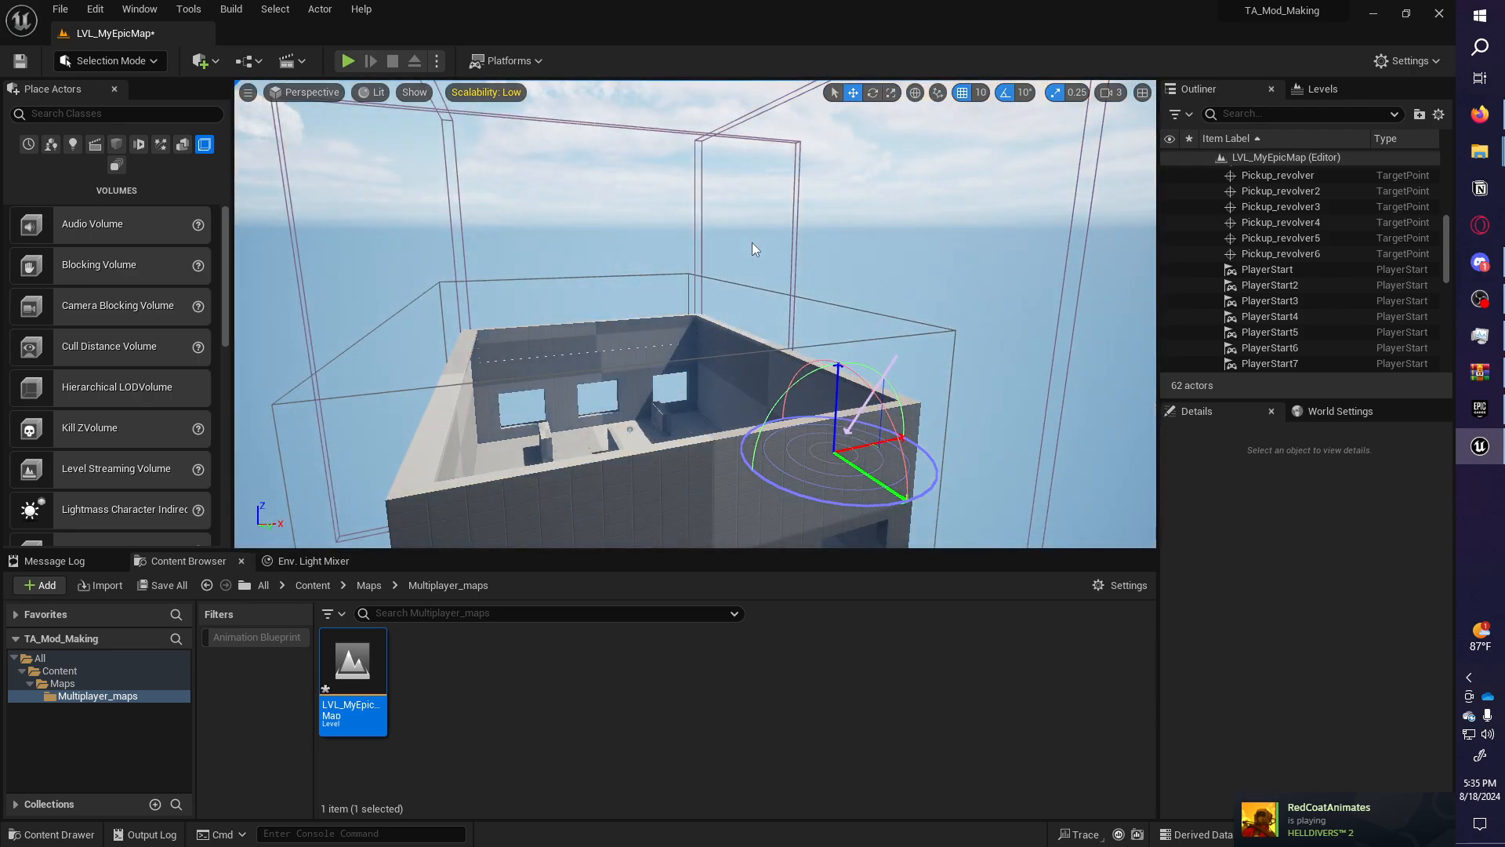
{"action": "key", "text": "ctrl+l"}
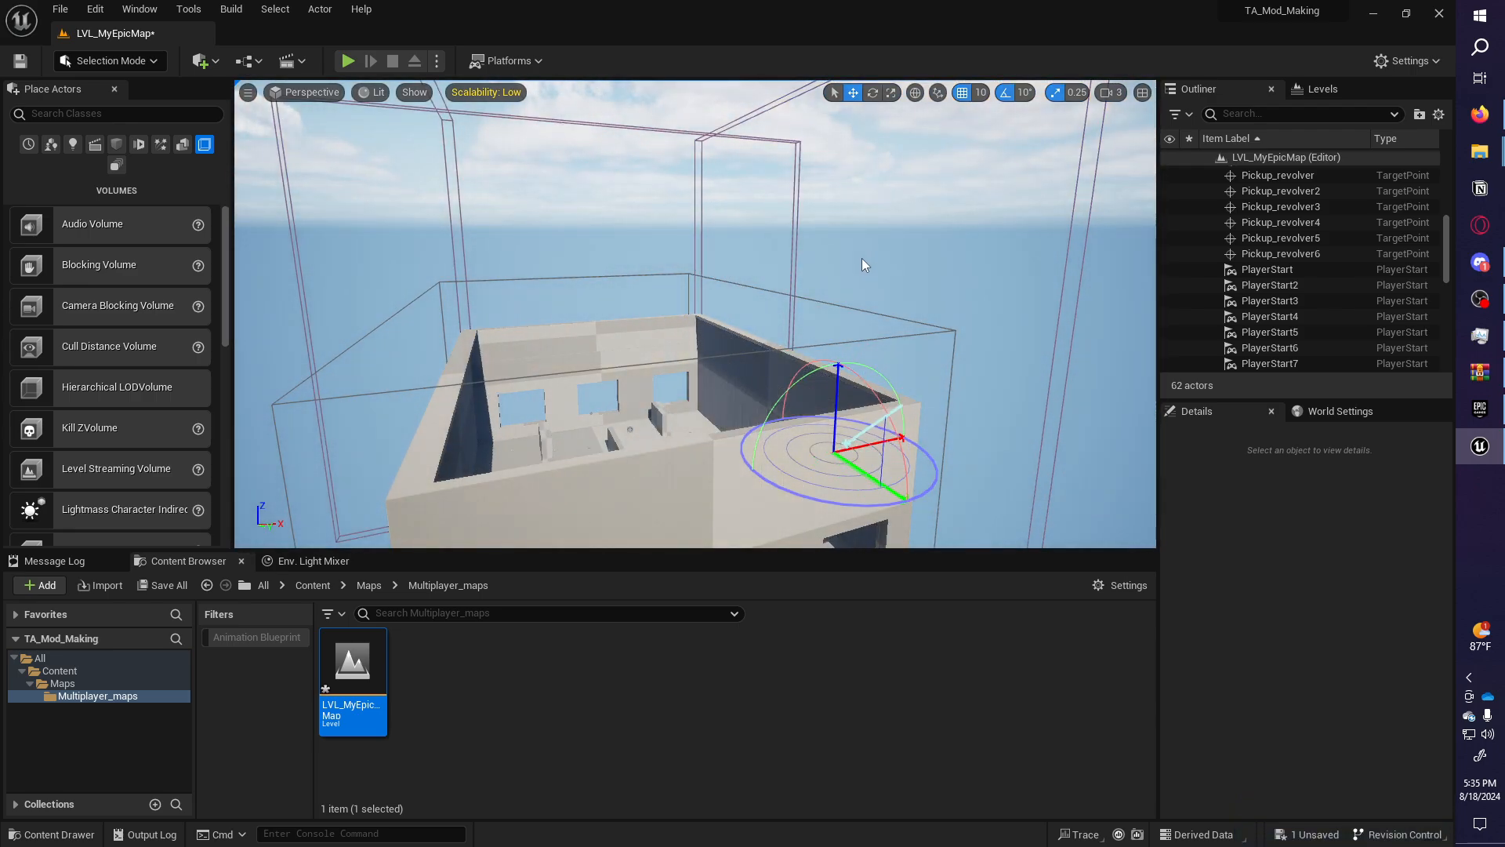
{"action": "key", "text": "ctrl+l"}
{"action": "key", "text": "ctrl+l"}
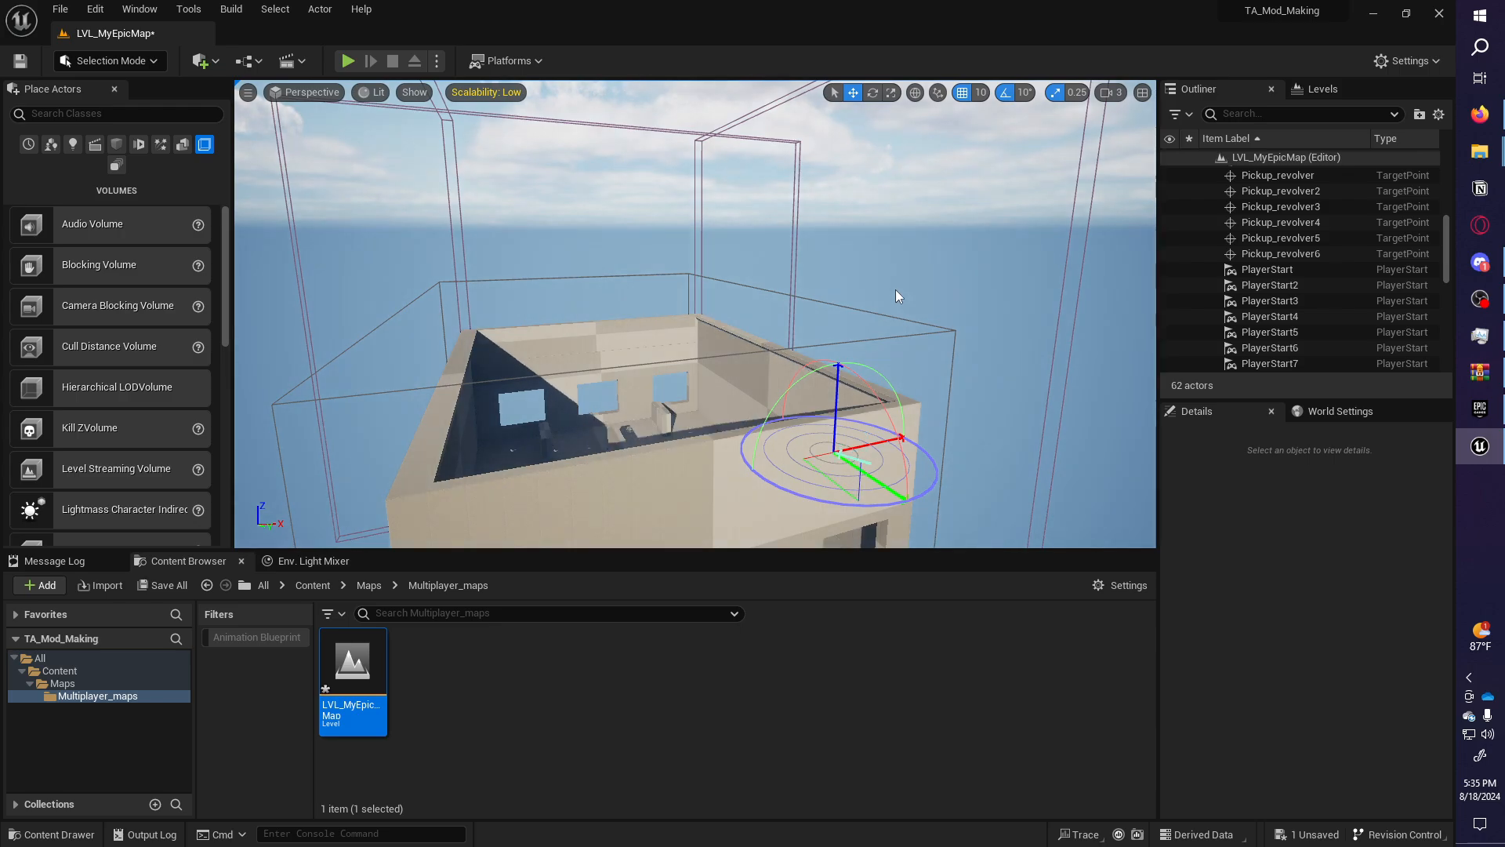
{"action": "key", "text": "ctrl+l"}
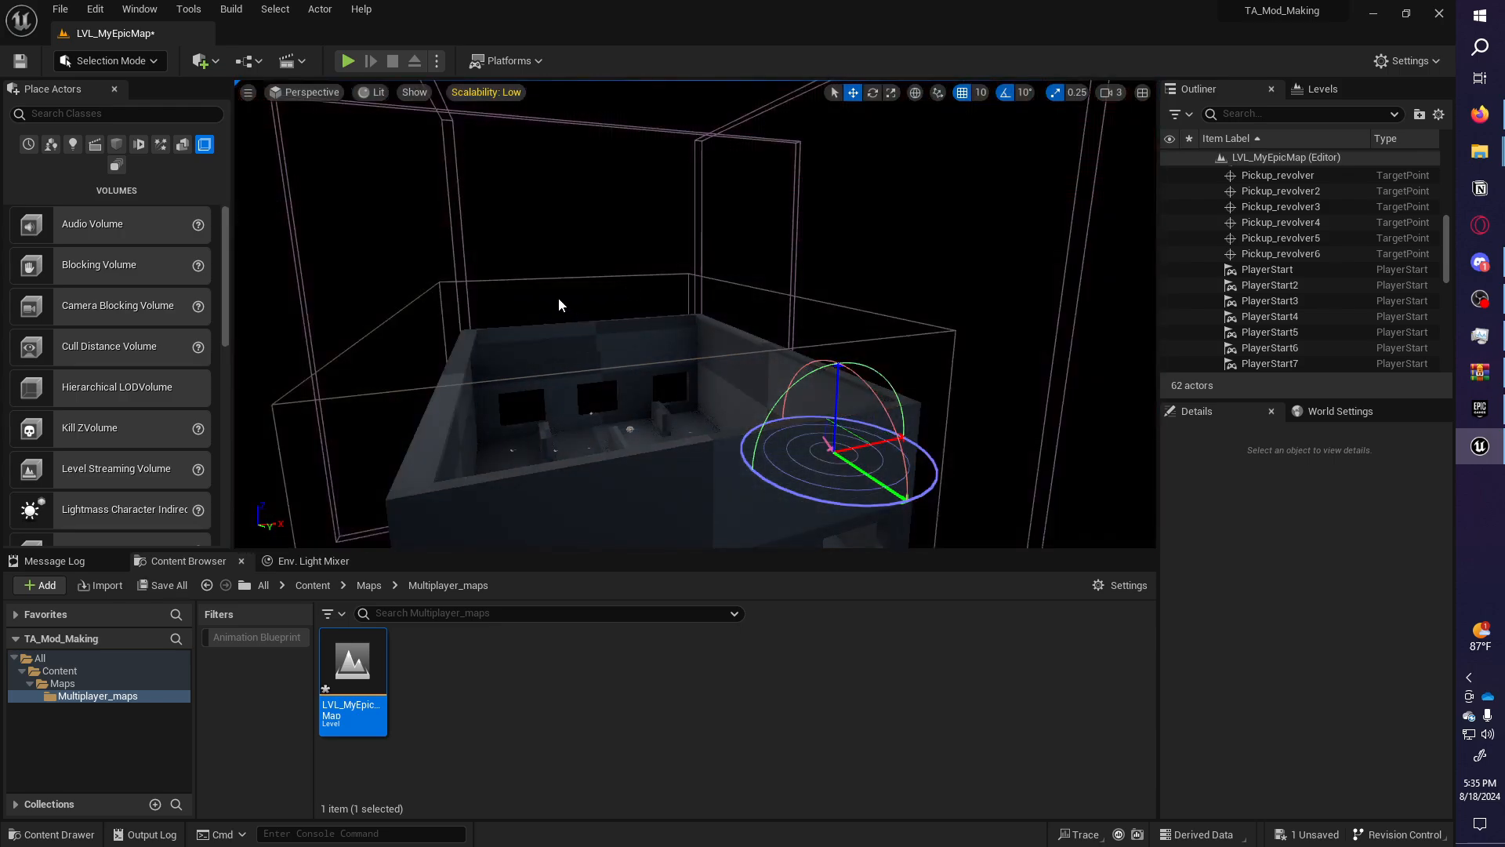
{"action": "key", "text": "ctrl+l"}
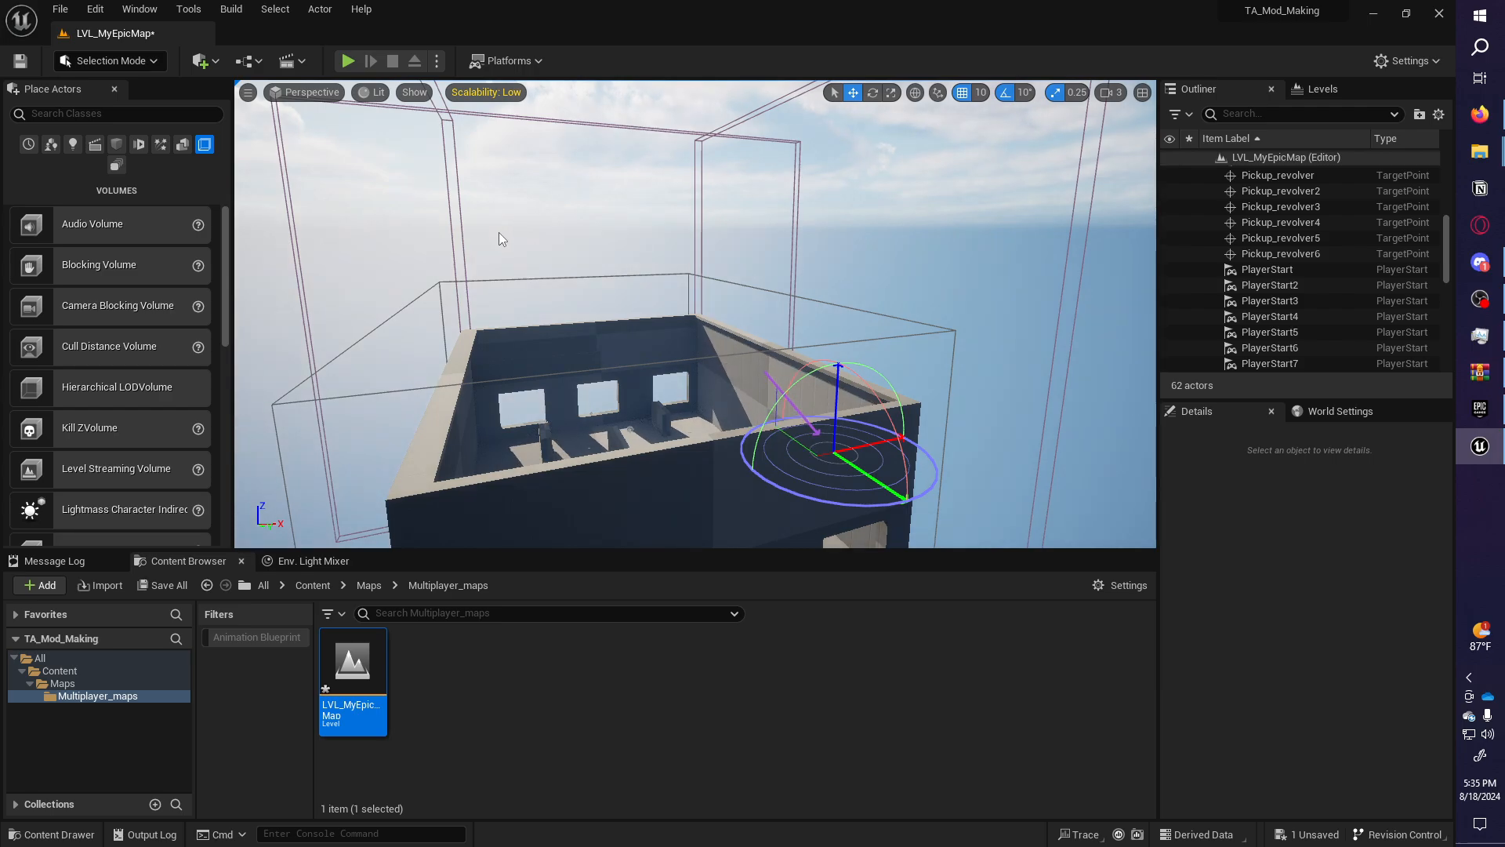
Save the map, then fly inside the building toward the windows.
{"action": "right_click_drag", "start_coordinate": [502, 236], "coordinate": [563, 255]}
{"action": "key", "text": "ctrl+s"}
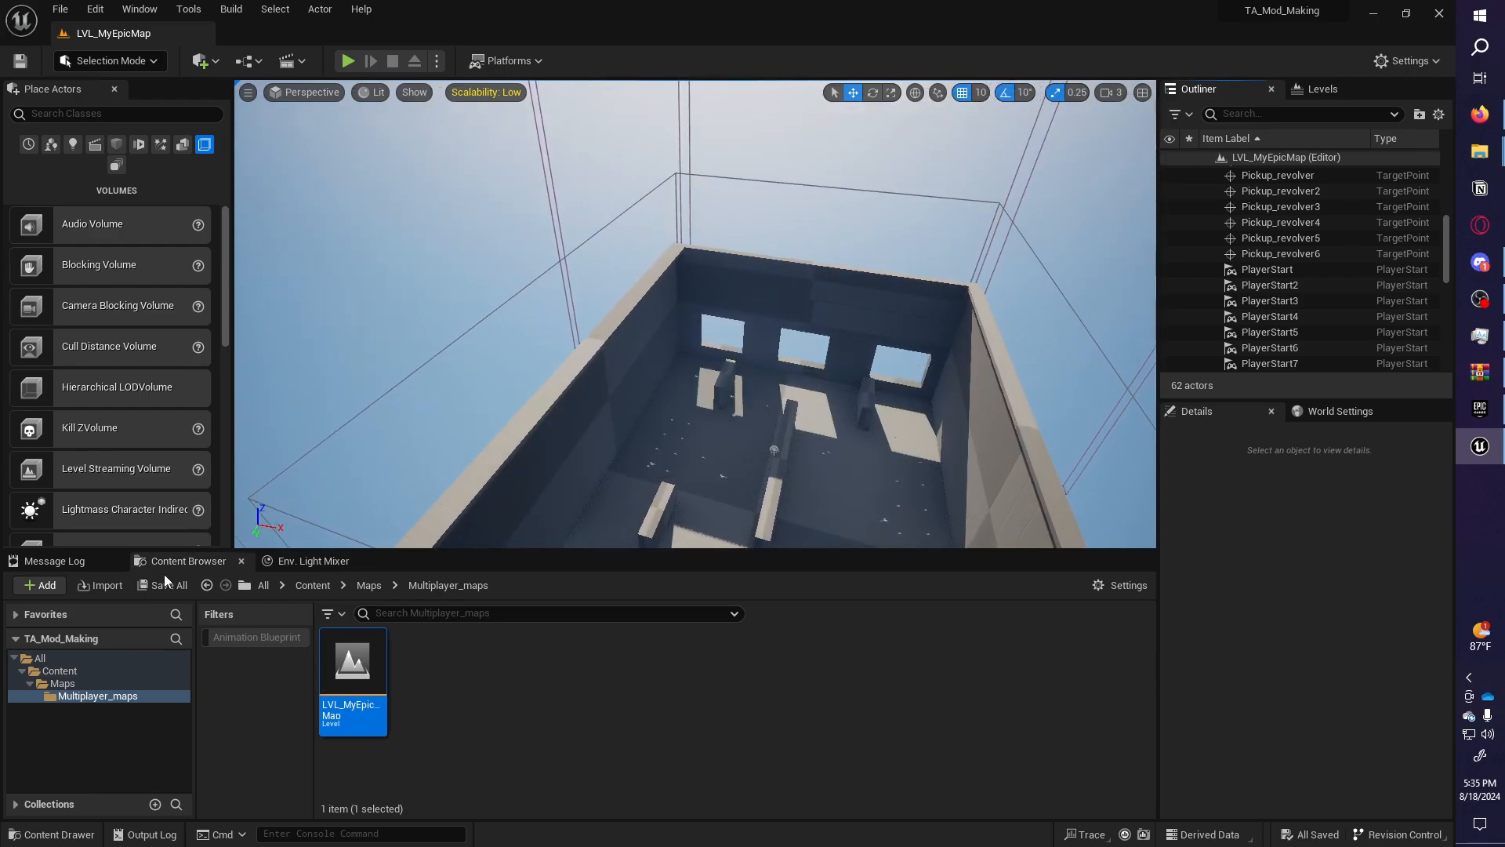
{"action": "key", "text": "w"}
{"action": "right_click_drag", "start_coordinate": [374, 501], "coordinate": [616, 471]}
{"action": "scroll", "coordinate": [314, 498], "scroll_direction": "down", "scroll_amount": 4}
{"action": "key", "text": "a"}
{"action": "right_click_drag", "start_coordinate": [862, 354], "coordinate": [704, 455]}
{"action": "key", "text": "d"}
{"action": "key", "text": "w"}
{"action": "key", "text": "w"}
{"action": "key", "text": "w"}
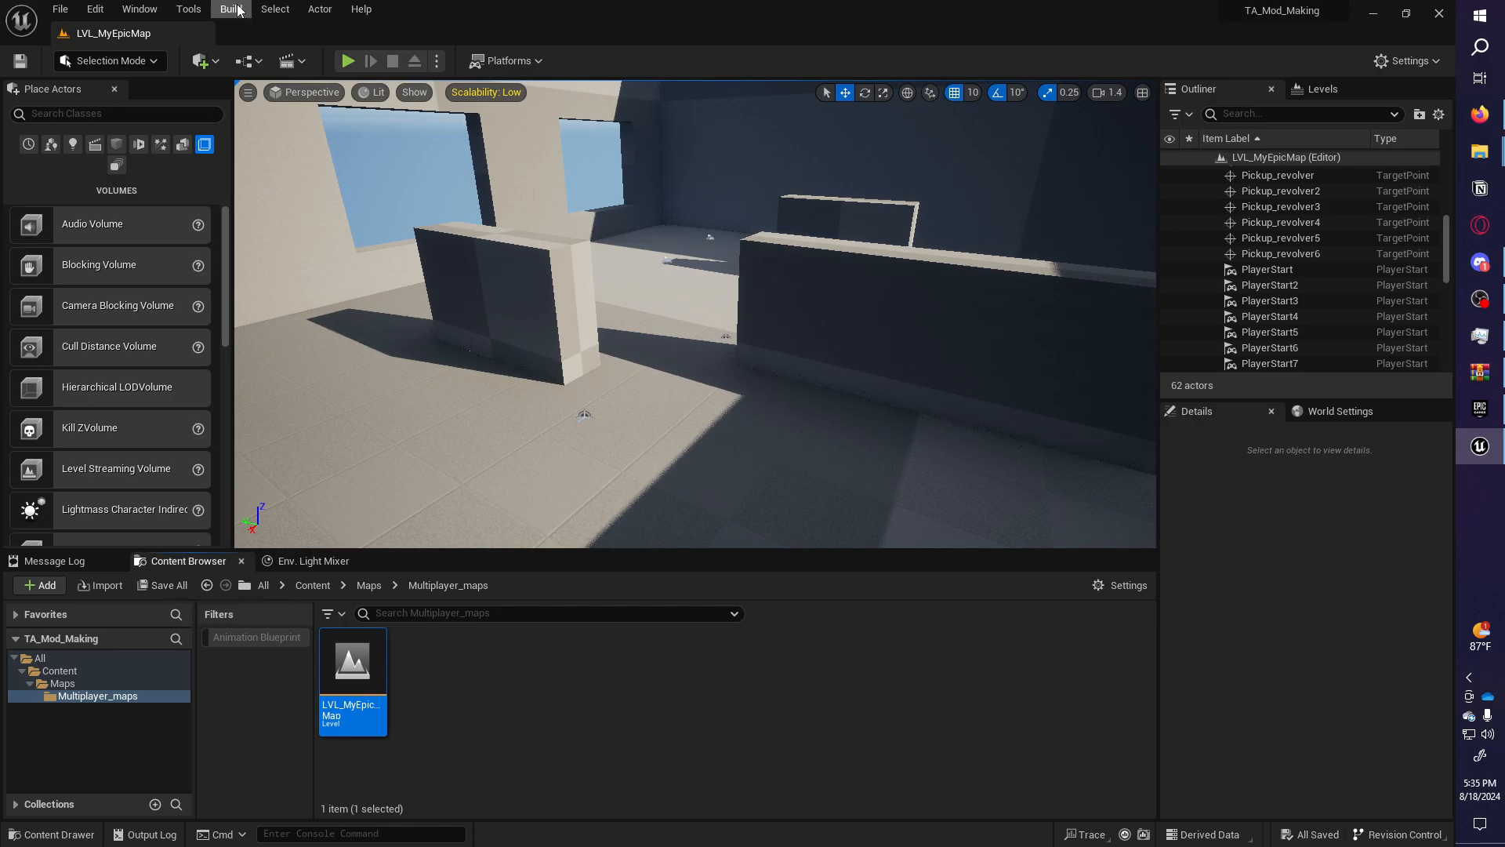
Place a Sphere Reflection Capture from Visual Effects high in the room.
{"action": "left_click", "coordinate": [238, 10]}
{"action": "right_click_drag", "start_coordinate": [666, 194], "coordinate": [752, 157]}
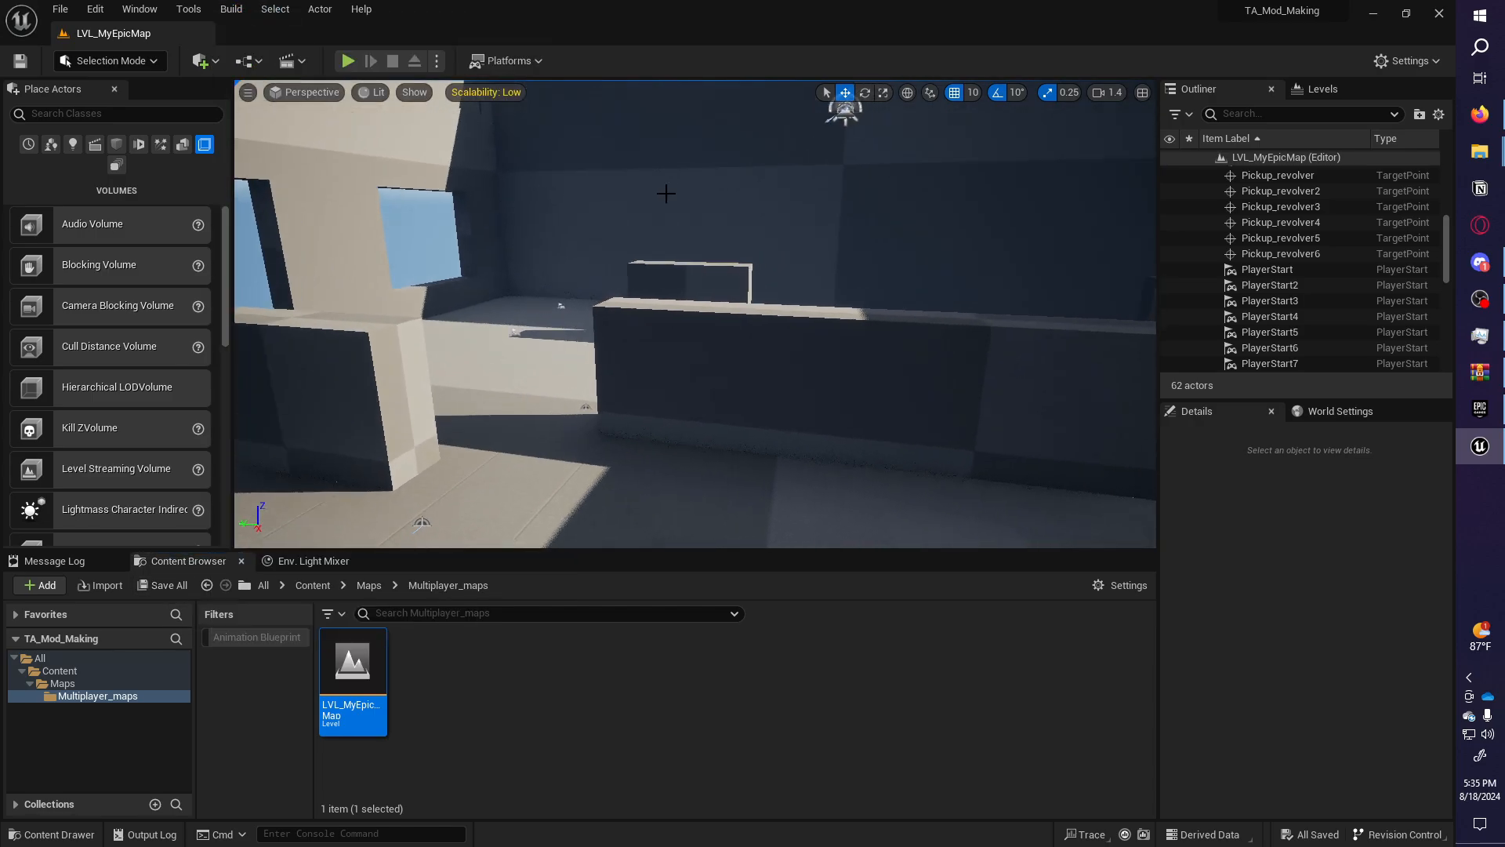
{"action": "left_click", "coordinate": [152, 143]}
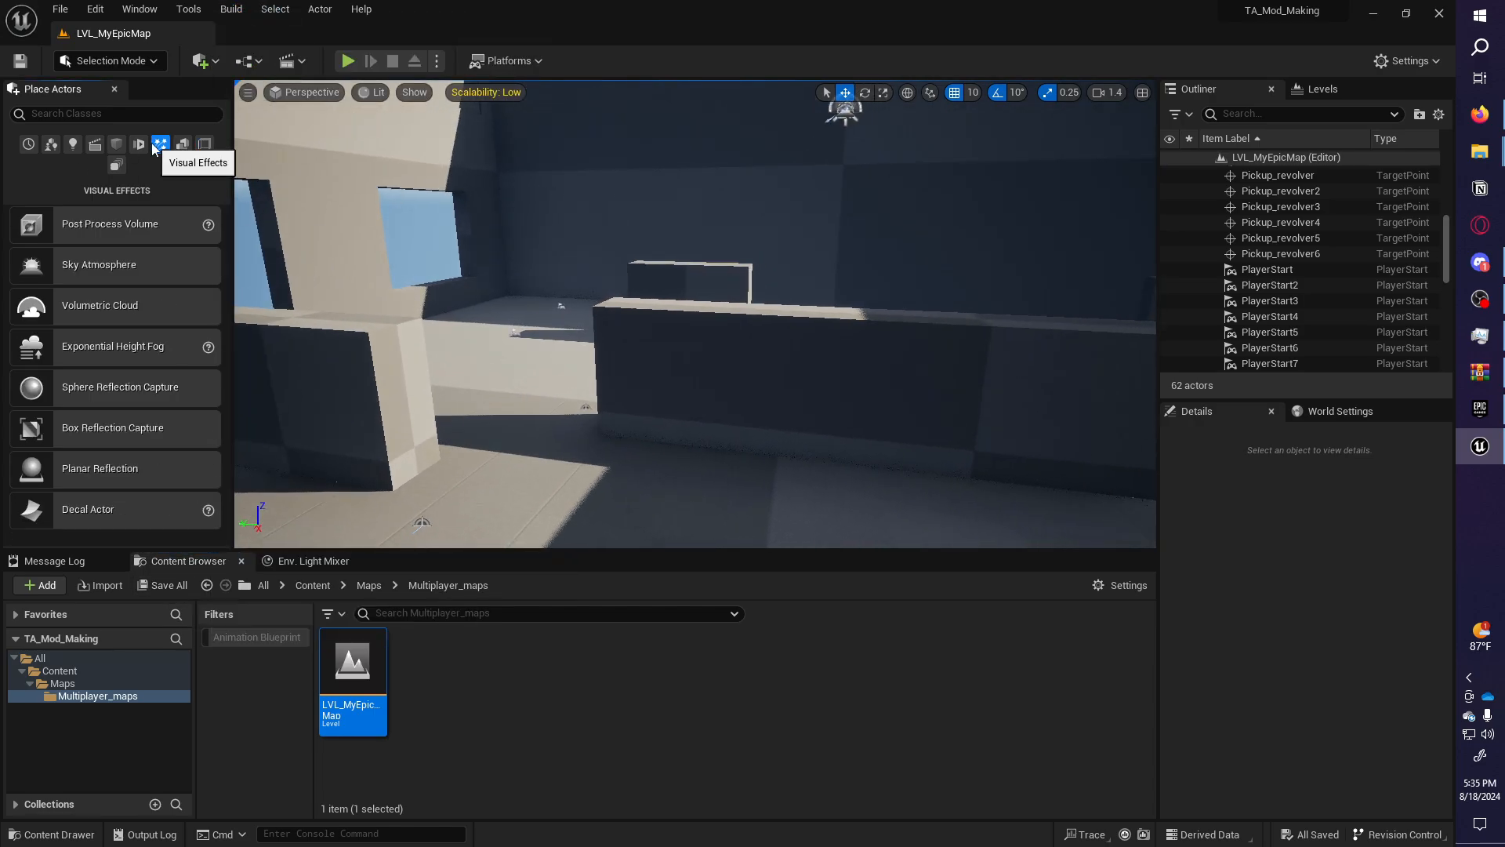
{"action": "right_click_drag", "start_coordinate": [358, 274], "coordinate": [323, 301]}
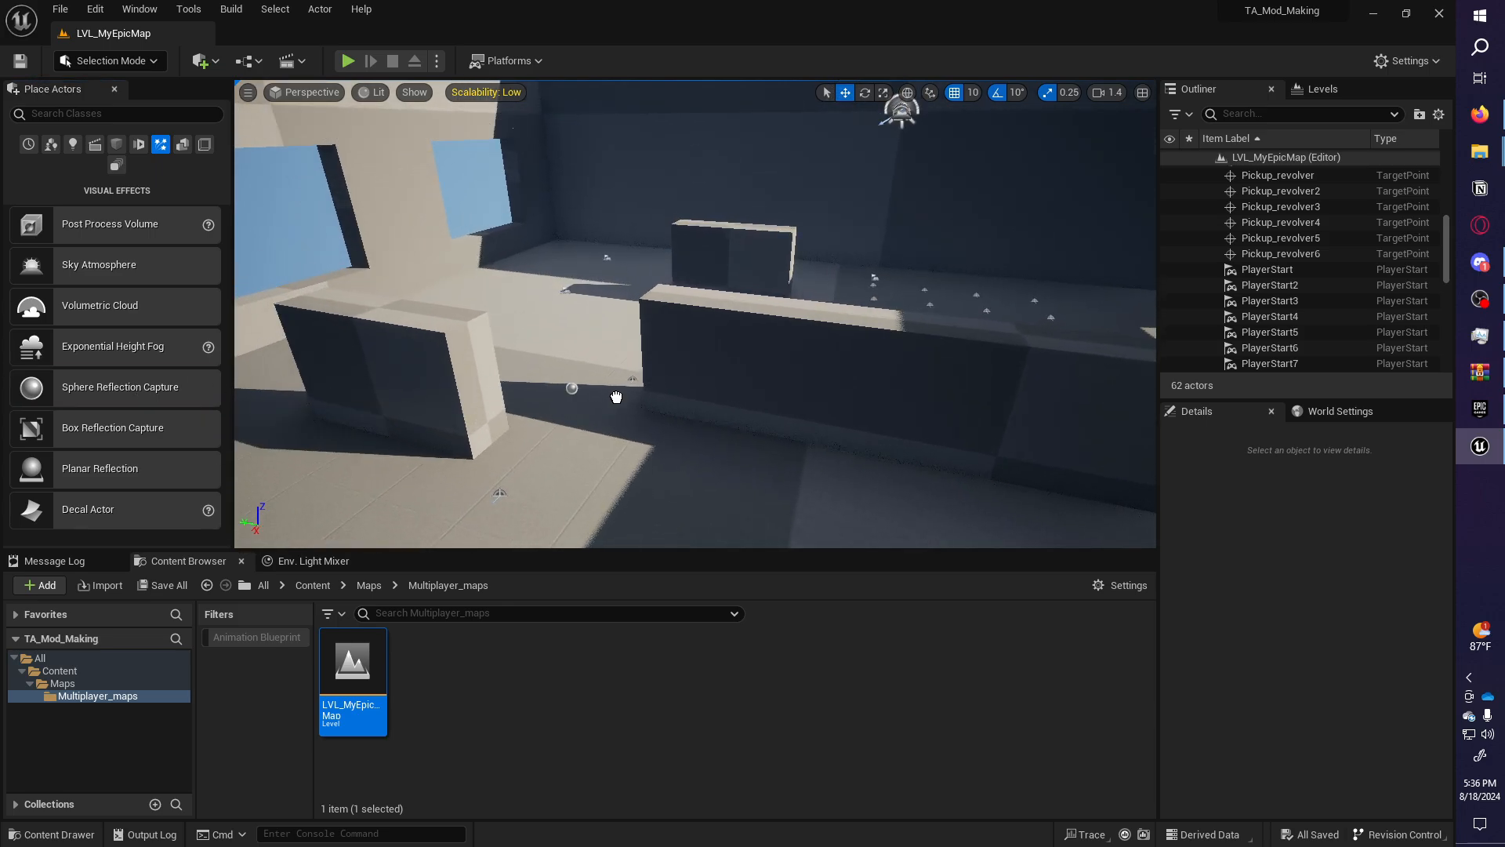
{"action": "left_click_drag", "start_coordinate": [182, 387], "coordinate": [615, 426]}
{"action": "right_click_drag", "start_coordinate": [615, 426], "coordinate": [618, 388]}
{"action": "left_click_drag", "start_coordinate": [609, 235], "coordinate": [601, 176]}
{"action": "left_click_drag", "start_coordinate": [617, 236], "coordinate": [758, 155]}
{"action": "right_click_drag", "start_coordinate": [756, 155], "coordinate": [690, 155]}
Alt-drag copies of the reflection capture around the room, then save everything.
{"action": "left_click_drag", "start_coordinate": [864, 274], "coordinate": [792, 335], "text": "alt"}
{"action": "mouse_move", "coordinate": [792, 335]}
{"action": "right_mouse_down"}
{"action": "mouse_move", "coordinate": [831, 235]}
{"action": "mouse_move", "coordinate": [786, 320]}
{"action": "right_mouse_up"}
{"action": "left_click_drag", "start_coordinate": [828, 370], "coordinate": [837, 227], "text": "alt"}
{"action": "left_click", "coordinate": [161, 585]}
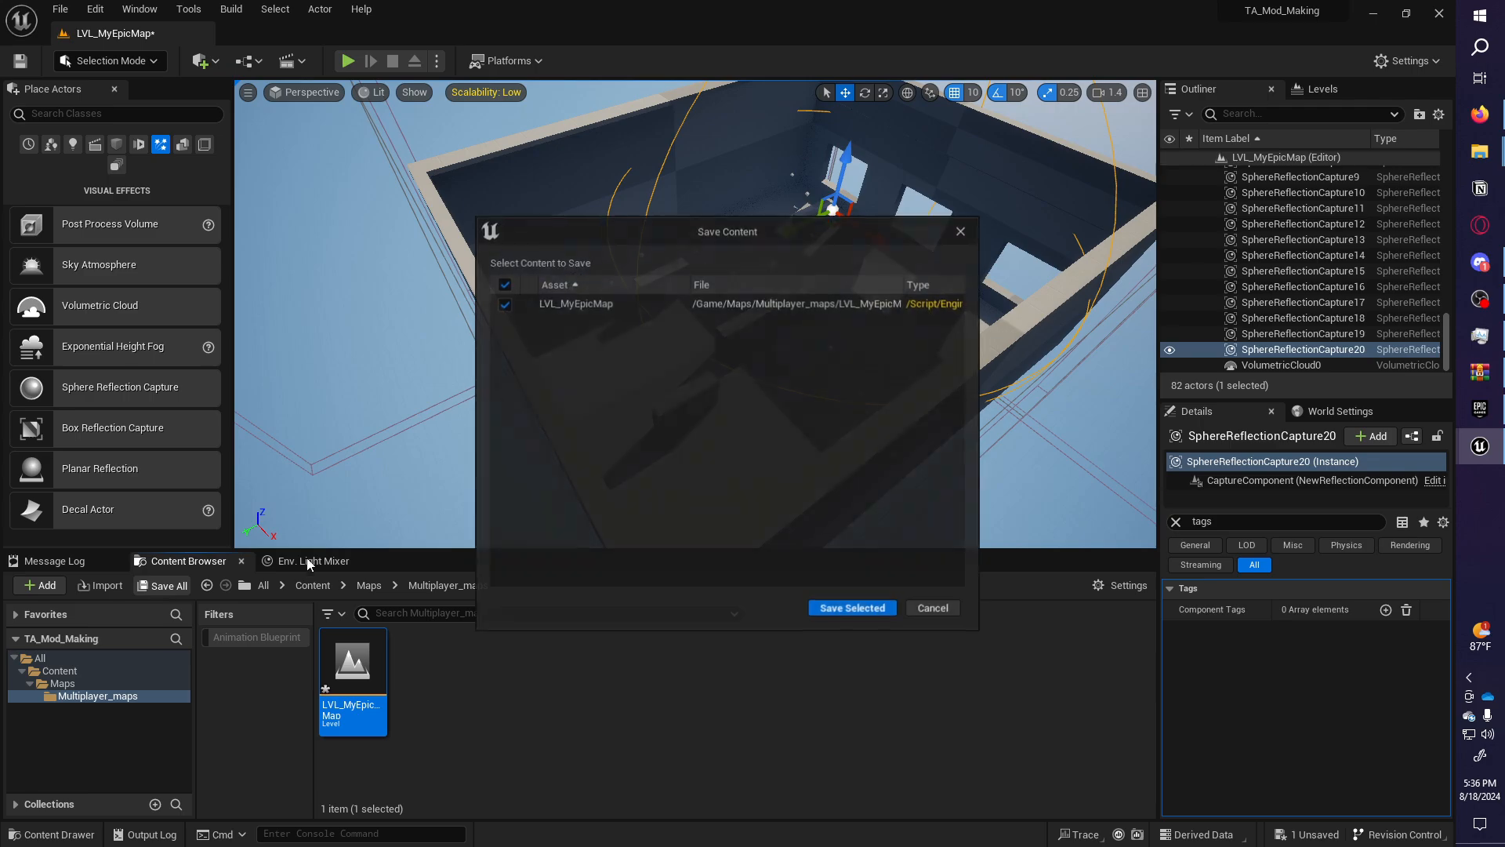
{"action": "left_click", "coordinate": [853, 612]}
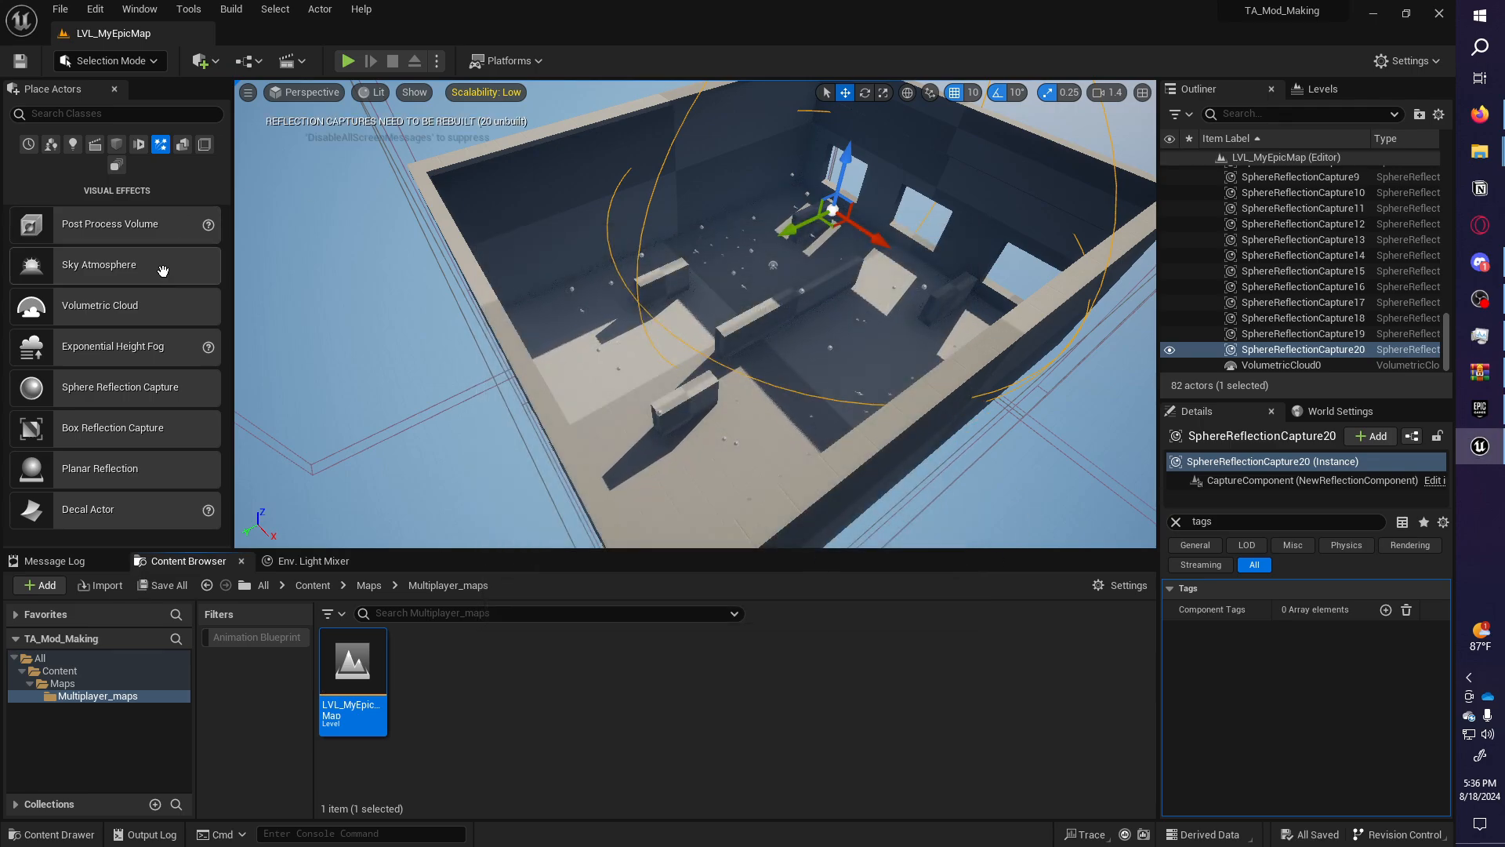
Delete the unwanted PostProcessVolume from the room.
{"action": "key", "text": "w"}
{"action": "right_click_drag", "start_coordinate": [628, 313], "coordinate": [745, 185]}
{"action": "left_click_drag", "start_coordinate": [141, 262], "coordinate": [674, 470]}
{"action": "left_click", "coordinate": [1176, 522]}
{"action": "right_click_drag", "start_coordinate": [780, 458], "coordinate": [323, 276]}
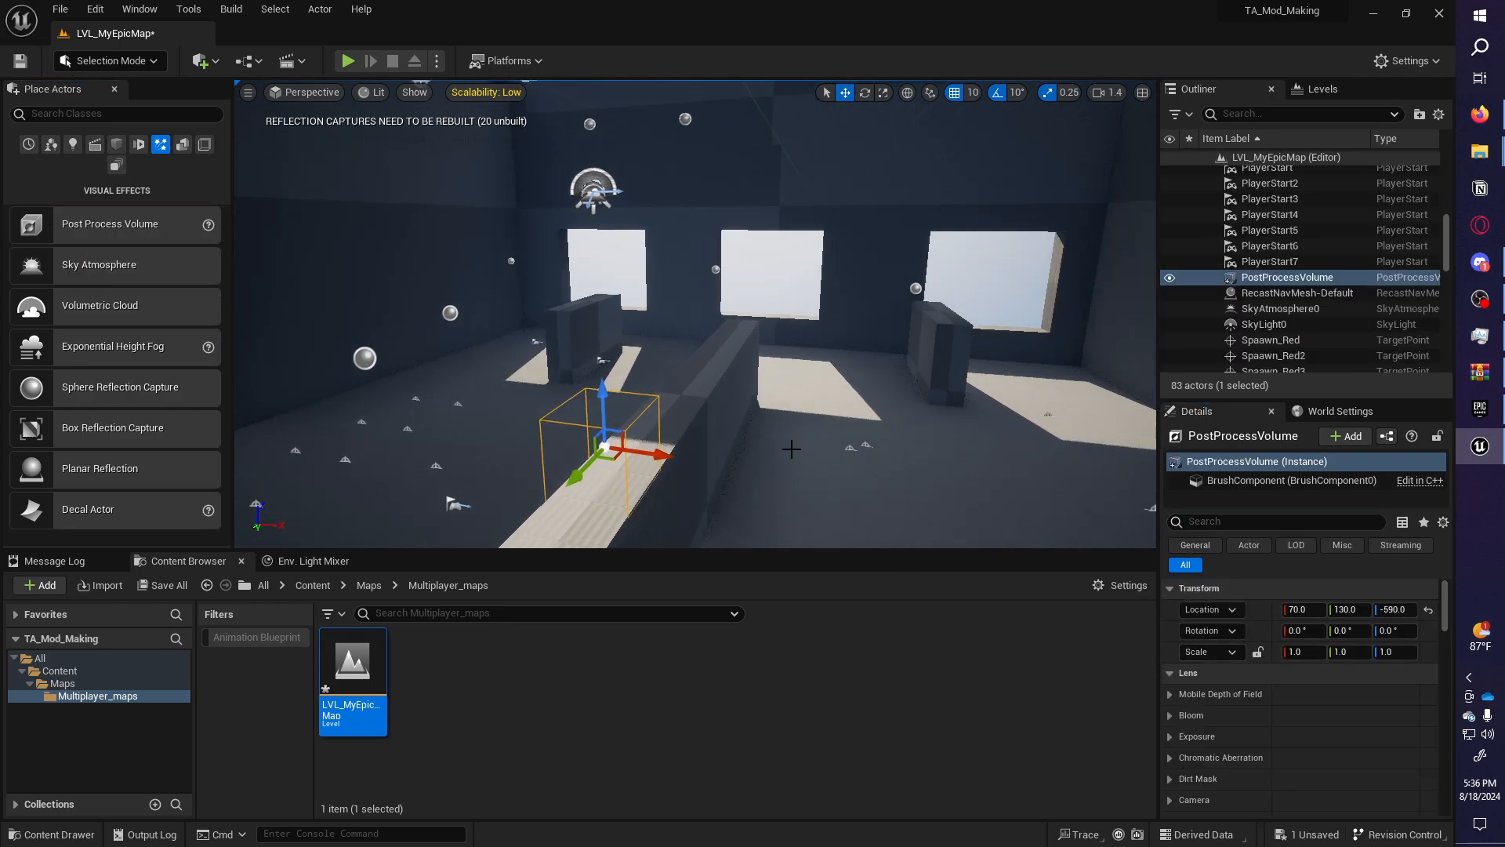
{"action": "key", "text": "Delete"}
Run Build All Levels to bake lighting and navigation.
{"action": "left_click", "coordinate": [229, 10]}
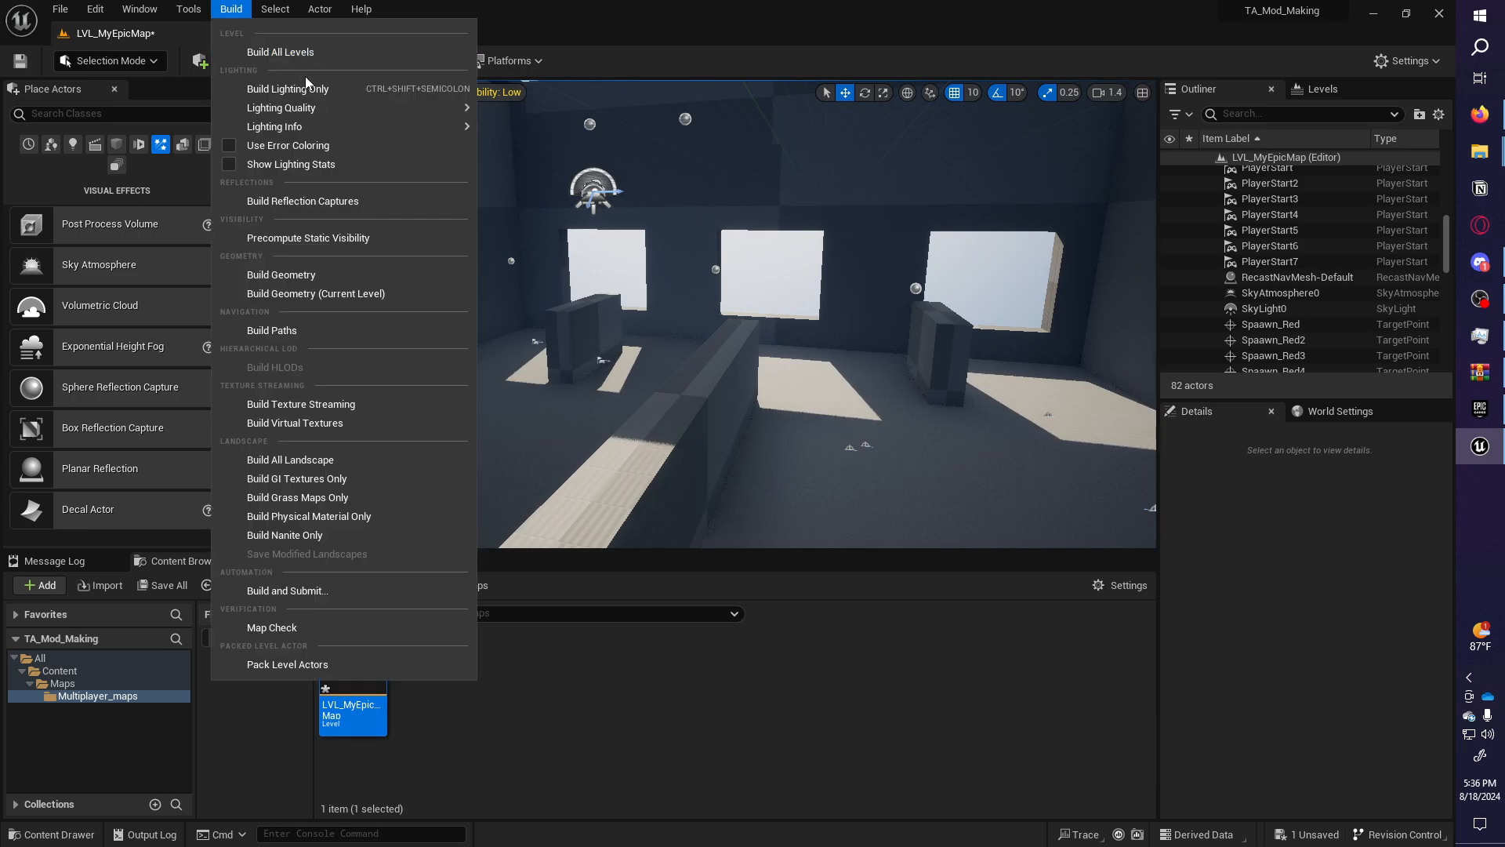
{"action": "left_click", "coordinate": [323, 57]}
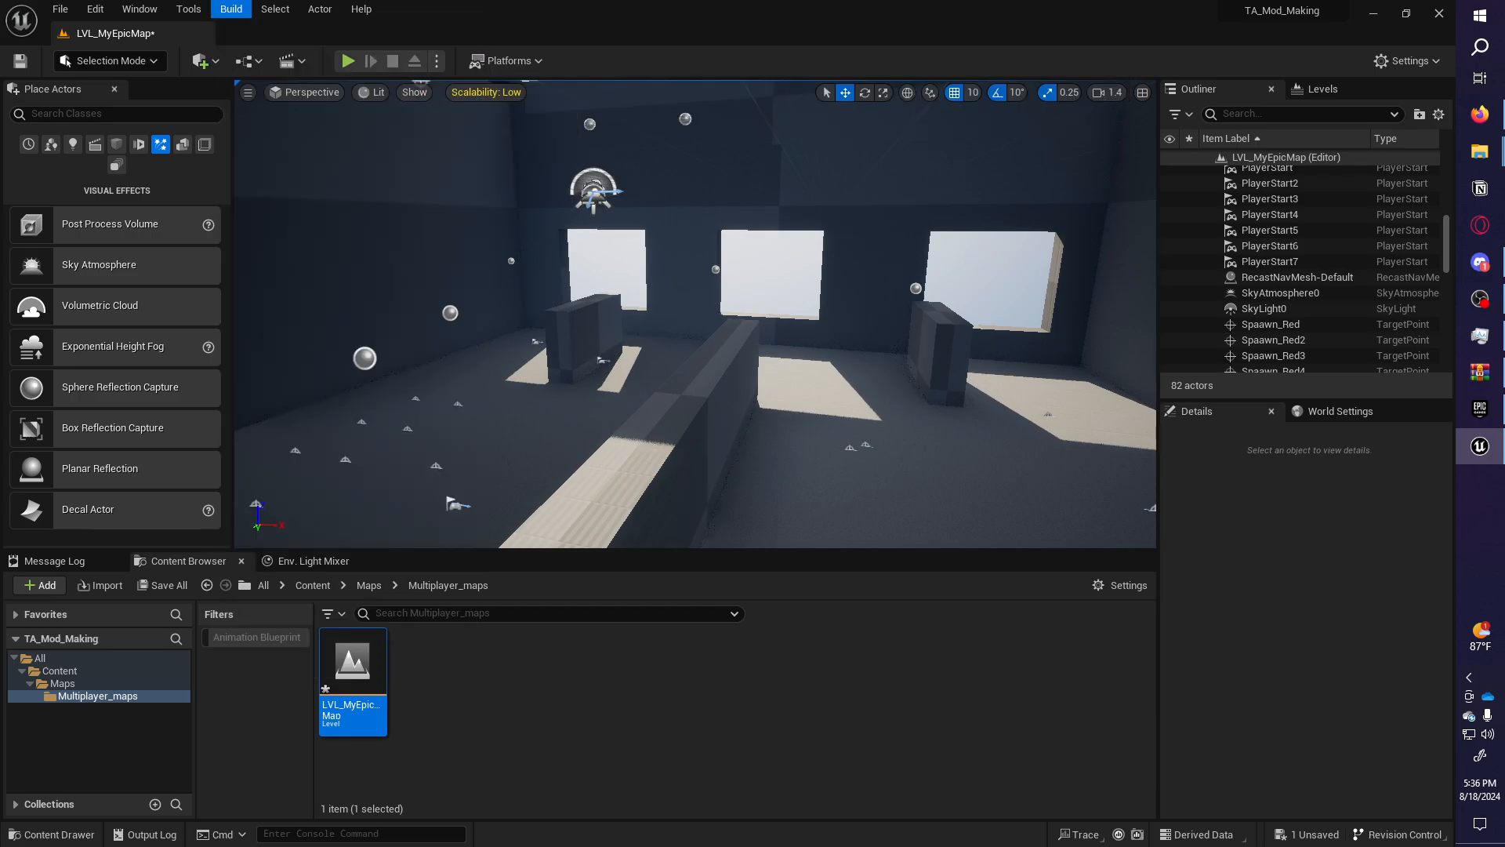
{"action": "left_click", "coordinate": [231, 9]}
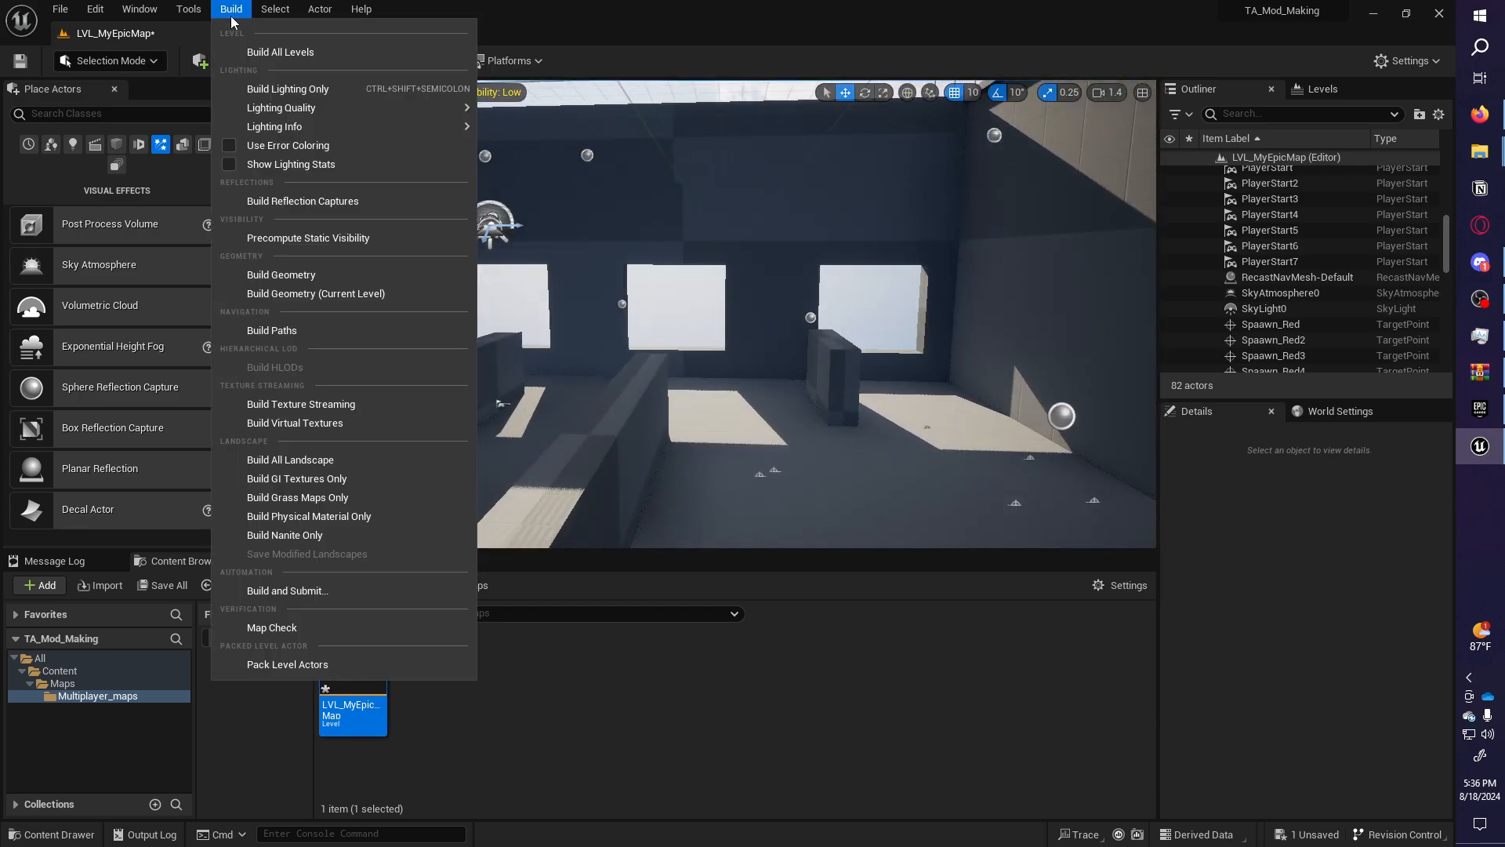
{"action": "left_click", "coordinate": [269, 55]}
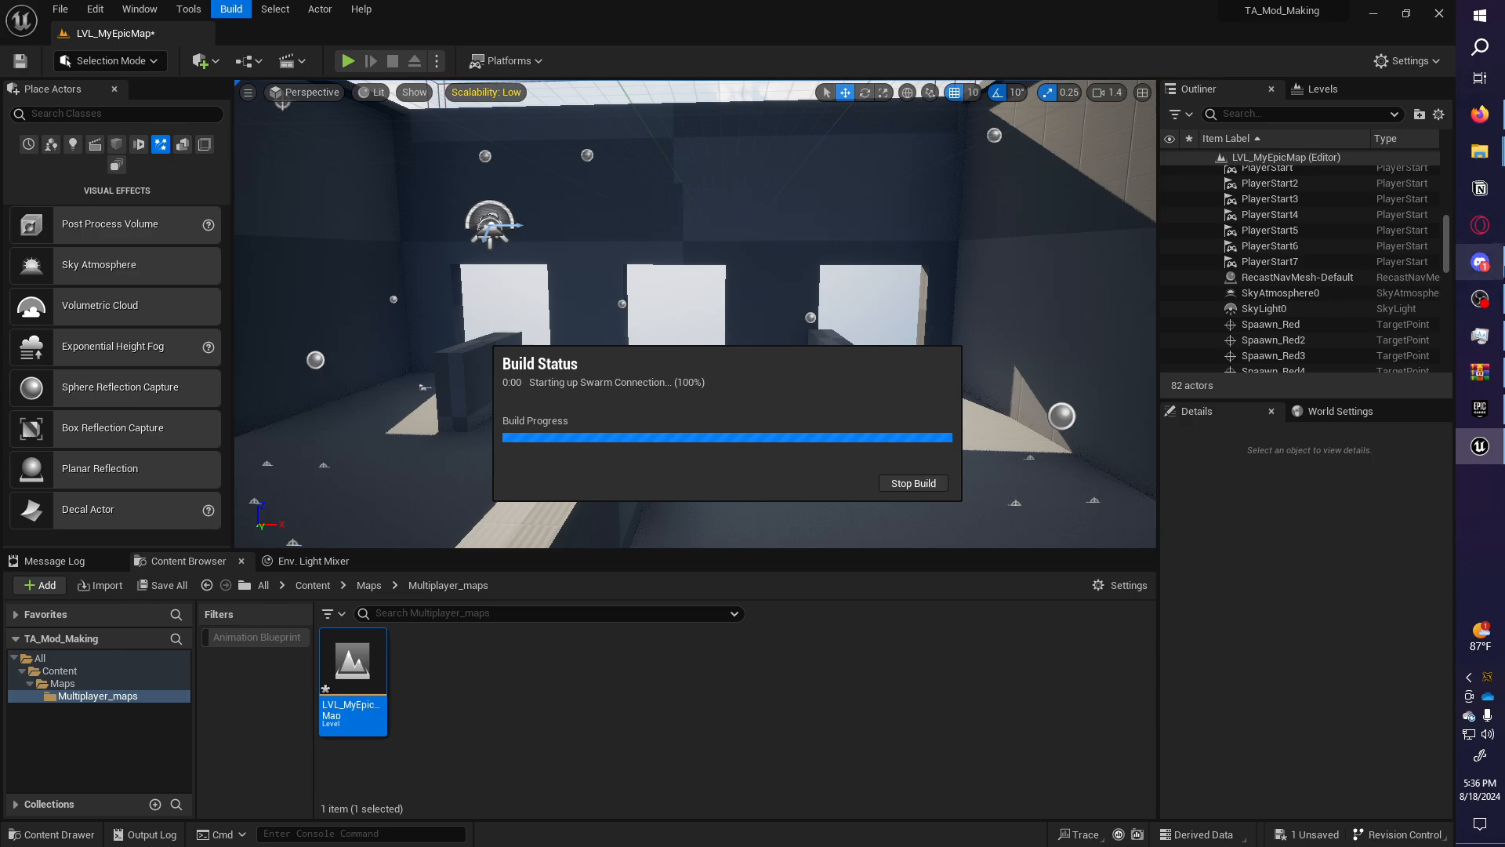
{"action": "mouse_move", "coordinate": [1500, 271]}
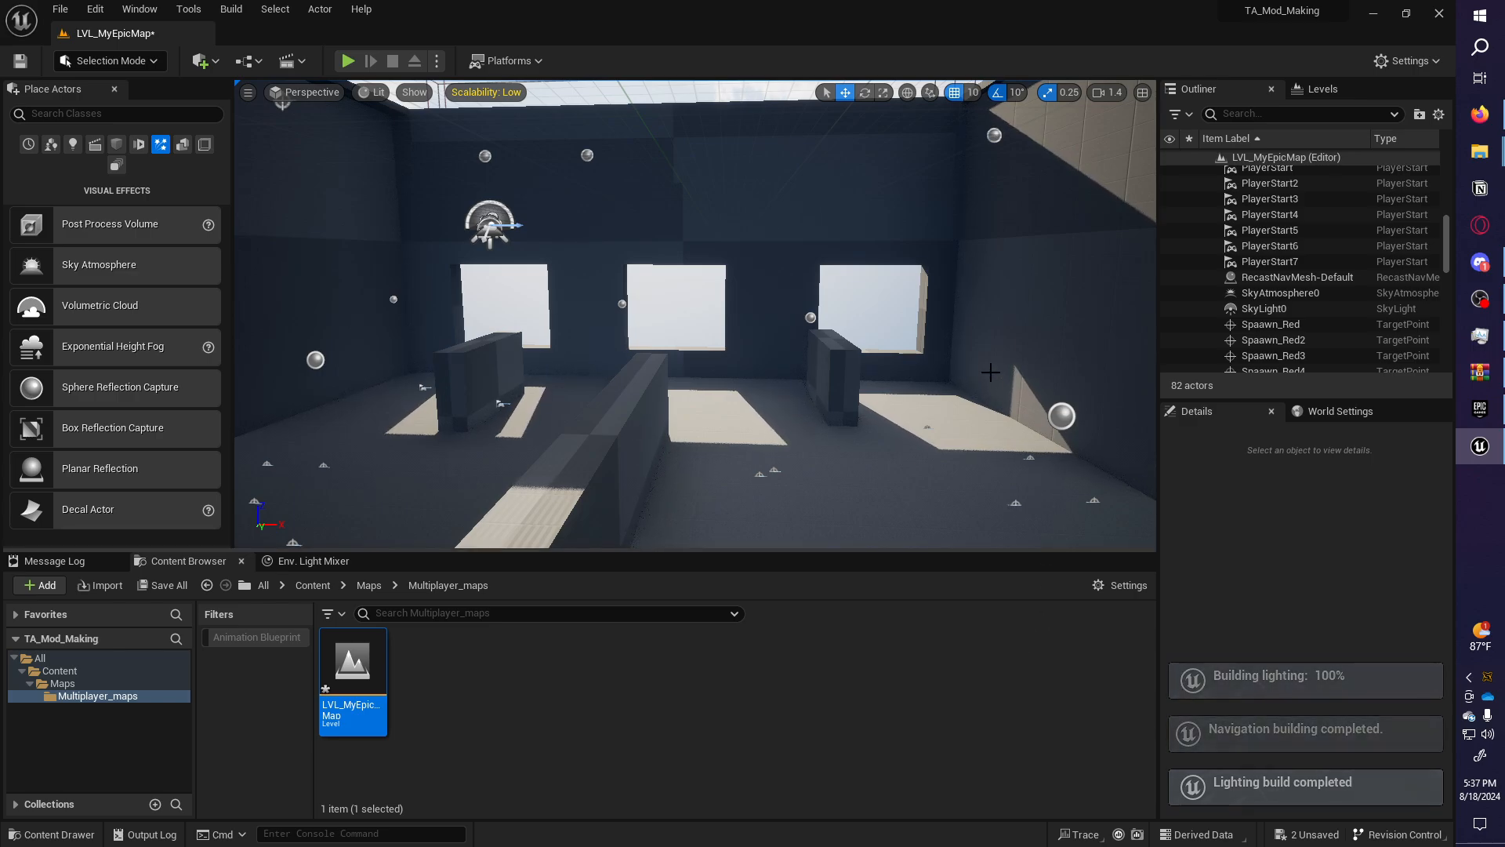
Save the map together with its new LVL_MyEpicMap_BuiltData.
{"action": "right_click_drag", "start_coordinate": [990, 373], "coordinate": [729, 376]}
{"action": "key", "text": "p"}
{"action": "mouse_move", "coordinate": [991, 372]}
{"action": "right_mouse_down"}
{"action": "mouse_move", "coordinate": [609, 365]}
{"action": "mouse_move", "coordinate": [991, 373]}
{"action": "right_mouse_up"}
{"action": "key", "text": "p"}
{"action": "left_click", "coordinate": [163, 584]}
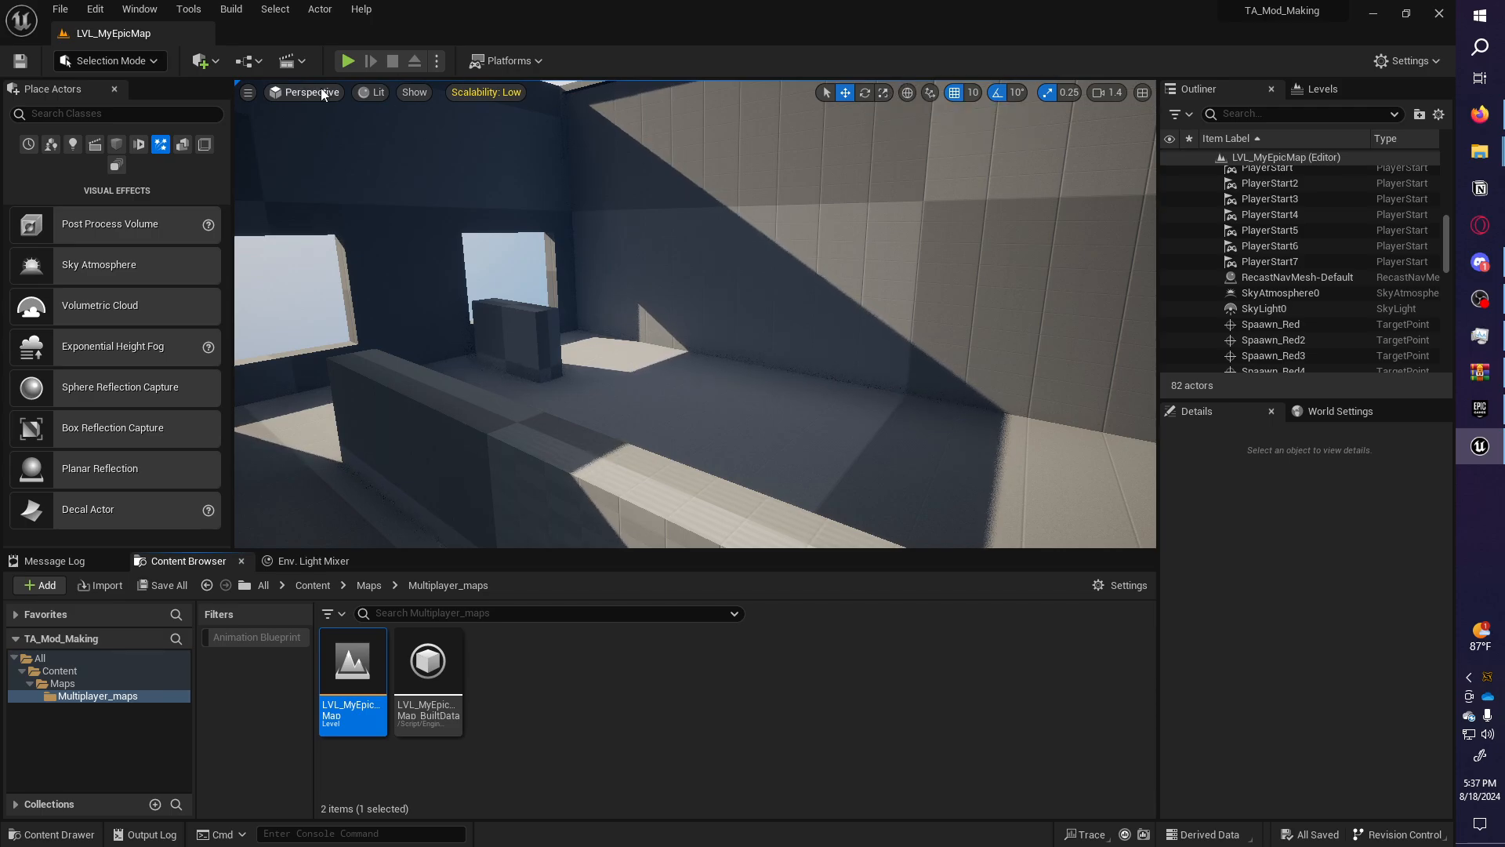
{"action": "mouse_move", "coordinate": [750, 382]}
{"action": "right_mouse_down"}
{"action": "mouse_move", "coordinate": [961, 384]}
{"action": "mouse_move", "coordinate": [937, 369]}
{"action": "mouse_move", "coordinate": [926, 380]}
{"action": "mouse_move", "coordinate": [964, 439]}
{"action": "mouse_move", "coordinate": [1098, 400]}
{"action": "mouse_move", "coordinate": [1066, 392]}
{"action": "right_mouse_up"}
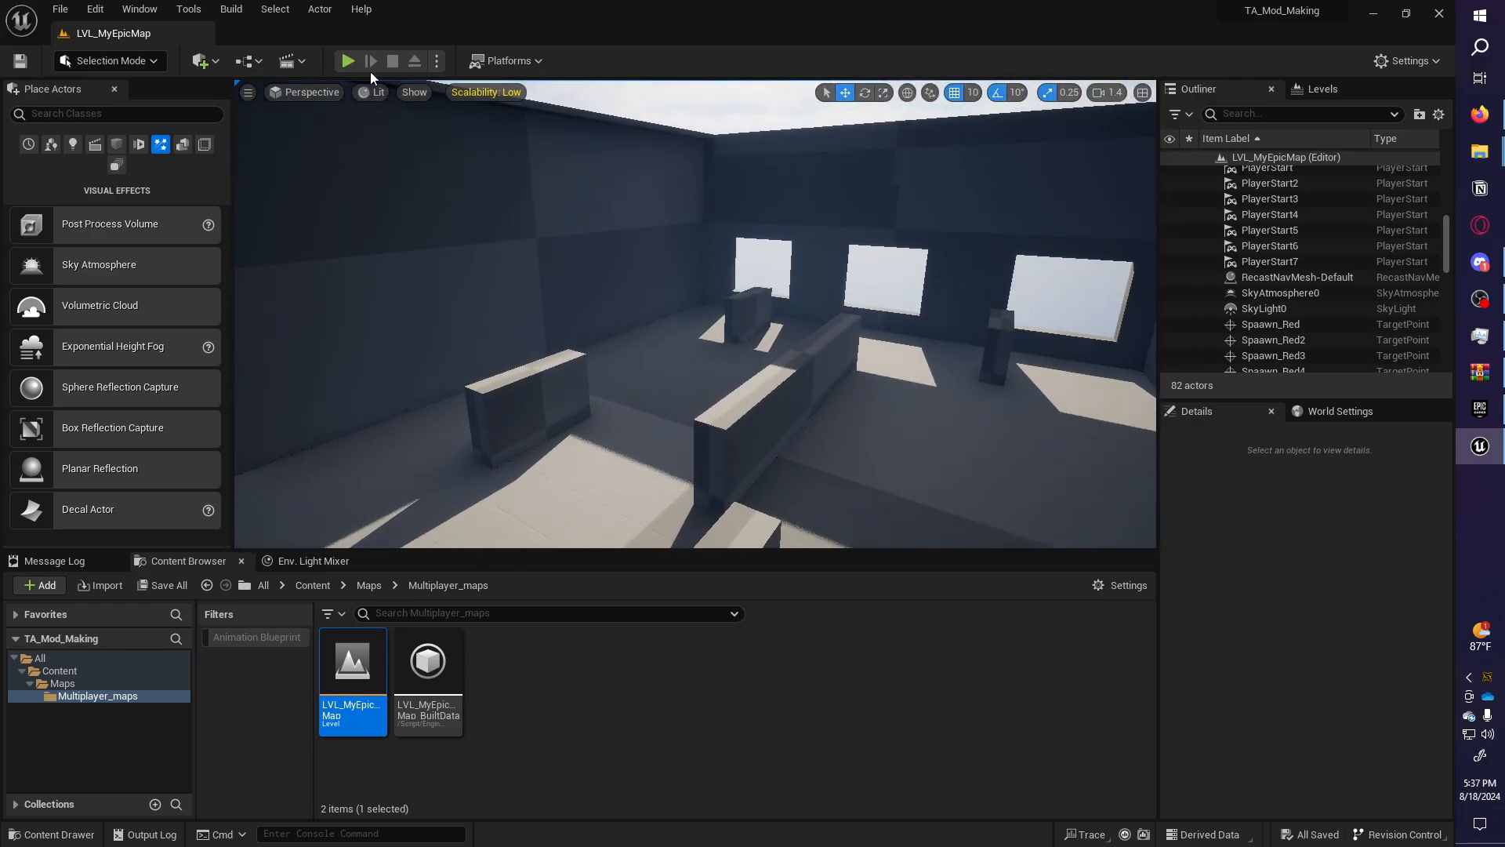
Cook the project's content for Windows from the Platforms menu.
{"action": "left_click", "coordinate": [519, 62]}
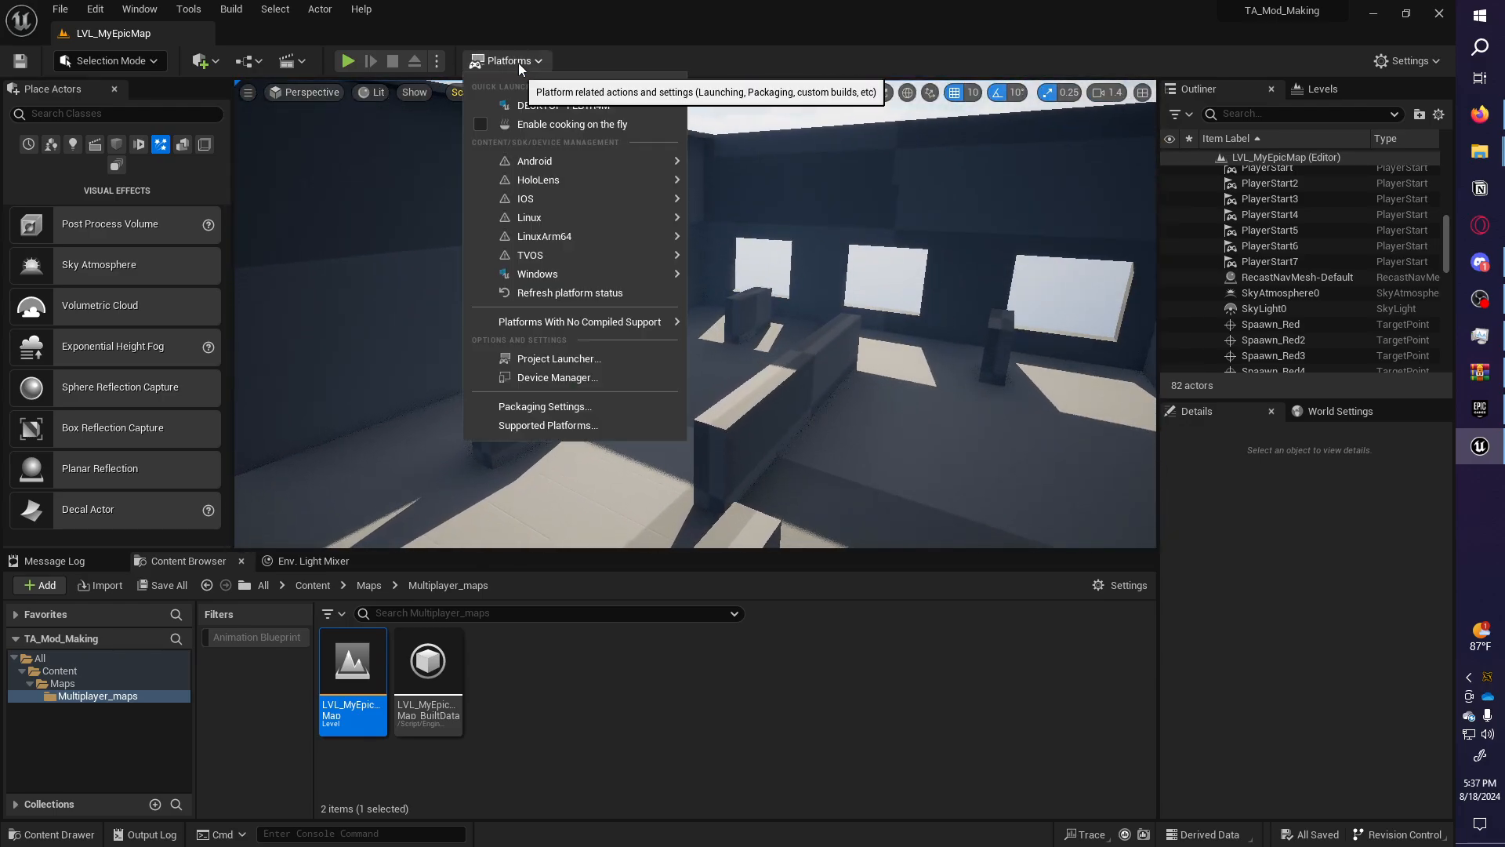
{"action": "mouse_move", "coordinate": [555, 273]}
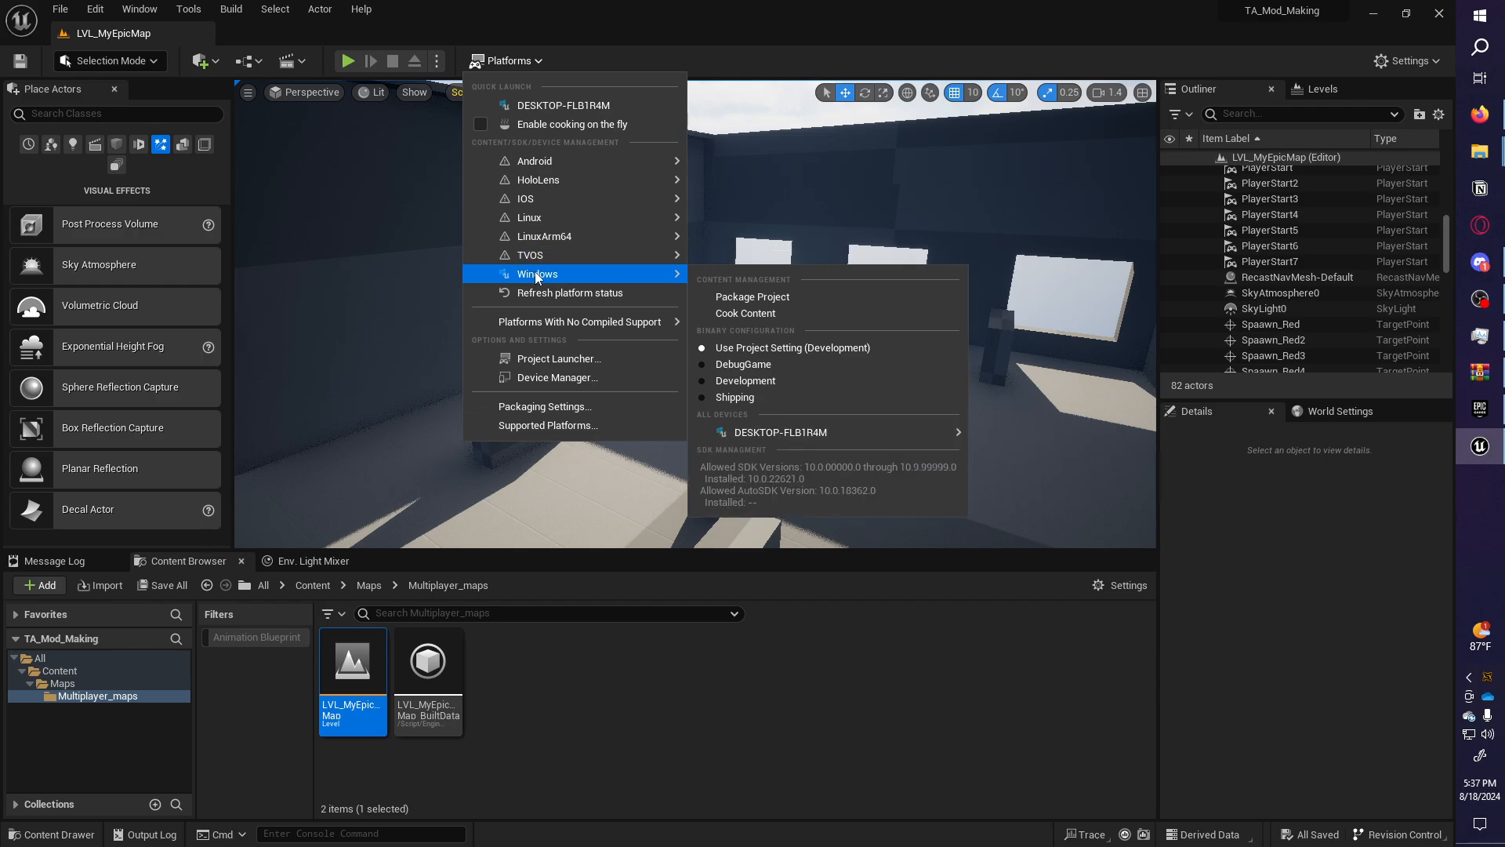
{"action": "left_click", "coordinate": [752, 313]}
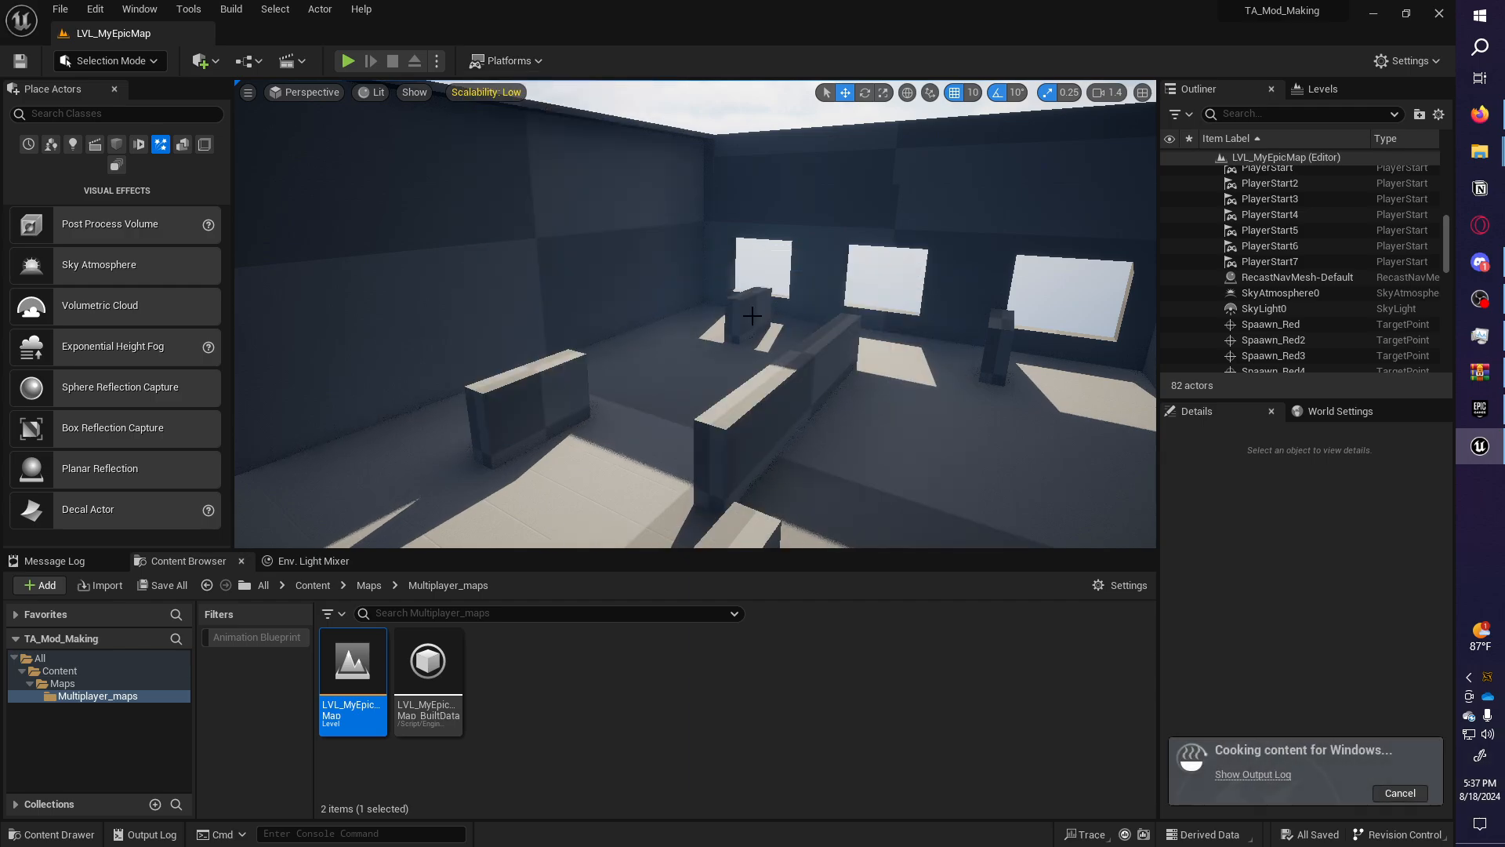
Show the Output Log for the cook and clear it.
{"action": "left_click", "coordinate": [1279, 775]}
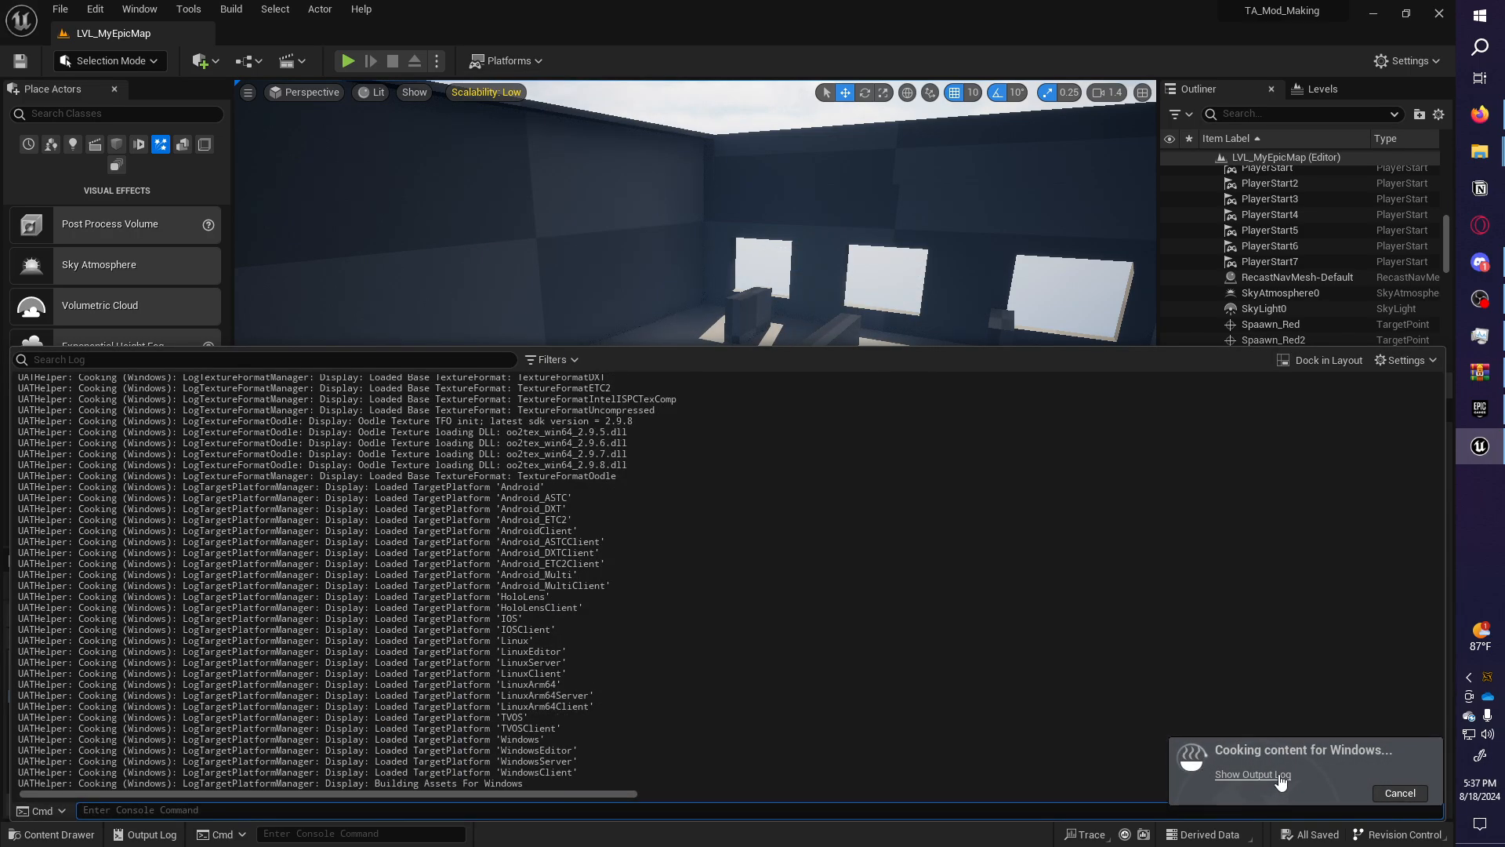
{"action": "right_click", "coordinate": [976, 615]}
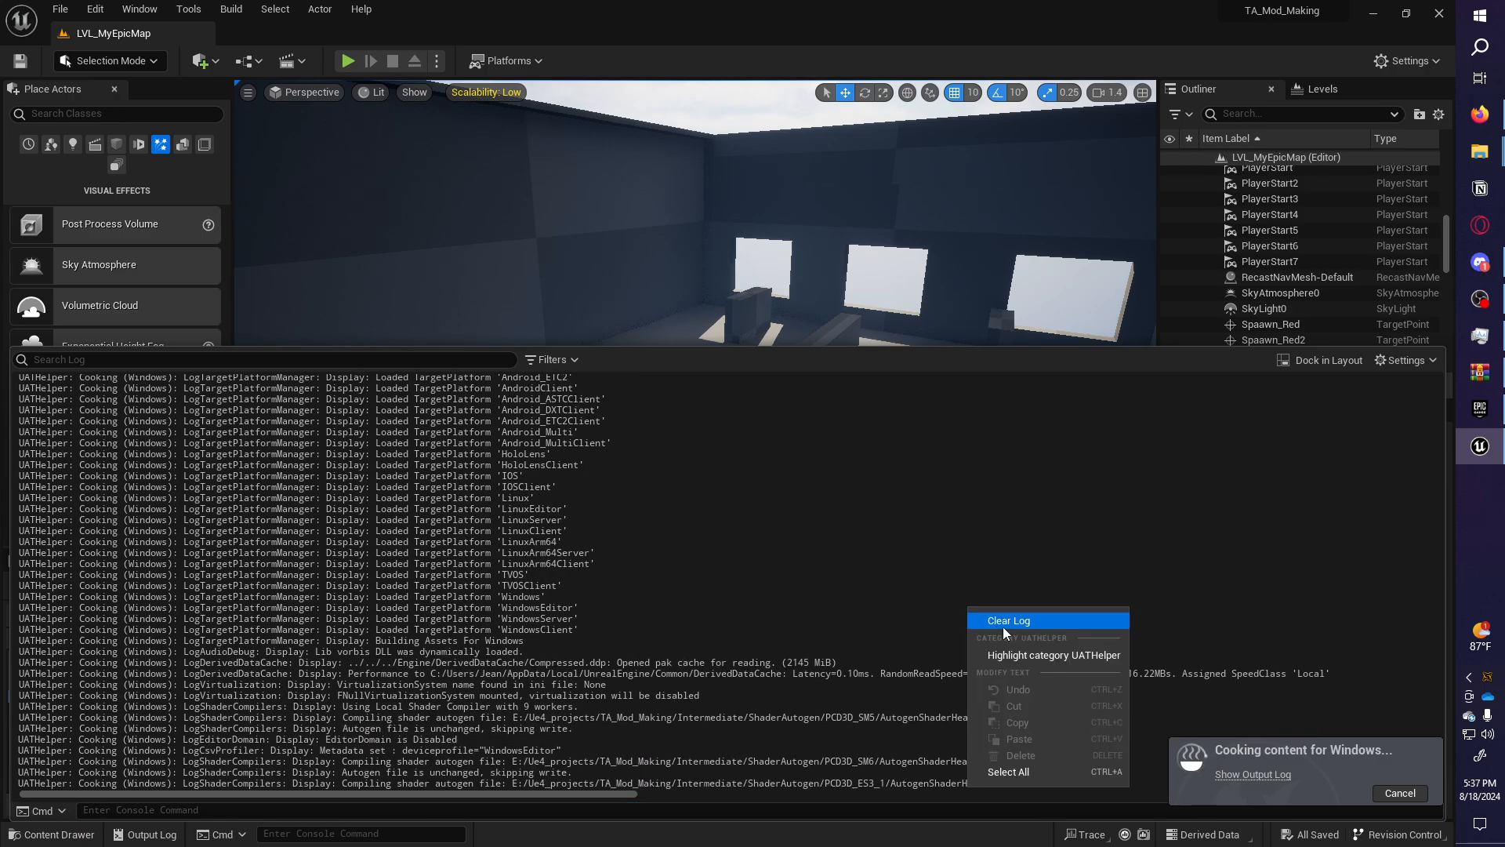
{"action": "left_click", "coordinate": [1003, 628]}
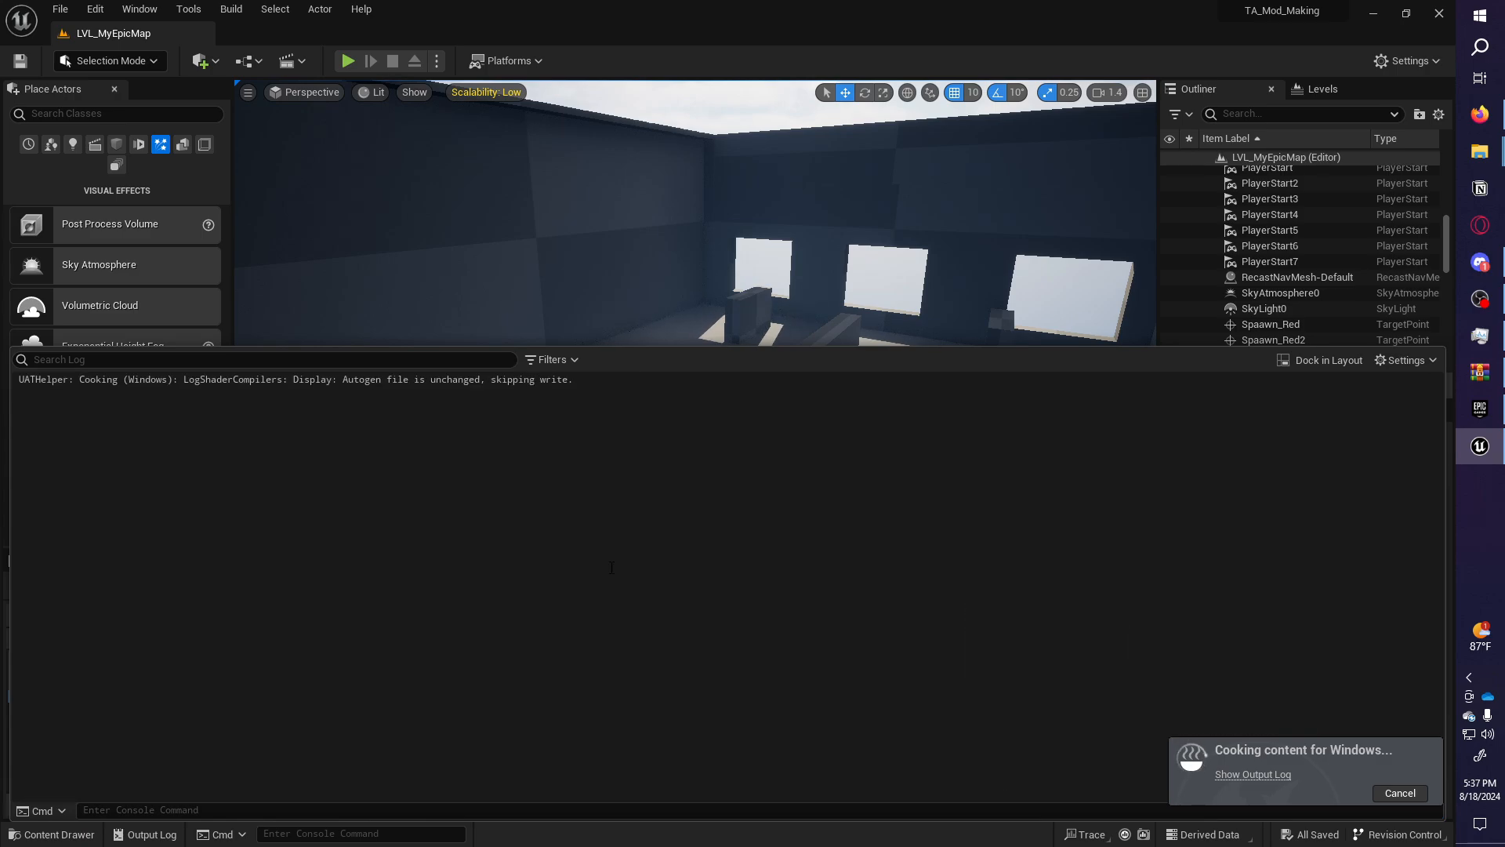
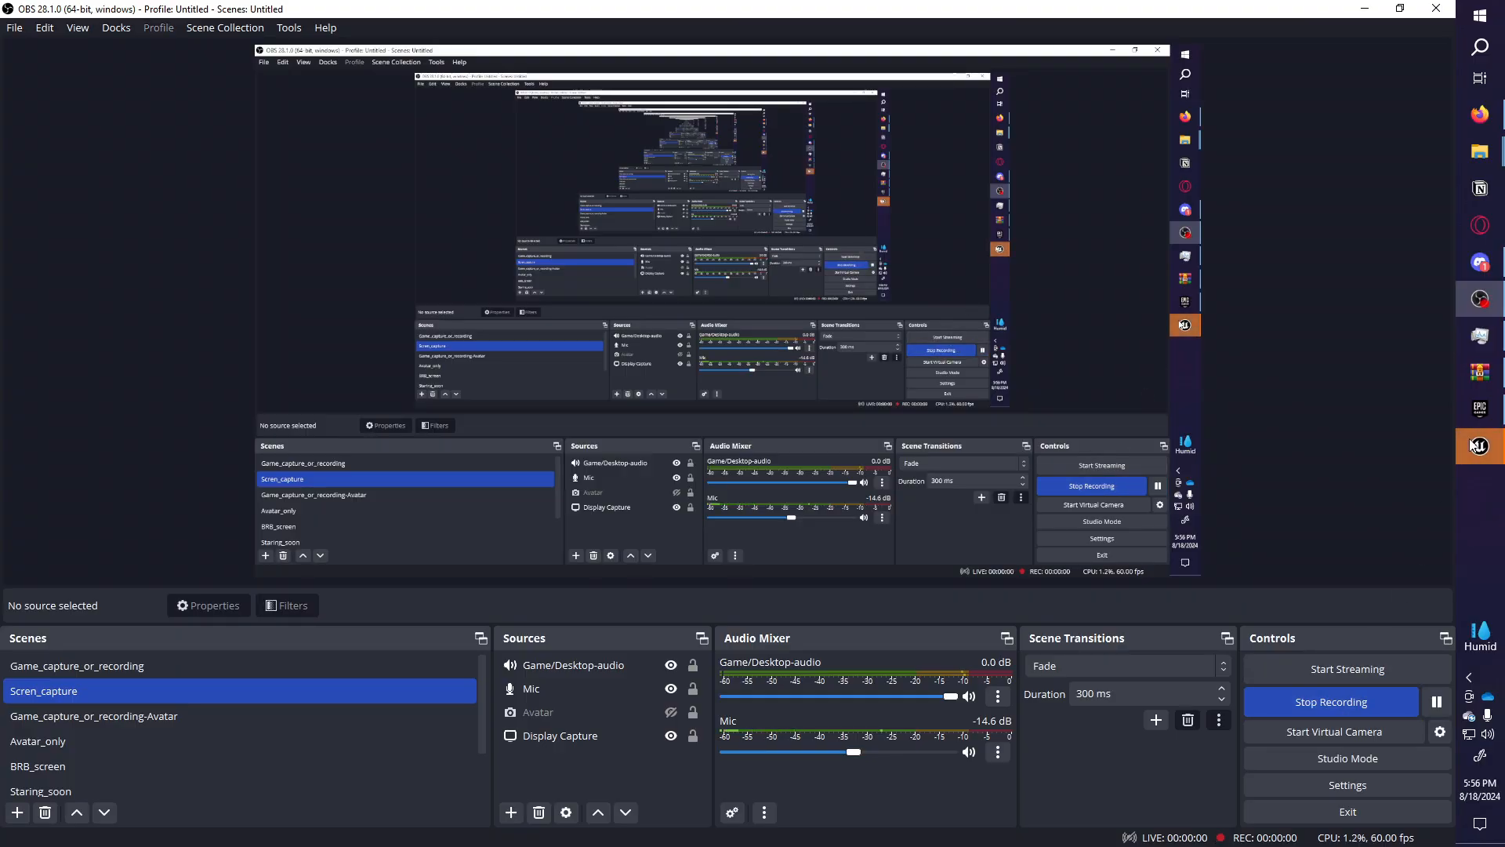
Bring Unreal Editor back to the front and check the cook's run time in the Output Log.
{"action": "mouse_move", "coordinate": [1480, 446]}
{"action": "left_click", "coordinate": [1426, 451]}
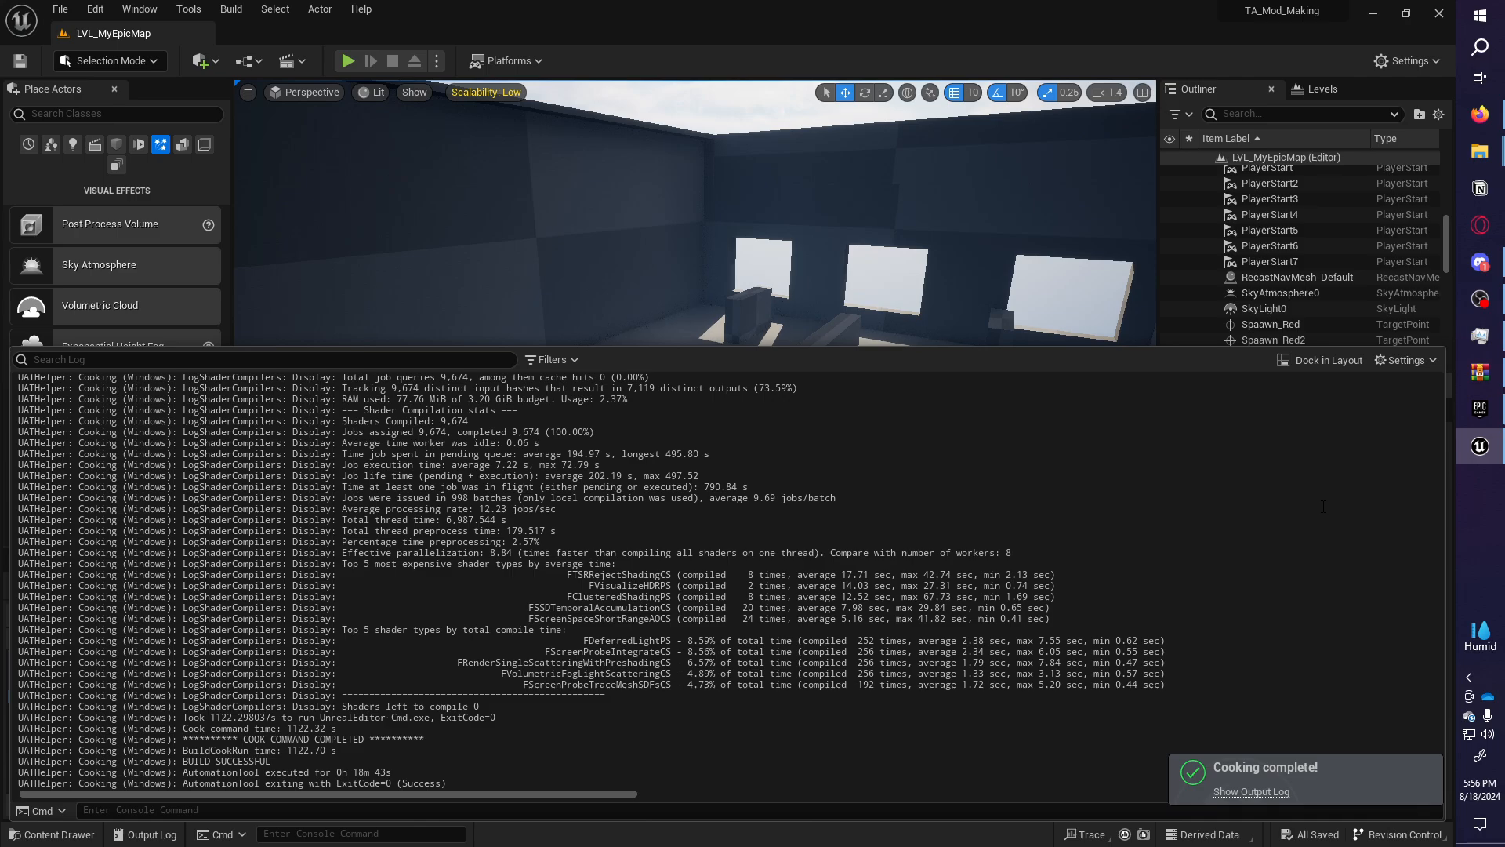
{"action": "mouse_move", "coordinate": [310, 754]}
{"action": "left_mouse_down"}
{"action": "mouse_move", "coordinate": [275, 761]}
{"action": "mouse_move", "coordinate": [288, 754]}
{"action": "left_mouse_up"}
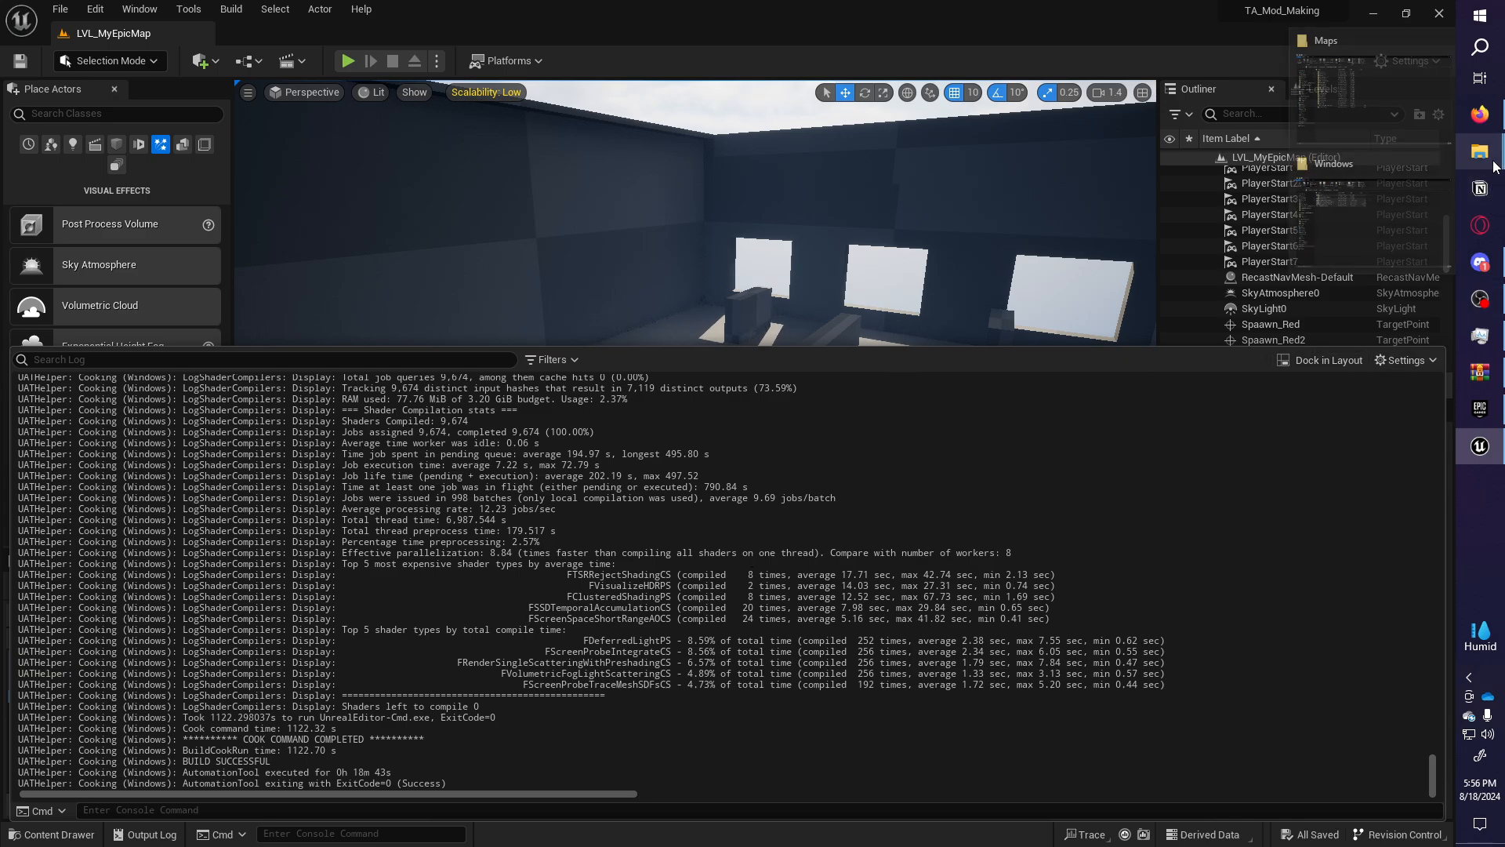
Confirm the Output Log ends with BUILD SUCCESSFUL, then bring up the Maps folder window.
{"action": "left_click", "coordinate": [1480, 299]}
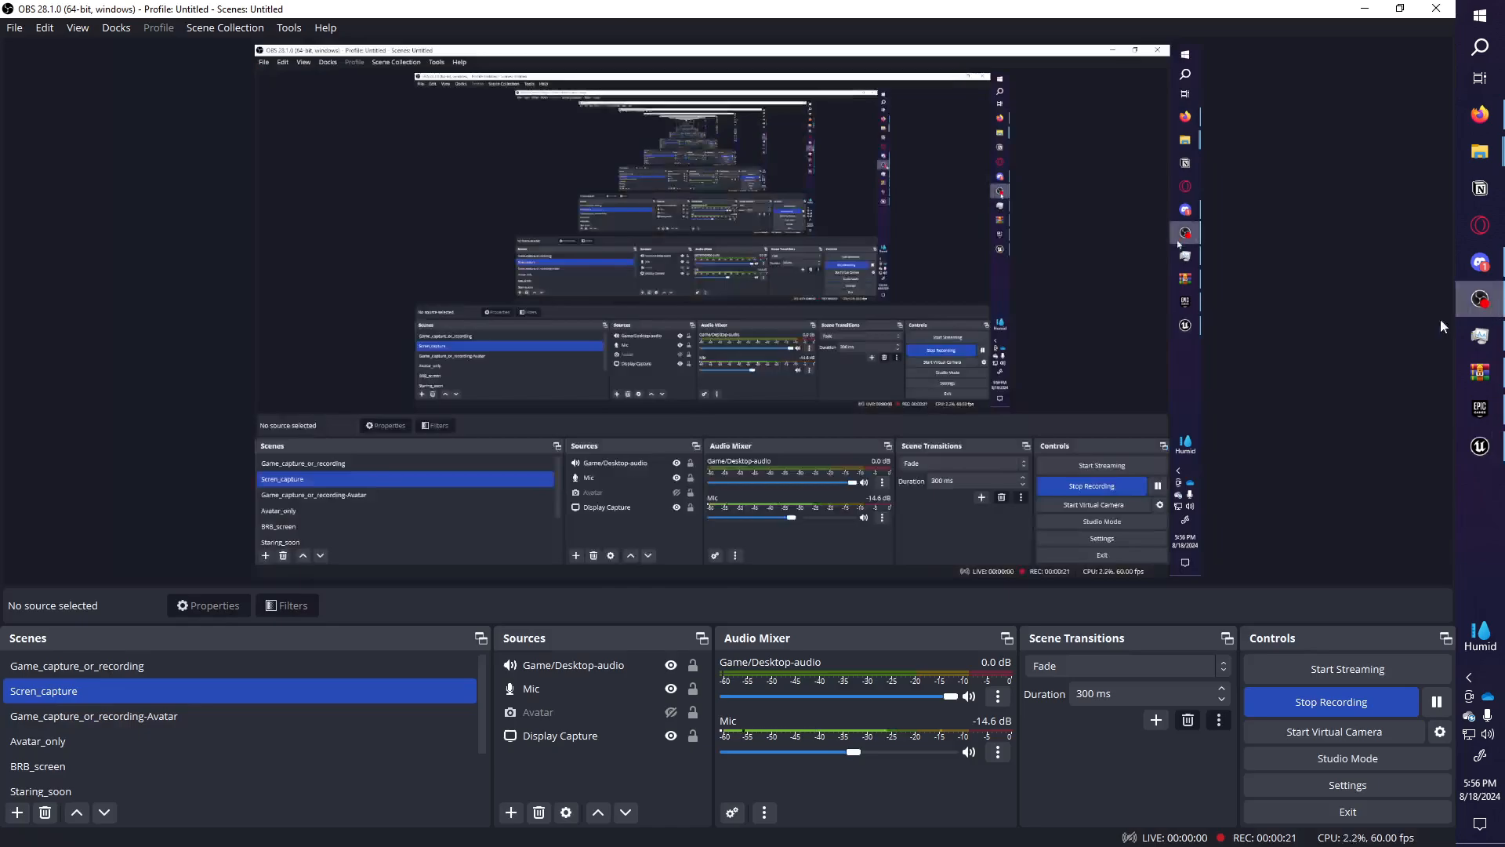
{"action": "left_click", "coordinate": [1364, 8]}
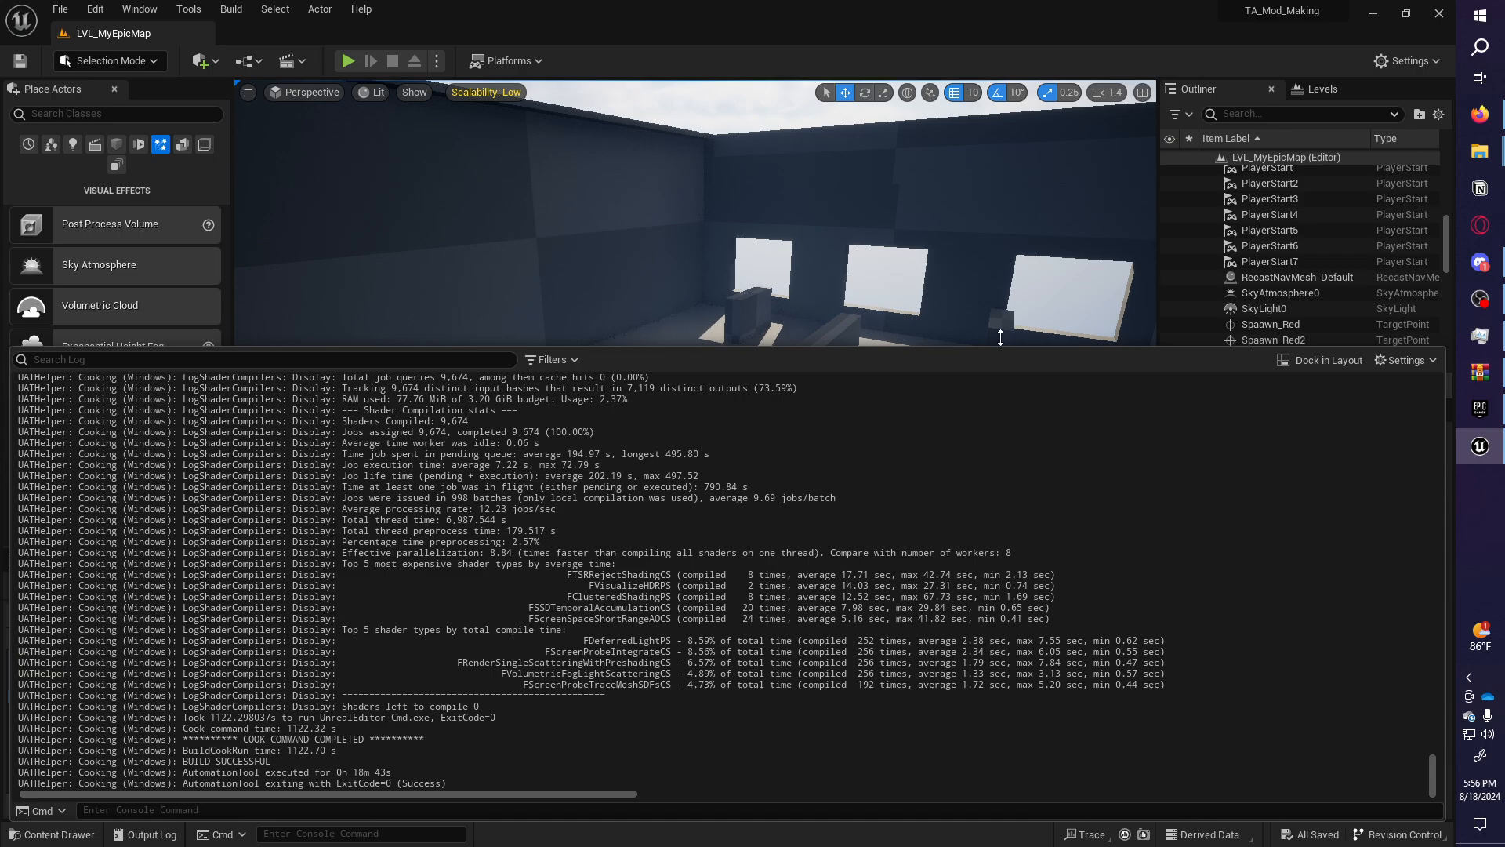
{"action": "scroll", "coordinate": [464, 609], "scroll_direction": "up", "scroll_amount": 5}
{"action": "scroll", "coordinate": [465, 609], "scroll_direction": "down", "scroll_amount": 5}
{"action": "left_click_drag", "start_coordinate": [271, 761], "coordinate": [184, 761]}
{"action": "mouse_move", "coordinate": [1479, 150]}
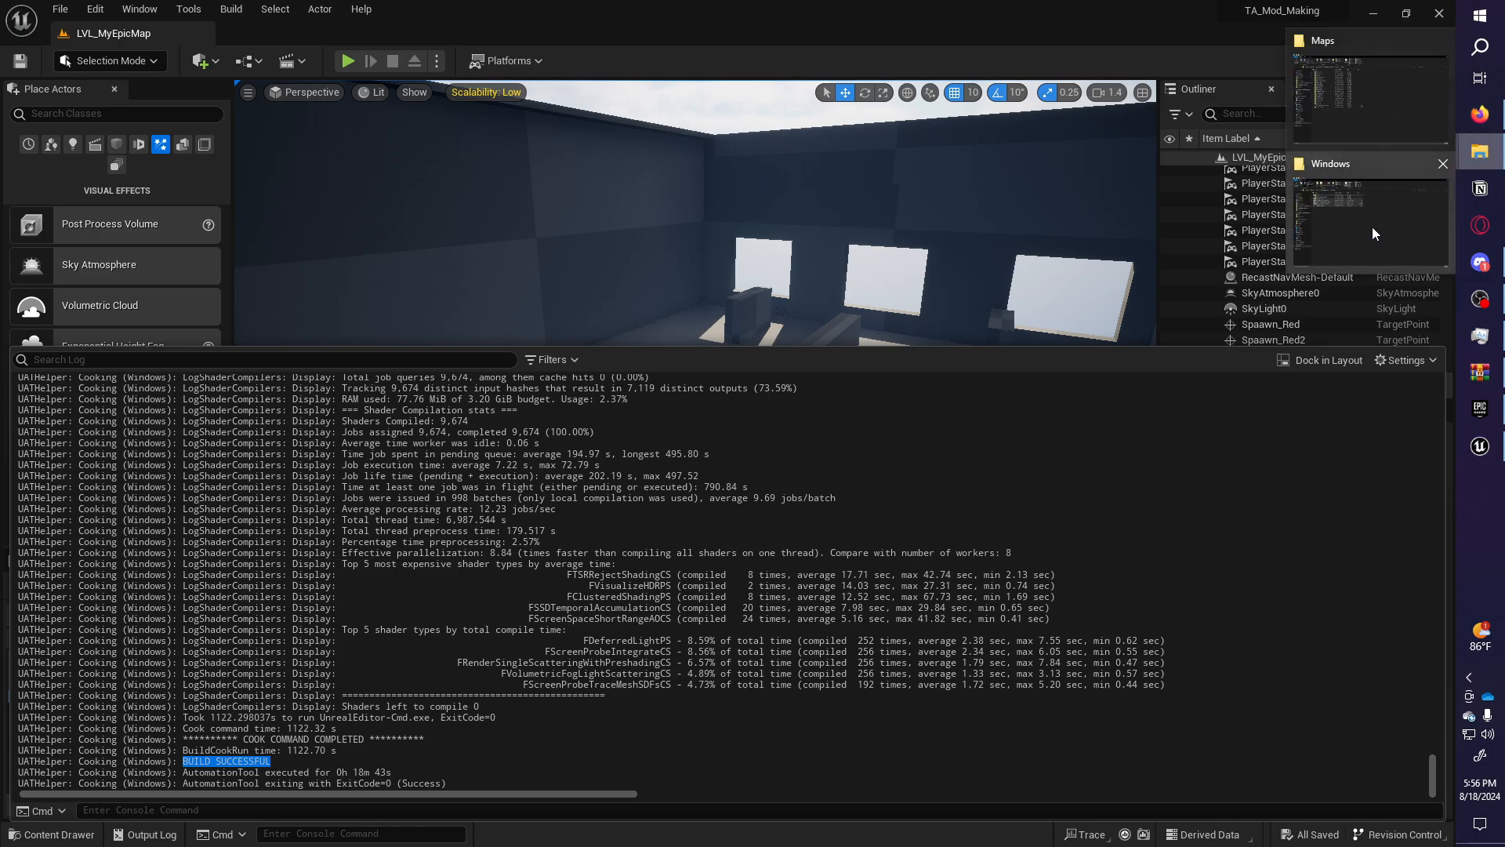
{"action": "left_click", "coordinate": [1409, 72]}
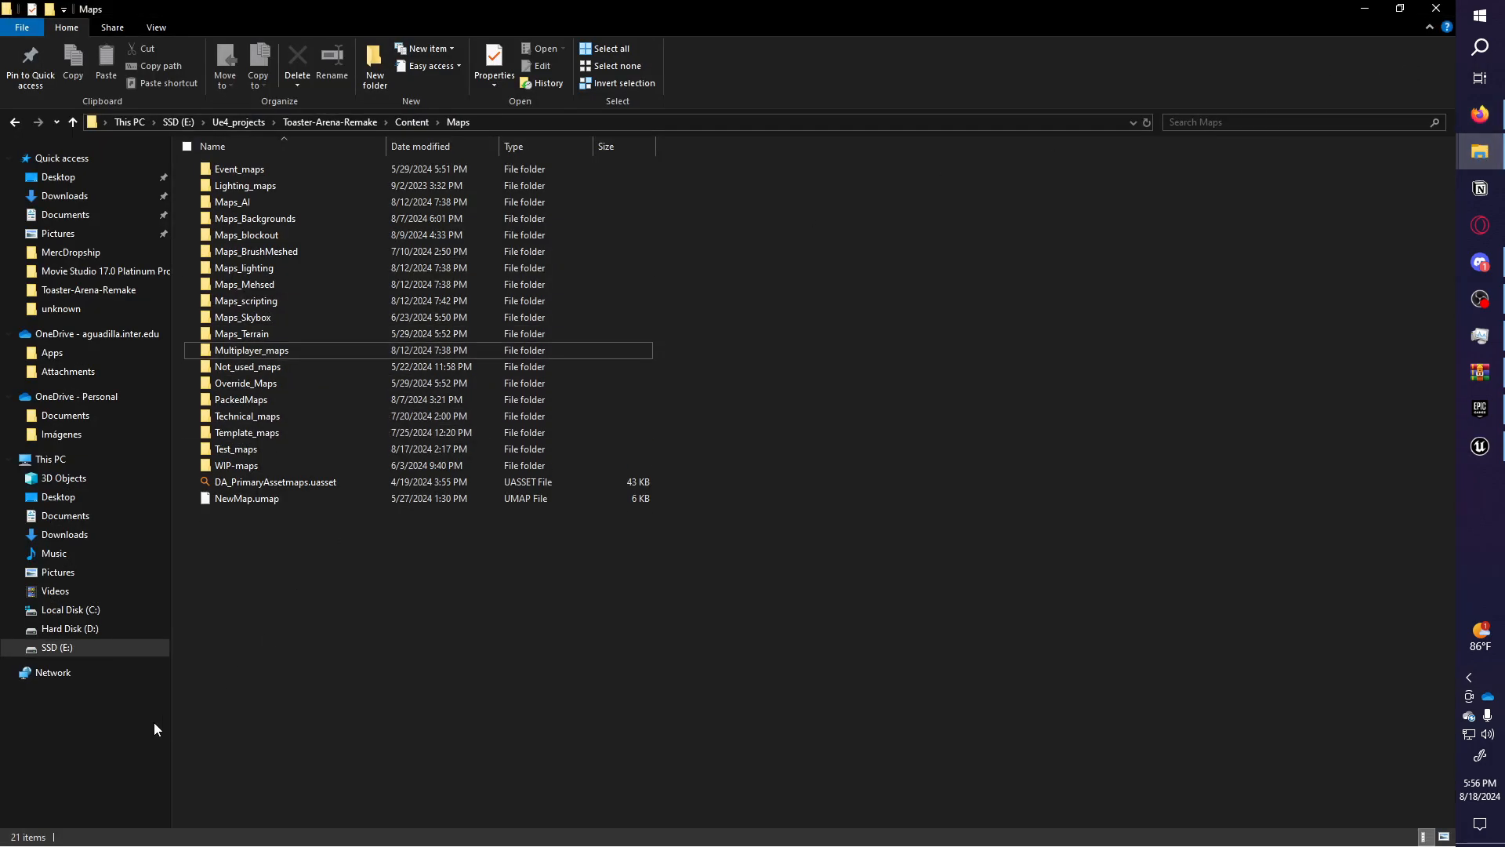
Go to the TA_Mod_Making project folder in E:\Ue4_projects.
{"action": "left_click", "coordinate": [103, 649]}
{"action": "left_click", "coordinate": [252, 256]}
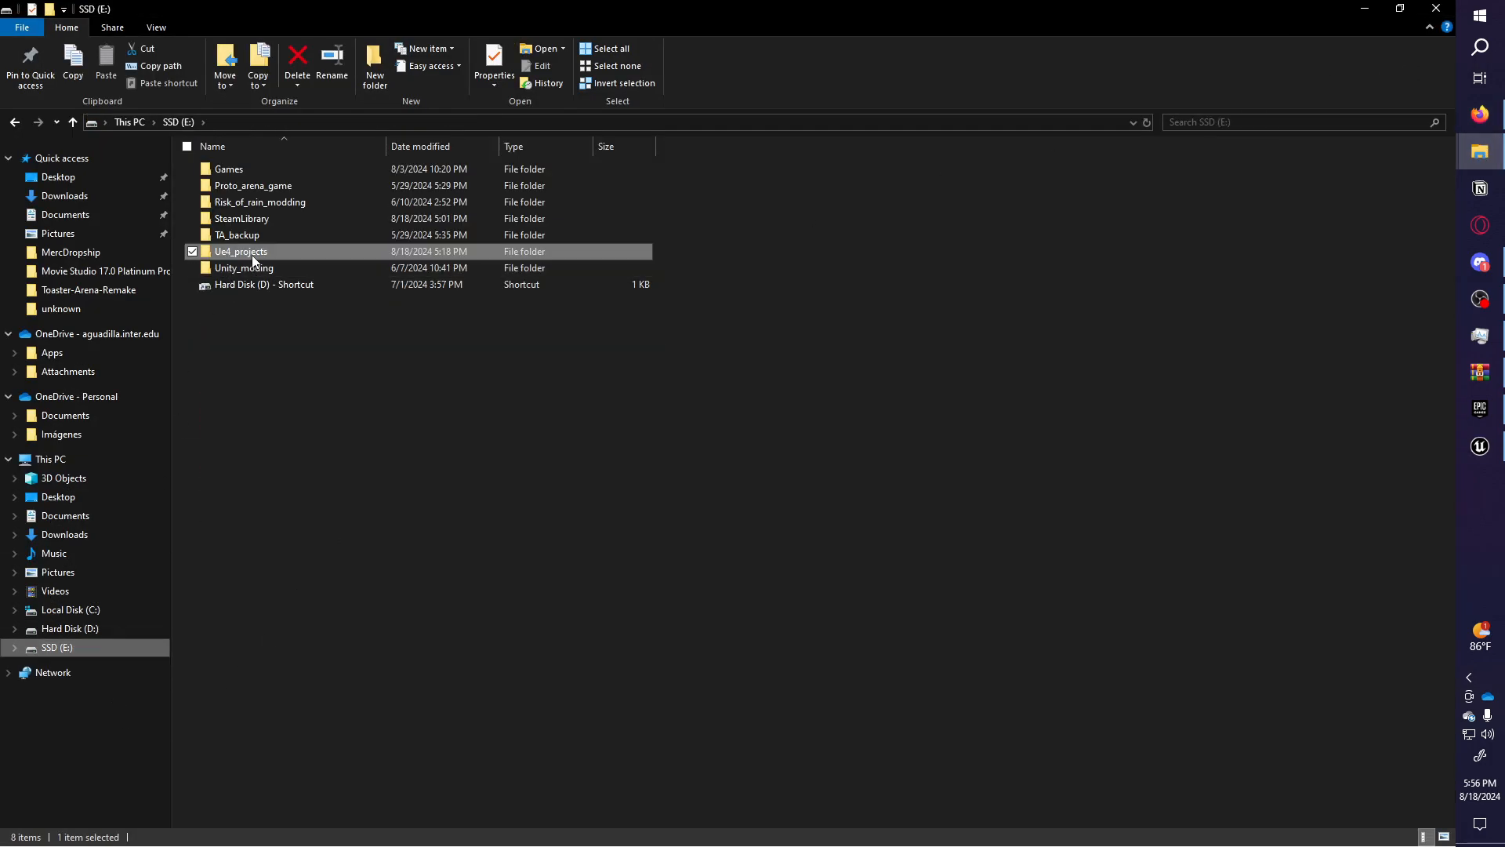
{"action": "double_click", "coordinate": [254, 259]}
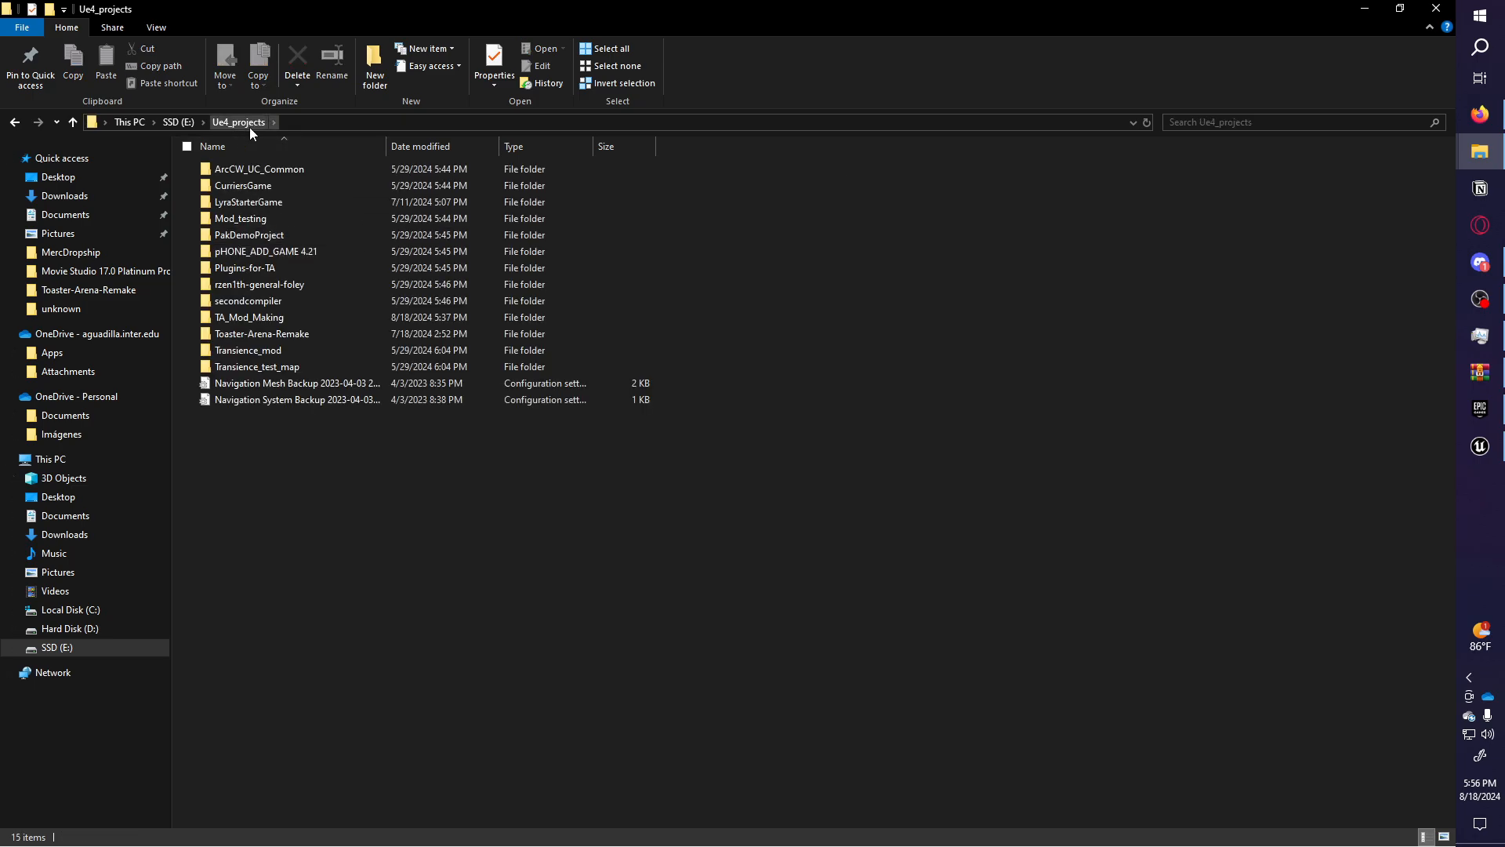
{"action": "double_click", "coordinate": [269, 318]}
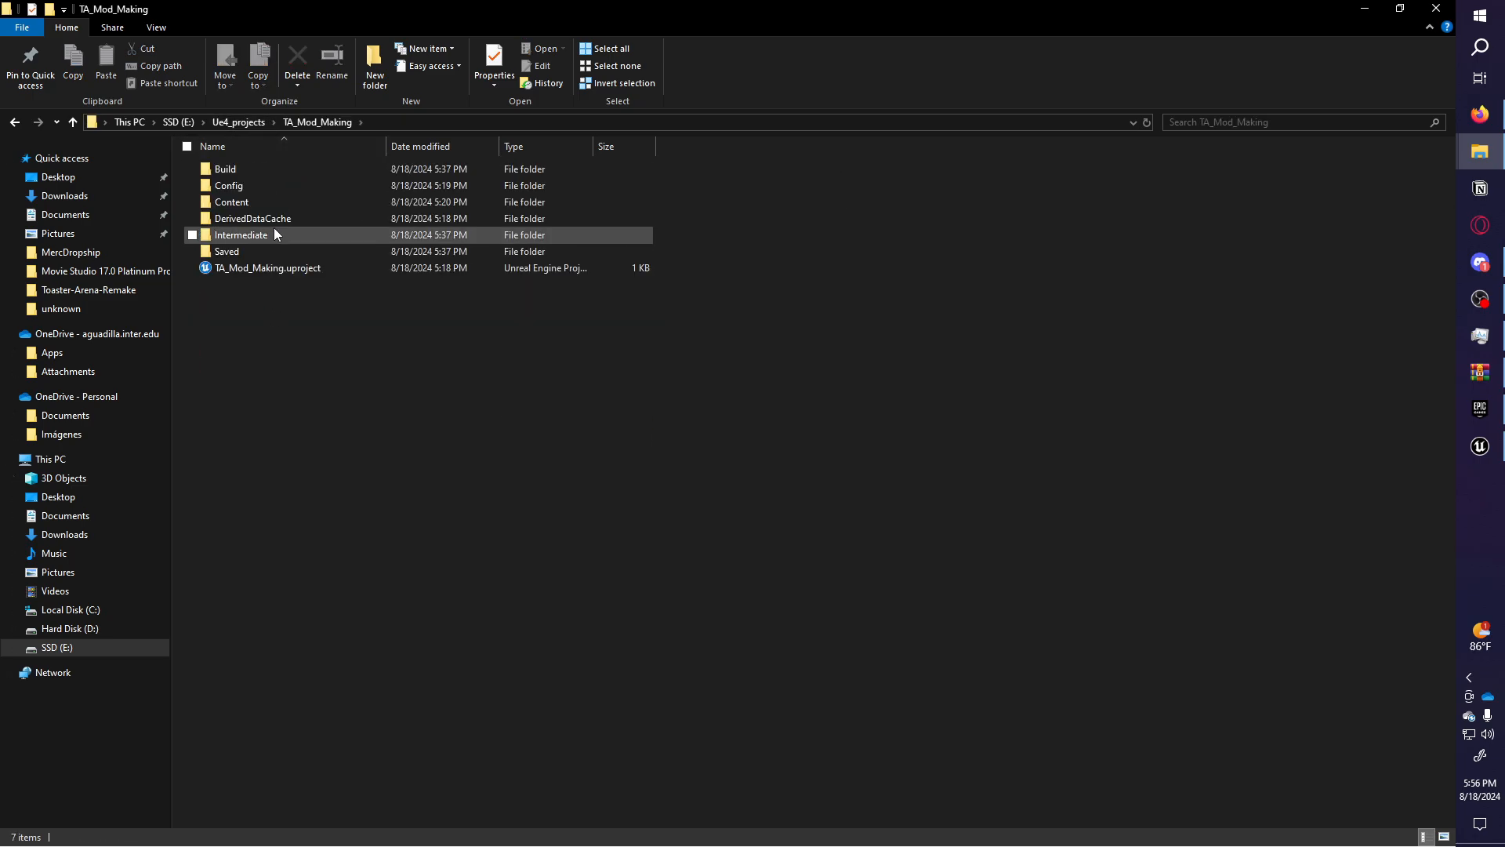
{"action": "left_click_drag", "start_coordinate": [339, 371], "coordinate": [289, 376]}
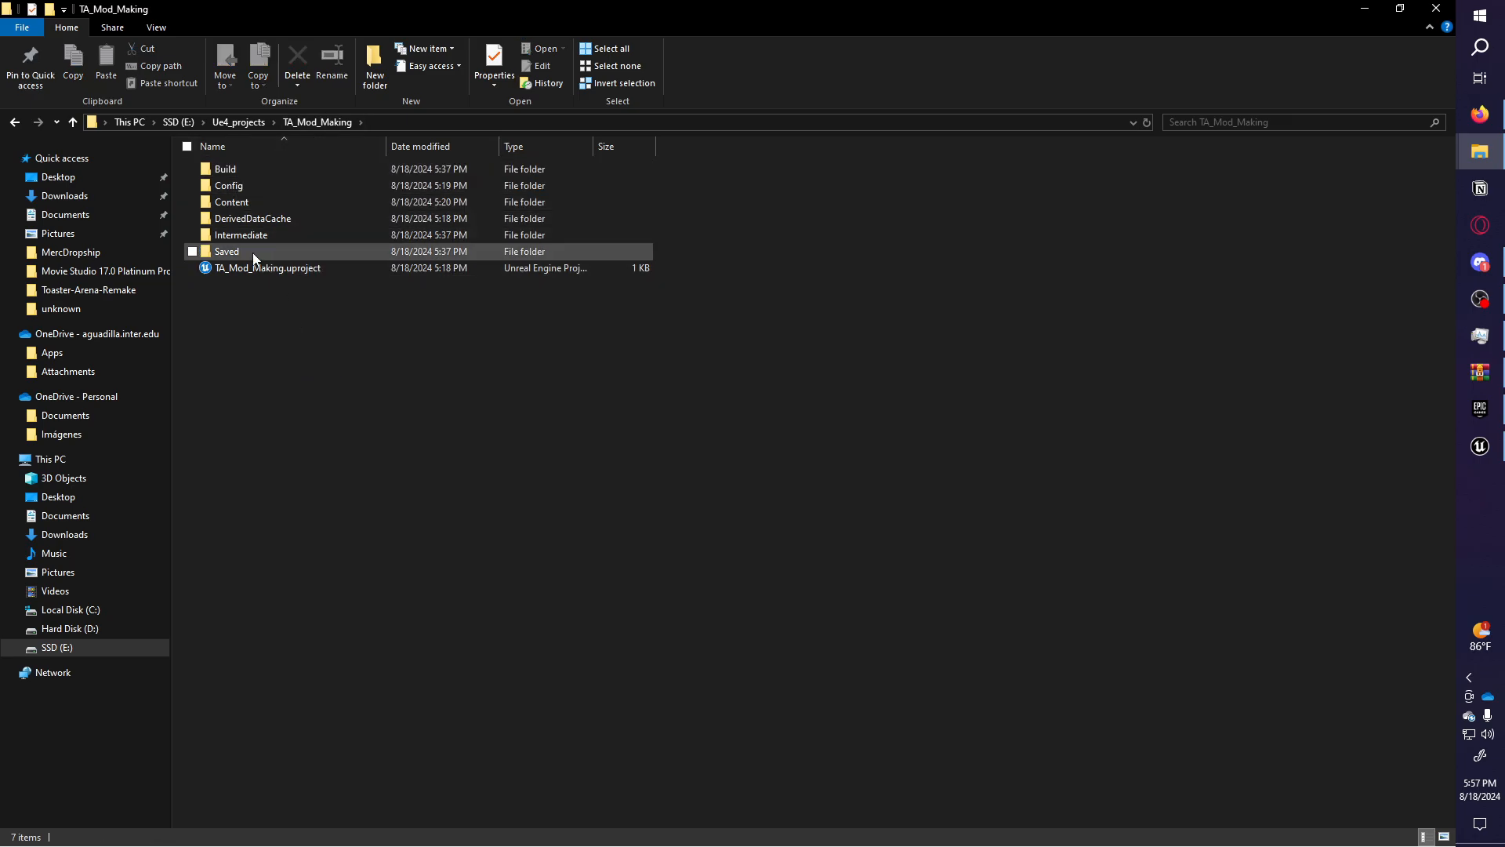
Browse Saved\Cooked\Windows\TA_Mod_Making down into the cooked Content\Maps folder.
{"action": "double_click", "coordinate": [228, 253]}
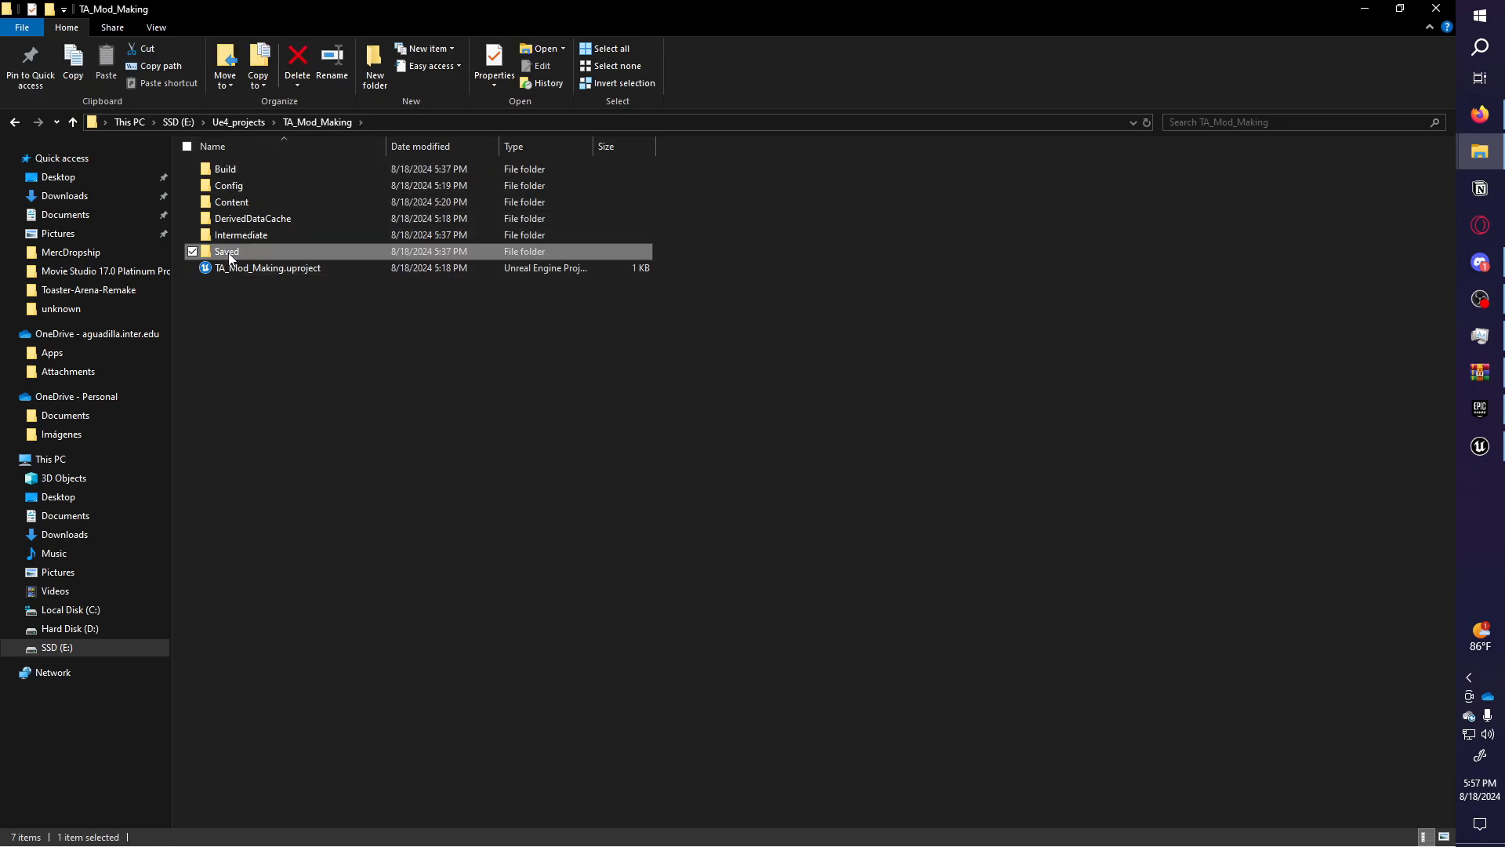
{"action": "double_click", "coordinate": [248, 218]}
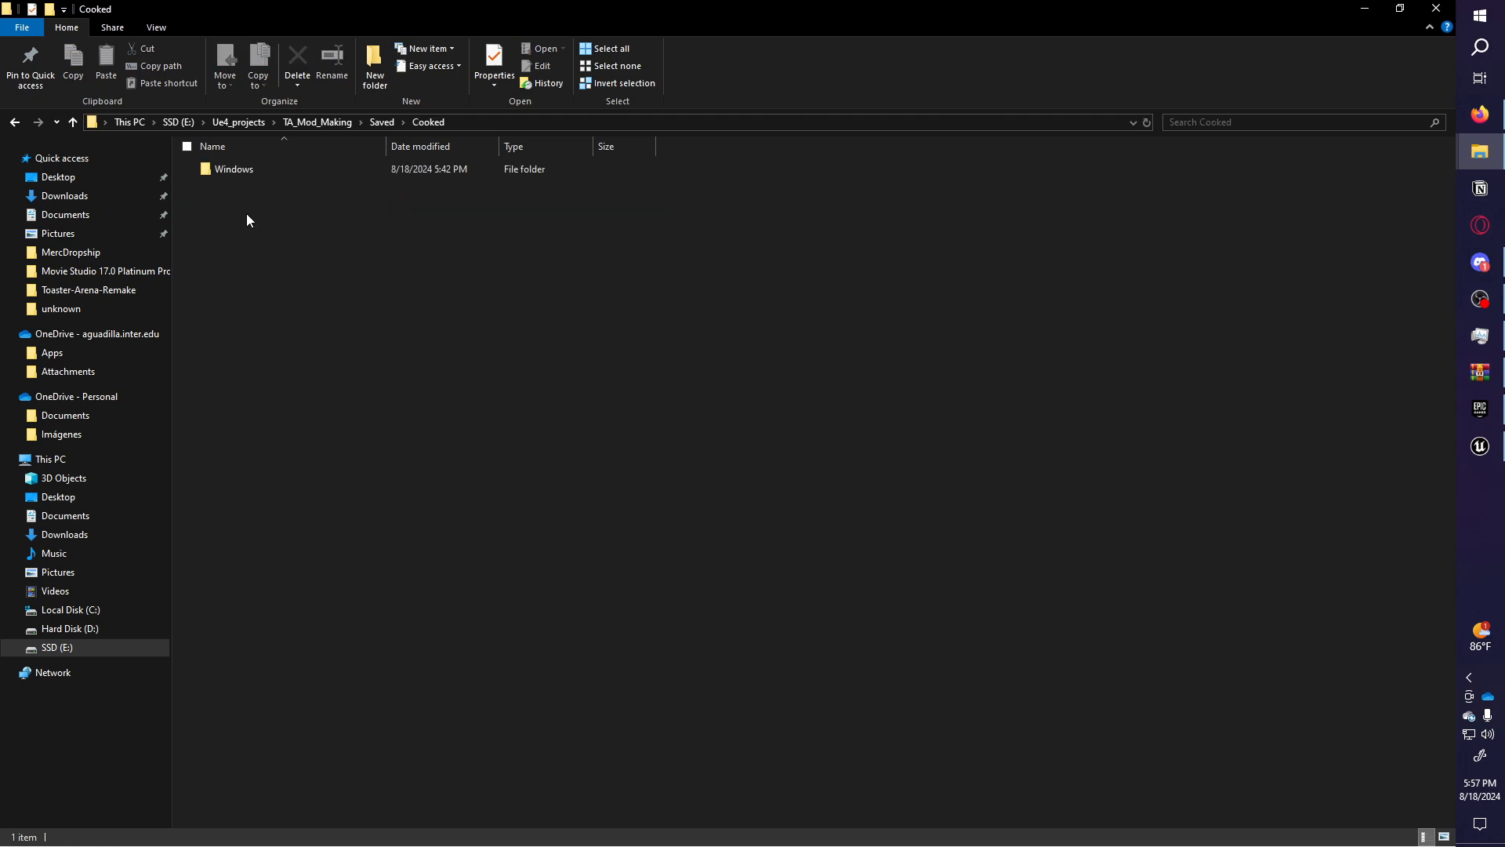
{"action": "double_click", "coordinate": [279, 174]}
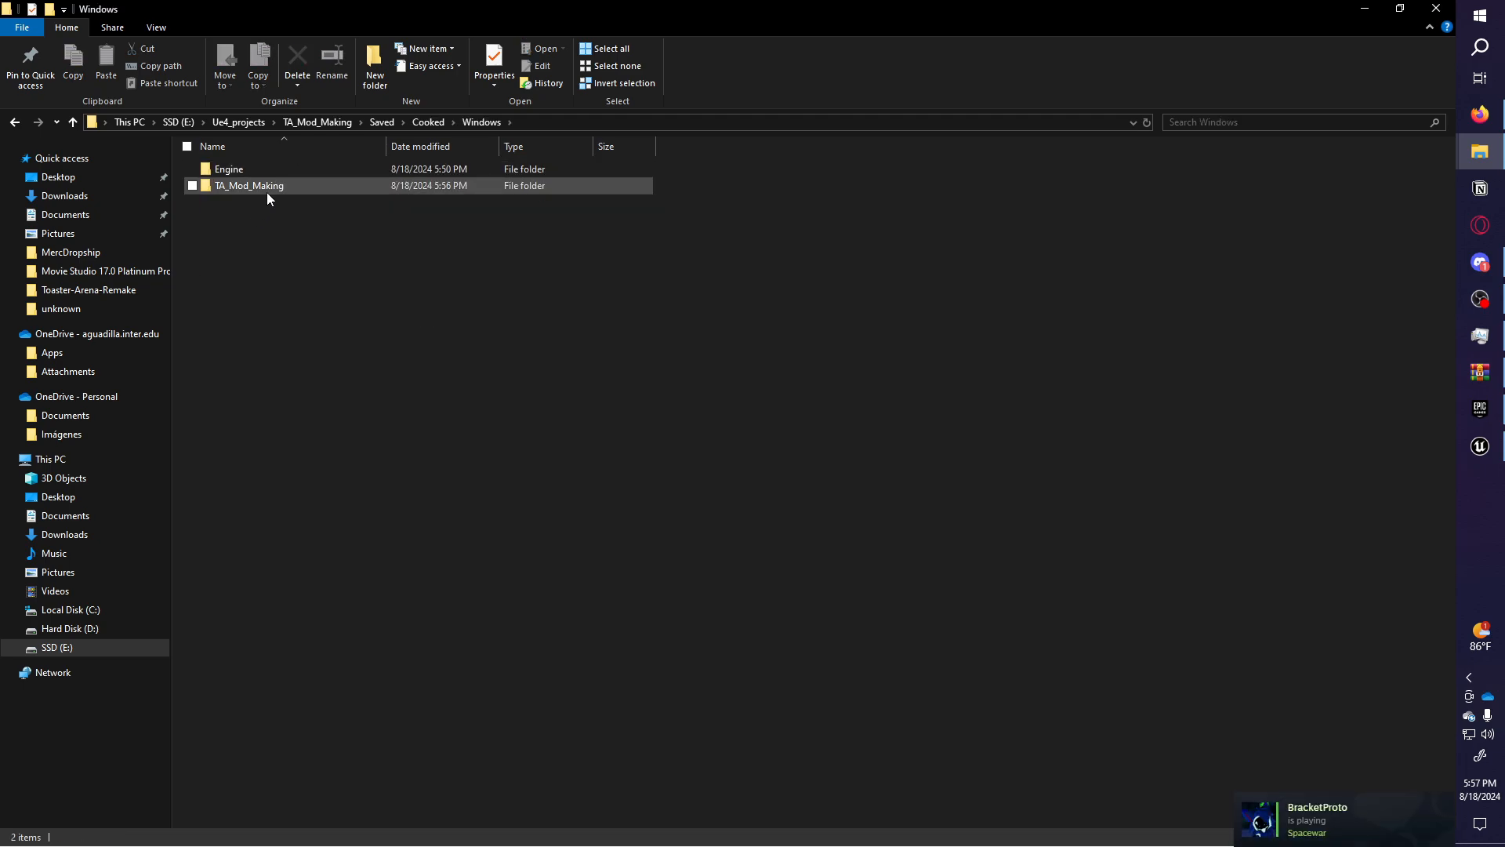
{"action": "double_click", "coordinate": [266, 188]}
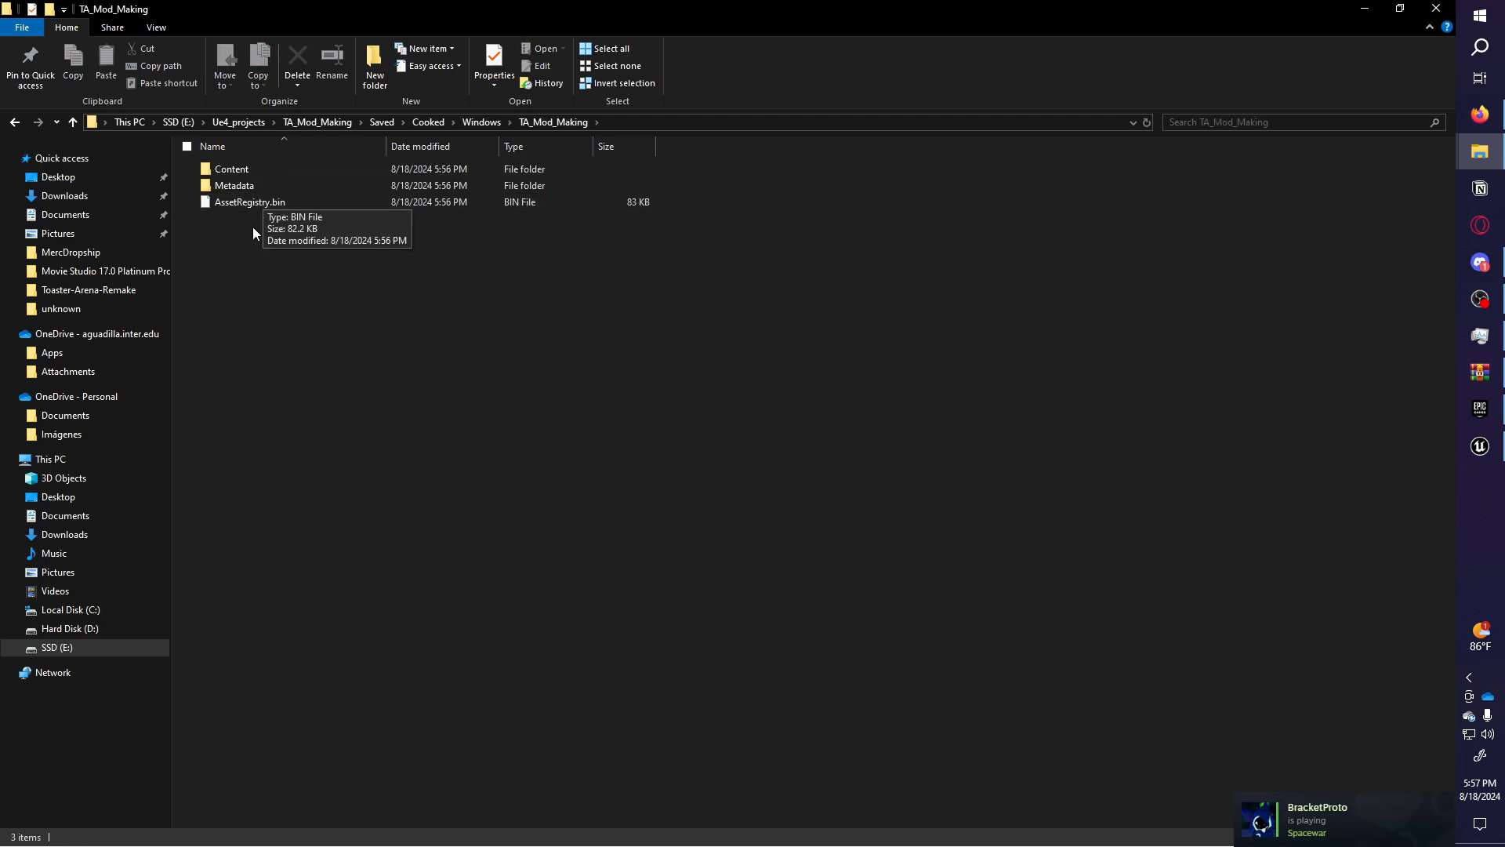
{"action": "double_click", "coordinate": [259, 168]}
{"action": "left_click_drag", "start_coordinate": [308, 355], "coordinate": [337, 161]}
{"action": "double_click", "coordinate": [329, 169]}
{"action": "left_click_drag", "start_coordinate": [319, 235], "coordinate": [464, 134]}
Back in cooked TA_Mod_Making, select Content, Metadata and AssetRegistry.bin together.
{"action": "left_click", "coordinate": [572, 126]}
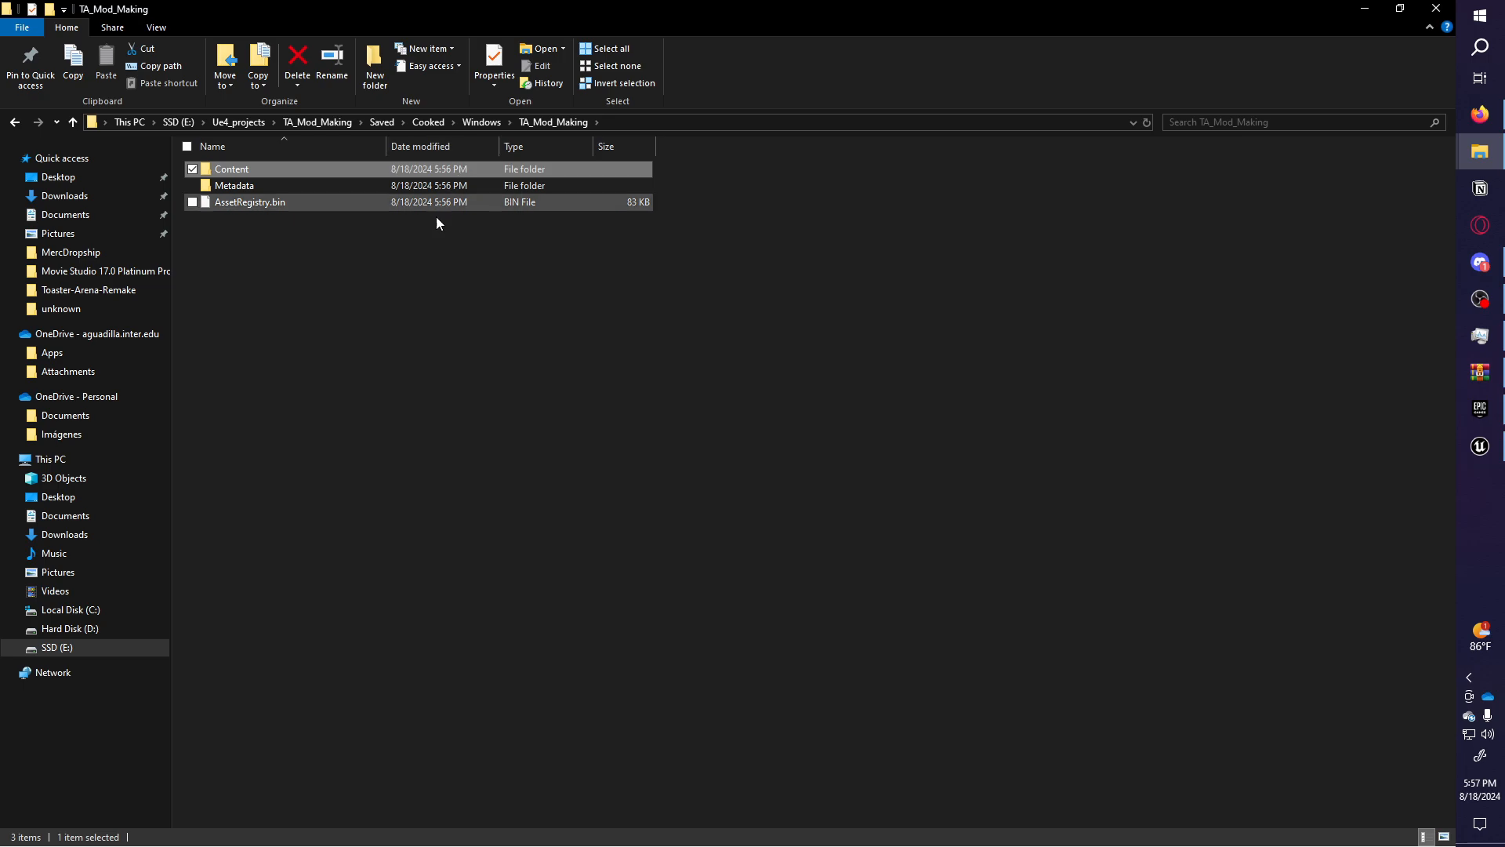
{"action": "left_click_drag", "start_coordinate": [395, 322], "coordinate": [365, 175]}
{"action": "left_click_drag", "start_coordinate": [352, 289], "coordinate": [323, 162]}
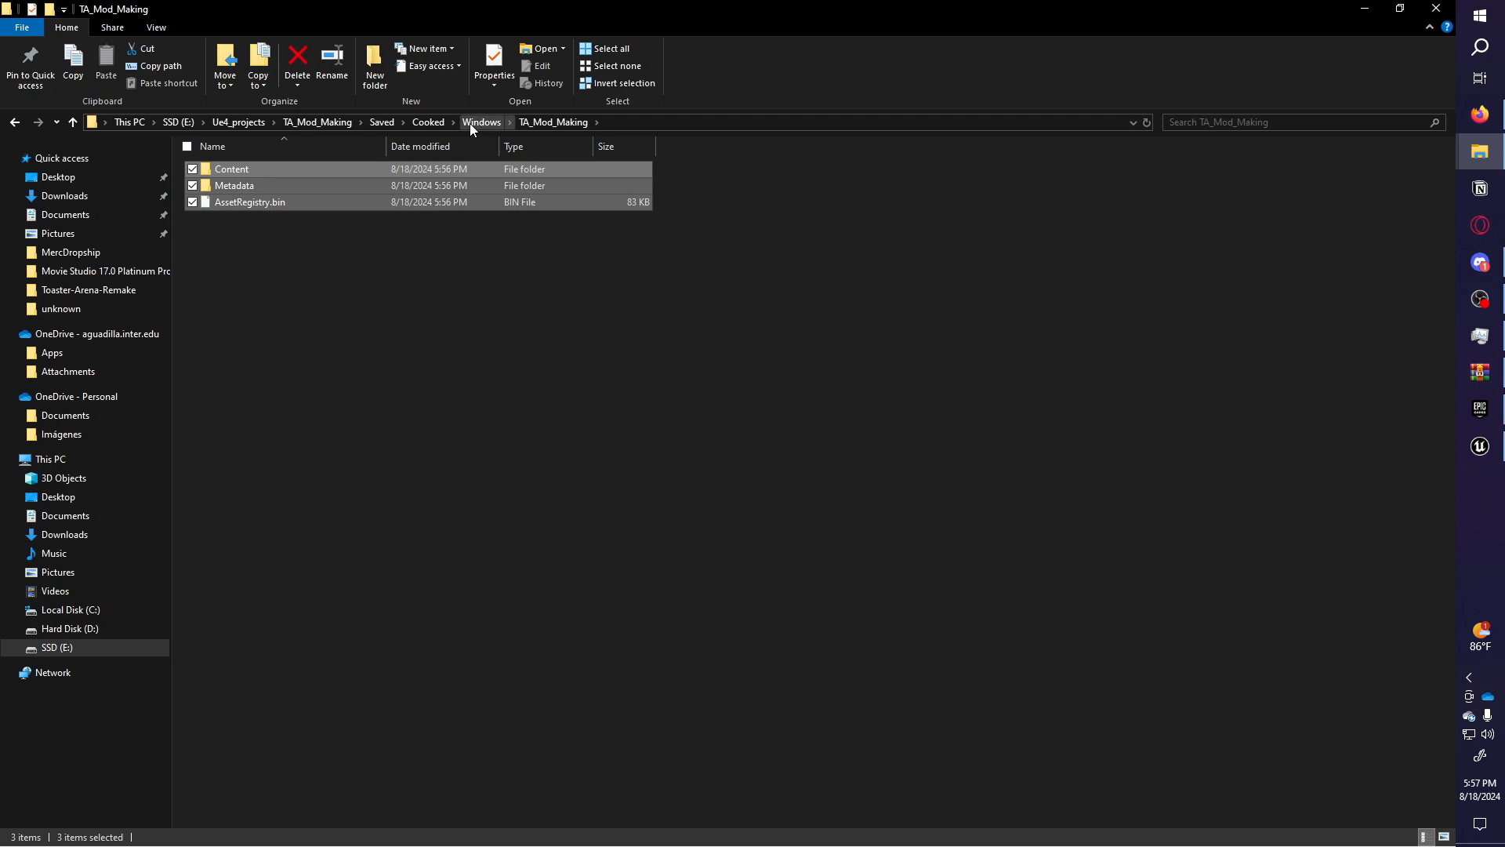
{"action": "left_click", "coordinate": [470, 123]}
{"action": "left_click", "coordinate": [356, 169]}
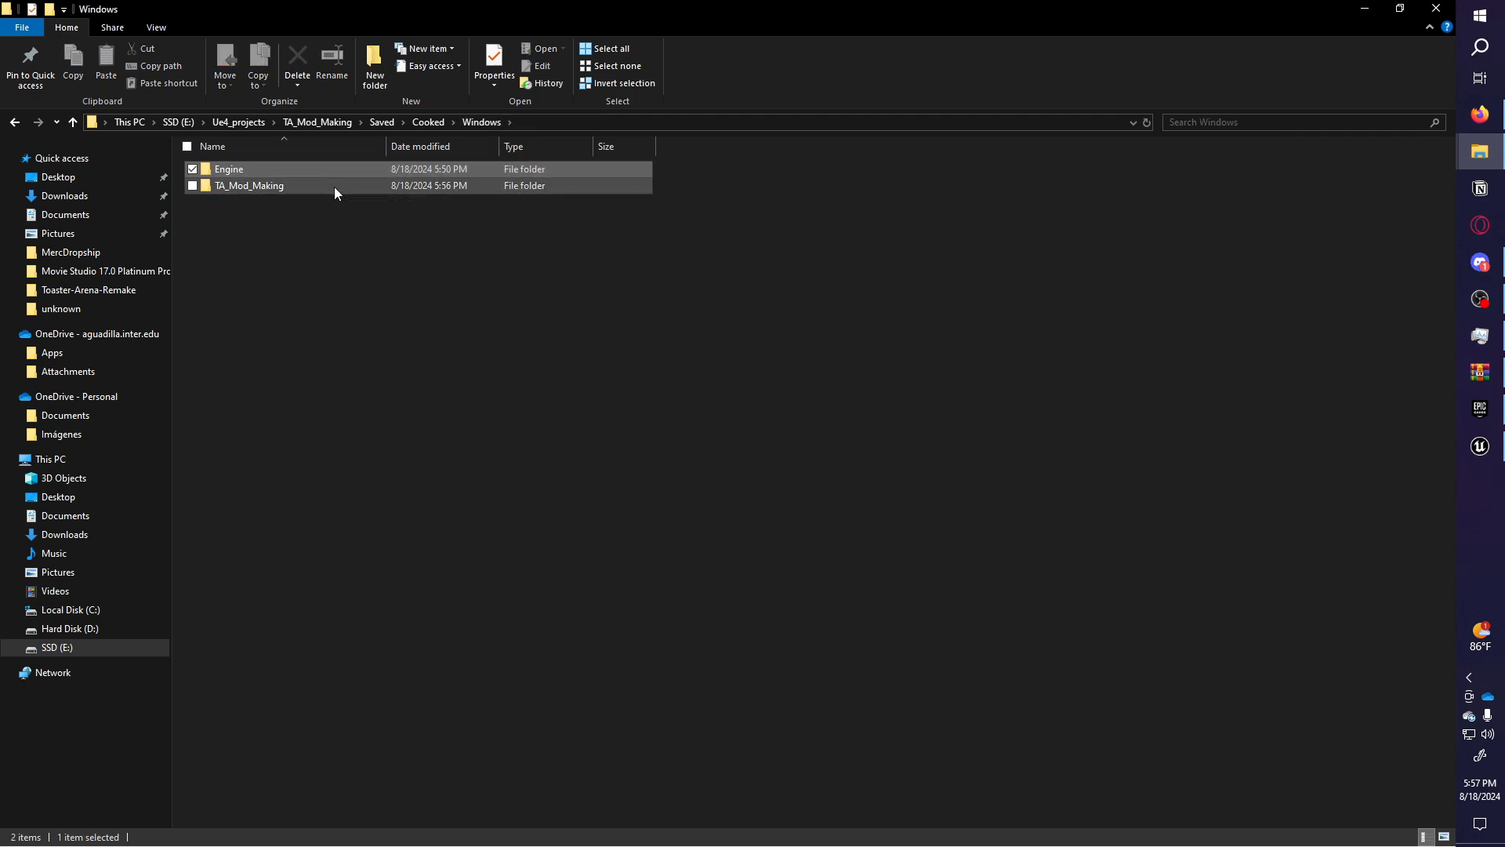
{"action": "double_click", "coordinate": [303, 189]}
{"action": "left_click_drag", "start_coordinate": [310, 287], "coordinate": [379, 168]}
{"action": "left_click", "coordinate": [676, 455]}
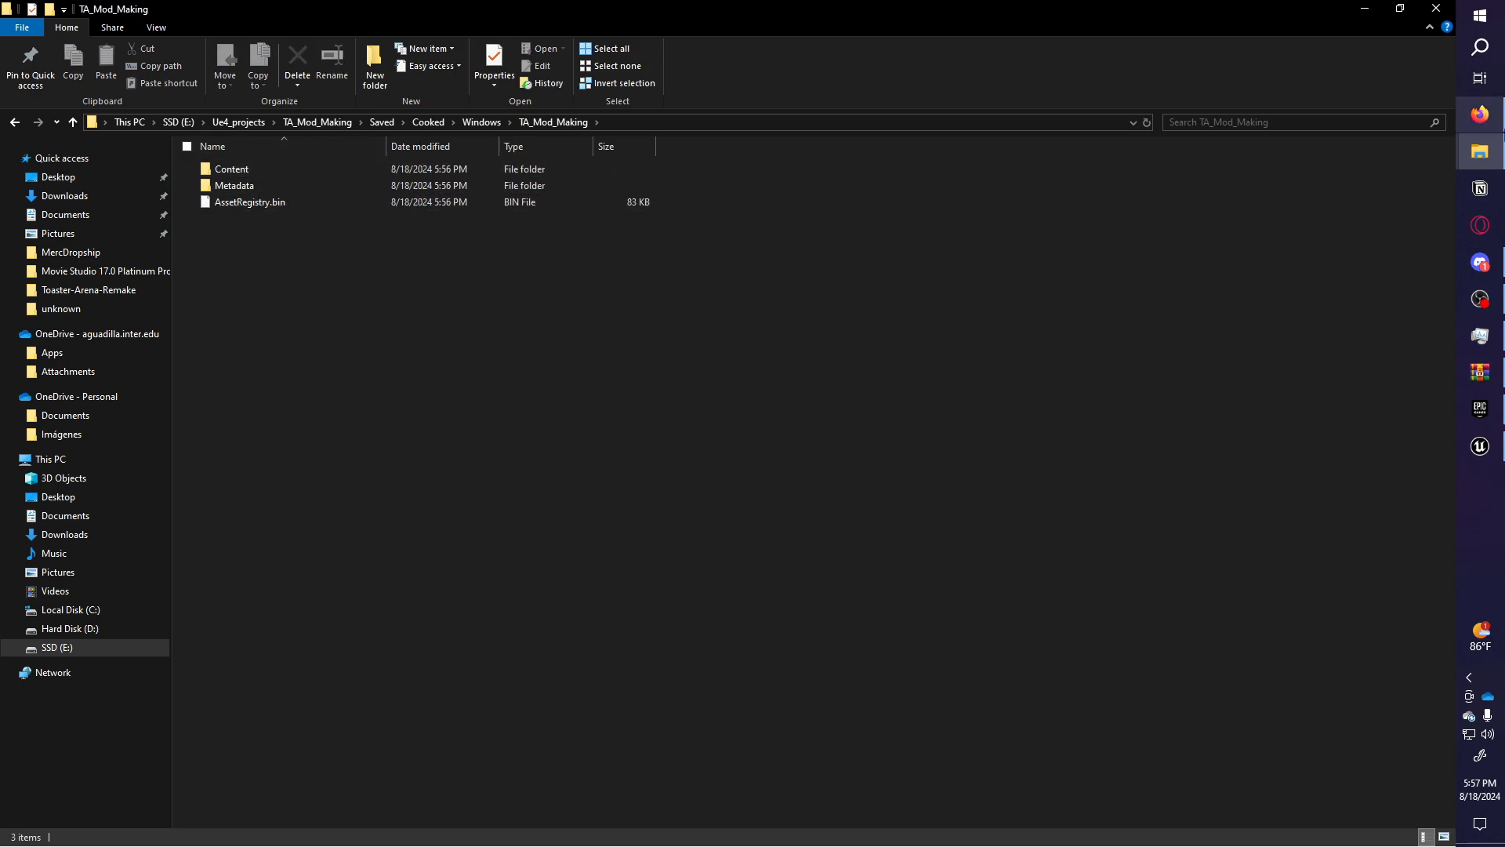
{"action": "left_click_drag", "start_coordinate": [382, 270], "coordinate": [351, 154]}
{"action": "right_click", "coordinate": [304, 209]}
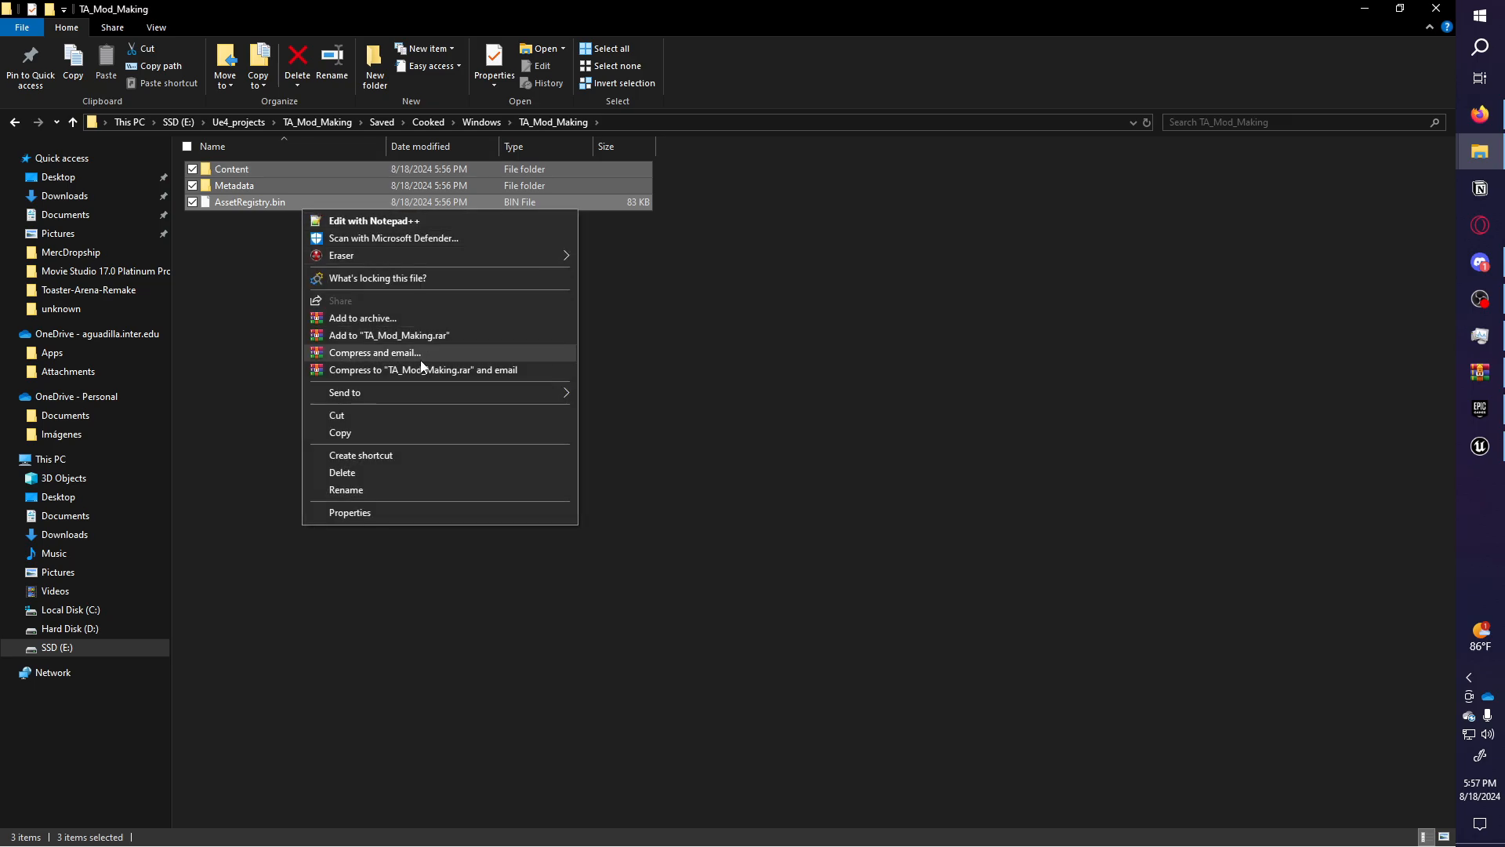
Copy the three cooked items and open TA_Pak_maker_template in the game's Windows folder.
{"action": "left_click", "coordinate": [368, 432]}
{"action": "left_click", "coordinate": [926, 302]}
{"action": "mouse_move", "coordinate": [1480, 151]}
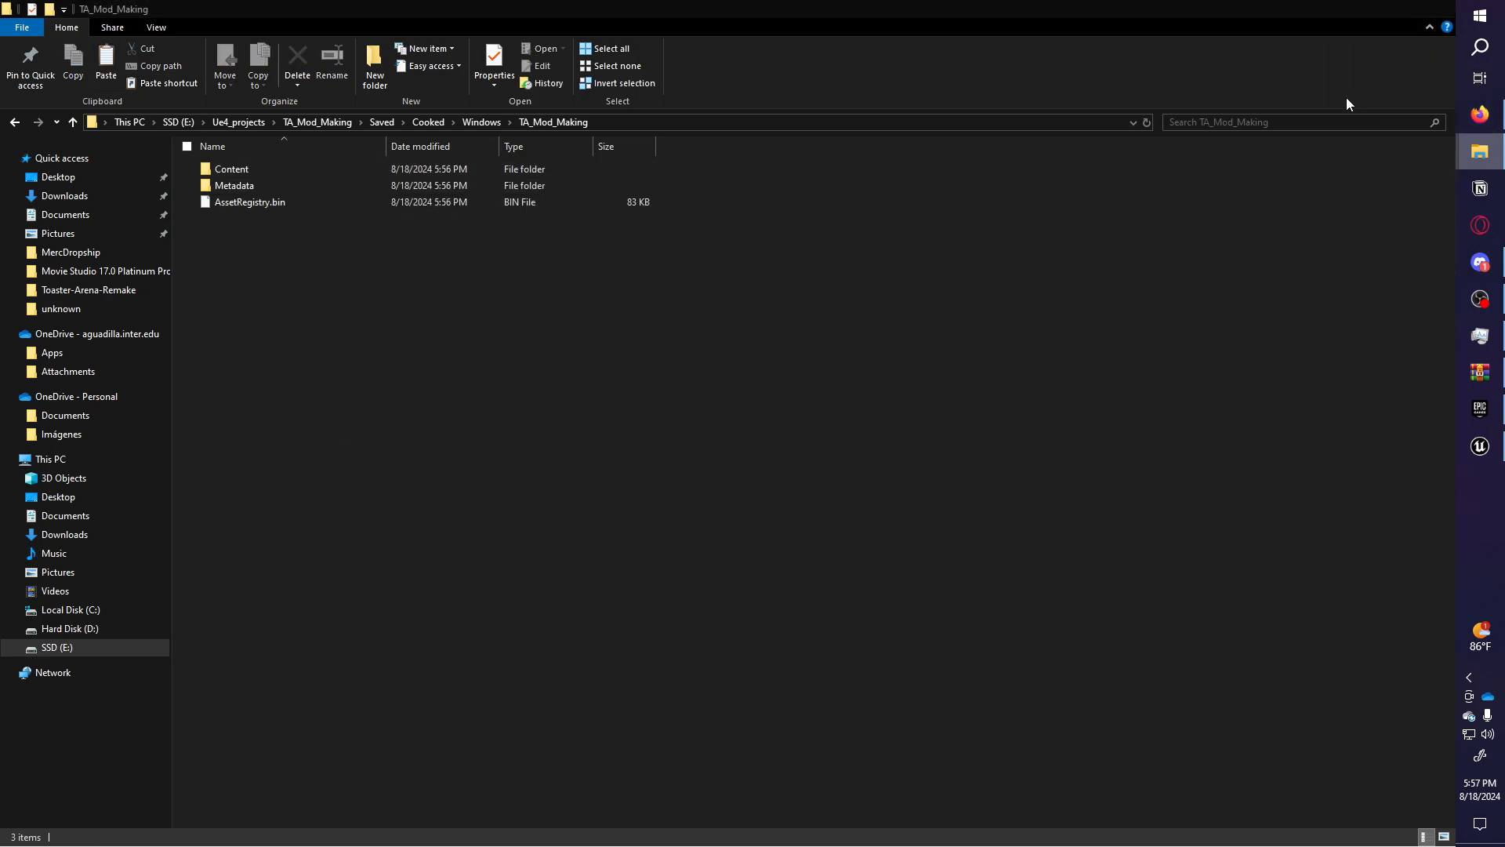
{"action": "left_click", "coordinate": [1327, 249]}
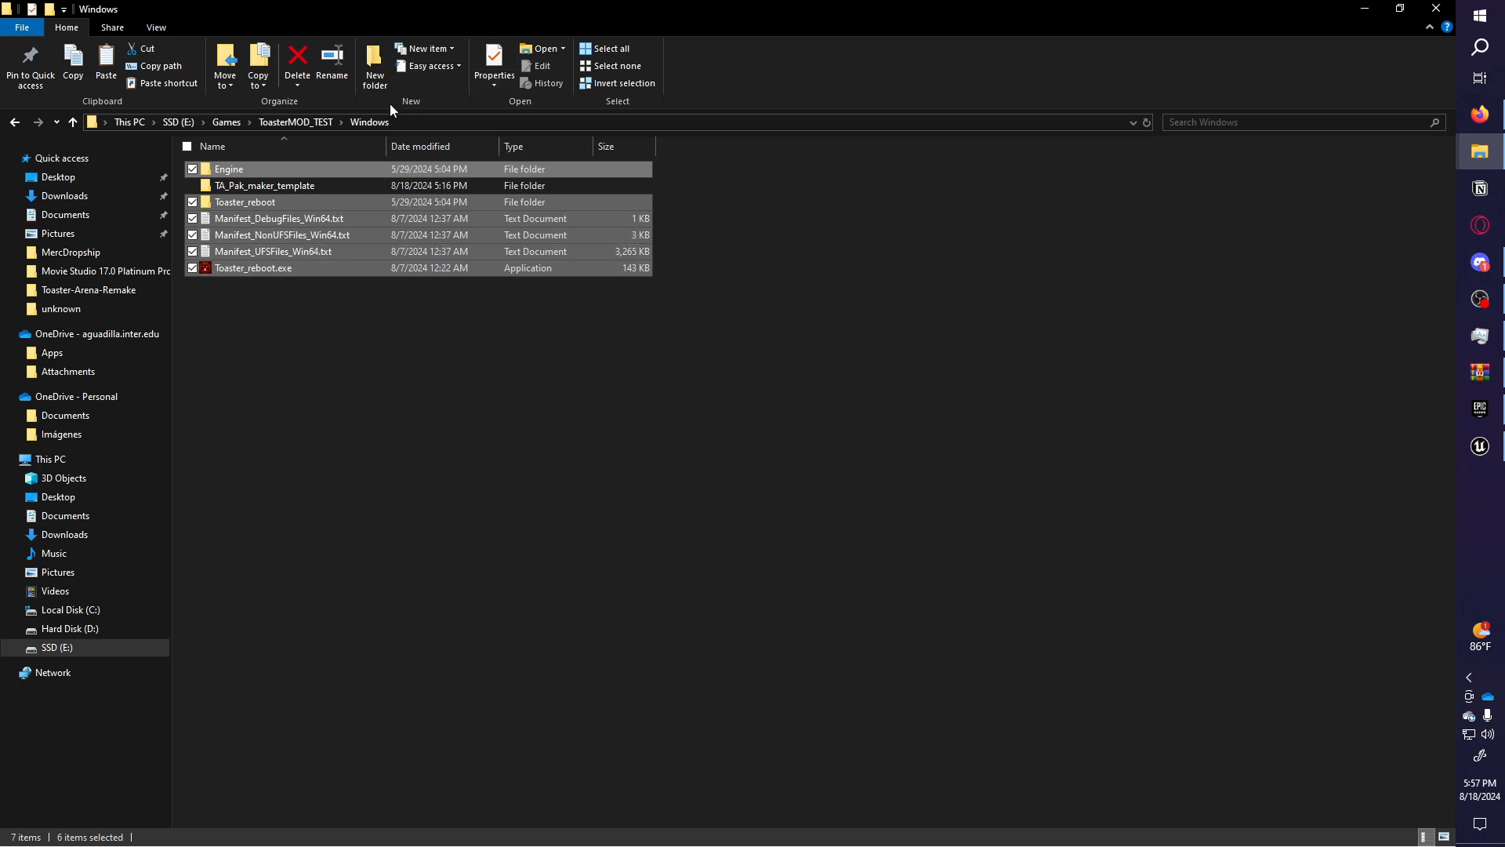
{"action": "left_click", "coordinate": [486, 331]}
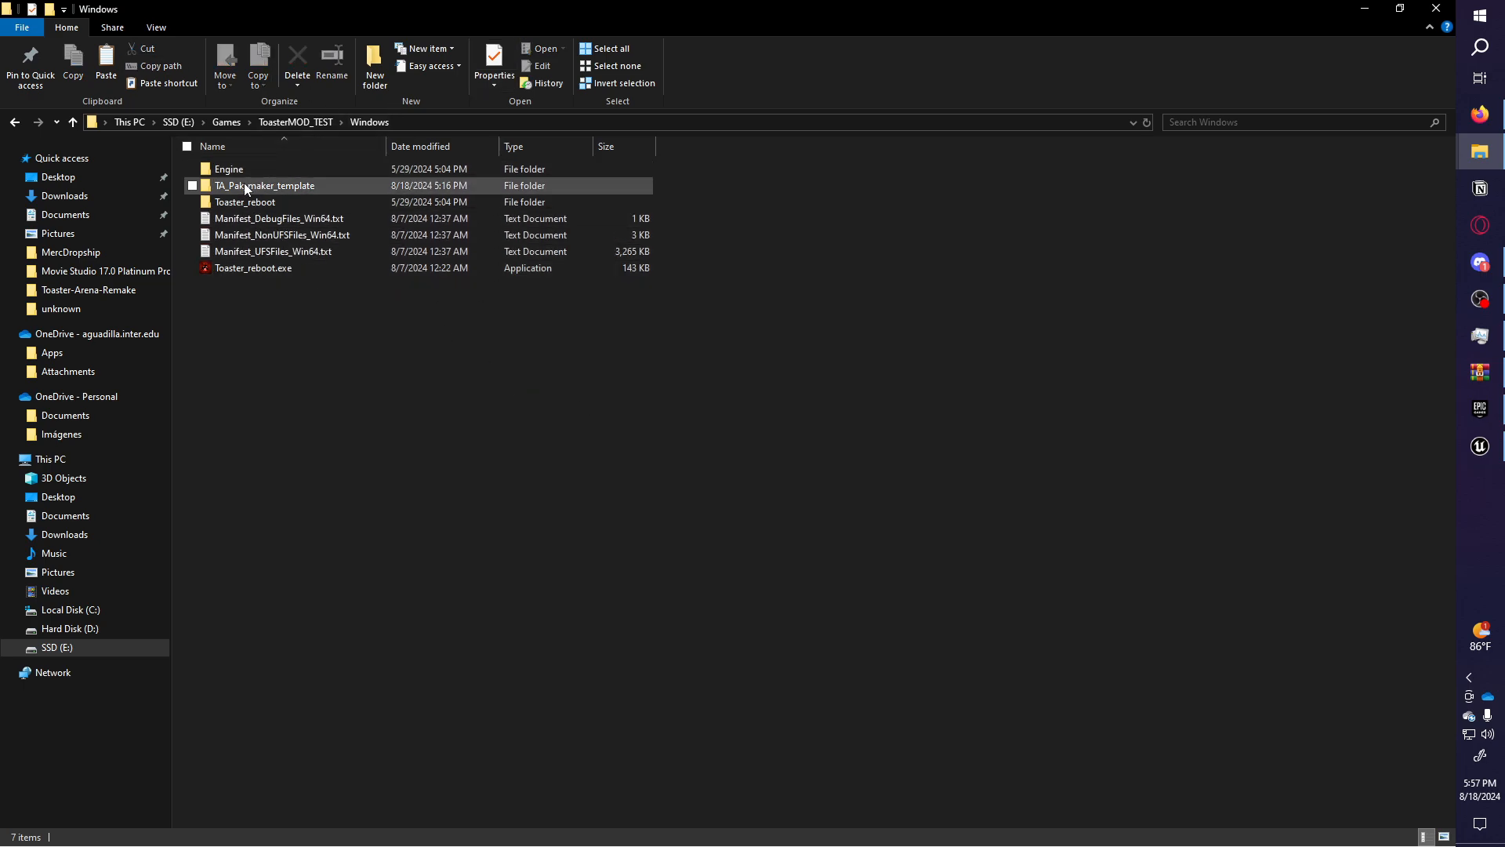
{"action": "double_click", "coordinate": [254, 185]}
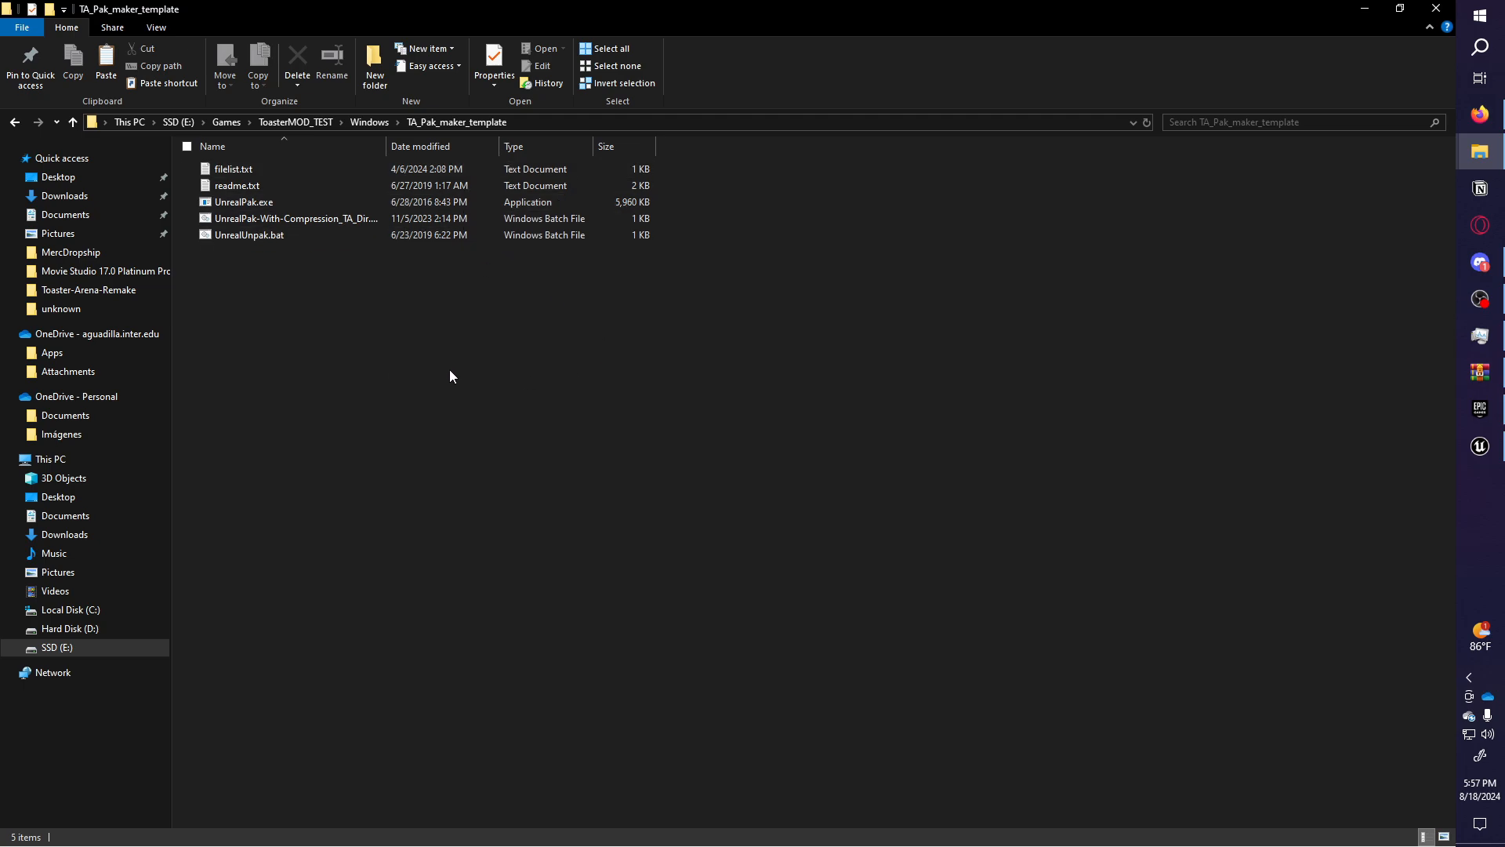
Create a new folder named My_First_mod in TA_Pak_maker_template.
{"action": "left_click_drag", "start_coordinate": [329, 358], "coordinate": [317, 143]}
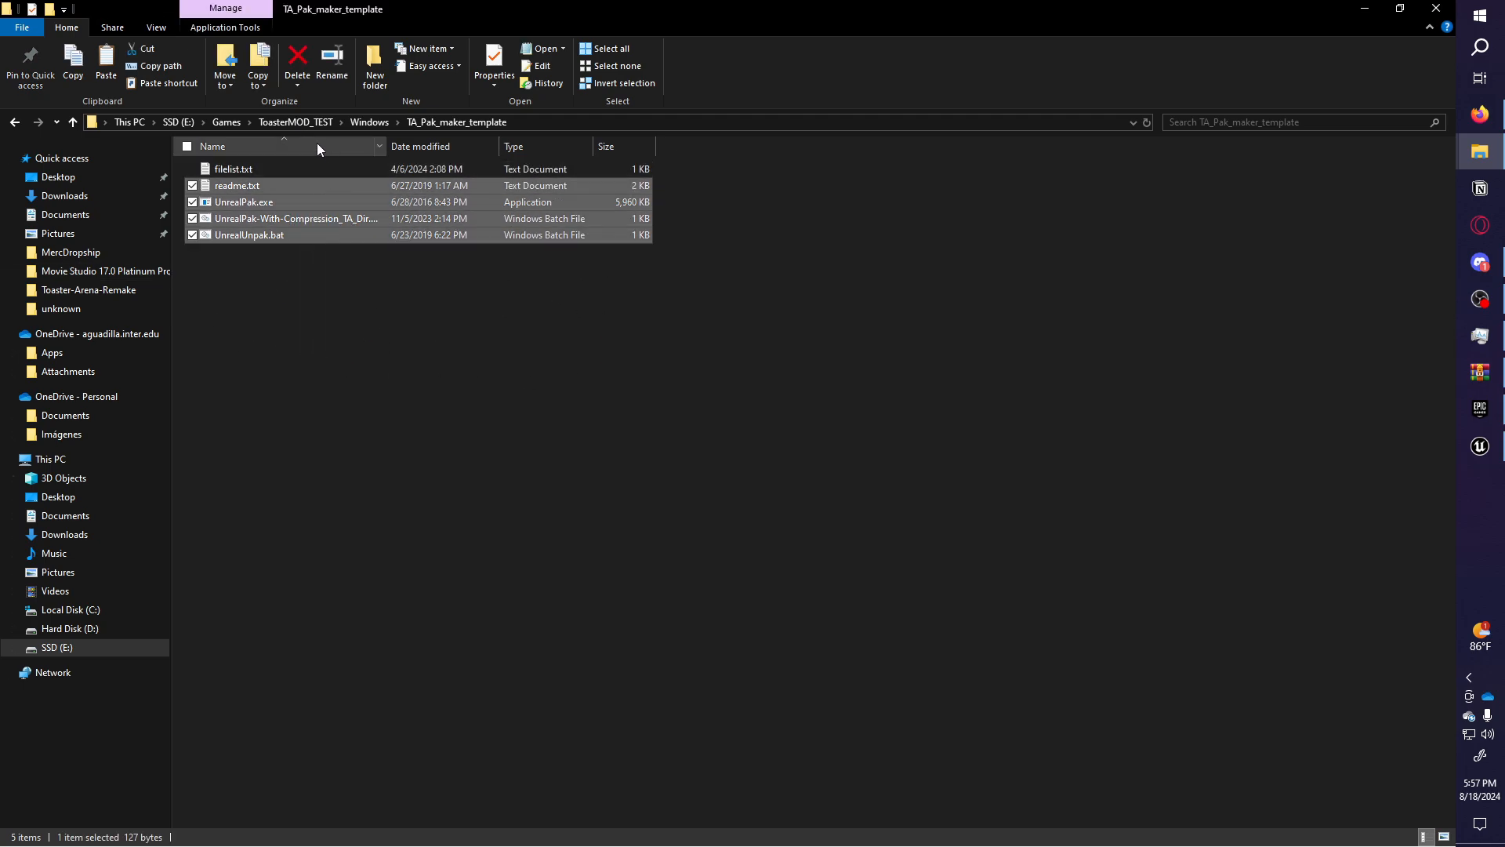
{"action": "left_click", "coordinate": [317, 146]}
{"action": "right_click", "coordinate": [341, 340]}
{"action": "mouse_move", "coordinate": [477, 580]}
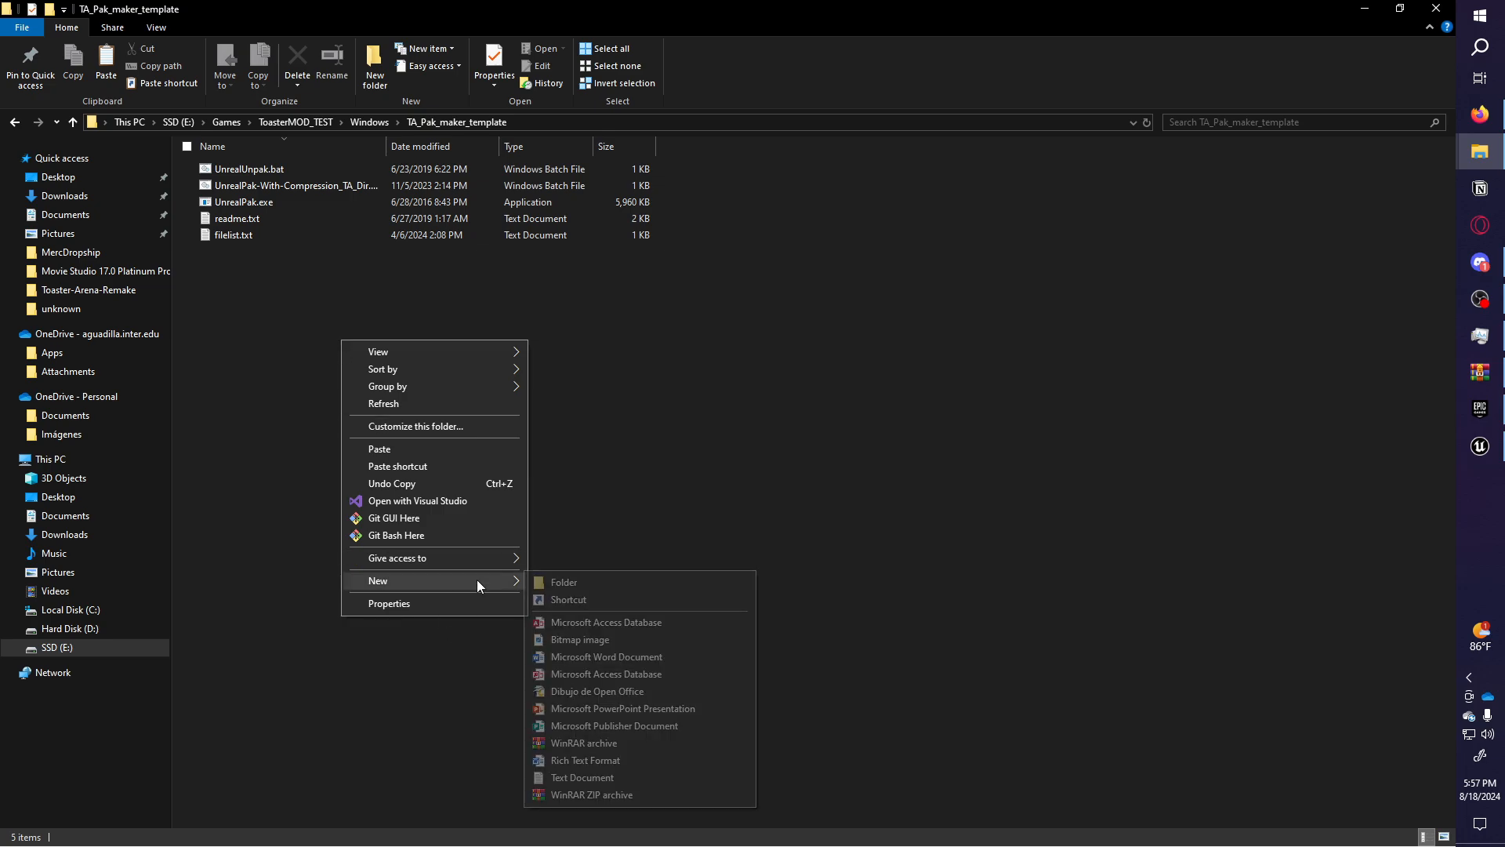
{"action": "left_click", "coordinate": [555, 581]}
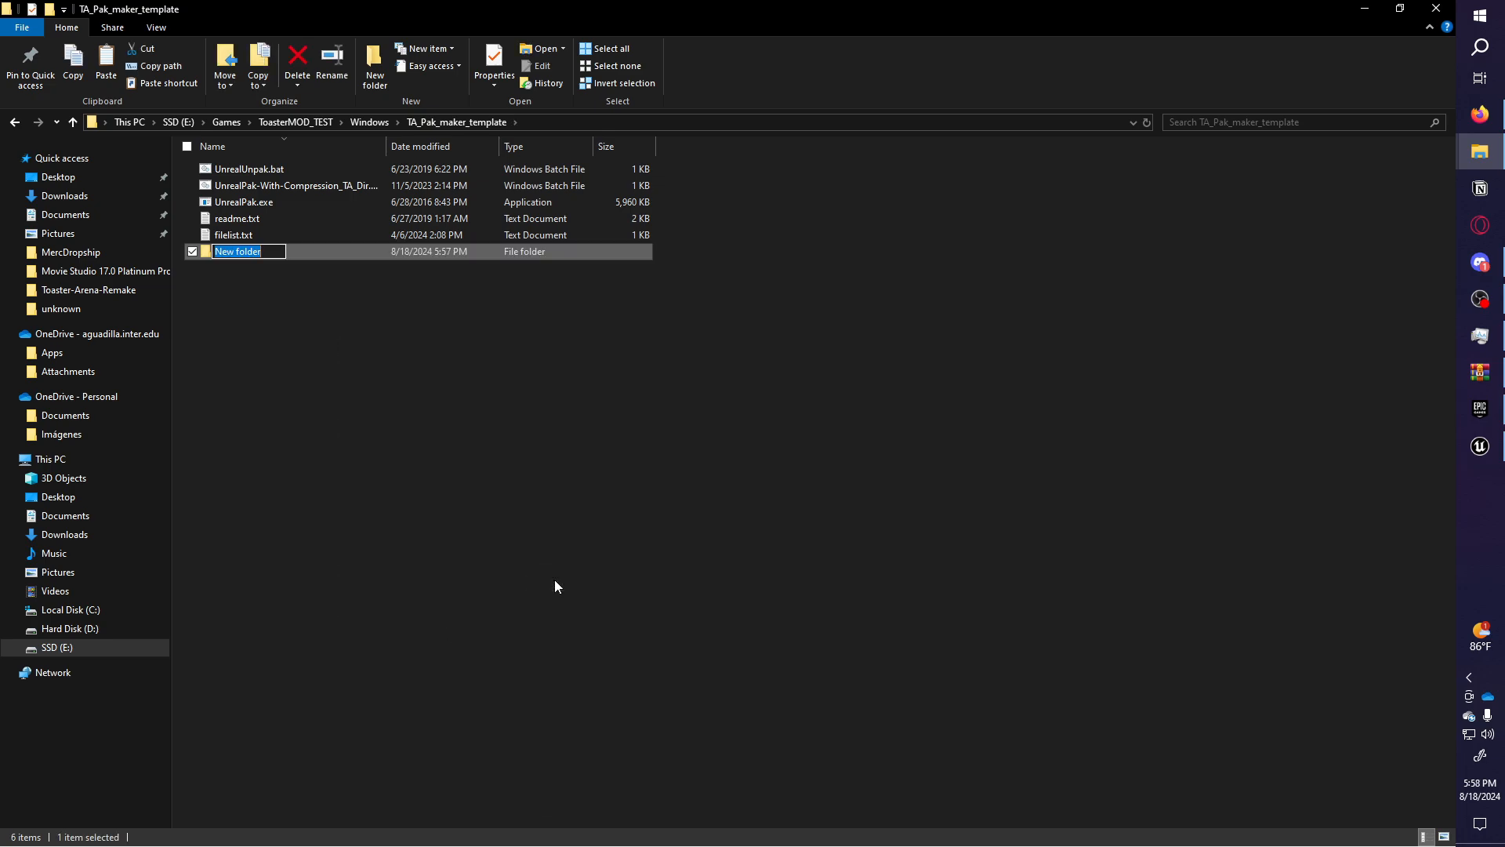
{"action": "type", "text": "My_First_mod"}
{"action": "key", "text": "Return"}
Paste Content, Metadata and AssetRegistry.bin into My_First_mod.
{"action": "double_click", "coordinate": [489, 252]}
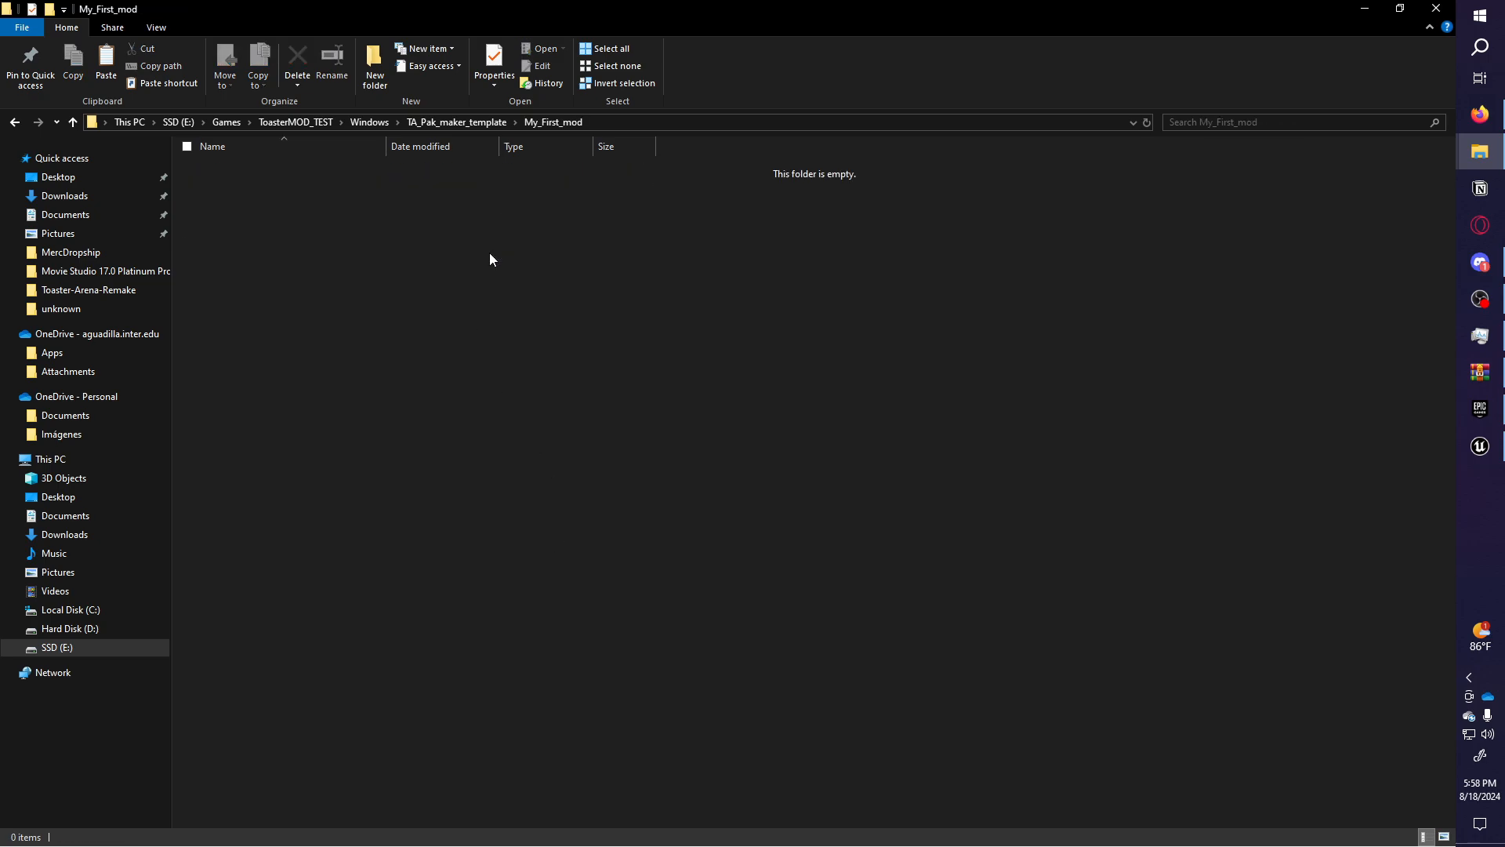
{"action": "key", "text": "ctrl+v"}
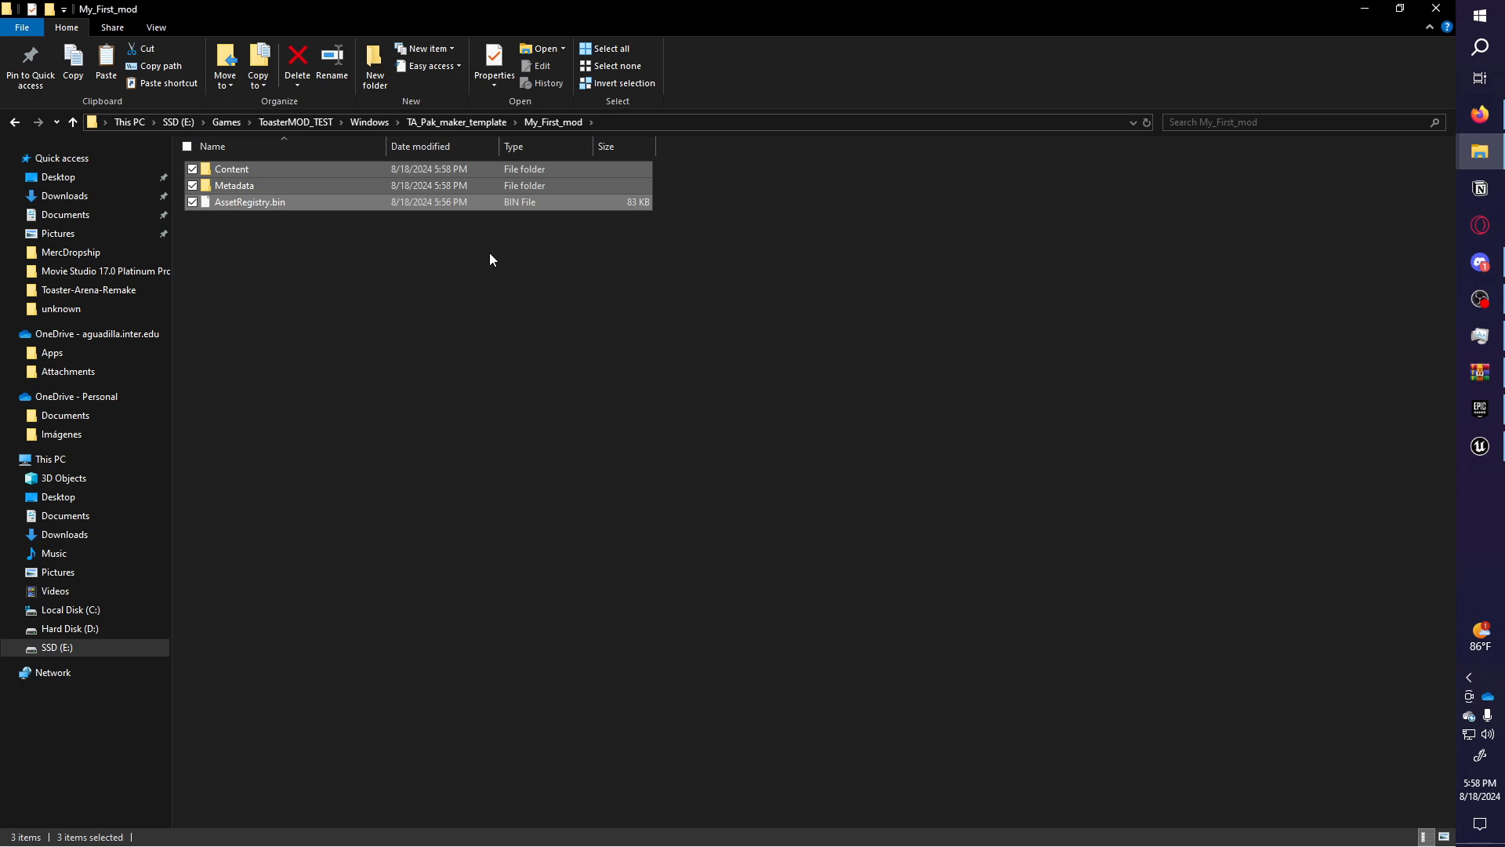
{"action": "left_click_drag", "start_coordinate": [698, 363], "coordinate": [644, 381]}
{"action": "left_click_drag", "start_coordinate": [572, 376], "coordinate": [483, 141]}
{"action": "left_click", "coordinate": [474, 122]}
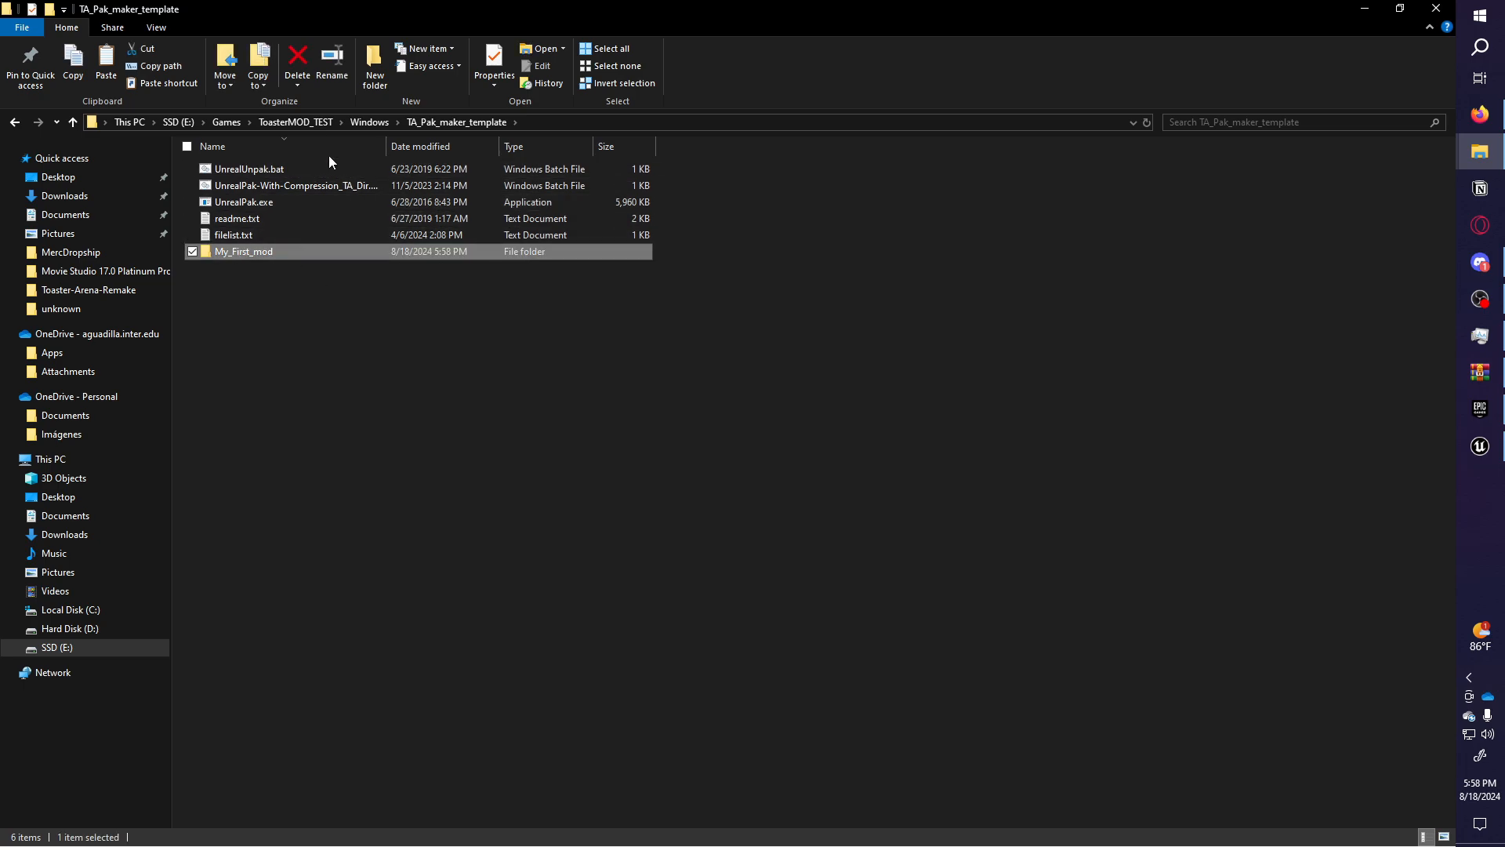
Build My_First_mod.pak with UnrealPak, dismiss the build window, and copy the new pak.
{"action": "left_click_drag", "start_coordinate": [221, 255], "coordinate": [350, 189]}
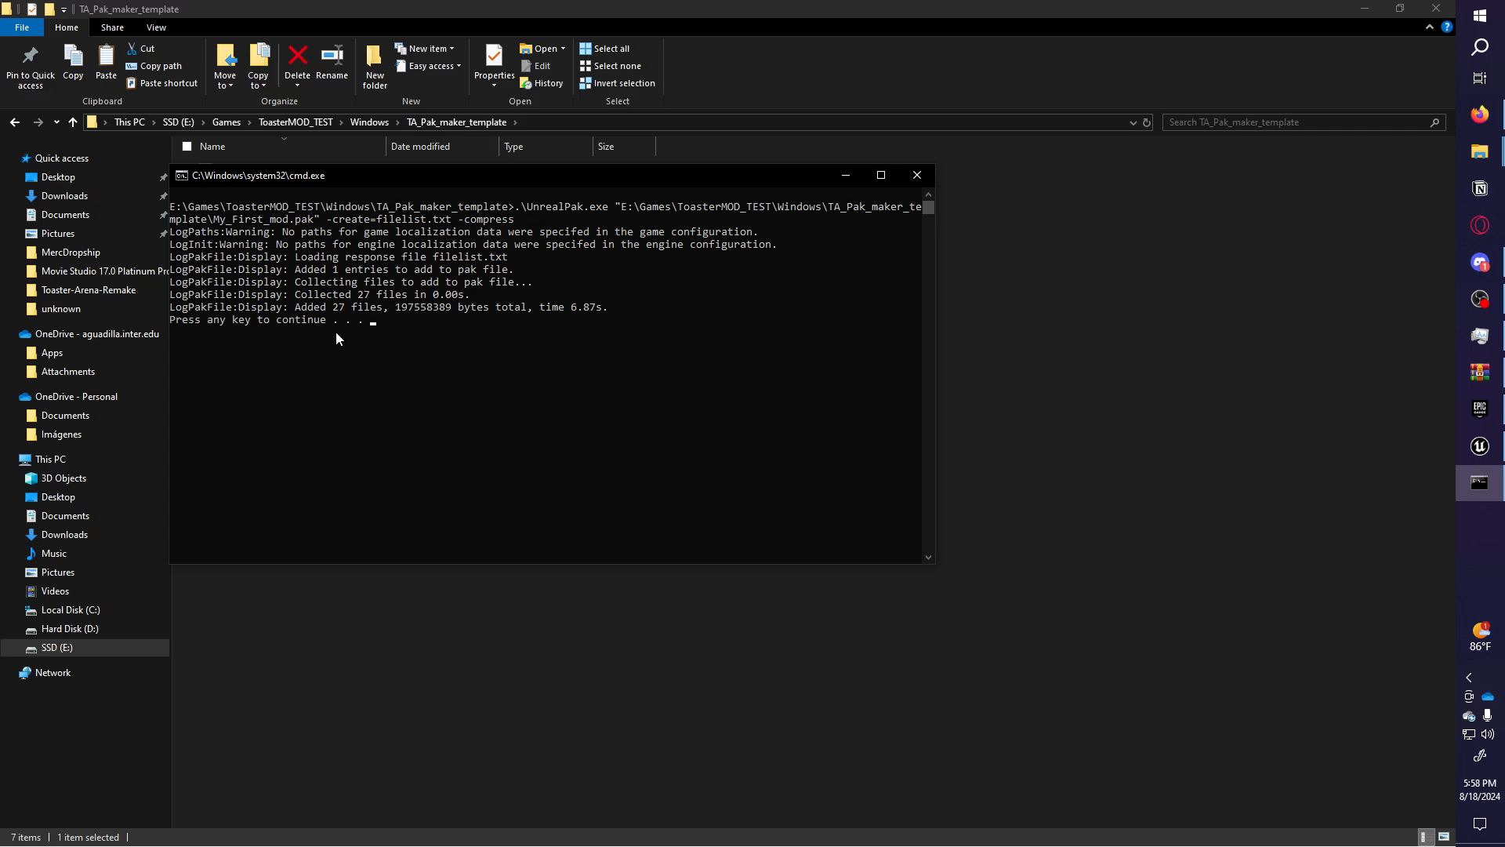
{"action": "key", "text": "Return"}
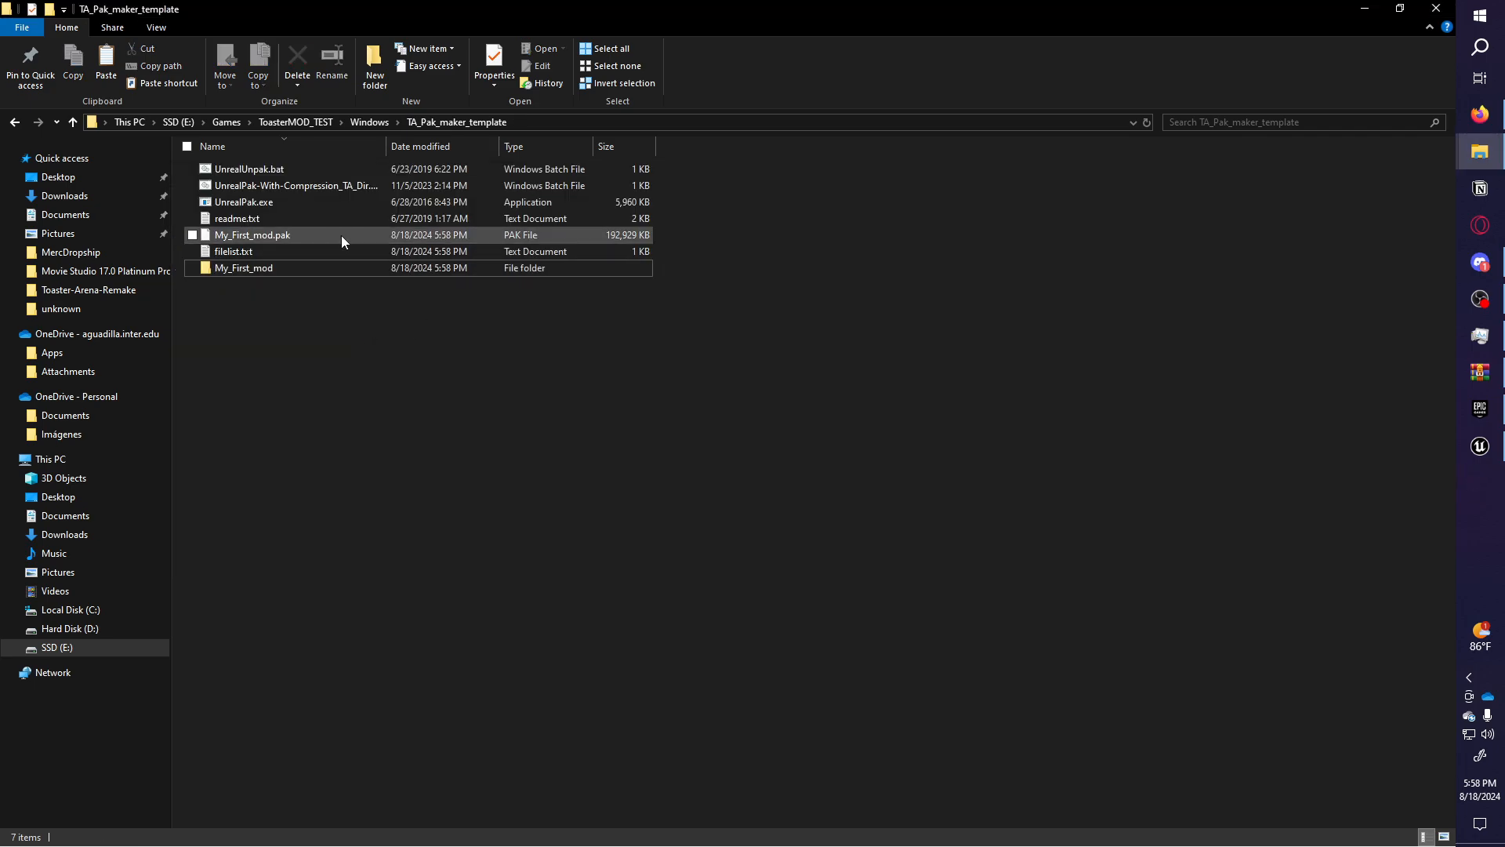
{"action": "left_click_drag", "start_coordinate": [284, 239], "coordinate": [478, 368]}
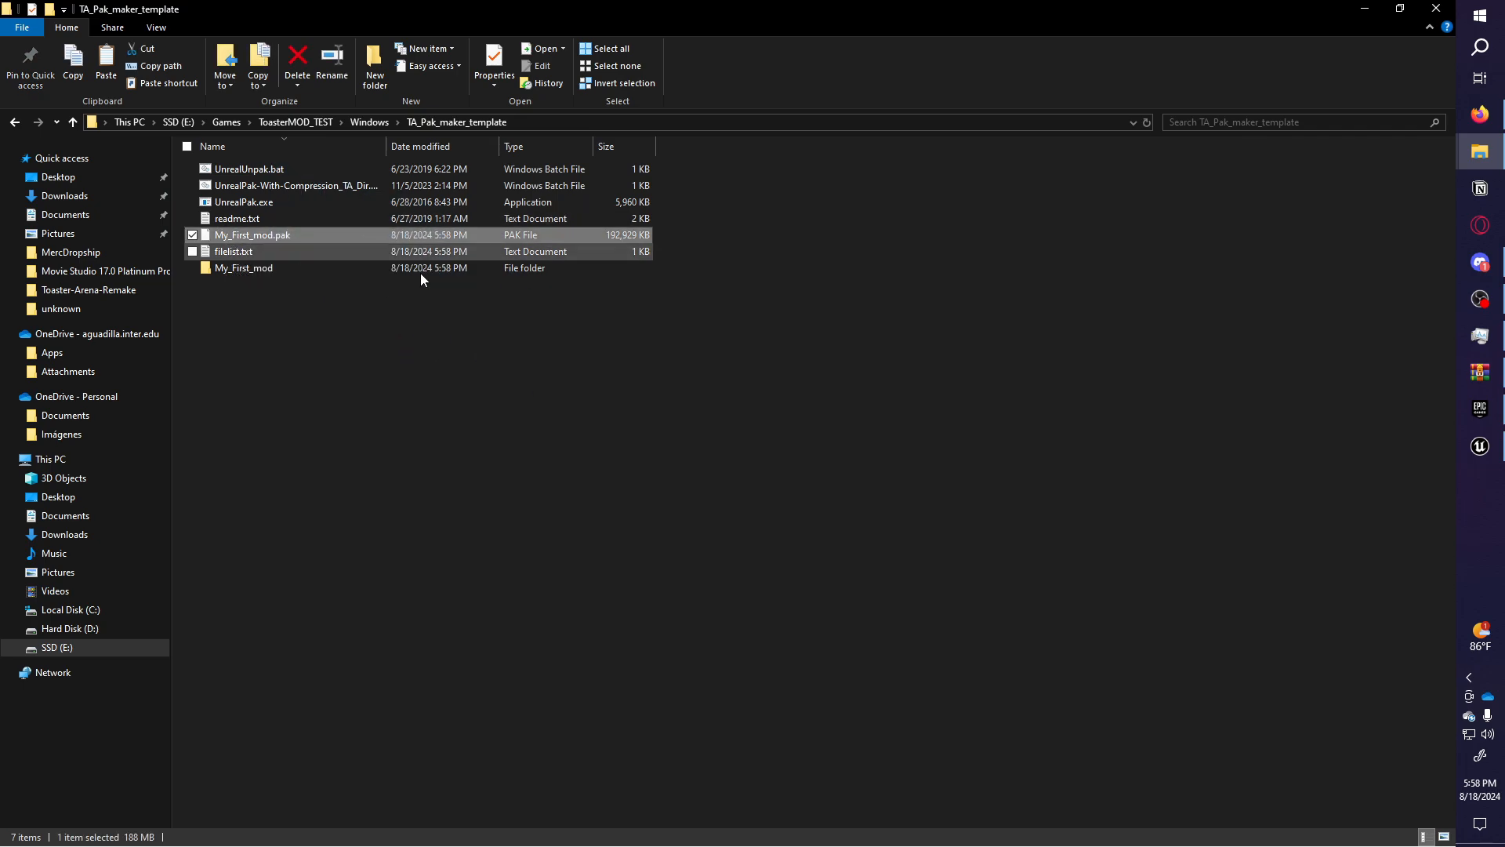
{"action": "left_click", "coordinate": [635, 412]}
{"action": "left_click", "coordinate": [608, 205]}
{"action": "left_click", "coordinate": [591, 237]}
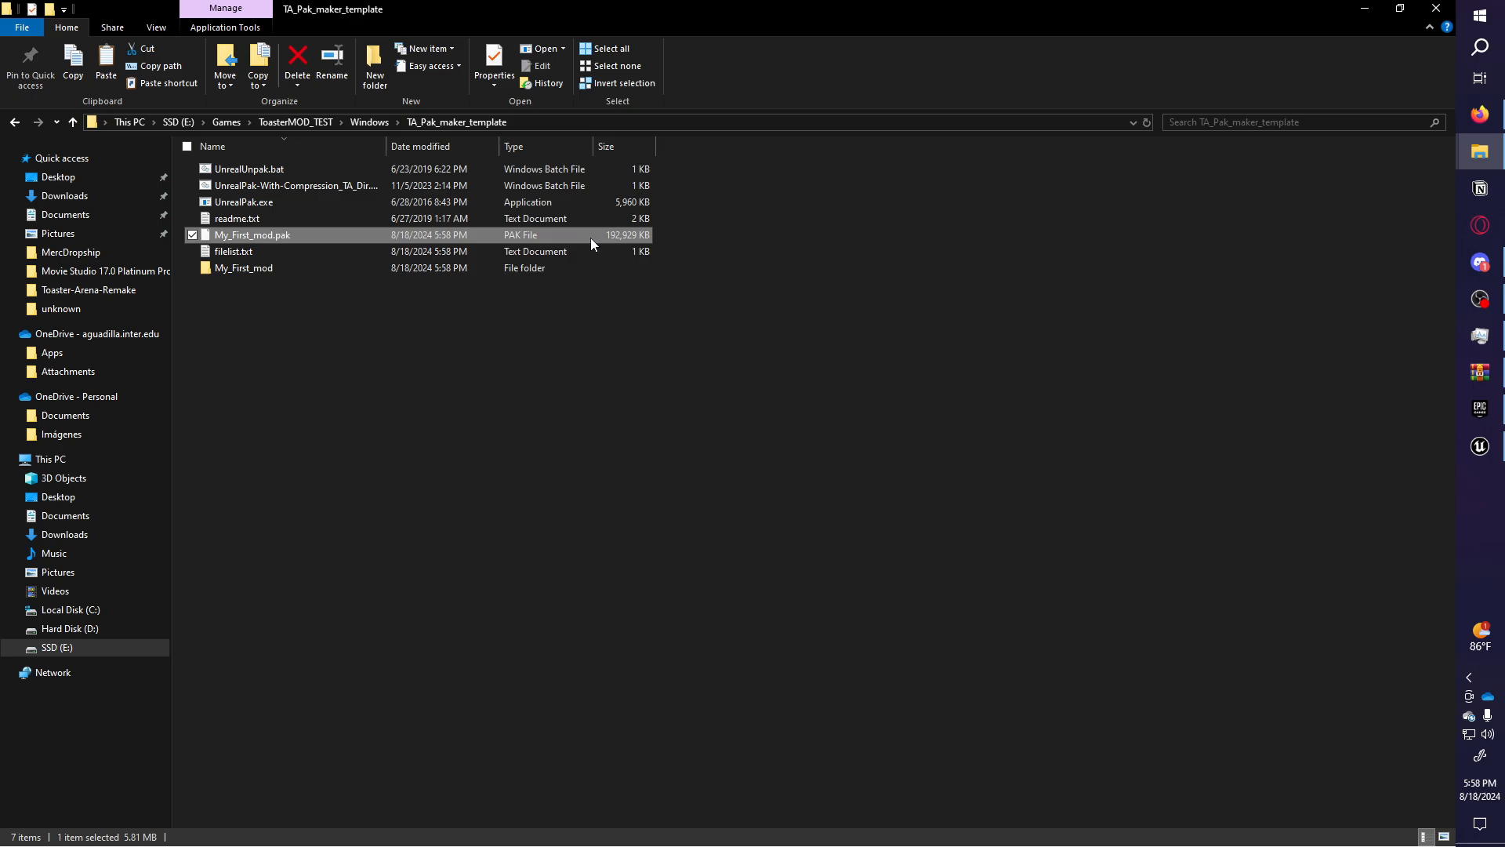
{"action": "key", "text": "ctrl+c"}
{"action": "key", "text": "ctrl+c"}
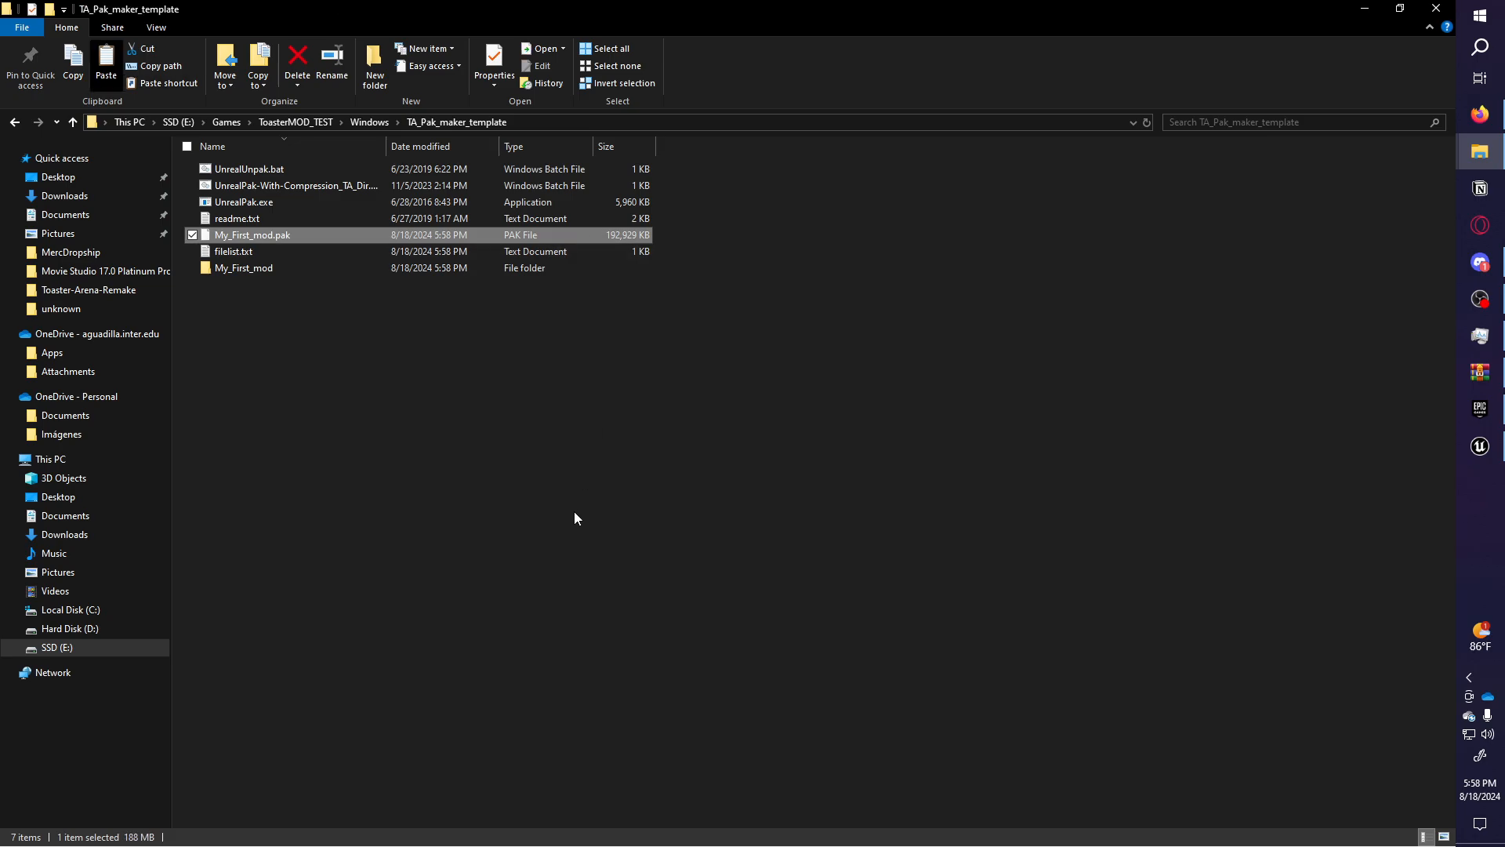
Navigate to ToasterMOD_TEST\Windows\Toaster_reboot\Content\Mods.
{"action": "left_click", "coordinate": [369, 123]}
{"action": "left_click", "coordinate": [317, 124]}
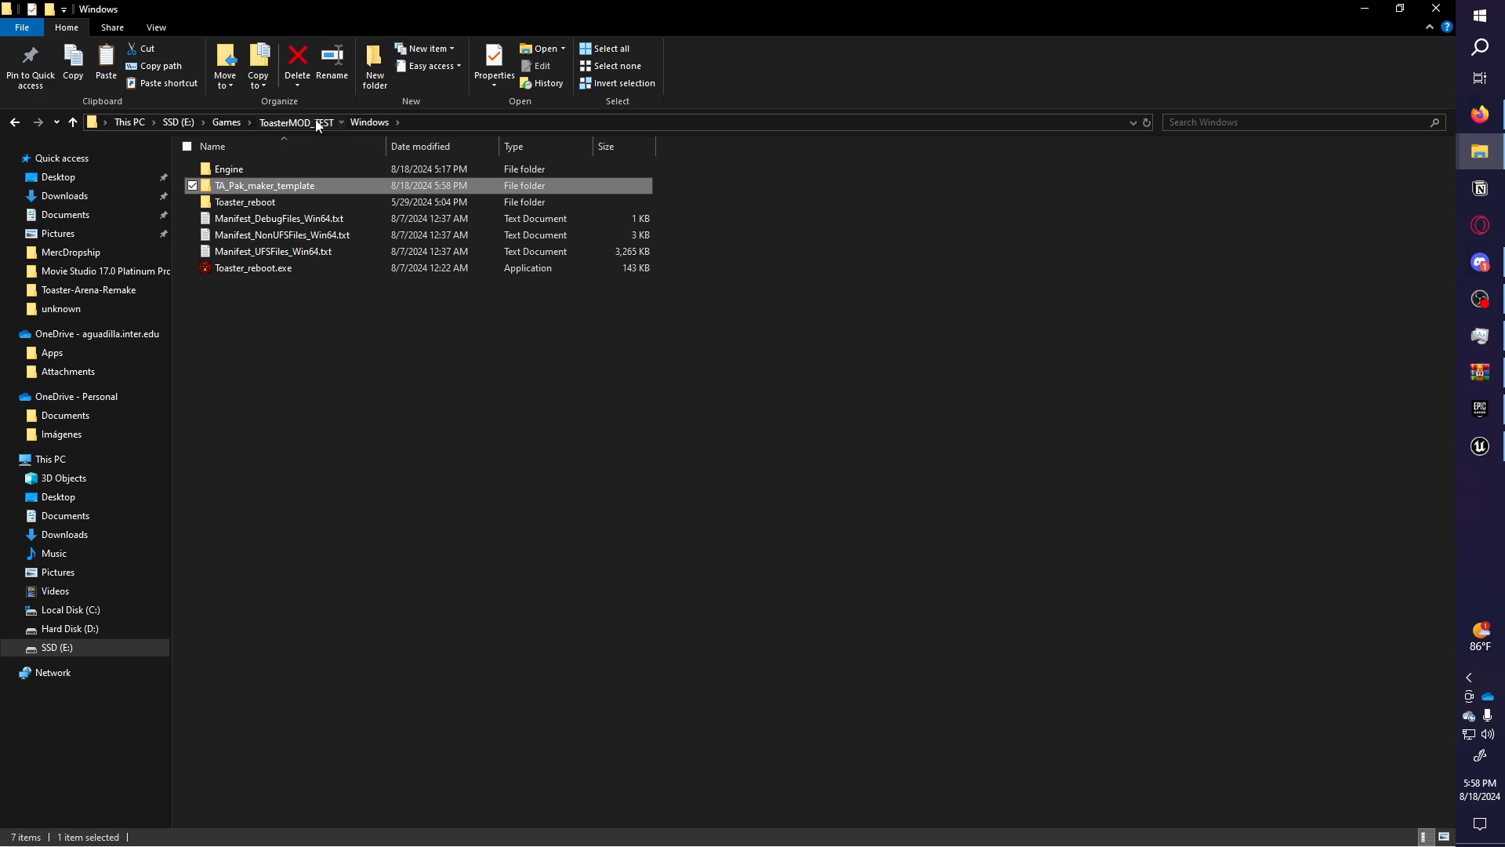
{"action": "left_click", "coordinate": [234, 124]}
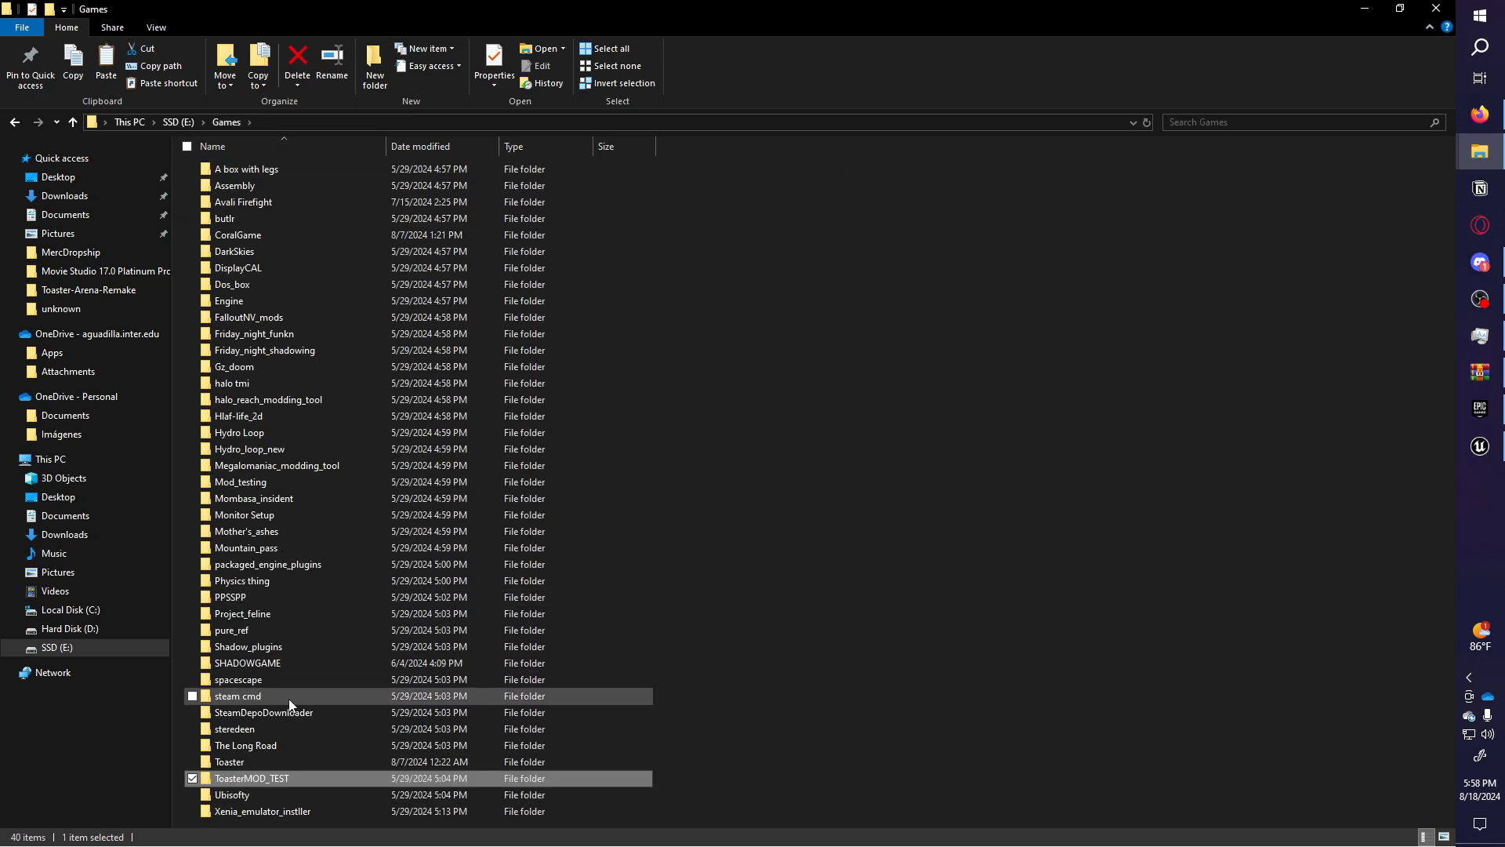
{"action": "double_click", "coordinate": [288, 774]}
{"action": "double_click", "coordinate": [284, 168]}
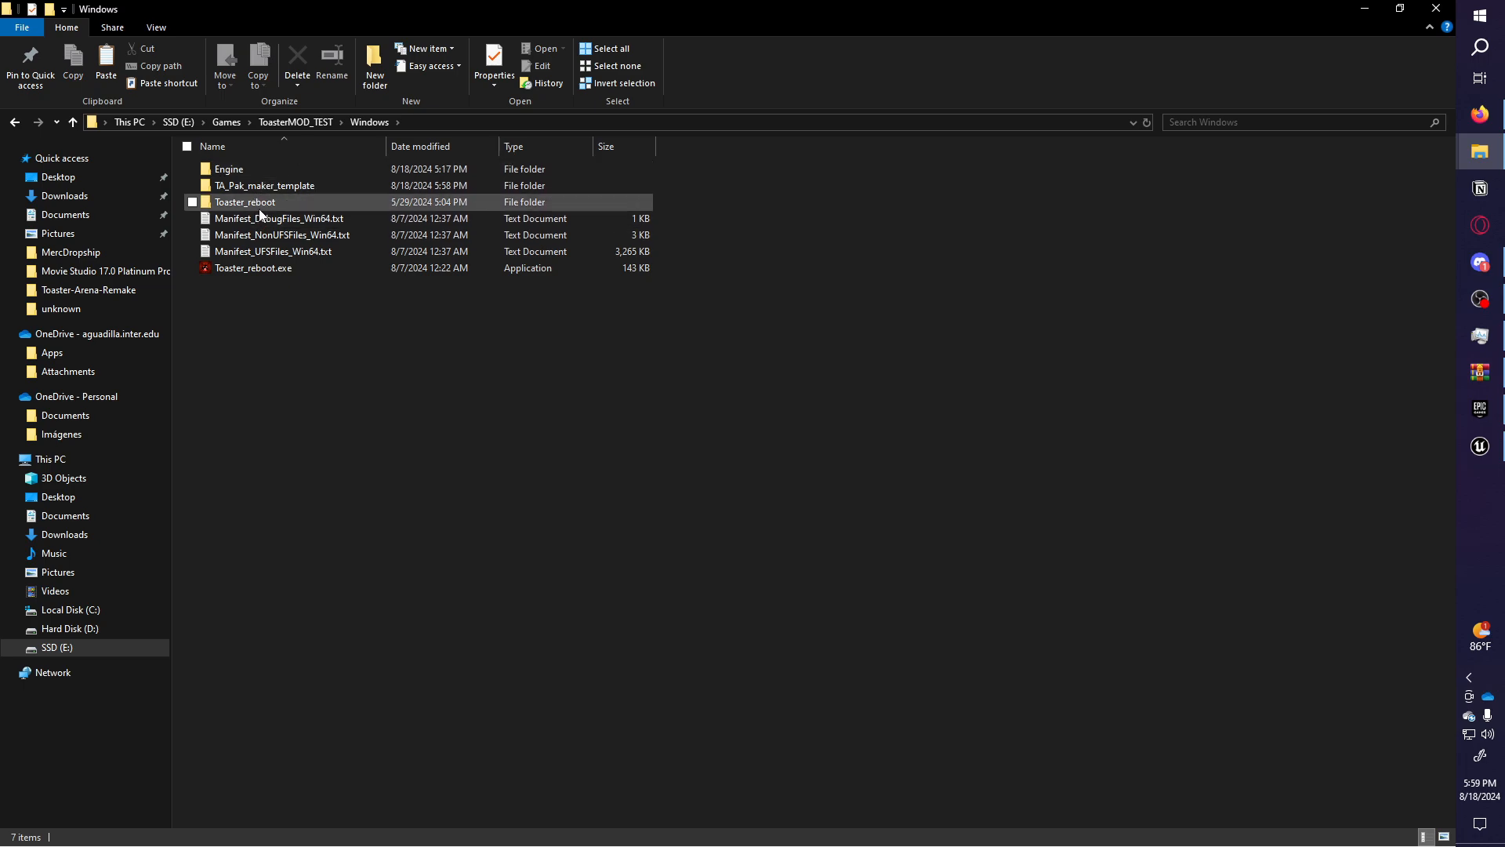
{"action": "double_click", "coordinate": [262, 204]}
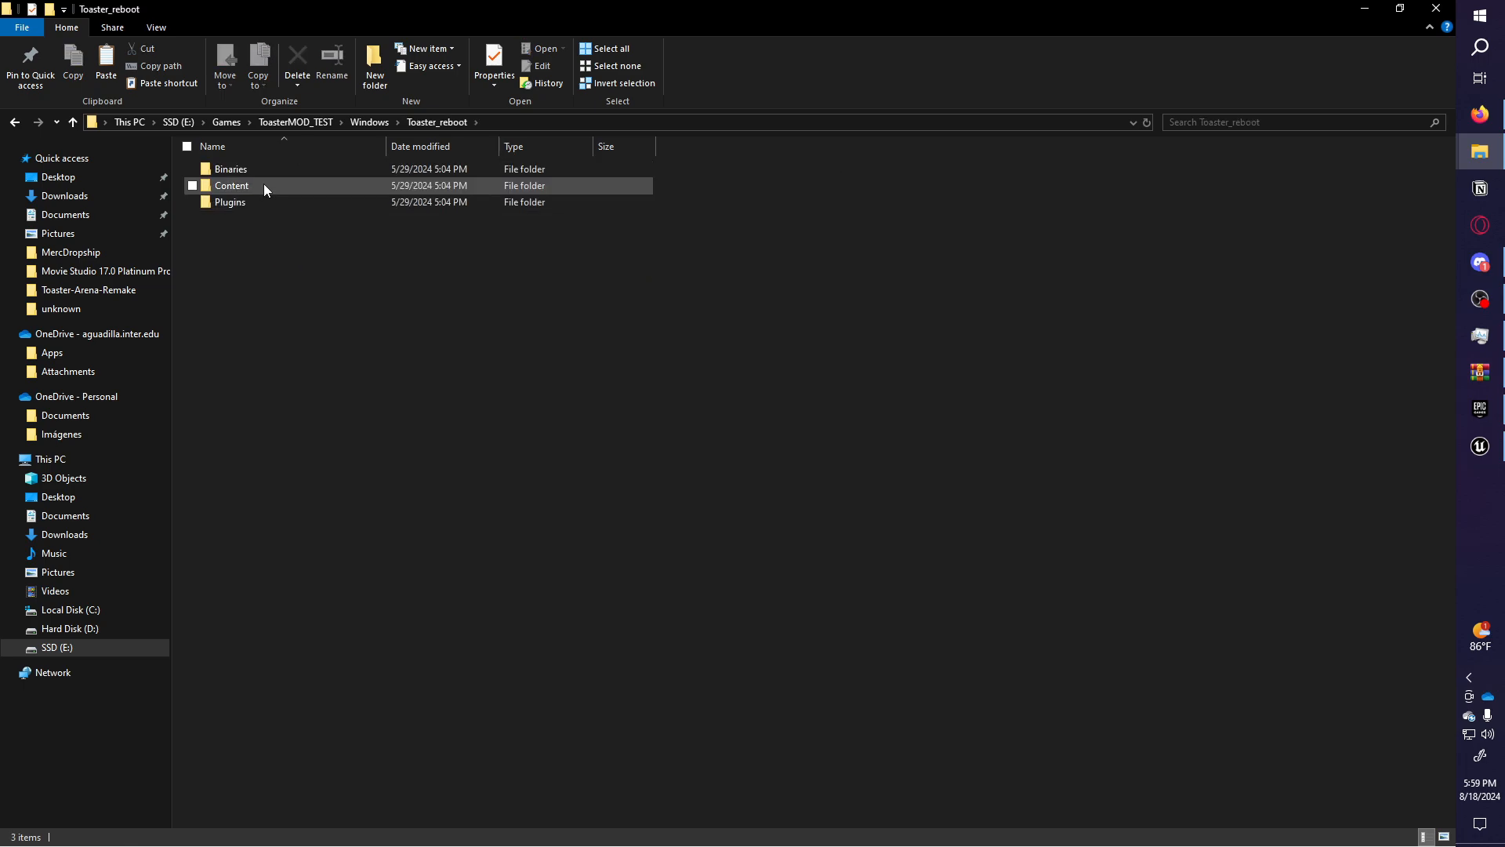
{"action": "double_click", "coordinate": [263, 188]}
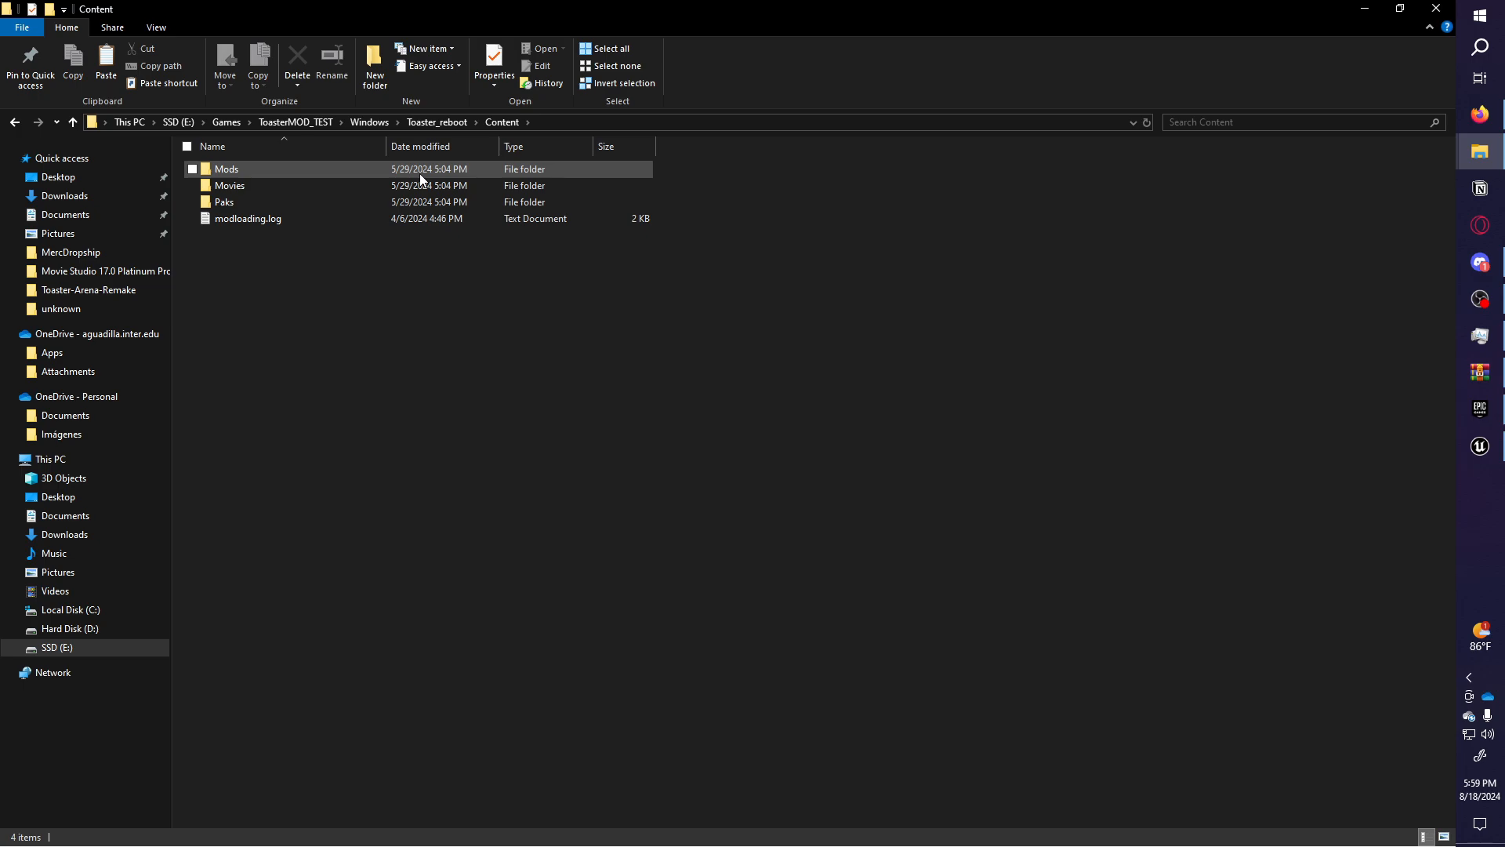
{"action": "double_click", "coordinate": [456, 169]}
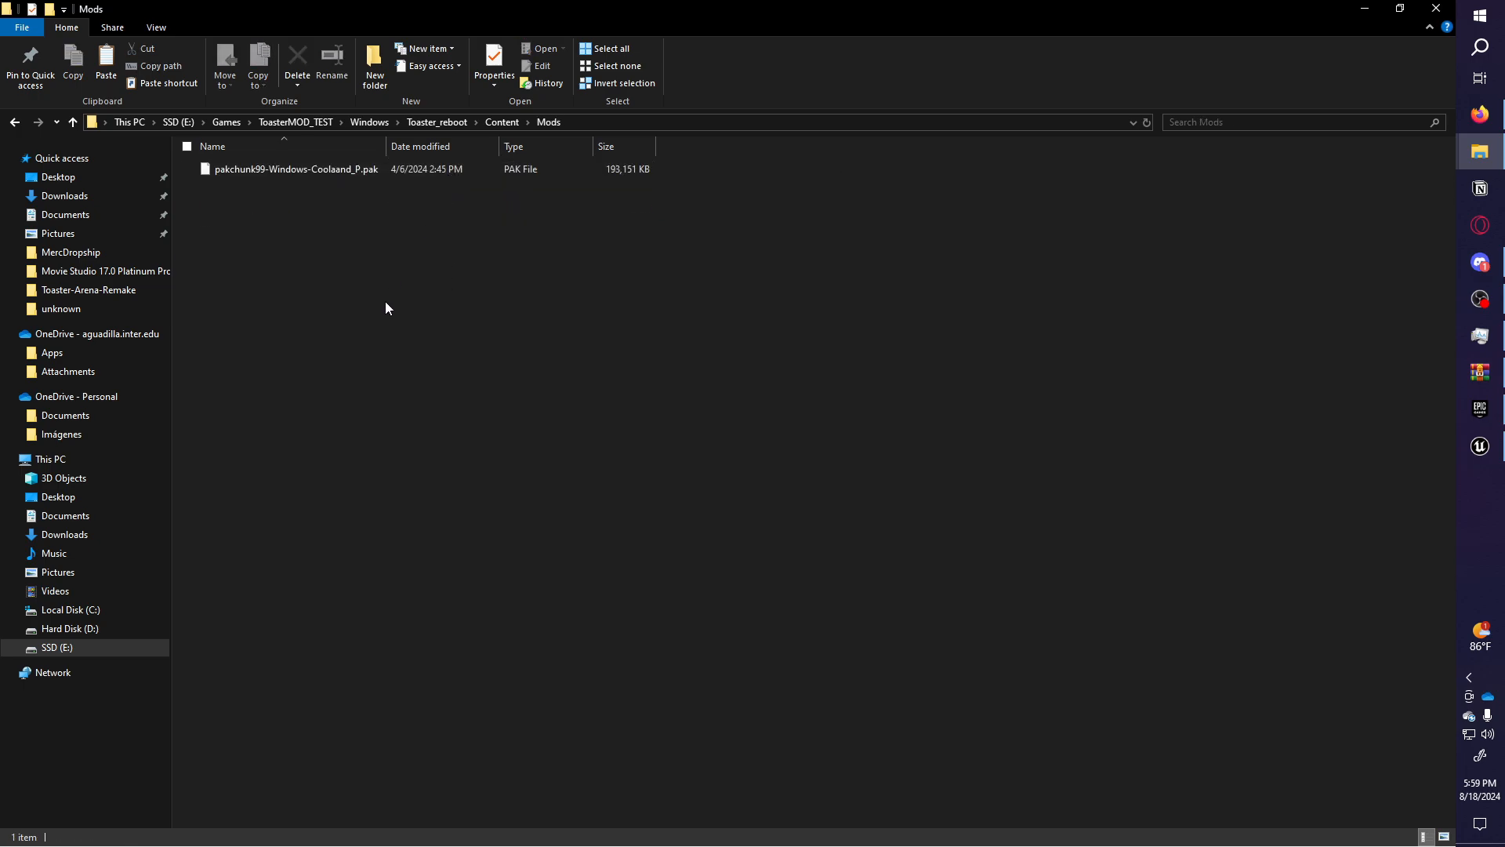
Paste My_First_mod.pak, delete the old pakchunk99 pak, and launch Toaster_reboot.exe.
{"action": "key", "text": "ctrl+v"}
{"action": "left_click", "coordinate": [393, 185]}
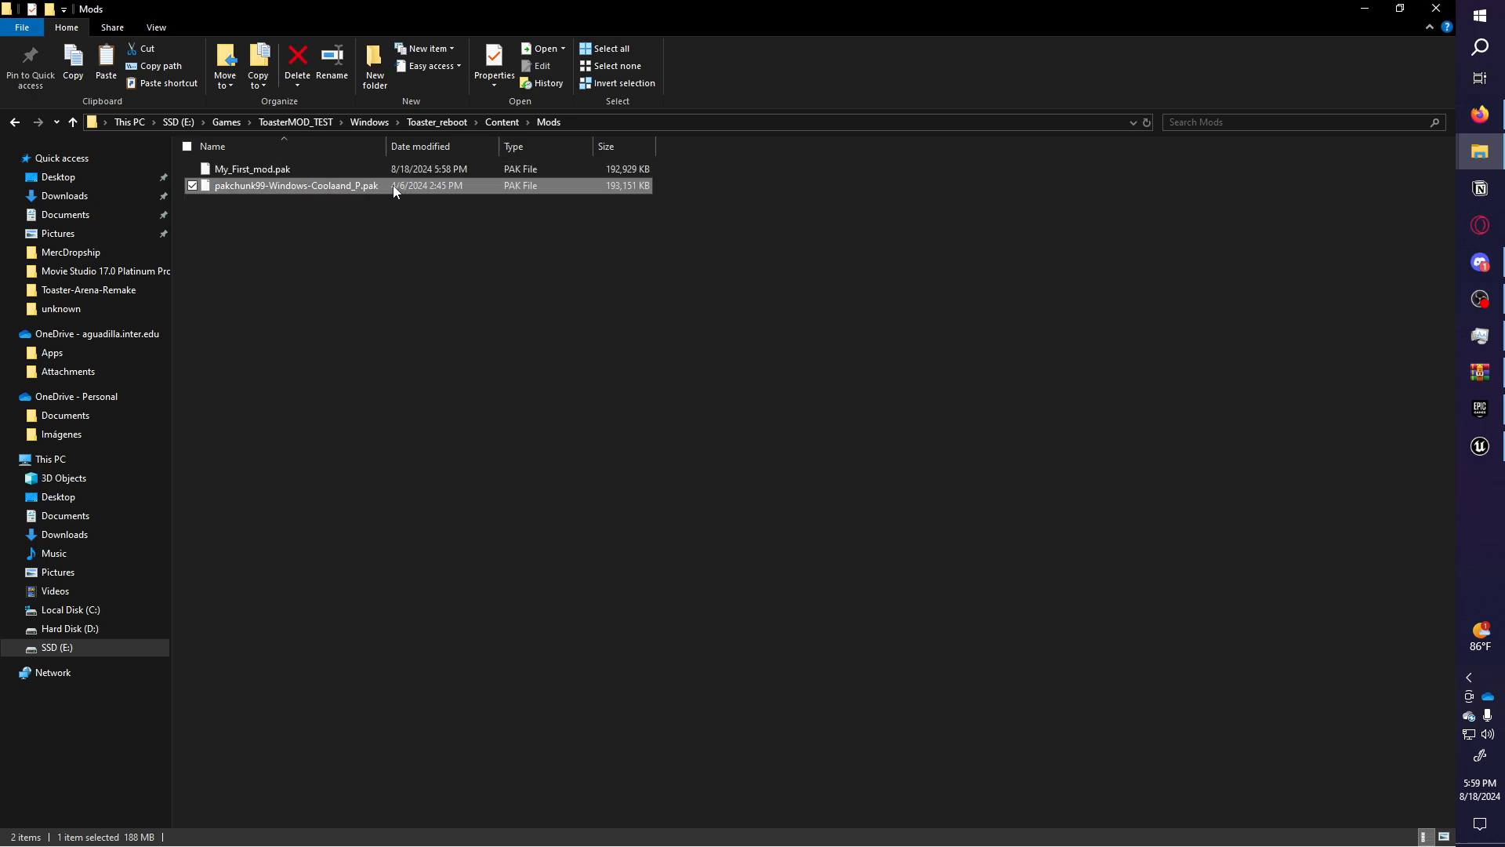
{"action": "key", "text": "Delete"}
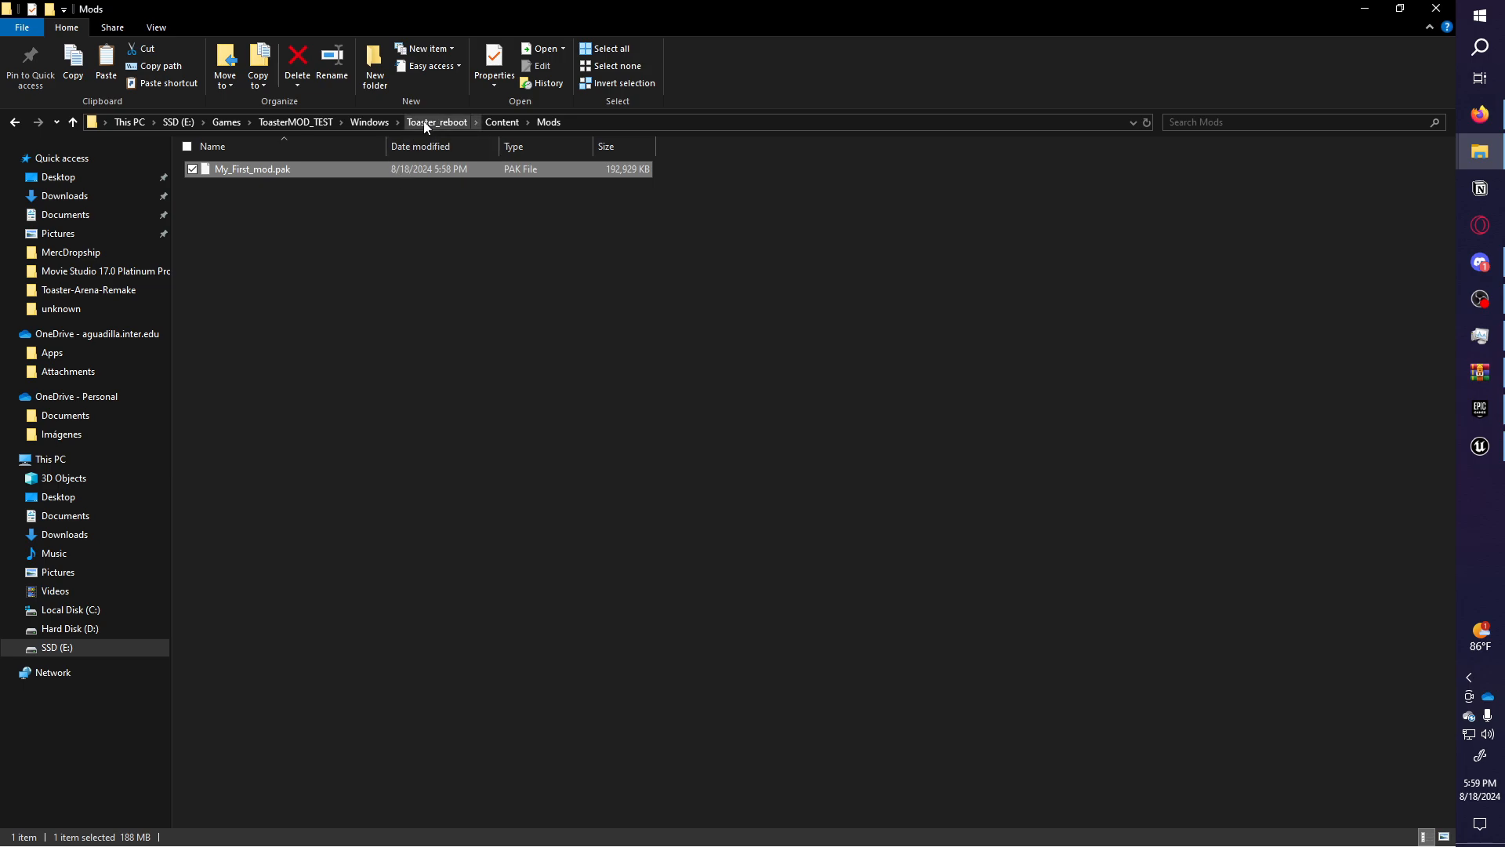
{"action": "left_click", "coordinate": [370, 122]}
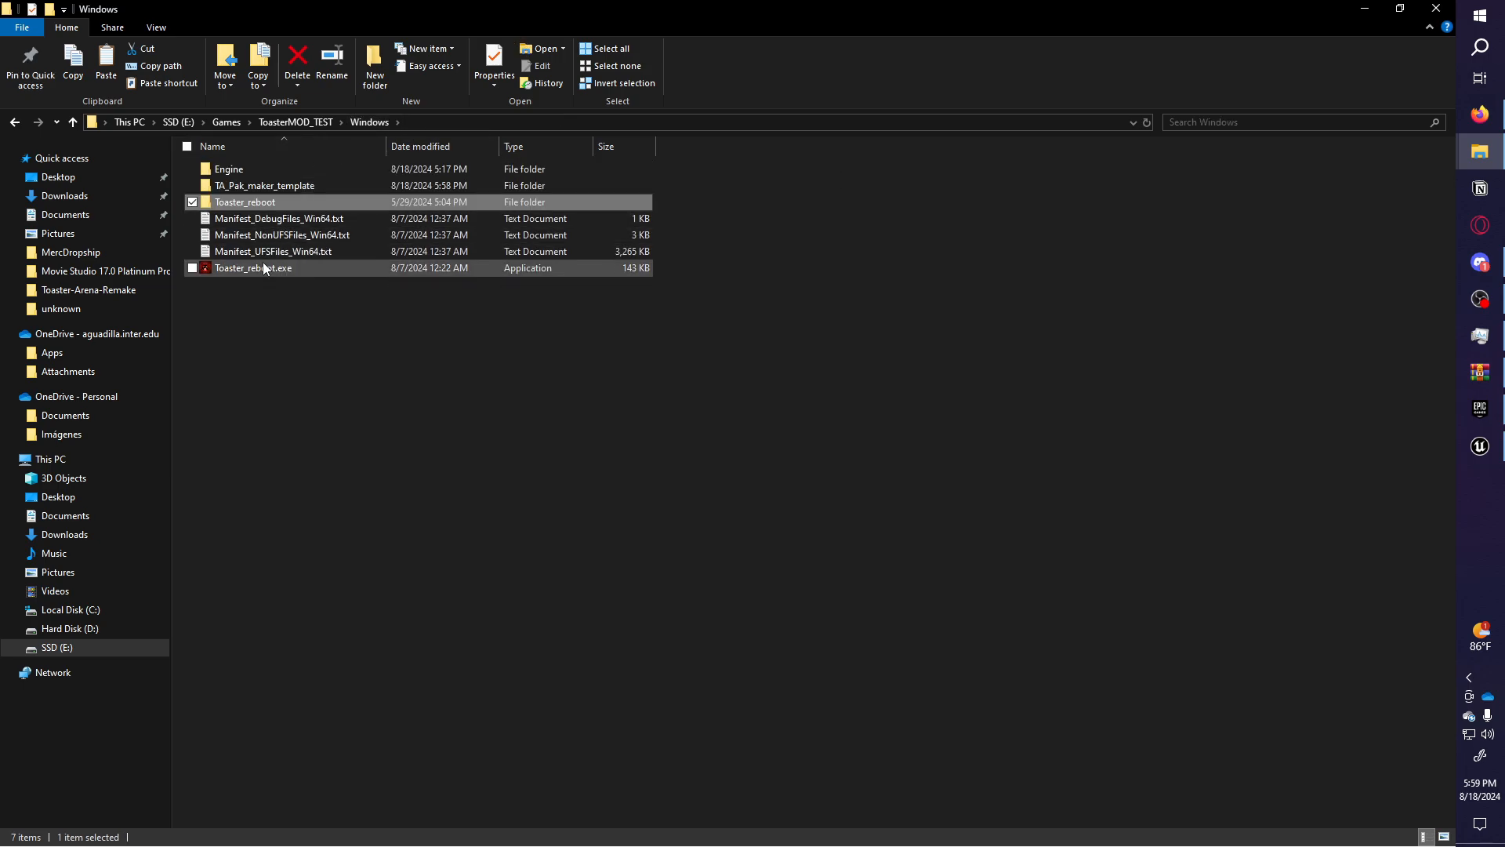
{"action": "double_click", "coordinate": [264, 268]}
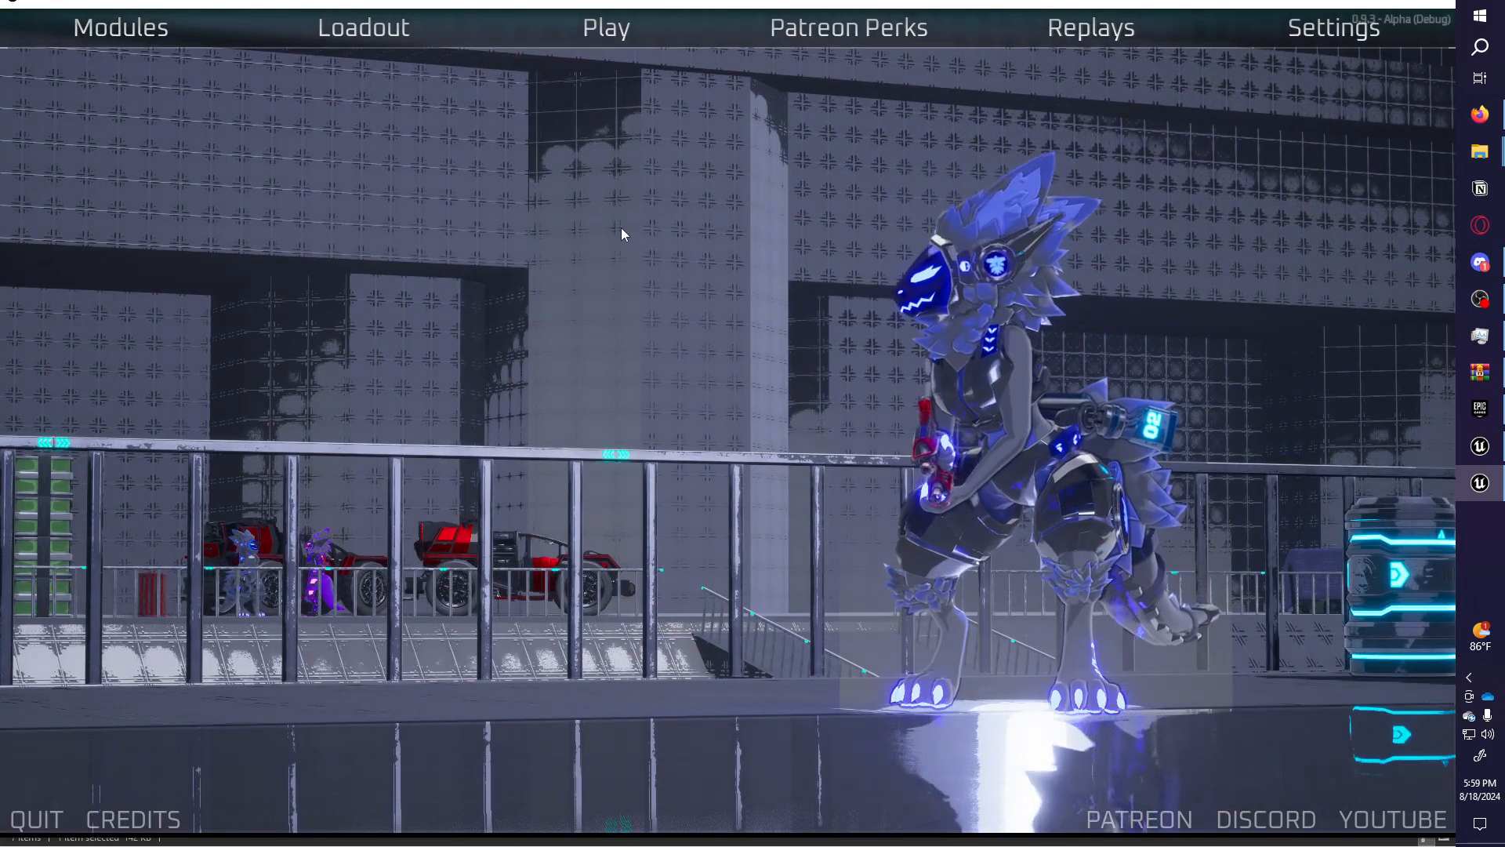
Check the Remote Admin map list for the new LVL entry, then quit the game.
{"action": "key", "text": "Escape"}
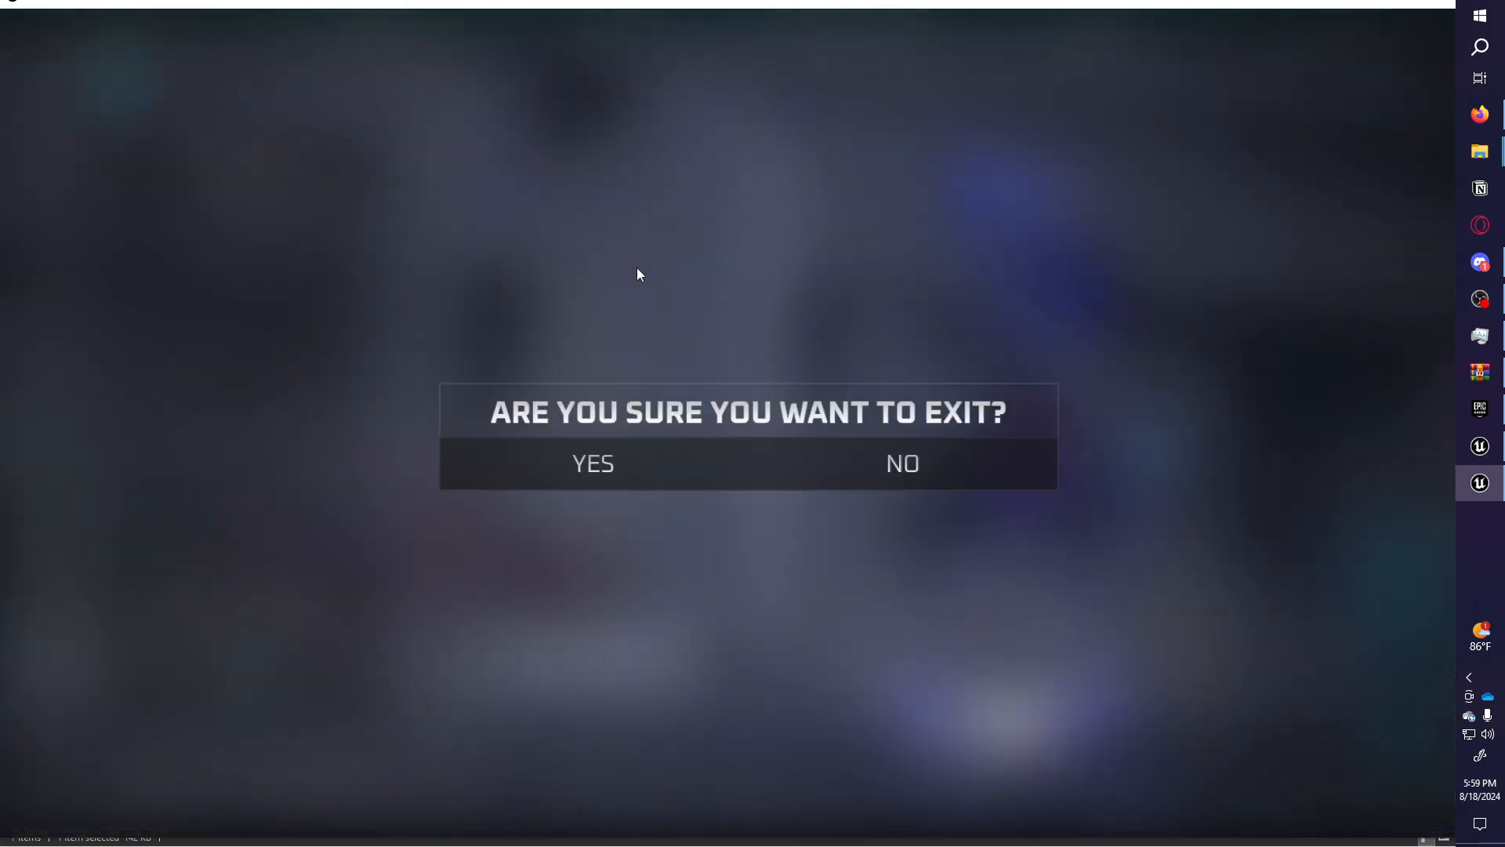
{"action": "left_click", "coordinate": [947, 474]}
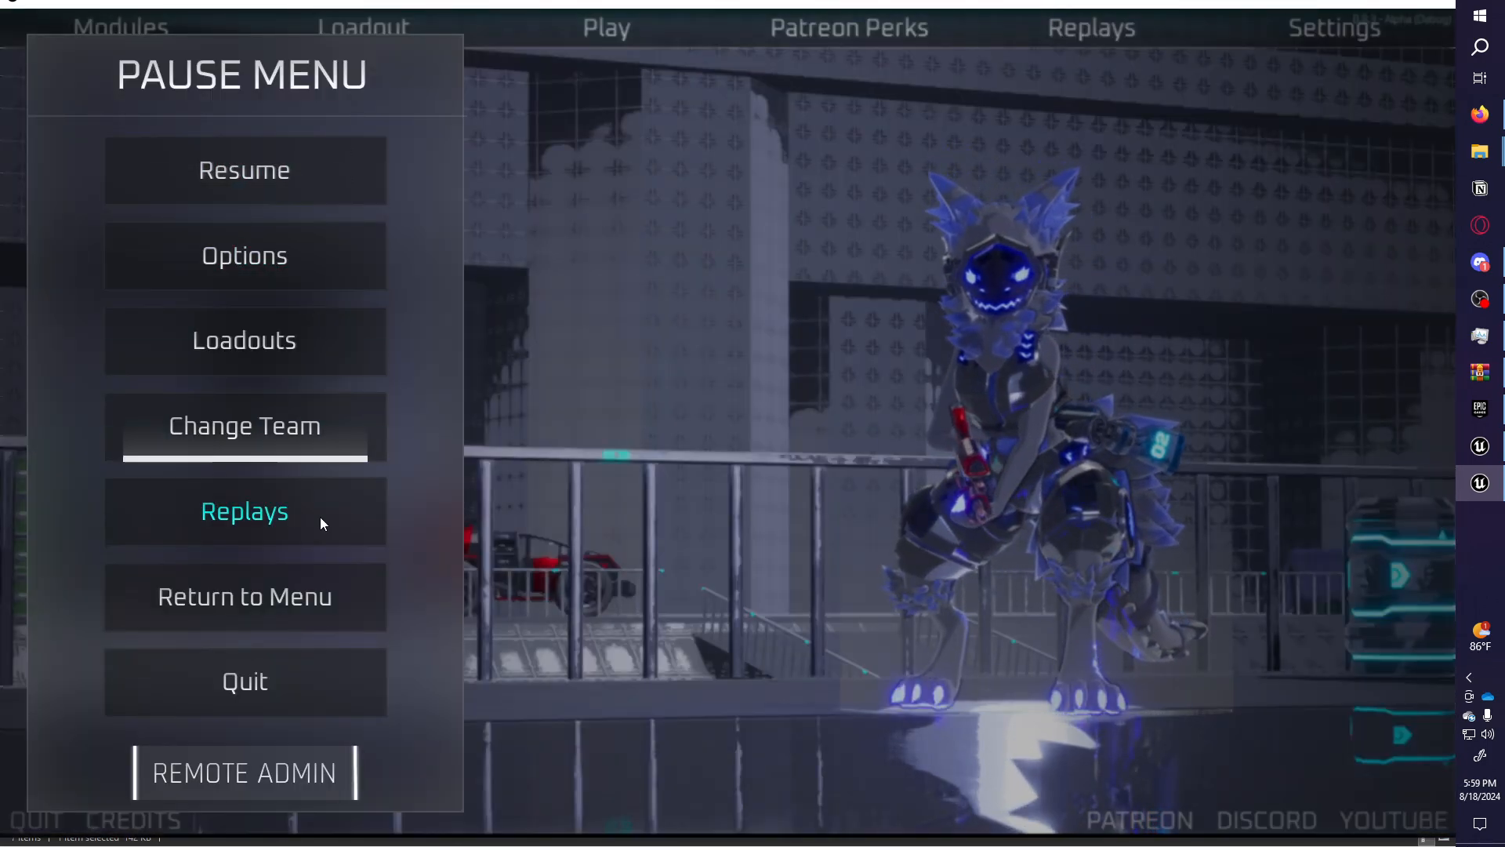
{"action": "left_click", "coordinate": [288, 773]}
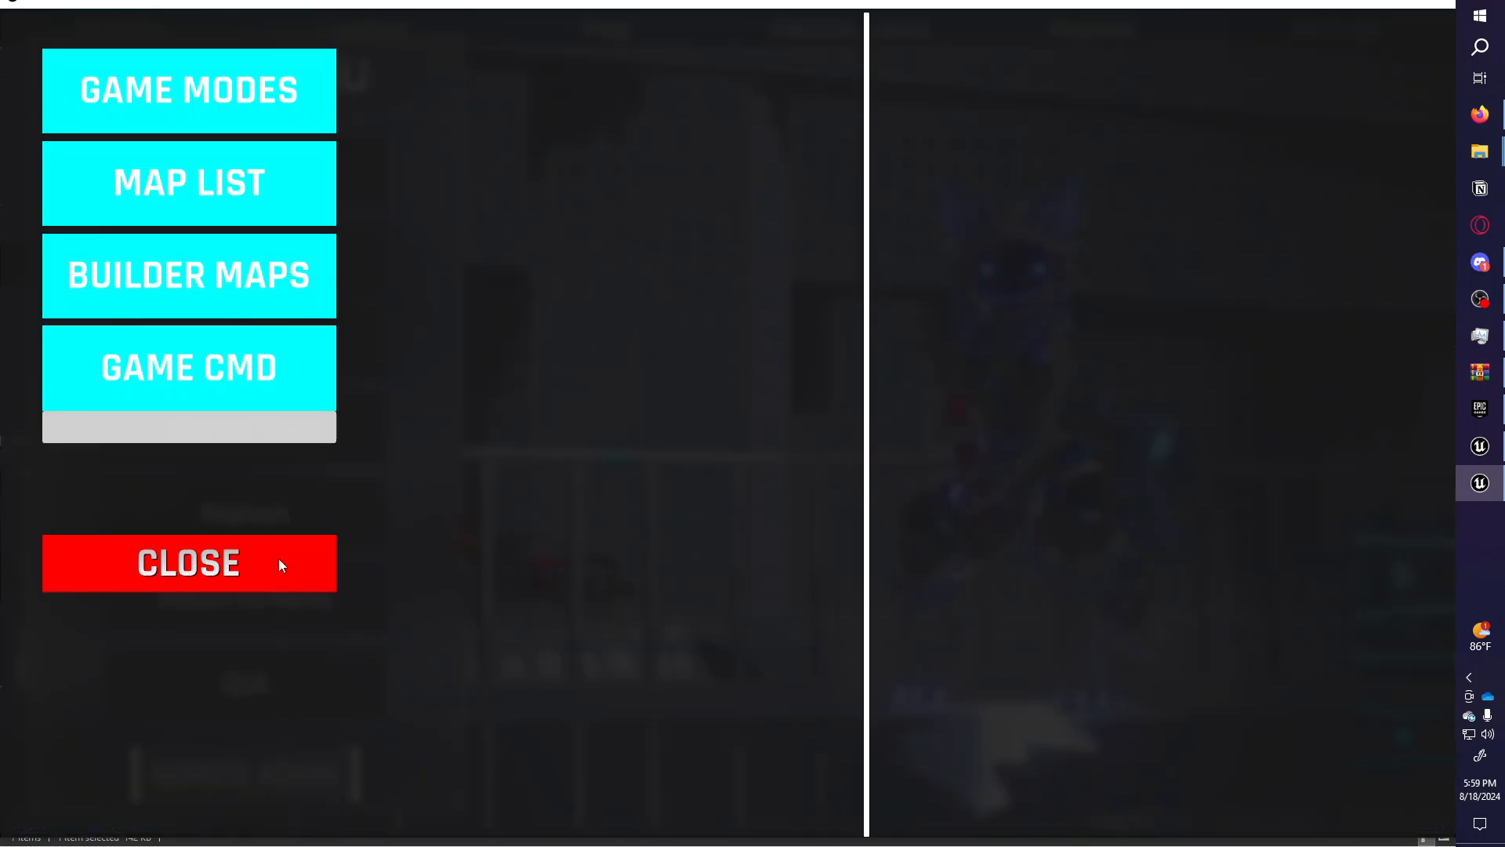
{"action": "left_click", "coordinate": [264, 160]}
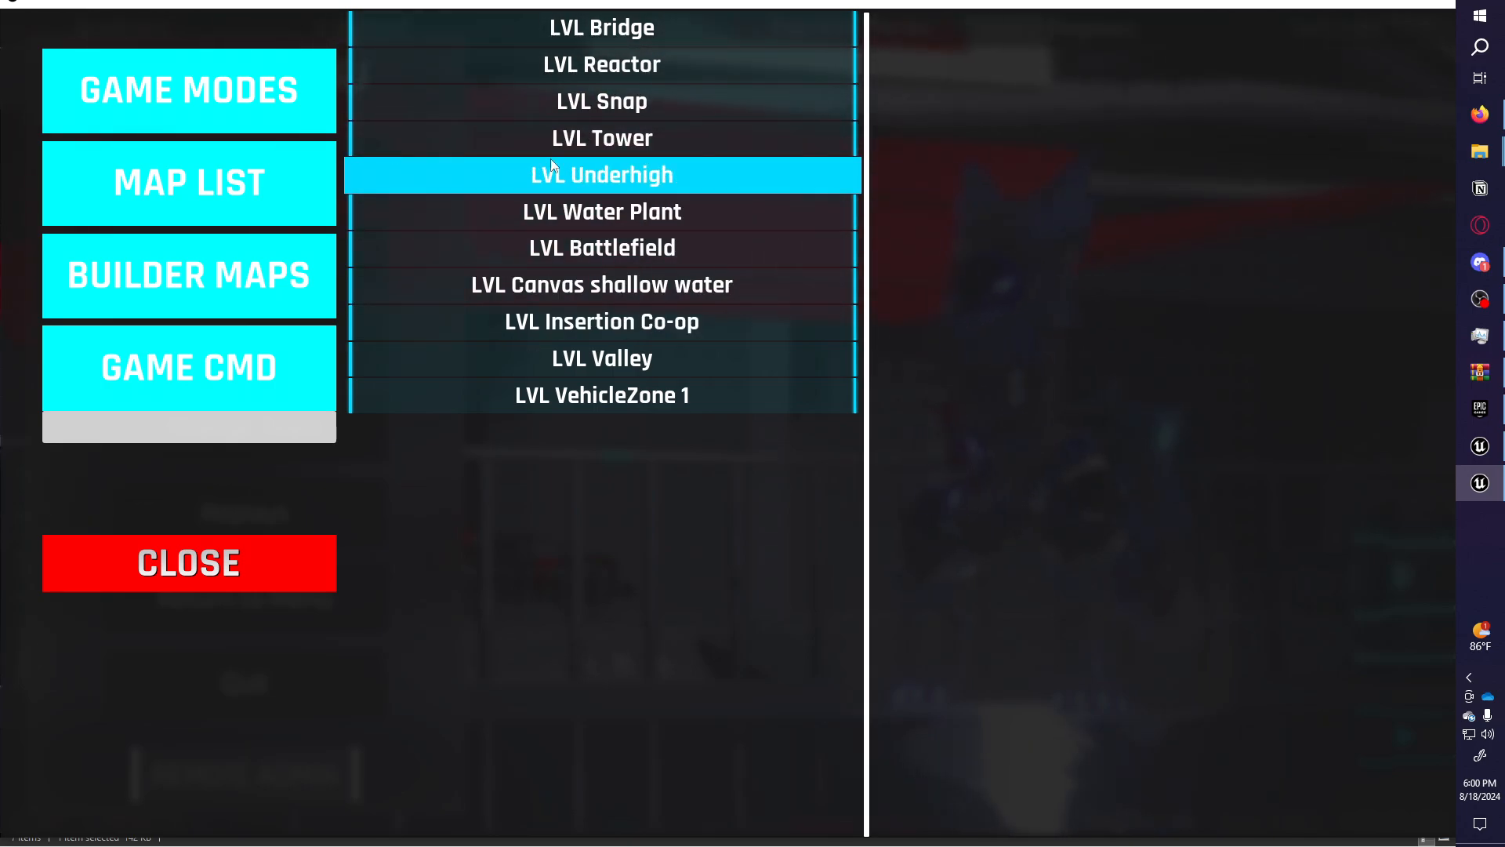
{"action": "left_click", "coordinate": [166, 110]}
{"action": "left_click", "coordinate": [190, 153]}
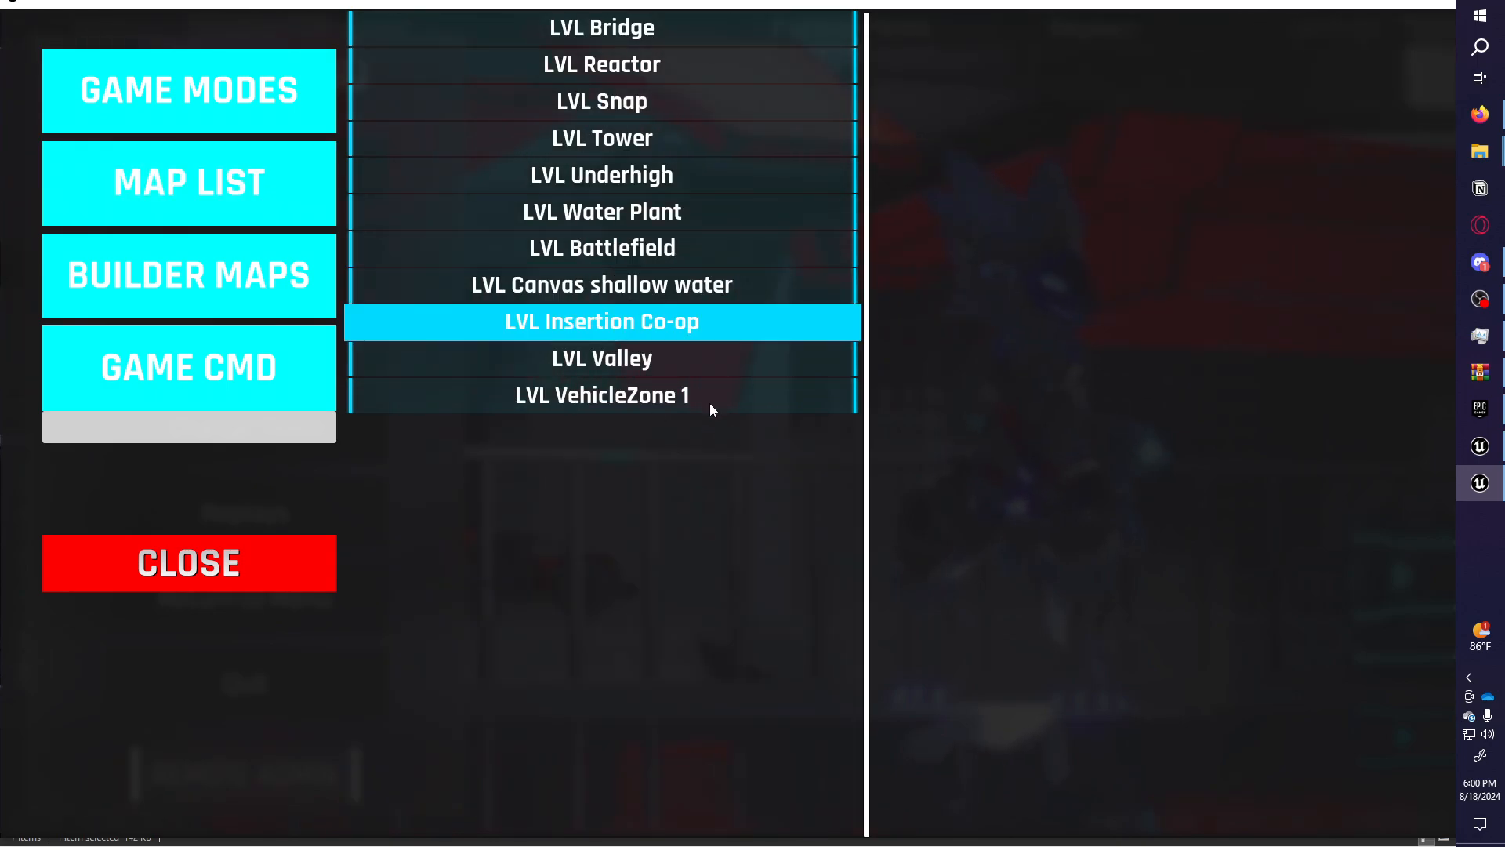
{"action": "left_click", "coordinate": [284, 568]}
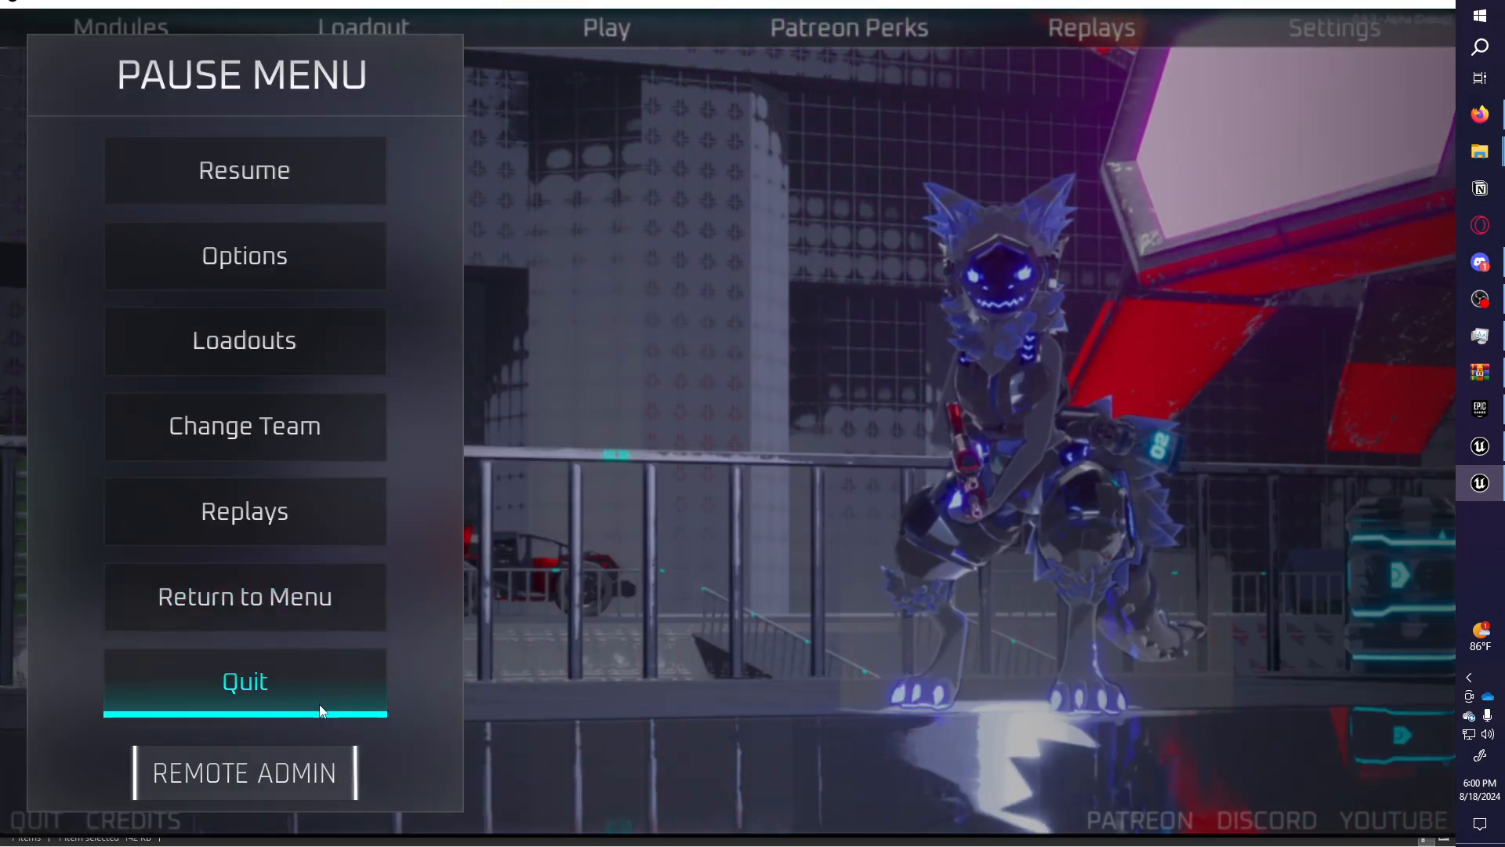
{"action": "left_click", "coordinate": [320, 696]}
{"action": "left_click", "coordinate": [591, 462]}
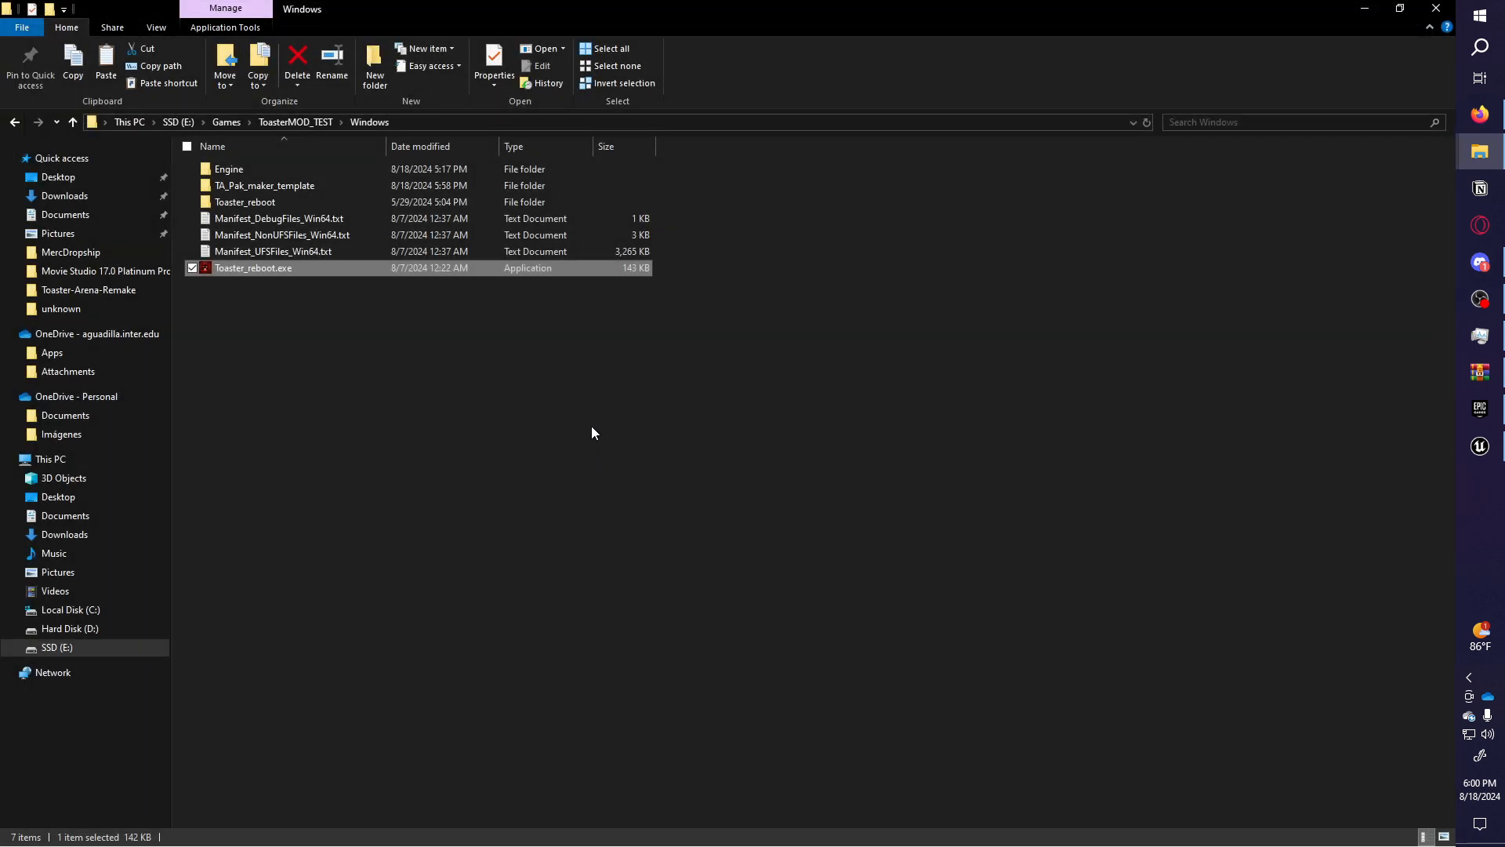
Rename the My_First_mod folder in TA_Pak_maker_template to My_First_mod_P.
{"action": "left_click", "coordinate": [281, 187]}
{"action": "double_click", "coordinate": [279, 188]}
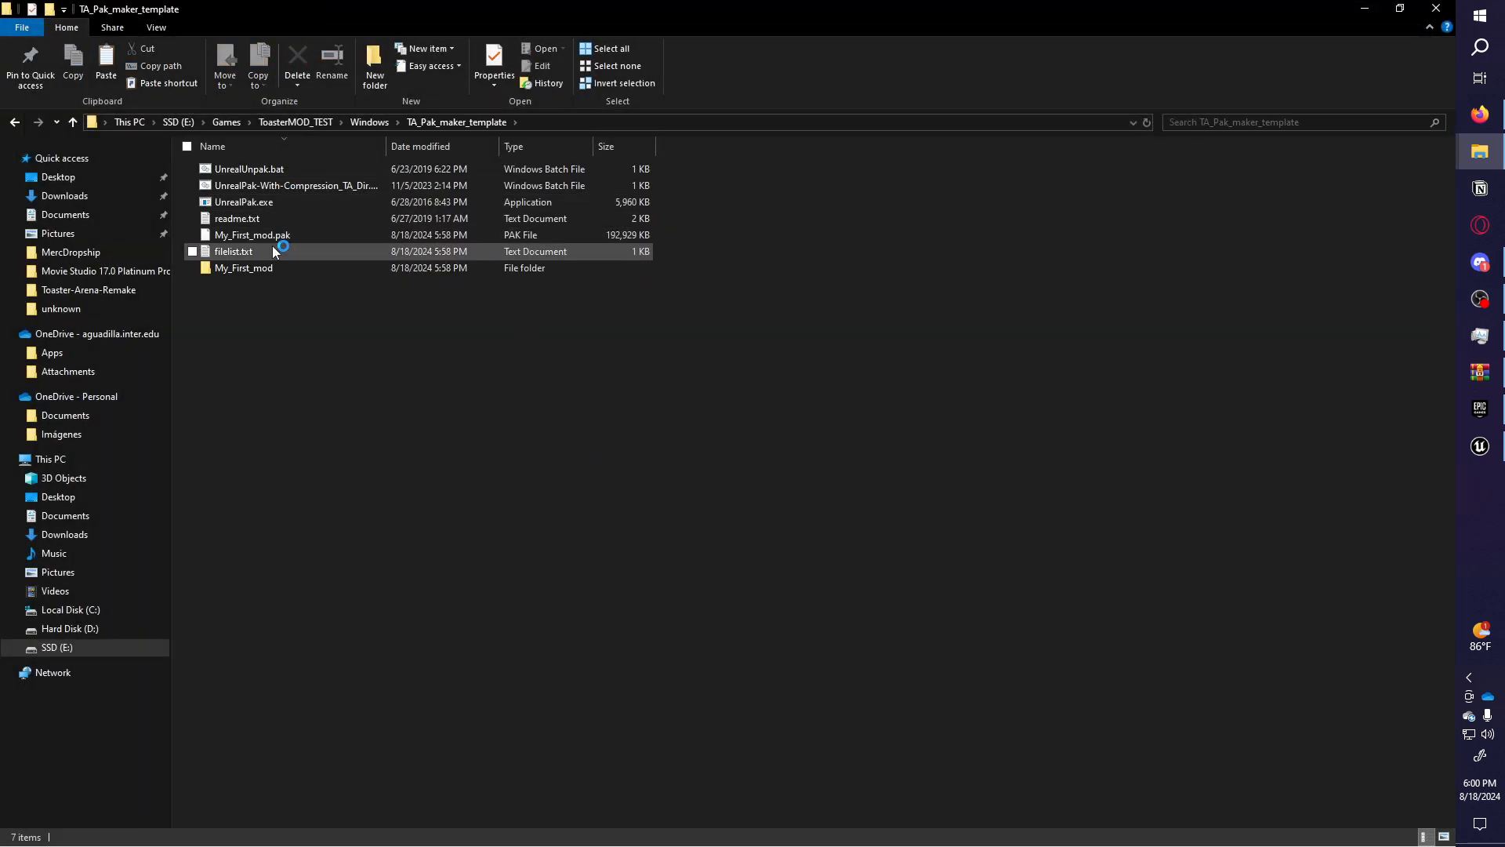
{"action": "left_click", "coordinate": [251, 271]}
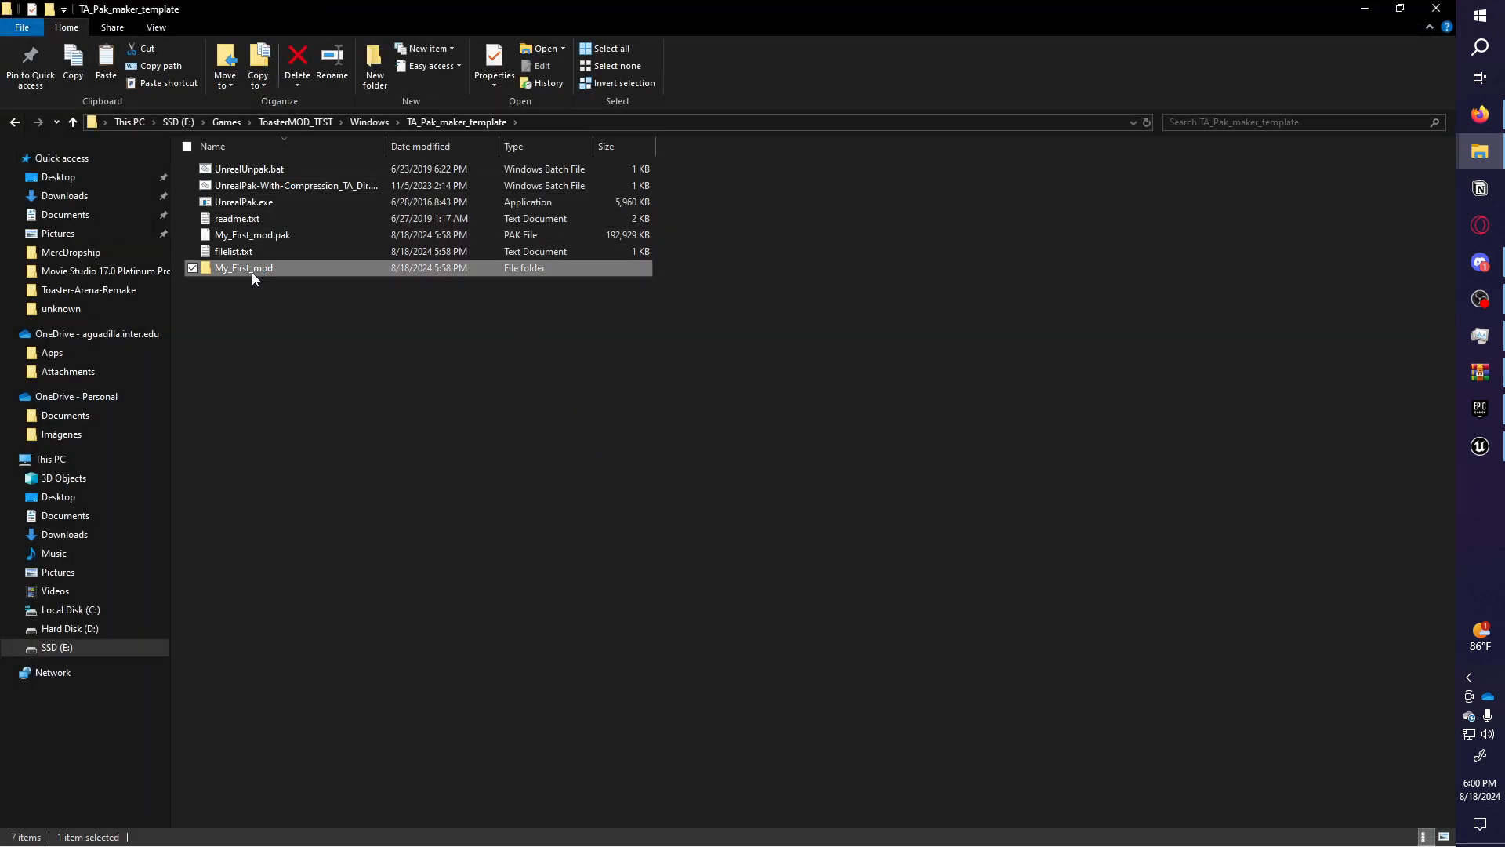
{"action": "left_click", "coordinate": [294, 272]}
{"action": "type", "text": "_P"}
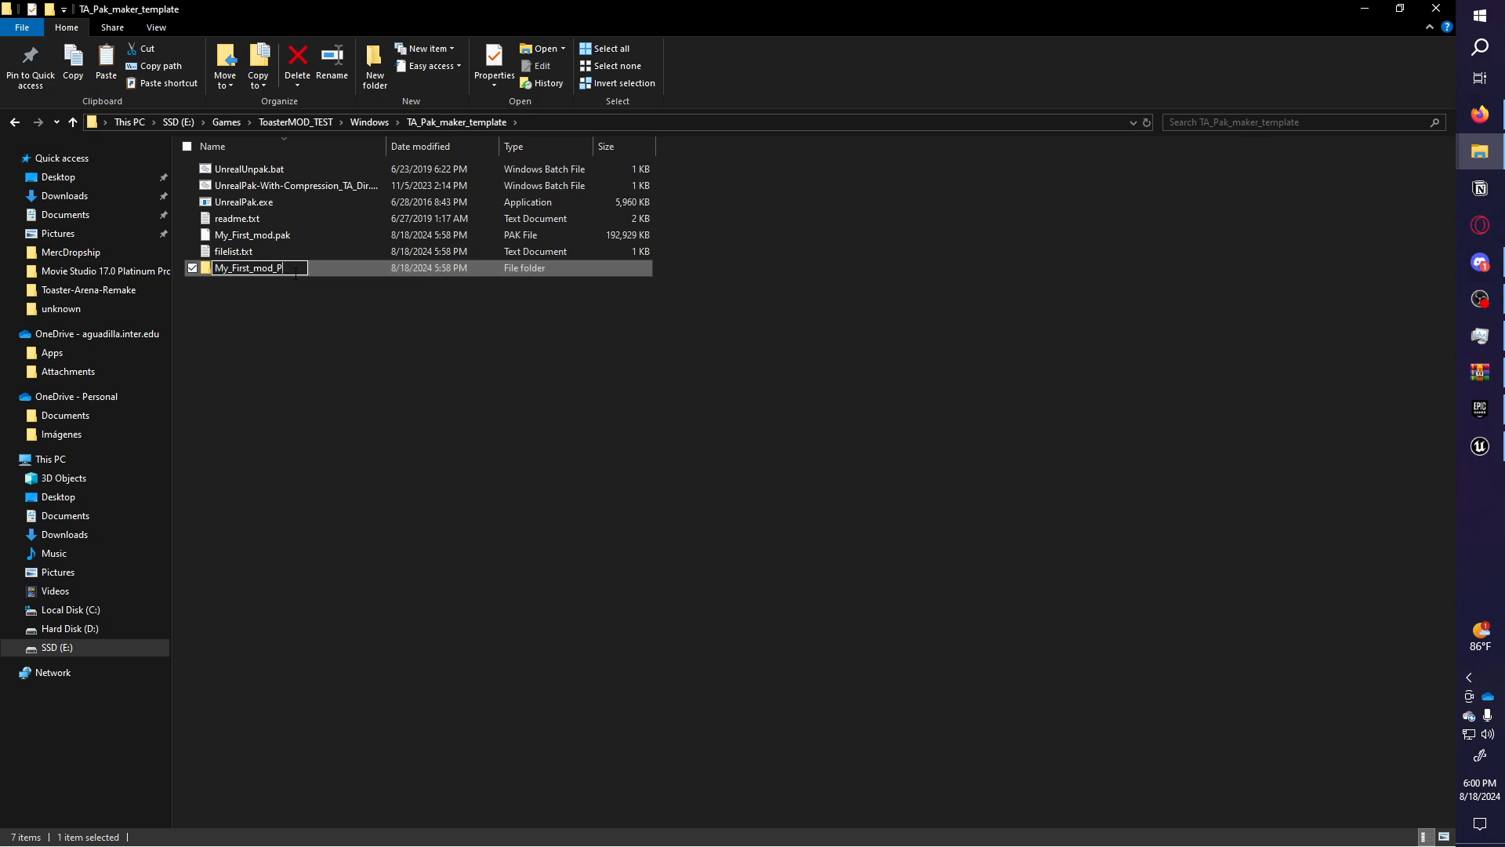
{"action": "key", "text": "Return"}
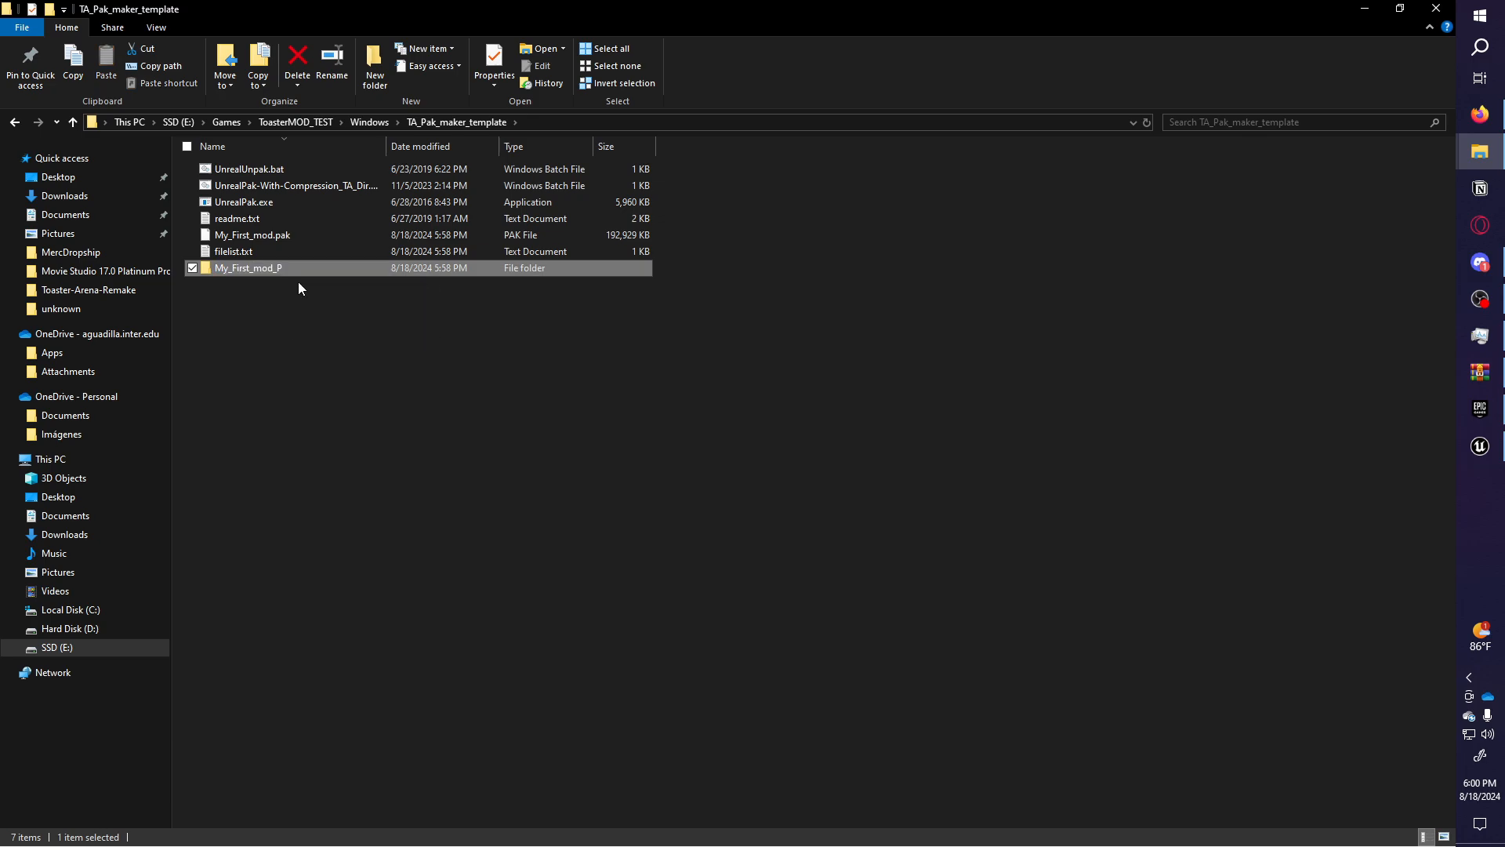
Build the compressed My_First_mod_P.pak, delete the old My_First_mod.pak, and select the new pak.
{"action": "left_click_drag", "start_coordinate": [276, 270], "coordinate": [315, 186]}
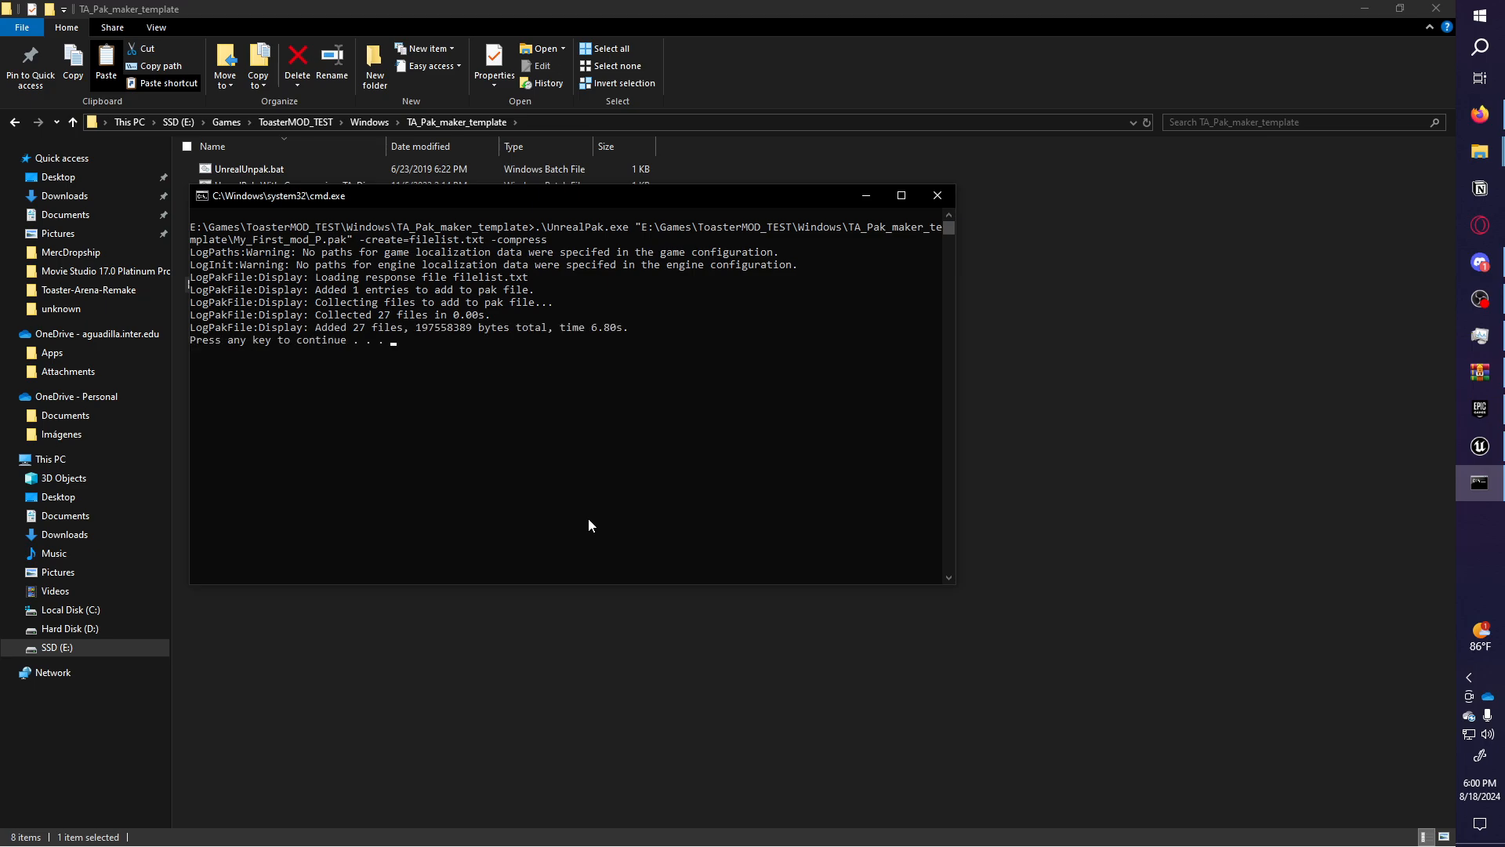
{"action": "key", "text": "Return"}
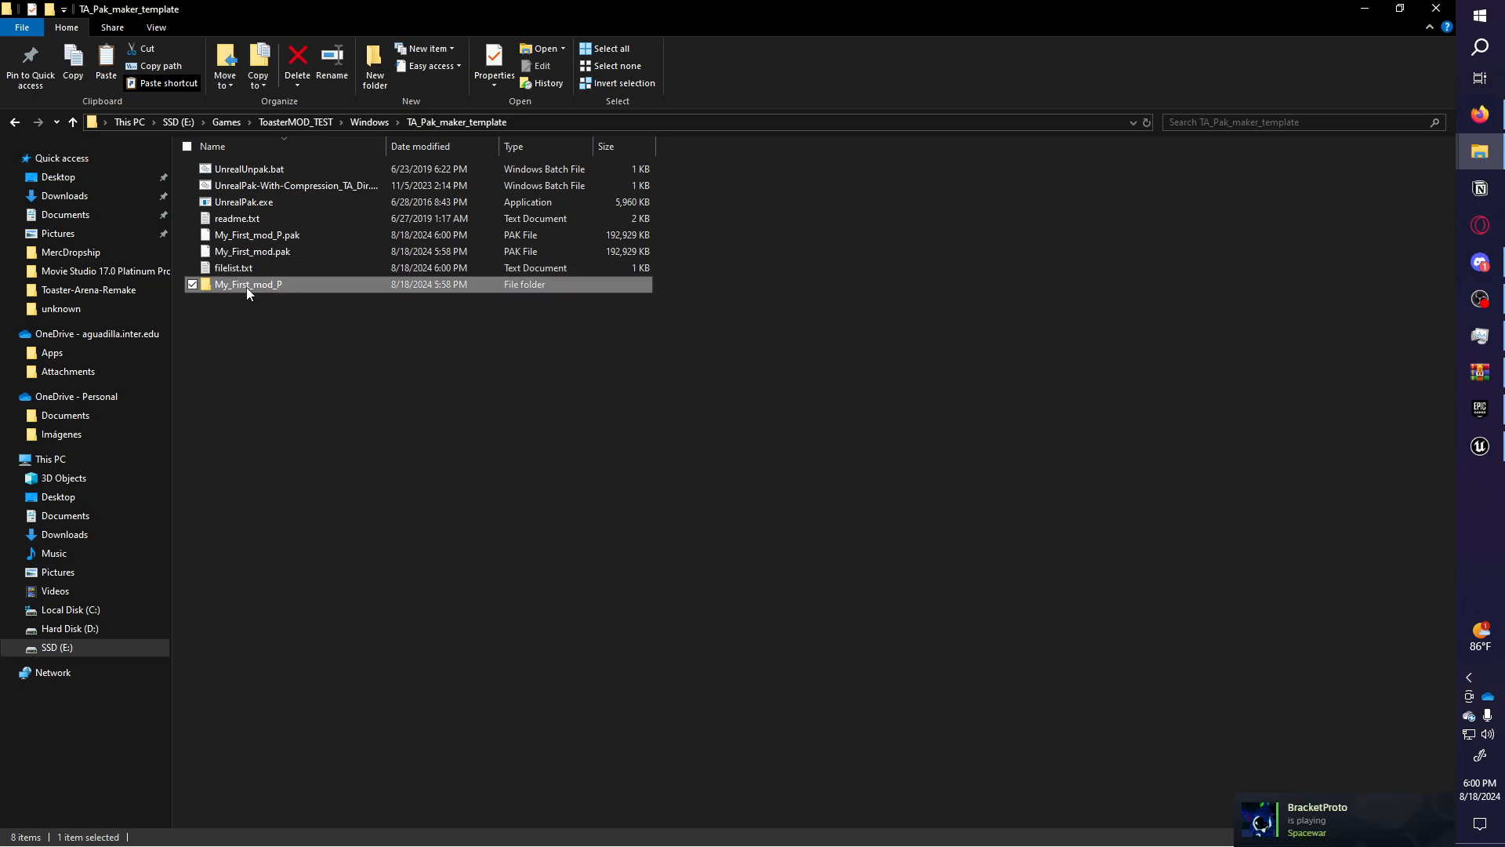
{"action": "left_click_drag", "start_coordinate": [265, 285], "coordinate": [278, 351]}
{"action": "left_click", "coordinate": [278, 351]}
{"action": "left_click", "coordinate": [284, 252]}
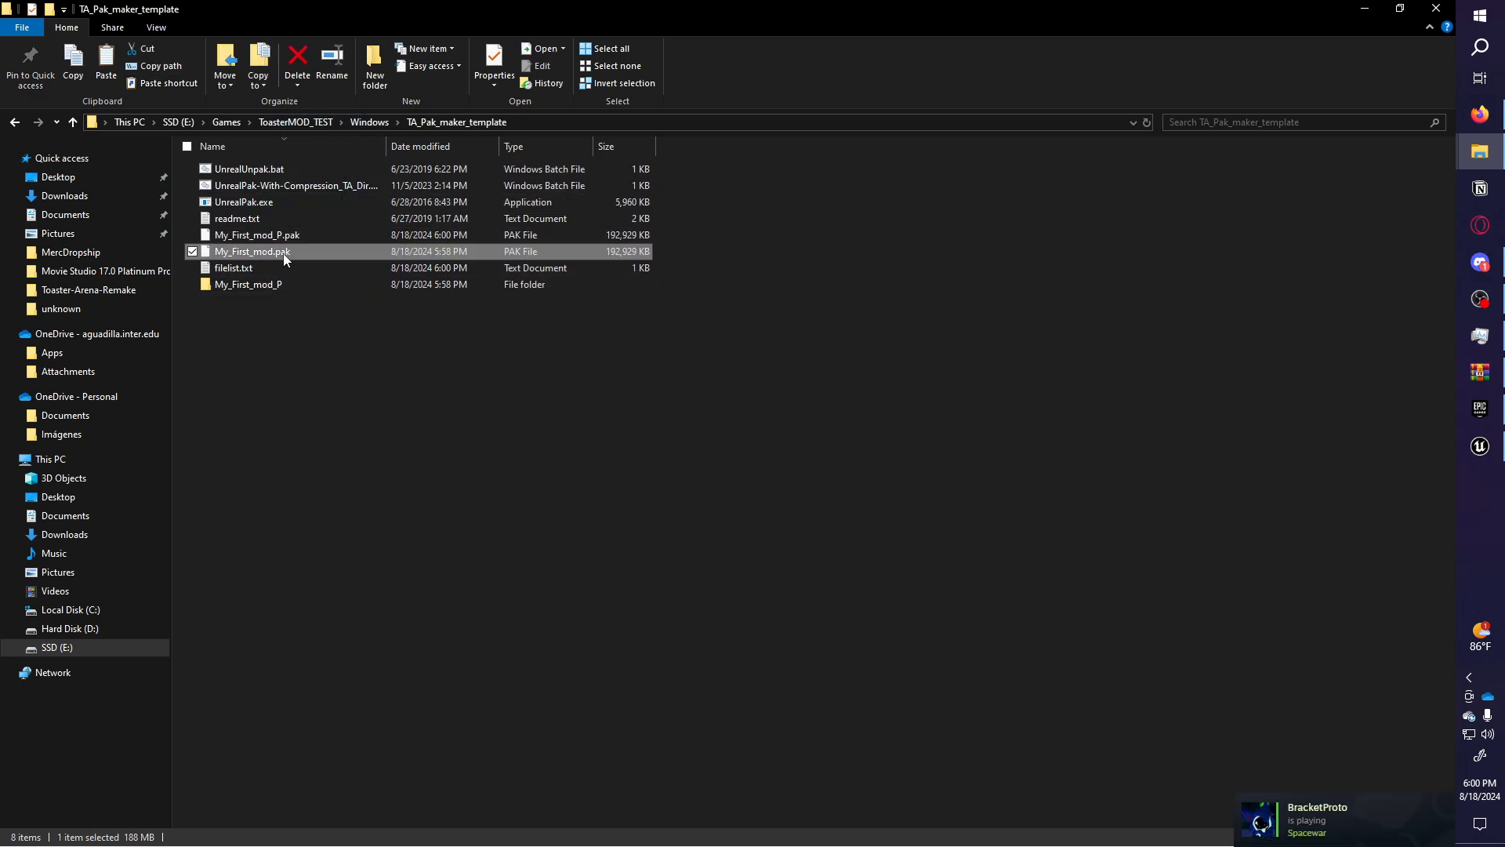
{"action": "key", "text": "Delete"}
{"action": "left_click", "coordinate": [323, 185]}
{"action": "left_click", "coordinate": [288, 237]}
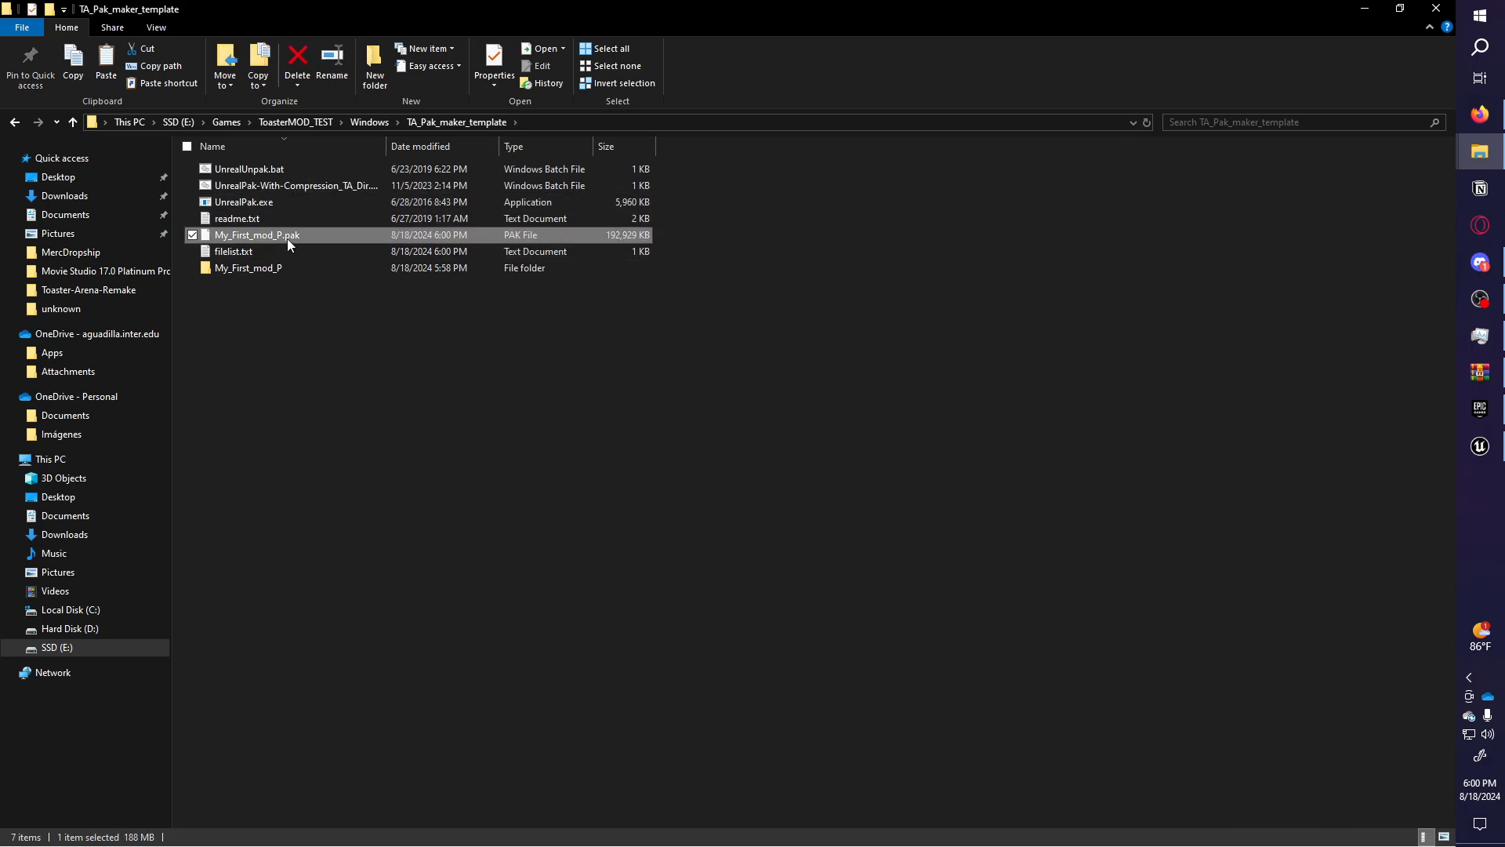
{"action": "left_click_drag", "start_coordinate": [306, 241], "coordinate": [302, 251]}
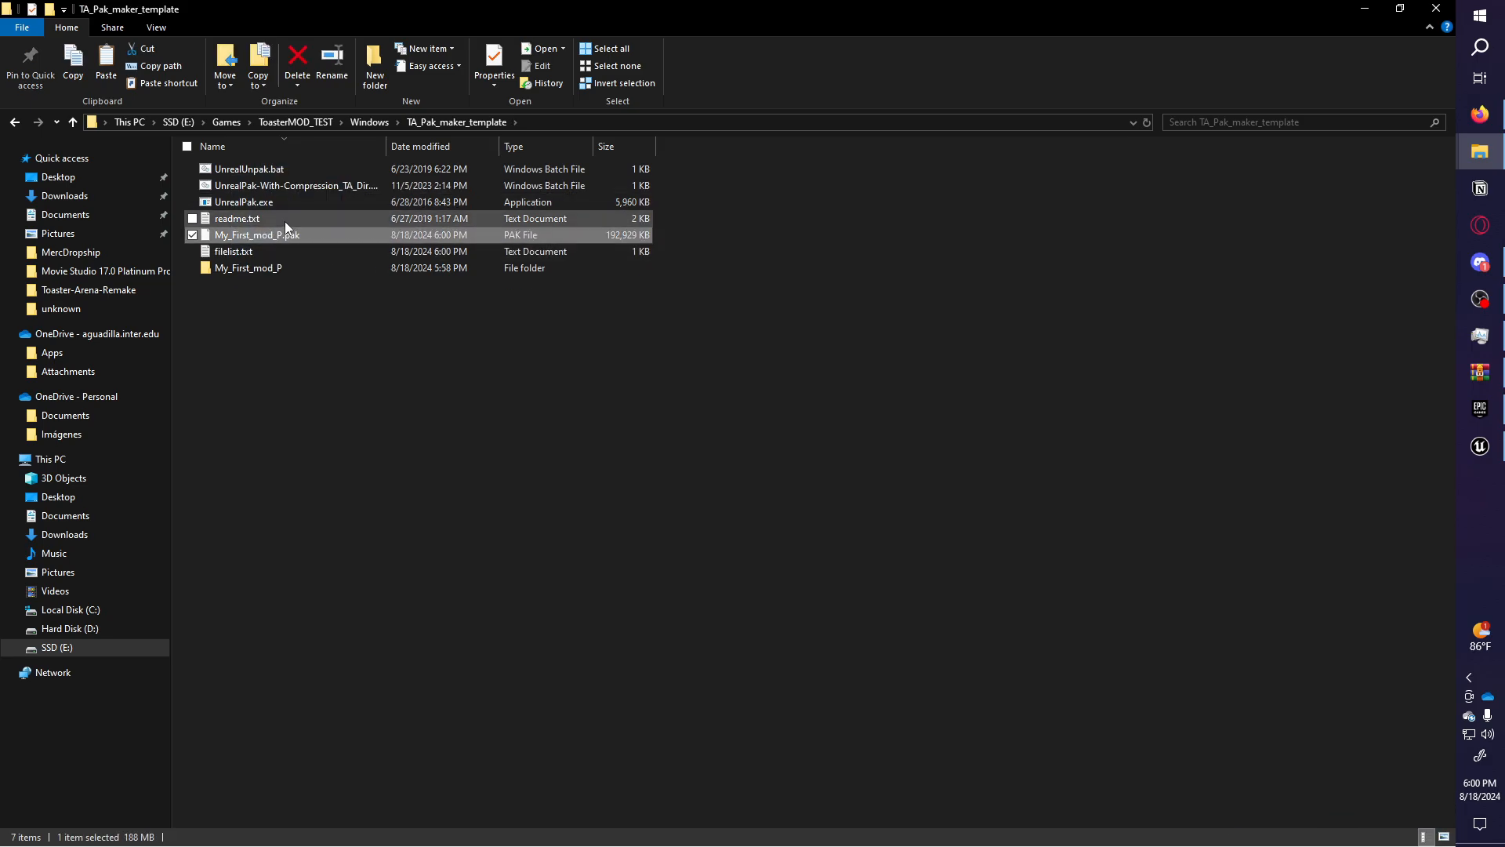
Replace My_First_mod.pak with My_First_mod_P.pak in Content\Mods and launch Toaster_reboot.exe.
{"action": "left_click", "coordinate": [359, 123]}
{"action": "double_click", "coordinate": [275, 198]}
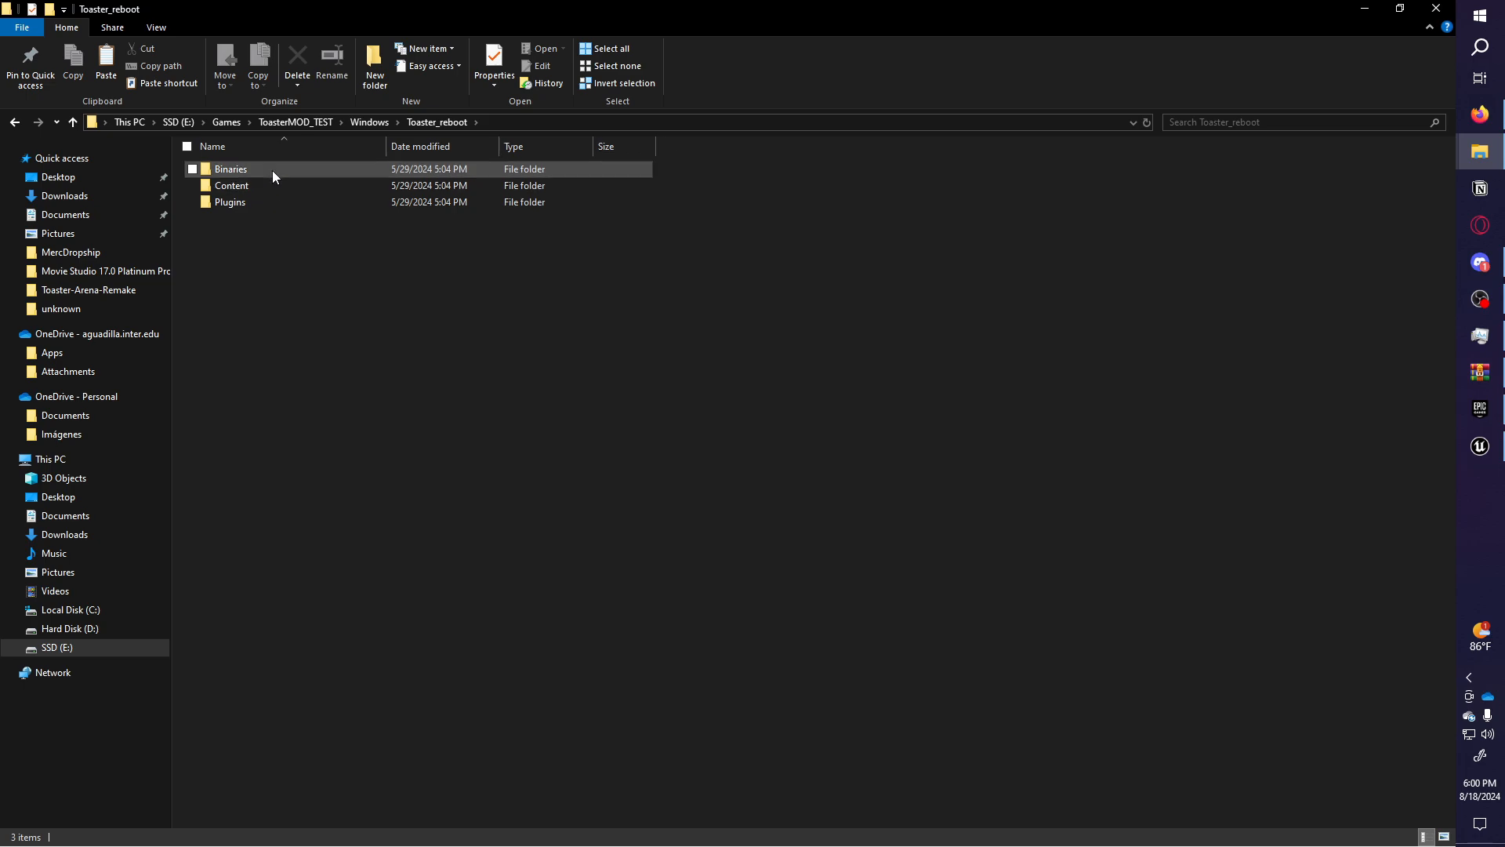
{"action": "double_click", "coordinate": [255, 183]}
{"action": "double_click", "coordinate": [256, 173]}
{"action": "key", "text": "ctrl+v"}
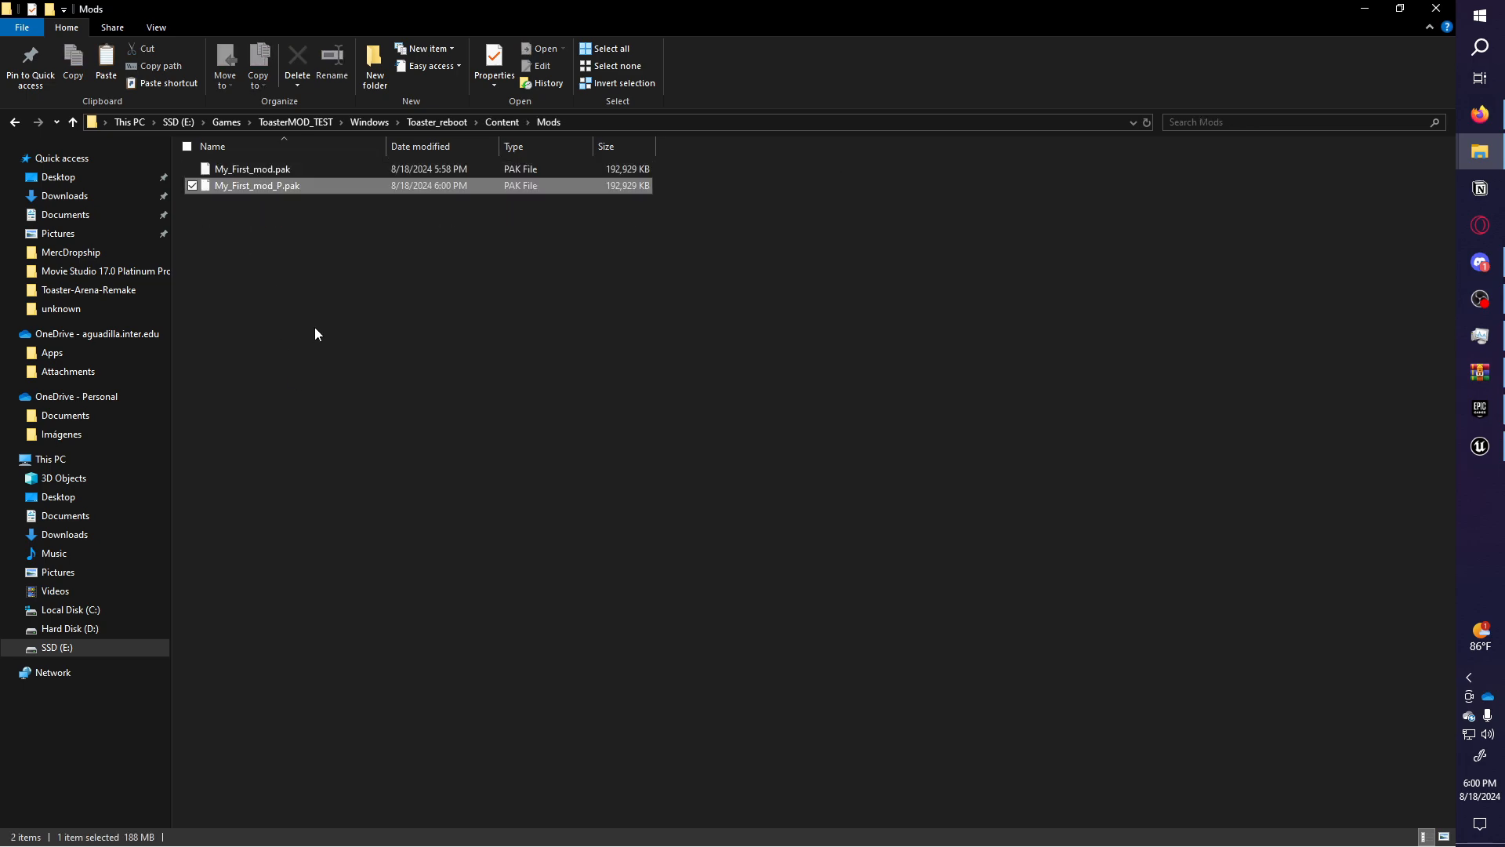
{"action": "left_click", "coordinate": [336, 168]}
{"action": "key", "text": "Delete"}
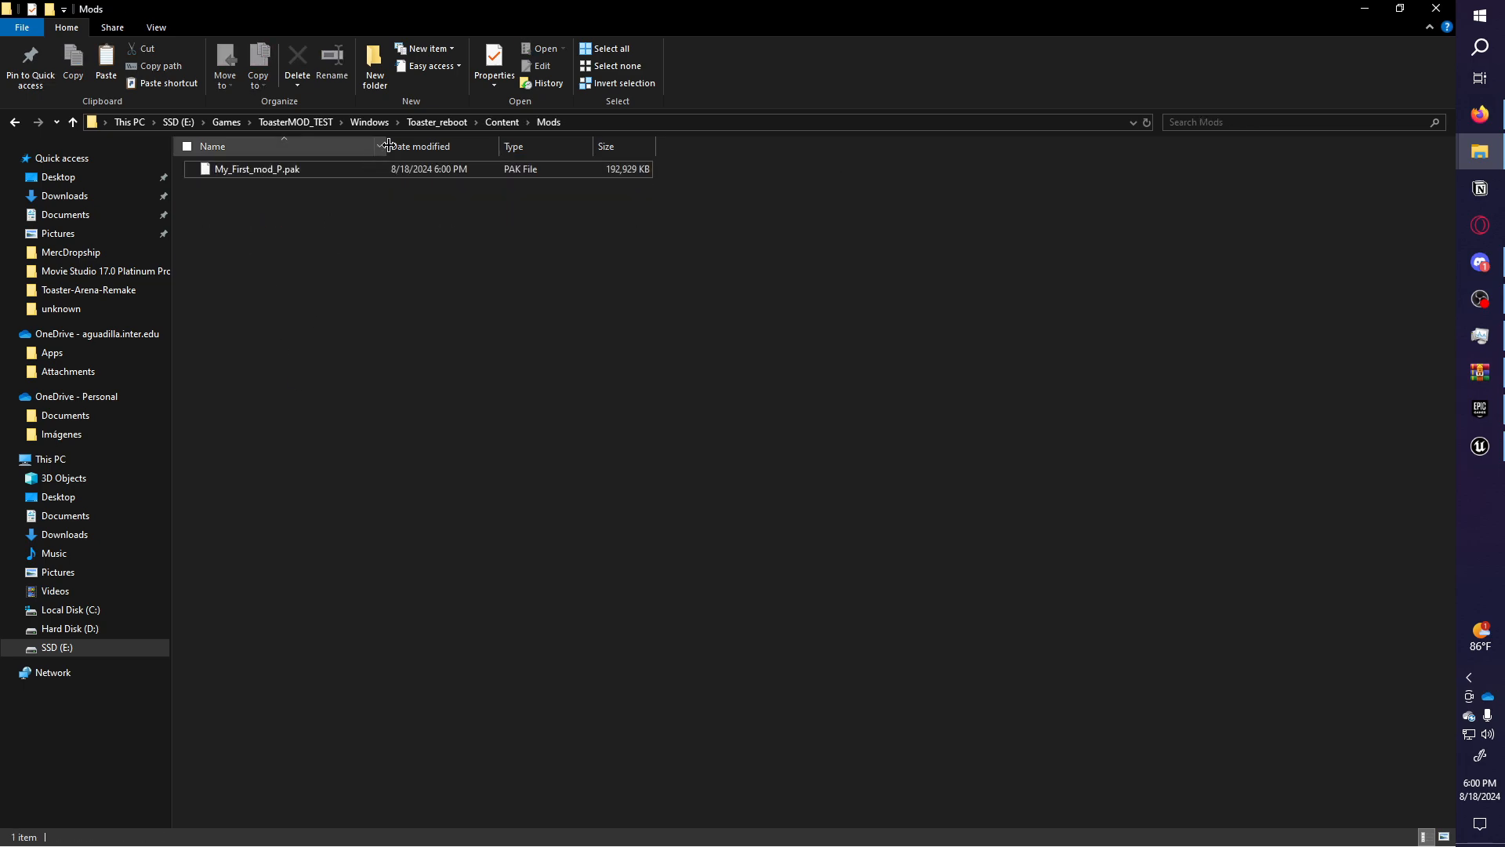
{"action": "left_click", "coordinate": [431, 123]}
{"action": "left_click", "coordinate": [367, 122]}
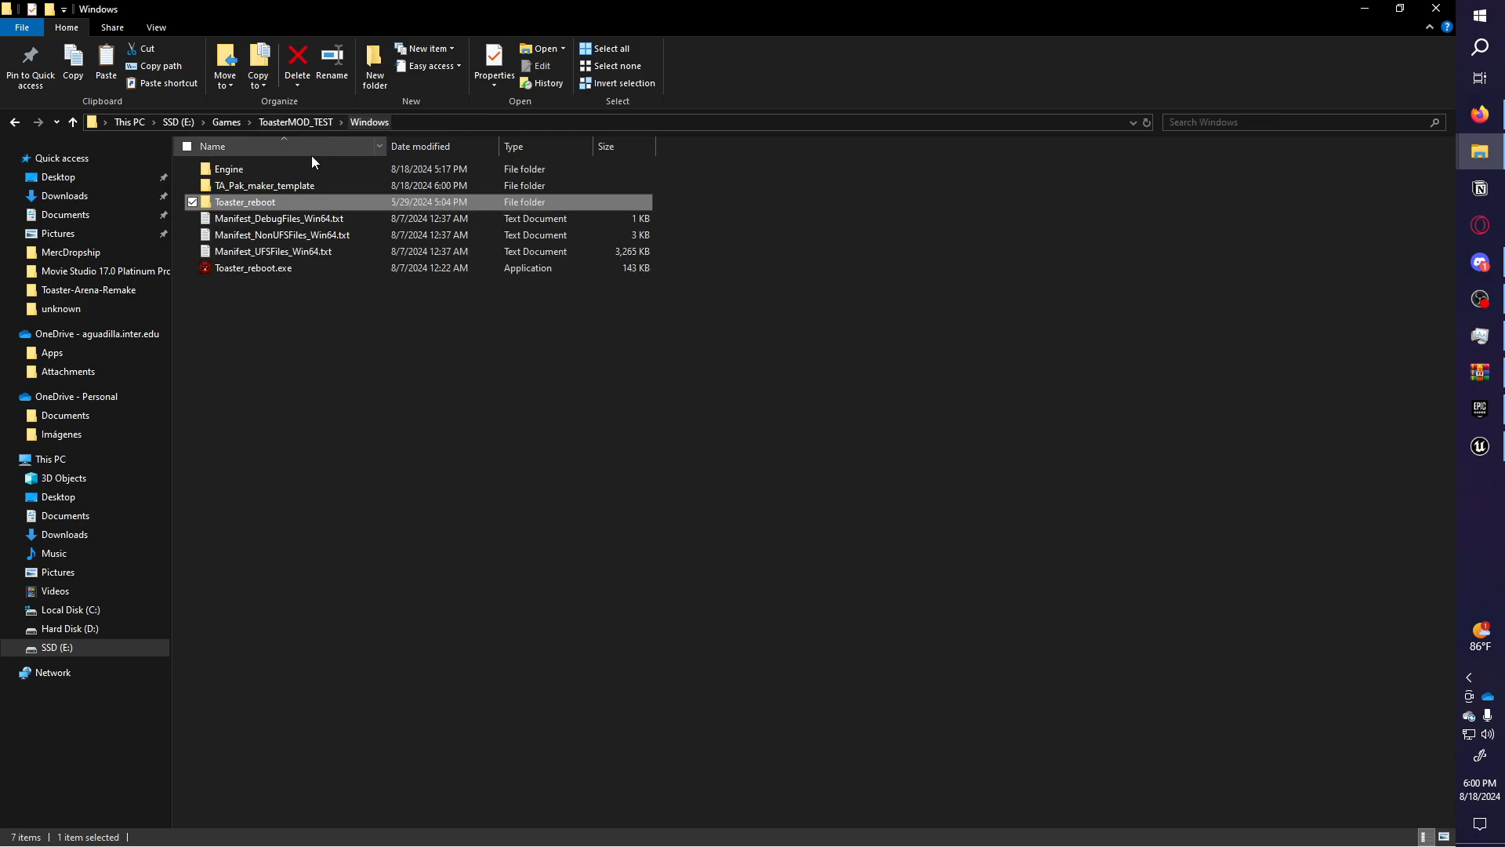
{"action": "double_click", "coordinate": [281, 270]}
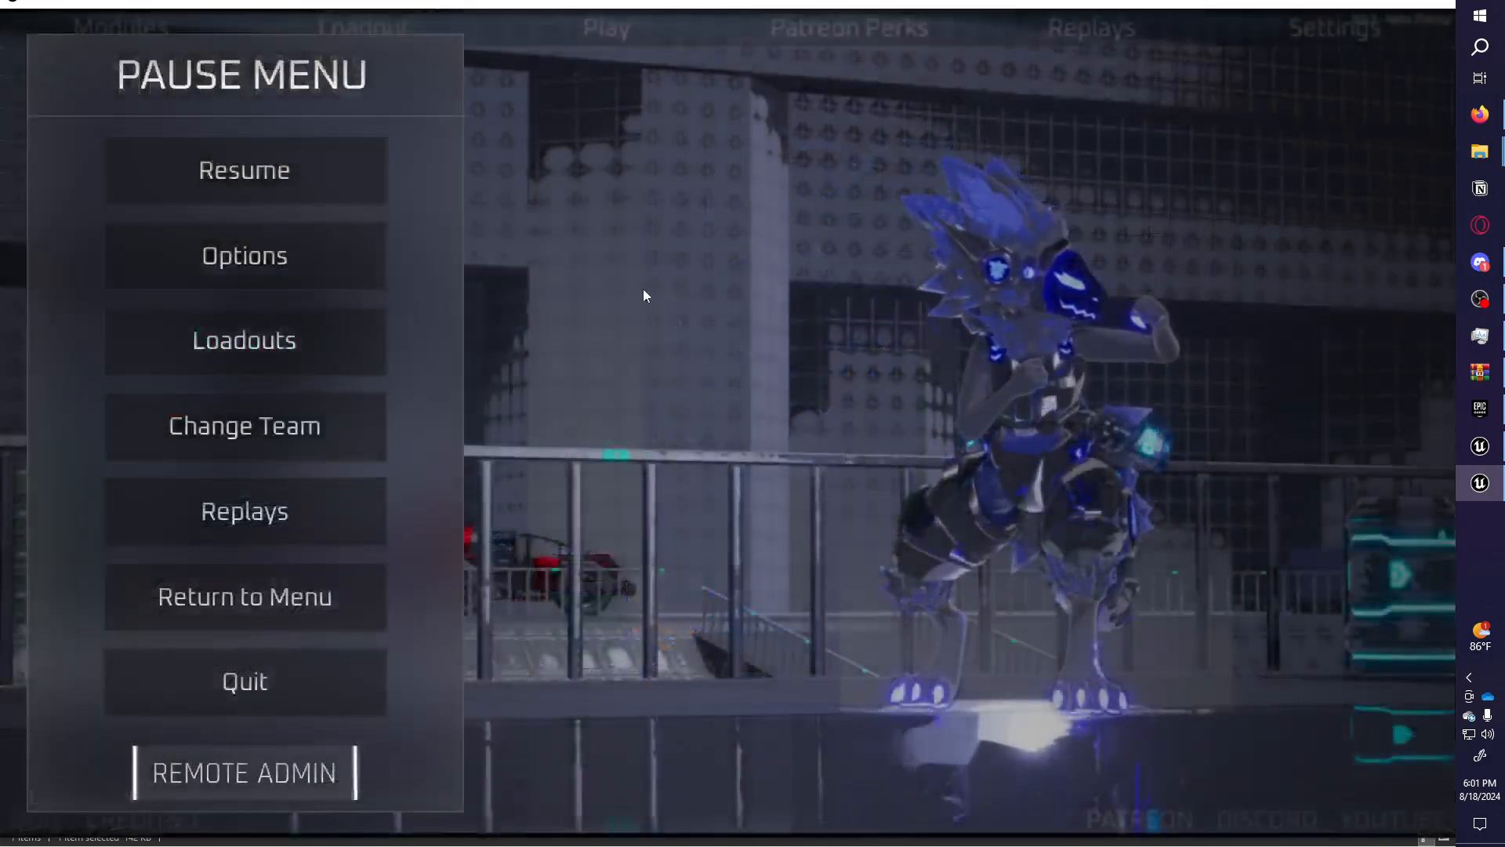
Open the Remote Admin map list and load LVL MyEpicMap.
{"action": "left_click", "coordinate": [258, 765]}
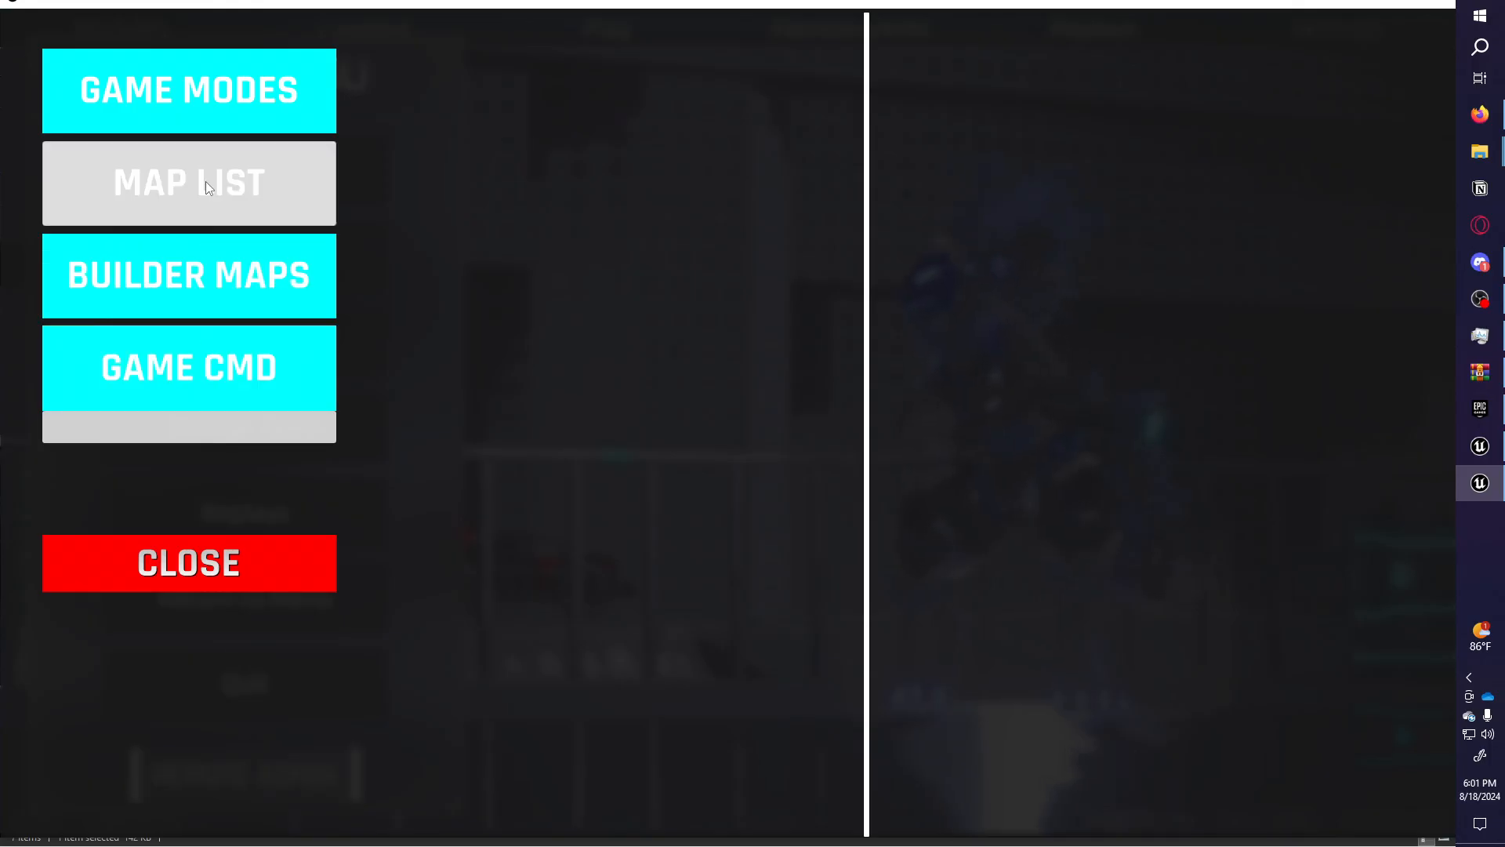
{"action": "left_click", "coordinate": [206, 190]}
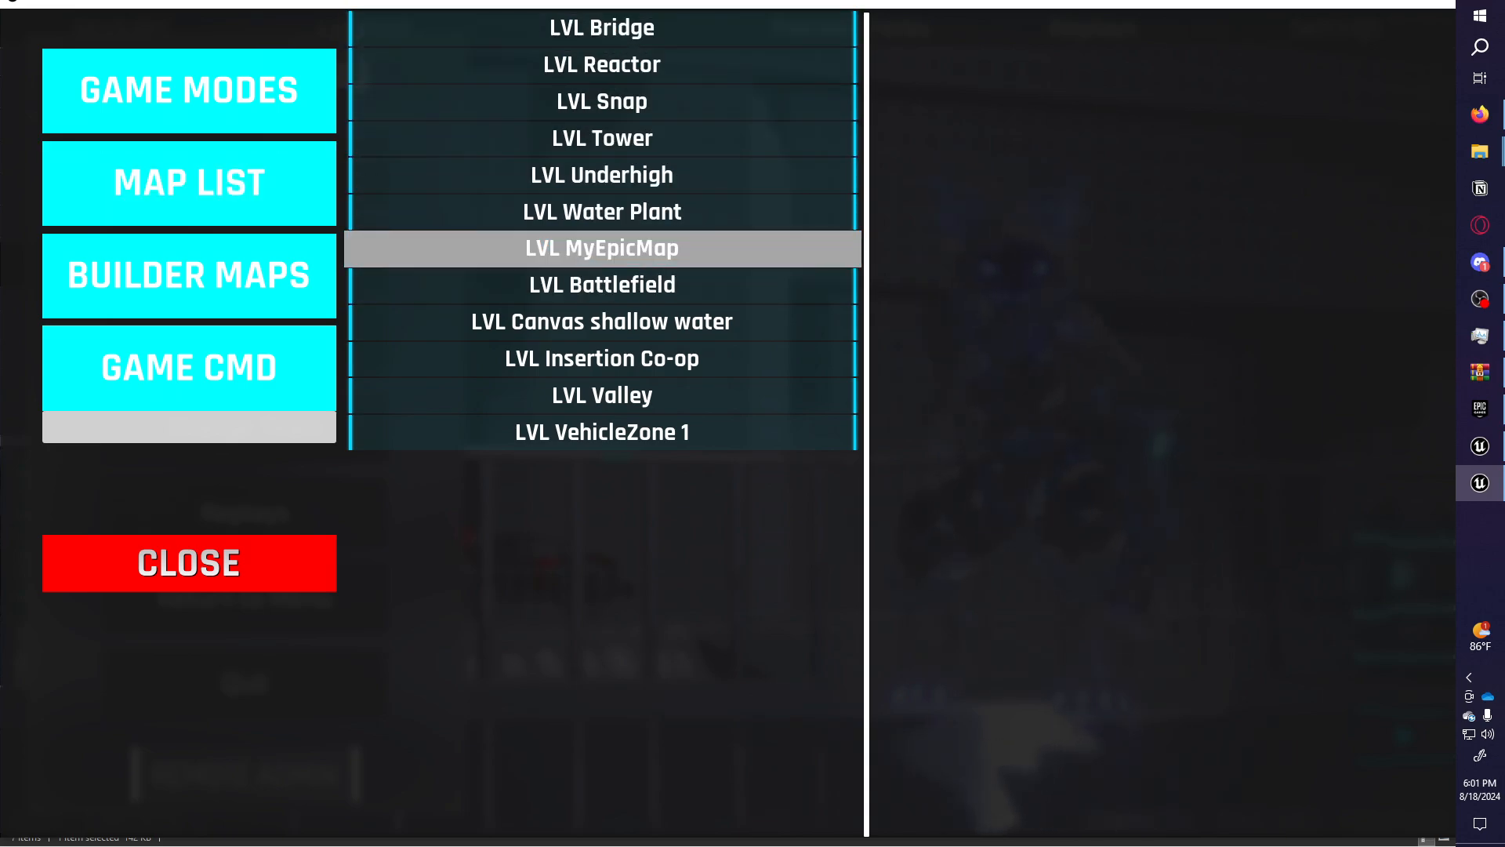
{"action": "left_click", "coordinate": [602, 247]}
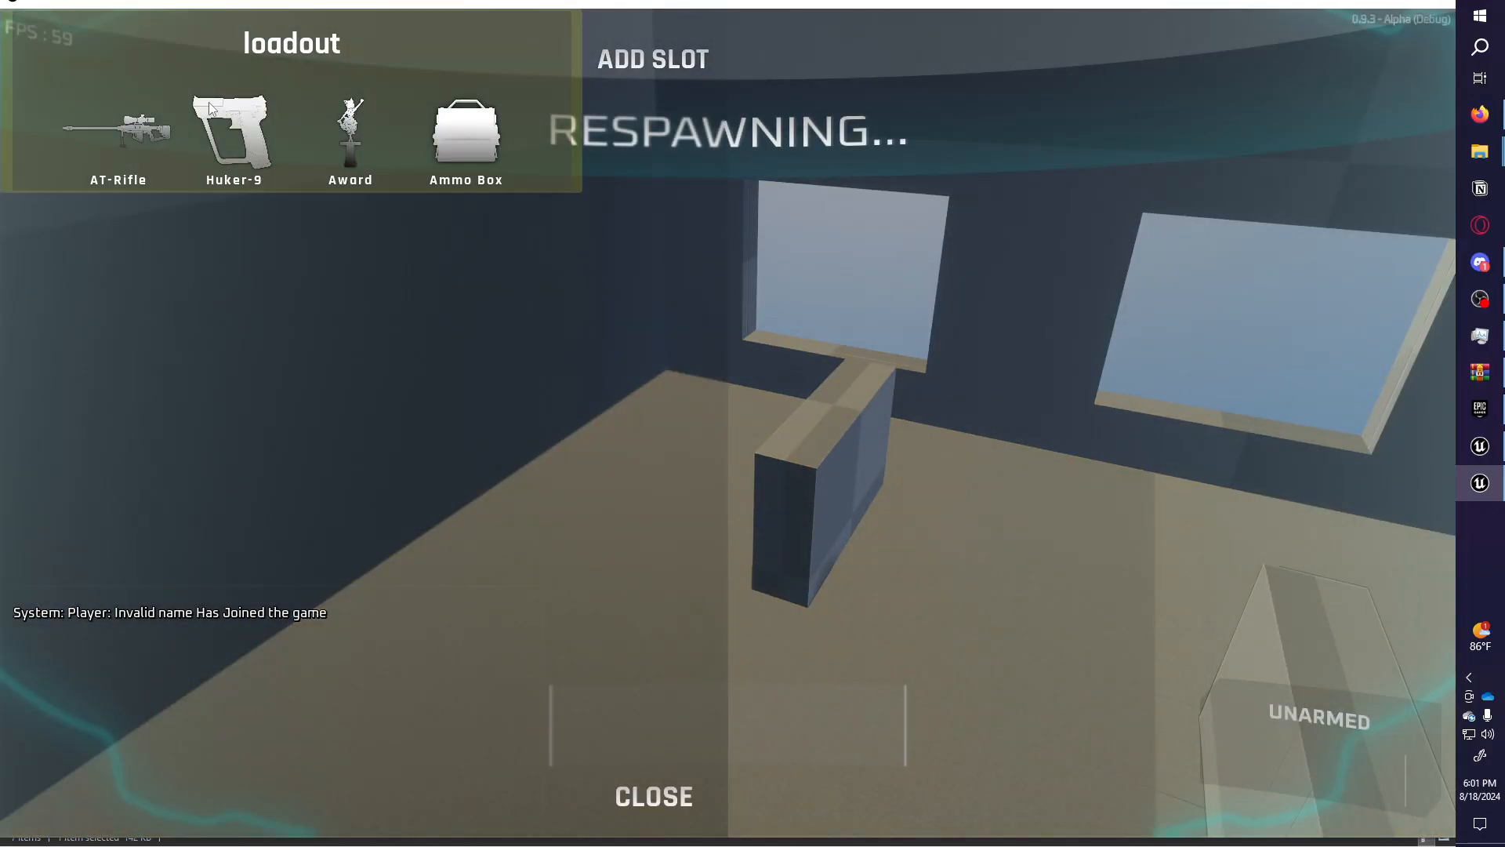
Start playing and try the pistol, the Award statue and third-person view.
{"action": "left_click", "coordinate": [654, 797]}
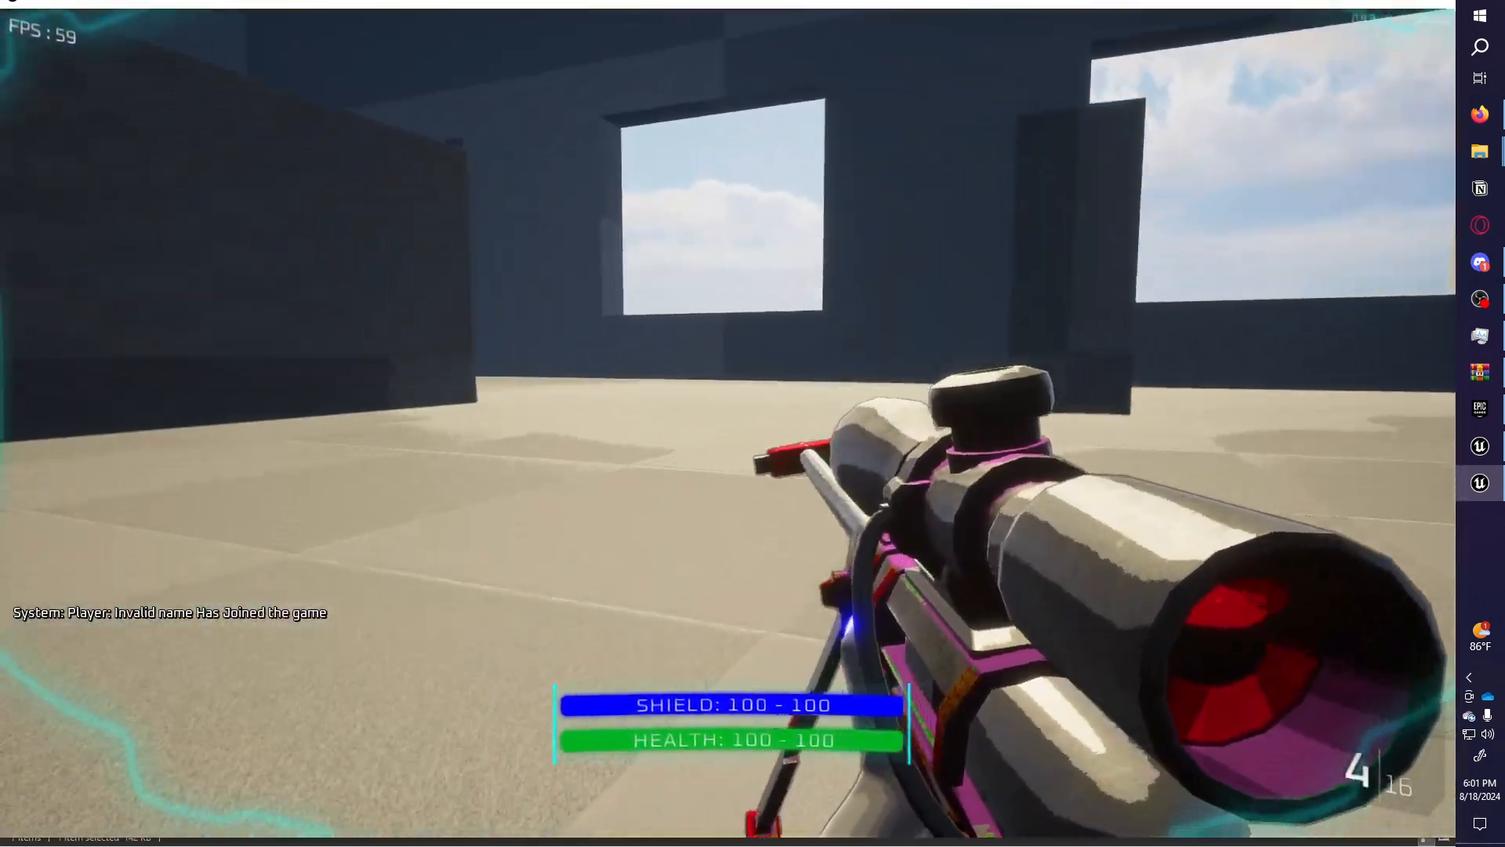
{"action": "key", "text": "2"}
{"action": "key", "text": "3"}
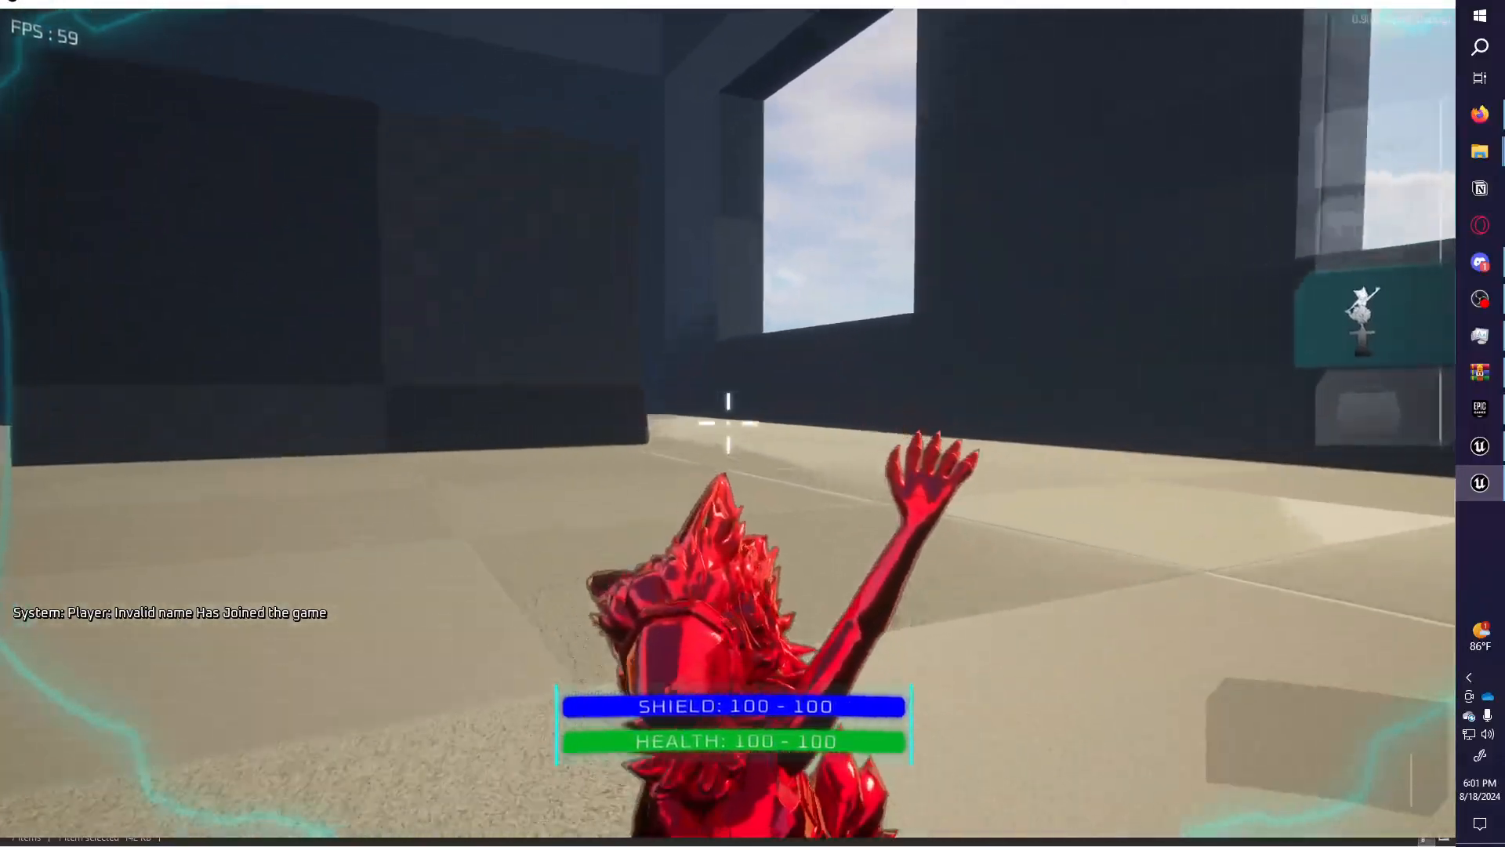
{"action": "key", "text": "2"}
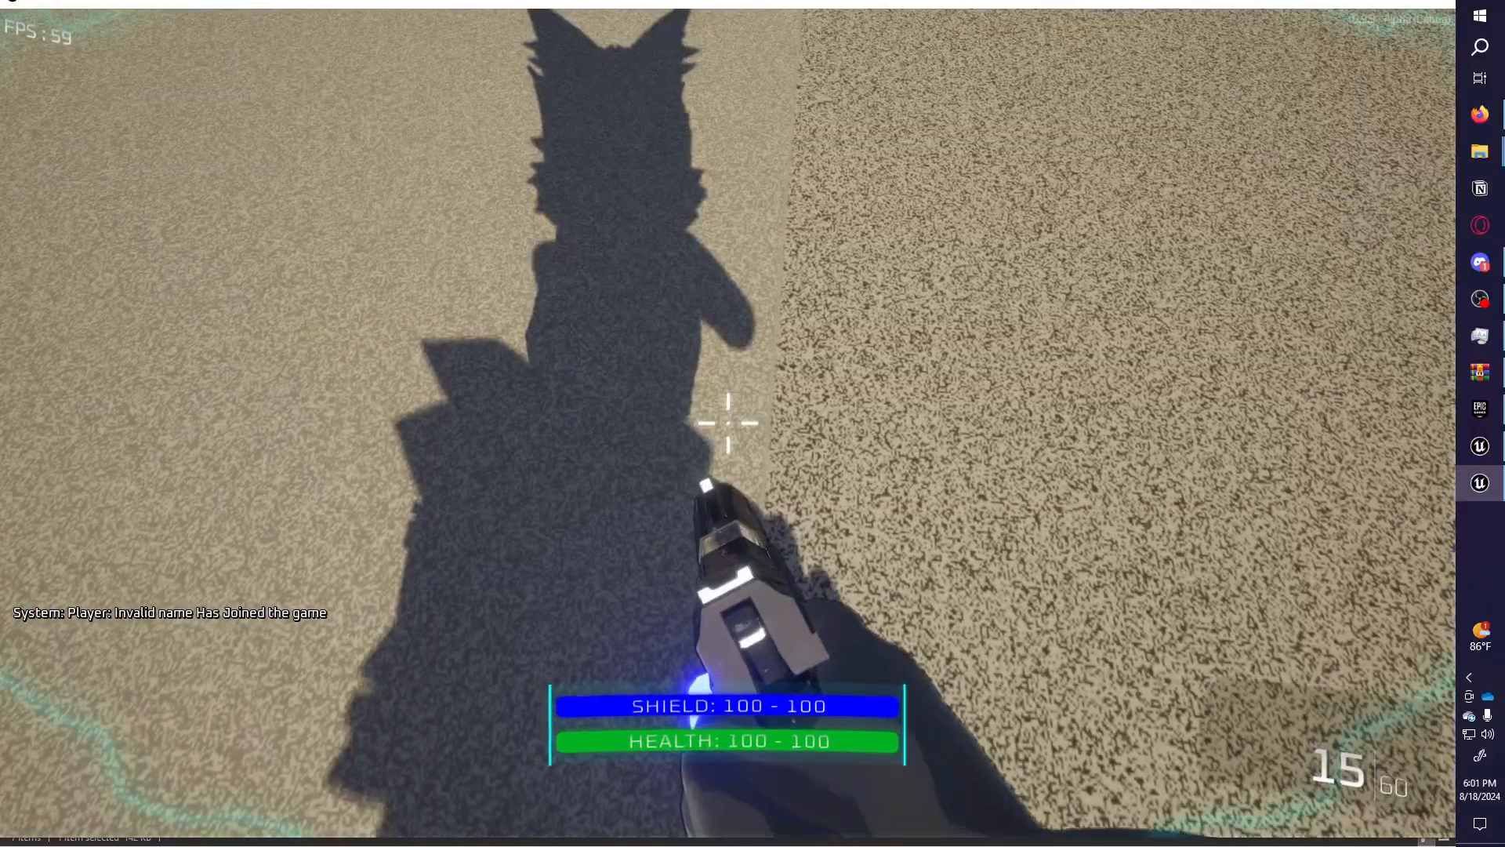
{"action": "key", "text": "v"}
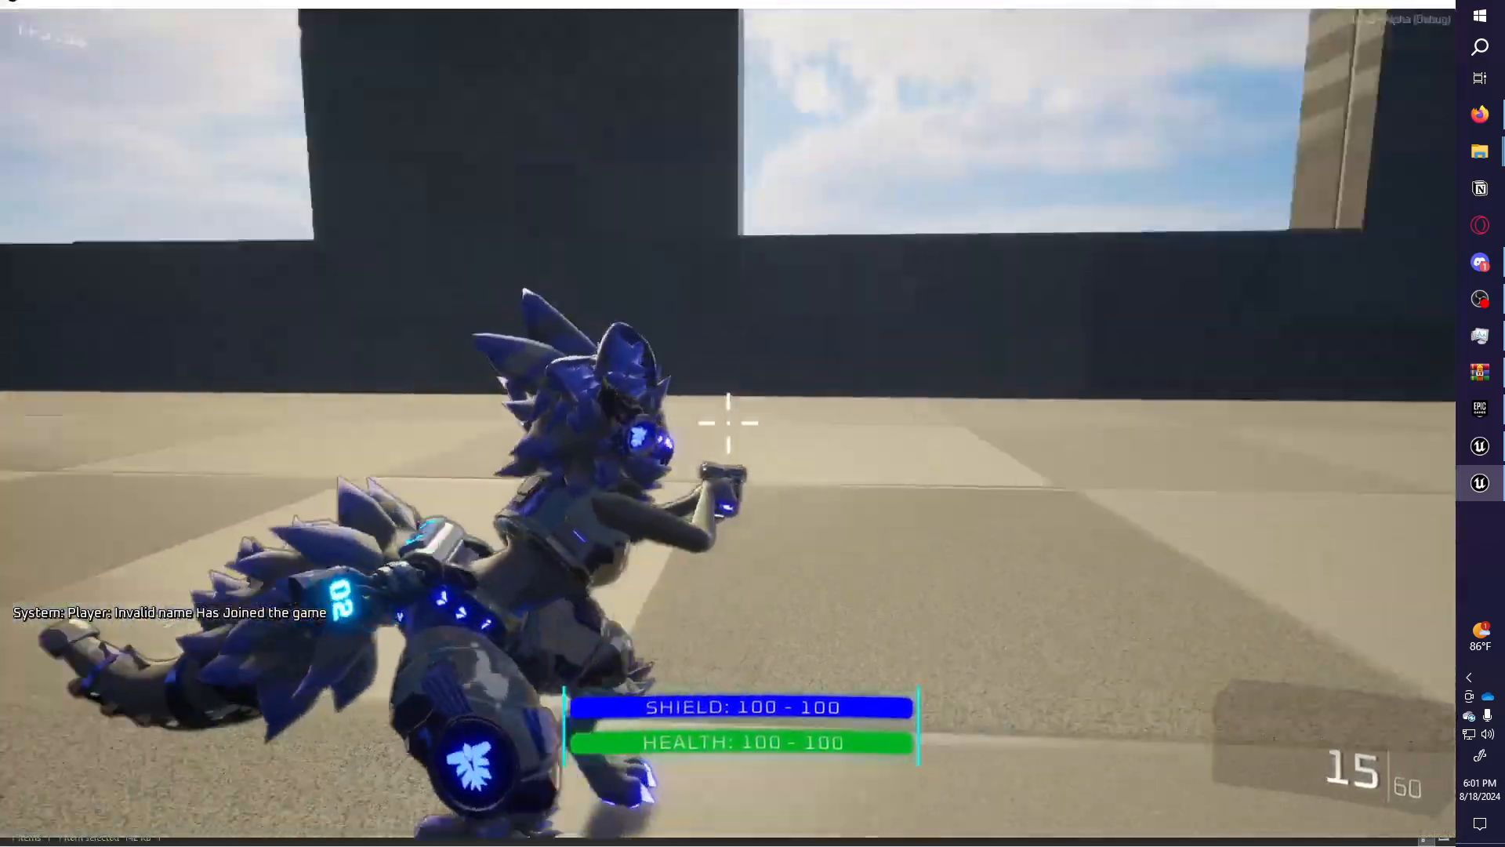
{"action": "key", "text": "v"}
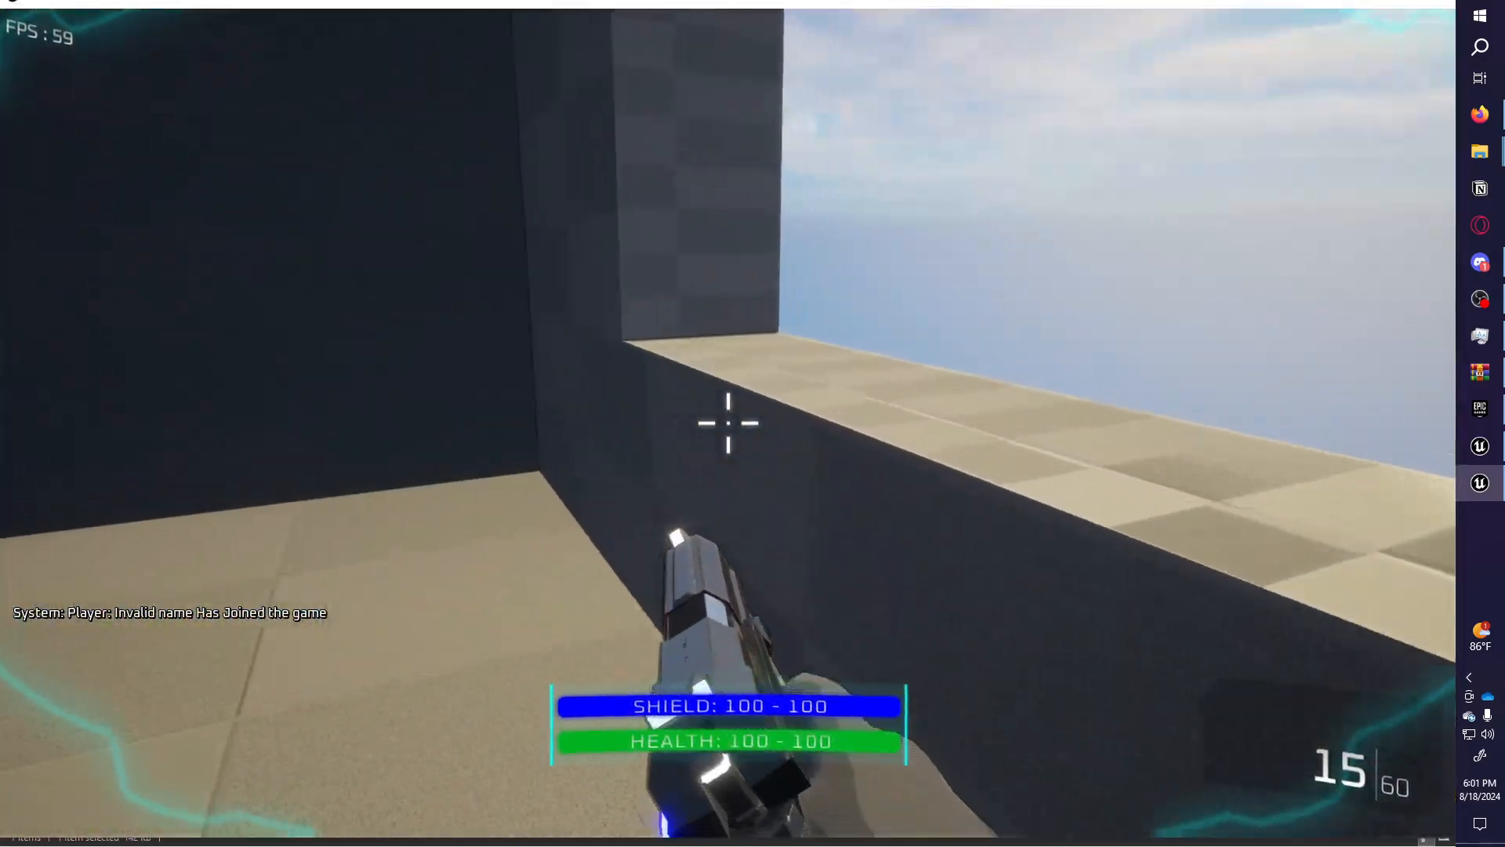
Walk across the arena along the tiled wall to the windowed wall, then pause.
{"action": "key", "text": "w"}
{"action": "key", "text": "space"}
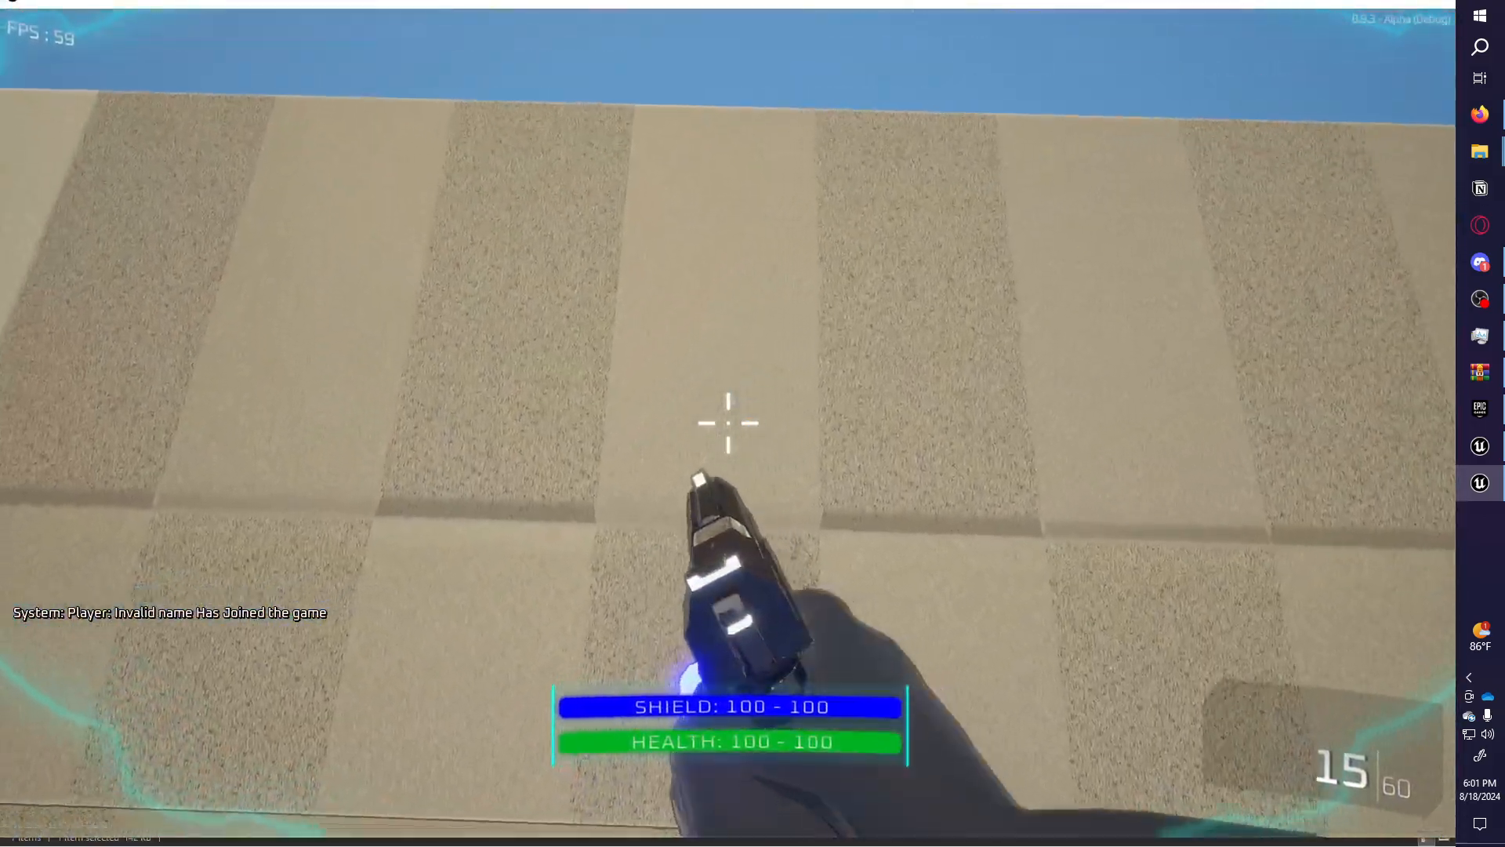
{"action": "key", "text": "w"}
{"action": "key", "text": "space"}
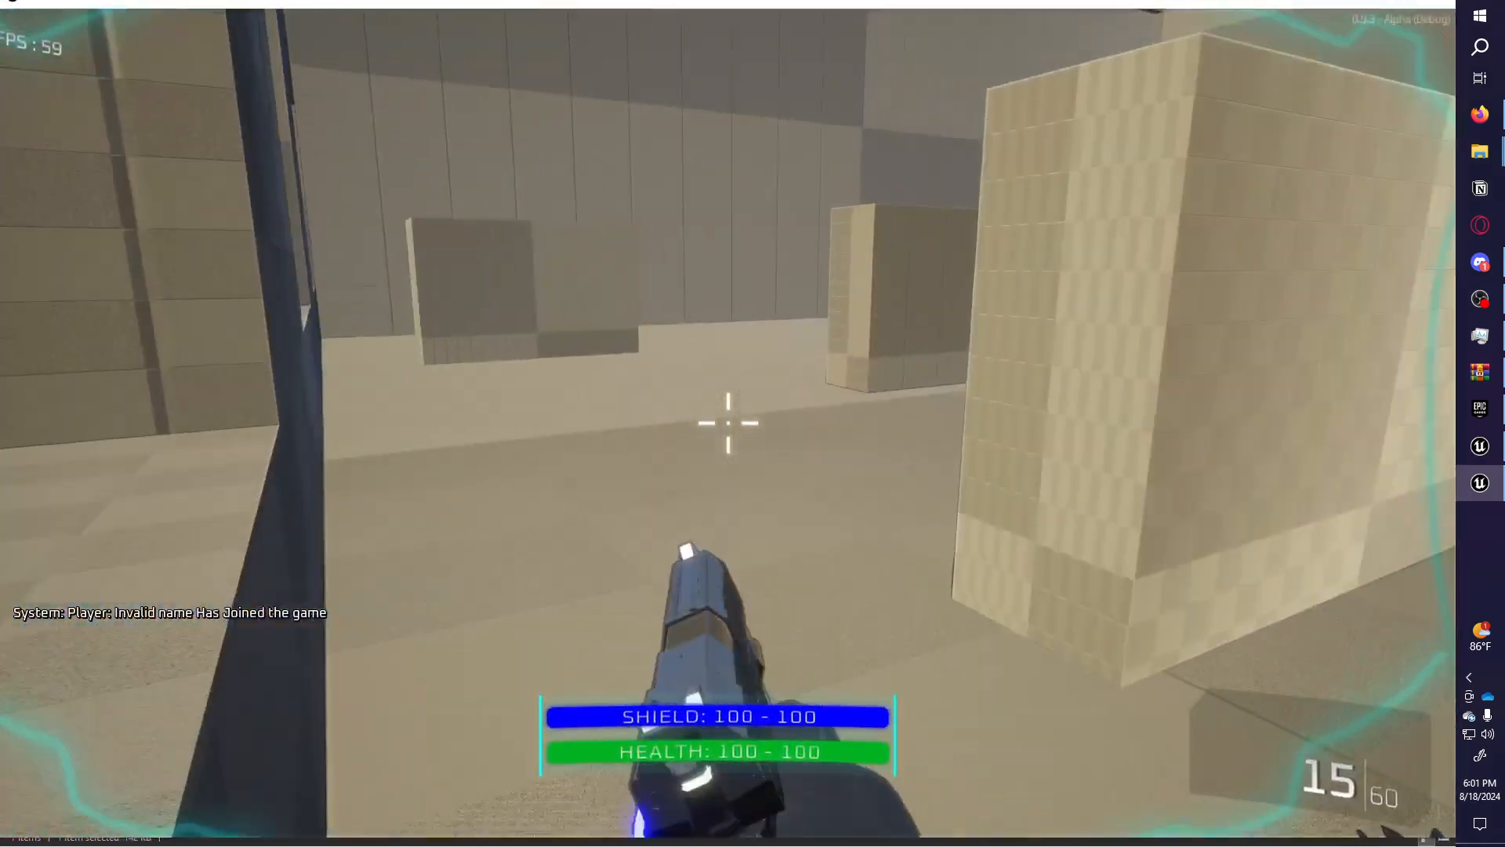
{"action": "key", "text": "w"}
{"action": "key", "text": "Escape"}
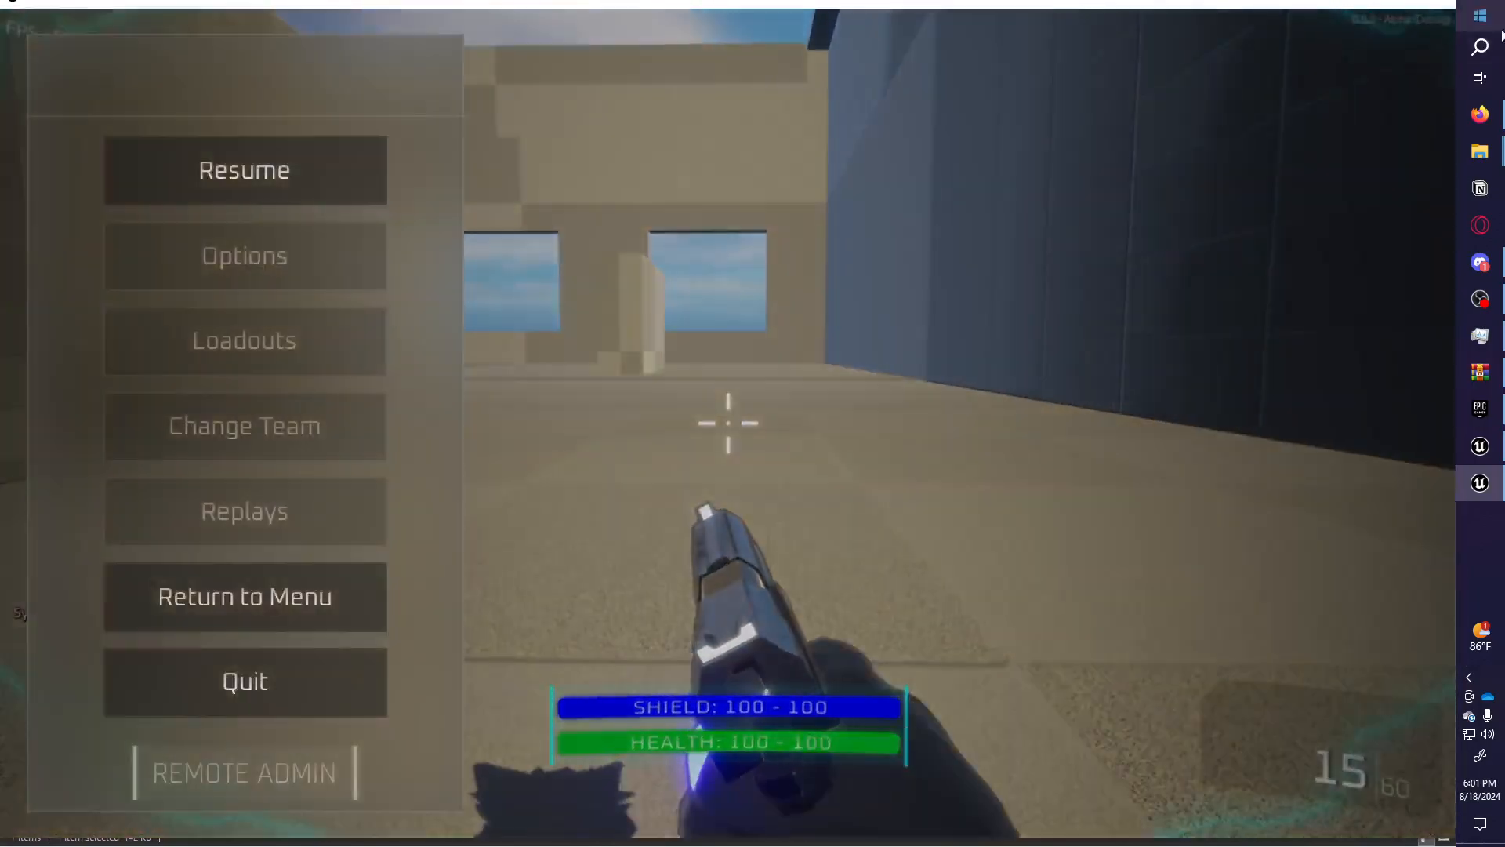
Reload LVL MyEpicMap in CTF mode from Remote Admin and close the loadout.
{"action": "left_click", "coordinate": [289, 759]}
{"action": "left_click", "coordinate": [235, 126]}
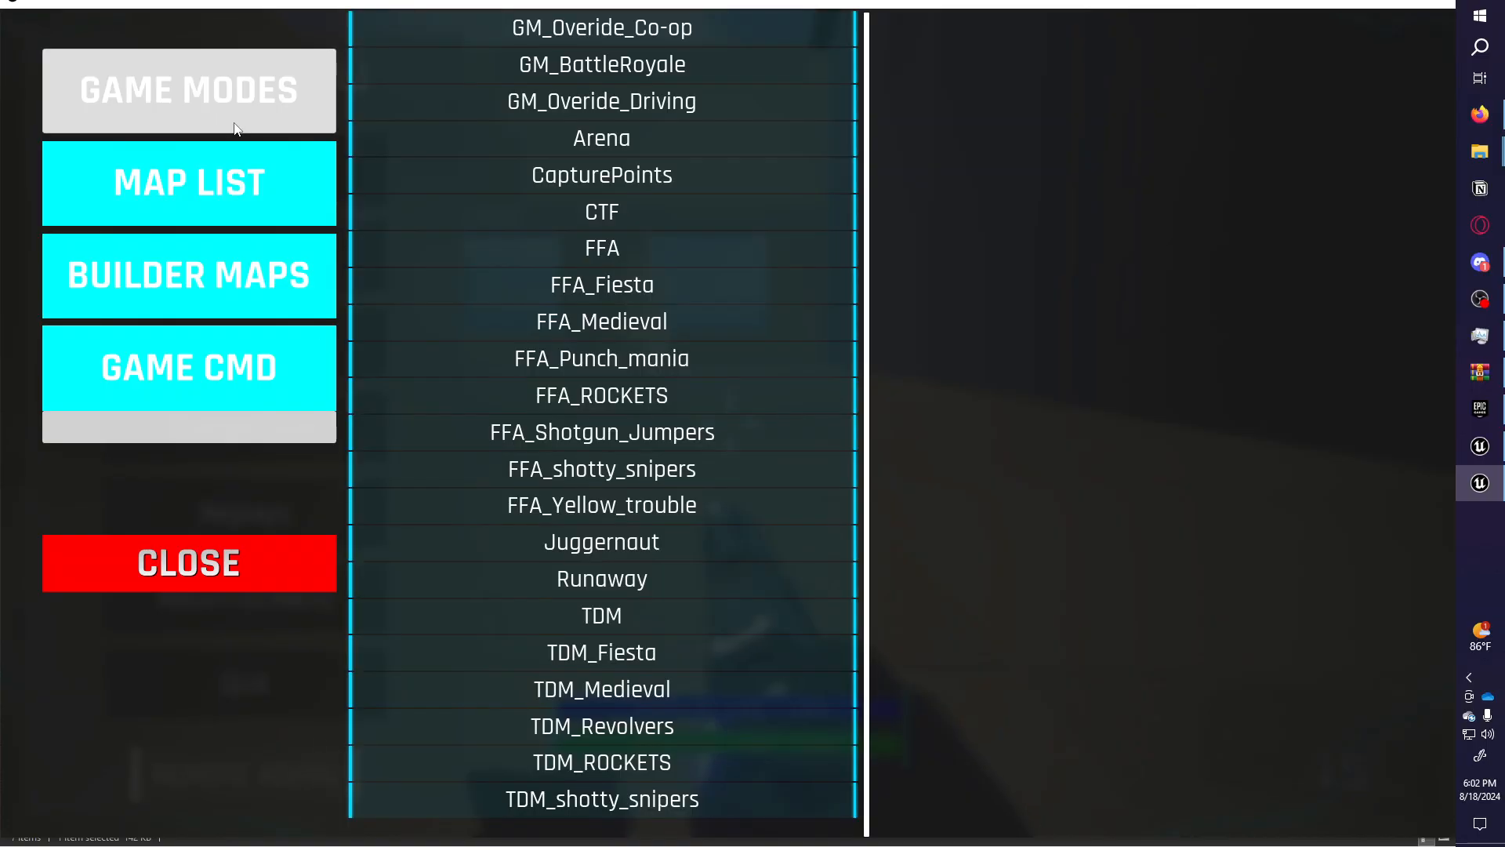
{"action": "left_click", "coordinate": [298, 186]}
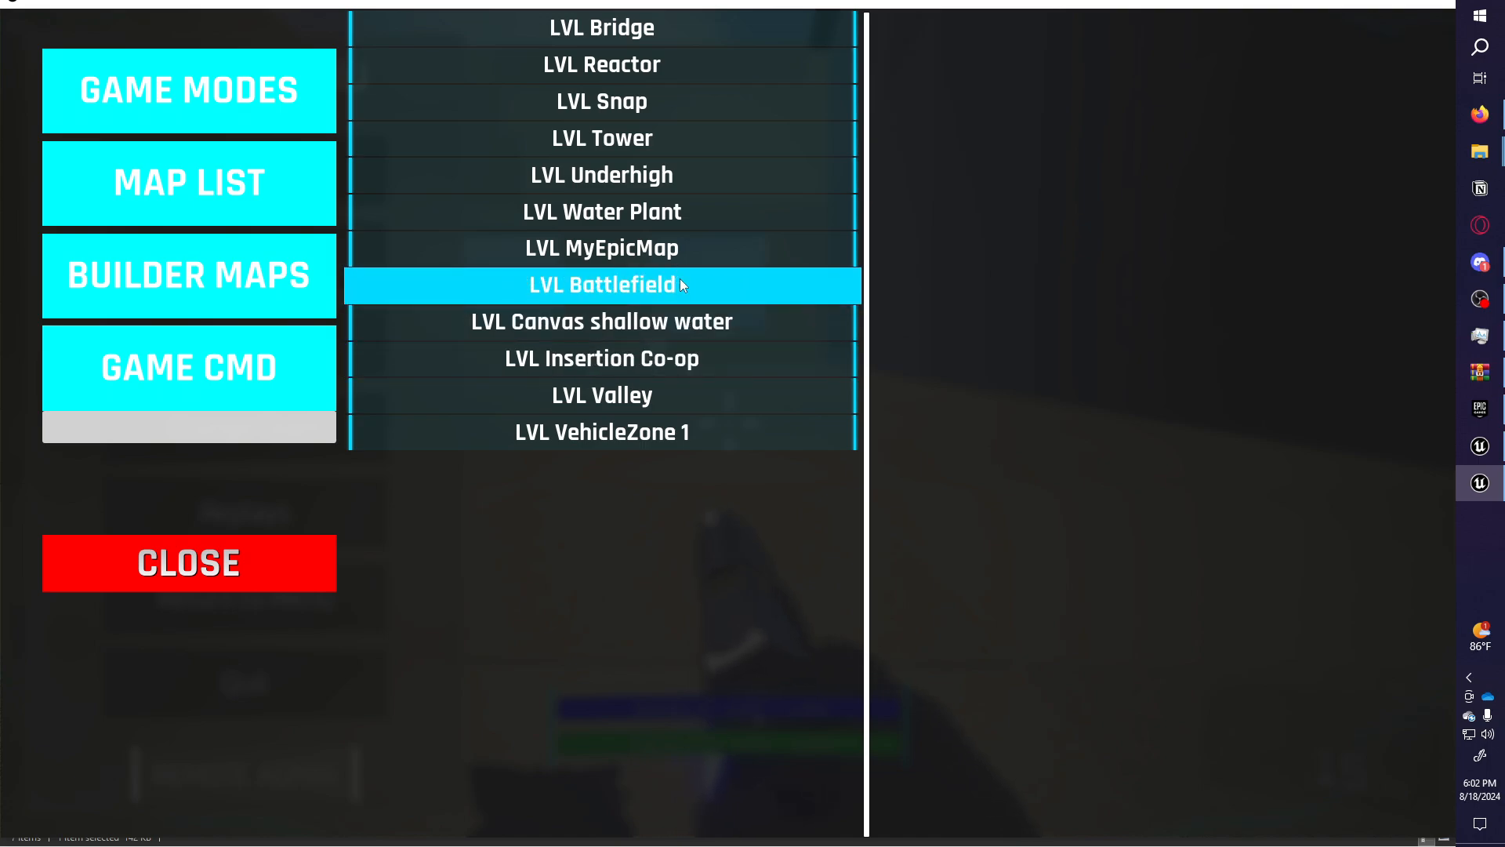
{"action": "left_click", "coordinate": [680, 322]}
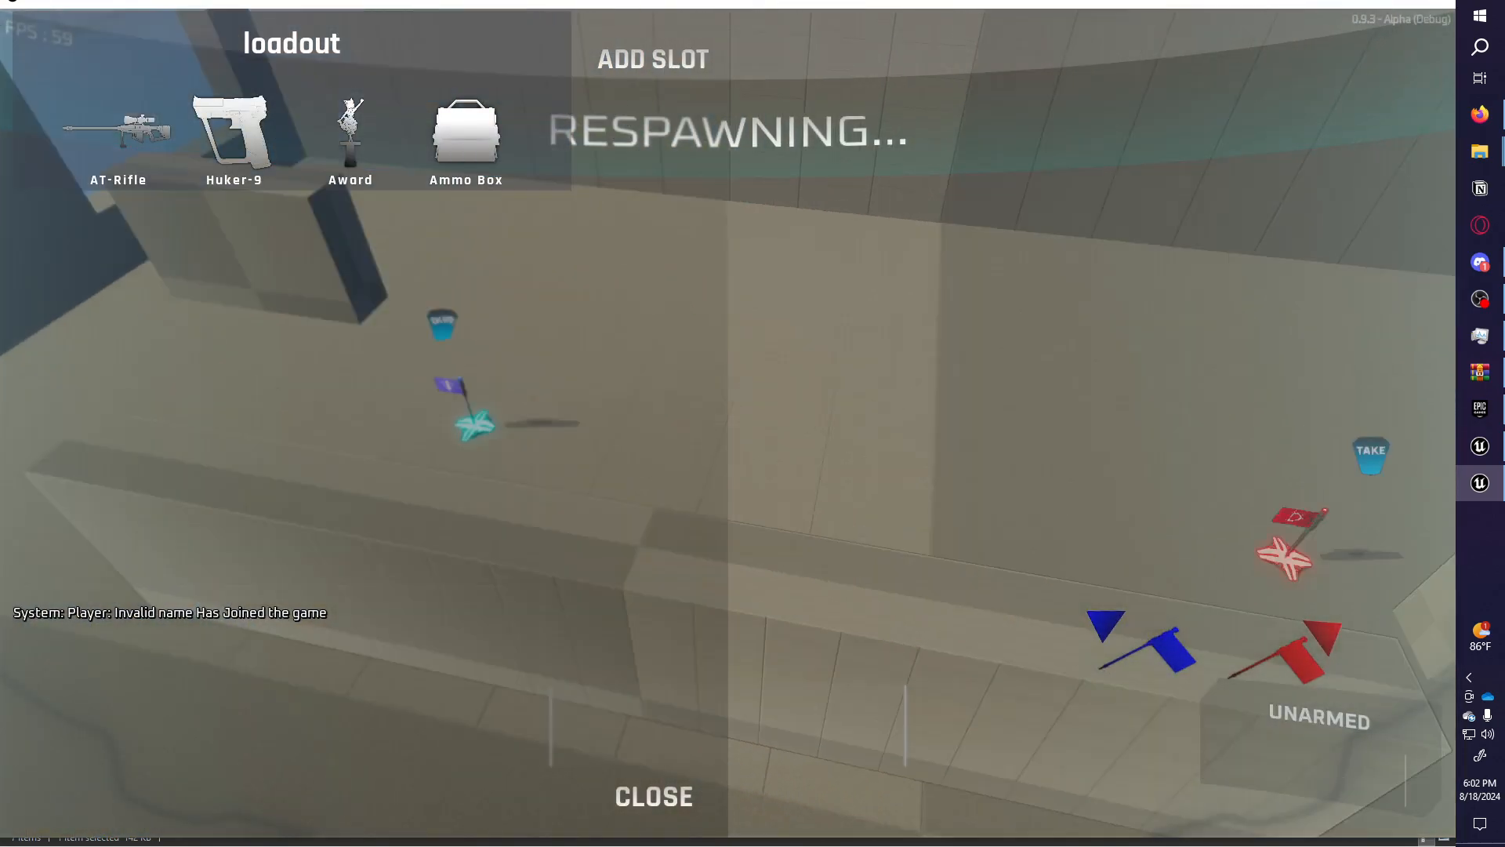
{"action": "left_click", "coordinate": [648, 808]}
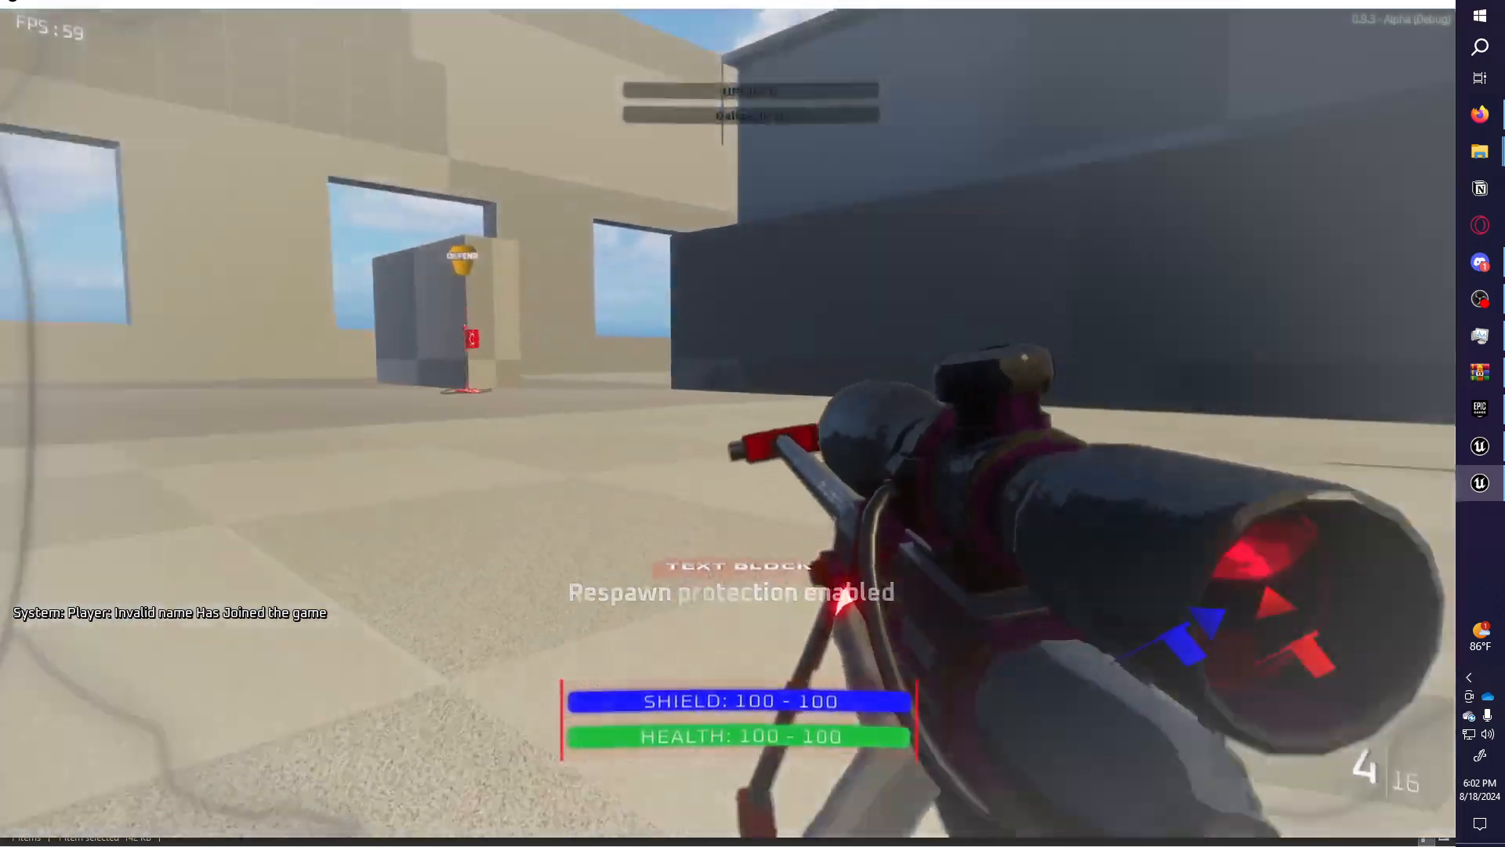
Pick up and drop the blue flag, walk toward the red flag, then pause.
{"action": "key", "text": "w"}
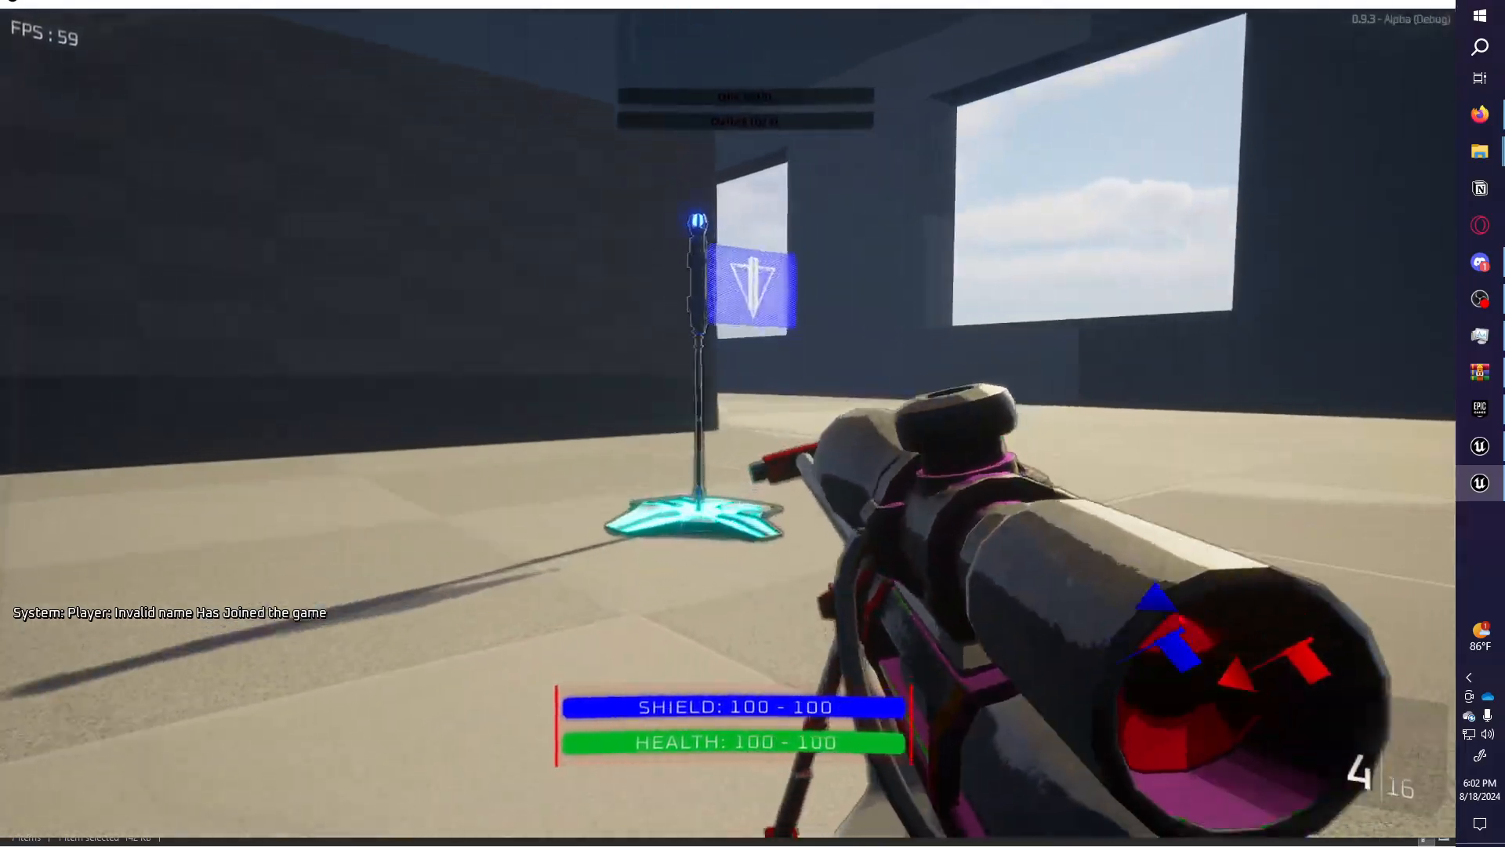
{"action": "key", "text": "e"}
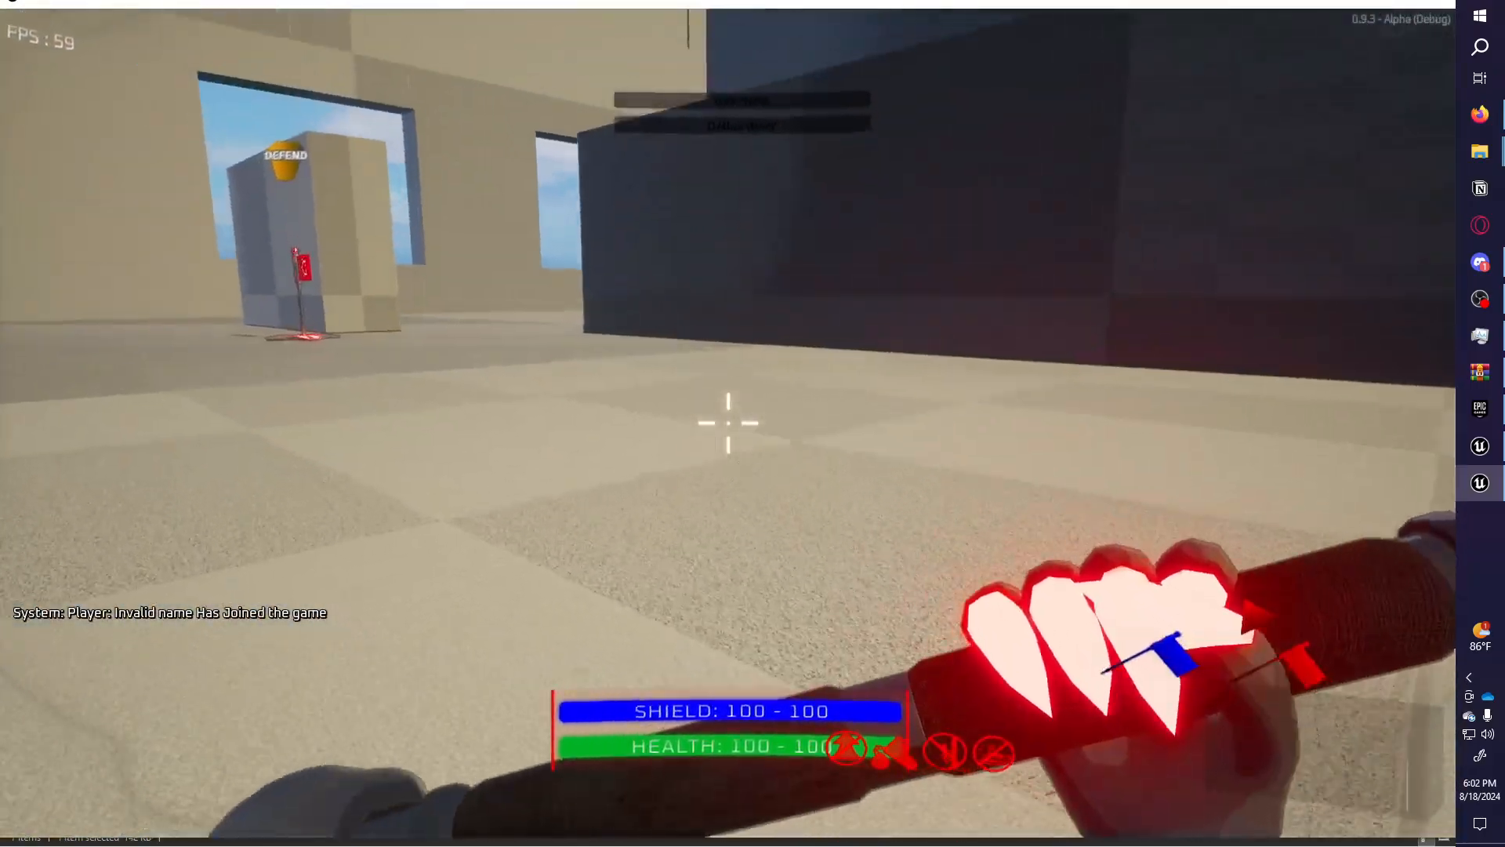
{"action": "left_click", "coordinate": [728, 423]}
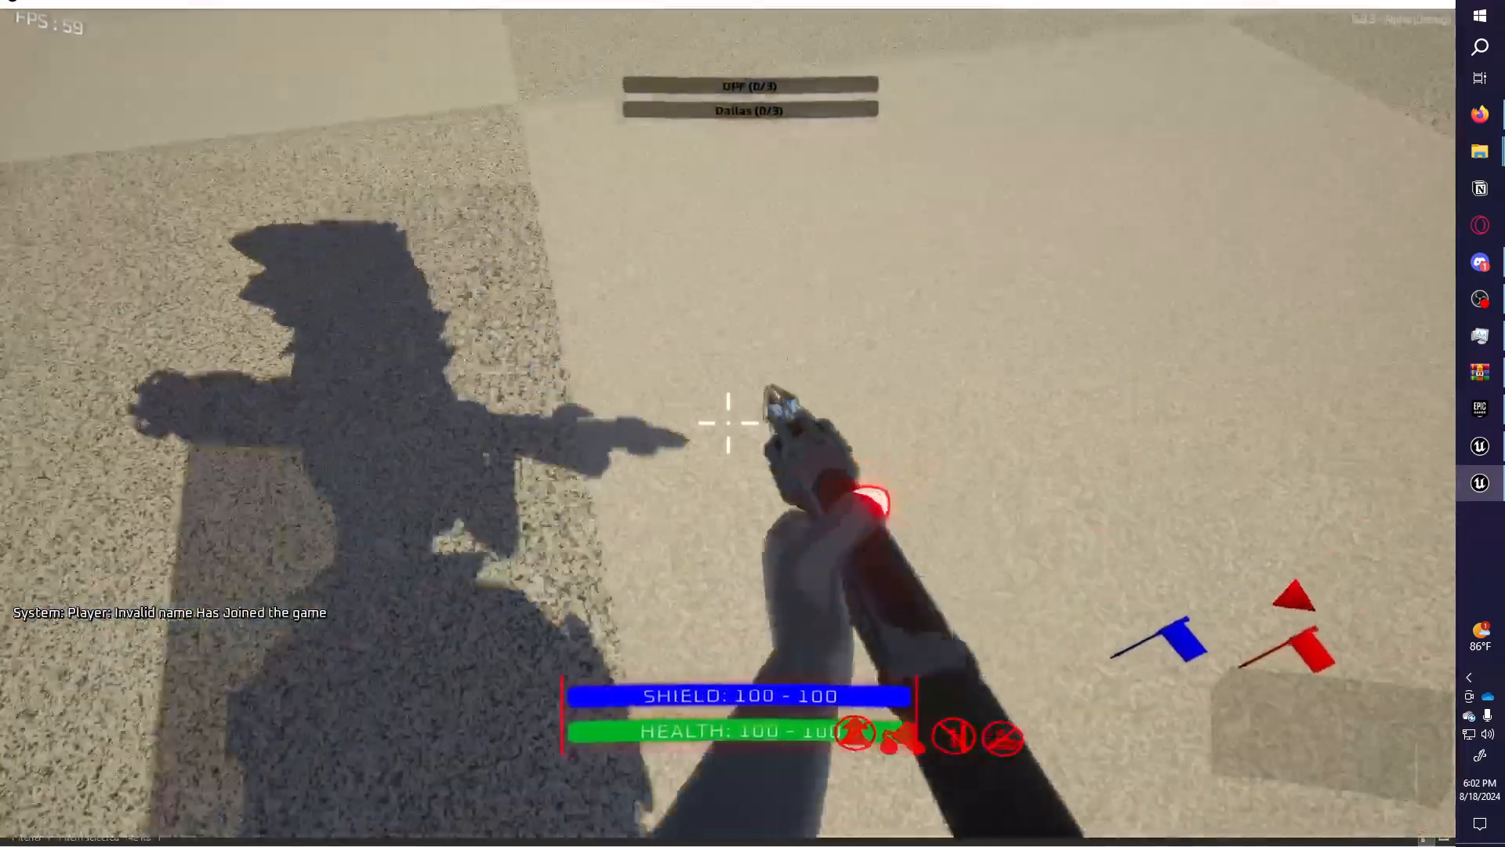
{"action": "key", "text": "2"}
{"action": "key", "text": "s"}
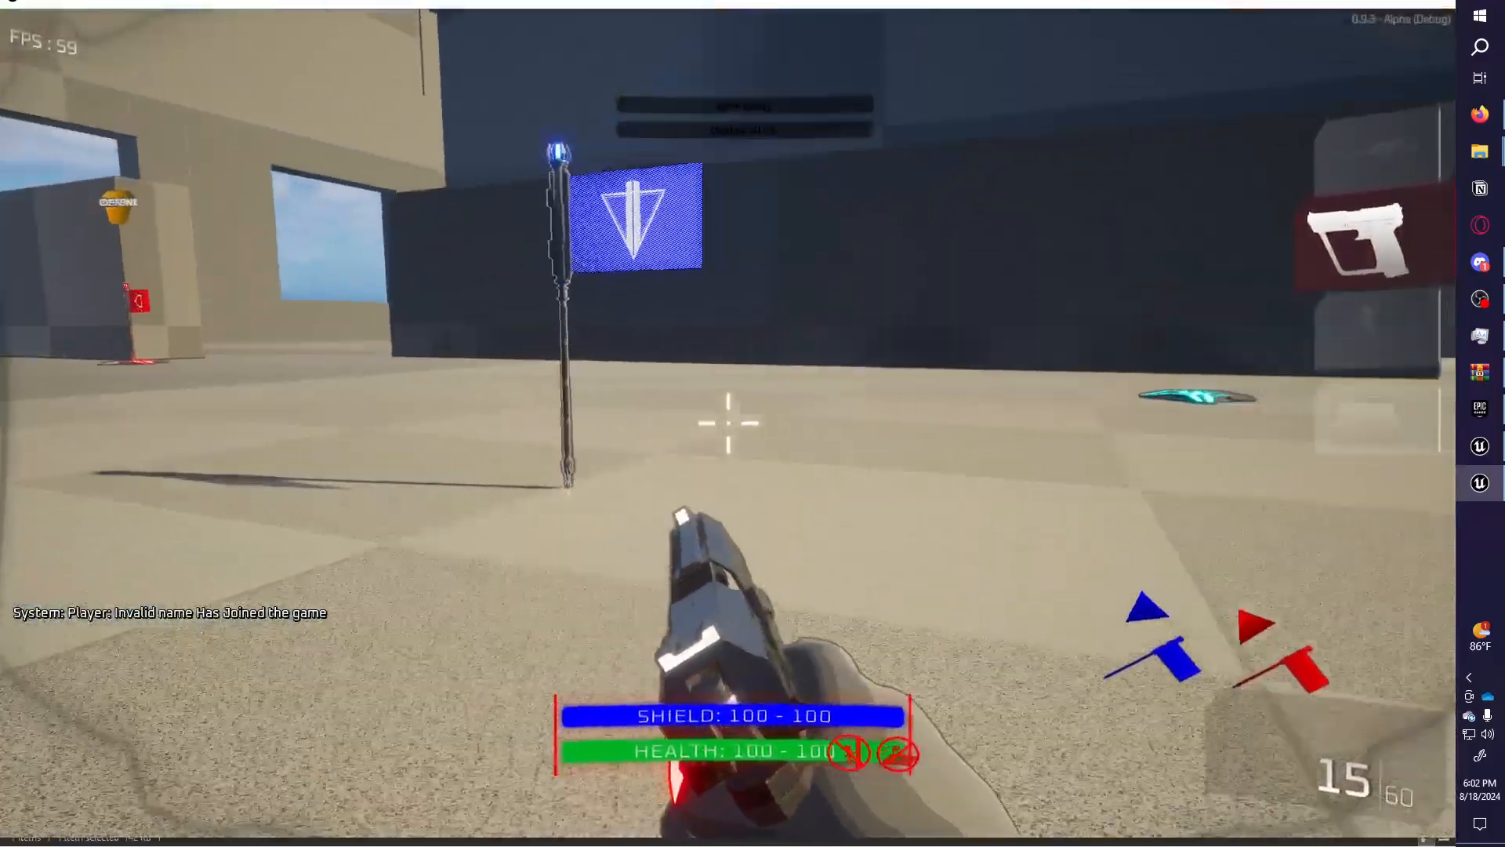
{"action": "key", "text": "w"}
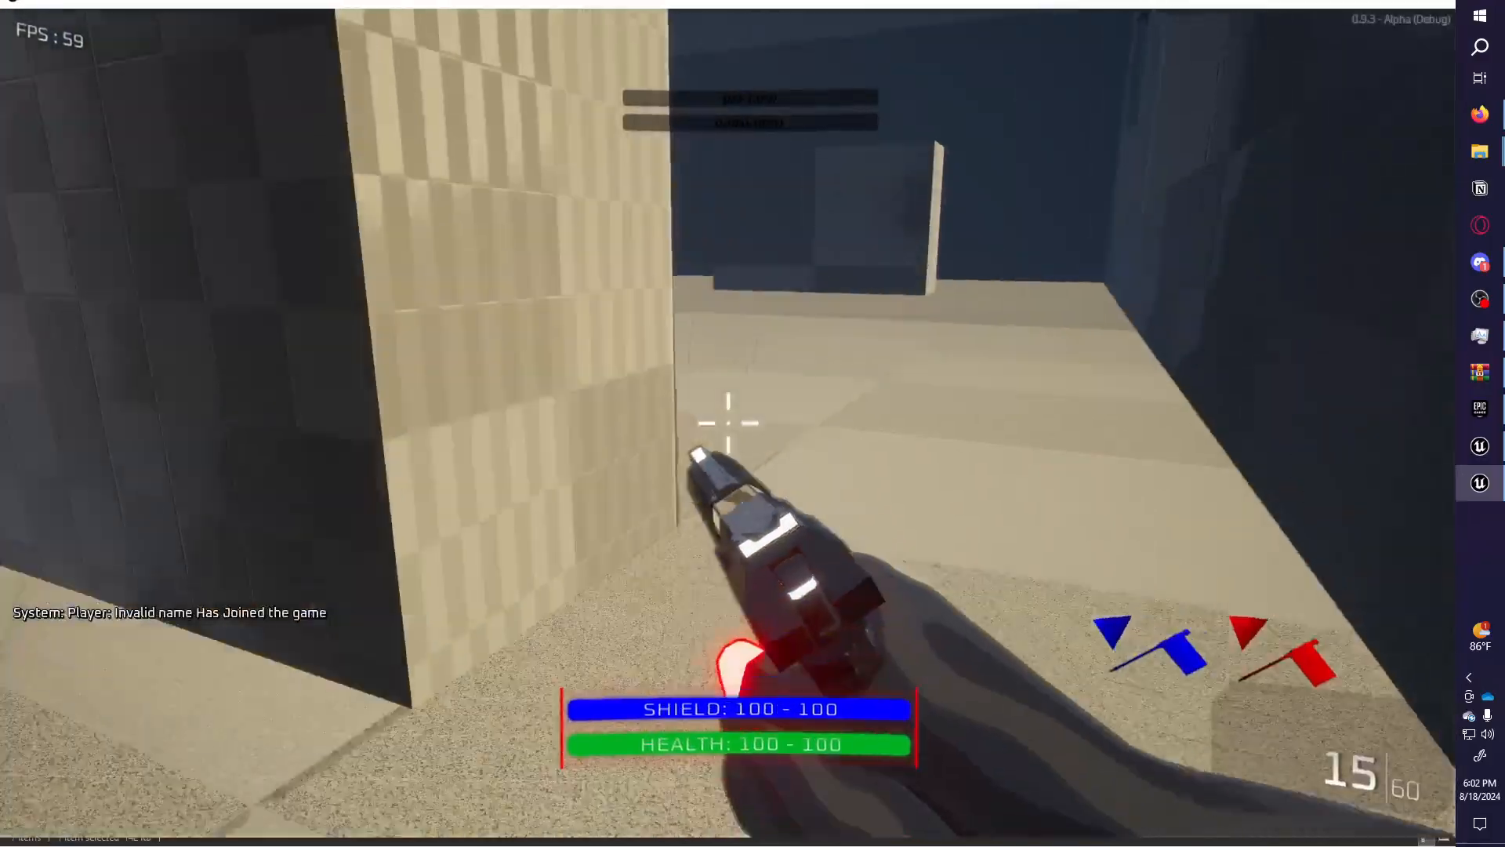
{"action": "key", "text": "w"}
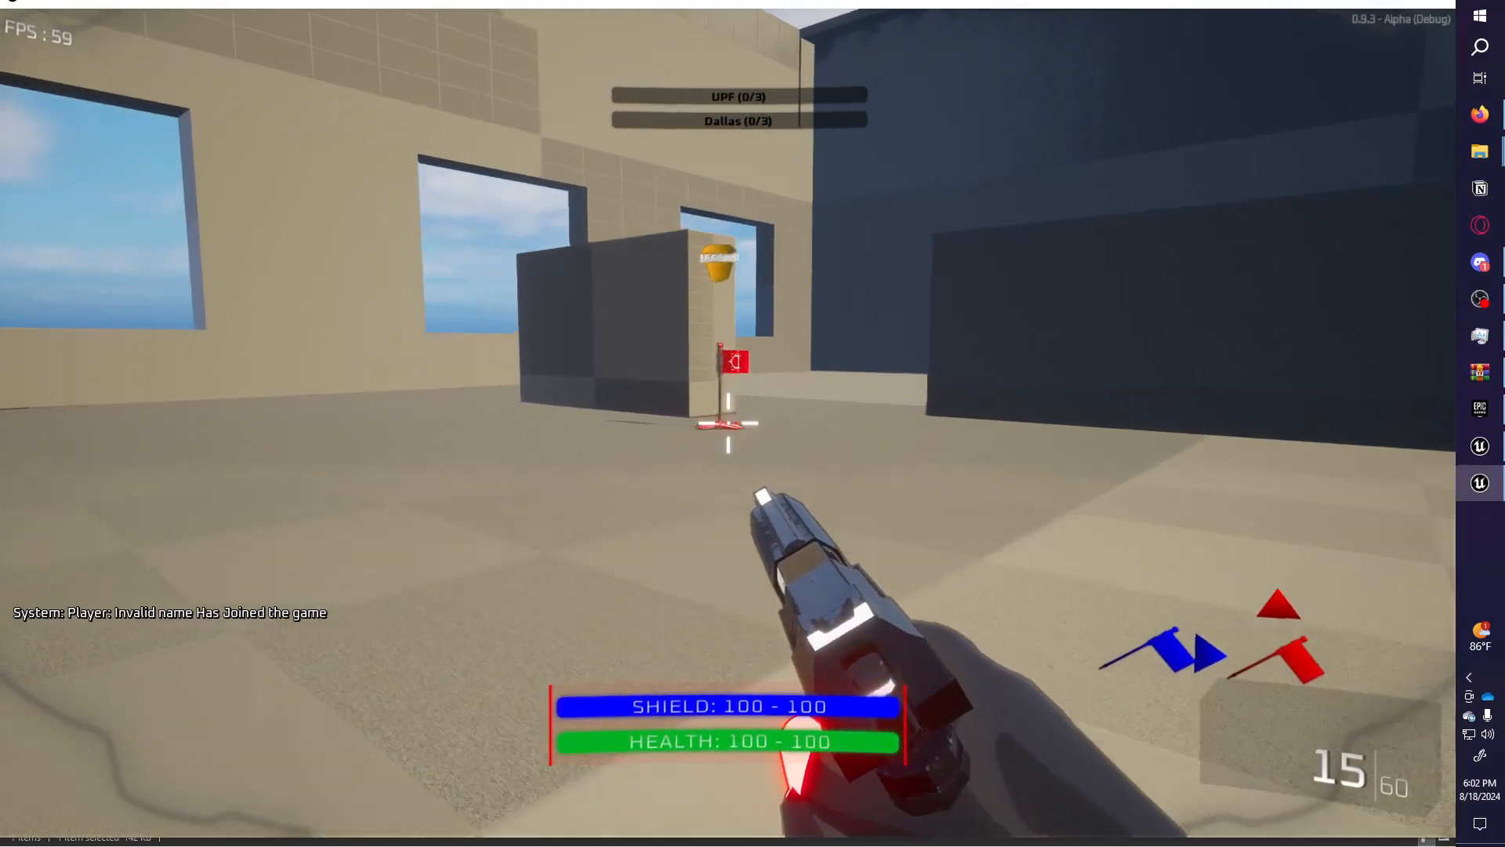
{"action": "key", "text": "Escape"}
Load LVL Bridge from the admin panel's map list, open the loadout, then return to File Explorer.
{"action": "left_click", "coordinate": [248, 776]}
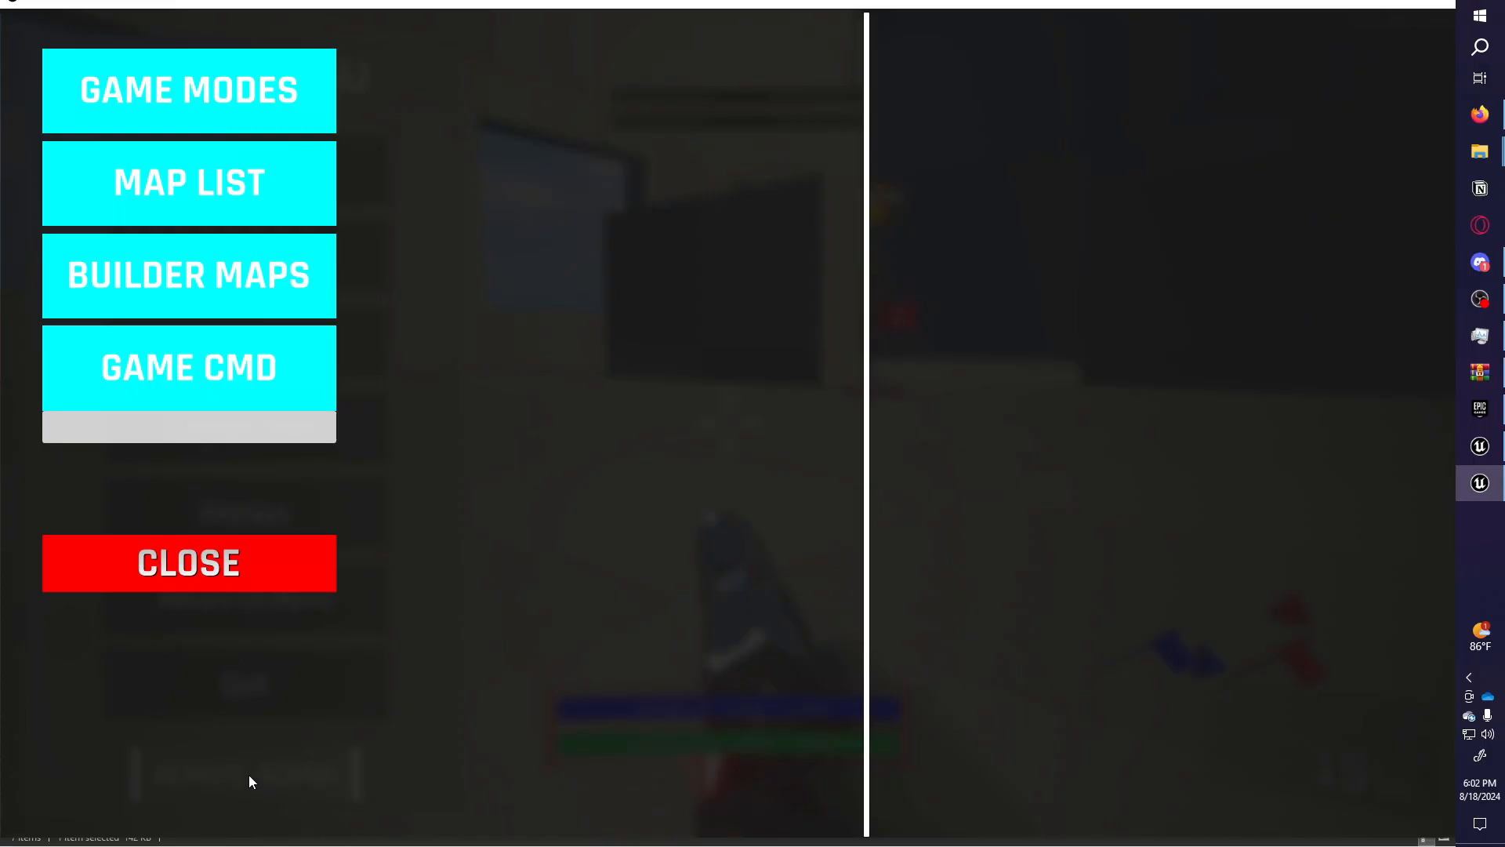
{"action": "left_click", "coordinate": [249, 396]}
{"action": "left_click", "coordinate": [266, 110]}
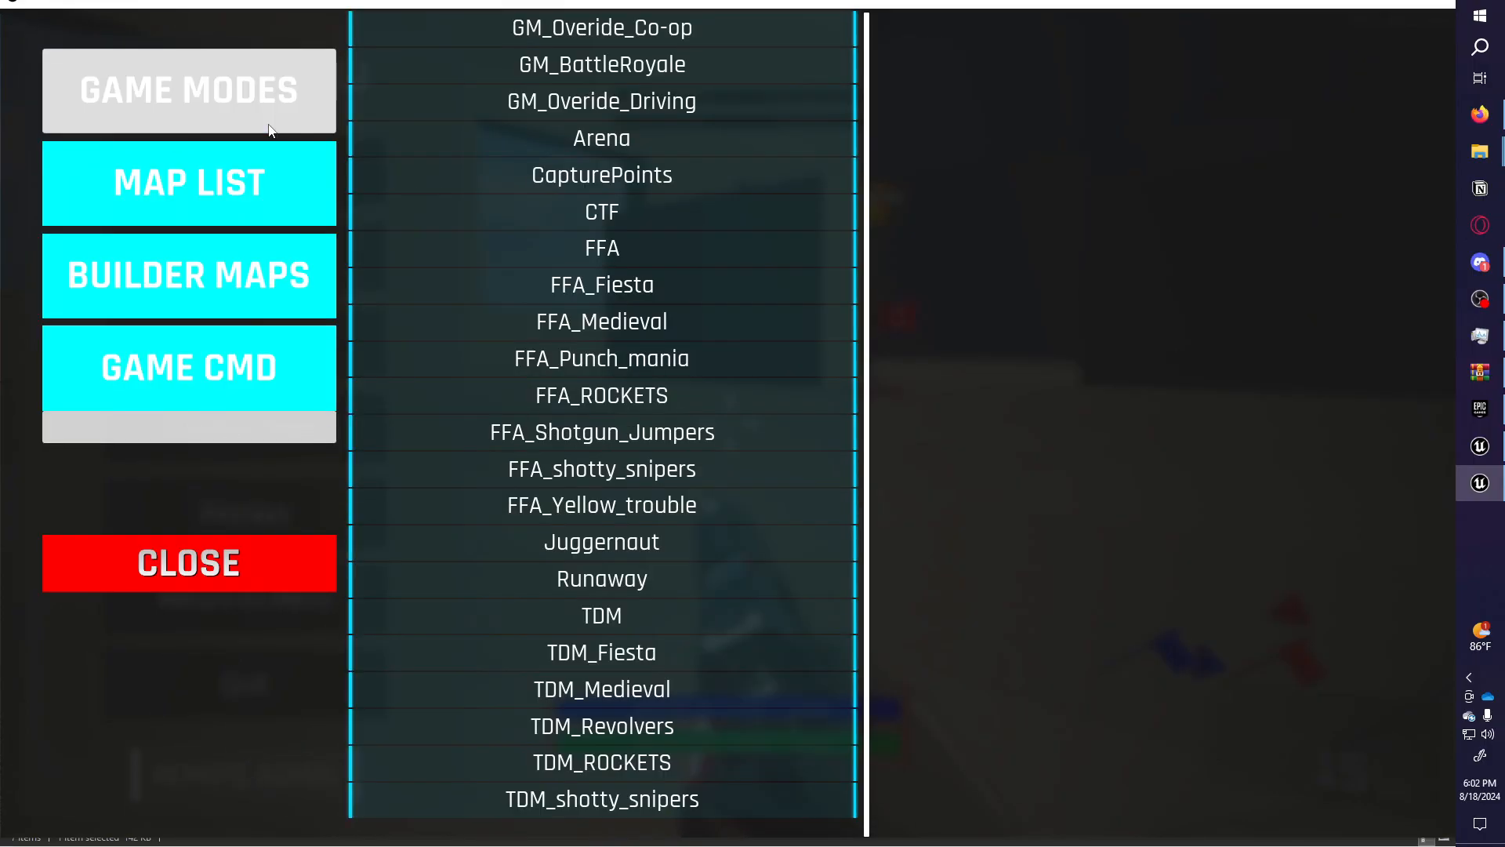
{"action": "left_click", "coordinate": [295, 157]}
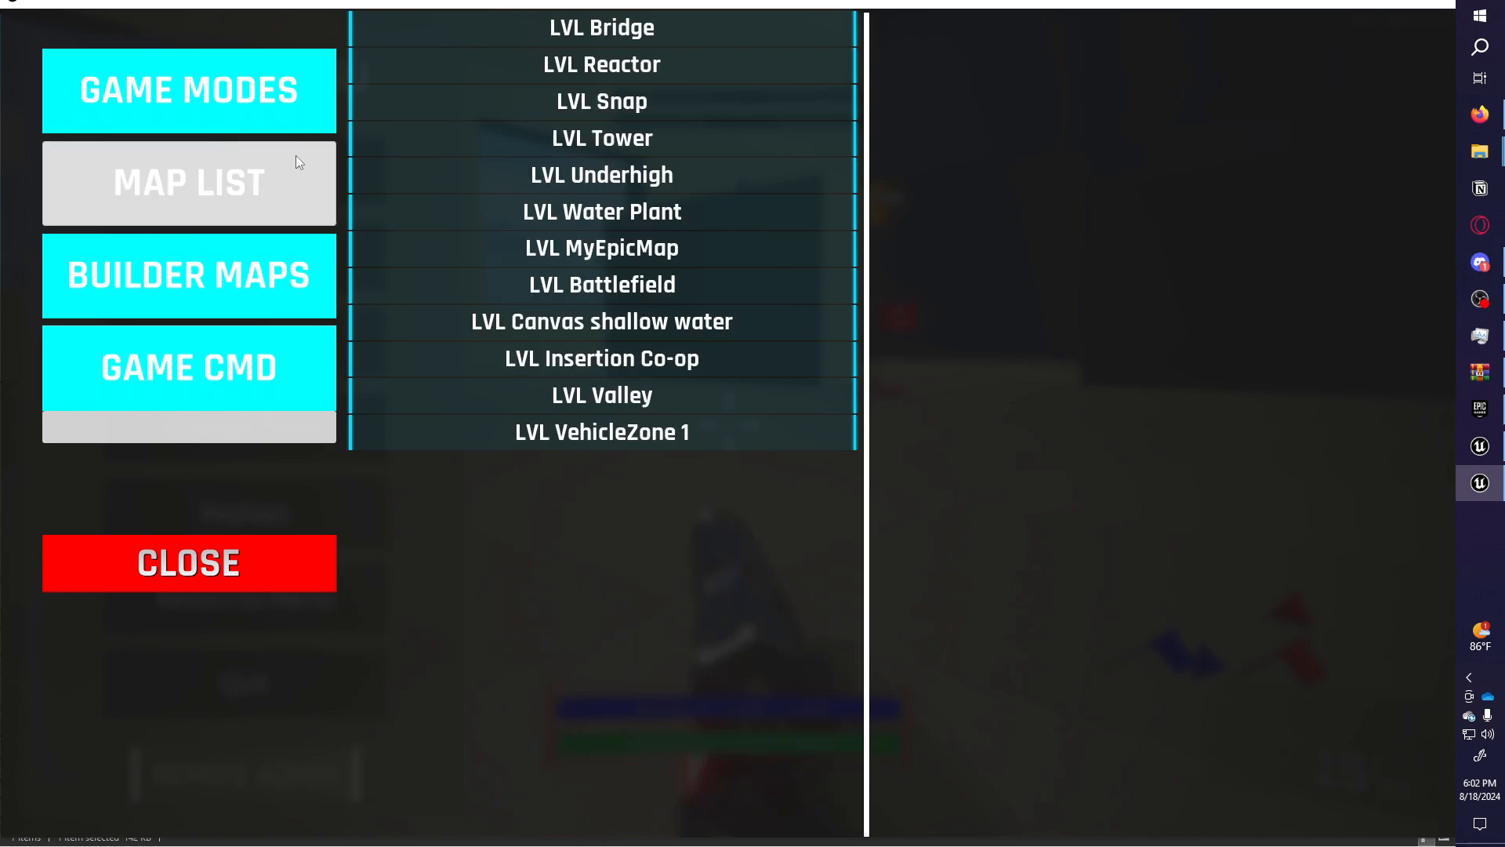
{"action": "left_click", "coordinate": [629, 46]}
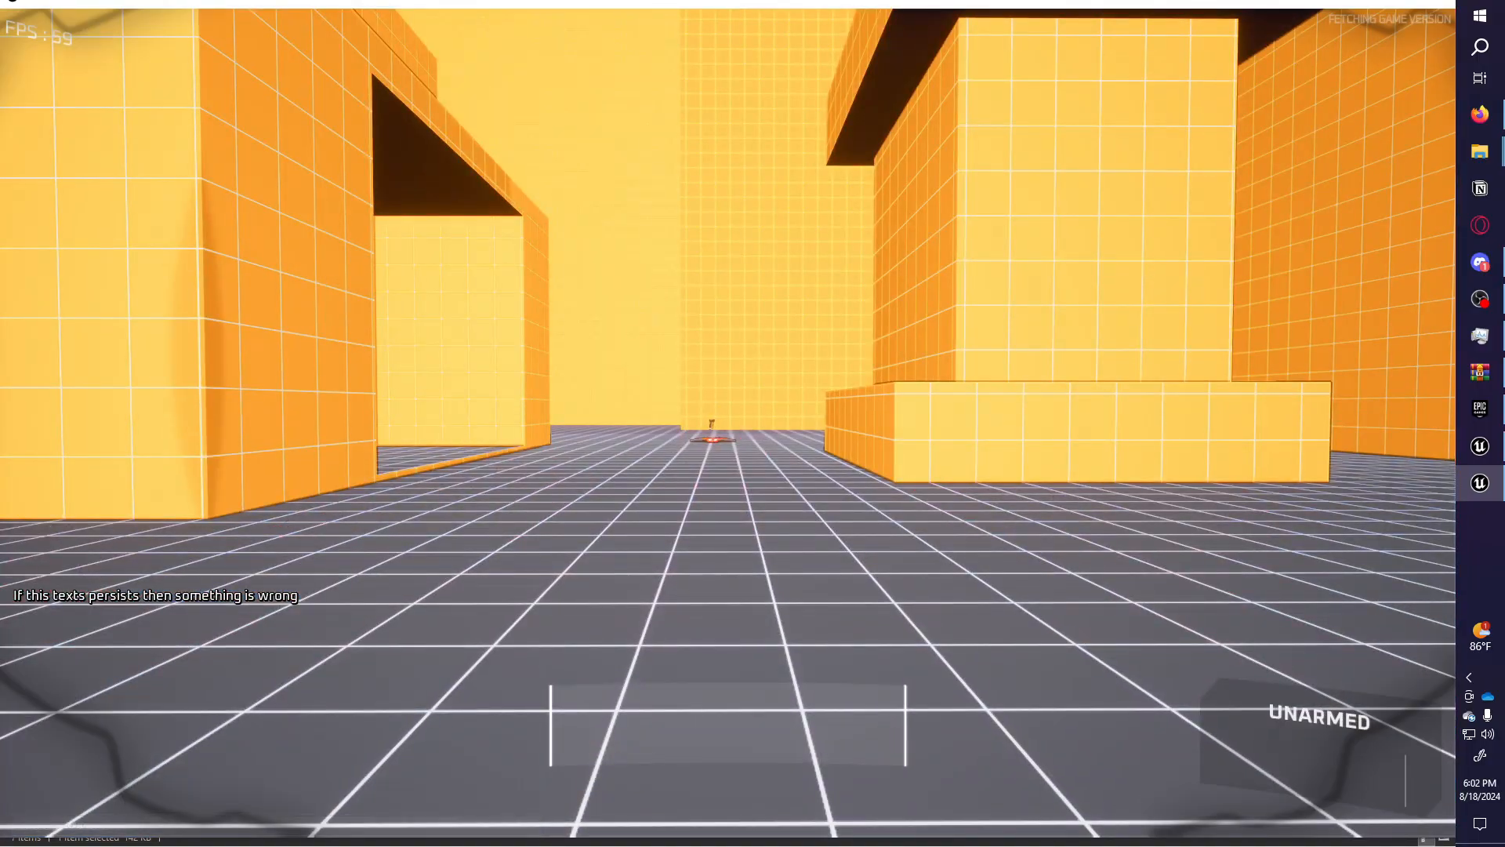
{"action": "key", "text": "Tab"}
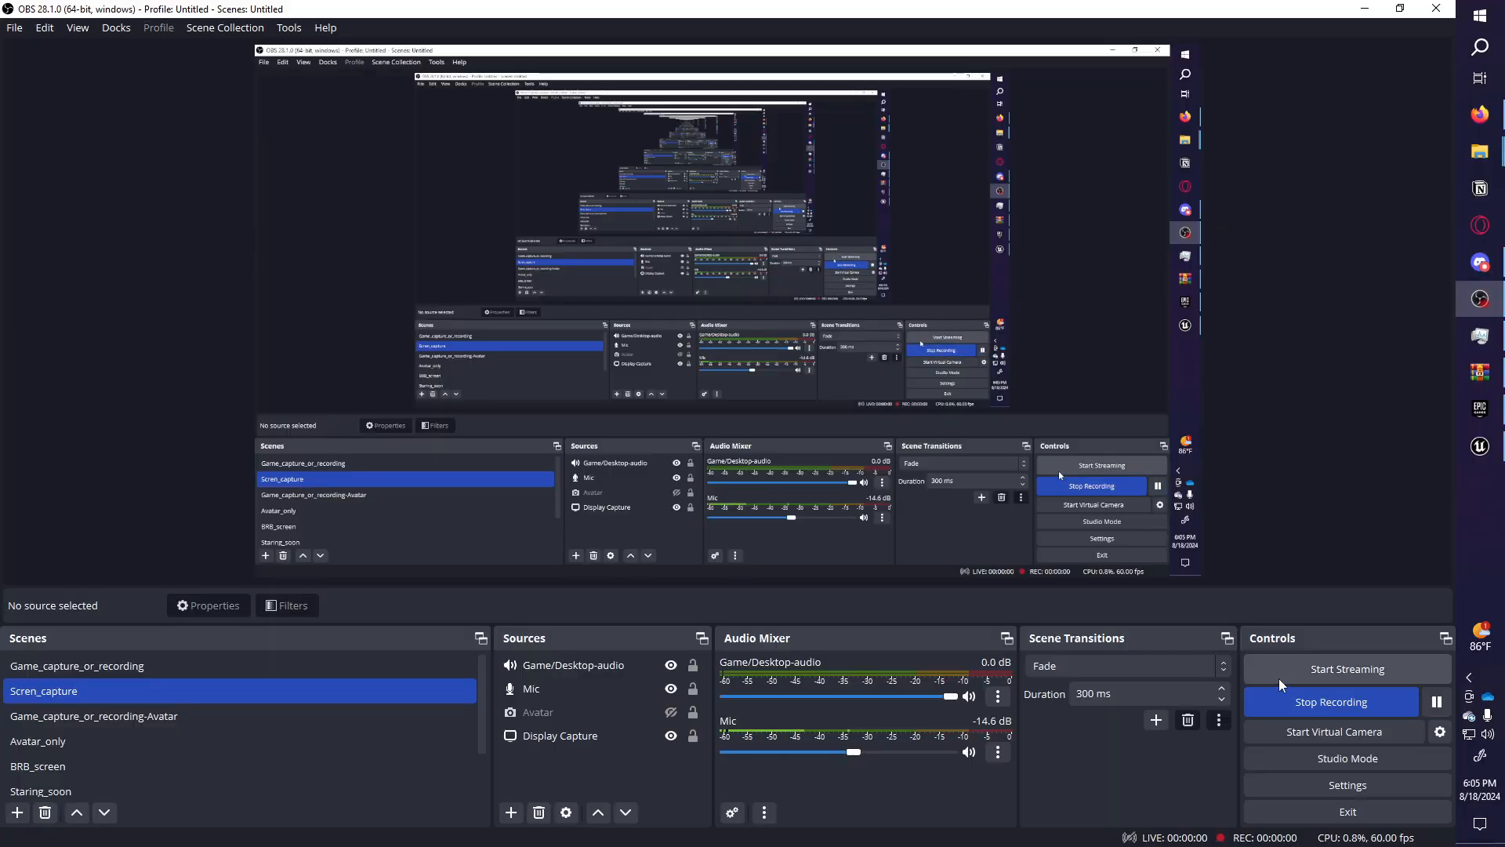
{"action": "left_click", "coordinate": [1365, 9]}
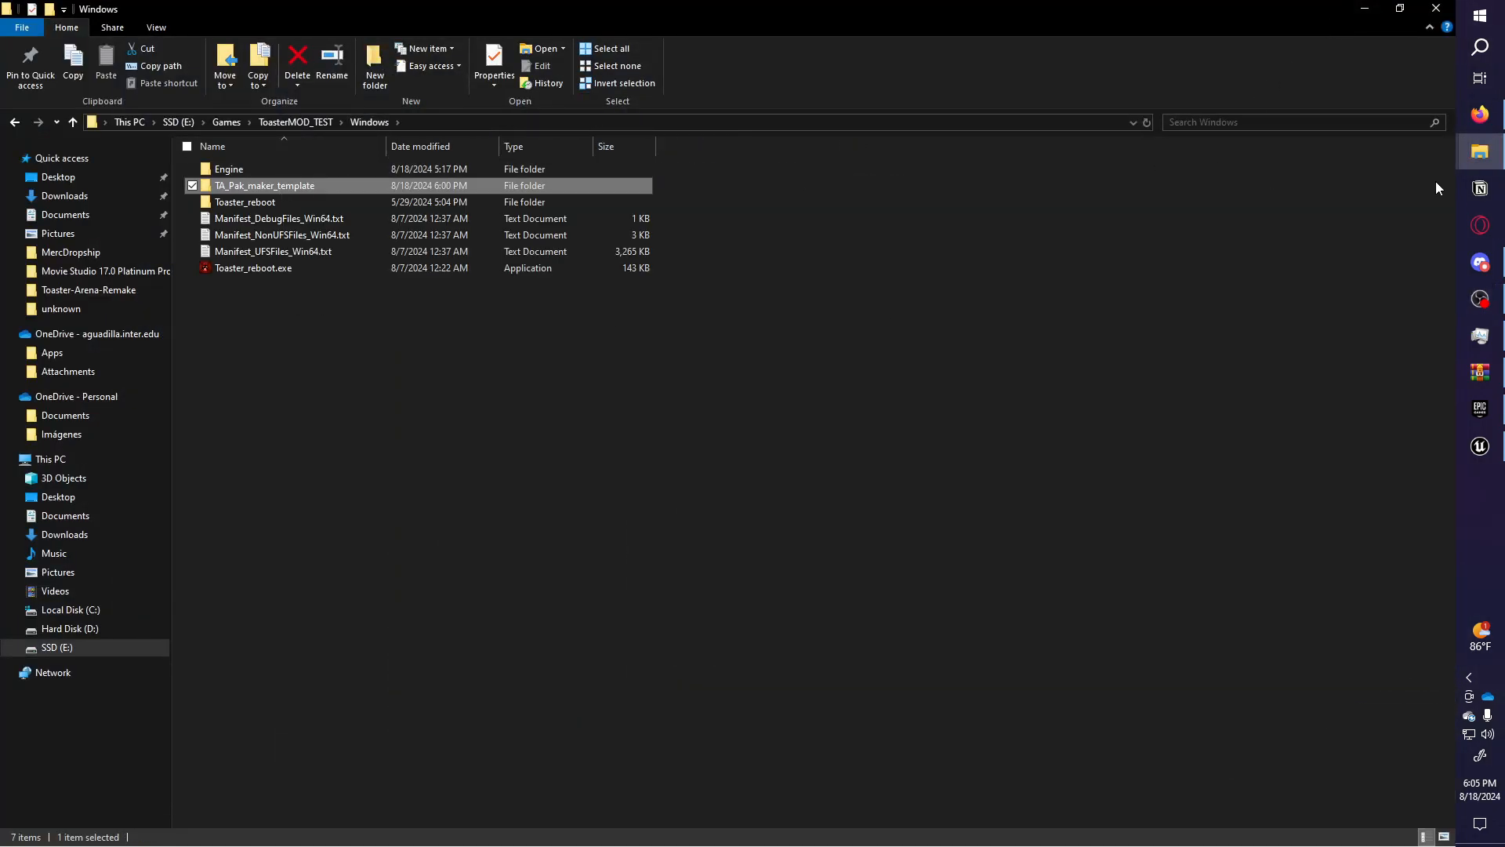
Select and copy the cooked Content, Metadata and AssetRegistry.bin, then switch to the game's Windows folder.
{"action": "mouse_move", "coordinate": [1480, 153]}
{"action": "left_click", "coordinate": [1393, 112]}
{"action": "left_click_drag", "start_coordinate": [382, 269], "coordinate": [370, 153]}
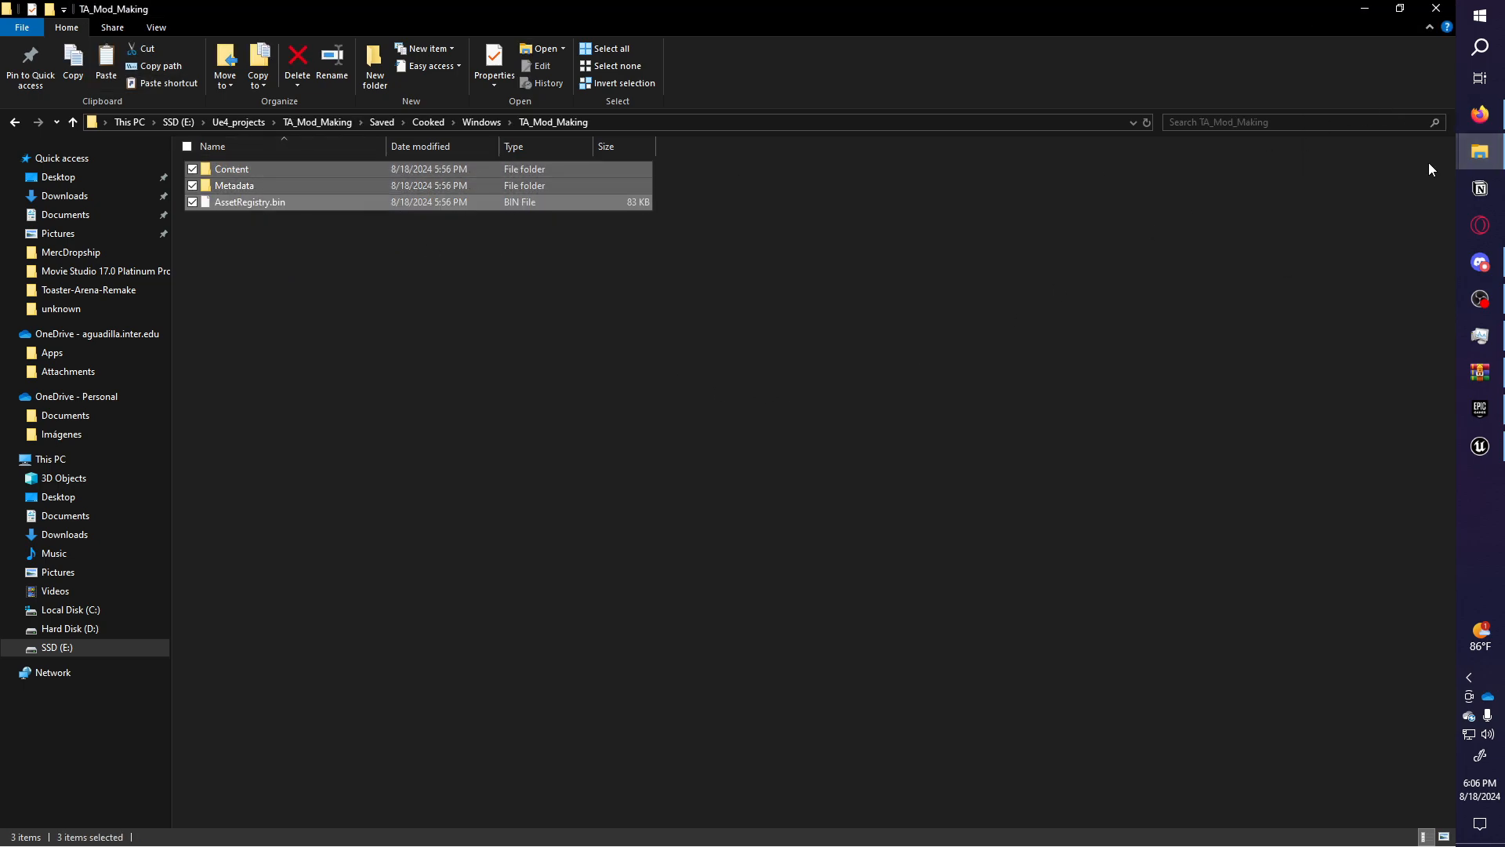
{"action": "left_click", "coordinate": [1480, 152]}
{"action": "left_click", "coordinate": [1338, 74]}
{"action": "left_click", "coordinate": [1477, 157]}
{"action": "left_click", "coordinate": [1391, 227]}
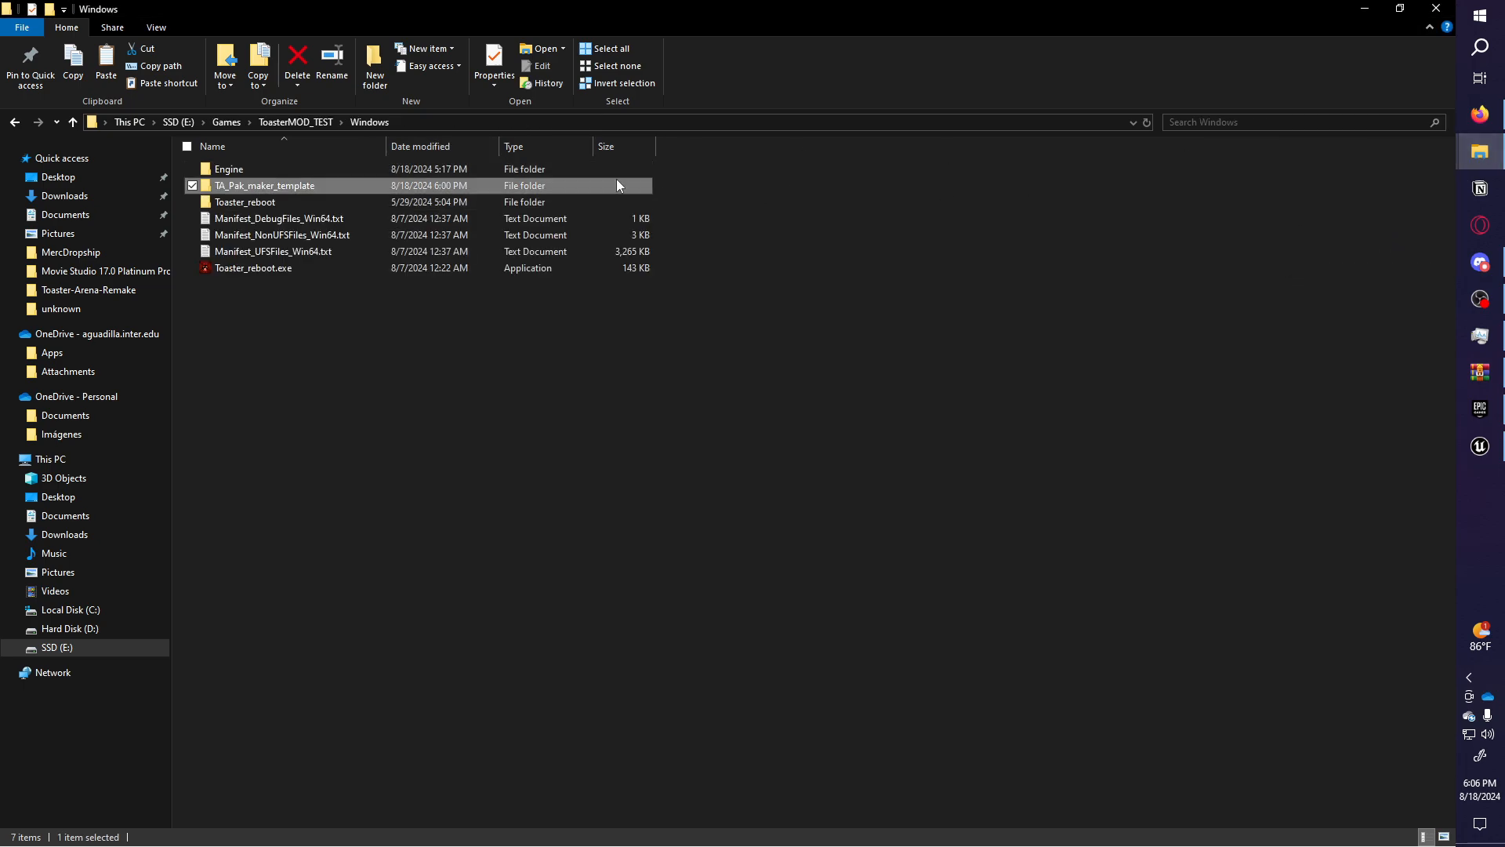
Replace the old files in TA_Pak_maker_template\My_First_mod_P with the pasted cooked files and open Content.
{"action": "double_click", "coordinate": [270, 191]}
{"action": "double_click", "coordinate": [263, 260]}
{"action": "left_click_drag", "start_coordinate": [339, 388], "coordinate": [300, 116]}
{"action": "key", "text": "Delete"}
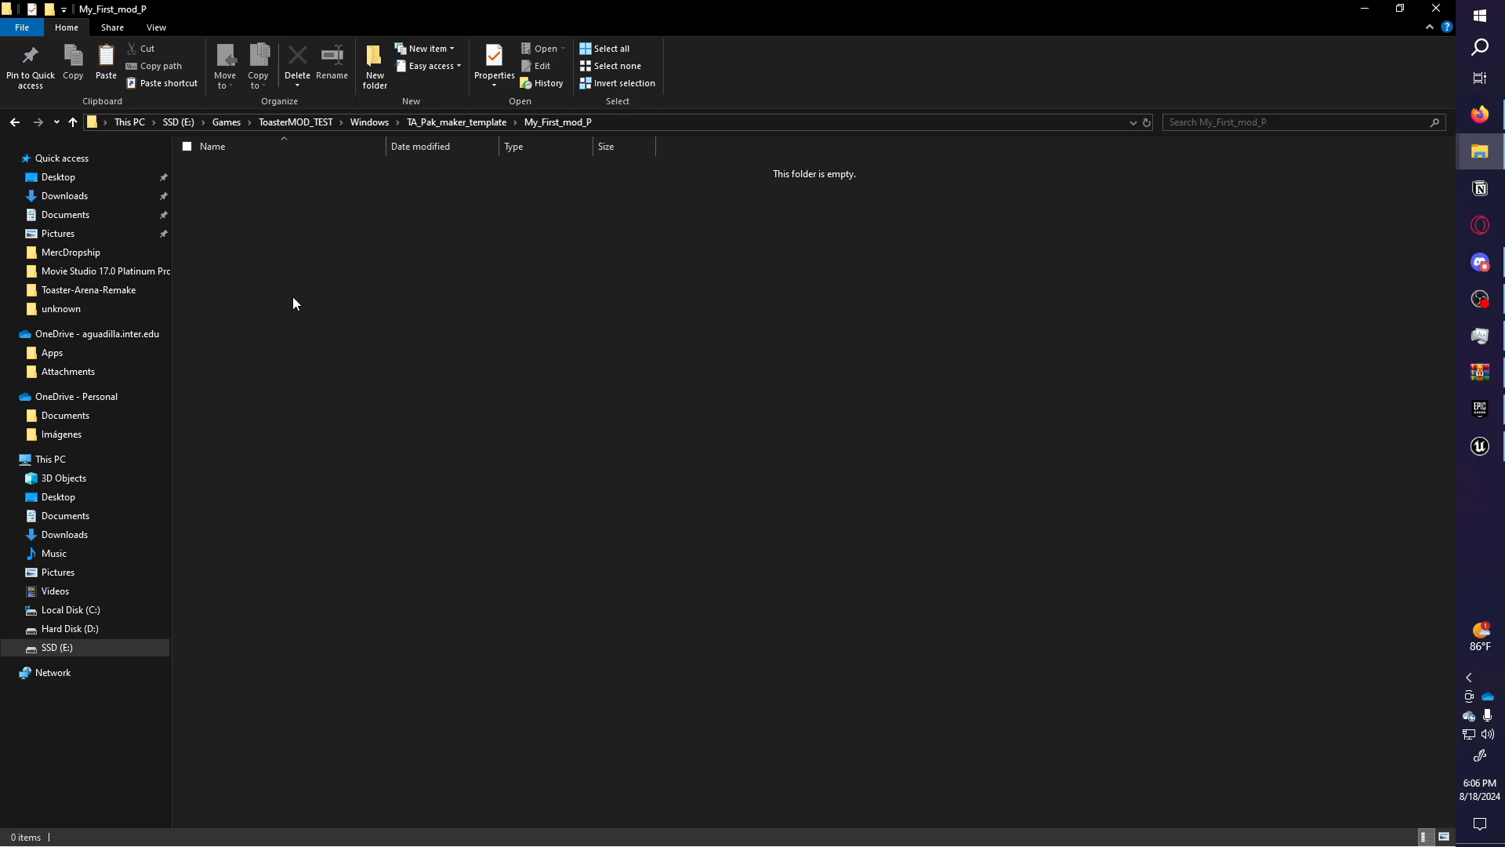
{"action": "key", "text": "ctrl+v"}
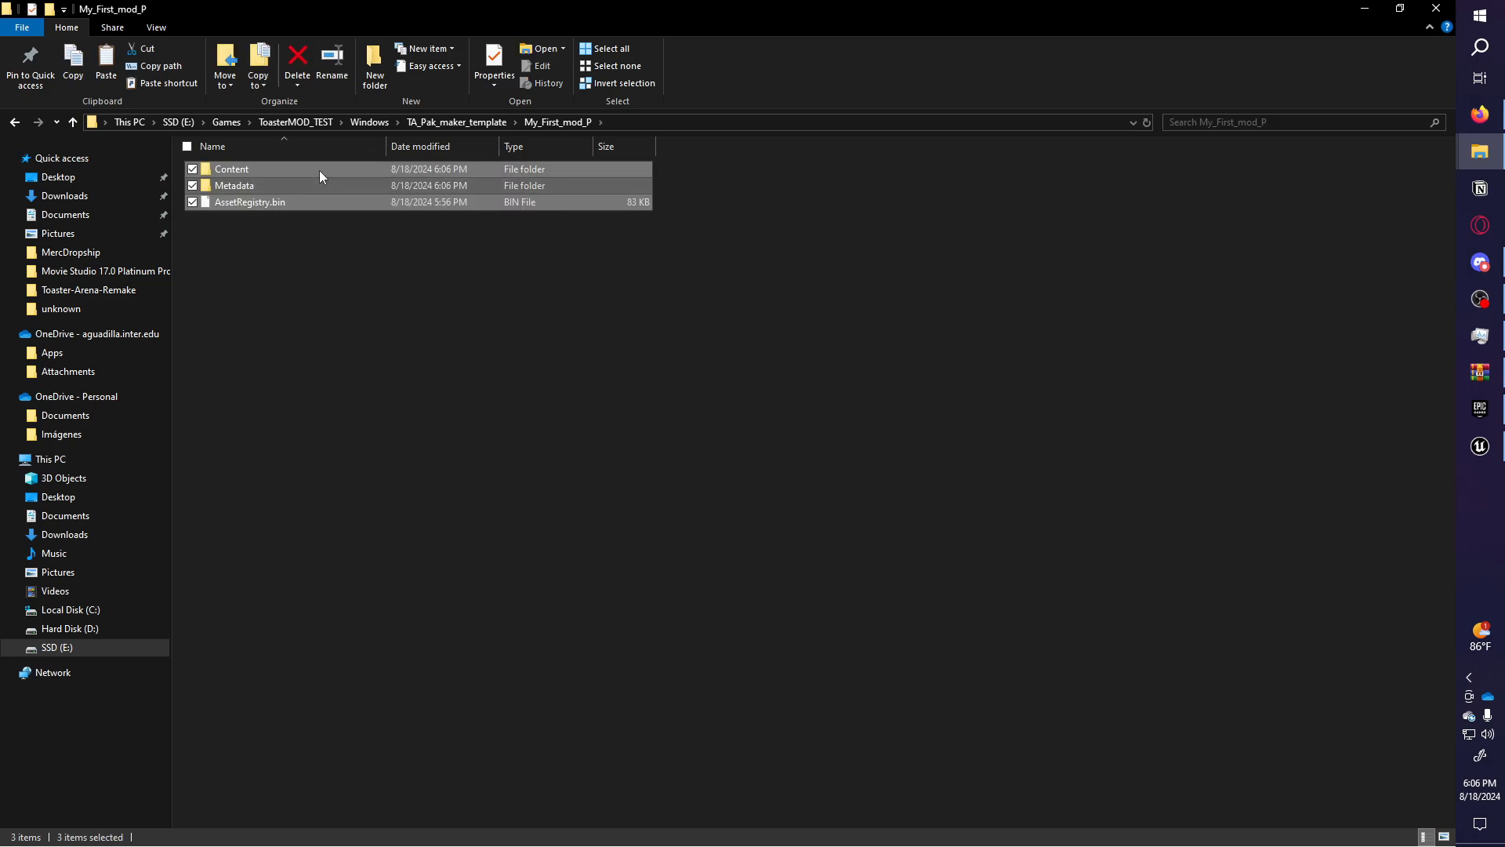
{"action": "double_click", "coordinate": [319, 171]}
Delete both ShaderArchive-Global shader files from Content, then go back up to TA_Pak_maker_template.
{"action": "left_click", "coordinate": [320, 186]}
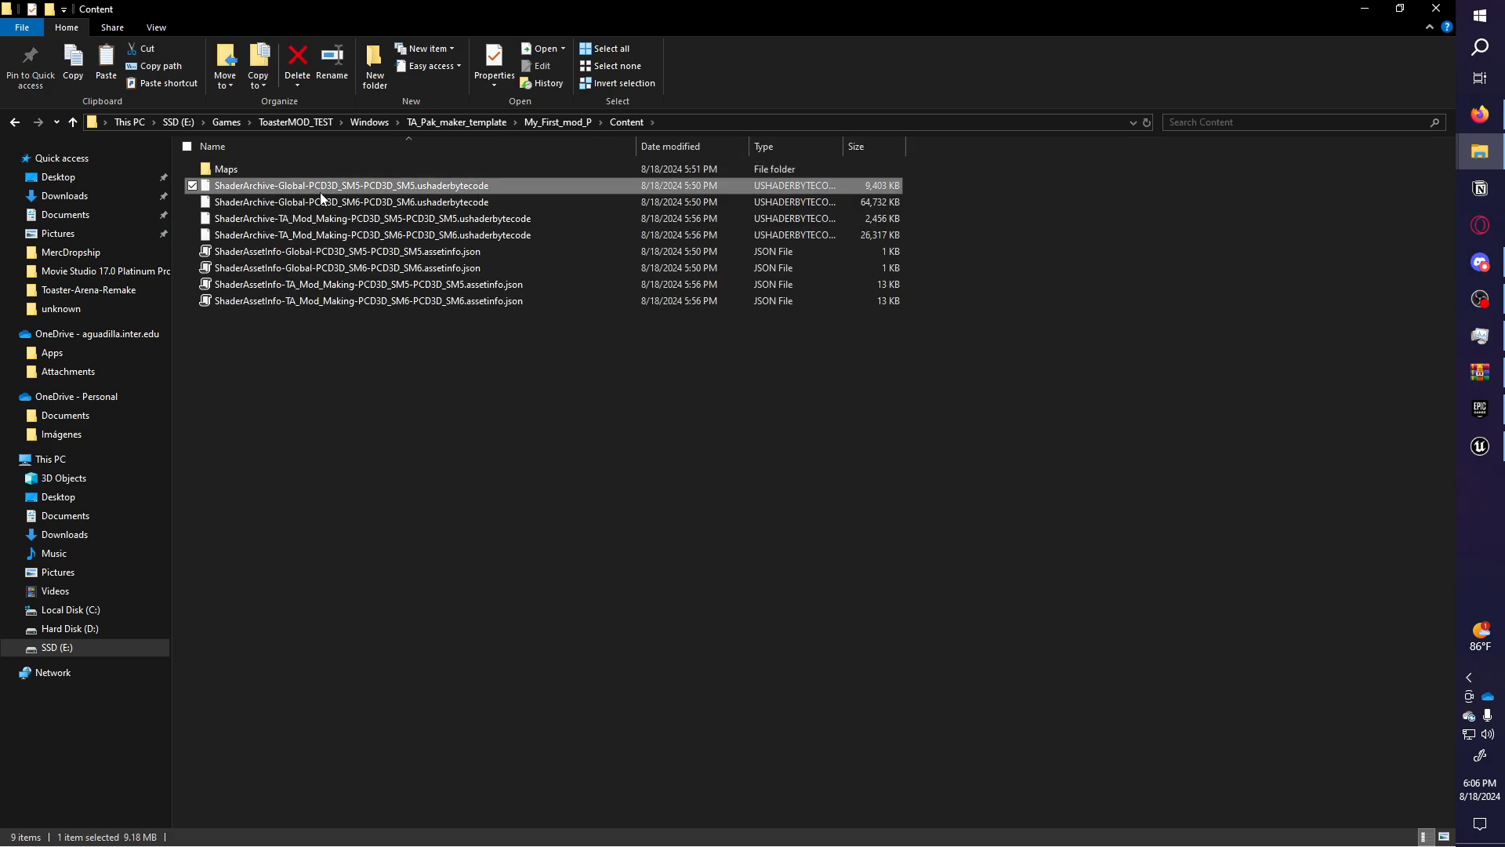
{"action": "left_click", "coordinate": [330, 203], "text": "shift"}
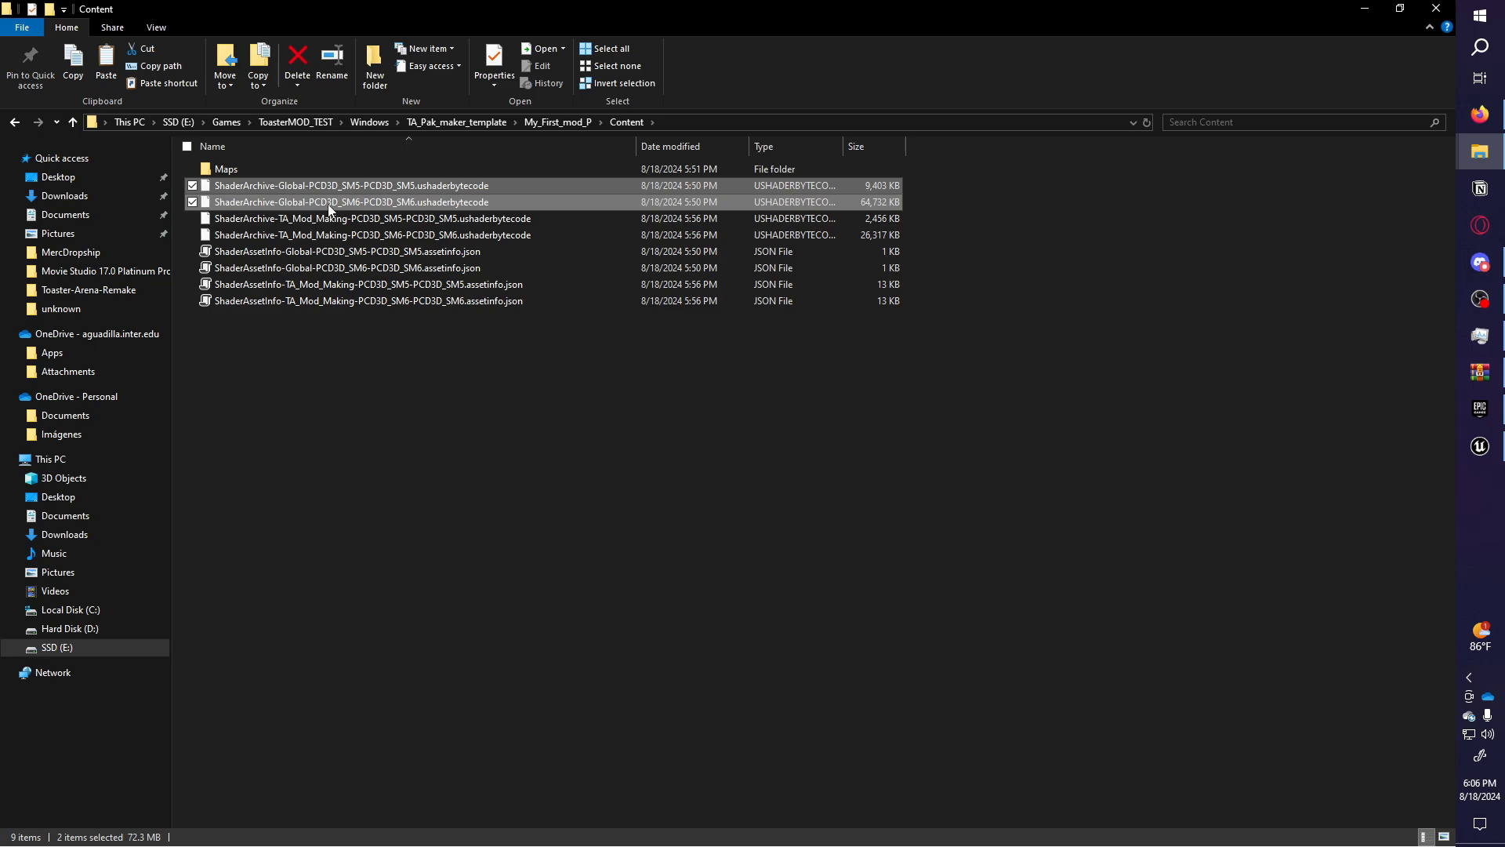
{"action": "left_click", "coordinate": [345, 186]}
{"action": "left_click", "coordinate": [336, 201], "text": "shift"}
{"action": "left_click", "coordinate": [343, 188]}
{"action": "left_click", "coordinate": [340, 199], "text": "shift"}
{"action": "key", "text": "Delete"}
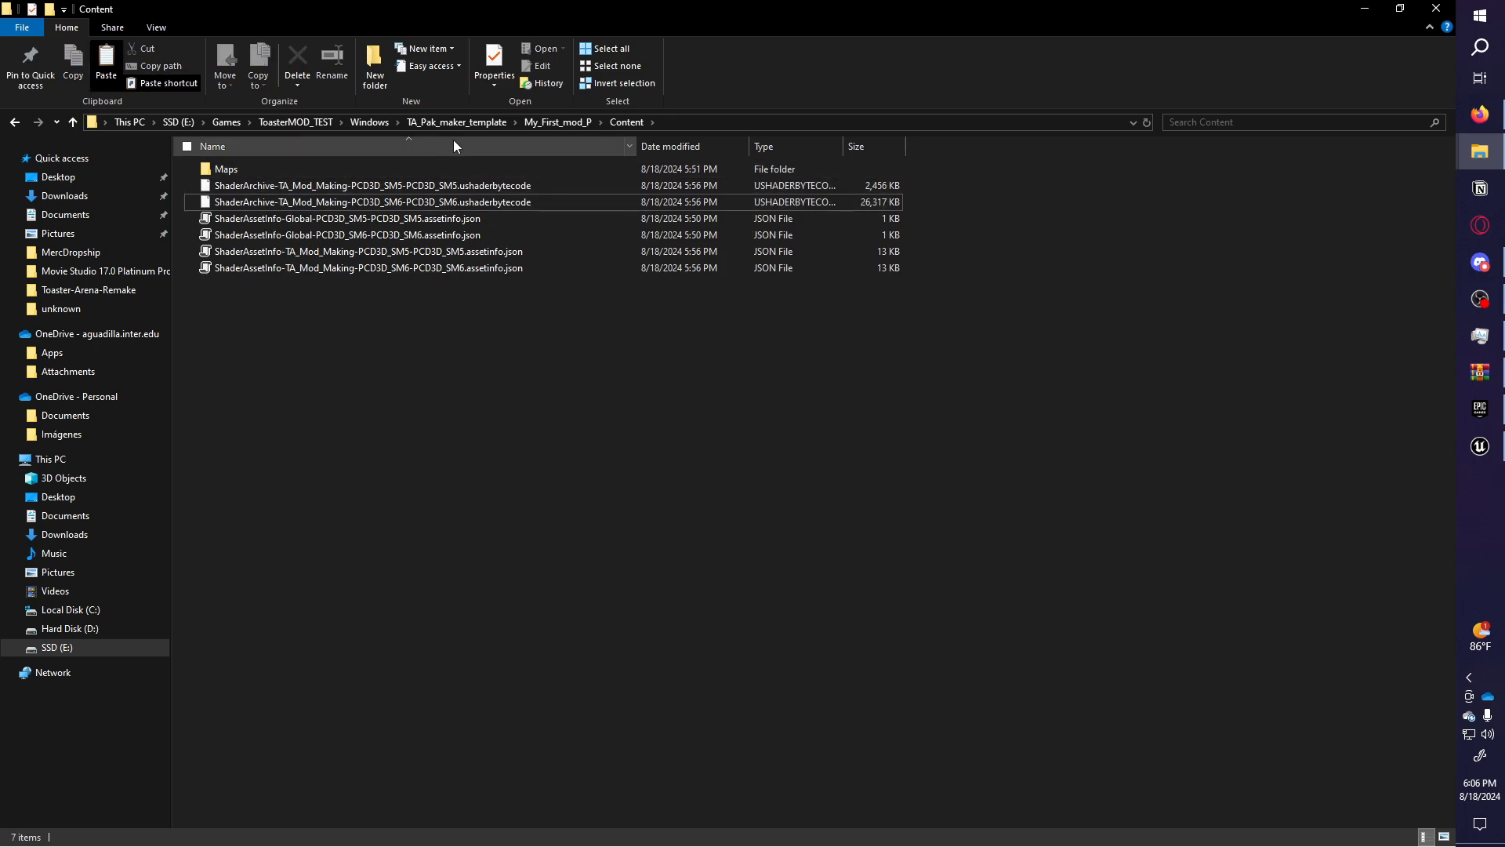
{"action": "left_click", "coordinate": [547, 124]}
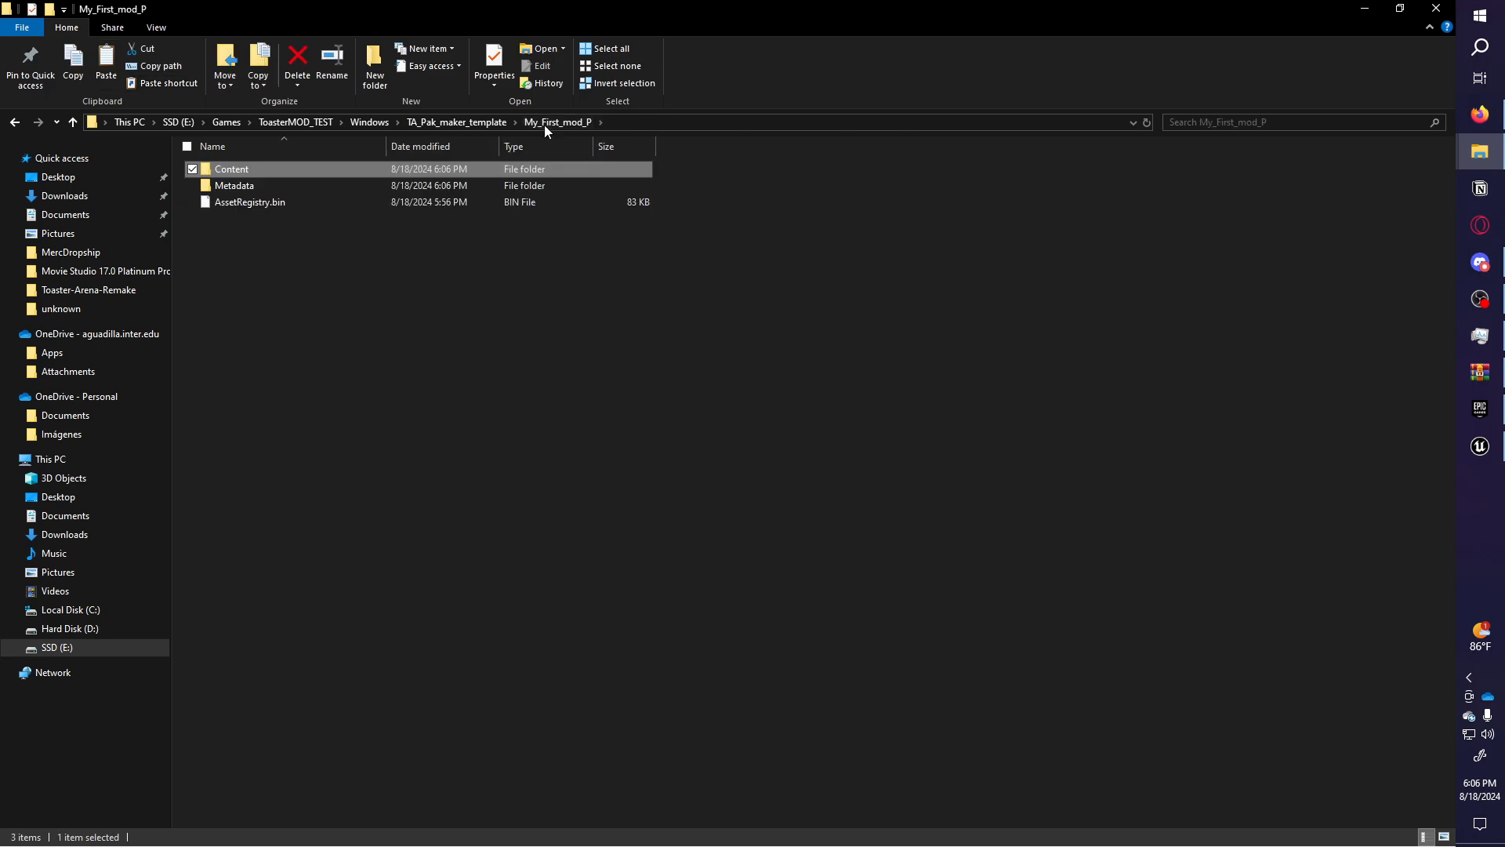
{"action": "left_click", "coordinate": [455, 124]}
Pack My_First_mod_P into My_First_mod_P.pak with UnrealPak-With-Compression_TA_Dir.bat and copy the pak.
{"action": "left_click_drag", "start_coordinate": [293, 266], "coordinate": [303, 181]}
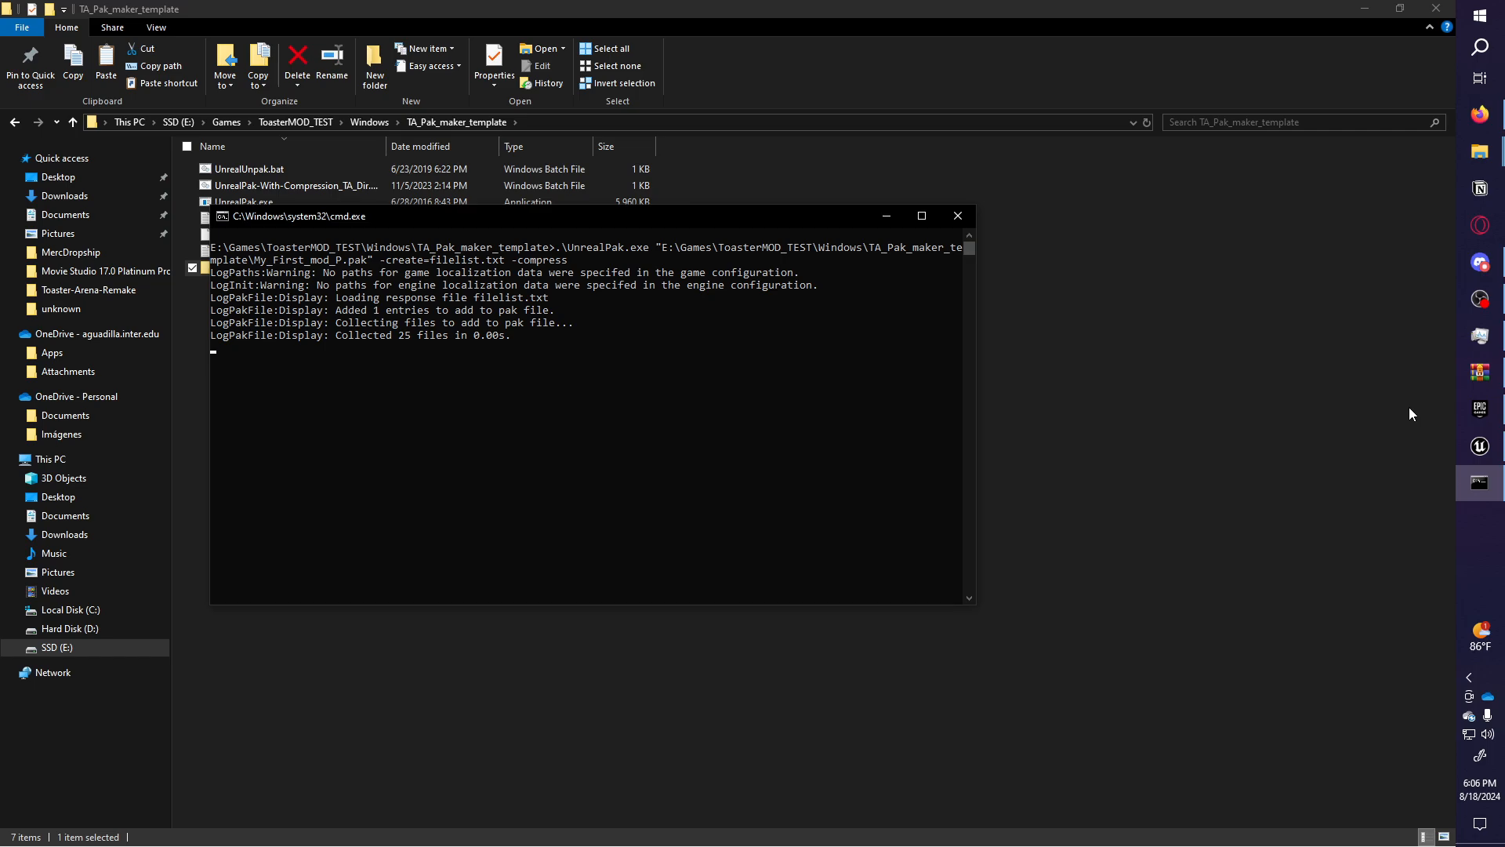
{"action": "left_click", "coordinate": [350, 235]}
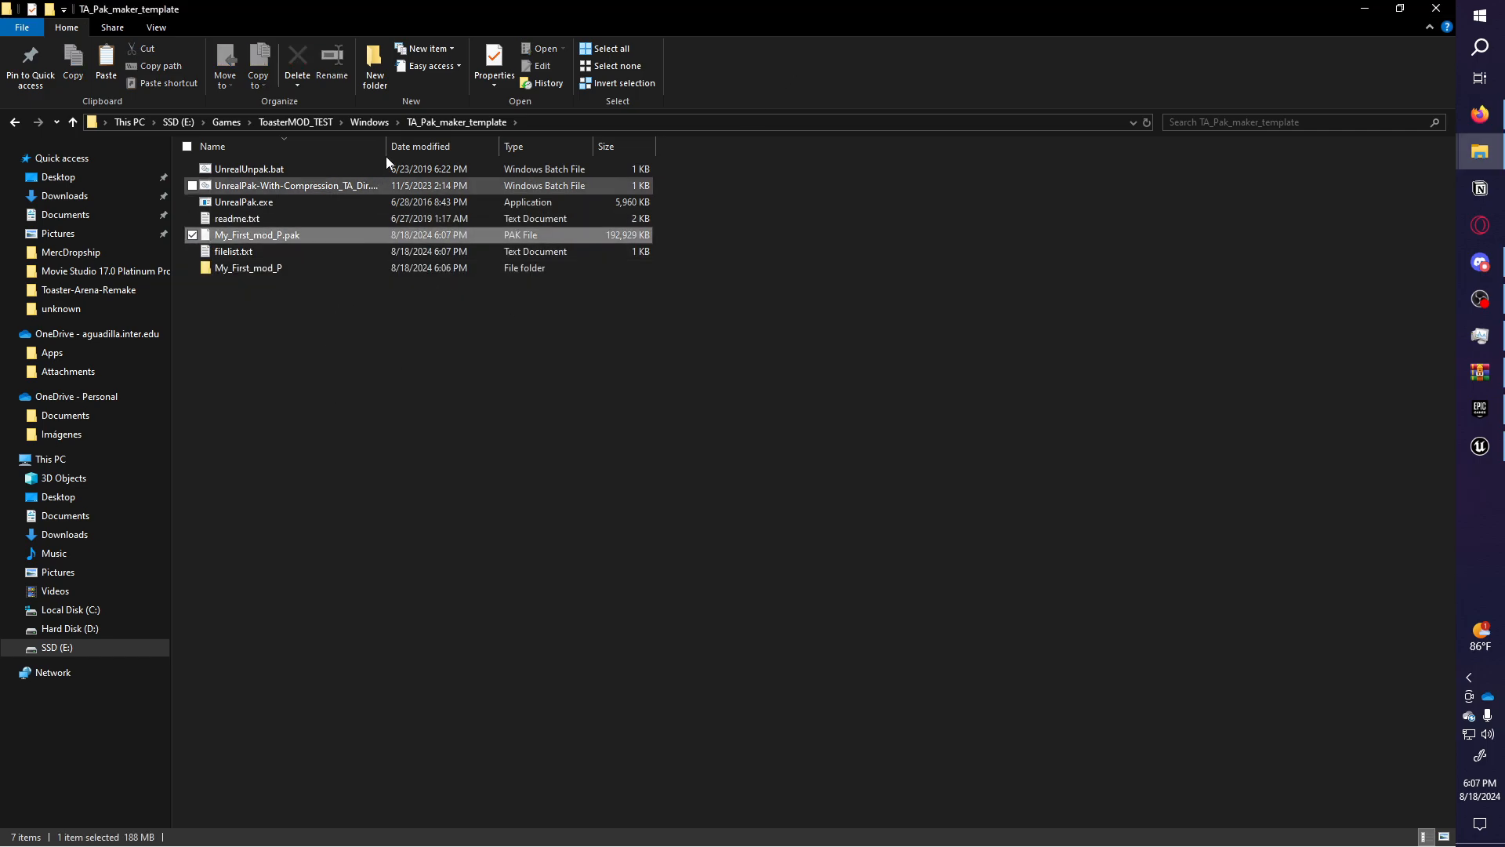
{"action": "left_click", "coordinate": [370, 122]}
Paste My_First_mod_P.pak into Toaster_reboot\Content\Mods, then launch Toaster_reboot.
{"action": "double_click", "coordinate": [283, 202]}
{"action": "double_click", "coordinate": [279, 185]}
{"action": "double_click", "coordinate": [281, 185]}
{"action": "key", "text": "ctrl+v"}
{"action": "left_click", "coordinate": [439, 123]}
{"action": "left_click", "coordinate": [369, 123]}
{"action": "double_click", "coordinate": [251, 269]}
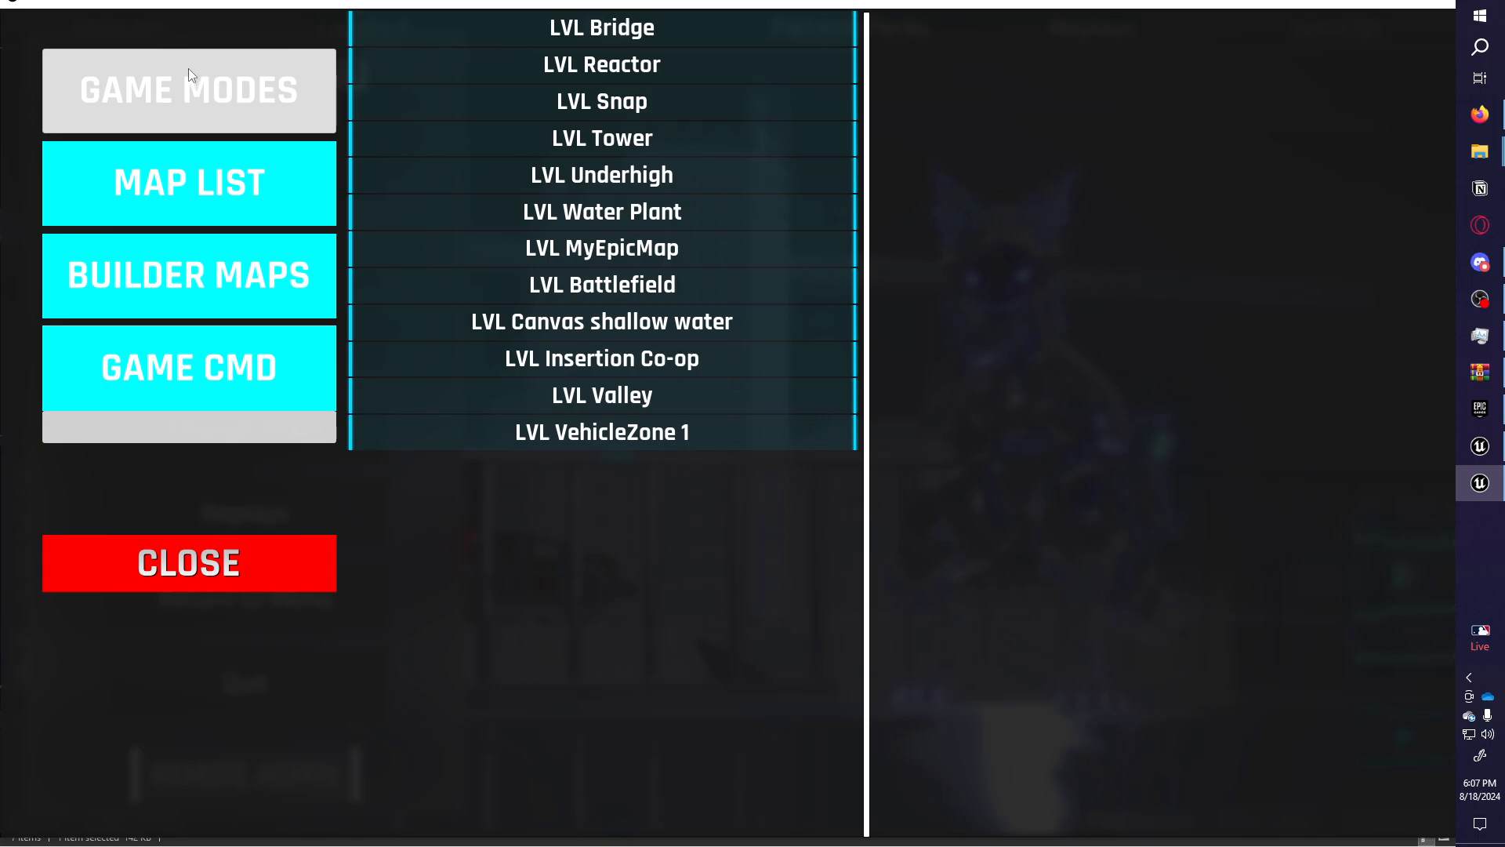
Choose the game mode, load LVL MyEpicMap from the map list, and spawn past the loadout panel.
{"action": "left_click", "coordinate": [182, 72]}
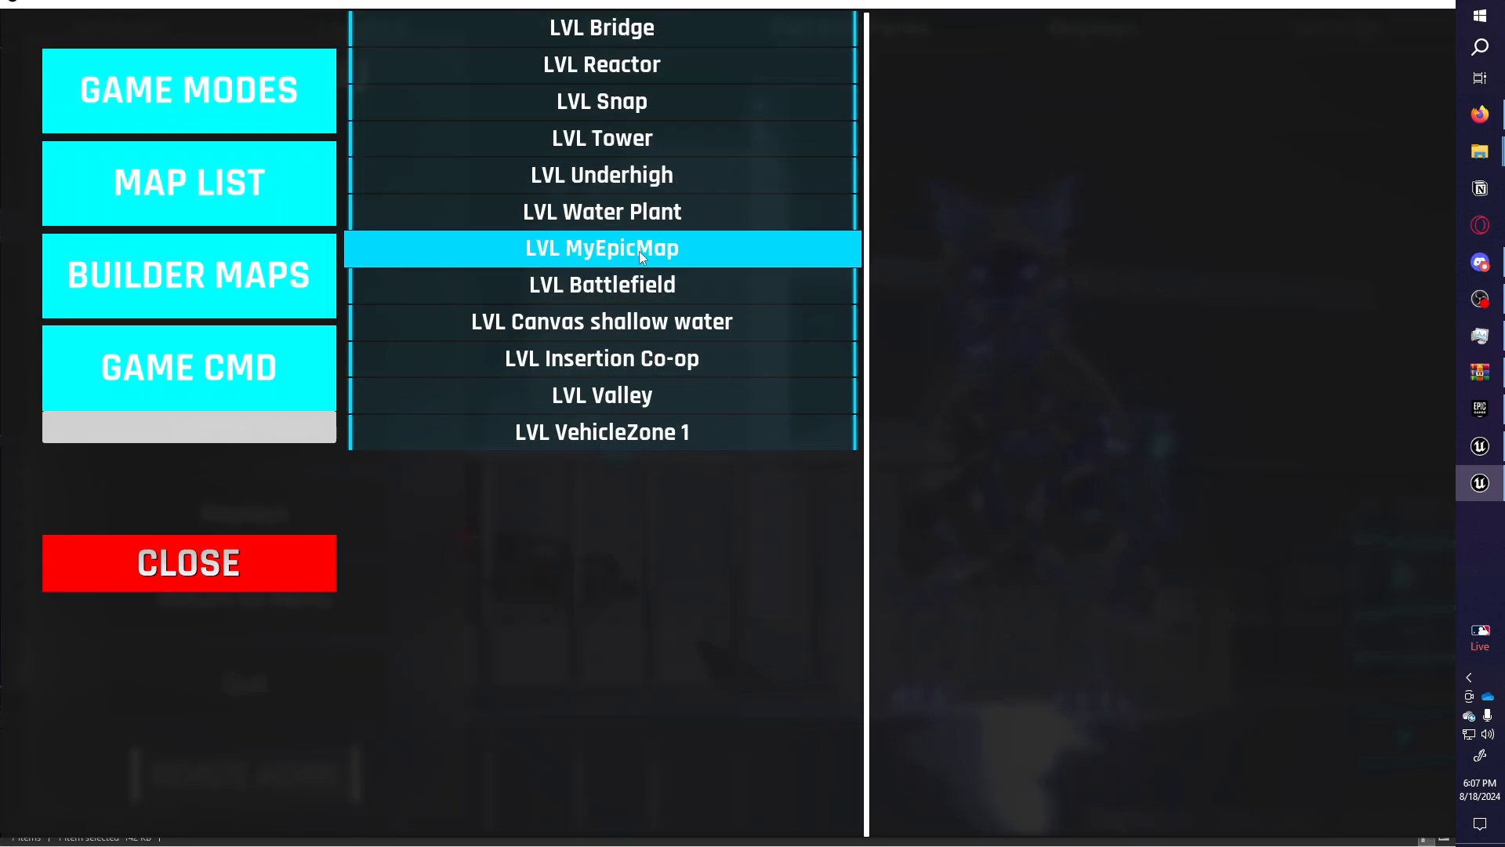
{"action": "left_click", "coordinate": [638, 251]}
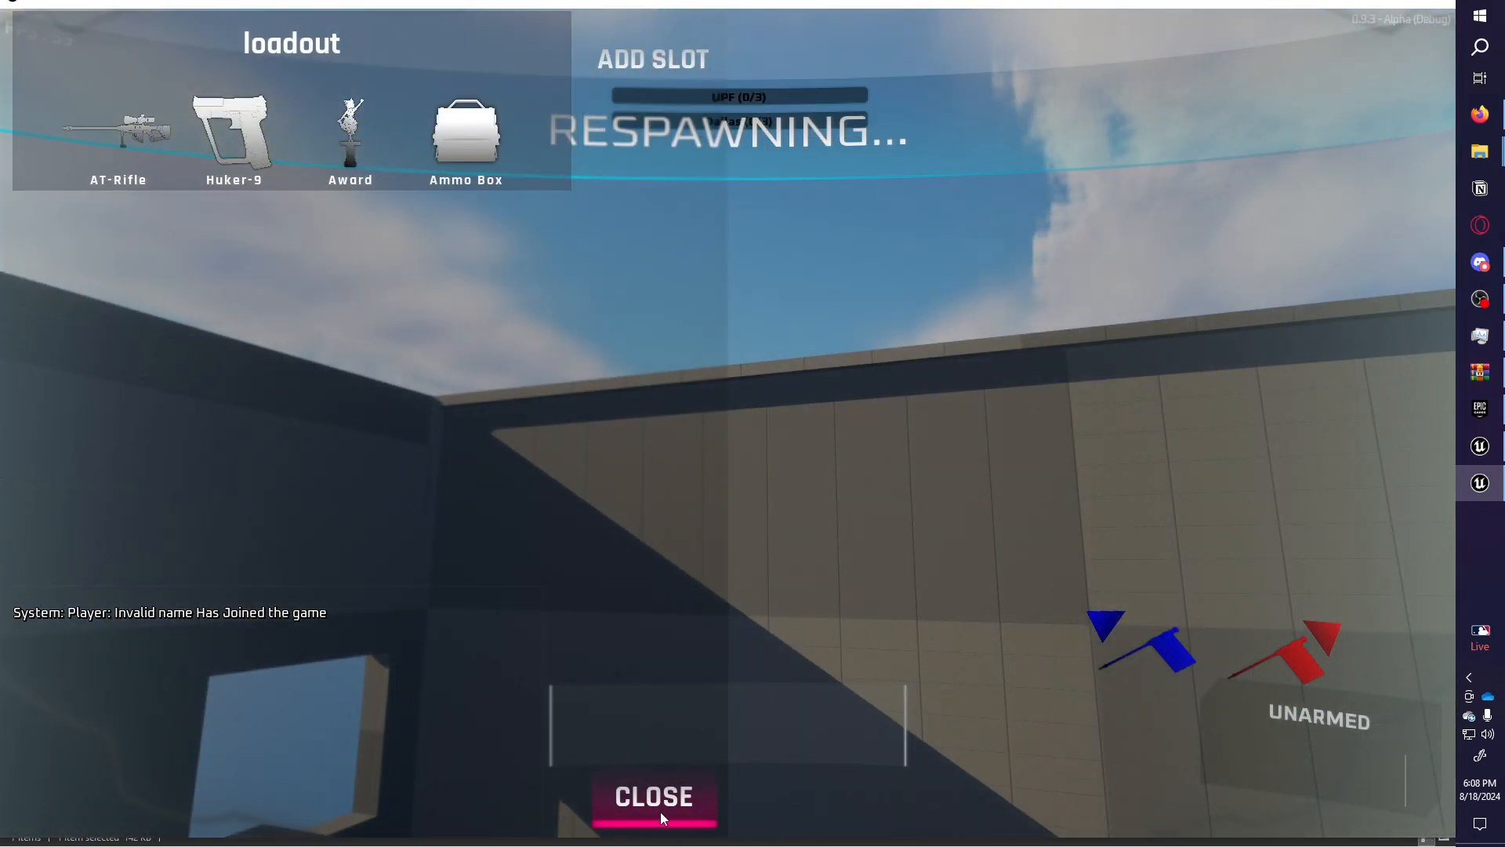
{"action": "left_click", "coordinate": [657, 800]}
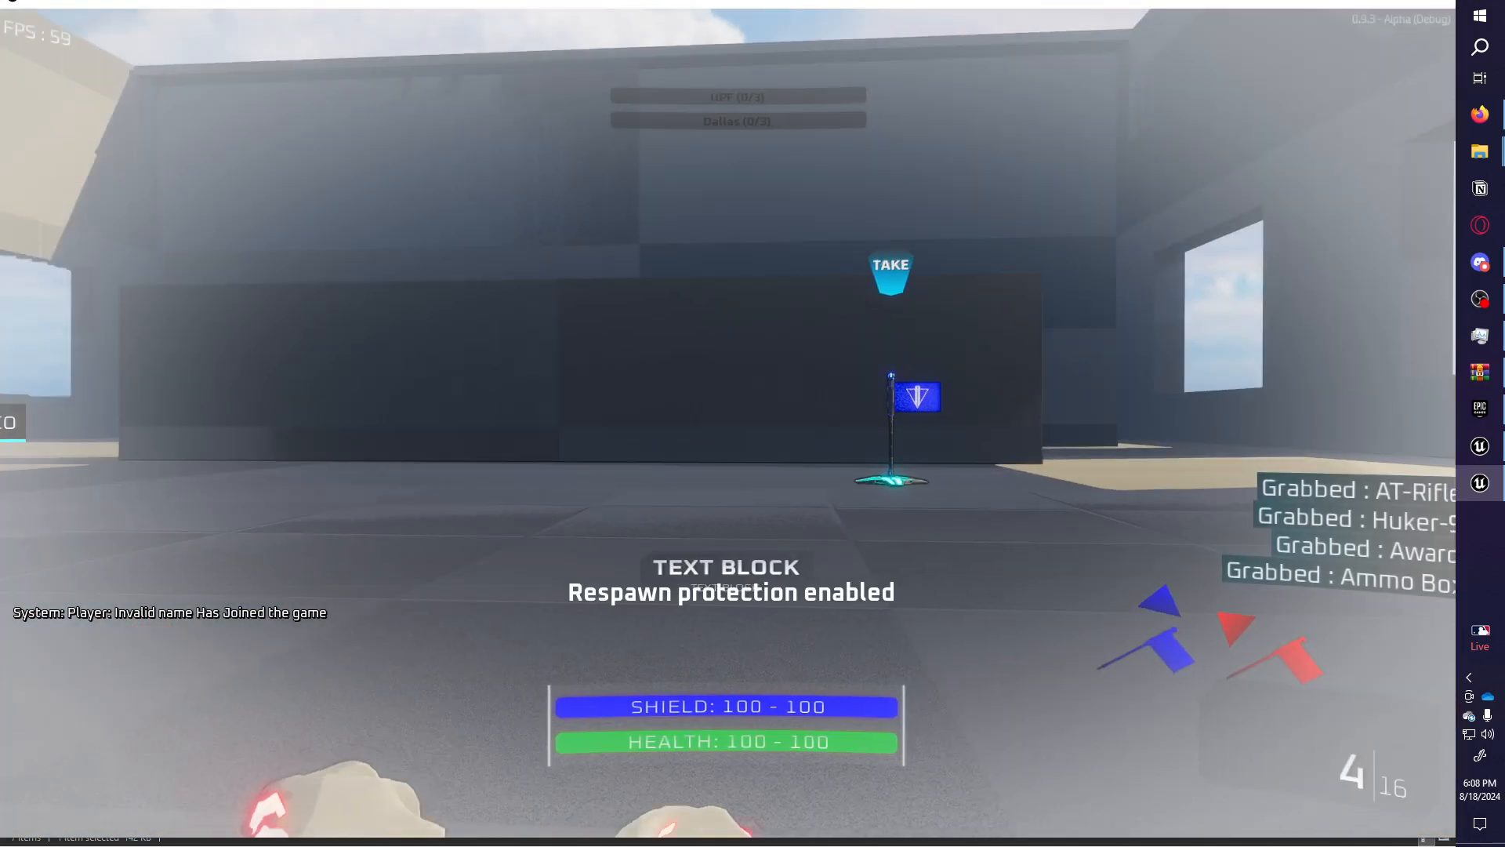
Run past the red flag and across the open room, toggling third-person view on and off.
{"action": "key", "text": "w"}
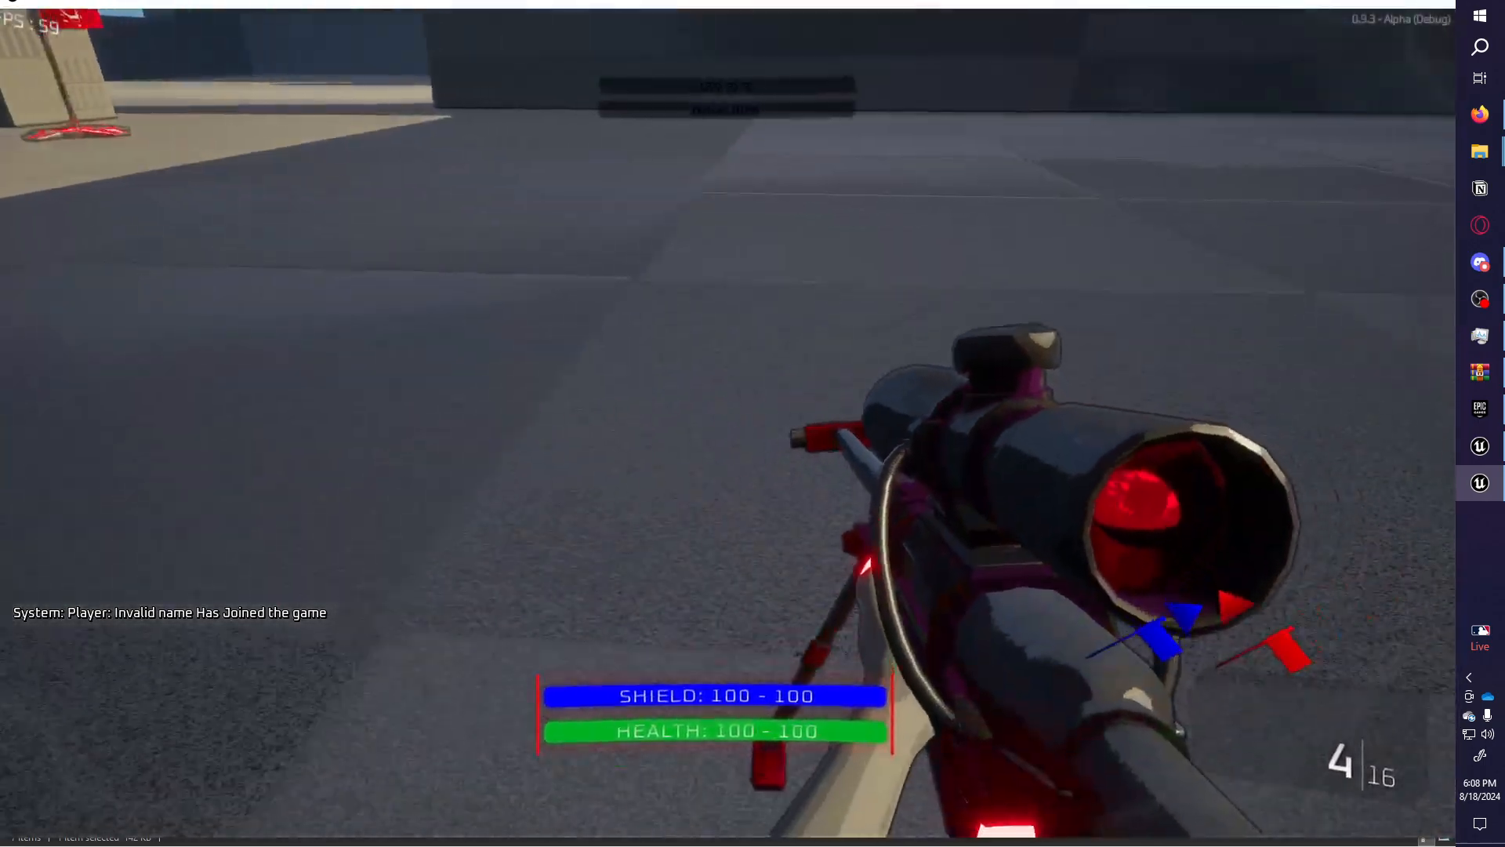
{"action": "key", "text": "a"}
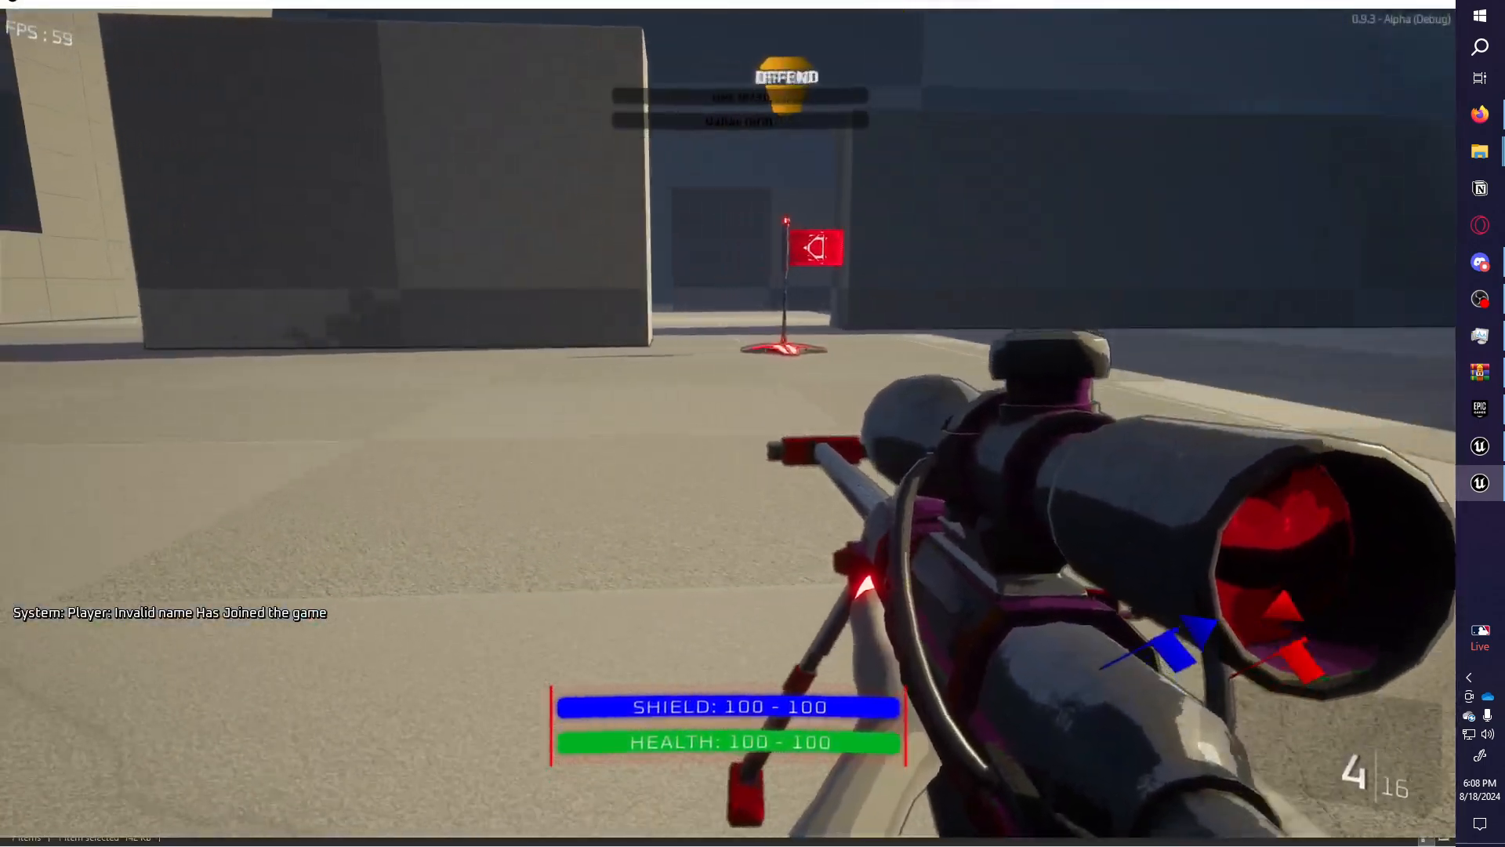
{"action": "key", "text": "v"}
{"action": "key", "text": "w"}
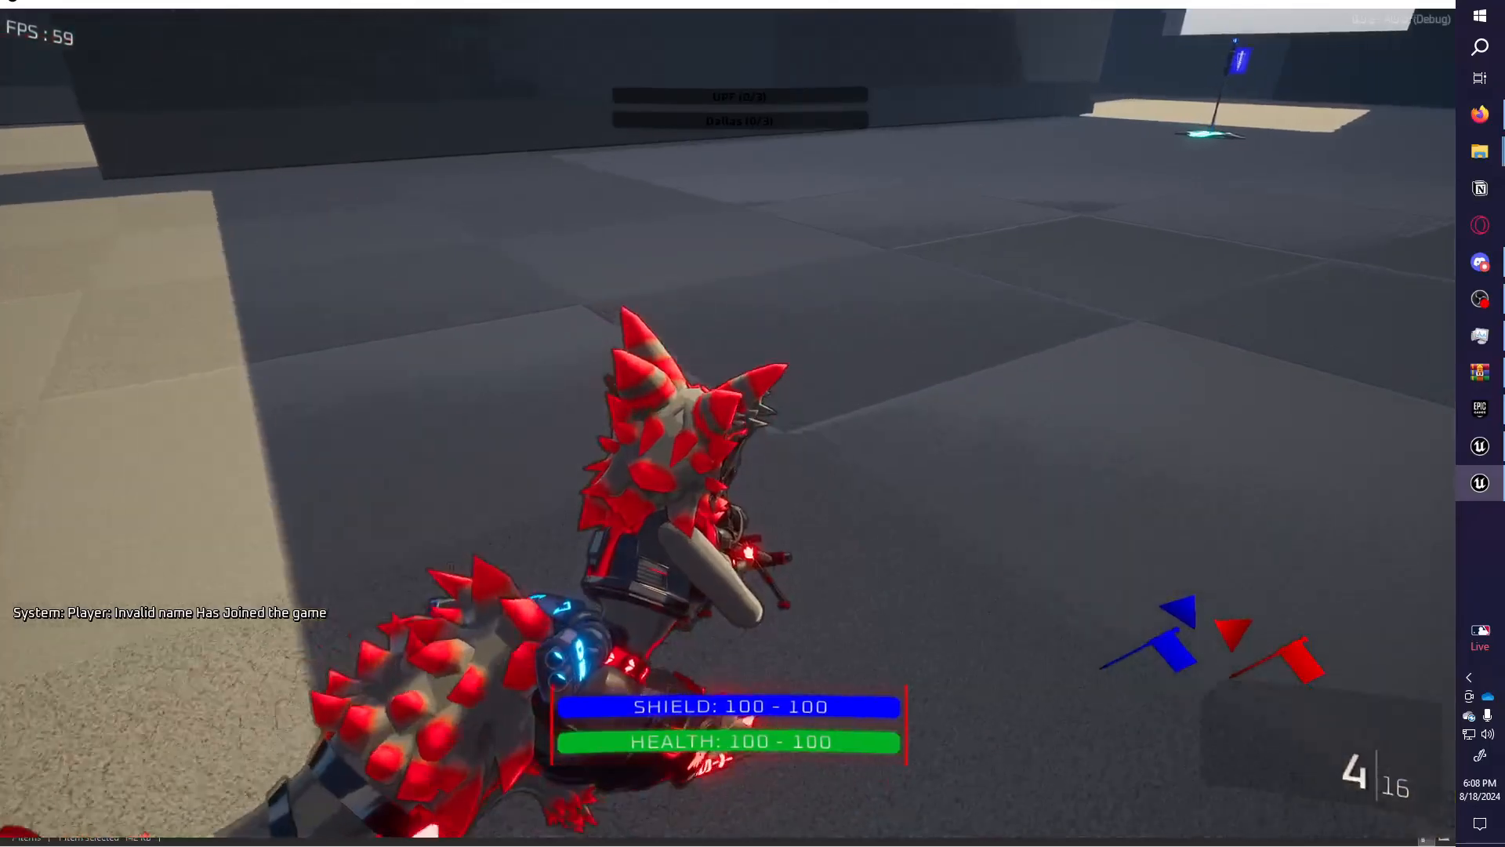
{"action": "key", "text": "s"}
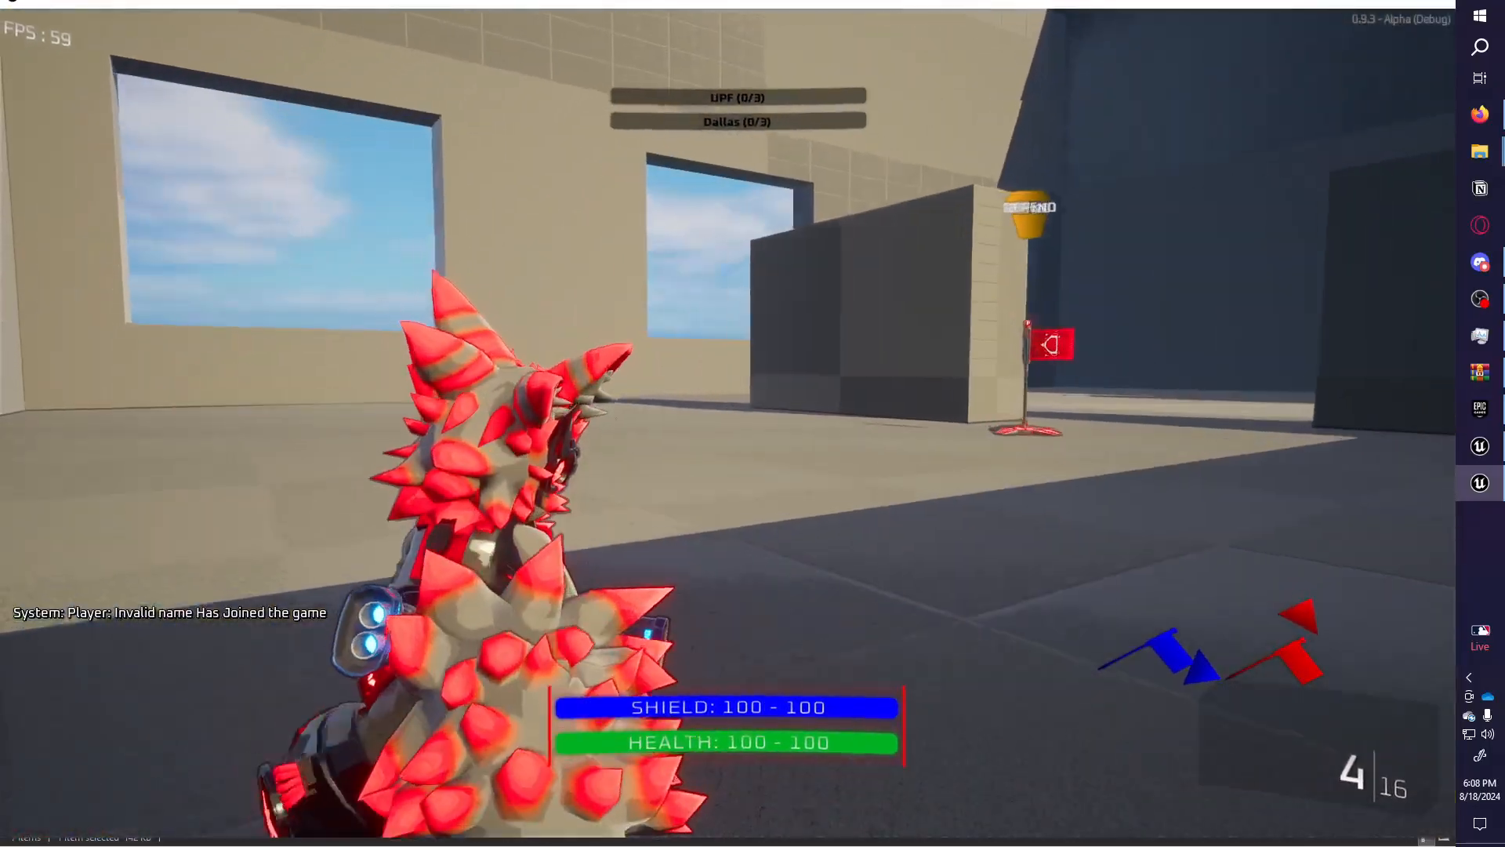
{"action": "key", "text": "w"}
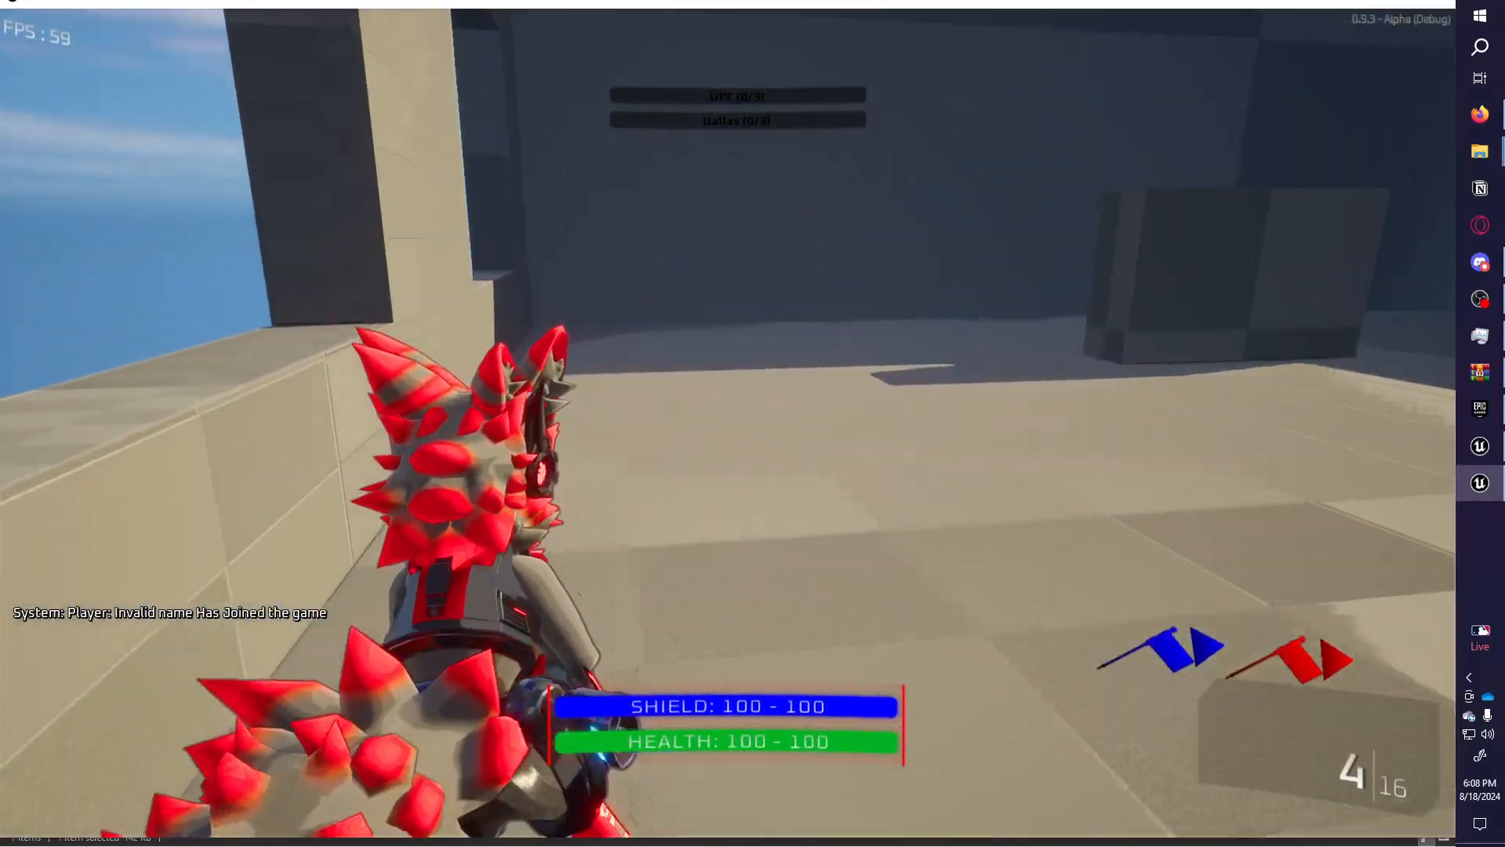
{"action": "key", "text": "w"}
{"action": "key", "text": "w"}
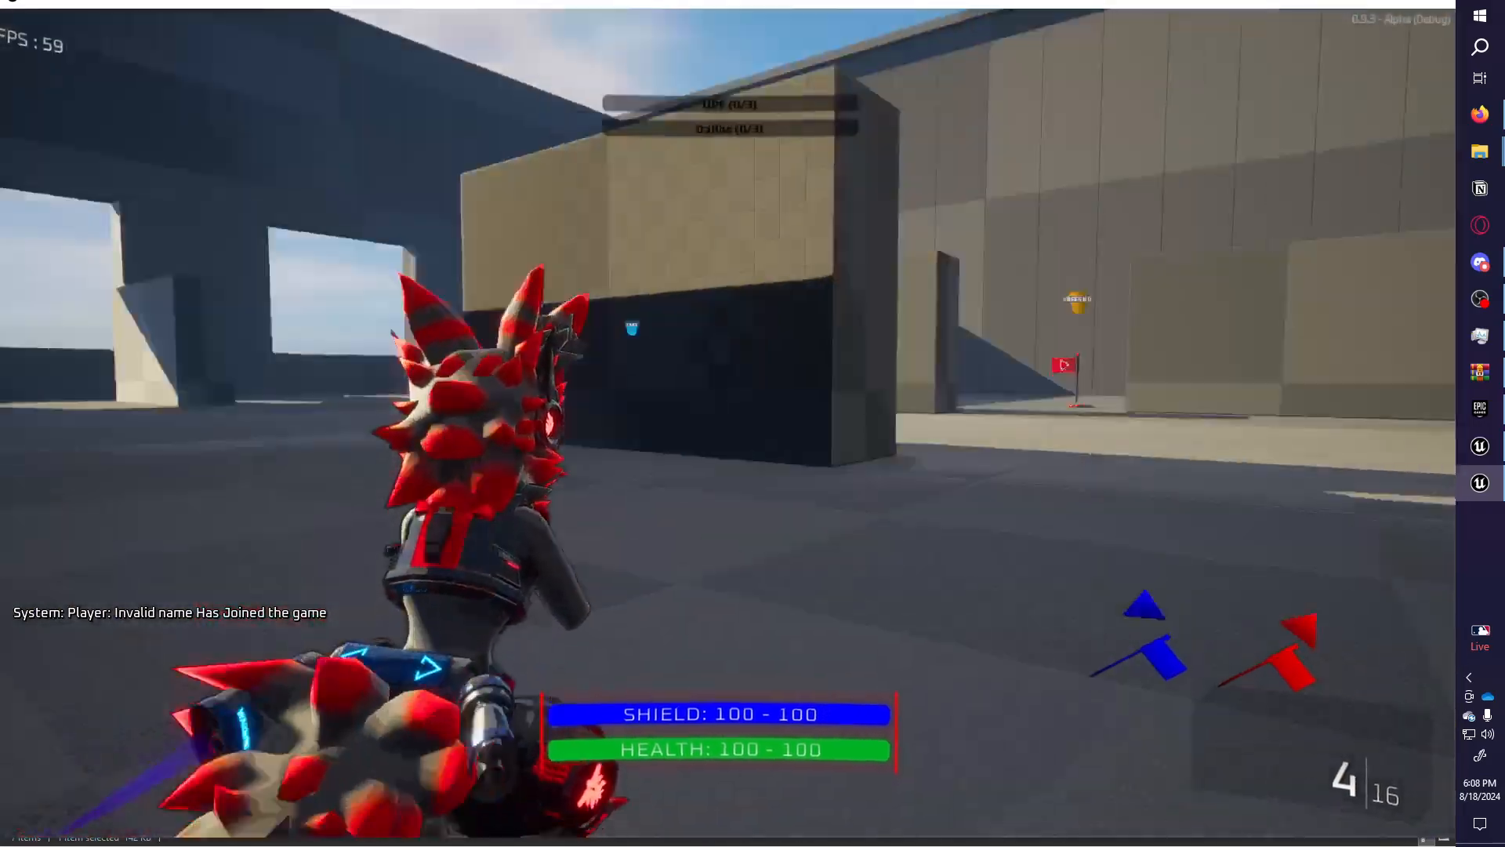
{"action": "key", "text": "w"}
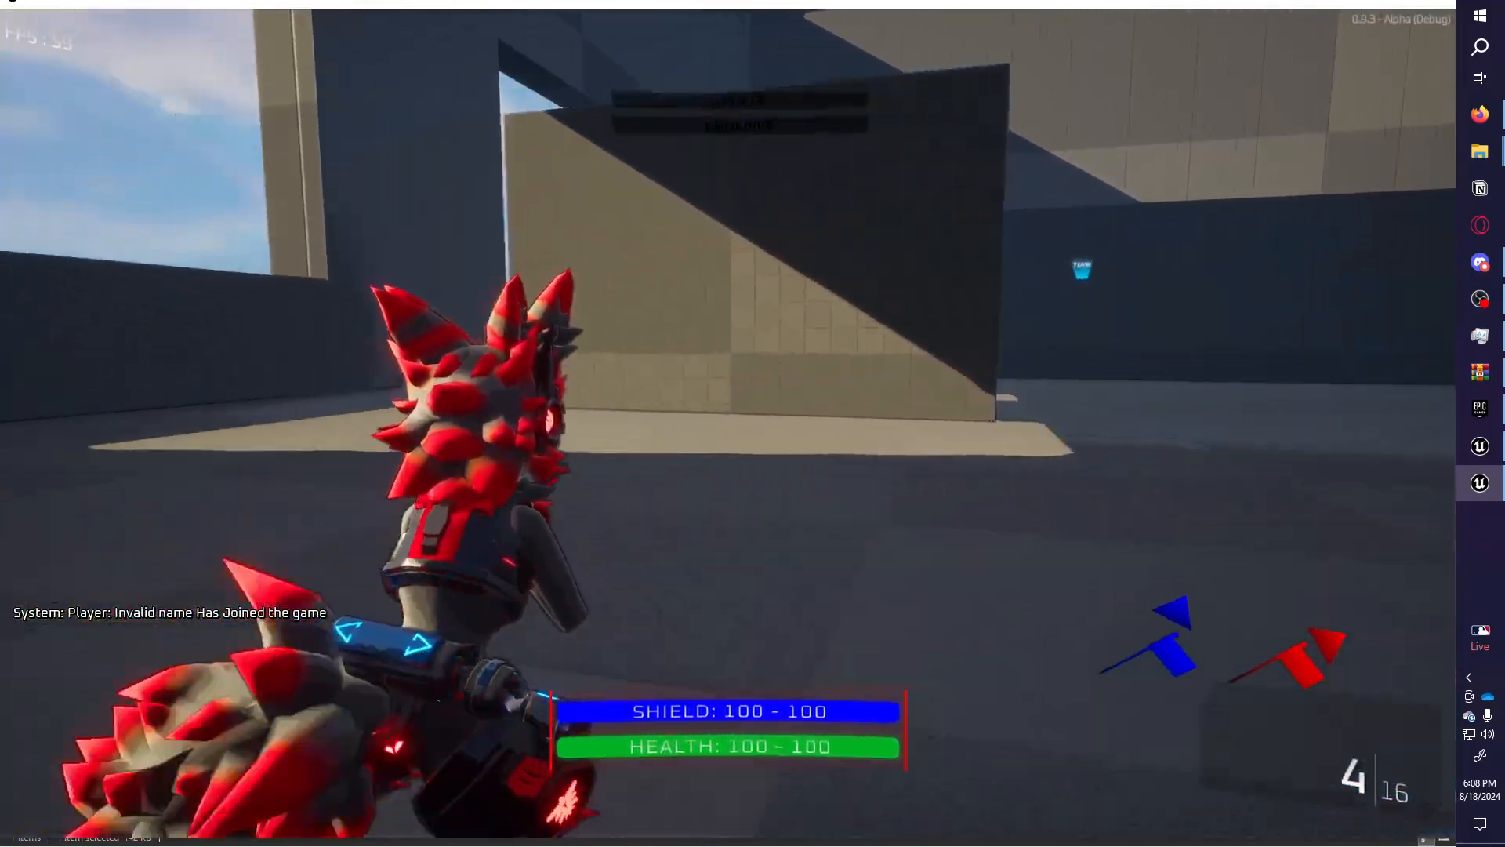
{"action": "key", "text": "v"}
{"action": "key", "text": "w"}
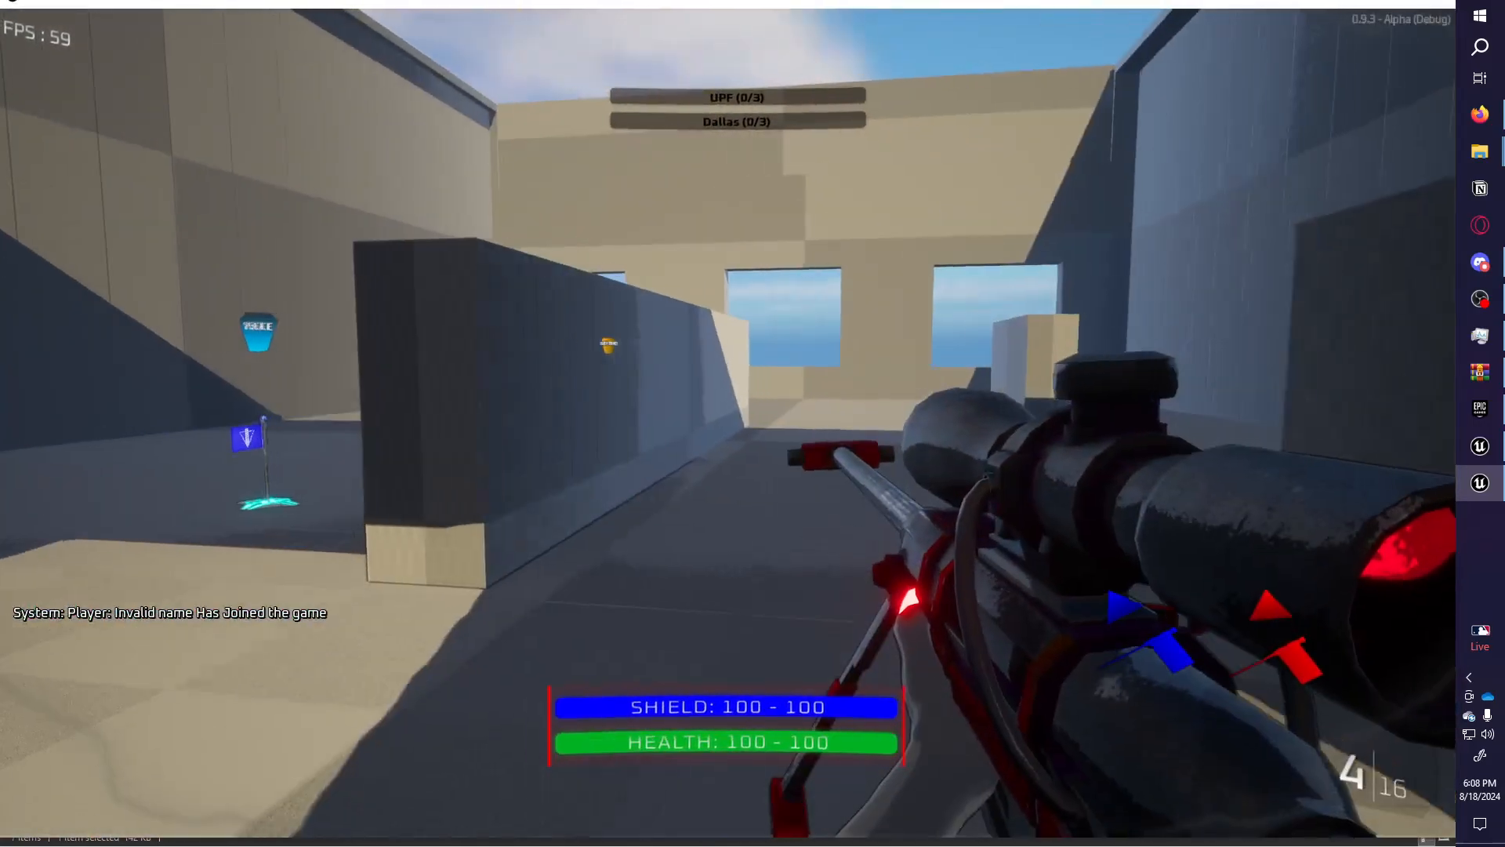
Switch to the pistol and walk past the red flag, low walls and pillar toward the windows.
{"action": "key", "text": "2"}
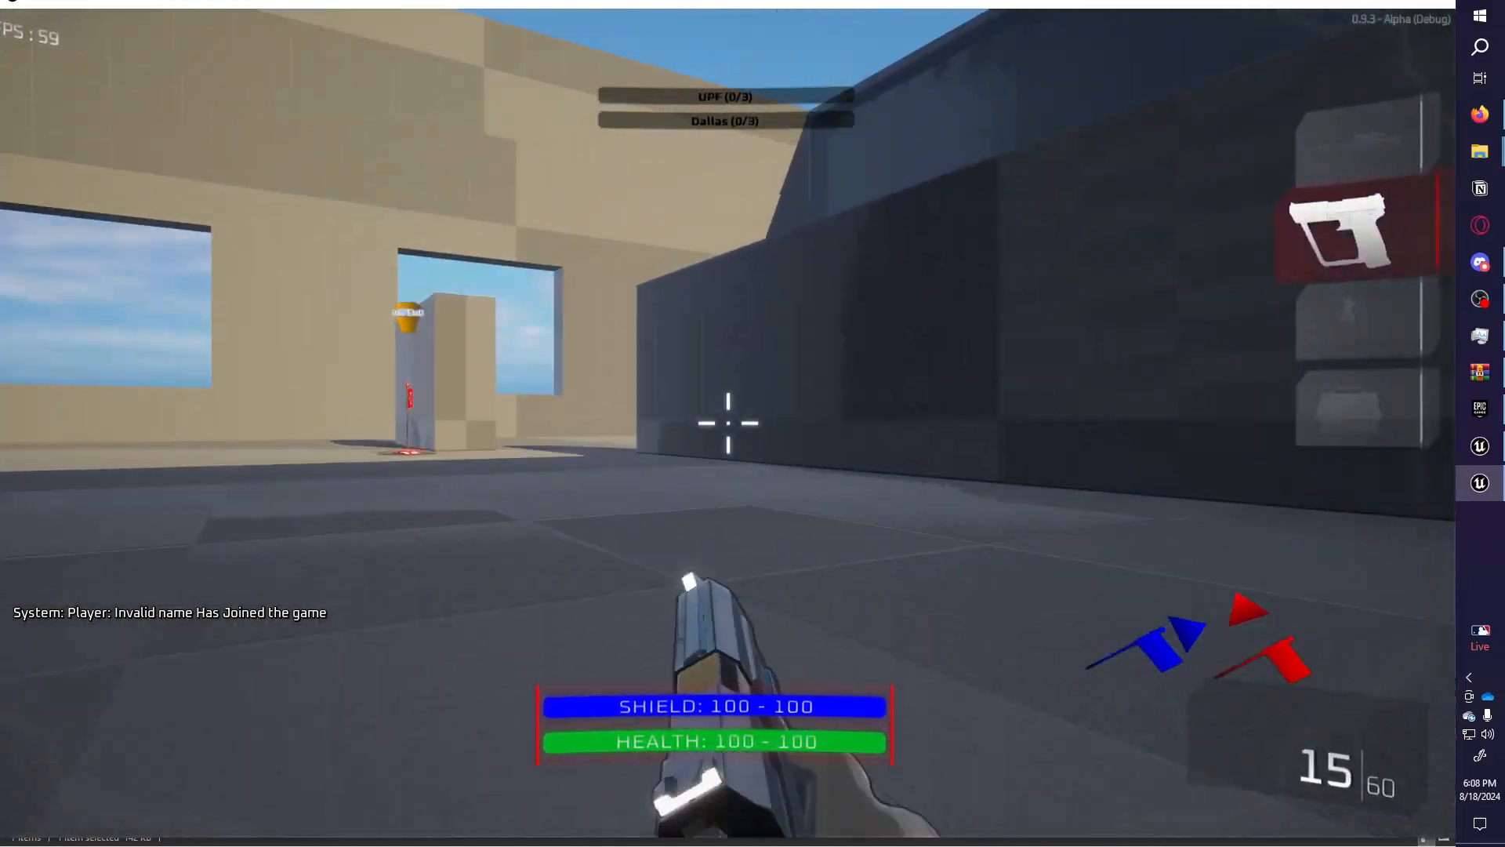
{"action": "key", "text": "w"}
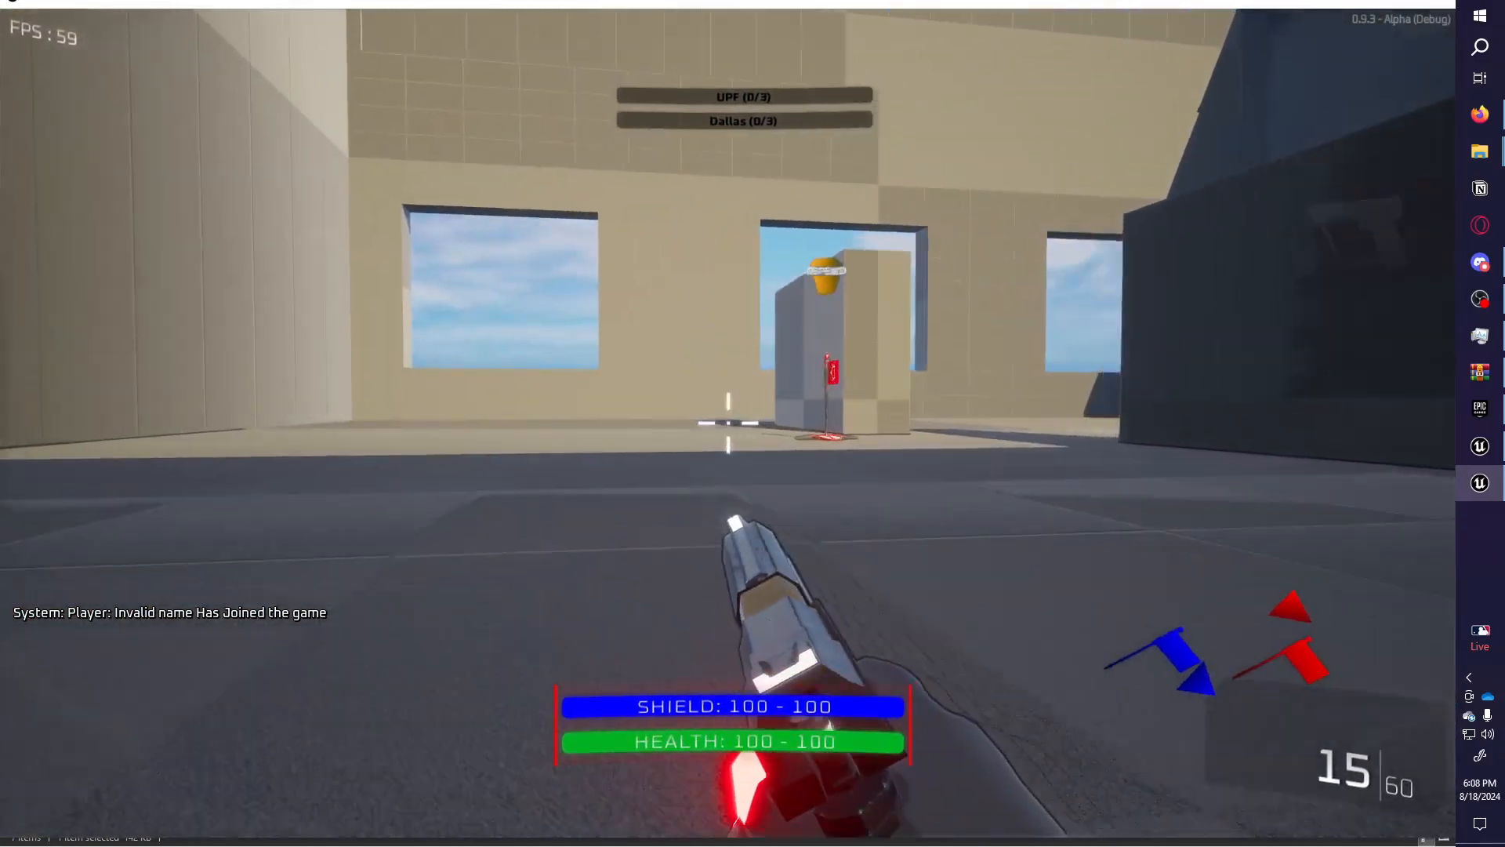
{"action": "key", "text": "w"}
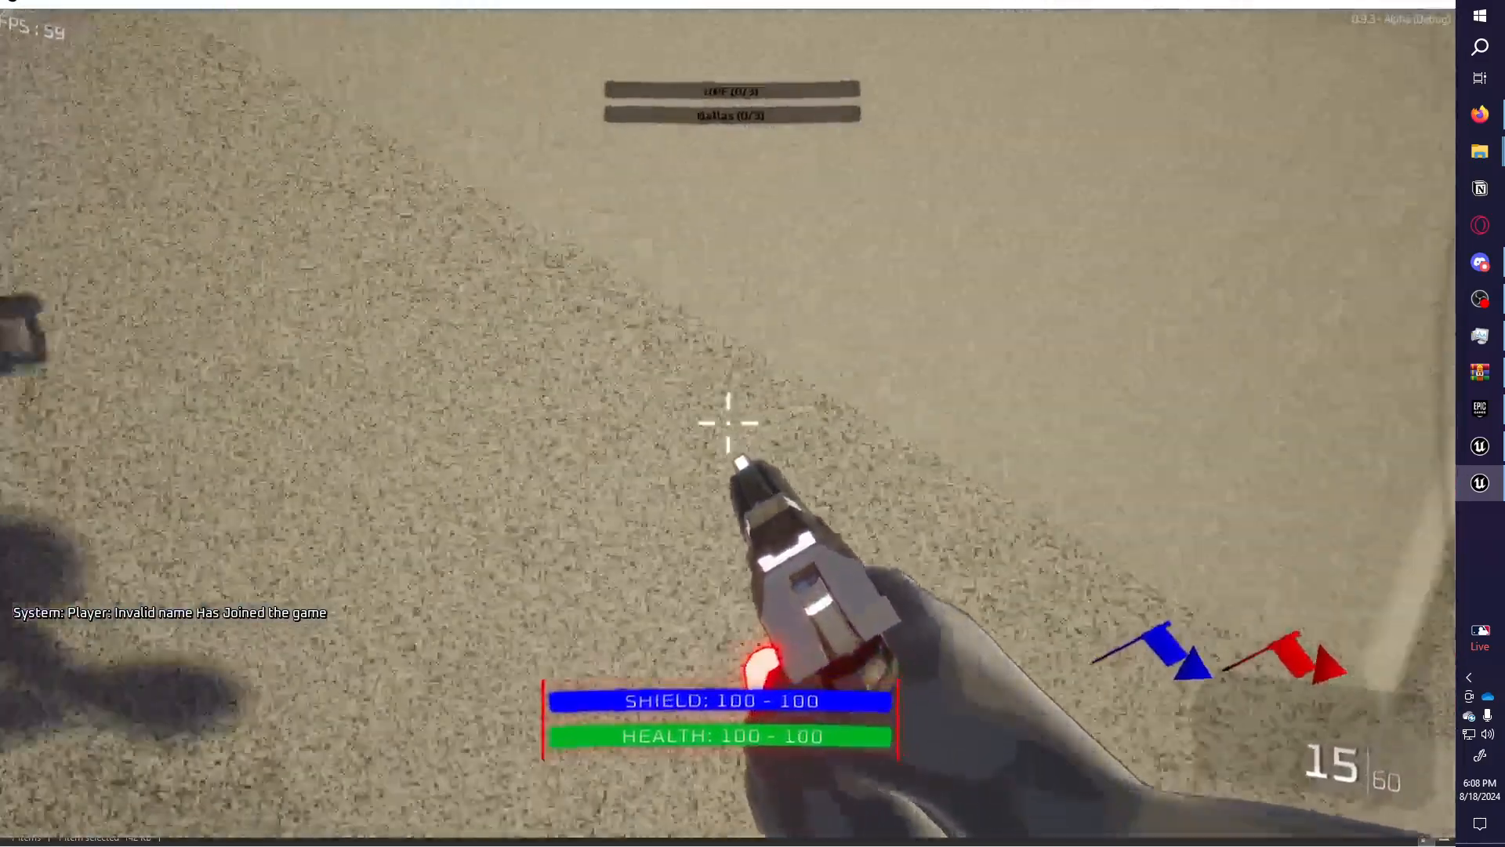
{"action": "key", "text": "w"}
{"action": "key", "text": "w"}
{"action": "key", "text": "w"}
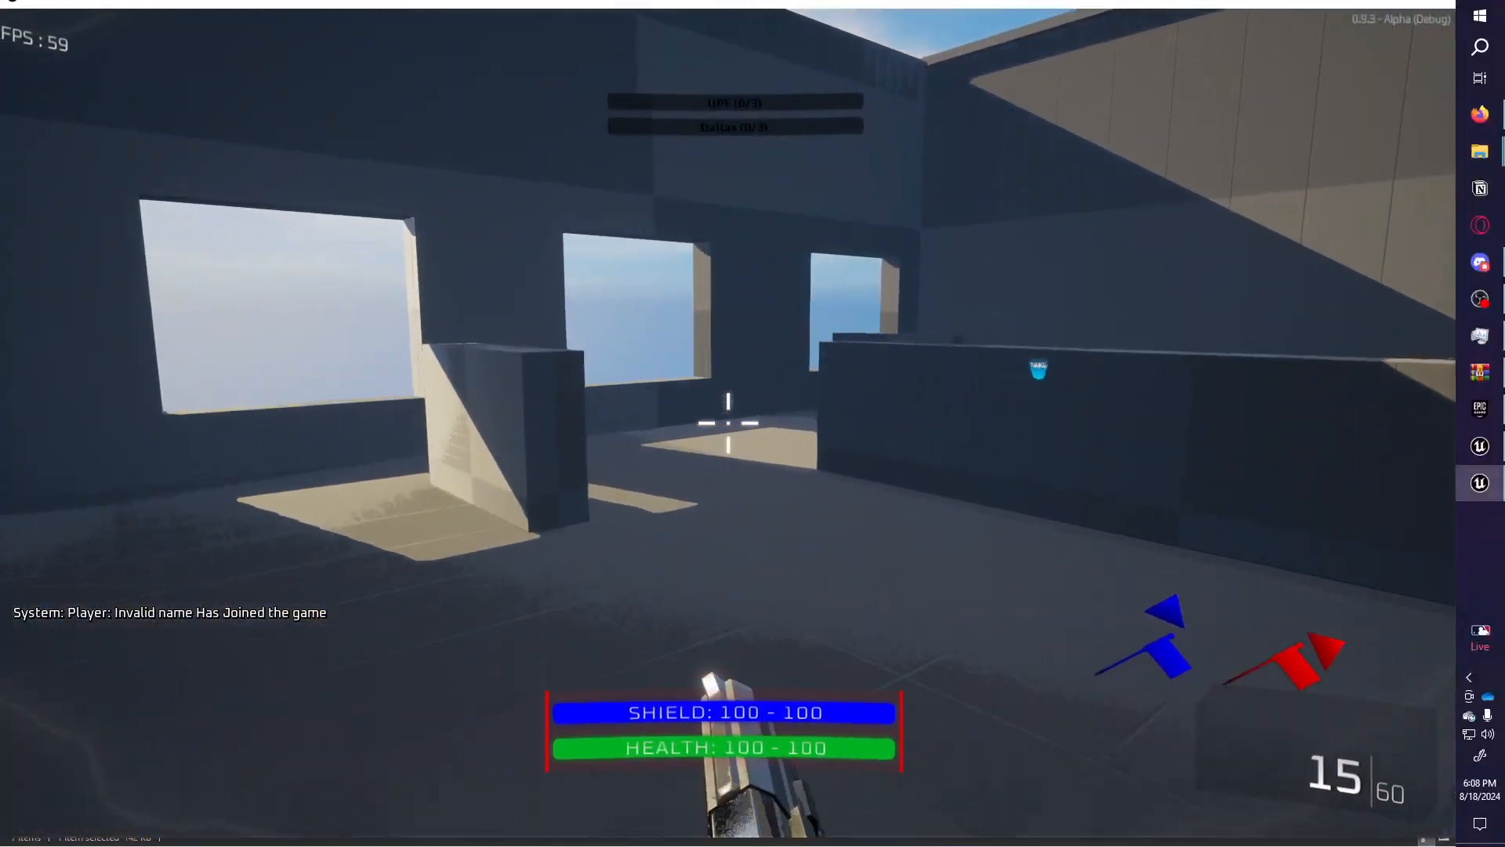
{"action": "key", "text": "w"}
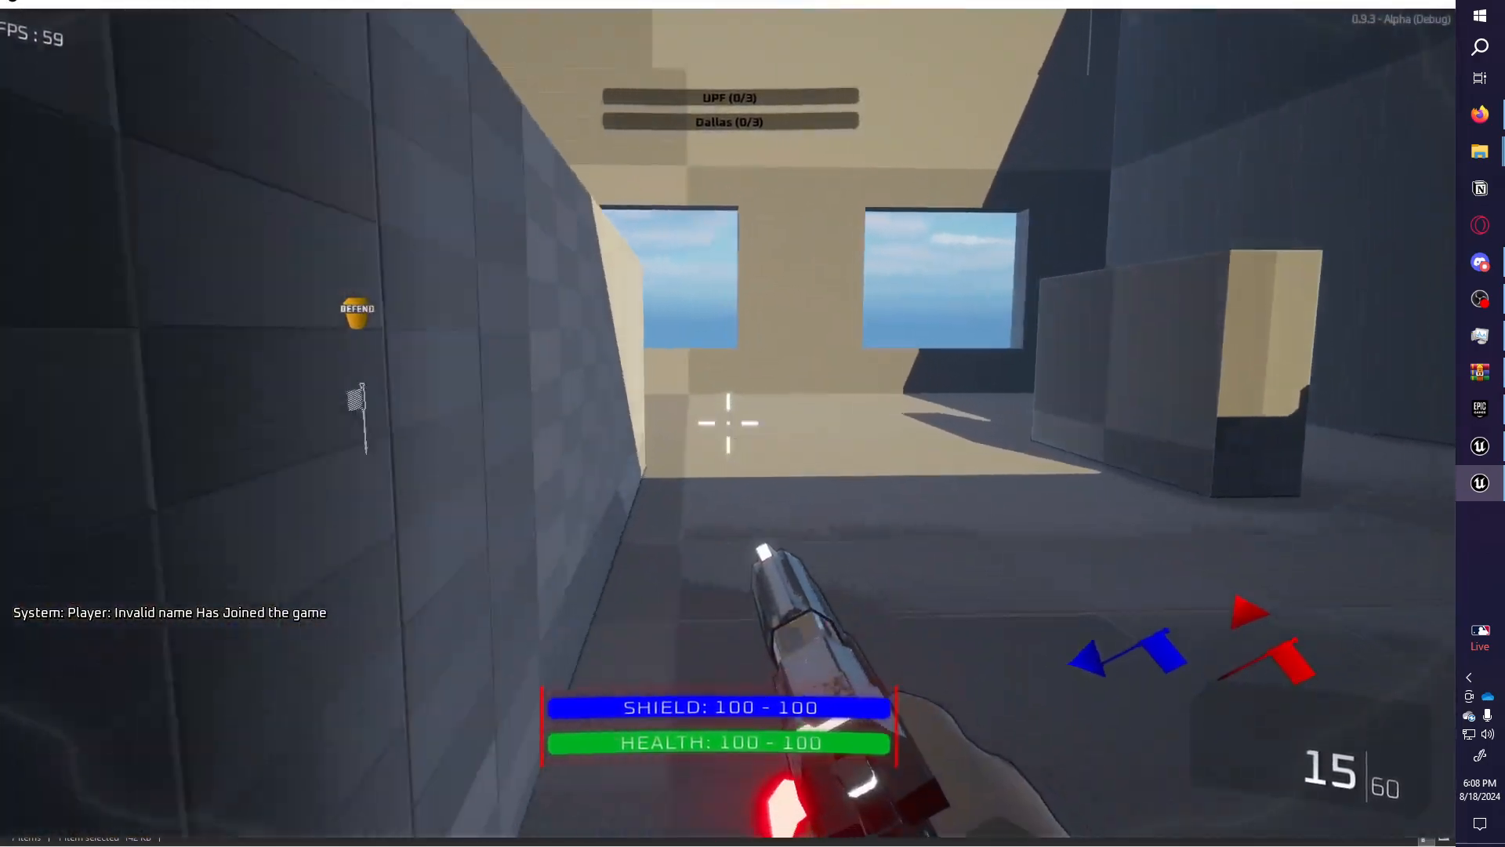
{"action": "key", "text": "w"}
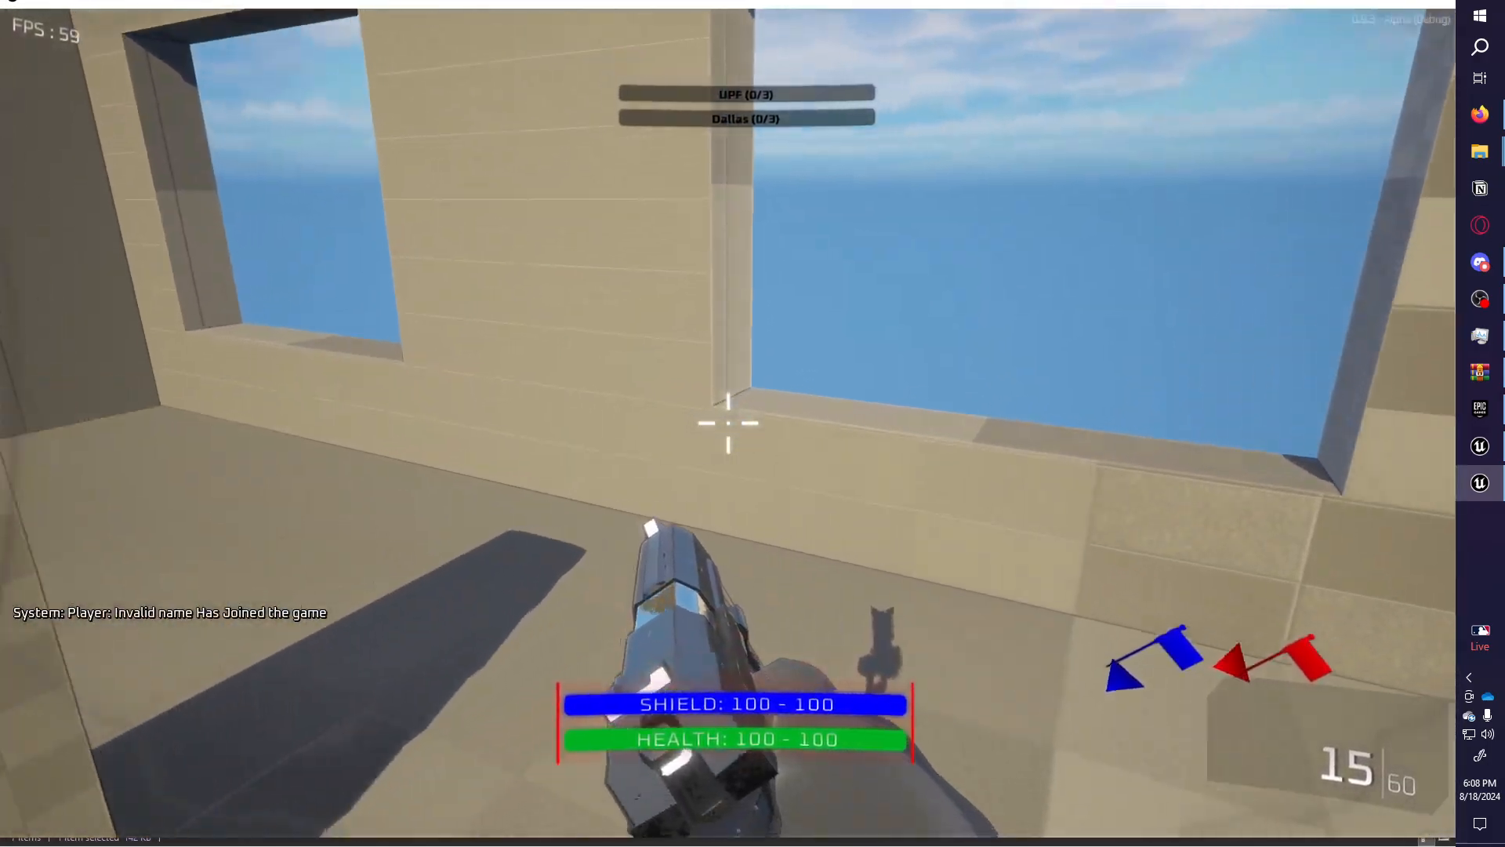
{"action": "key", "text": "w"}
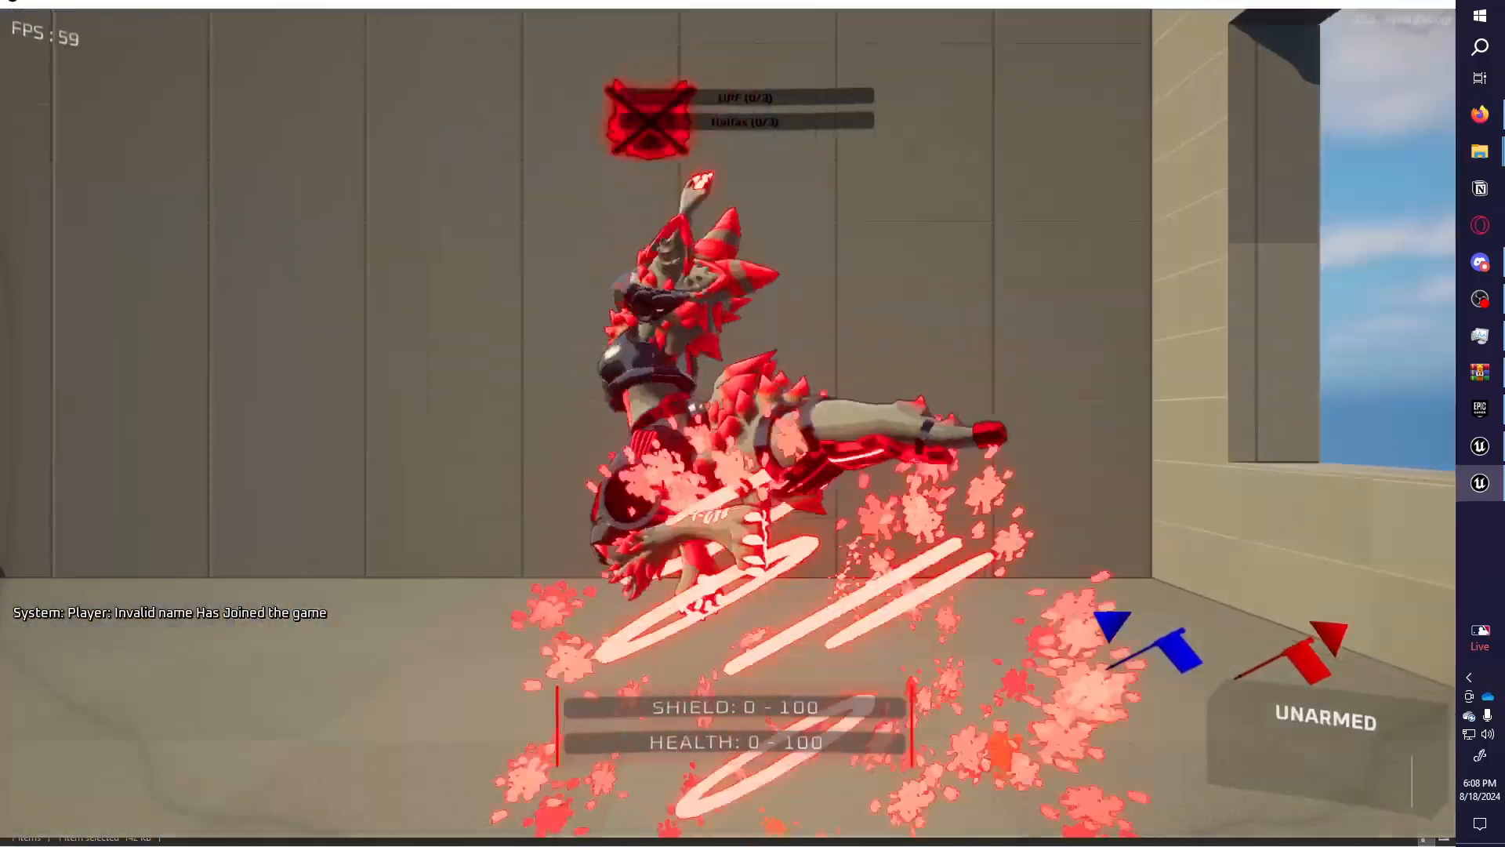